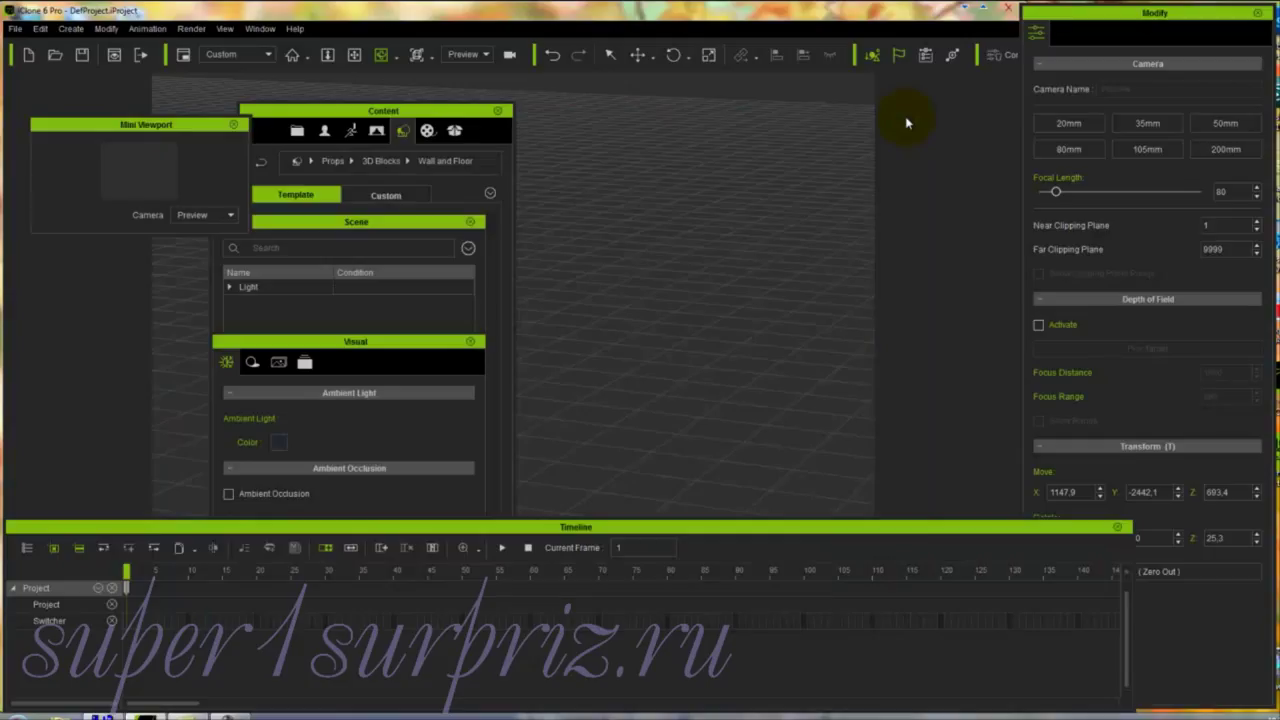
Step: Close the Timeline, Visual, Mini Viewport, Content, Scene and Modify windows so only the main viewport remains
left_click(914, 429)
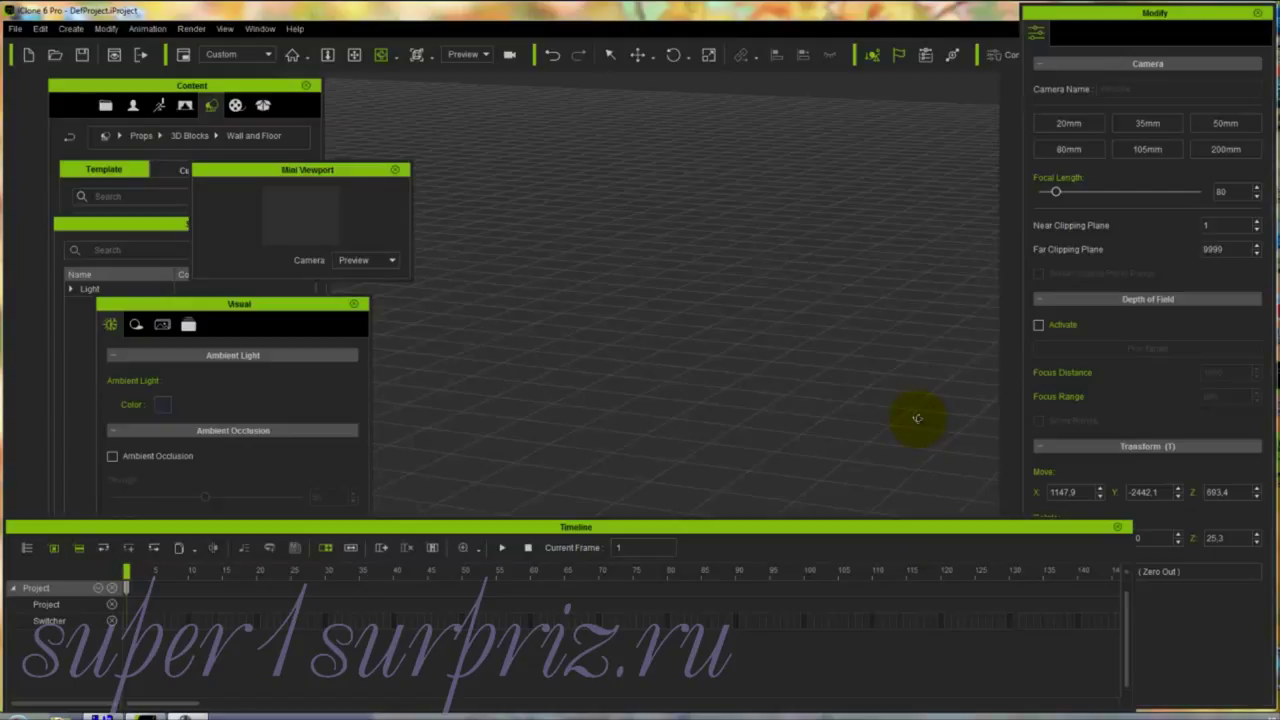
left_click(1117, 527)
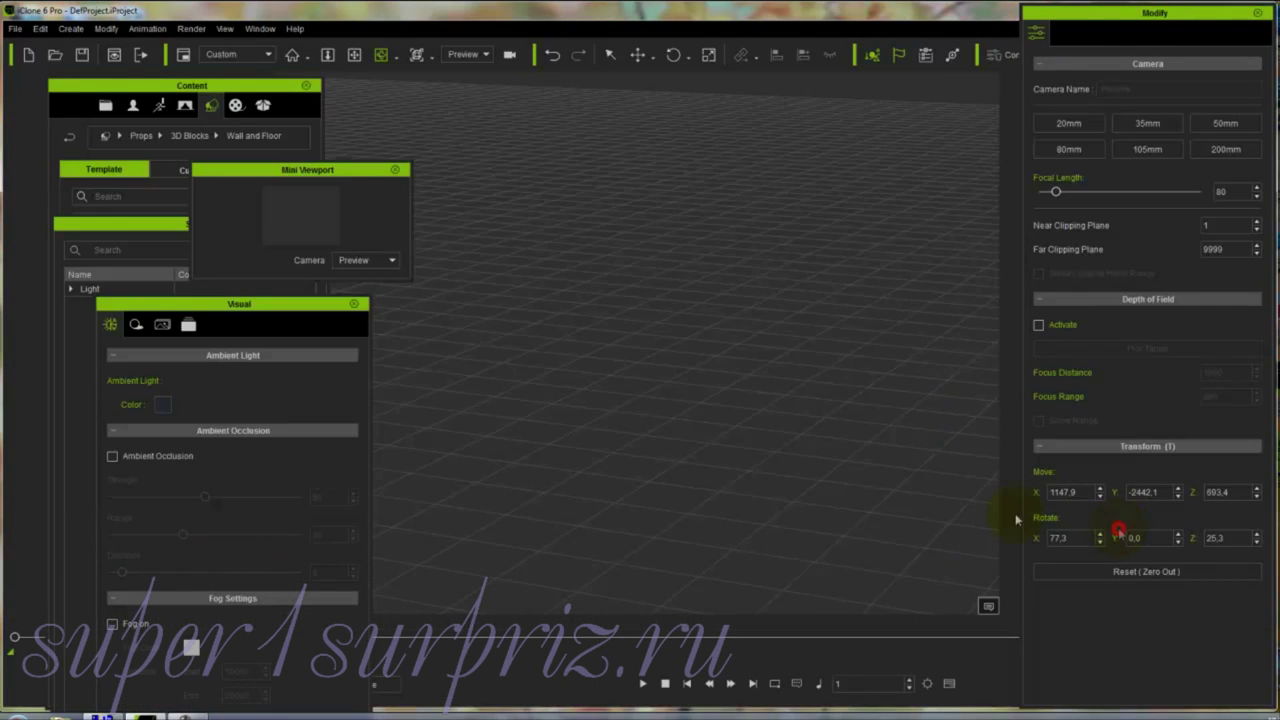
left_click(353, 303)
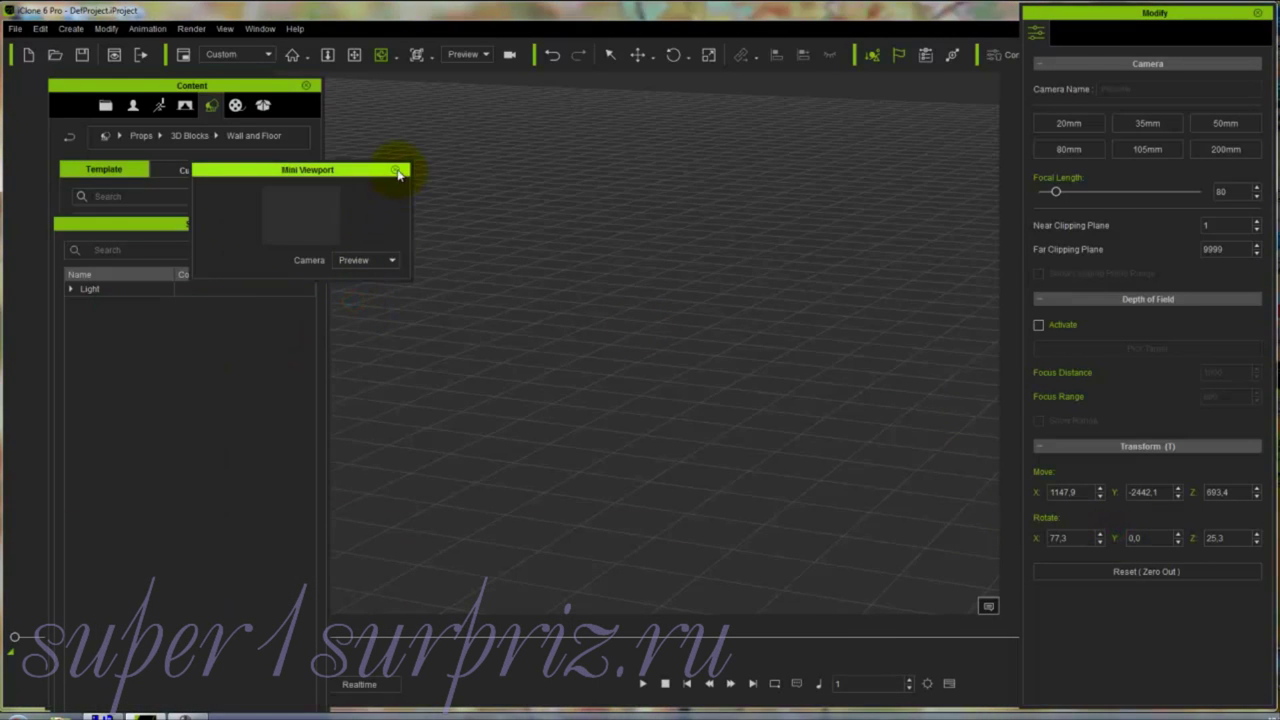
left_click(396, 171)
left_click(306, 85)
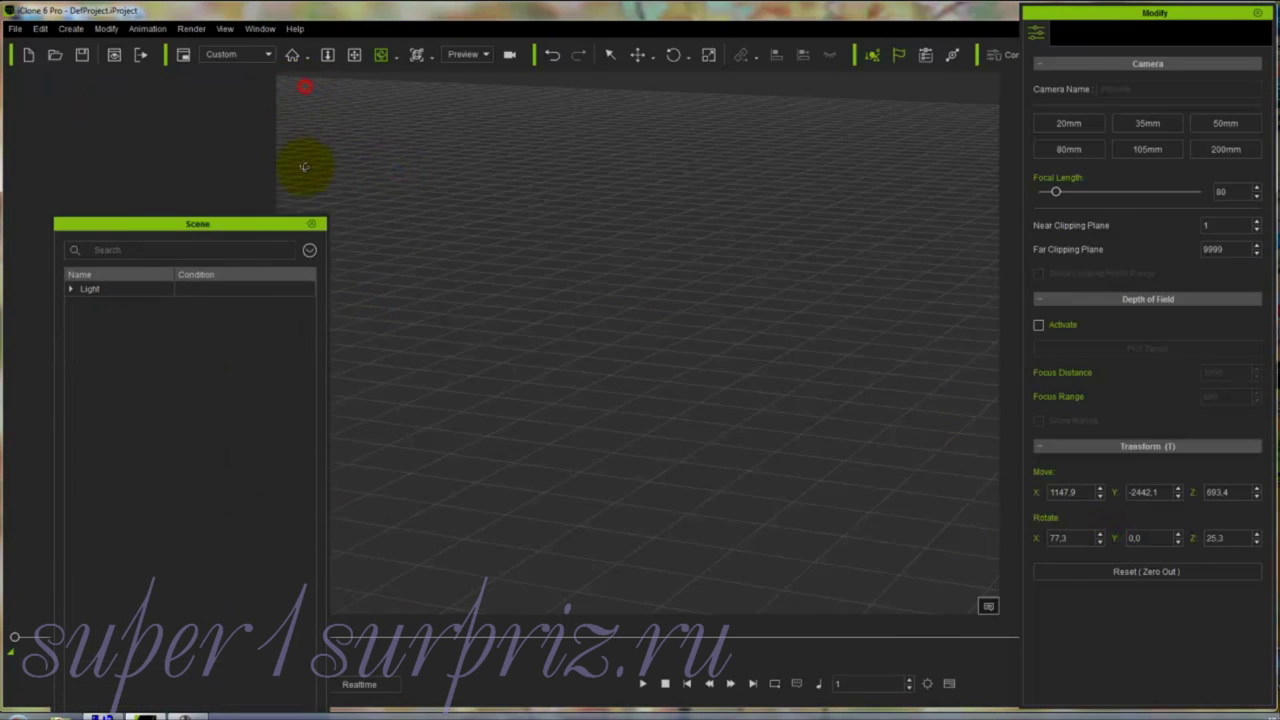
left_click(312, 224)
left_click(1257, 12)
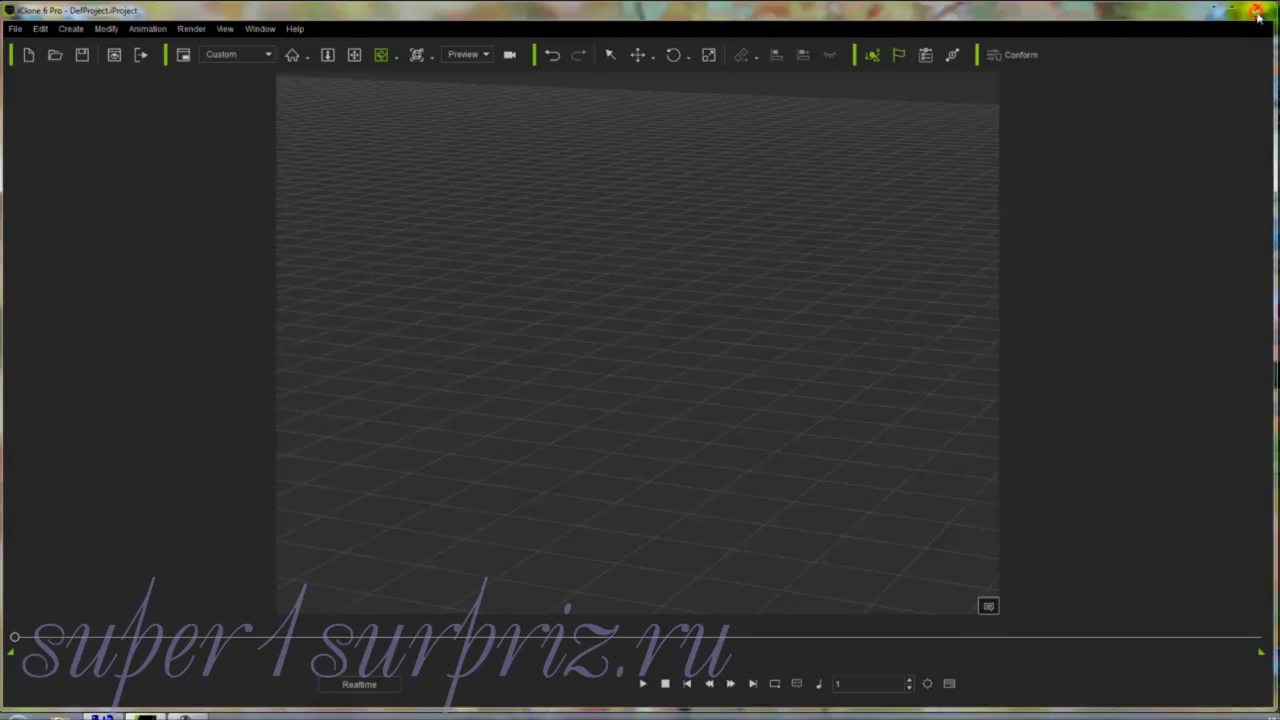
left_click(898, 287)
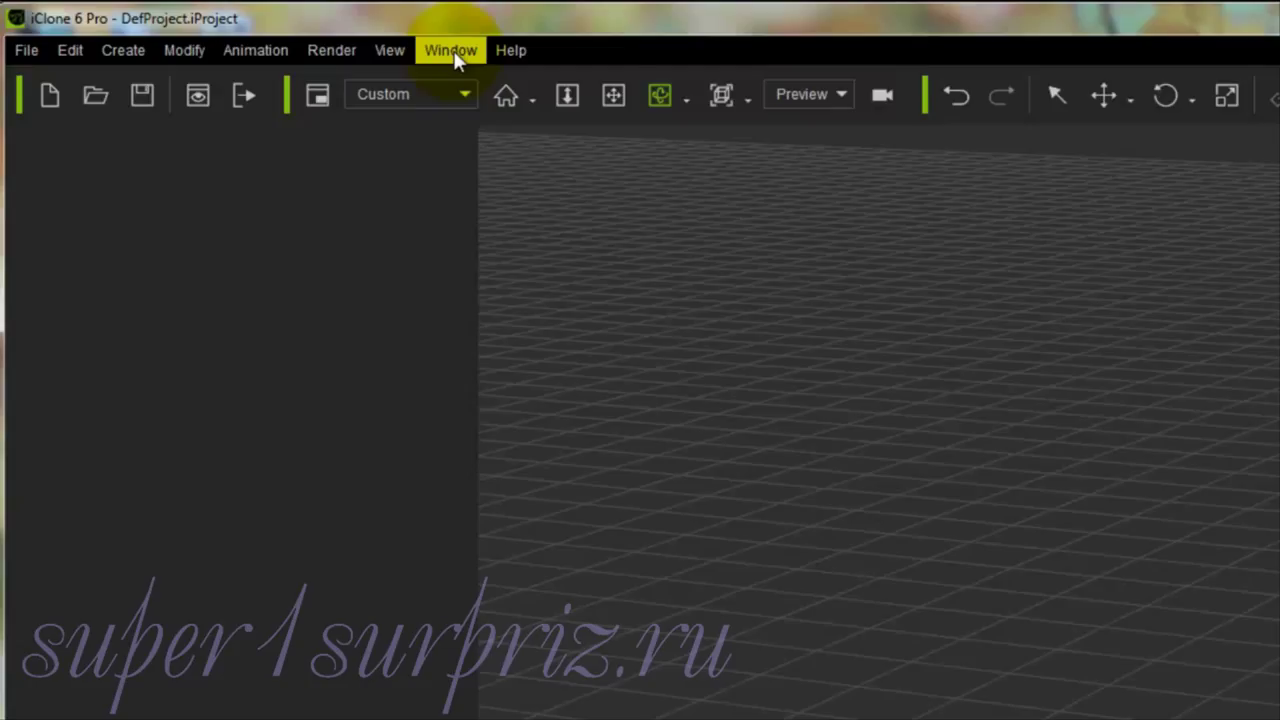
Step: Show the Content Manager, Scene Manager and Modify windows again
left_click(452, 52)
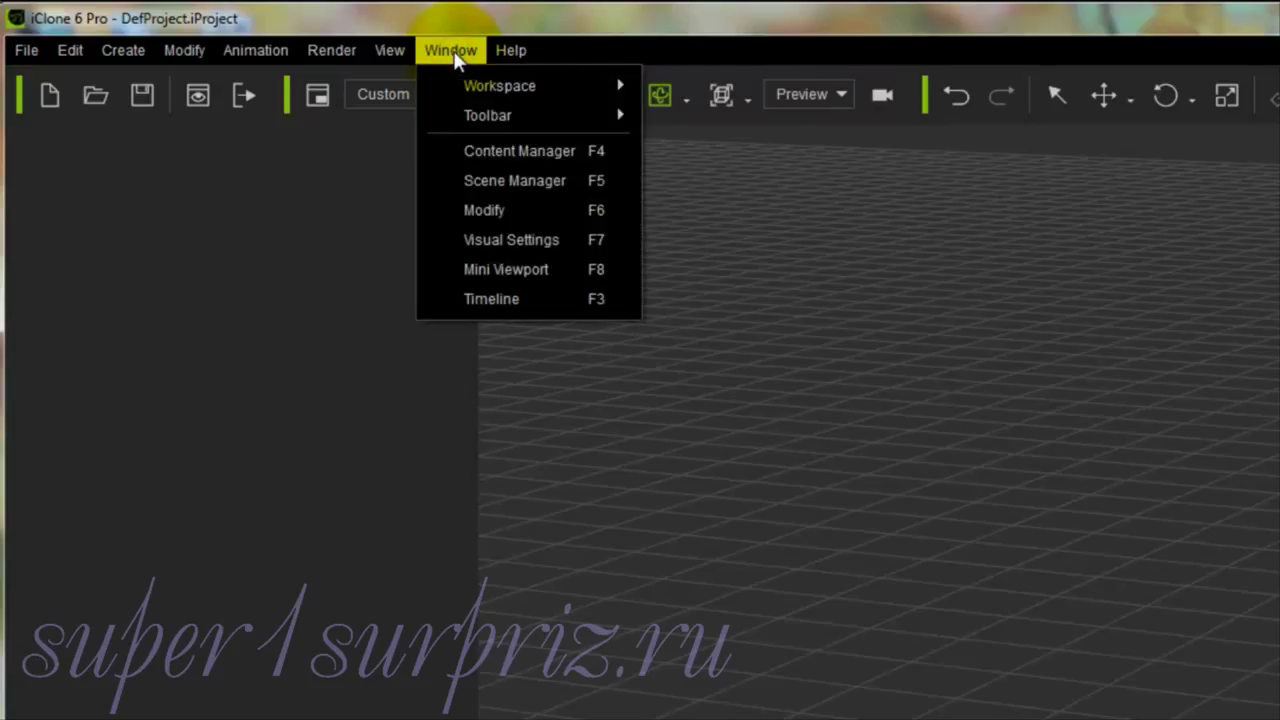
left_click(456, 153)
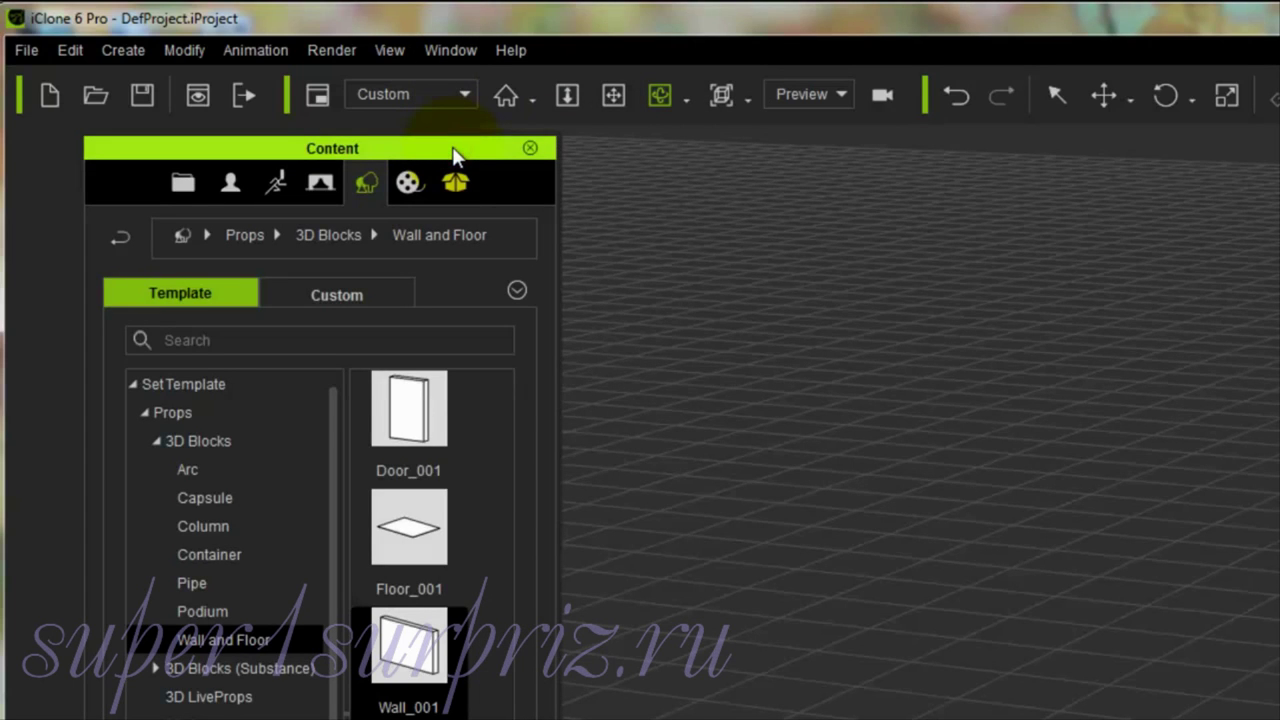
left_click(450, 52)
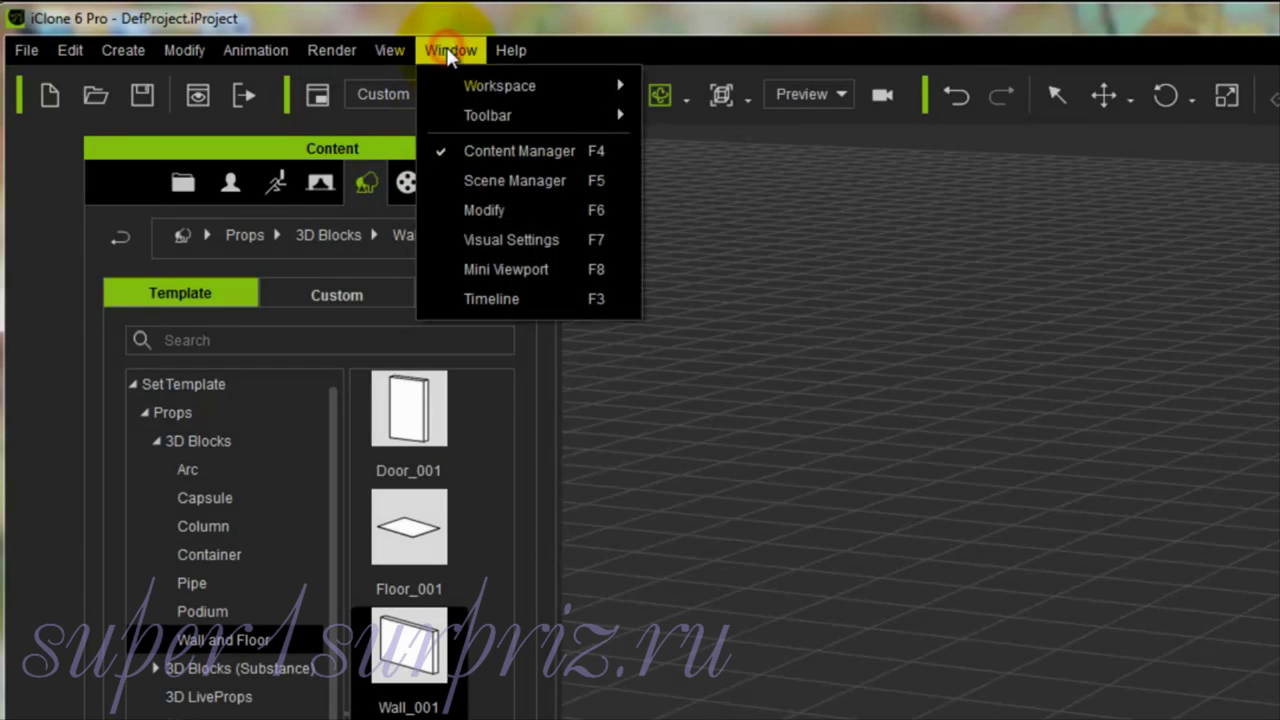
left_click(447, 181)
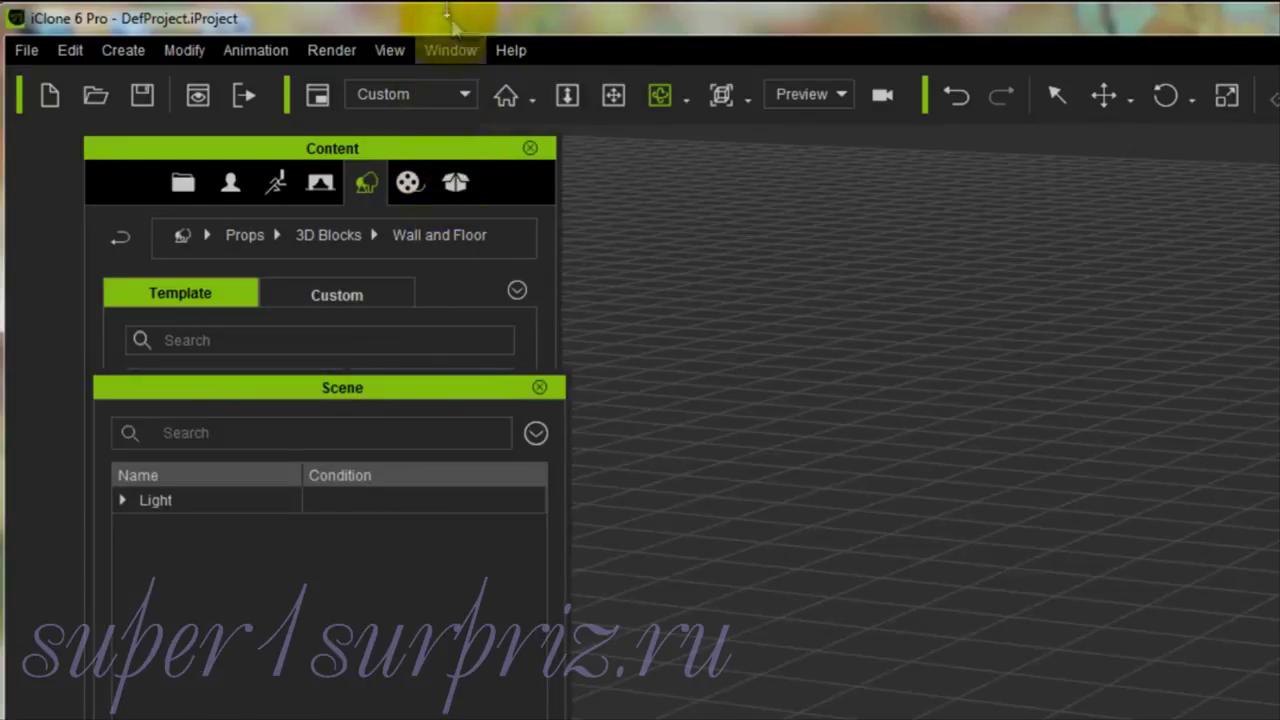
left_click(458, 48)
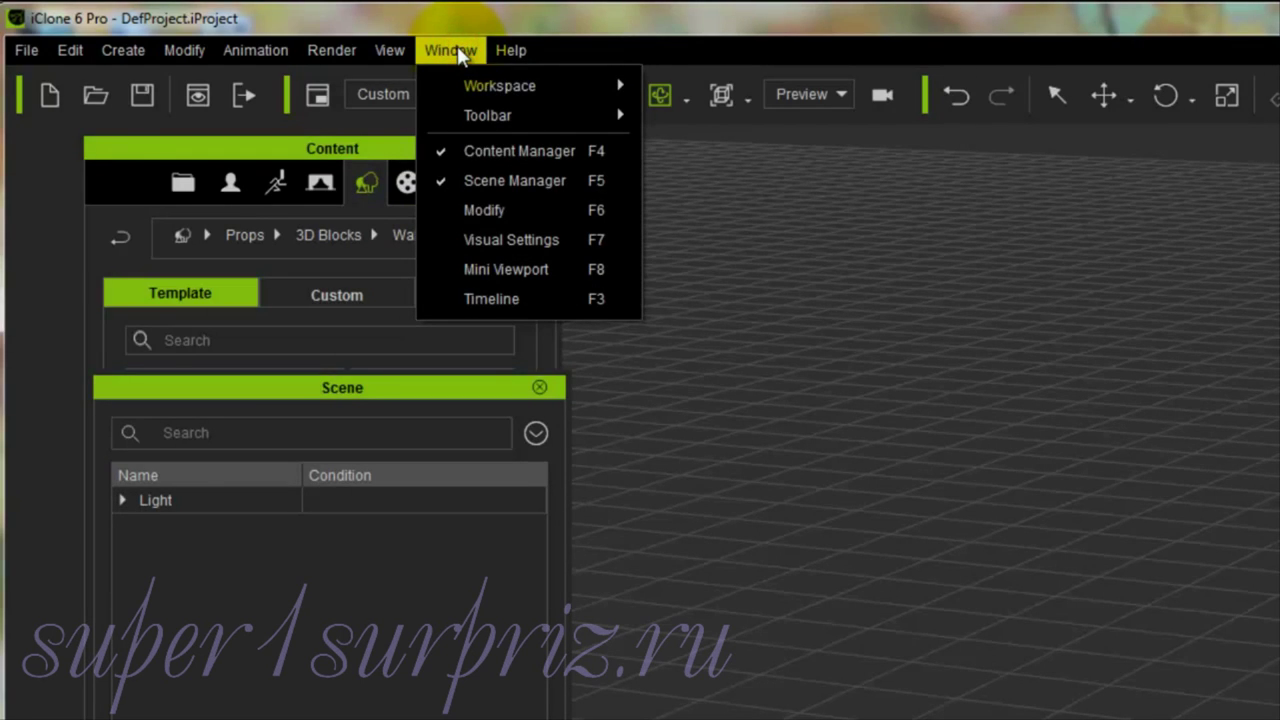
left_click(470, 211)
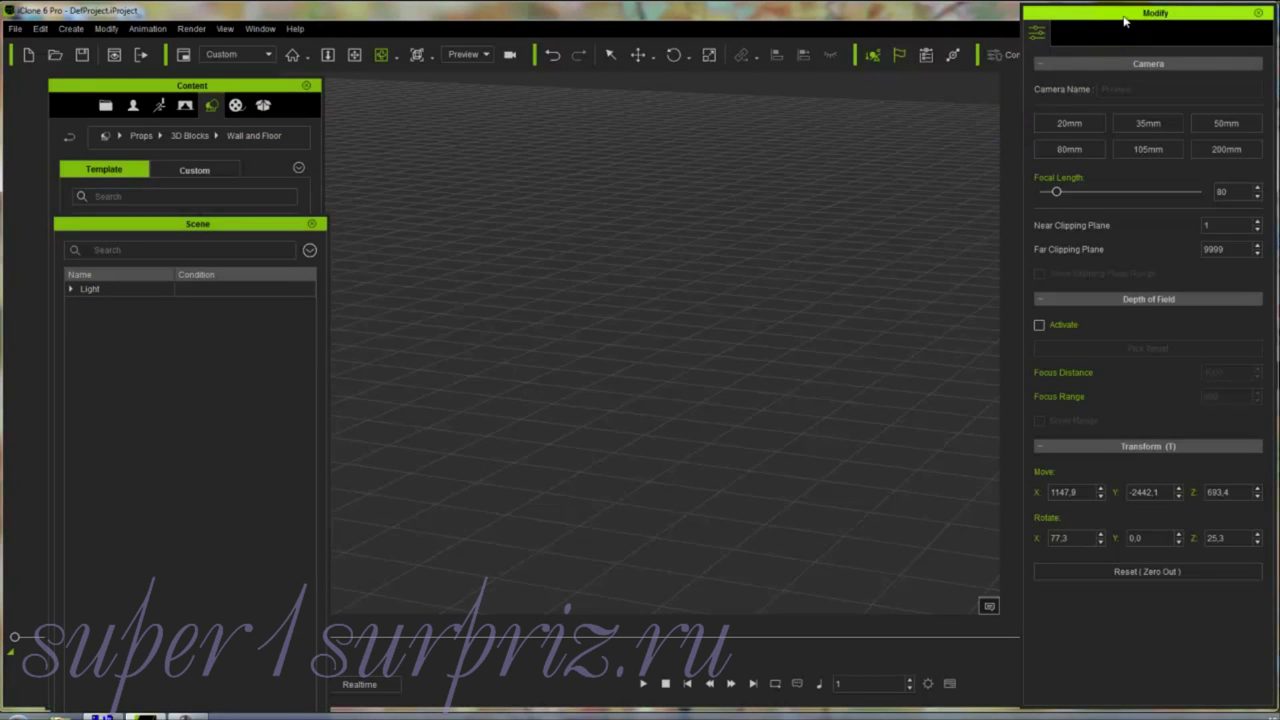
Step: Float the Modify window over the viewport and return it to the right-hand side, and dock the Content window along the left-hand side
left_click_drag(1125, 20, 790, 95)
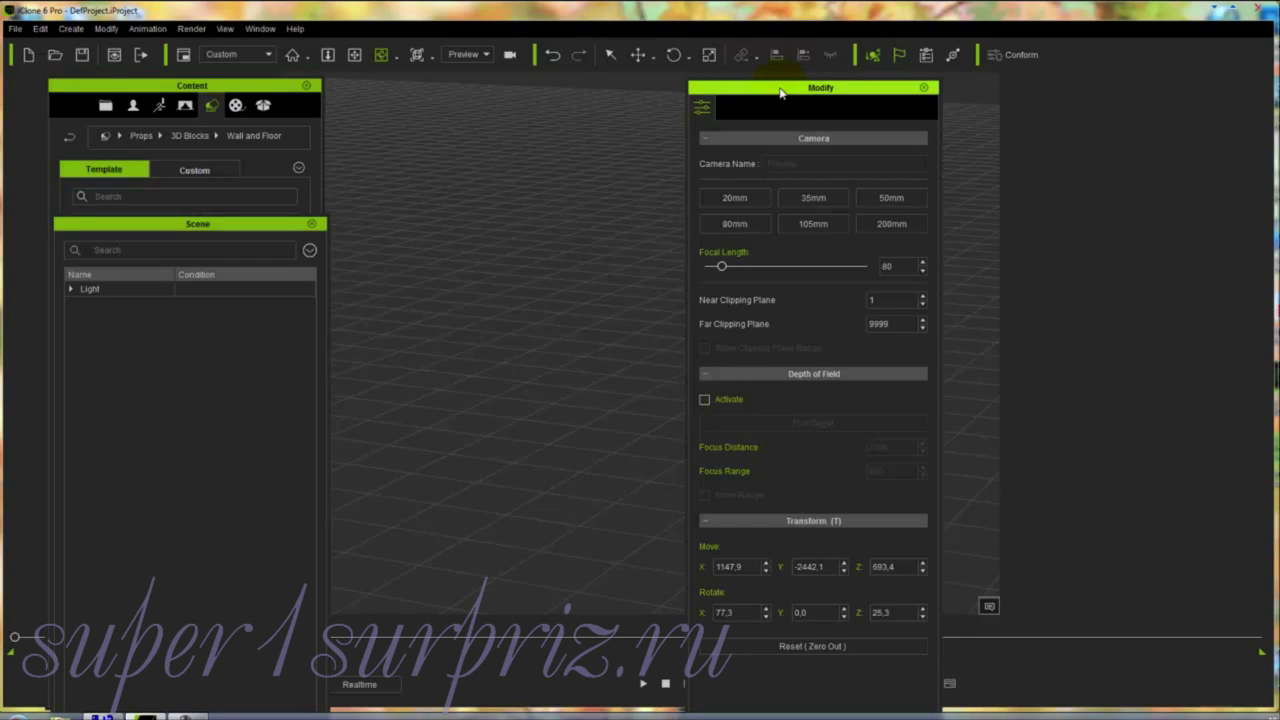
left_click_drag(781, 92, 1112, 18)
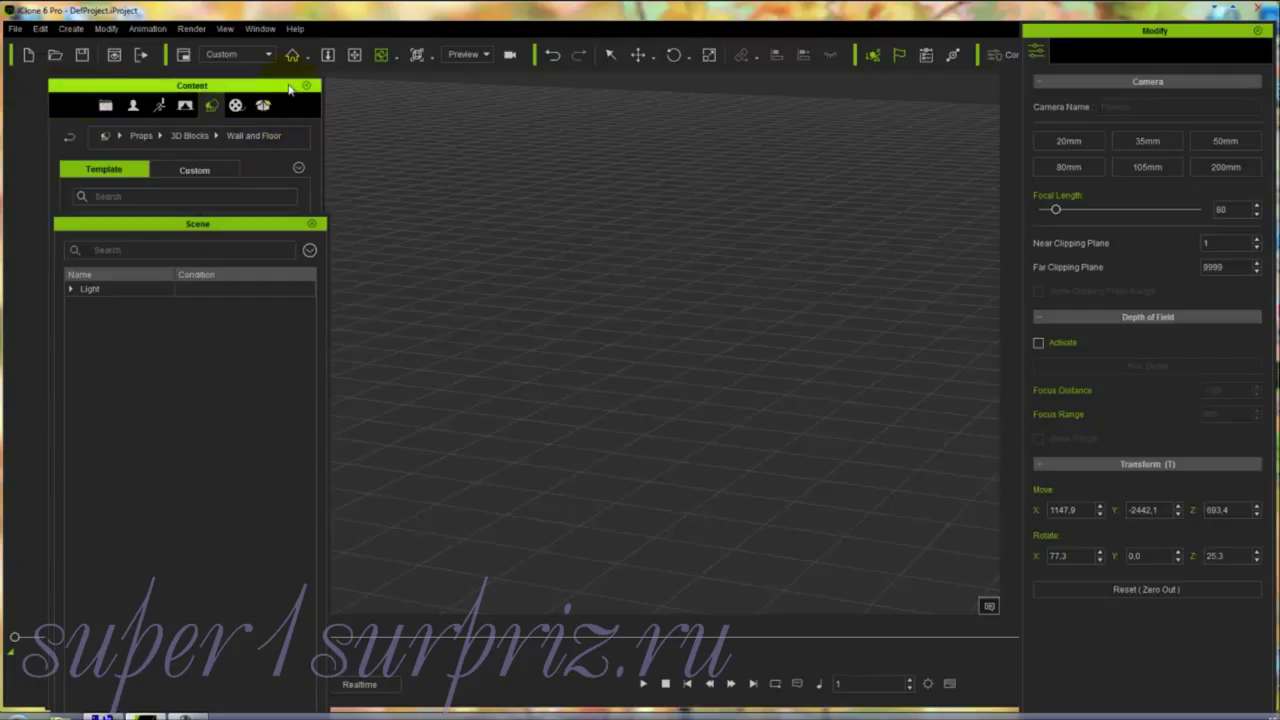
left_click_drag(289, 90, 40, 88)
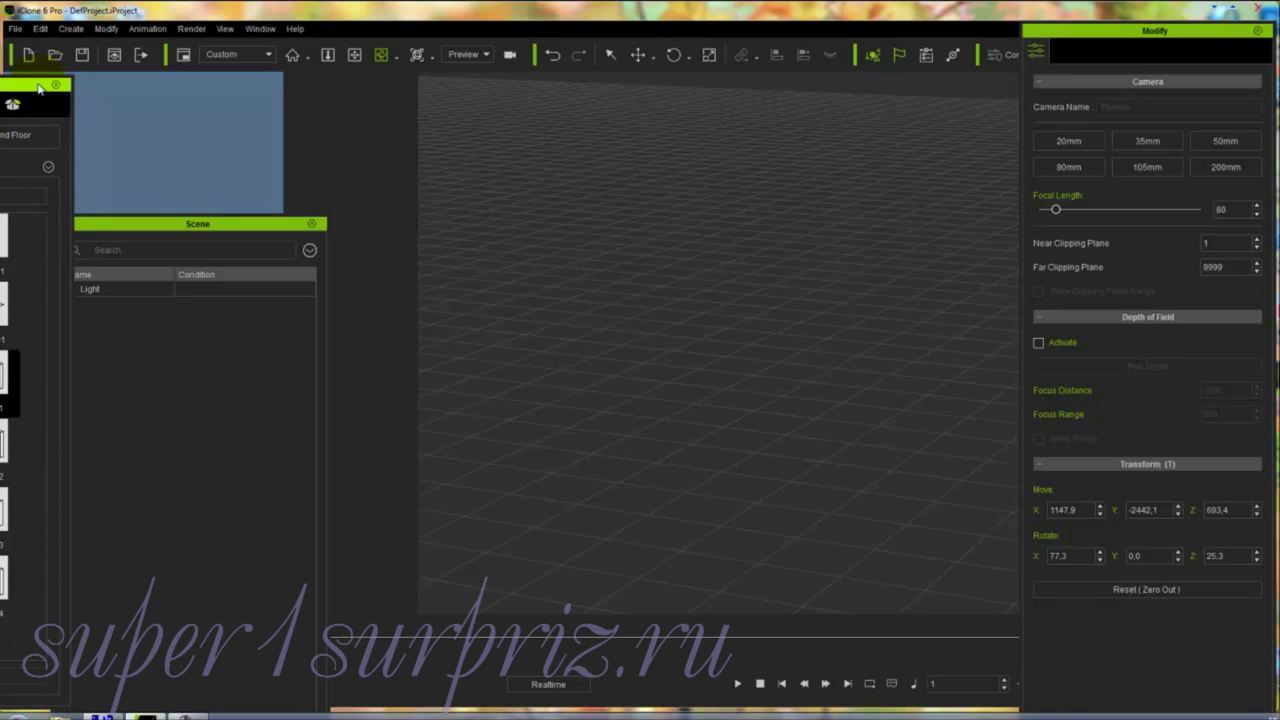
left_click_drag(40, 88, 29, 92)
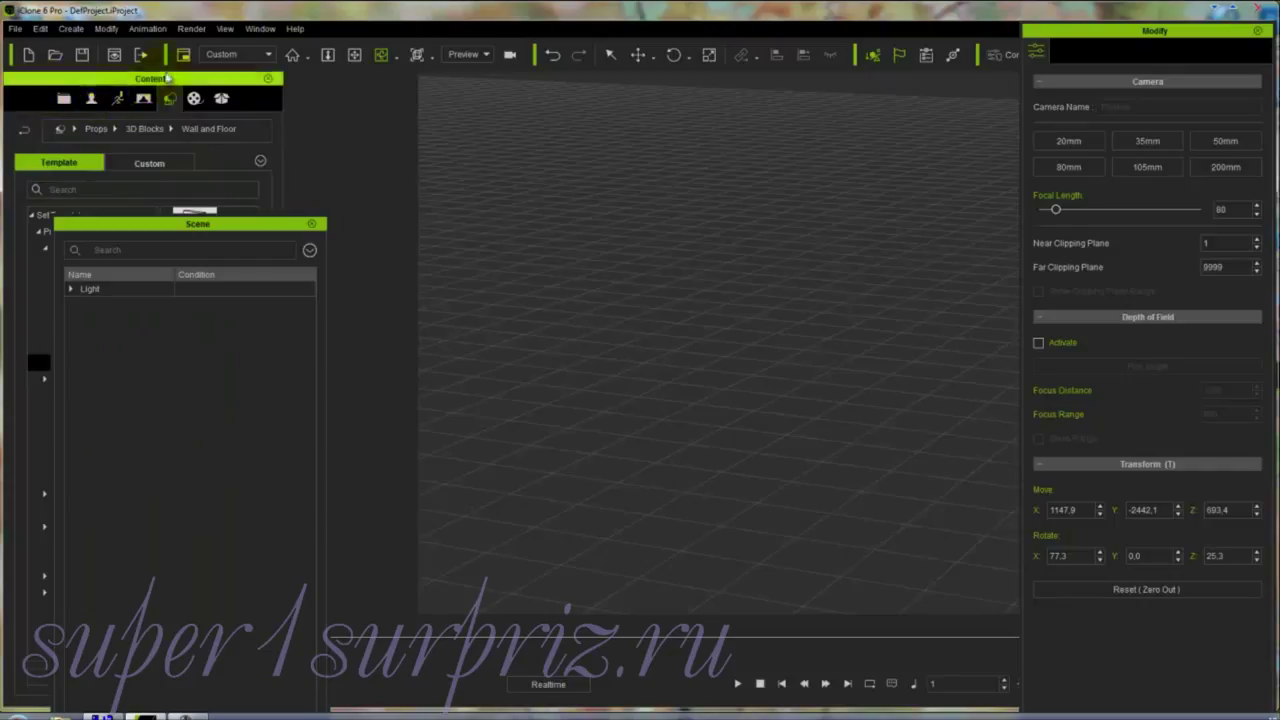
left_click(169, 98)
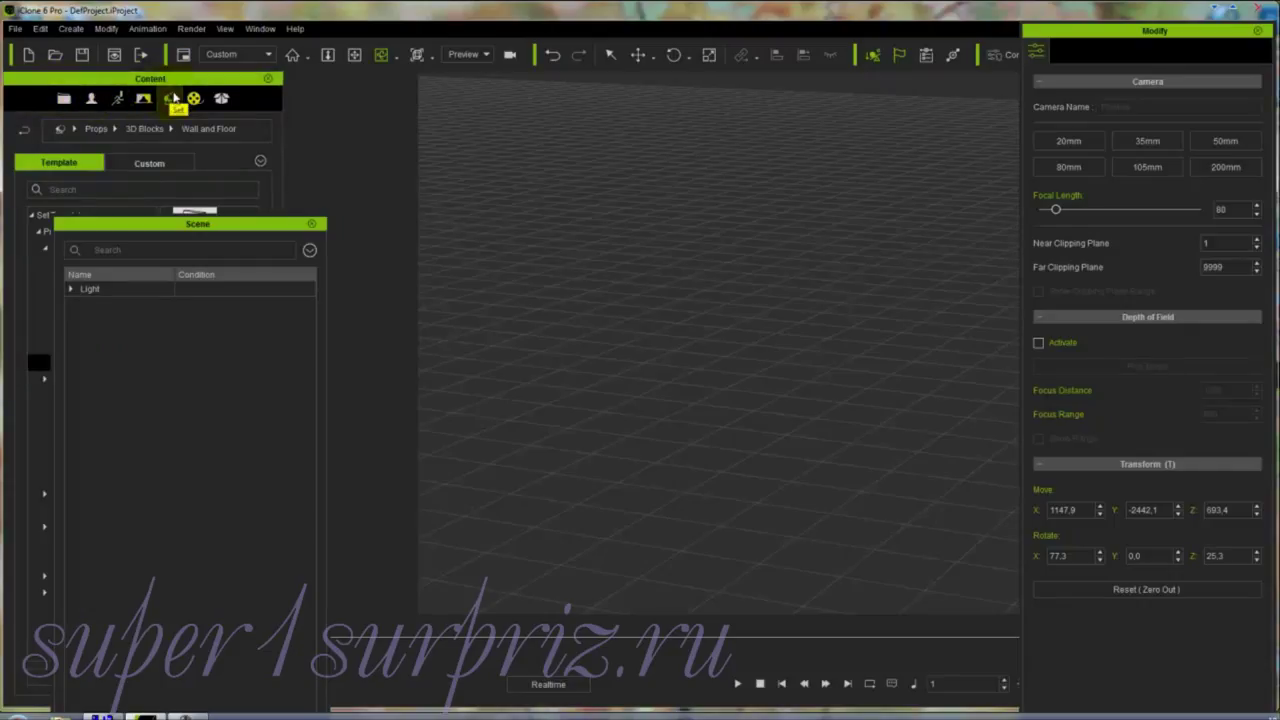
Step: Dock the Scene window onto the Content window as a tabbed group and switch between the two, leaving Scene in front
left_click(295, 228)
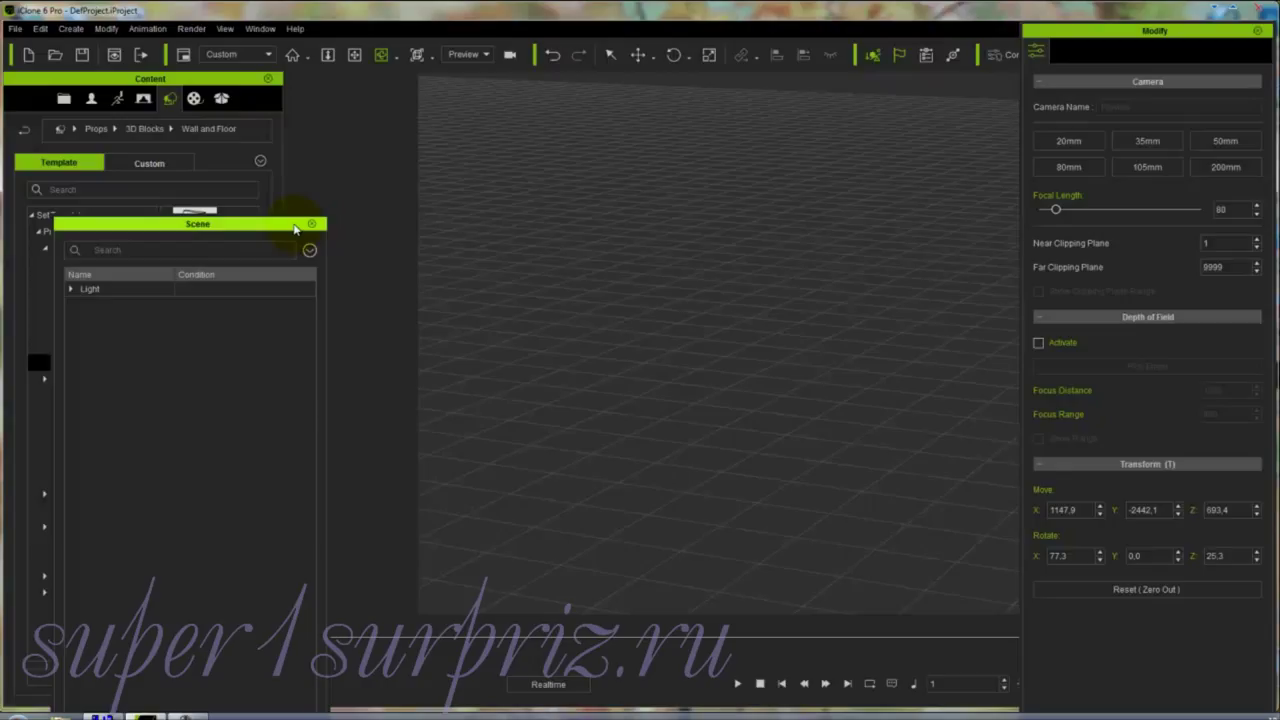
left_click_drag(295, 228, 135, 235)
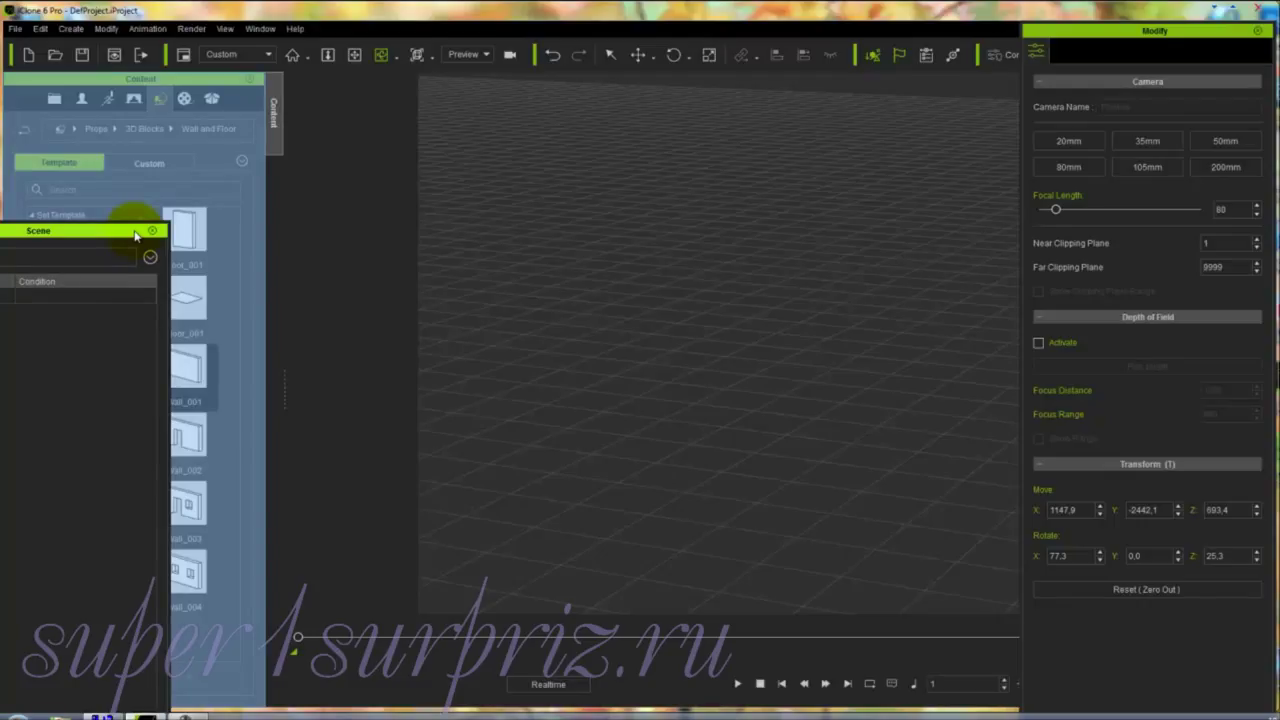
left_click_drag(135, 235, 136, 237)
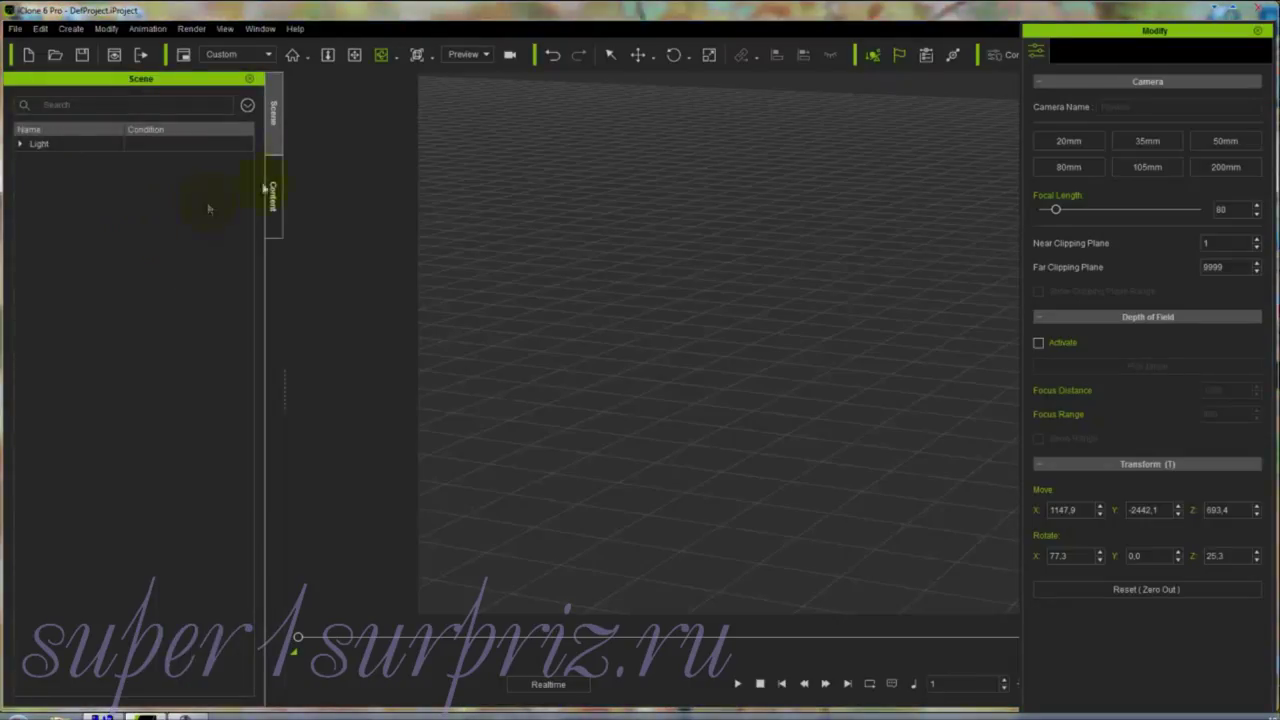
left_click(274, 199)
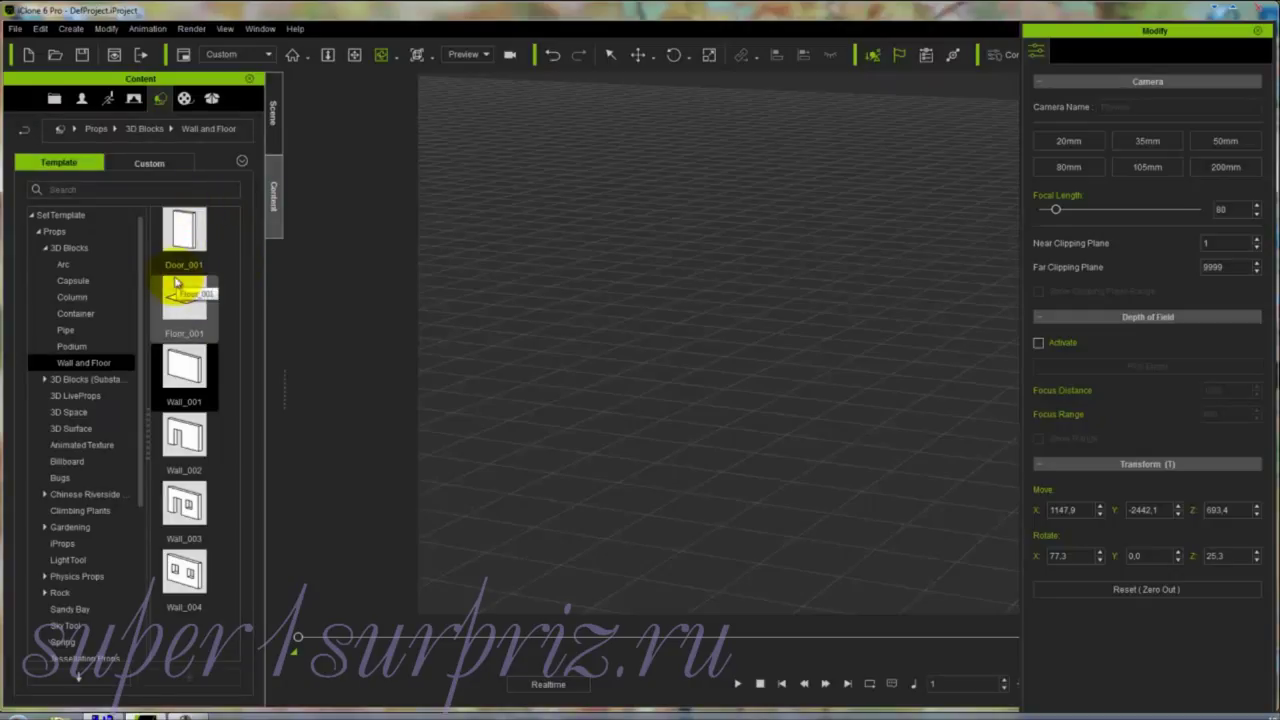
left_click(275, 124)
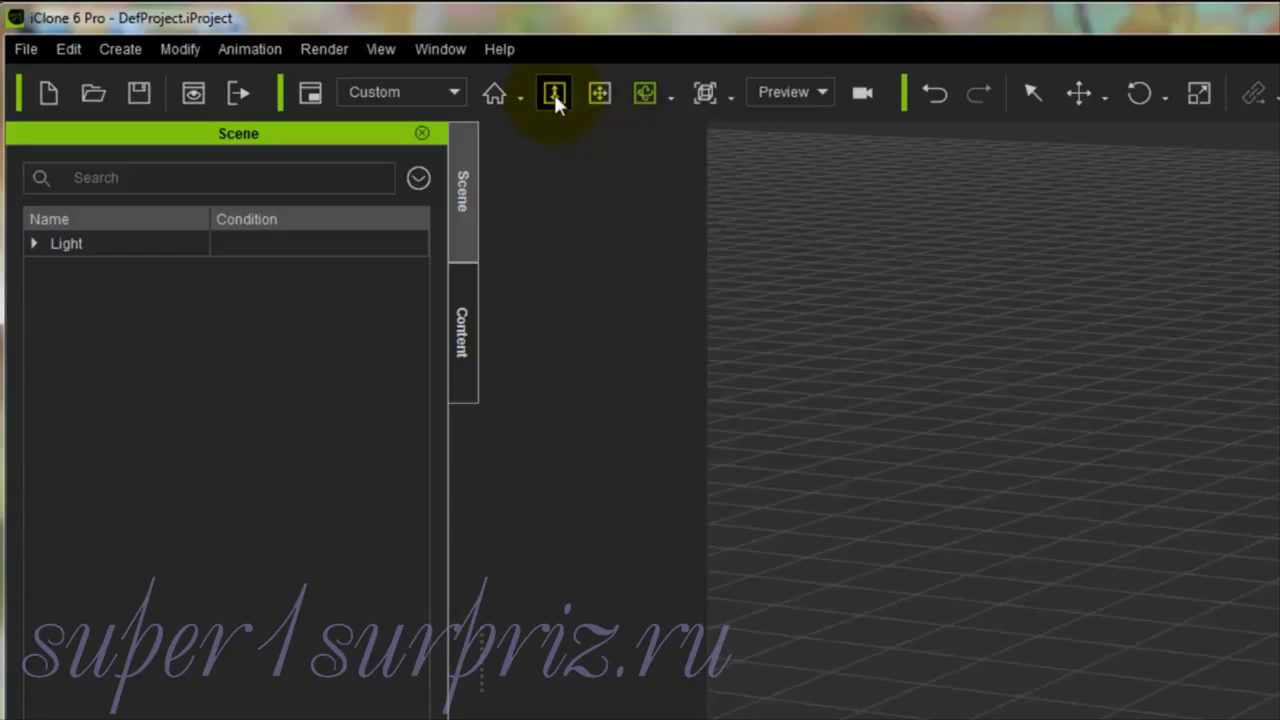
Step: Go through the camera navigation tools Zoom, Pan and Orbit
key("z")
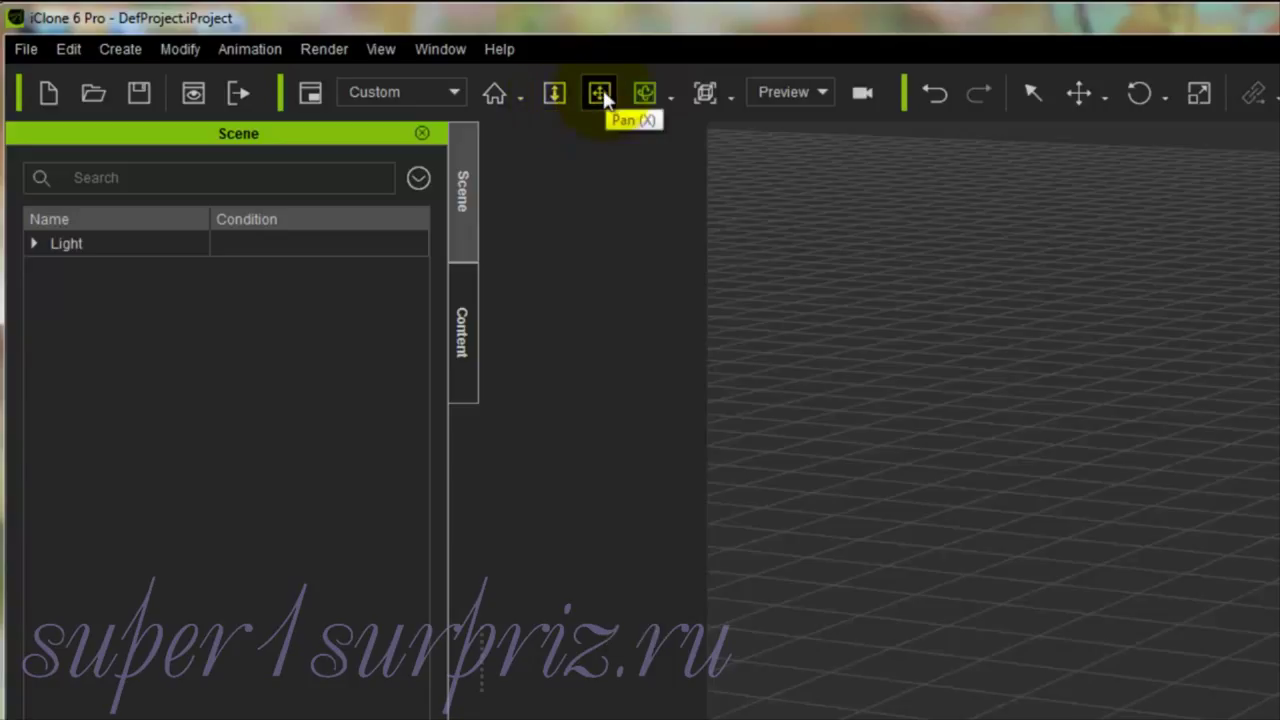
key("x")
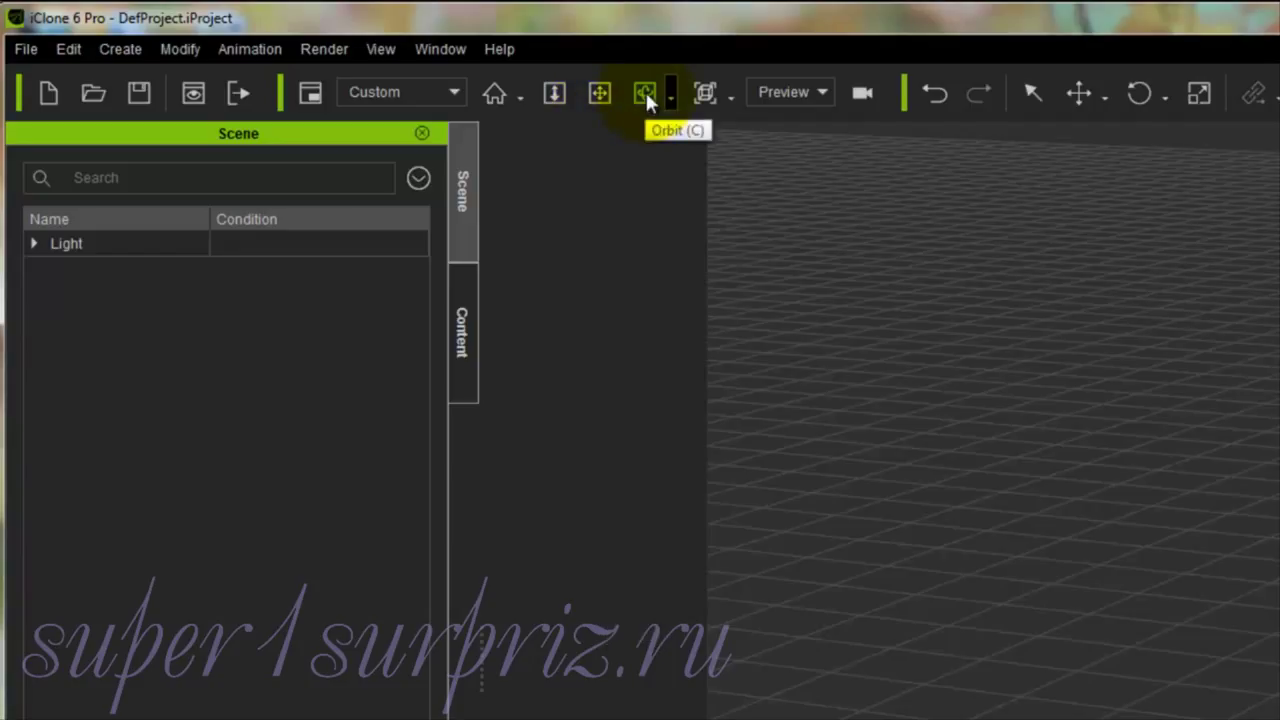
key("c")
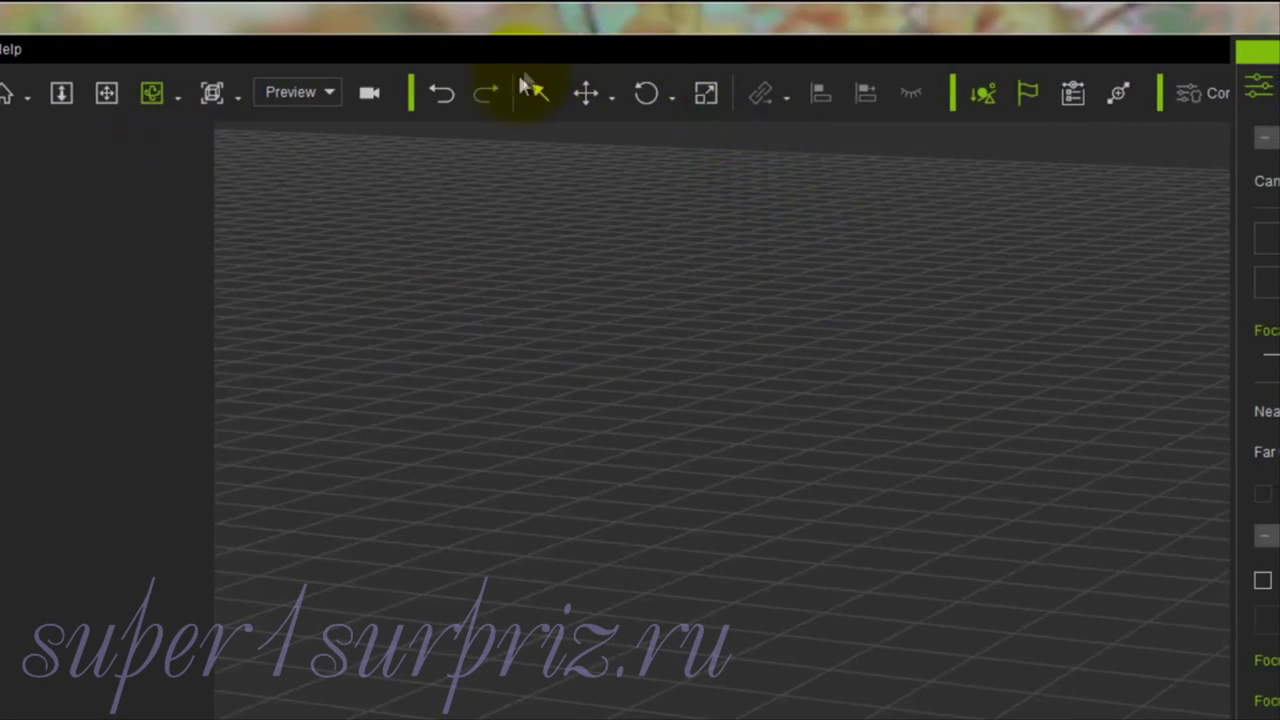
Step: Go through the object tools Select, World Move, Parent Rotate and Scale
left_click(541, 97)
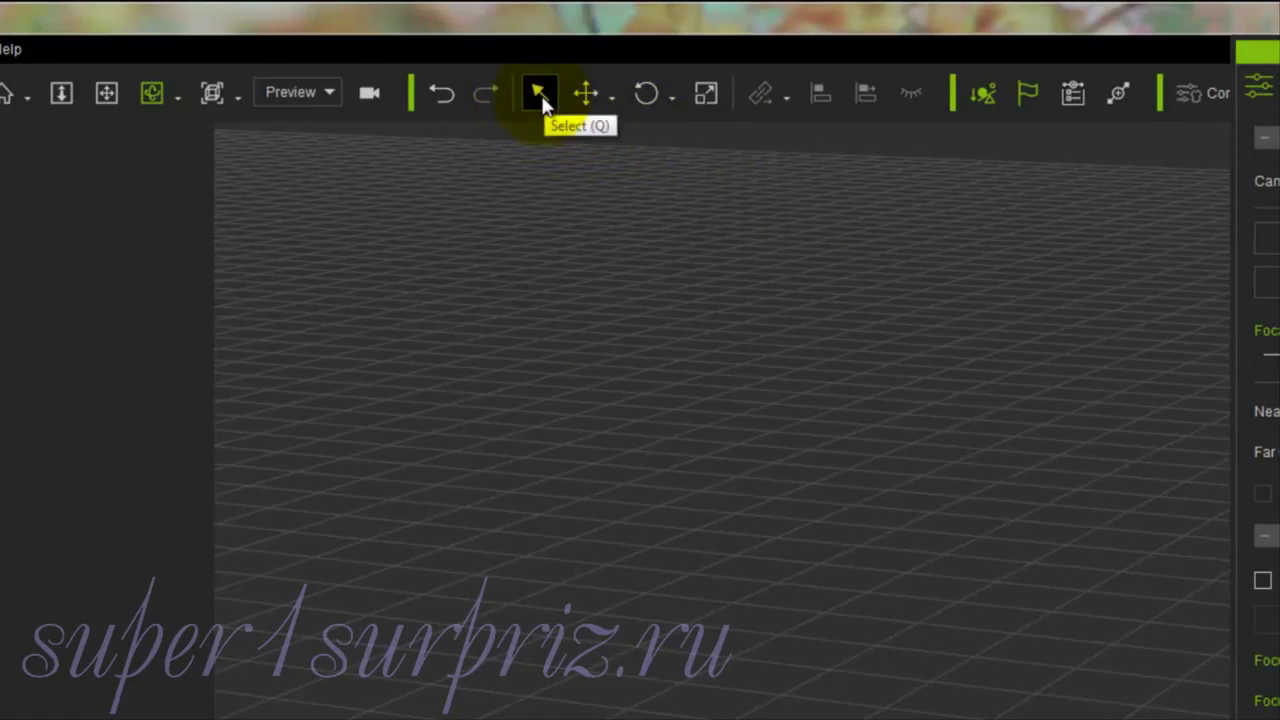
key("q")
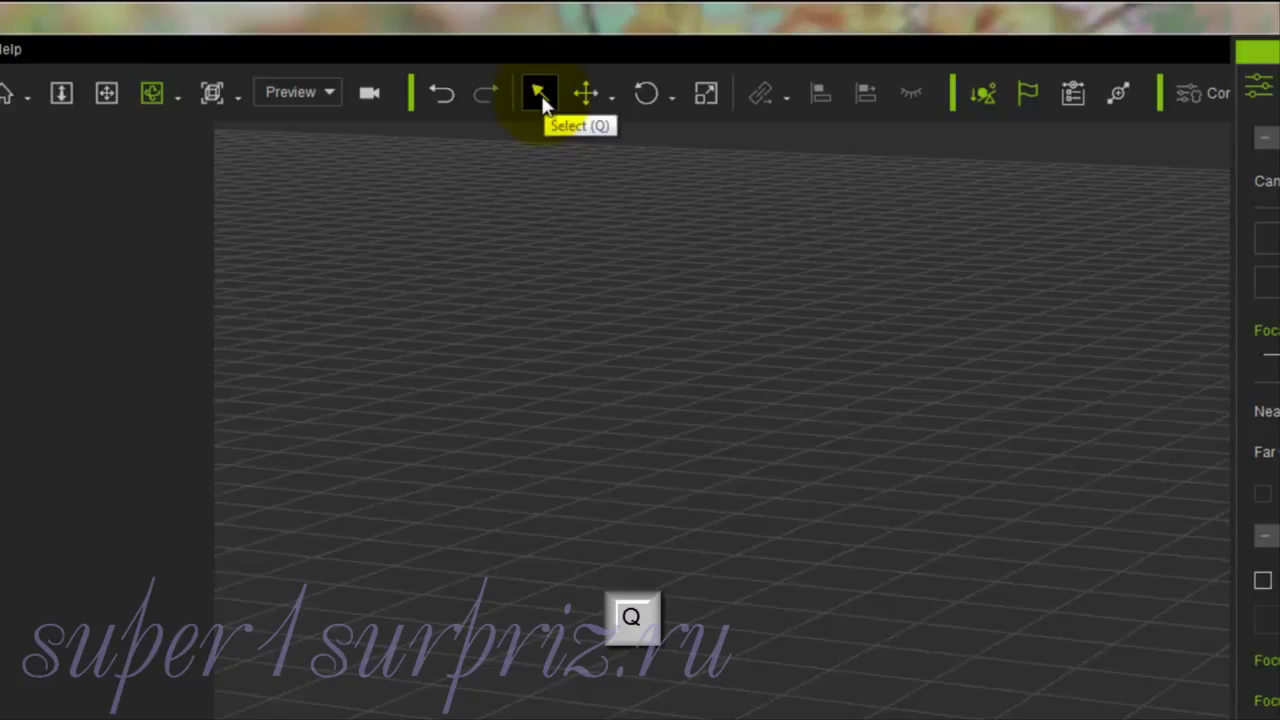
left_click(583, 95)
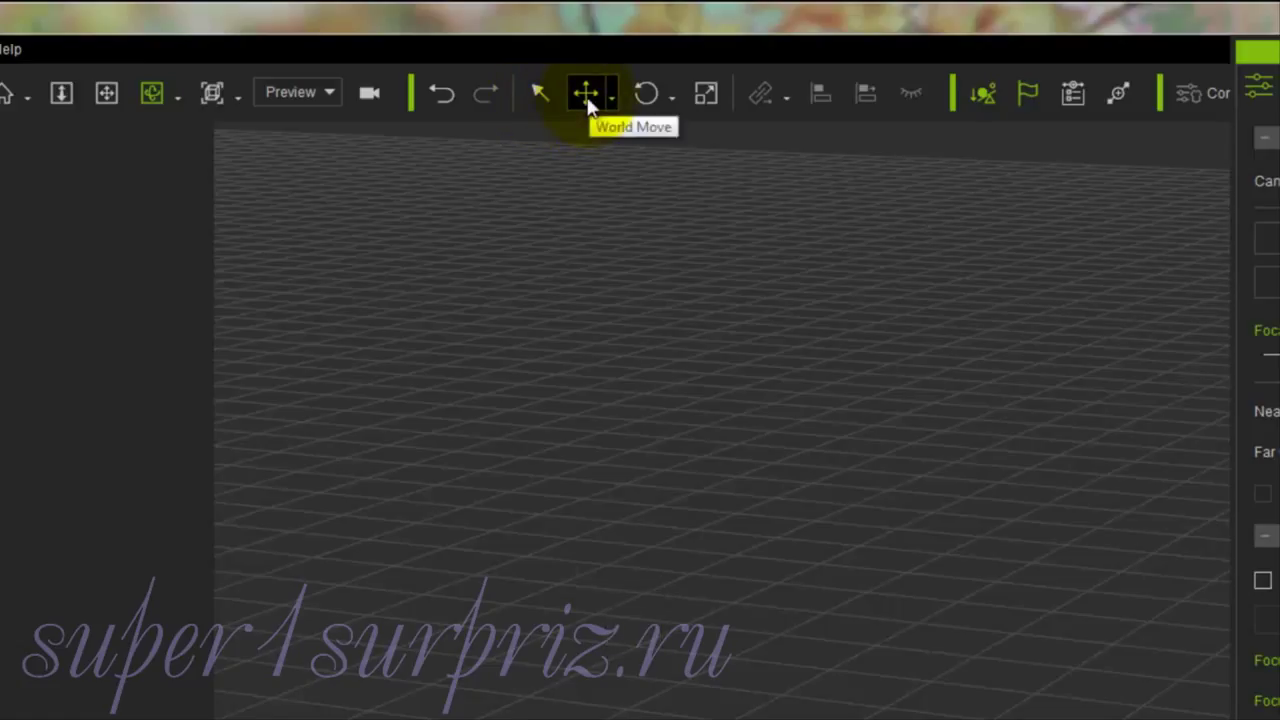
key("w")
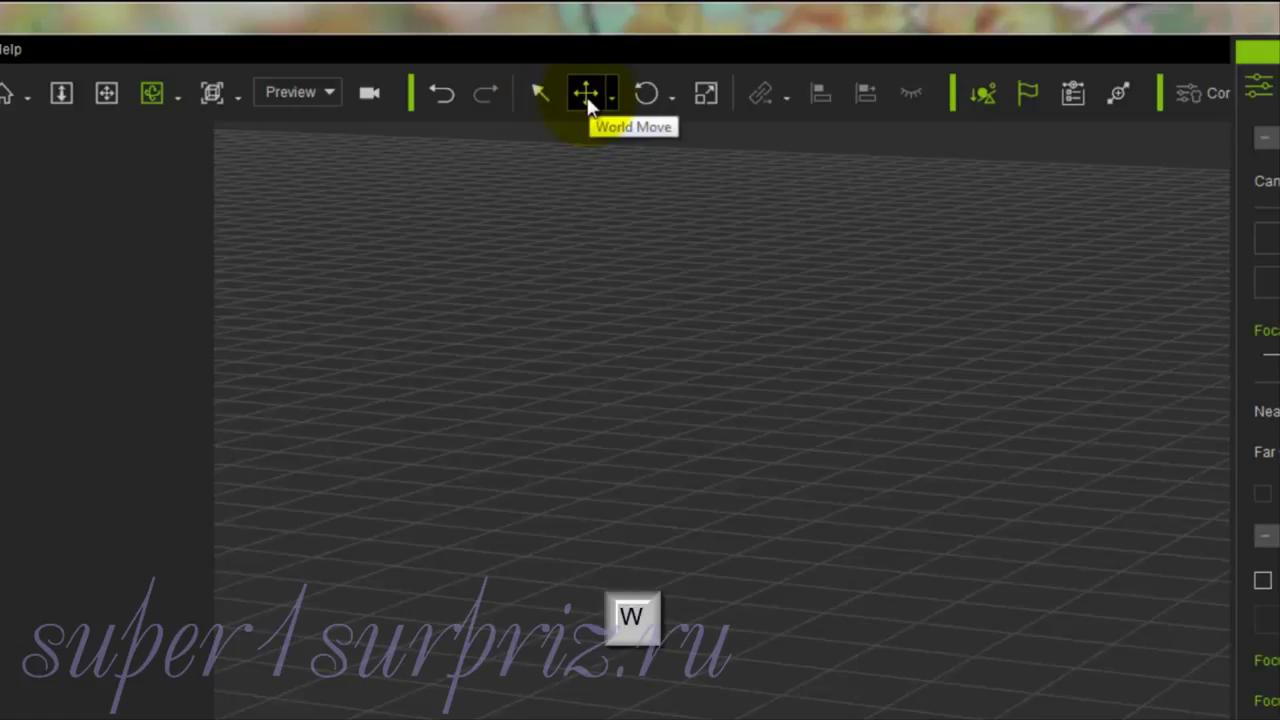
left_click(647, 95)
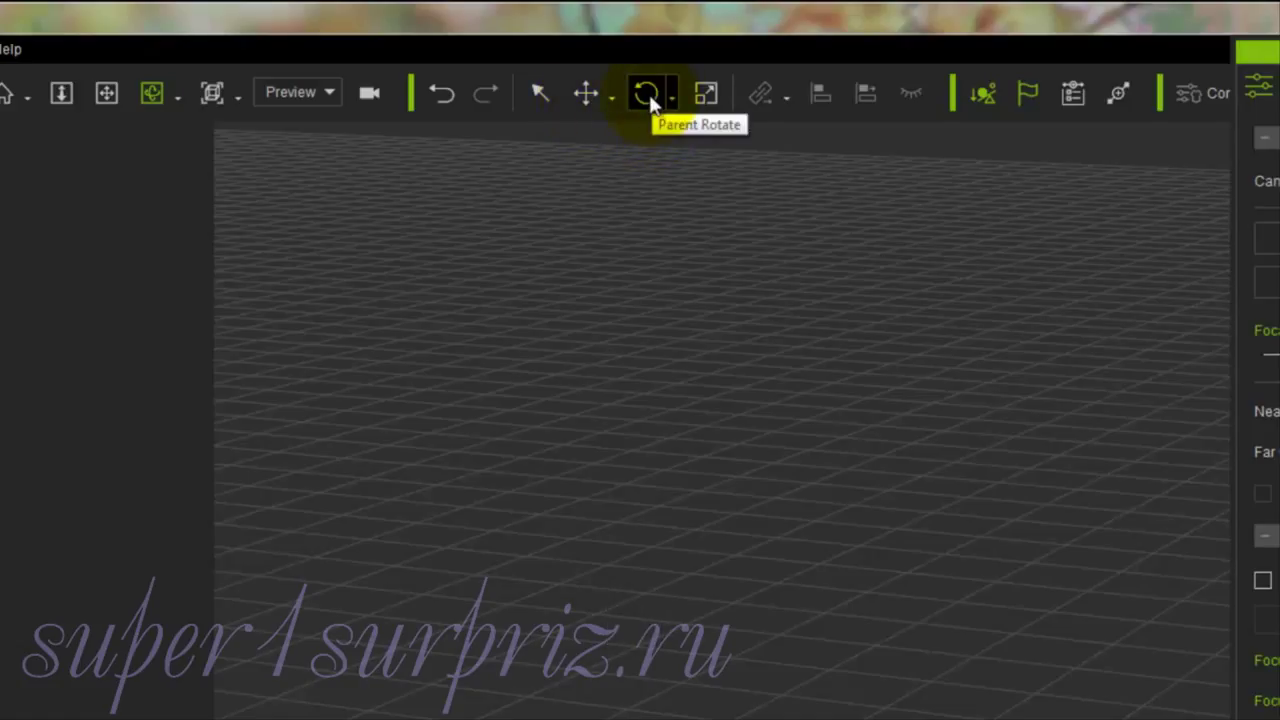
key("e")
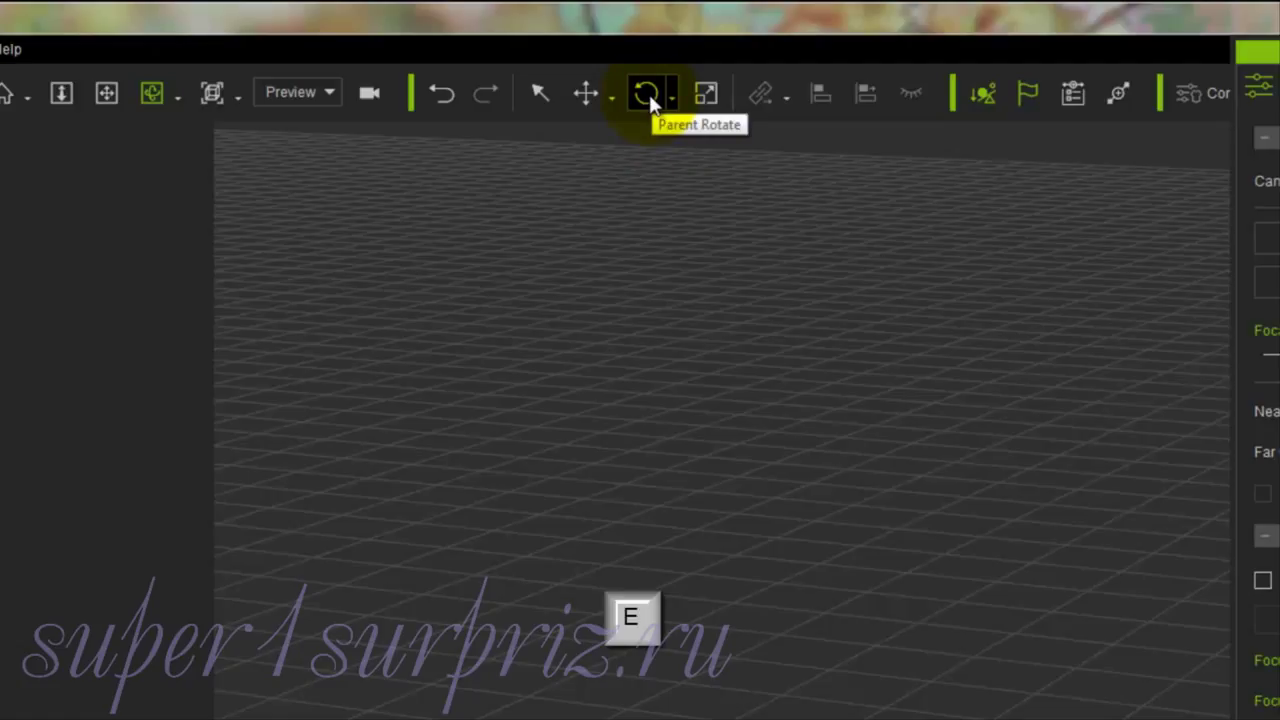
left_click(706, 95)
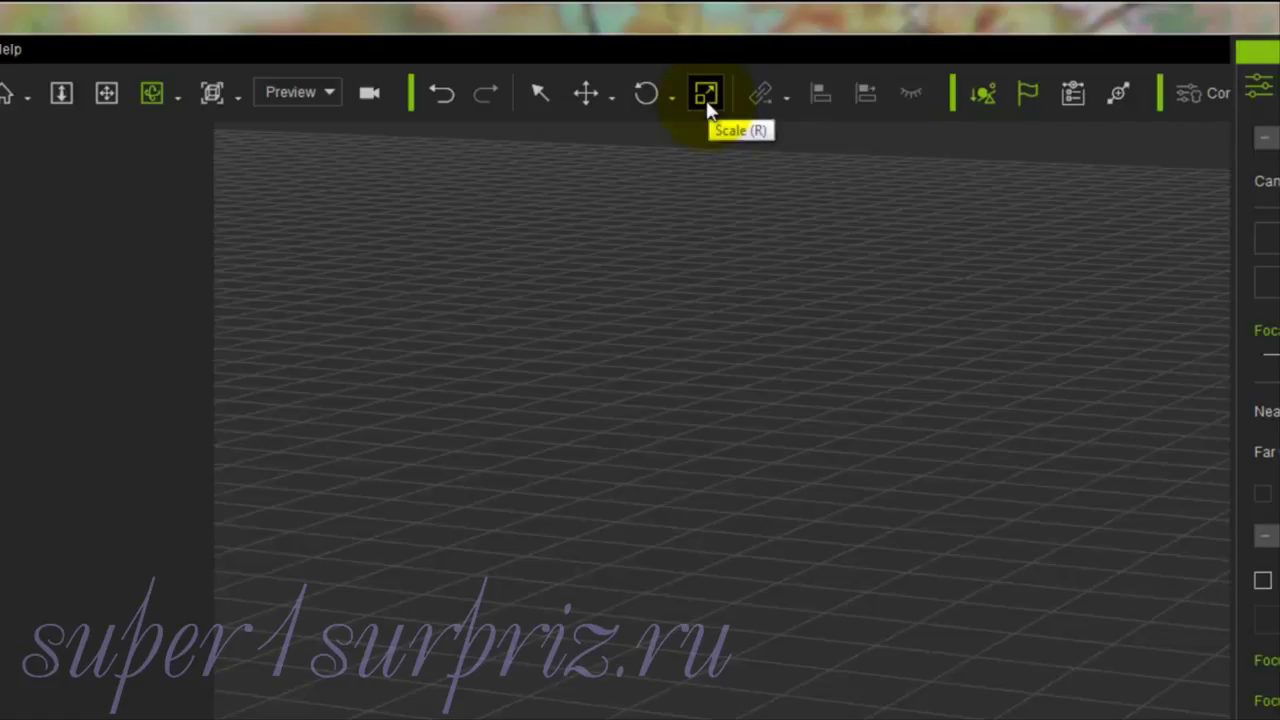
key("r")
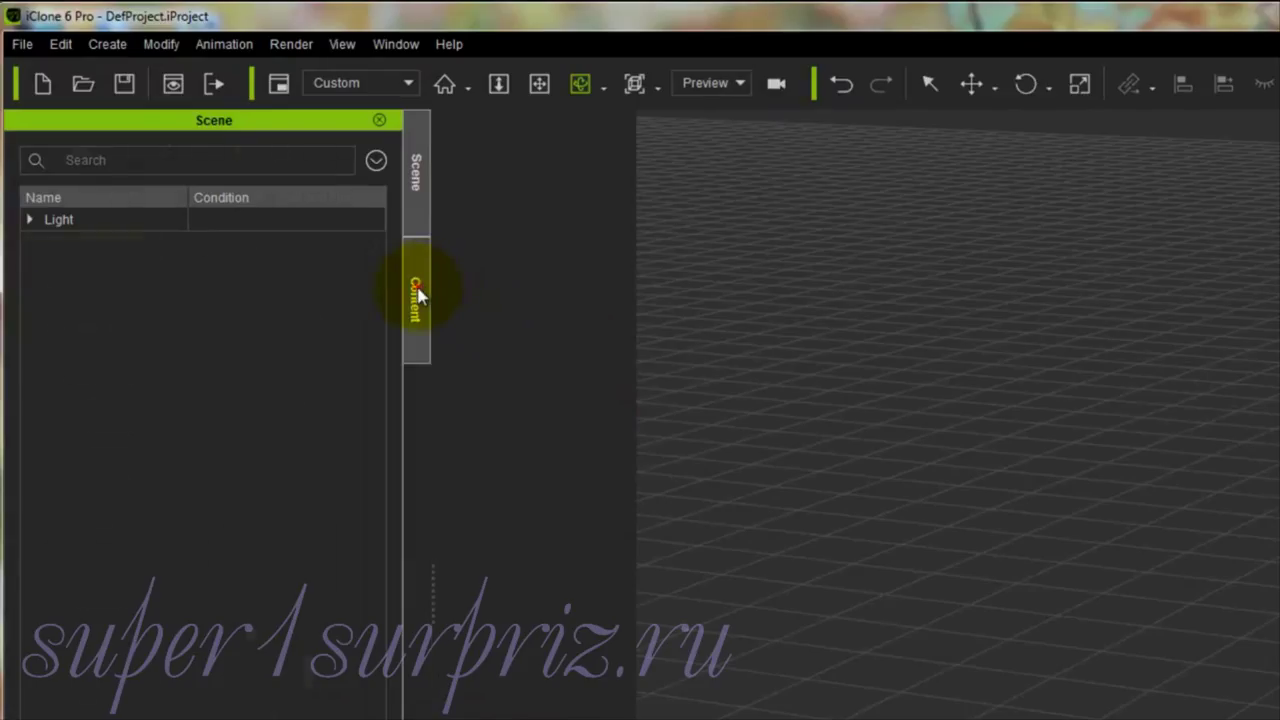
Step: Bring the Content window to the front and open the 3D Blocks folder under Props in the template library
left_click(418, 293)
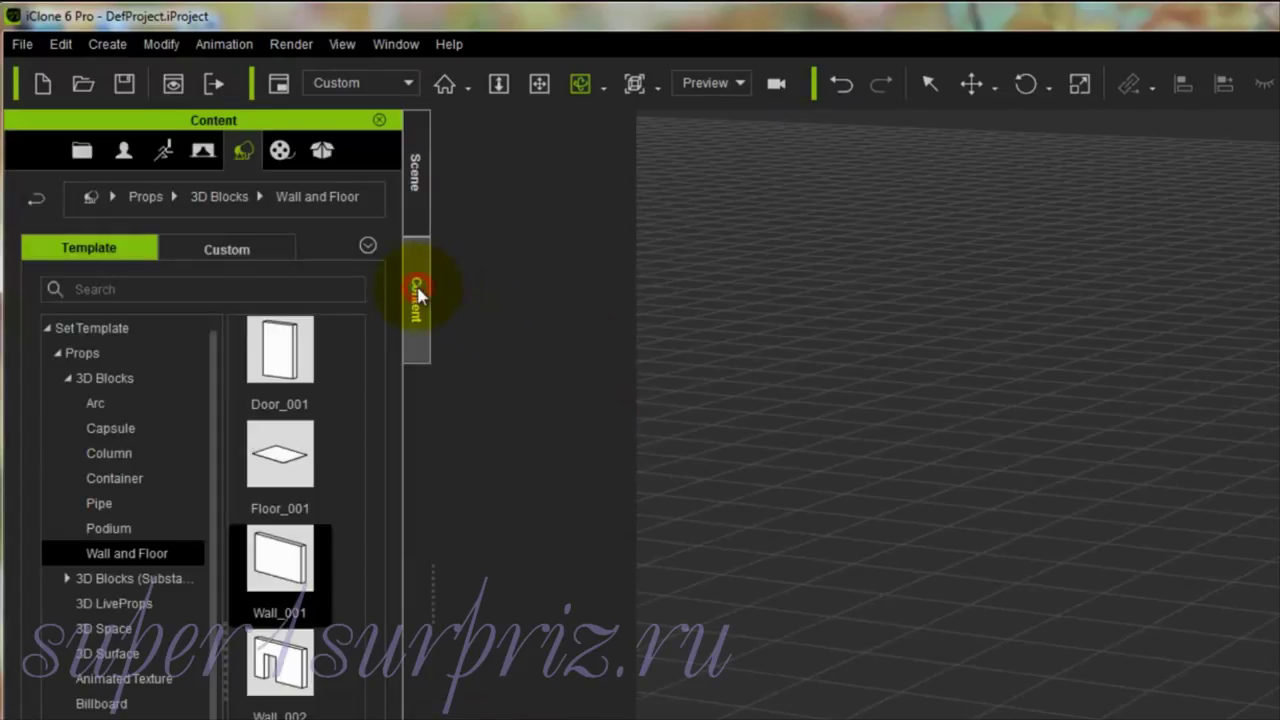
left_click(243, 158)
left_click(60, 353)
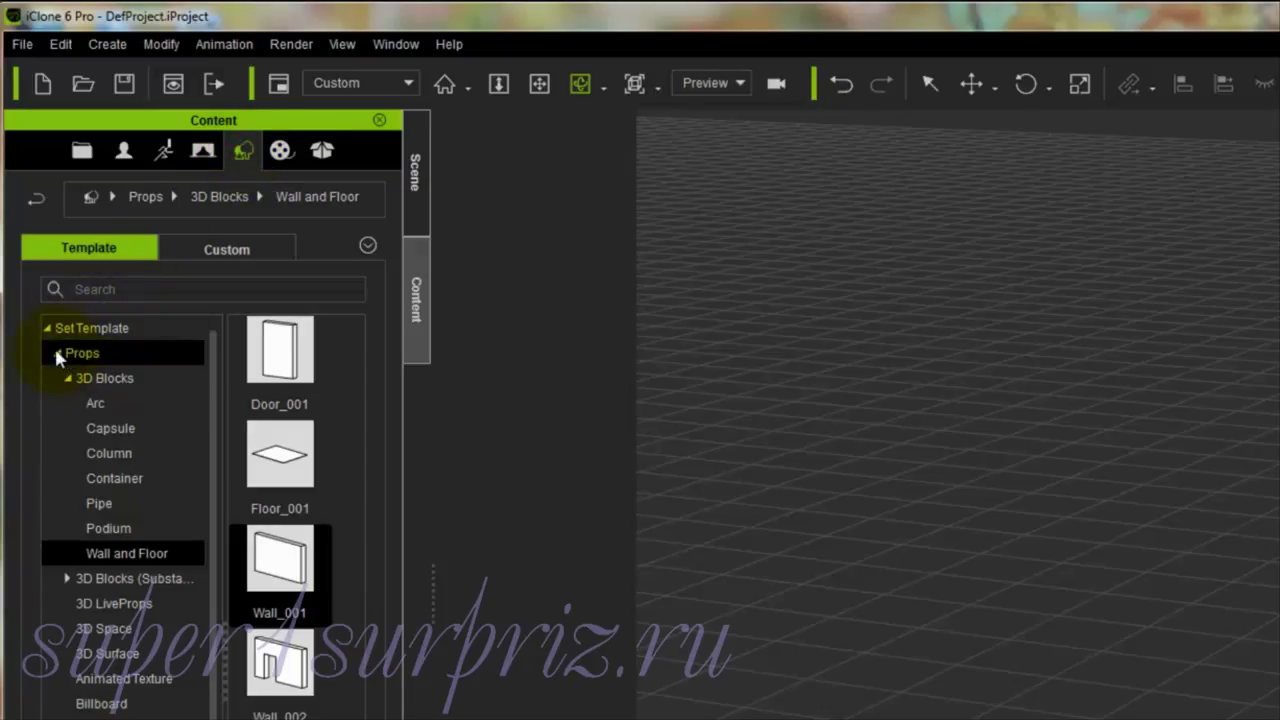
left_click(58, 354)
left_click(58, 354)
left_click(68, 377)
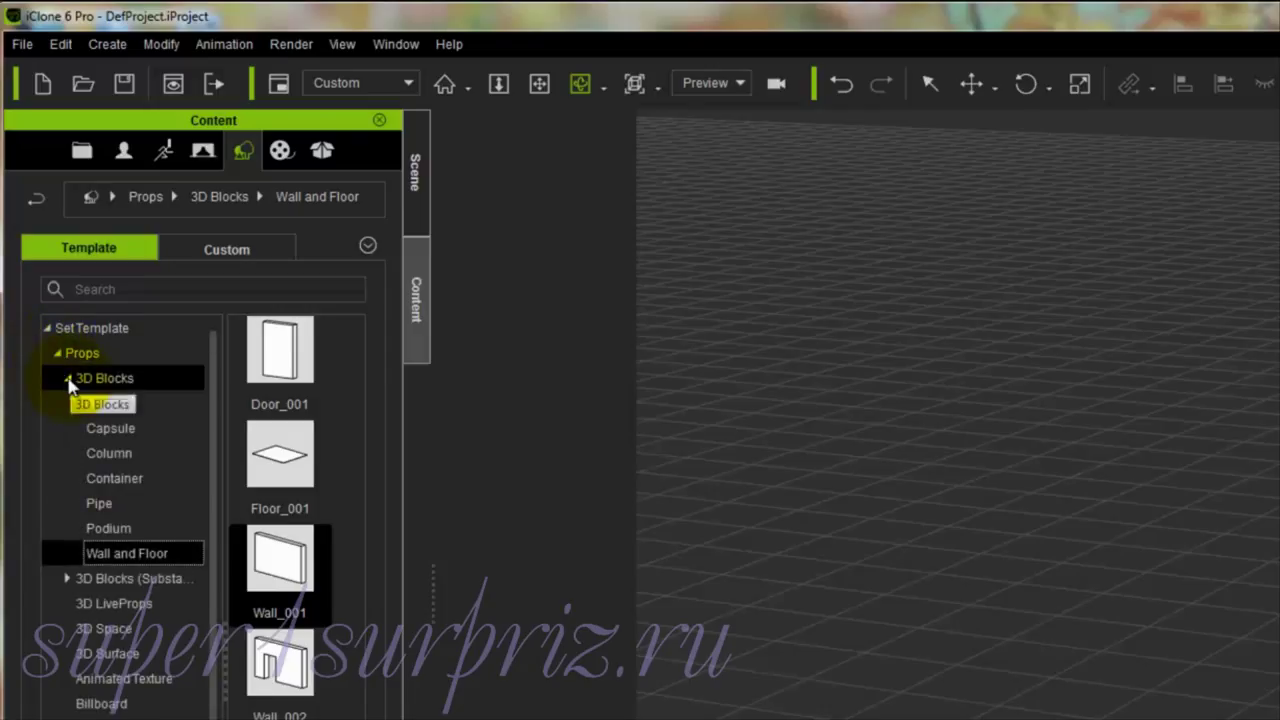
left_click(68, 380)
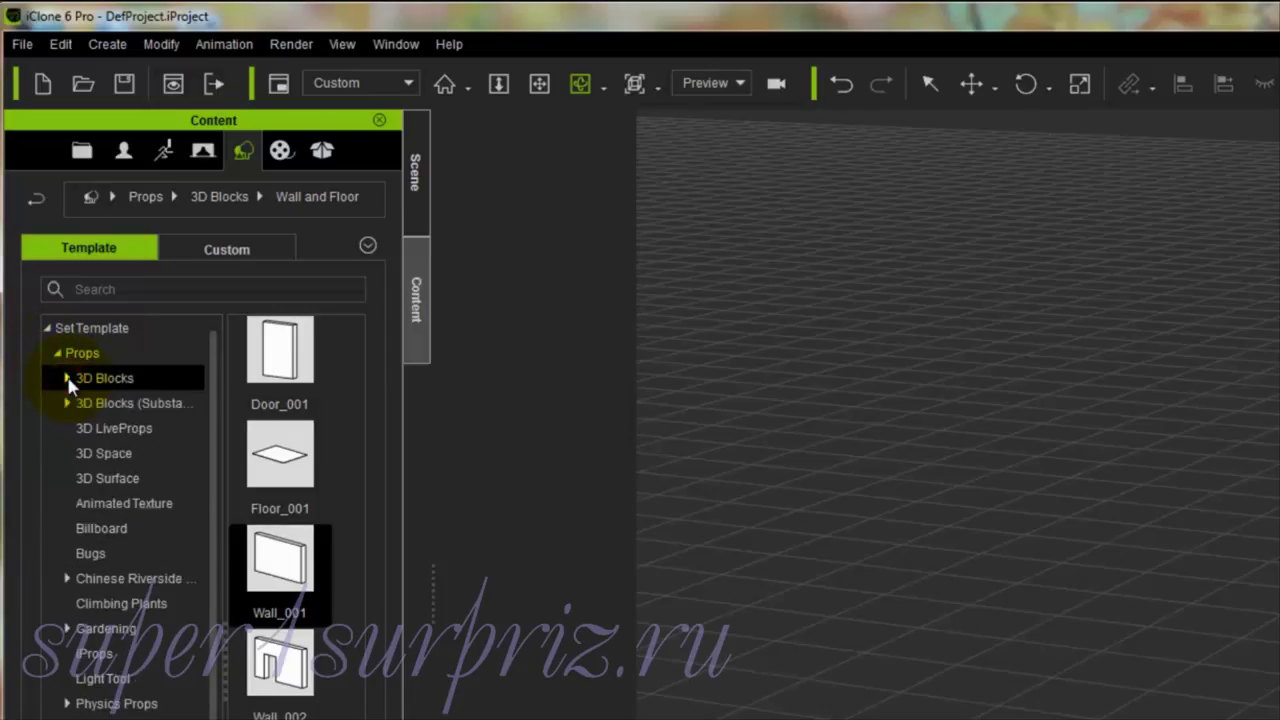
left_click(68, 379)
left_click(80, 355)
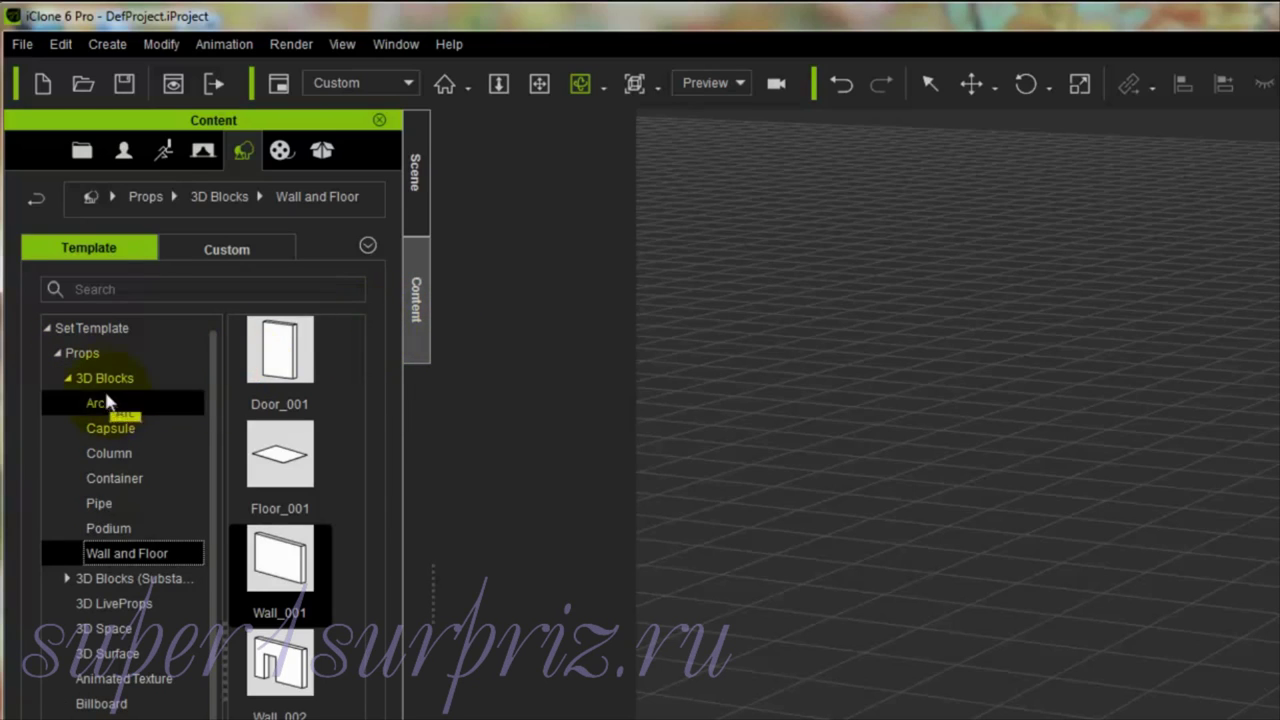
left_click(104, 378)
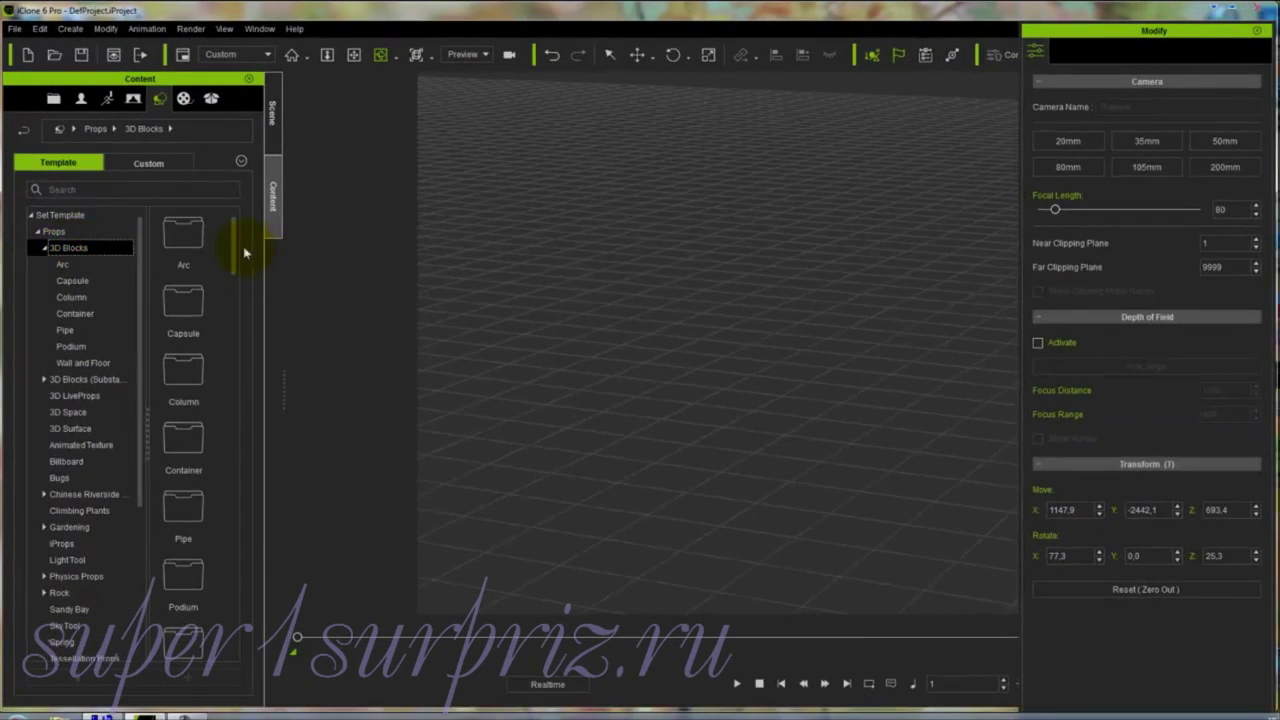
Step: Add the Box_001 prop from the 3D Blocks folder to the scene
left_click_drag(233, 247, 233, 334)
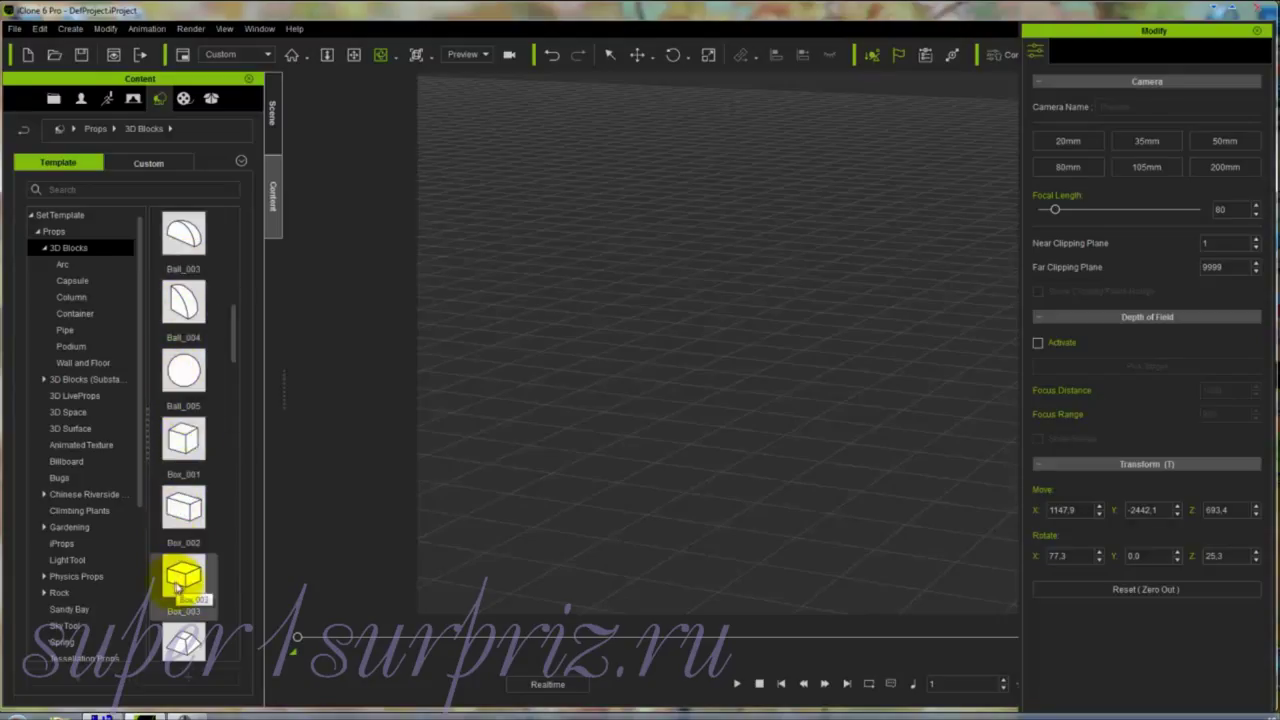
left_click(185, 437)
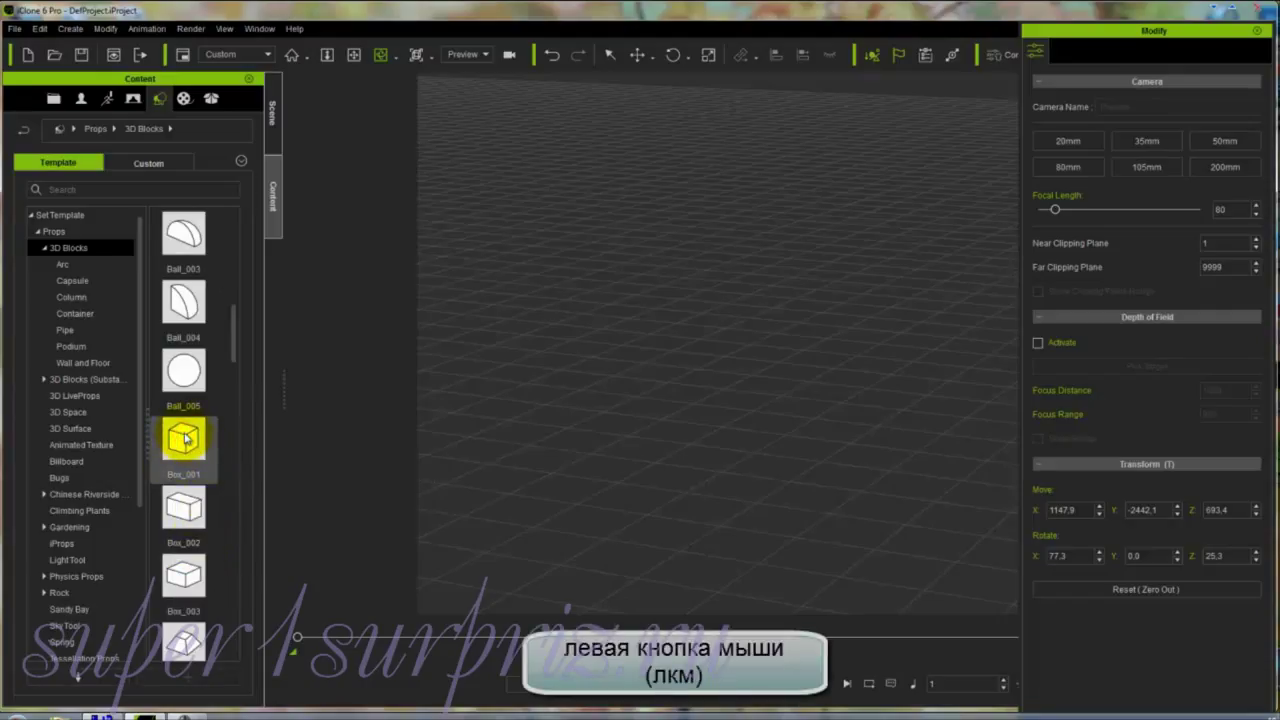
mouse_move(185, 437)
left_mouse_down()
mouse_move(737, 434)
mouse_move(646, 320)
mouse_move(265, 486)
mouse_move(185, 440)
left_mouse_up()
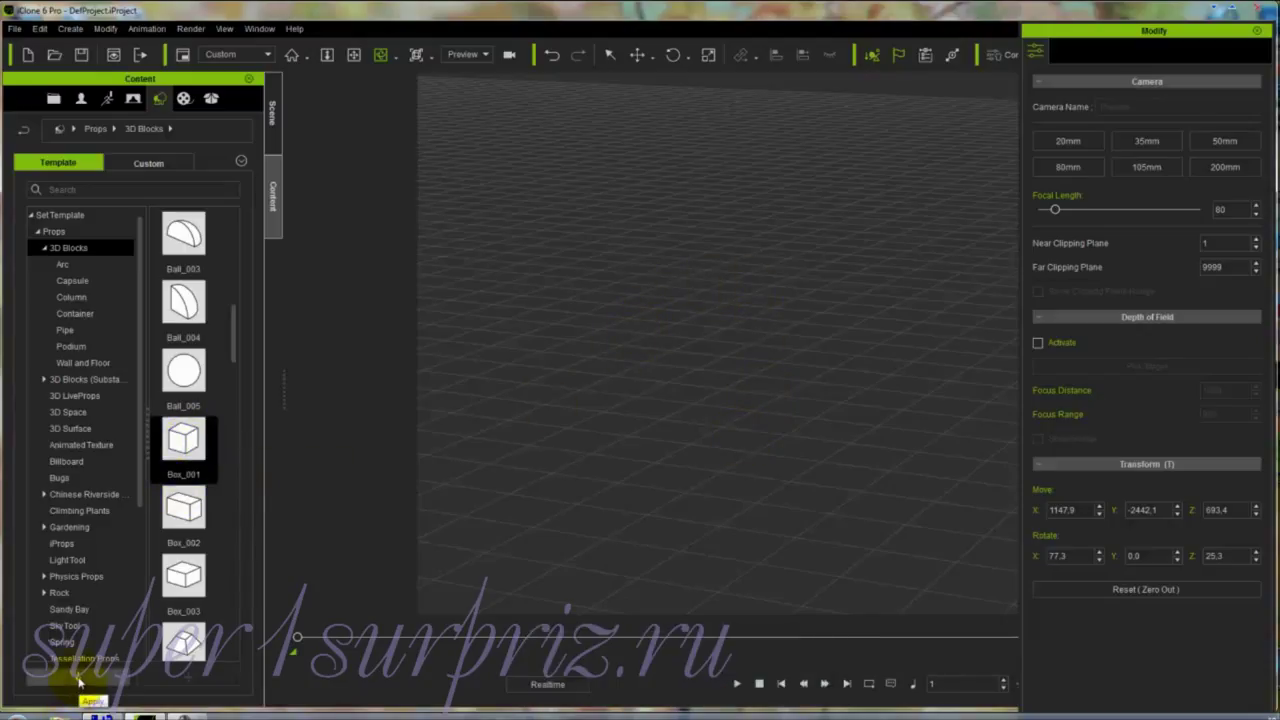
double_click(185, 440)
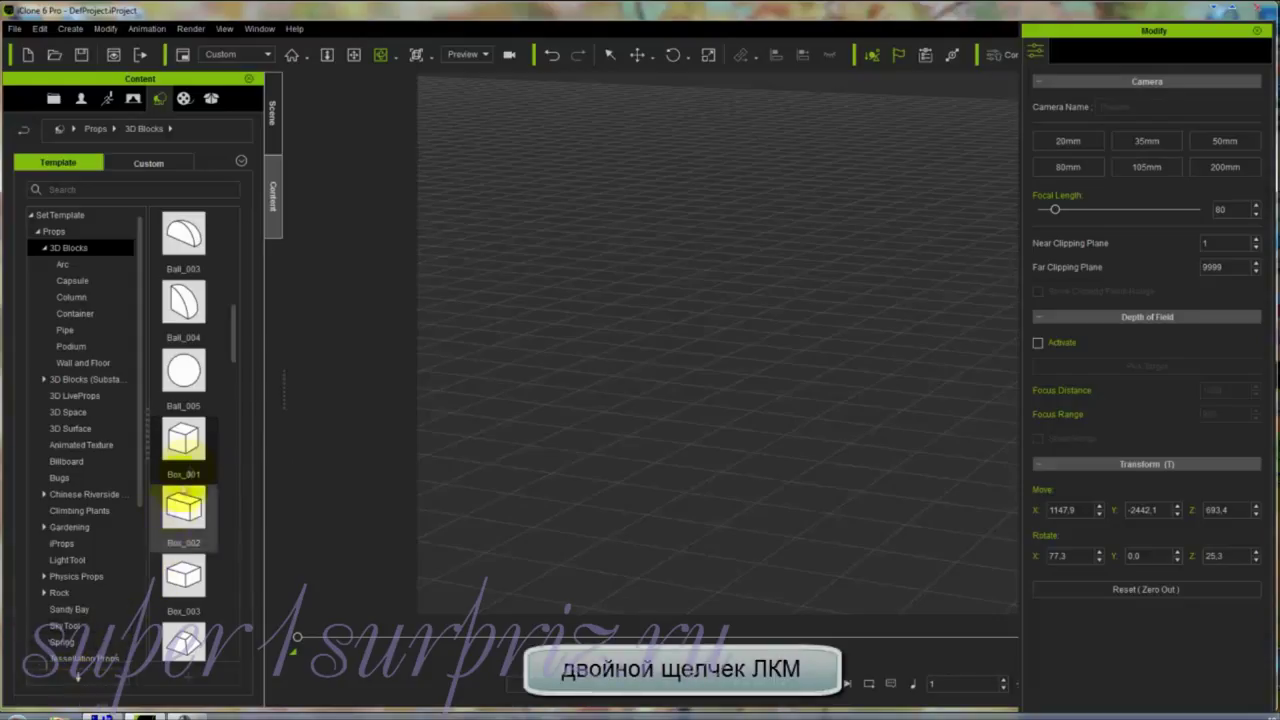
double_click(188, 441)
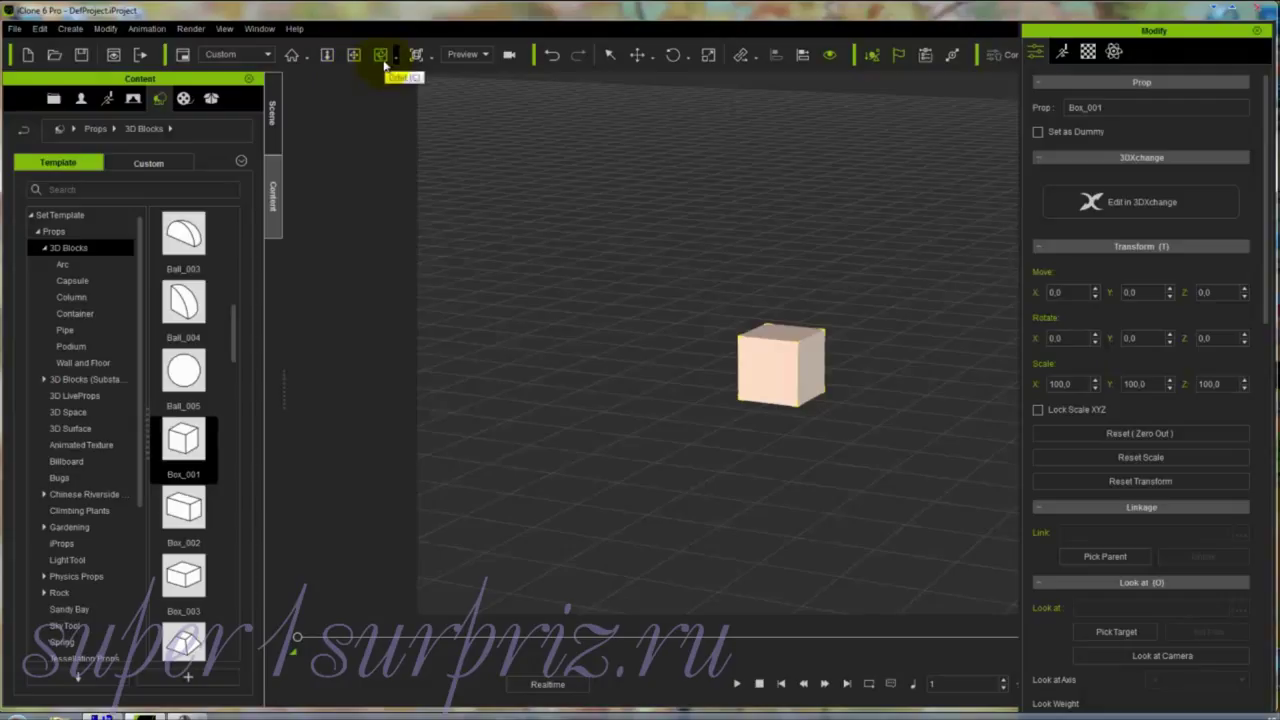
Step: Orbit the camera around the box with the Orbit tool
left_click(383, 62)
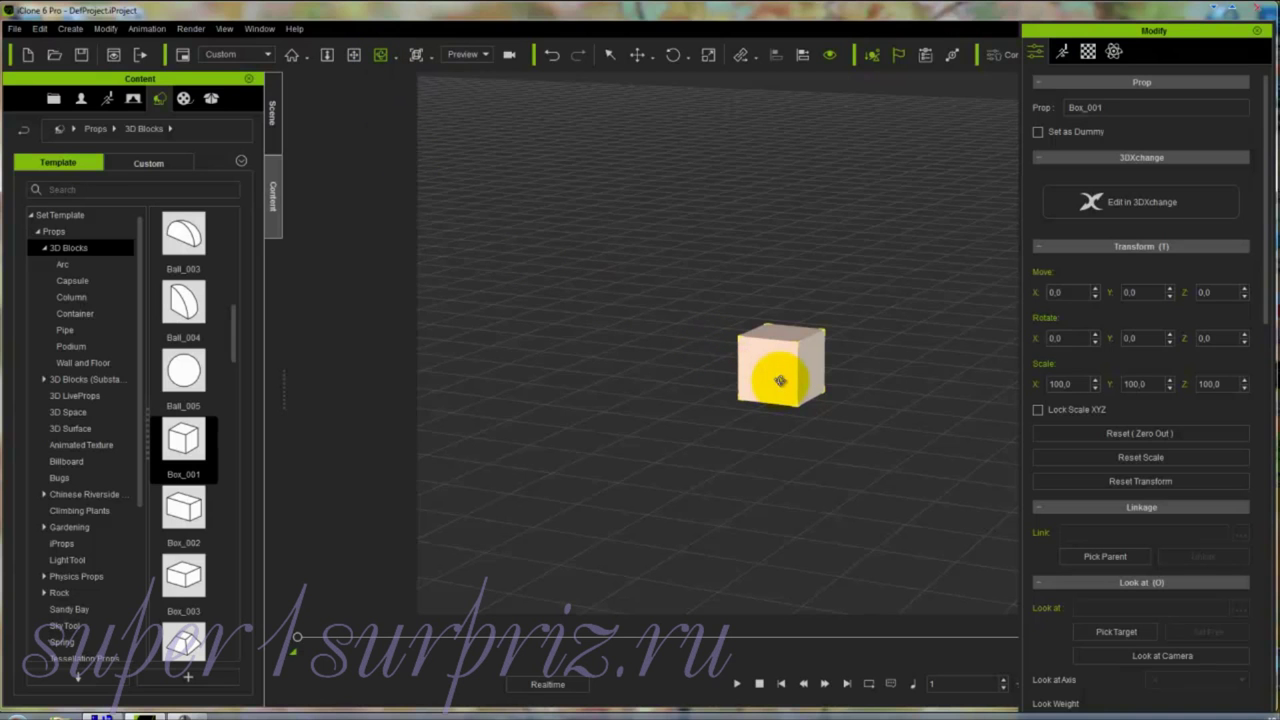
mouse_move(780, 380)
left_mouse_down()
mouse_move(826, 383)
mouse_move(760, 367)
left_mouse_up()
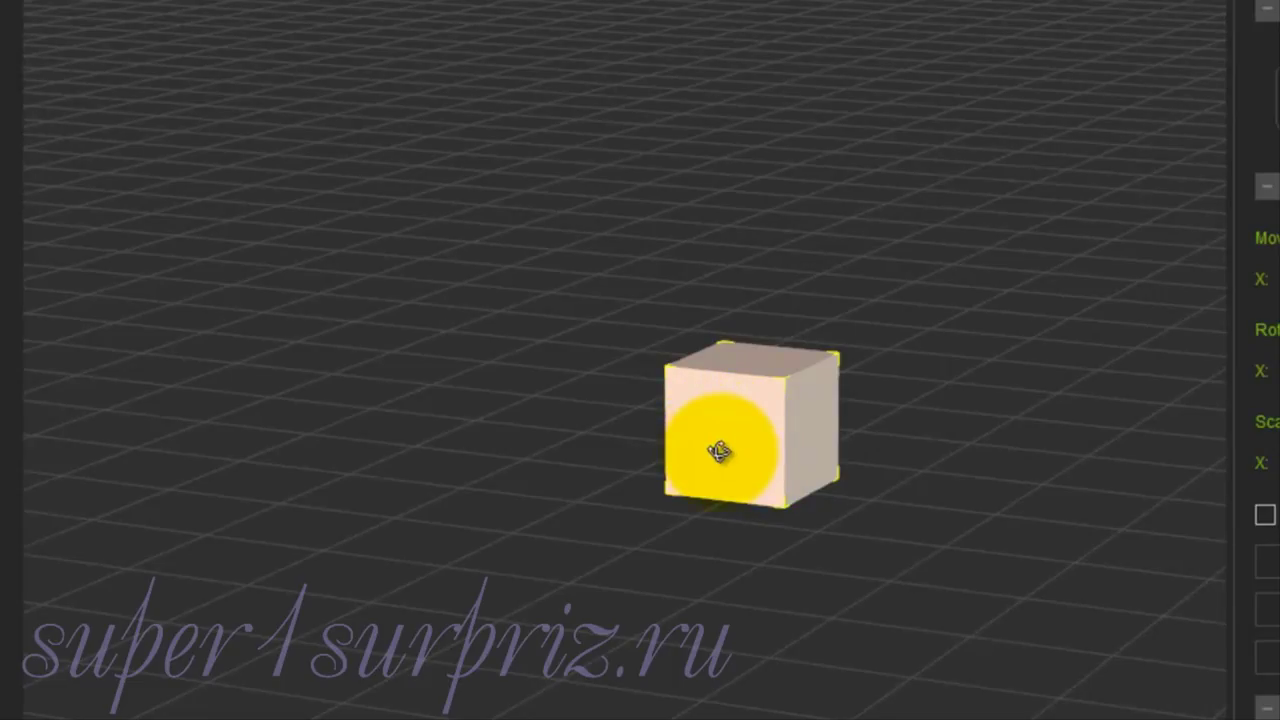
left_click_drag(719, 451, 702, 598)
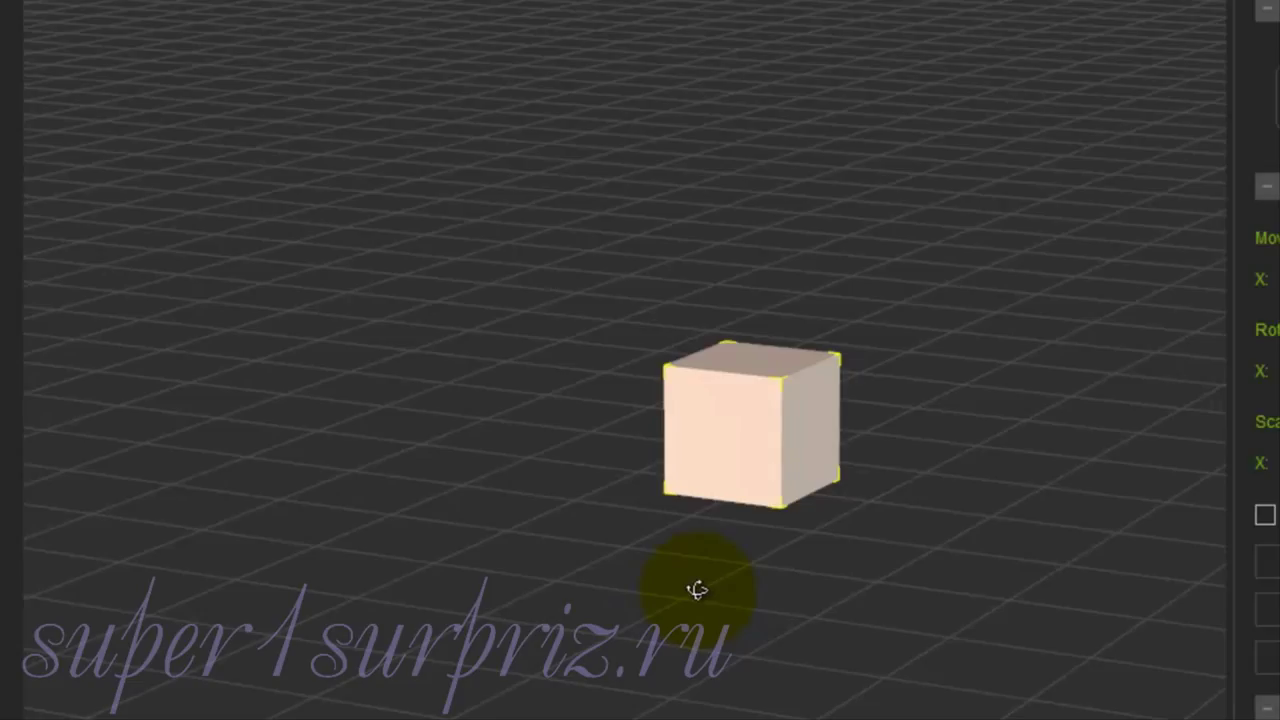
Step: Pan the camera so that the box shifts within the viewport
key("x")
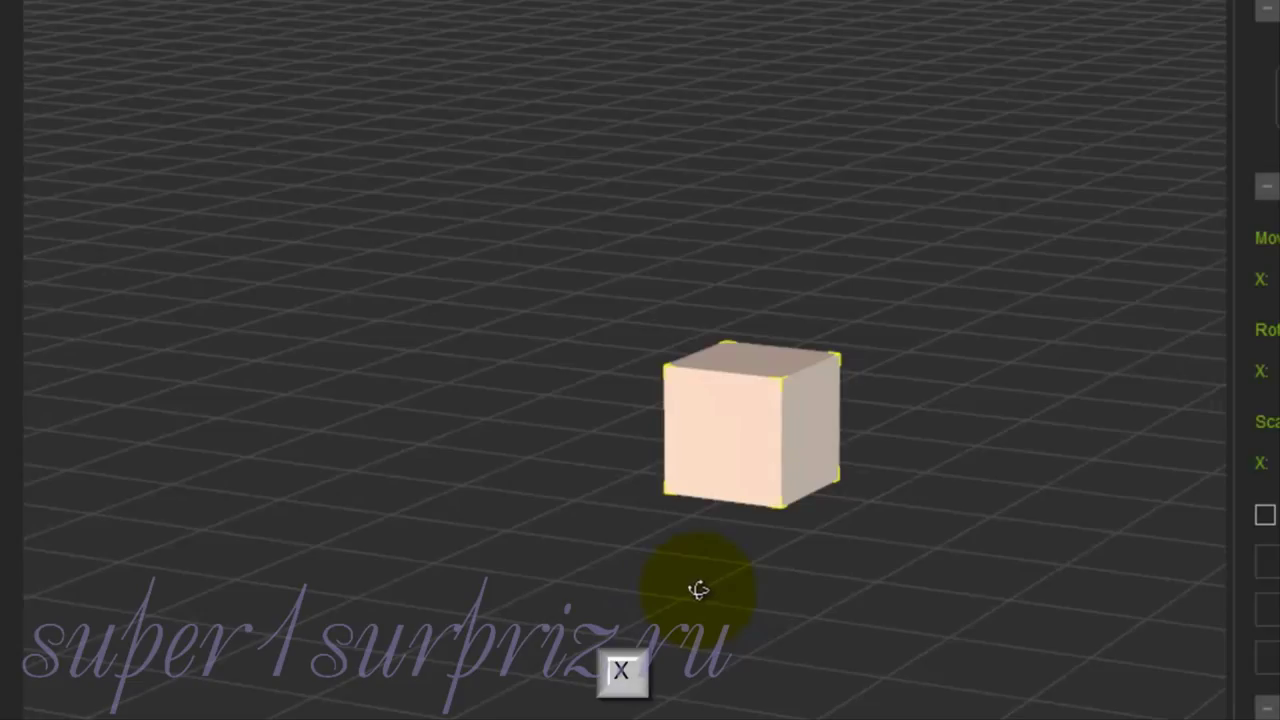
left_click(716, 465)
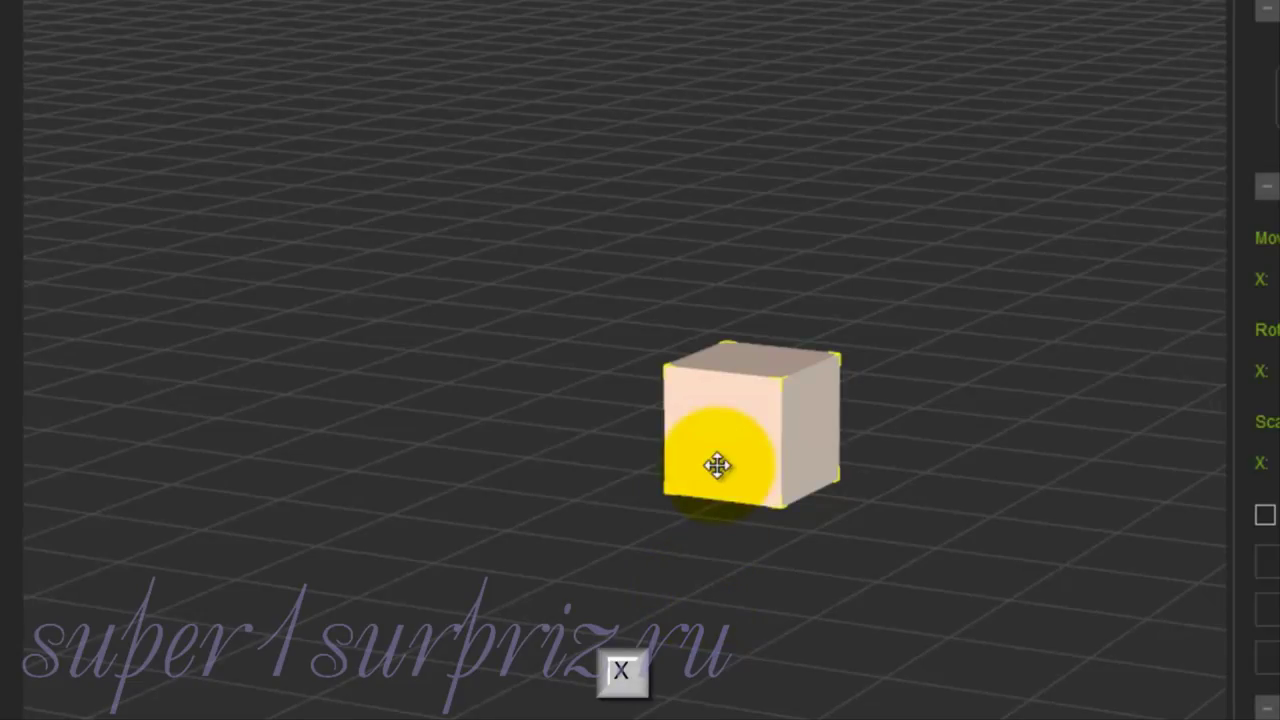
left_click_drag(716, 465, 724, 469)
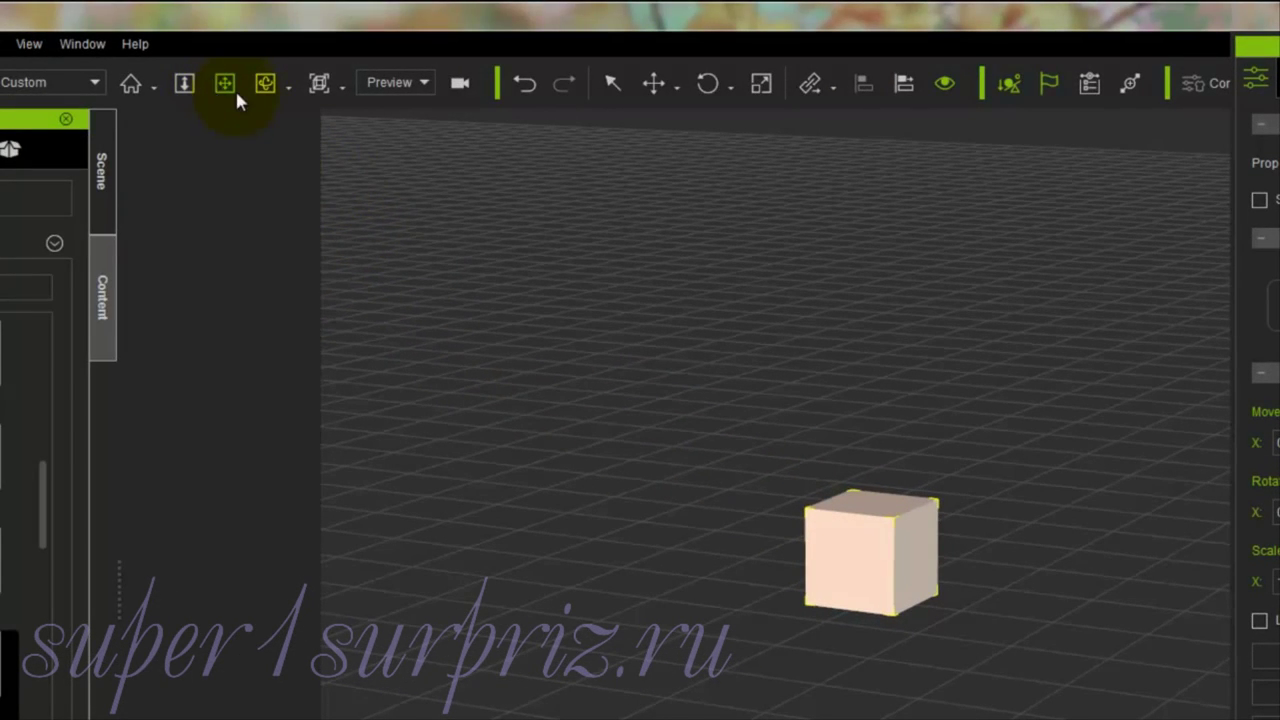
left_click_drag(834, 589, 791, 428)
left_click_drag(791, 565, 797, 597)
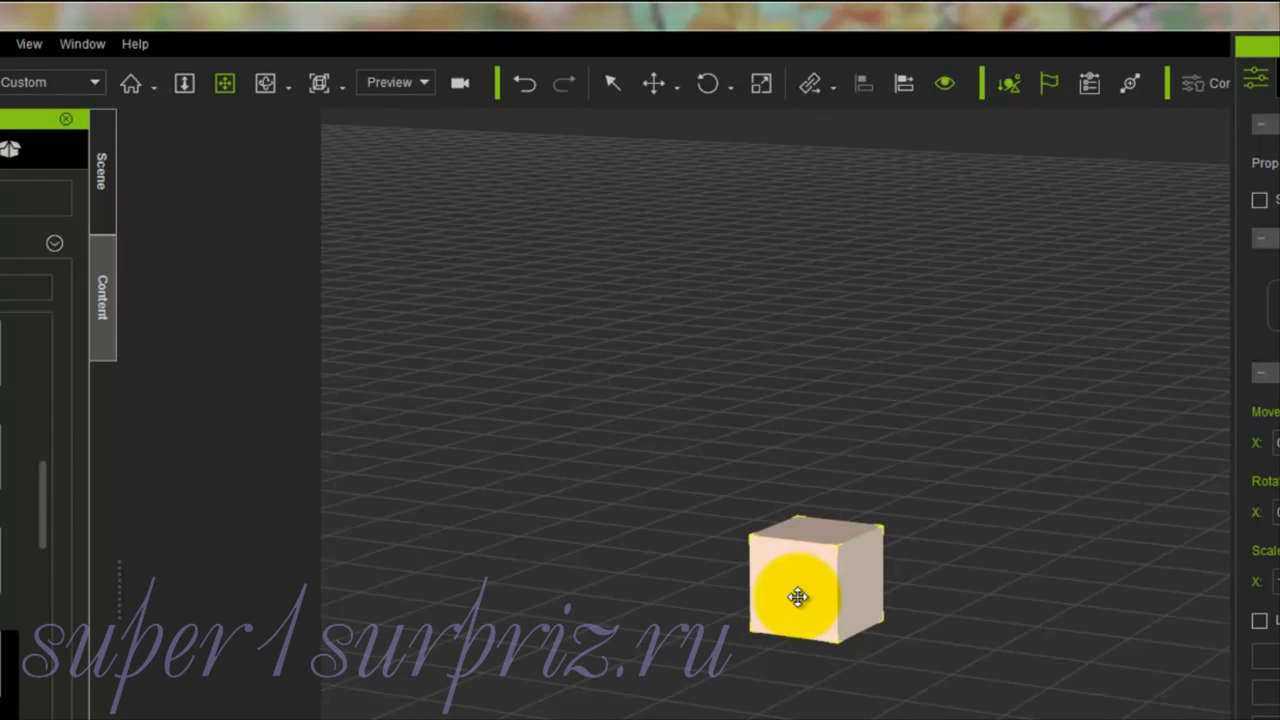
Step: Zoom the camera out and back in until the box appears larger in the viewport
key("z")
key("z")
left_click_drag(797, 597, 838, 700)
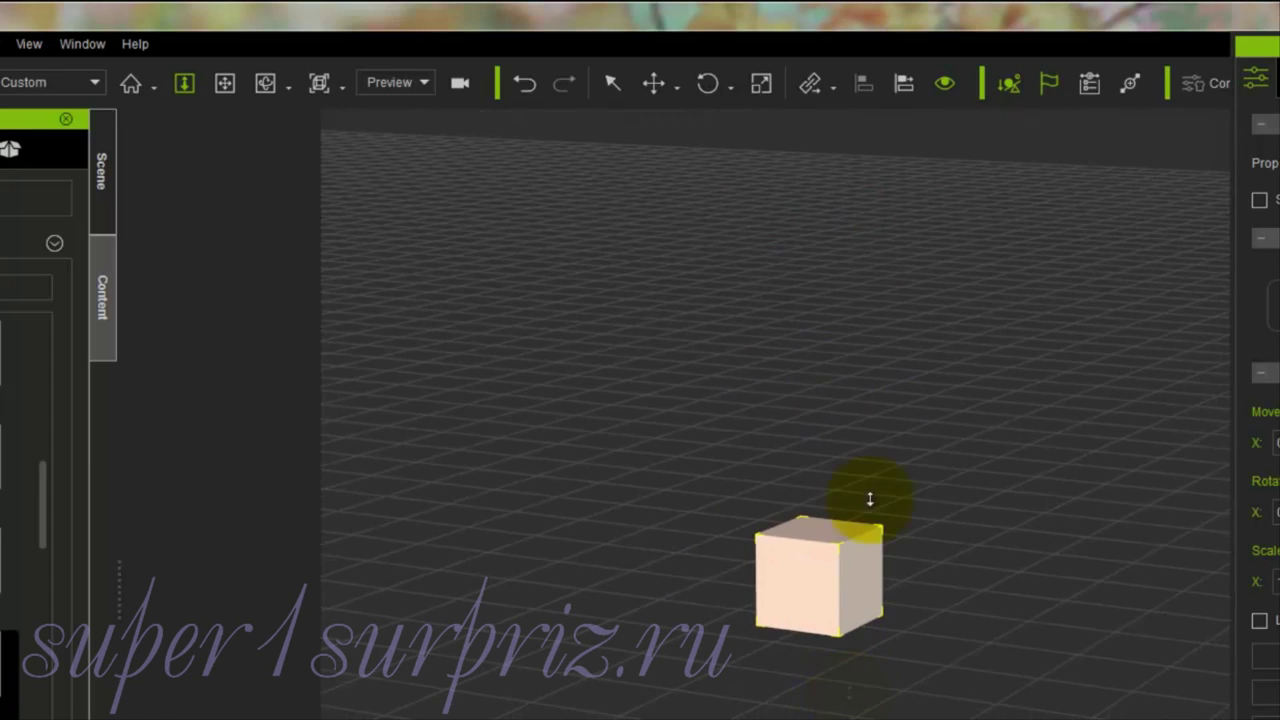
left_click_drag(857, 263, 853, 585)
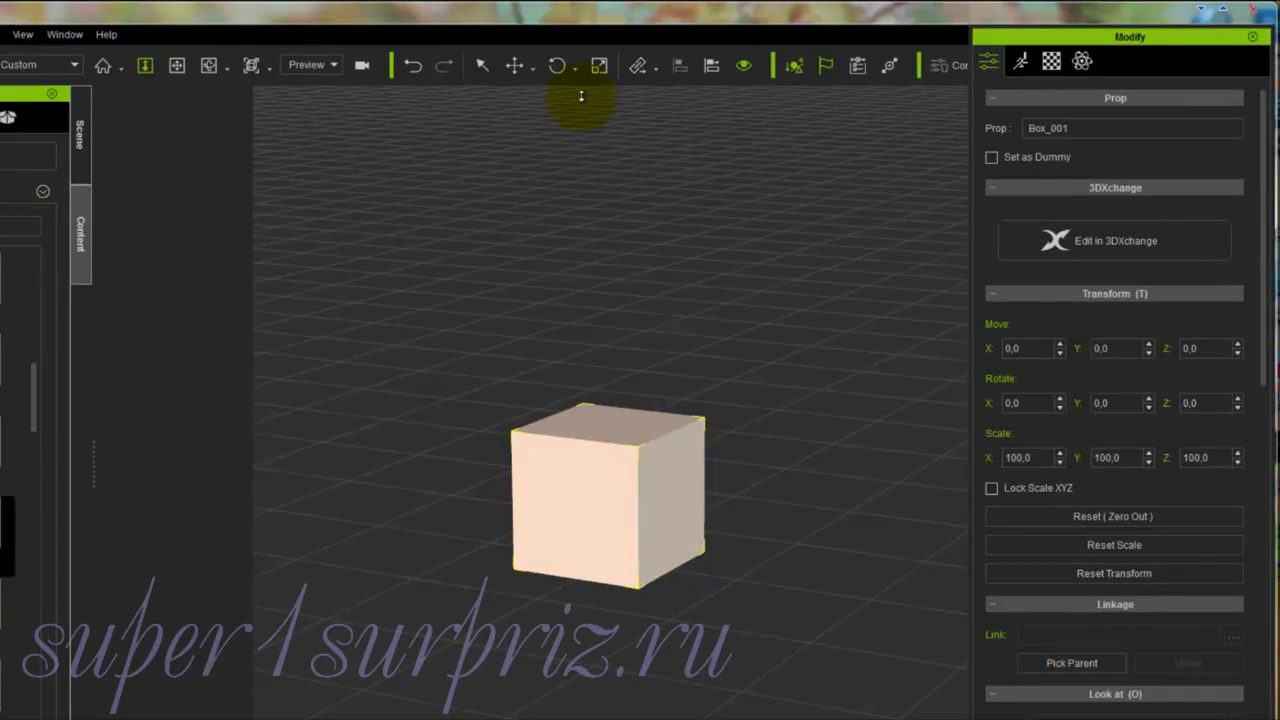
Step: Move the box along its axes and planes to about X -5.5, Y 38.7, Z 26.5
key("w")
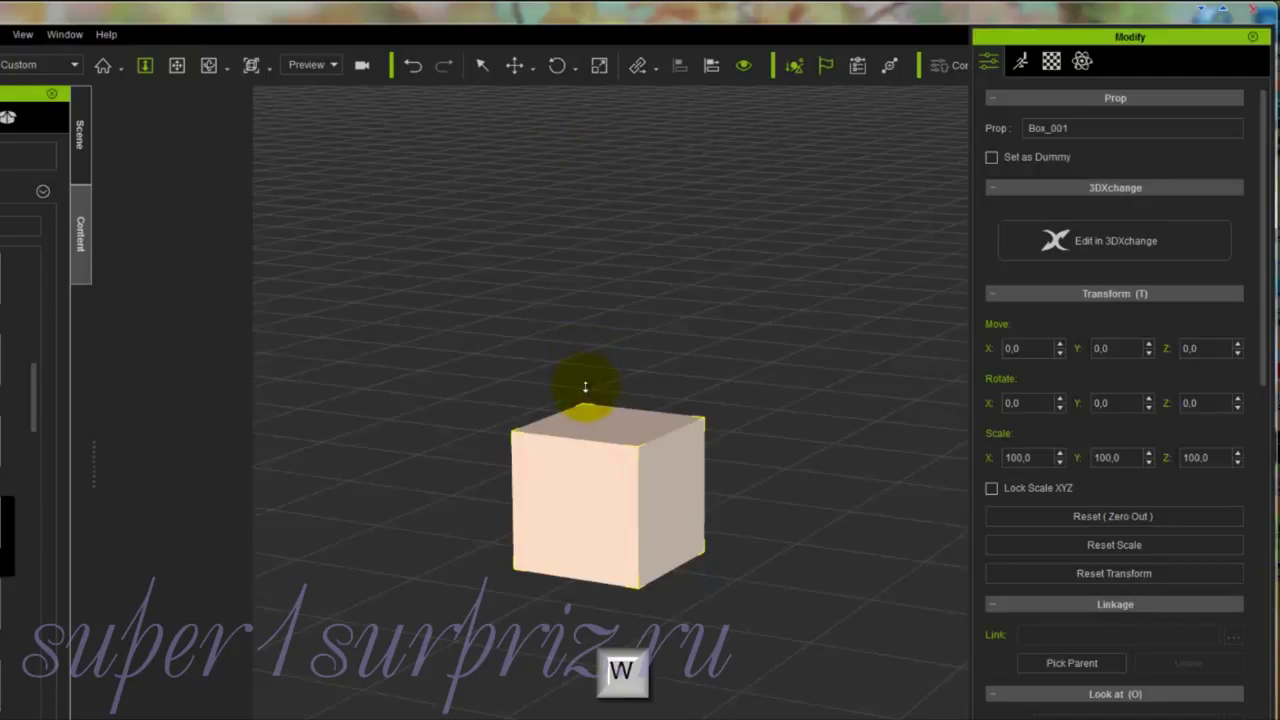
left_click(588, 395)
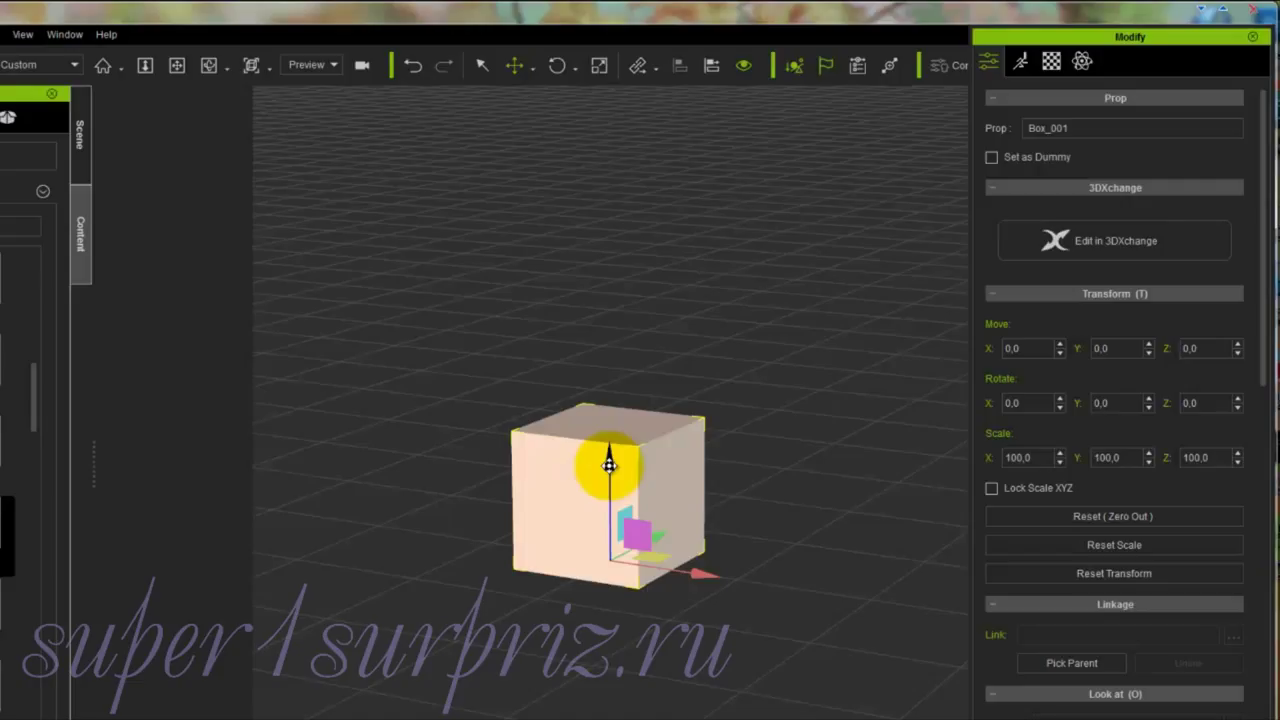
mouse_move(609, 464)
left_mouse_down()
mouse_move(602, 366)
mouse_move(609, 466)
mouse_move(600, 405)
mouse_move(610, 451)
left_mouse_up()
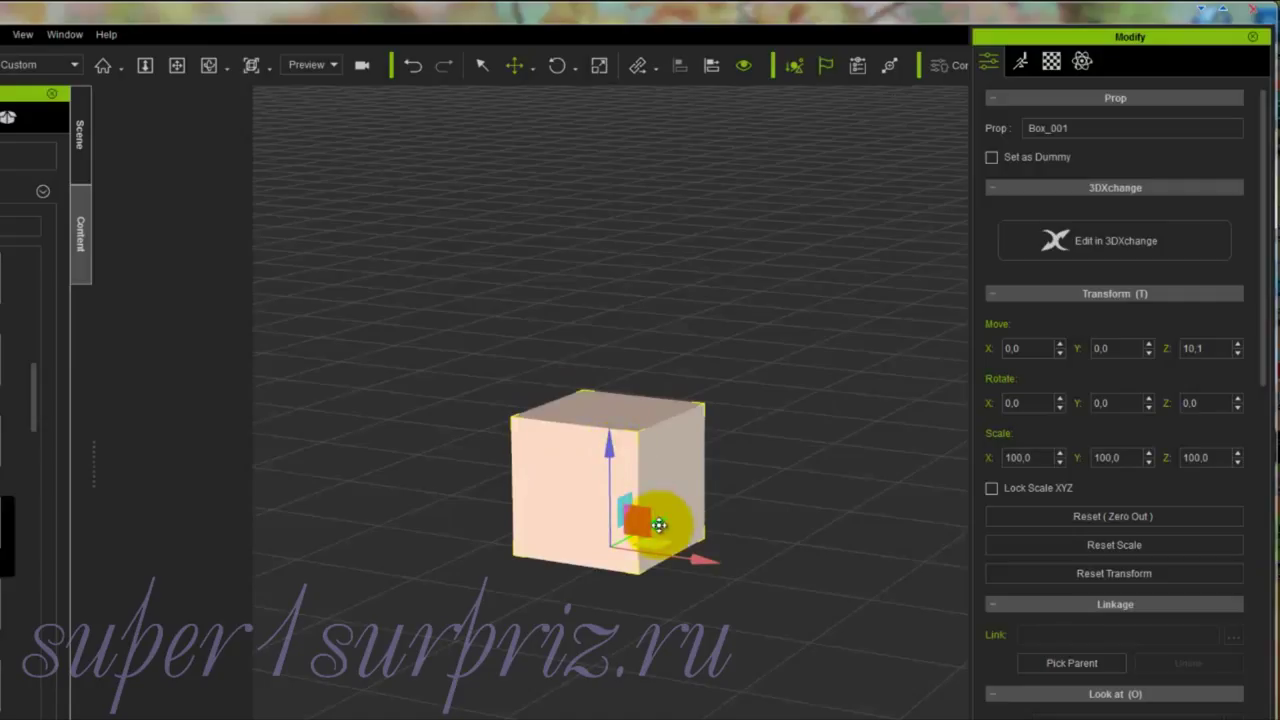
left_click_drag(659, 525, 706, 490)
left_click_drag(676, 528, 668, 562)
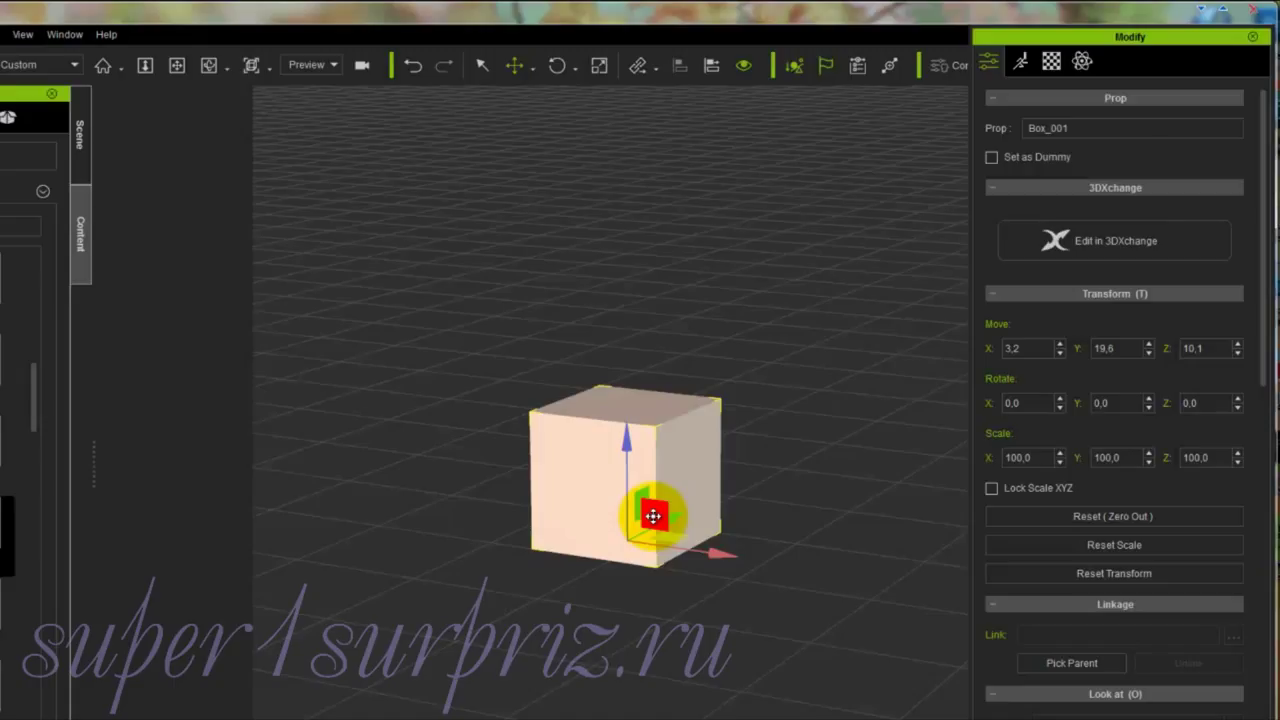
mouse_move(653, 516)
left_mouse_down()
mouse_move(713, 418)
mouse_move(660, 455)
mouse_move(668, 447)
mouse_move(666, 508)
mouse_move(690, 512)
mouse_move(672, 510)
left_mouse_up()
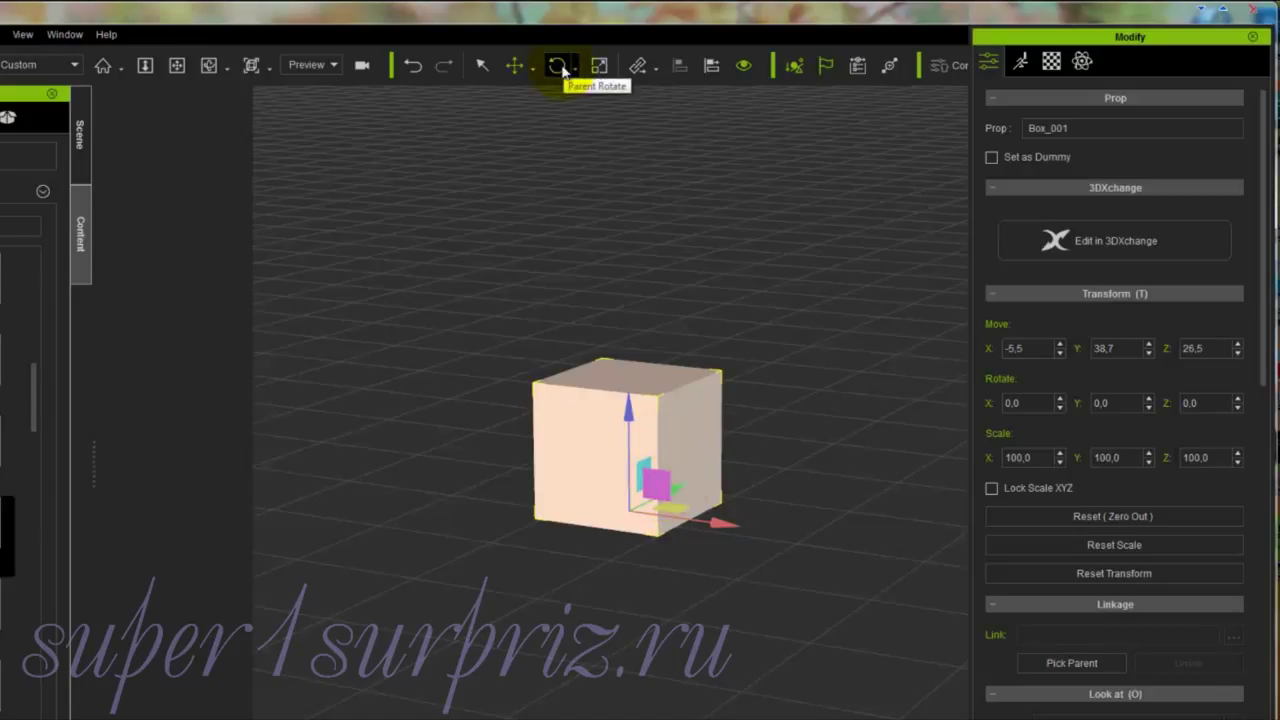
Step: Rotate the box about all three axes to about X 350.8, Y 358.0, Z 2.2 degrees
key("e")
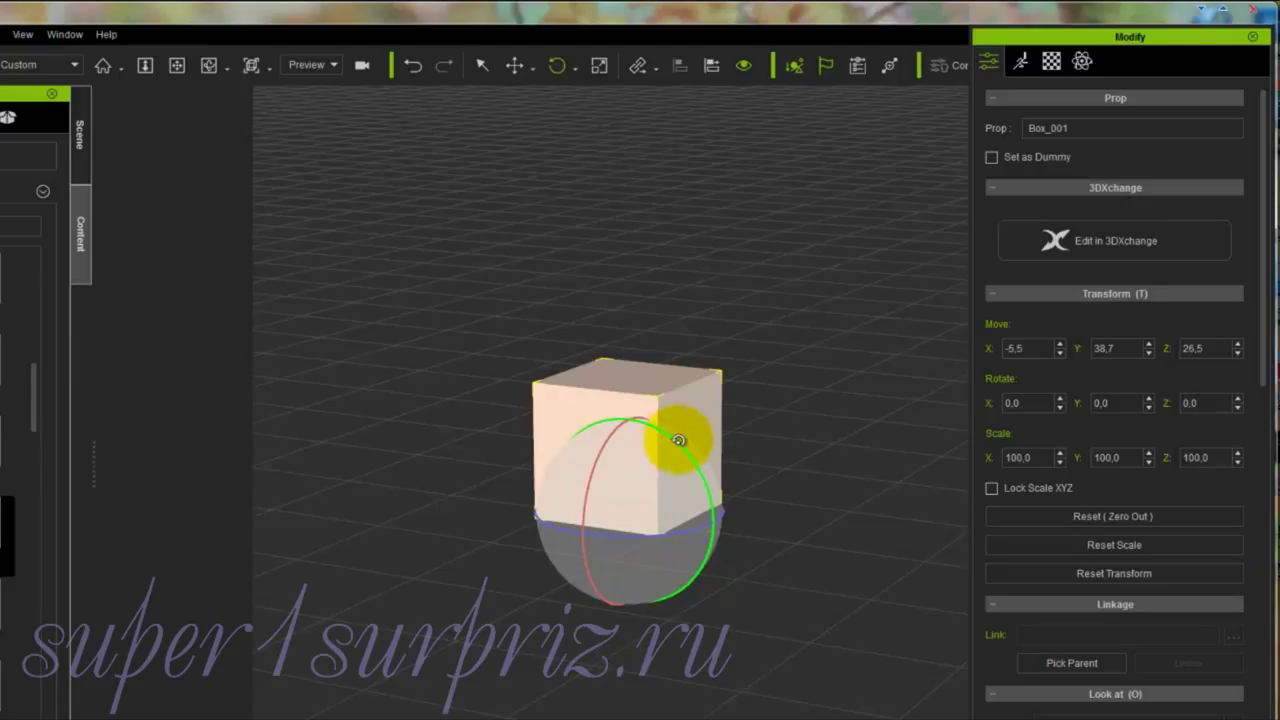
mouse_move(678, 440)
left_mouse_down()
mouse_move(634, 423)
mouse_move(700, 490)
mouse_move(682, 440)
left_mouse_up()
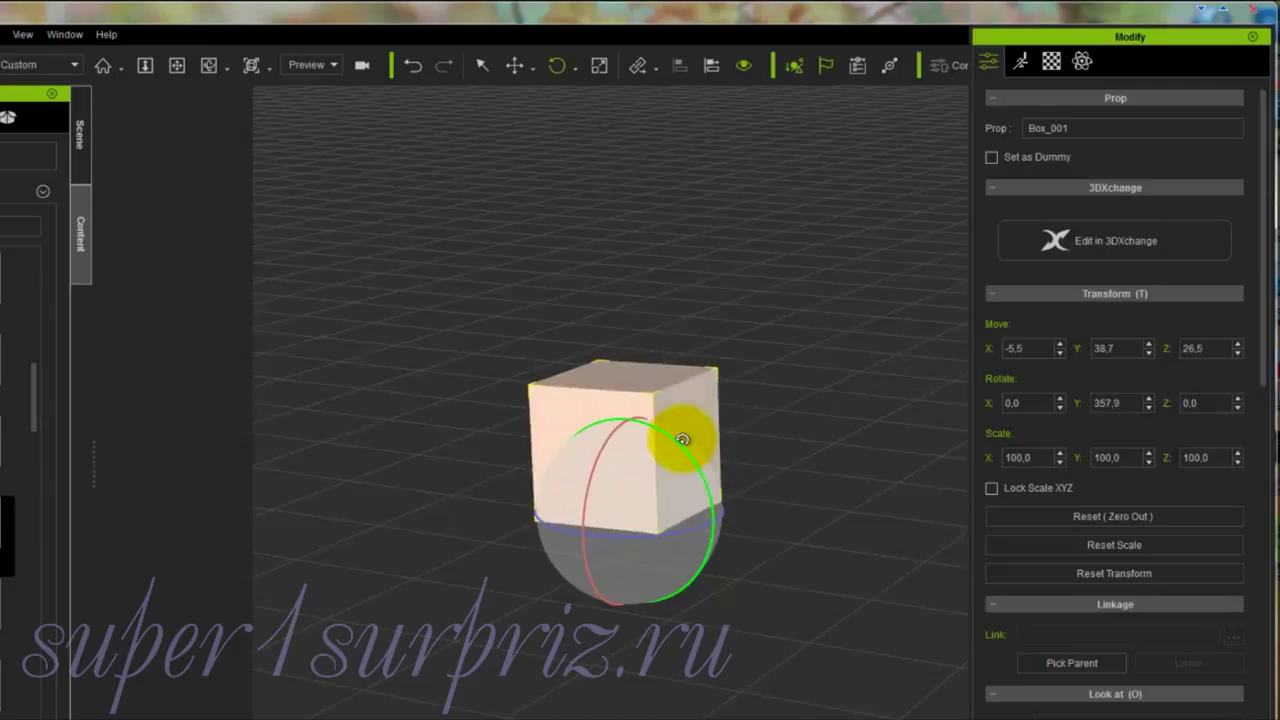
mouse_move(600, 449)
left_mouse_down()
mouse_move(597, 480)
mouse_move(608, 449)
left_mouse_up()
mouse_move(608, 531)
left_mouse_down()
mouse_move(679, 535)
mouse_move(605, 536)
left_mouse_up()
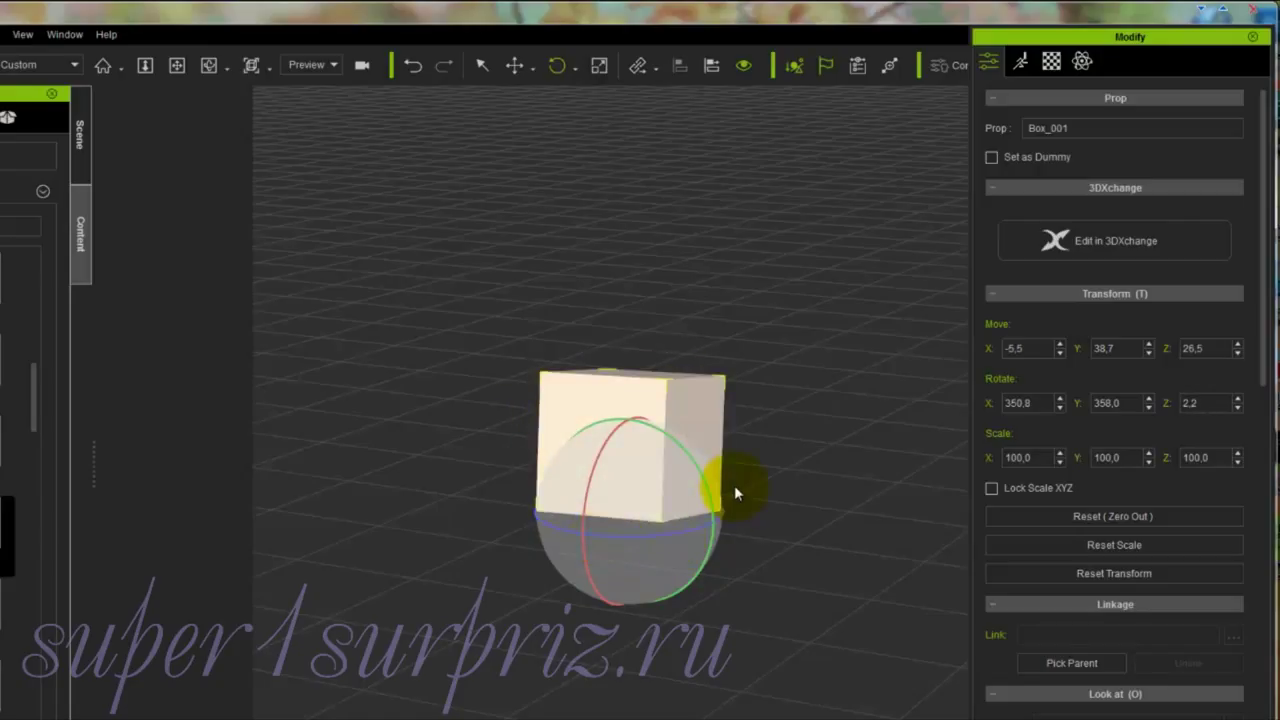
Step: Scale the box to about X 98, Y 99.8, Z 92.5
key("r")
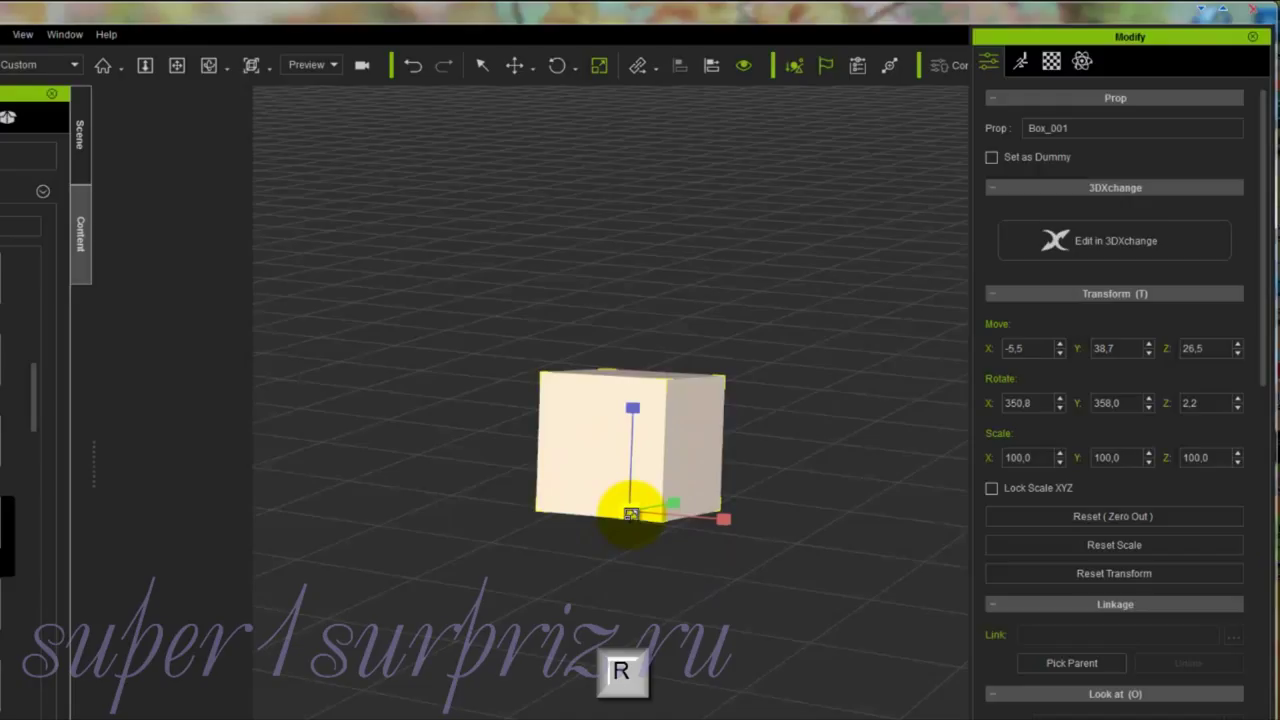
left_click_drag(631, 514, 620, 415)
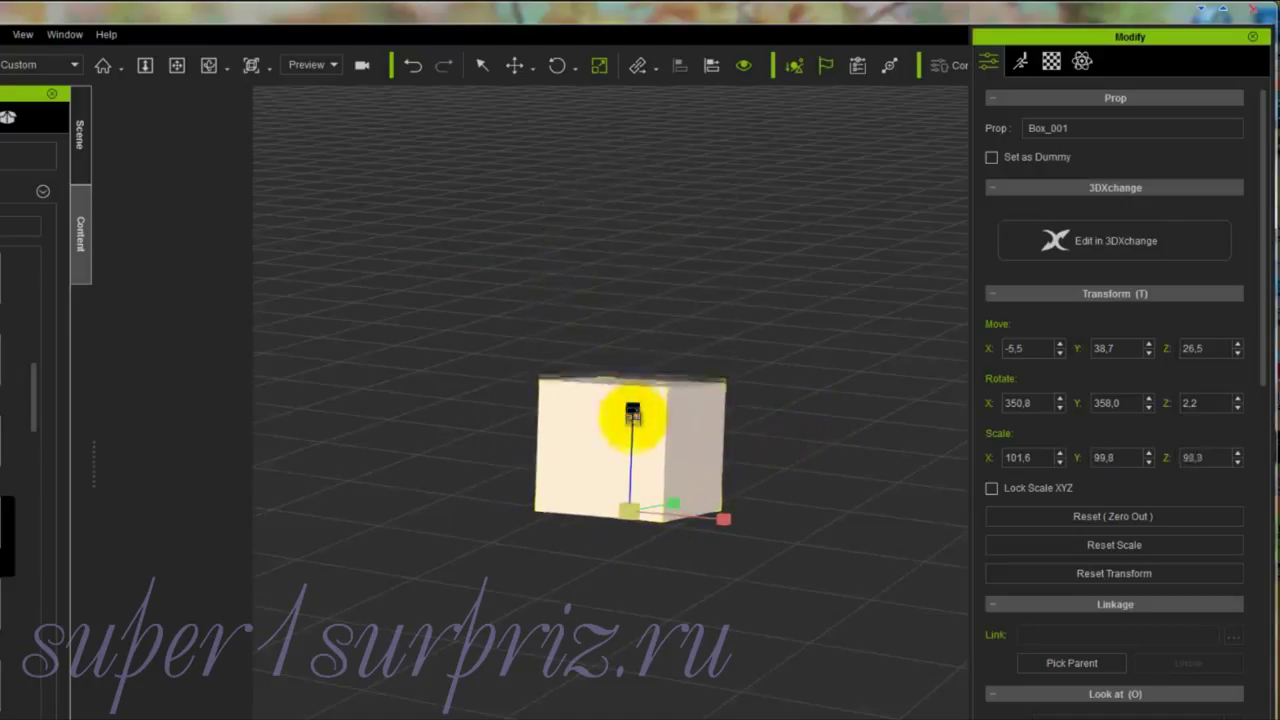
mouse_move(719, 519)
left_mouse_down()
mouse_move(794, 528)
mouse_move(711, 524)
left_mouse_up()
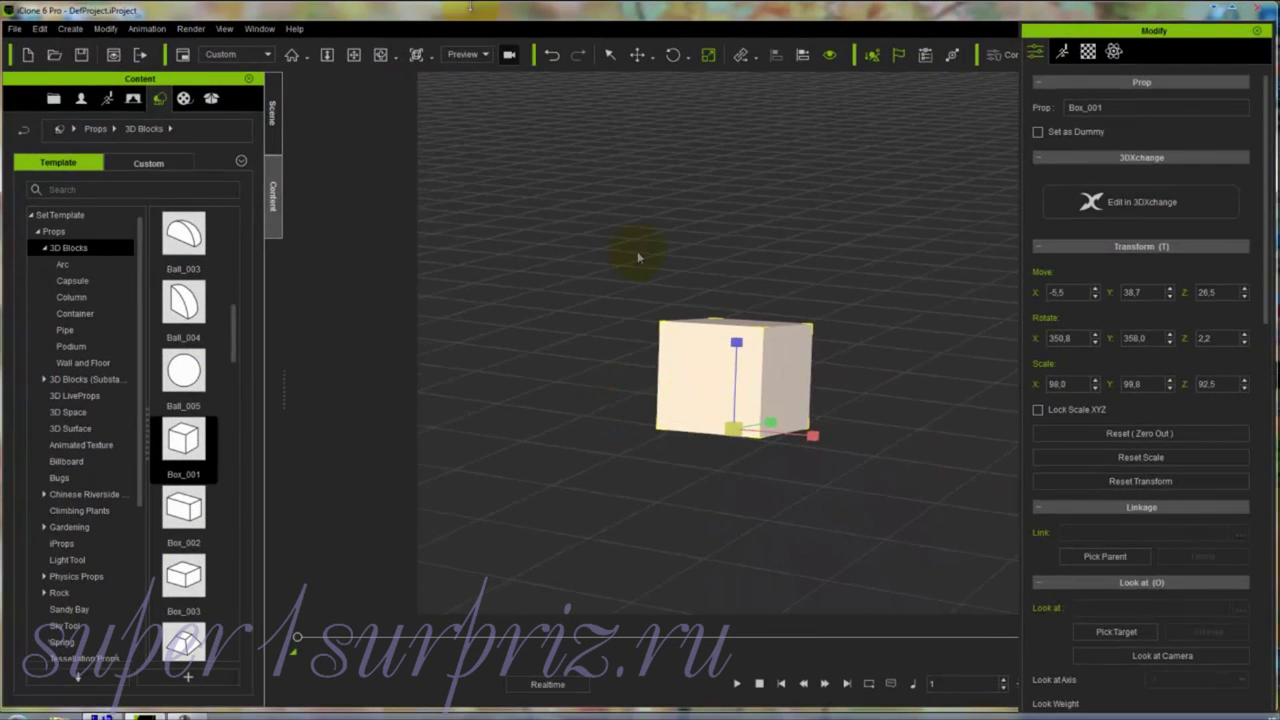
Step: View the box from the Front and then from the Top camera view
left_click(431, 58)
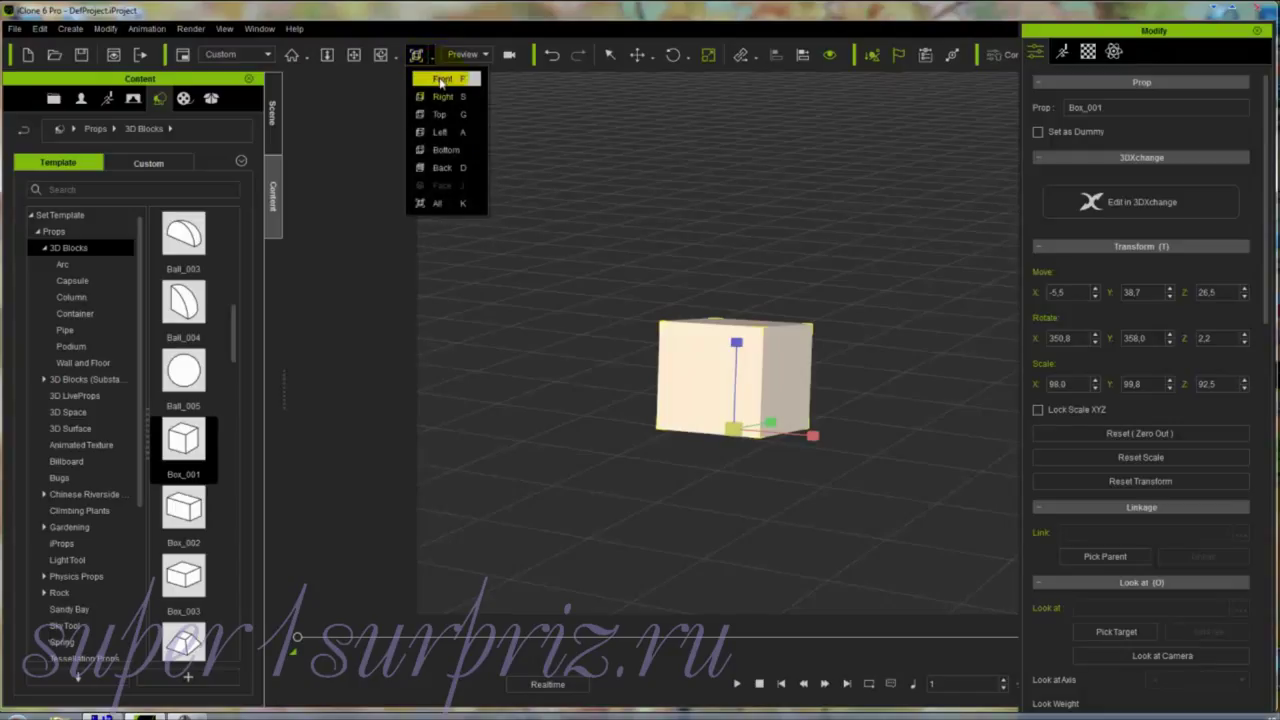
left_click(441, 80)
left_click(792, 368)
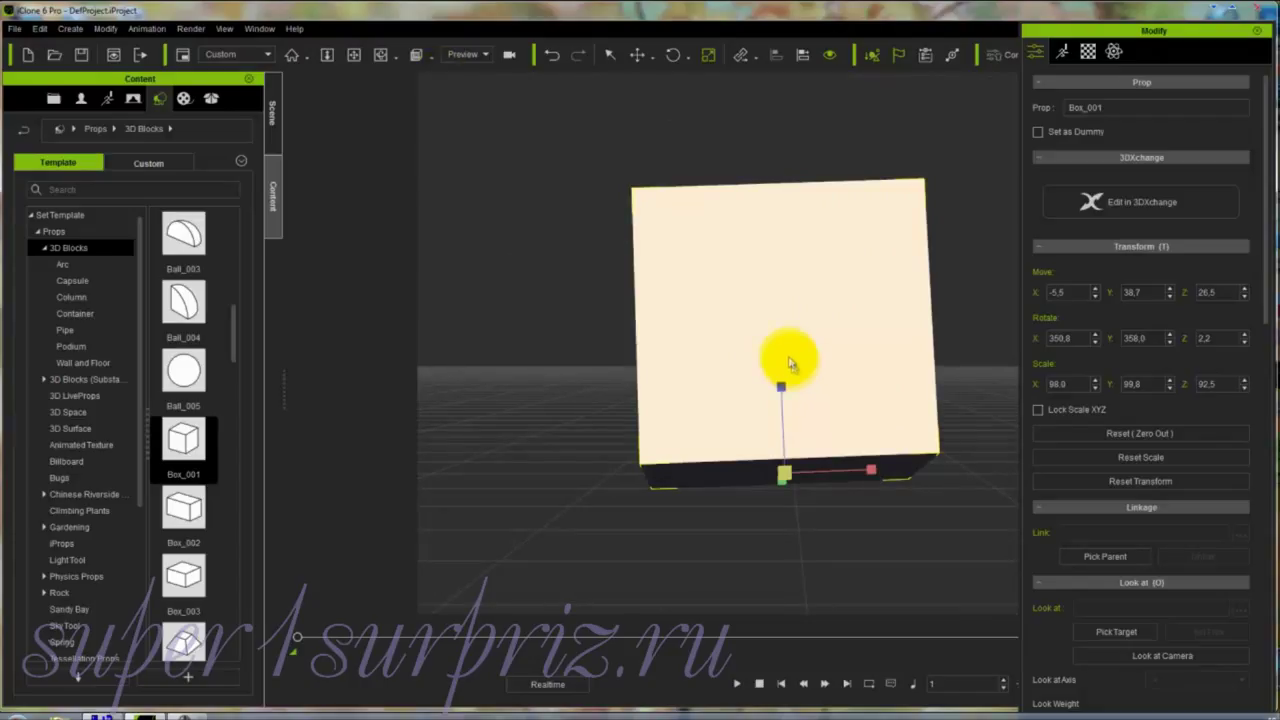
left_click(431, 60)
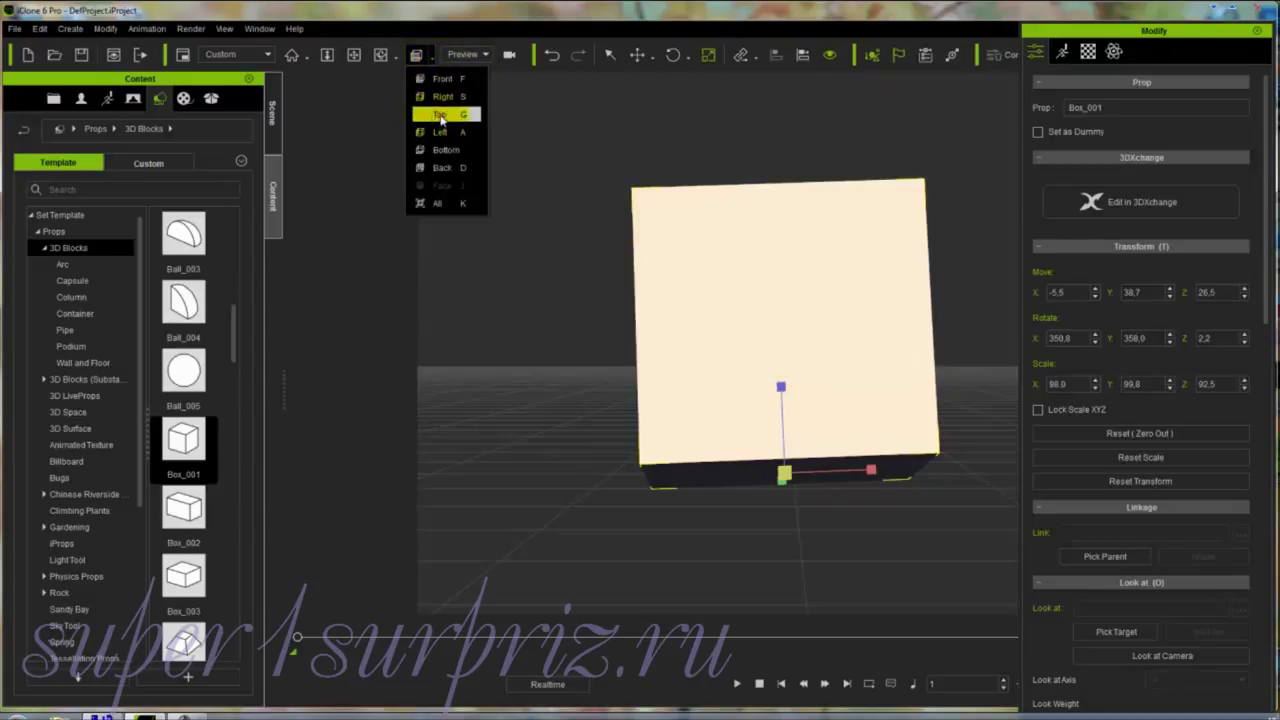
left_click(441, 116)
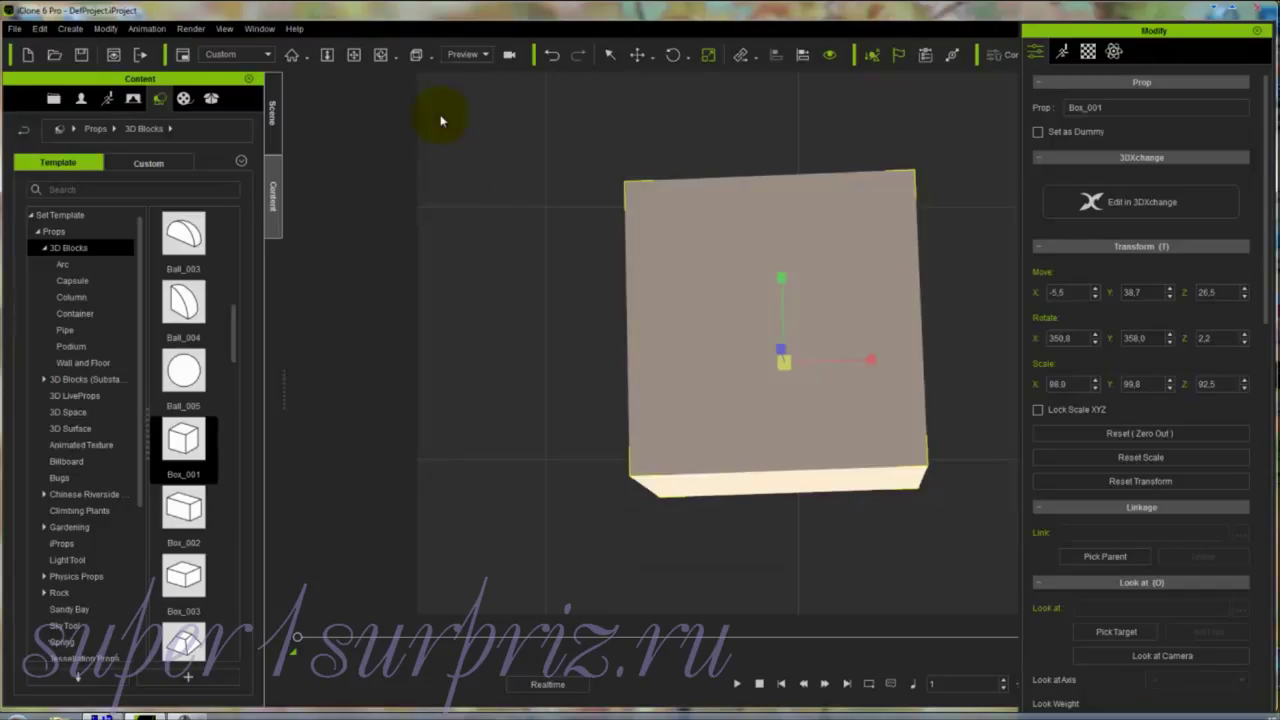
Step: View the box from the Right and Left camera views, then switch to the All view
left_click(420, 56)
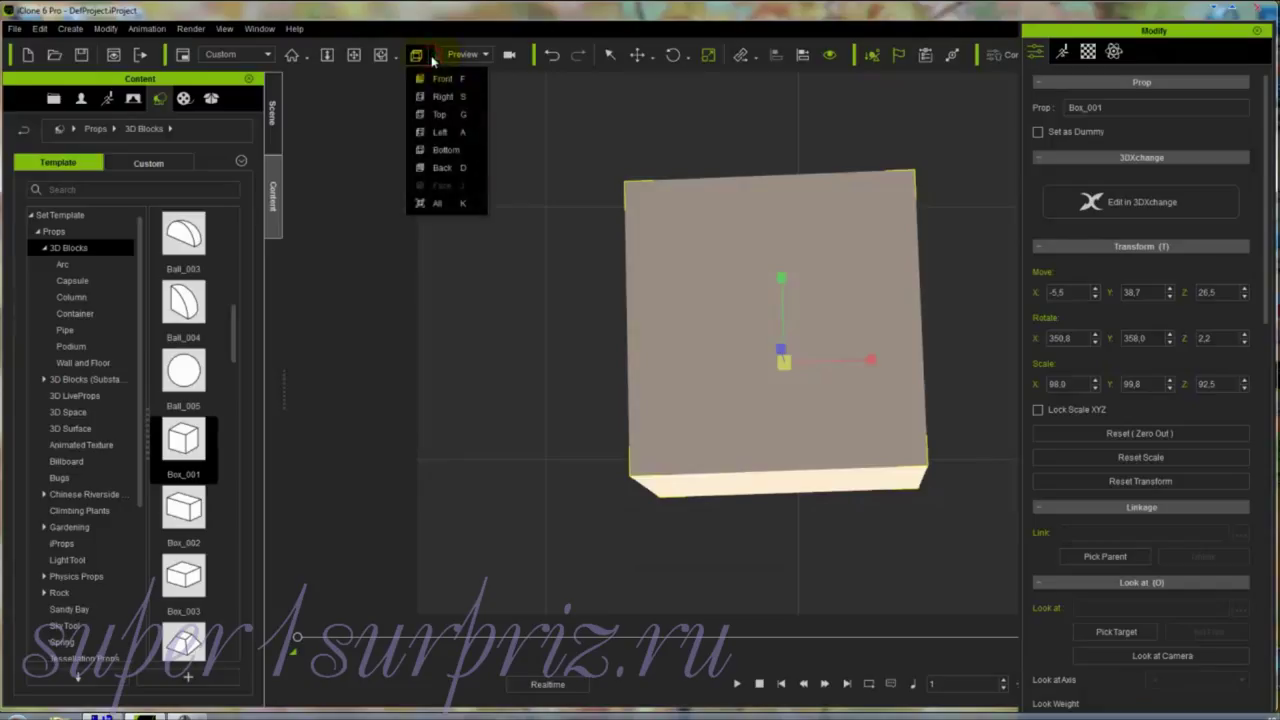
left_click(447, 96)
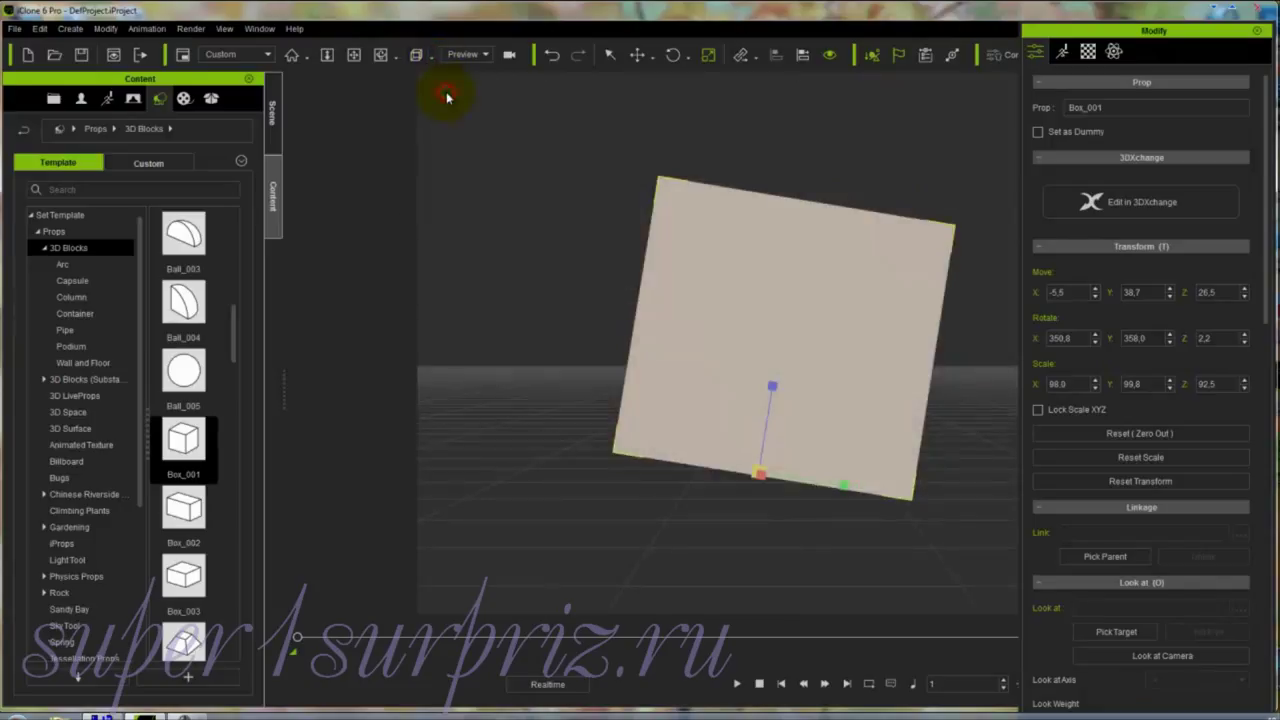
left_click(431, 57)
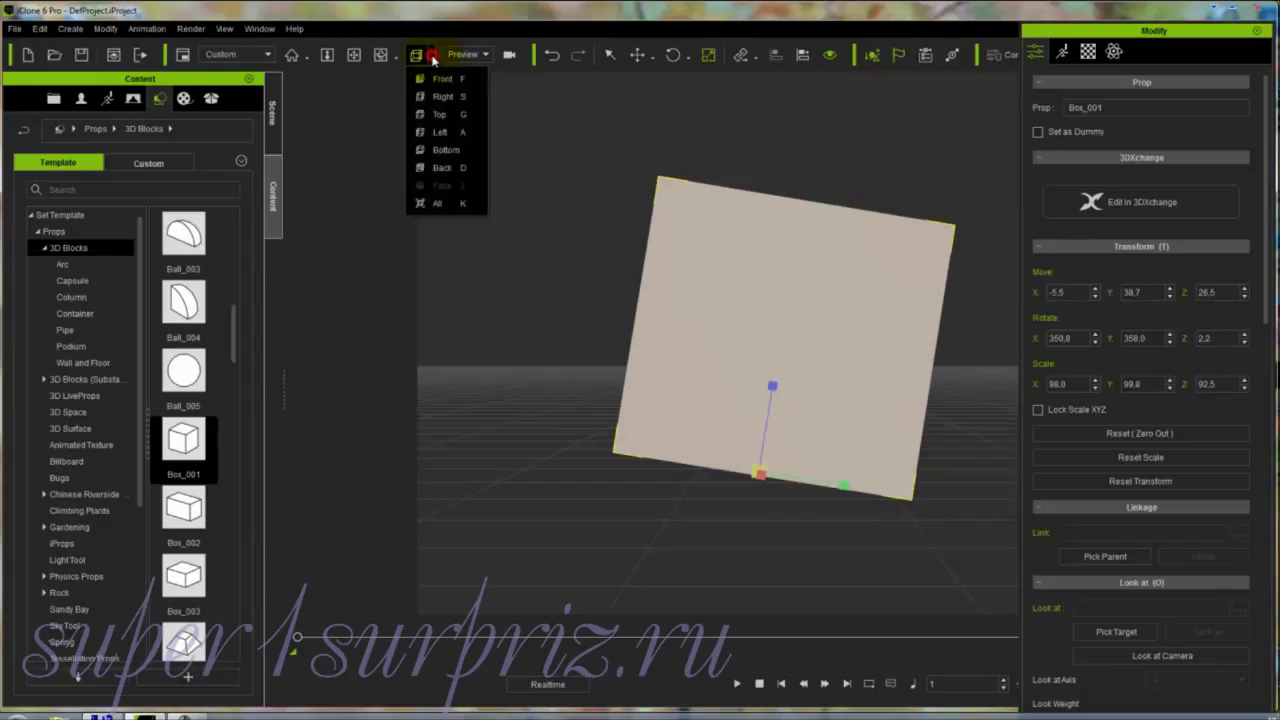
left_click(440, 133)
left_click(432, 57)
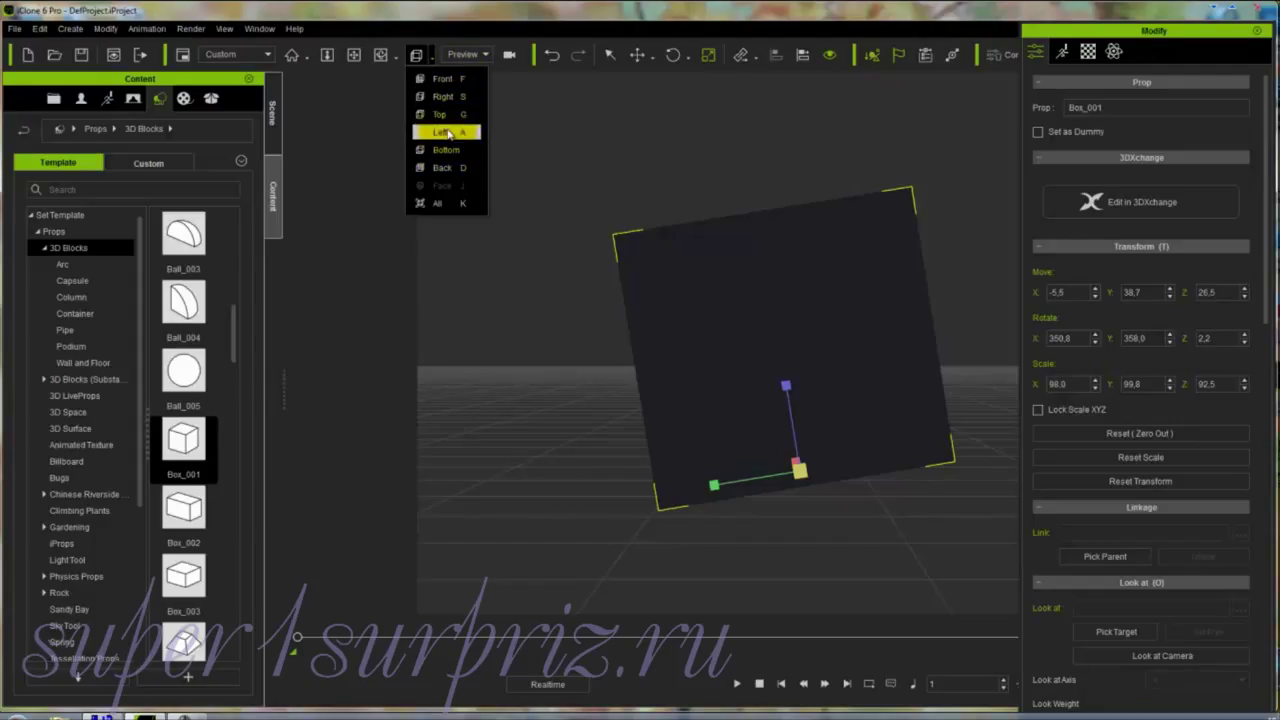
left_click(441, 205)
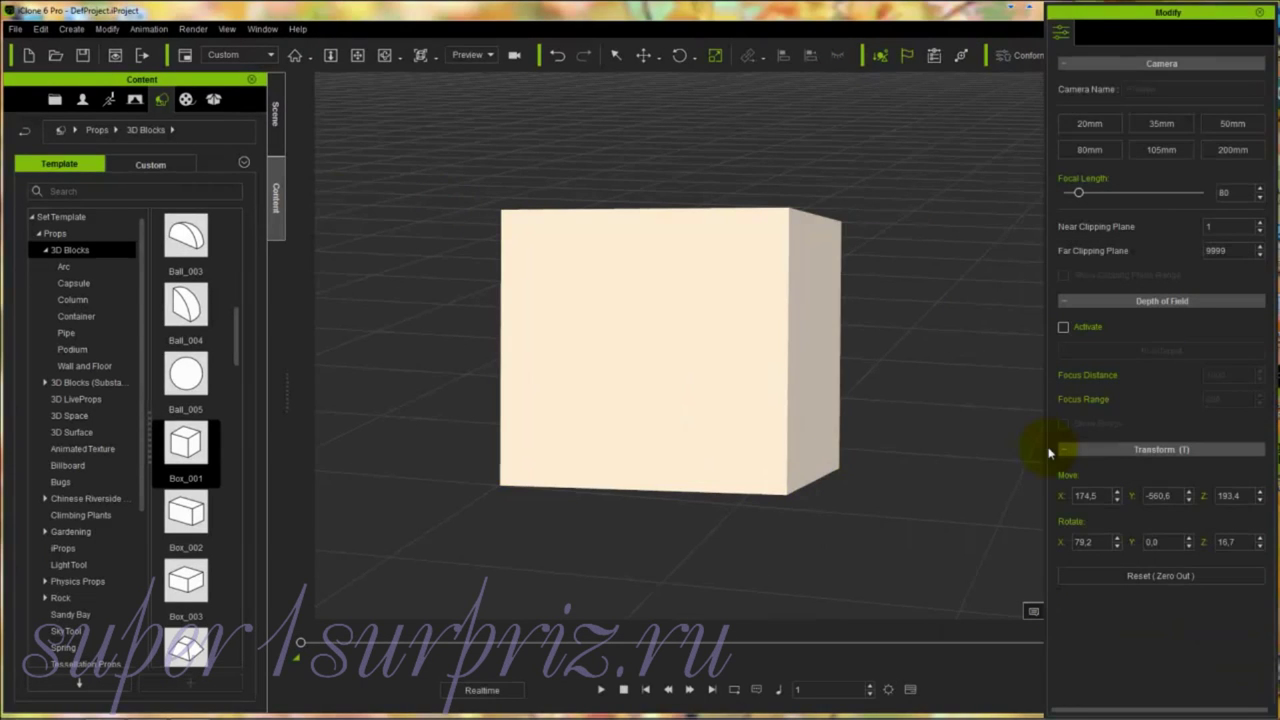
Step: Delete the box prop from the scene
left_click(706, 367)
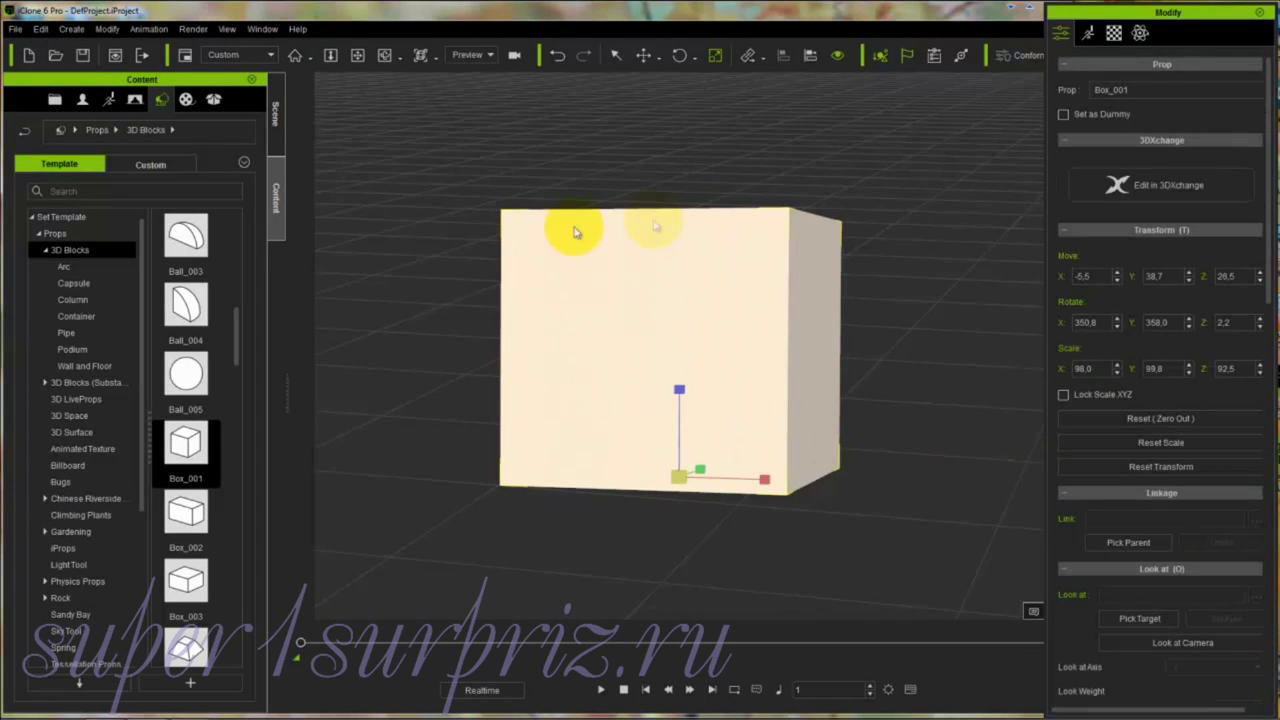
key("Delete")
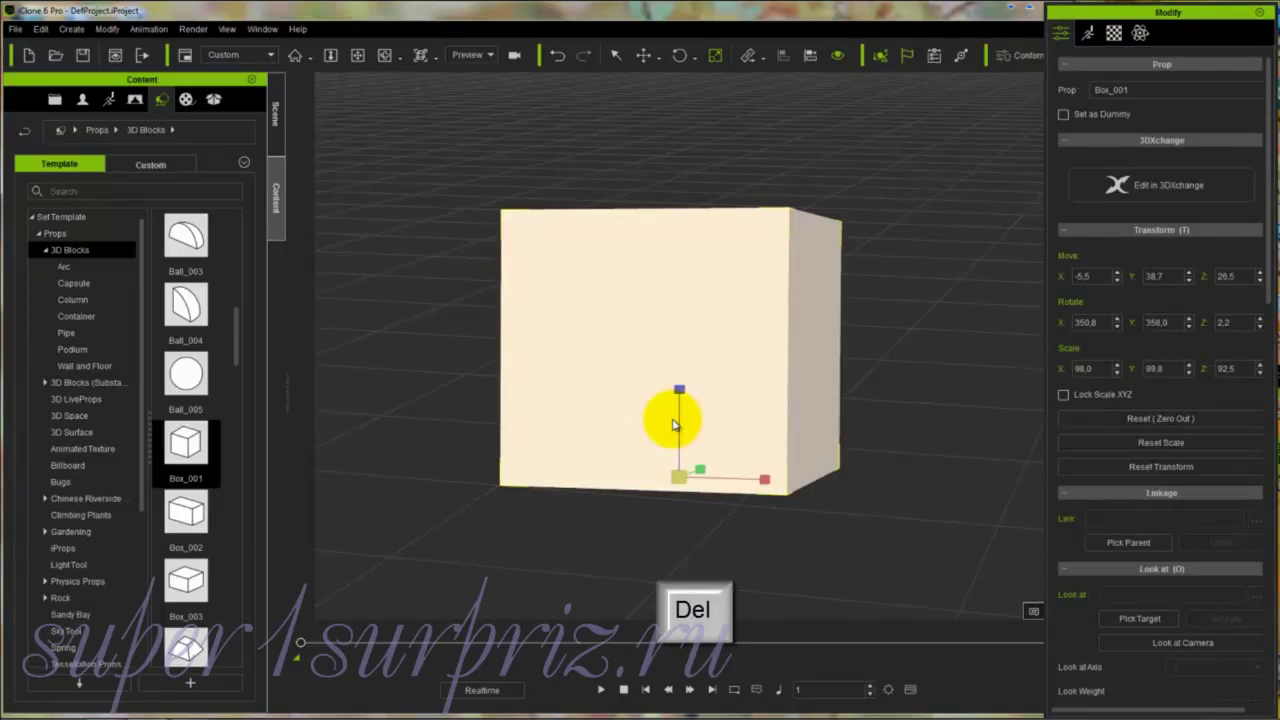
key("Delete")
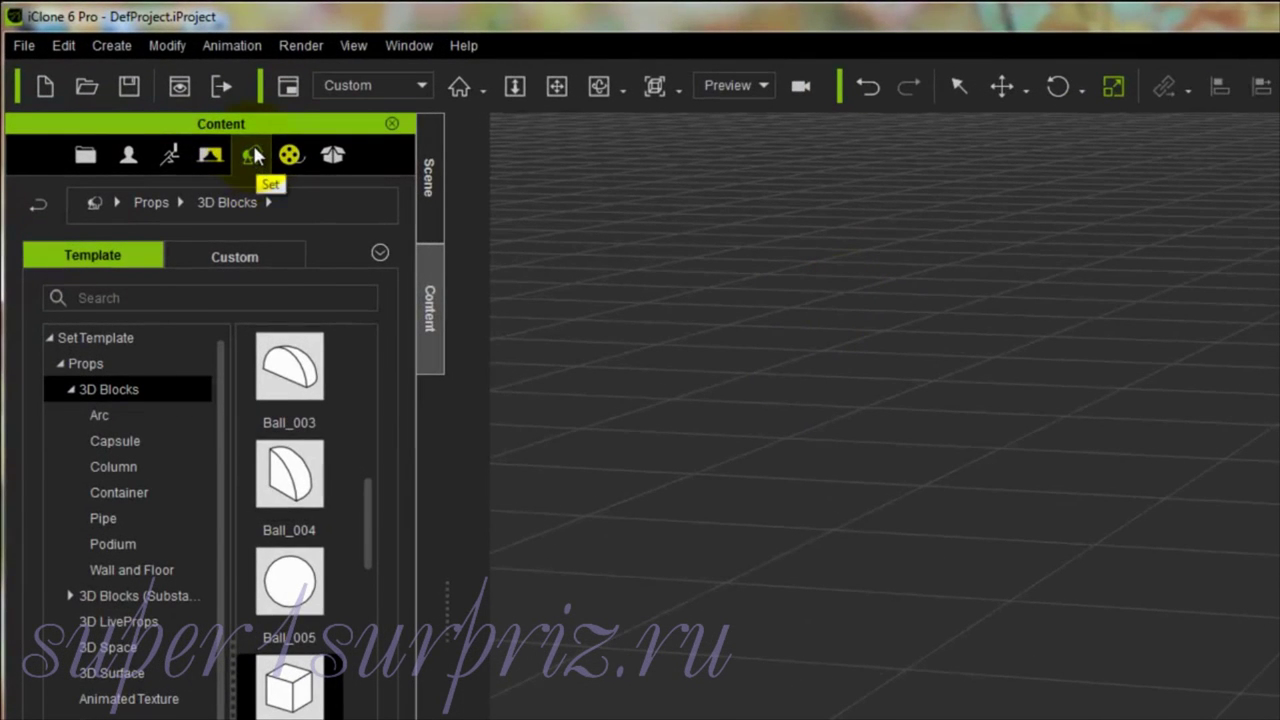
Step: Add the Floor_001 prop from the Wall and Floor category of 3D Blocks to the scene
left_click(120, 389)
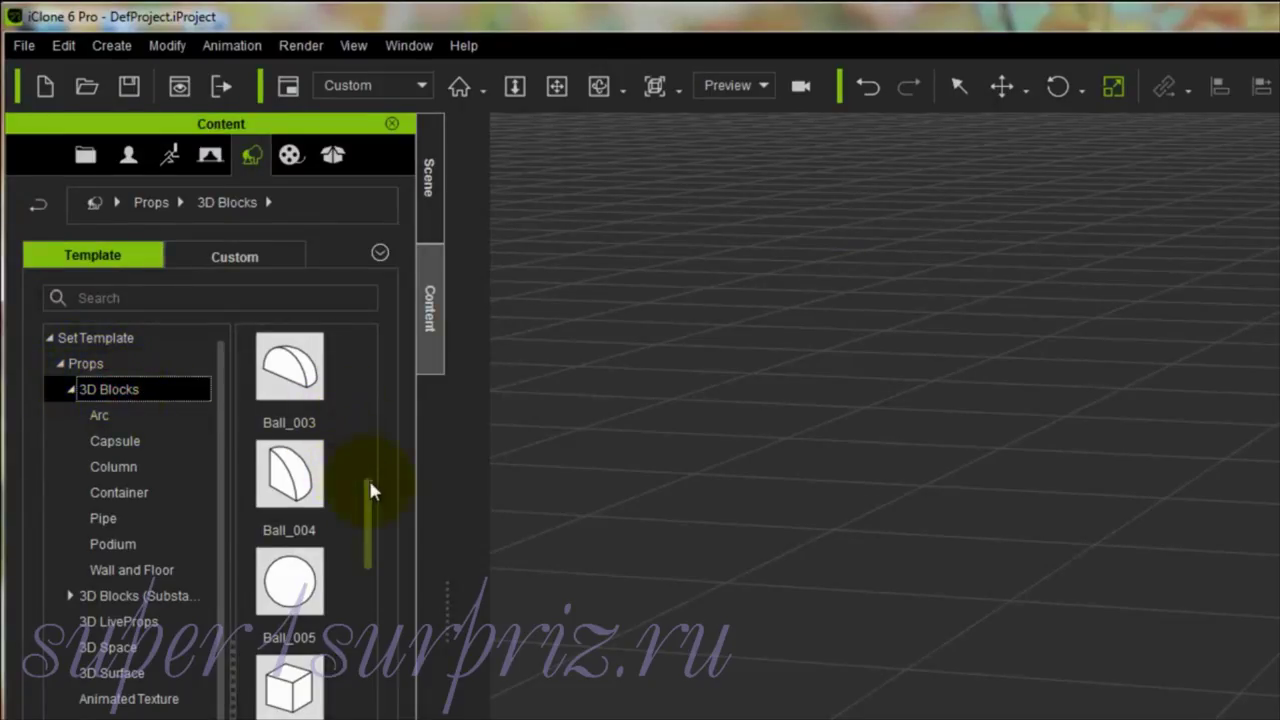
left_click(136, 569)
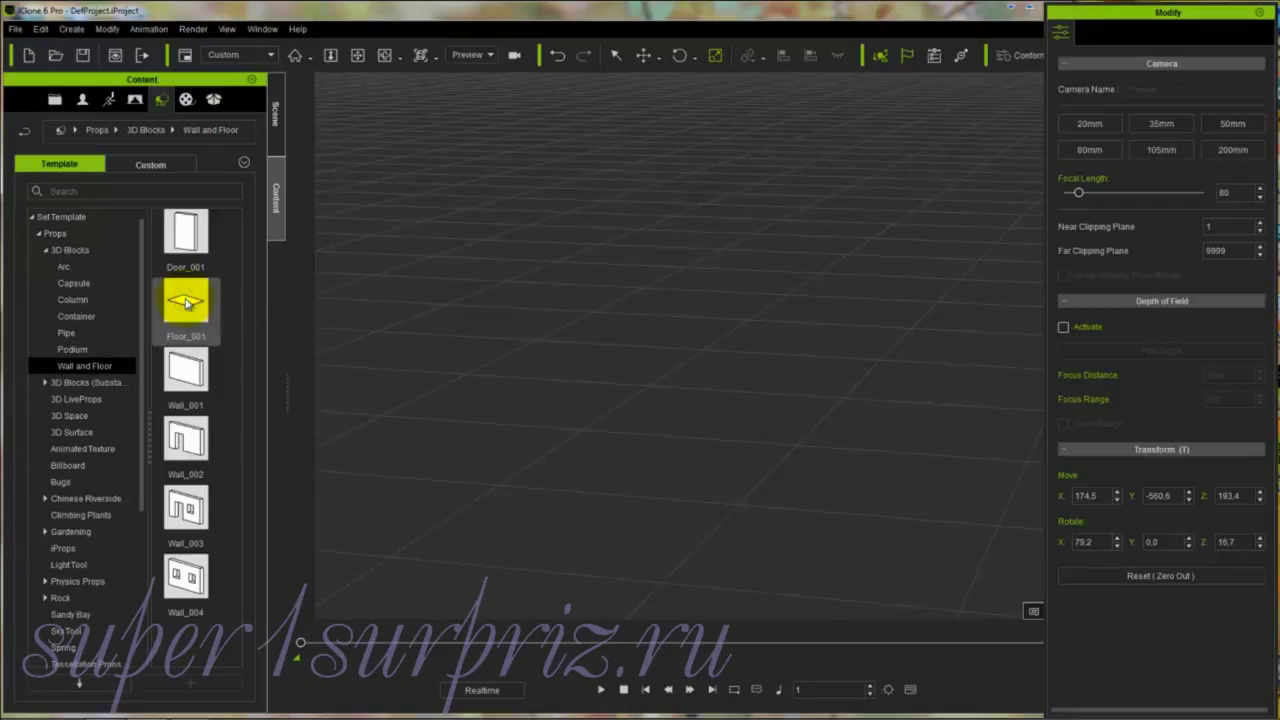
double_click(186, 304)
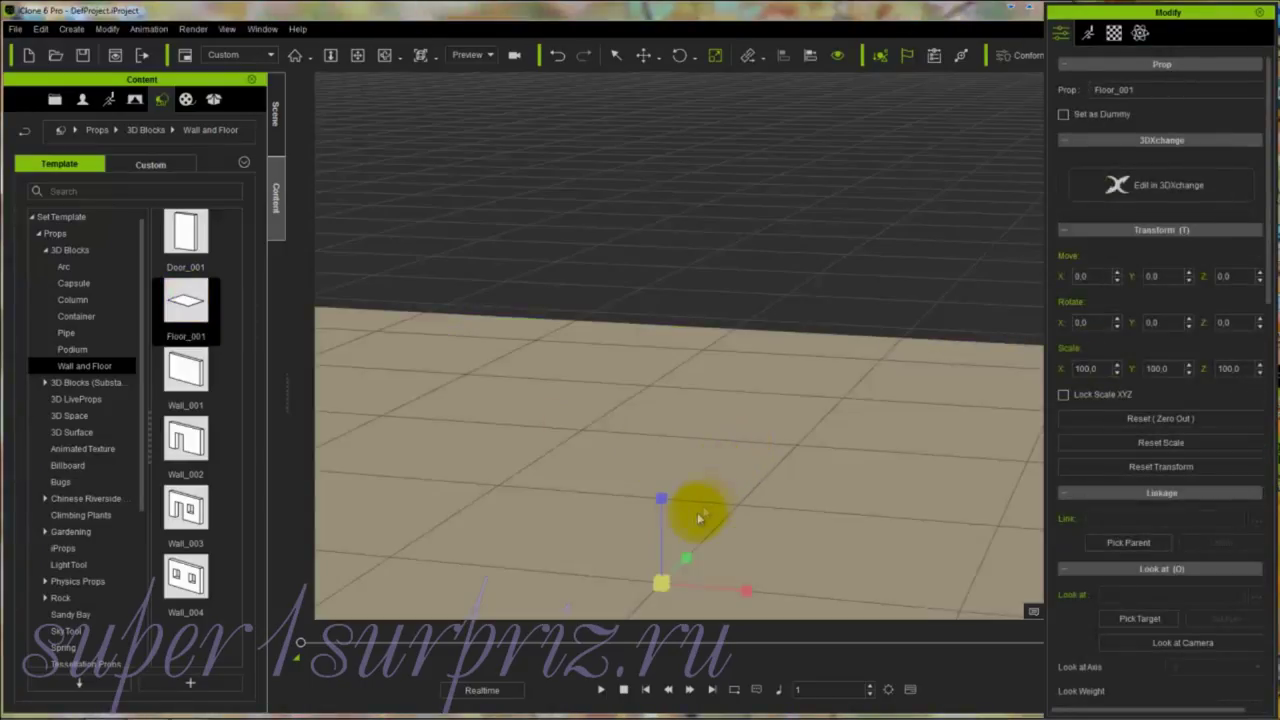
Step: Add the Wall_001 prop to the scene and set its Z rotation to 90 degrees
key("z")
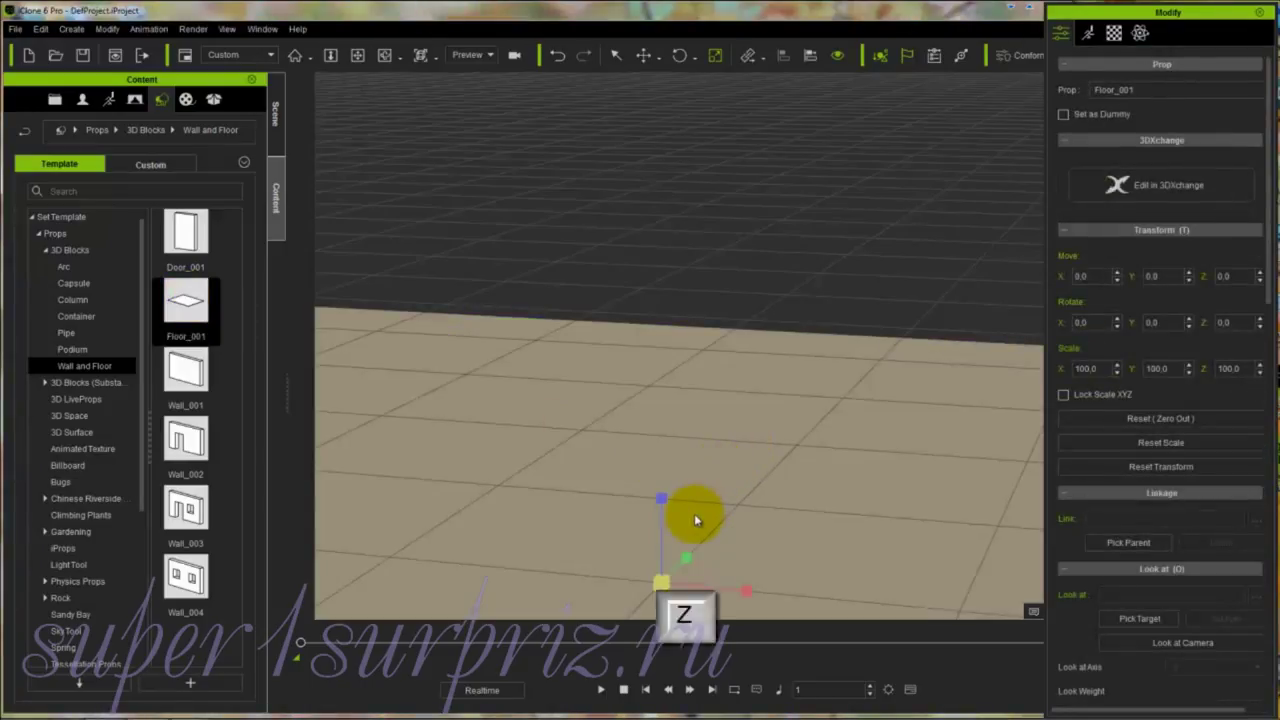
left_click_drag(700, 508, 686, 530)
left_click_drag(684, 388, 669, 534)
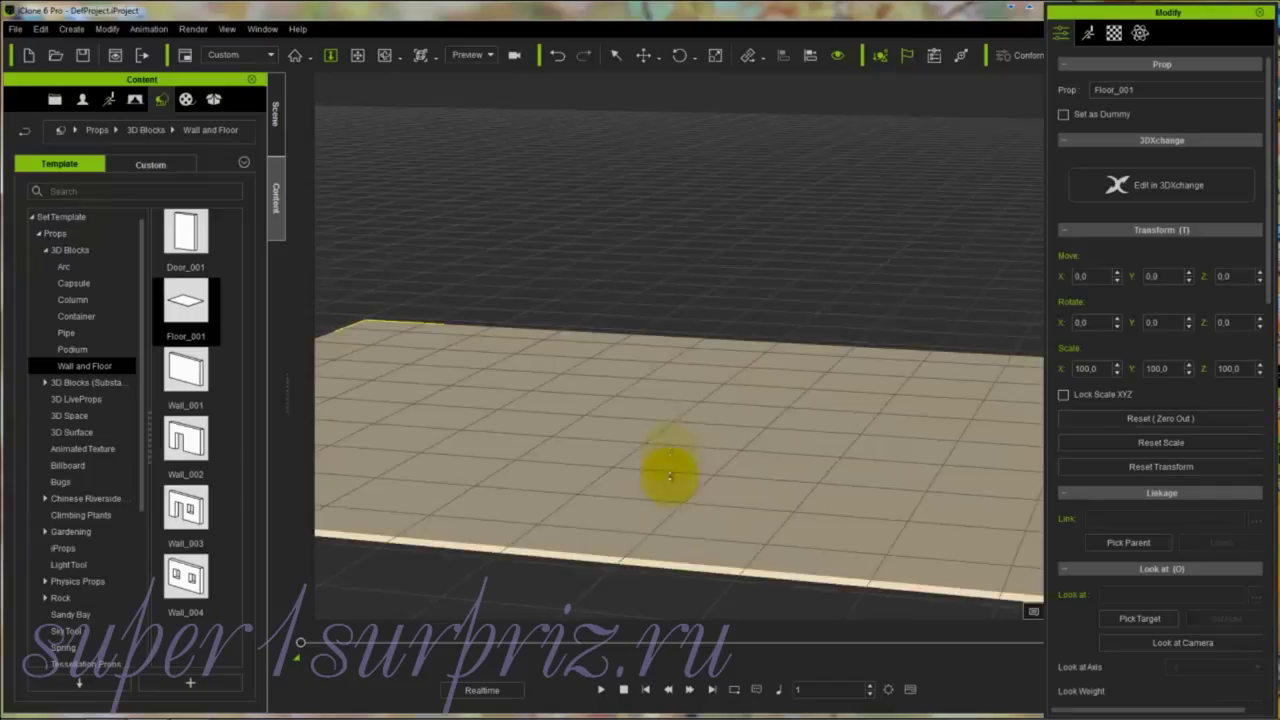
left_click_drag(670, 476, 670, 417)
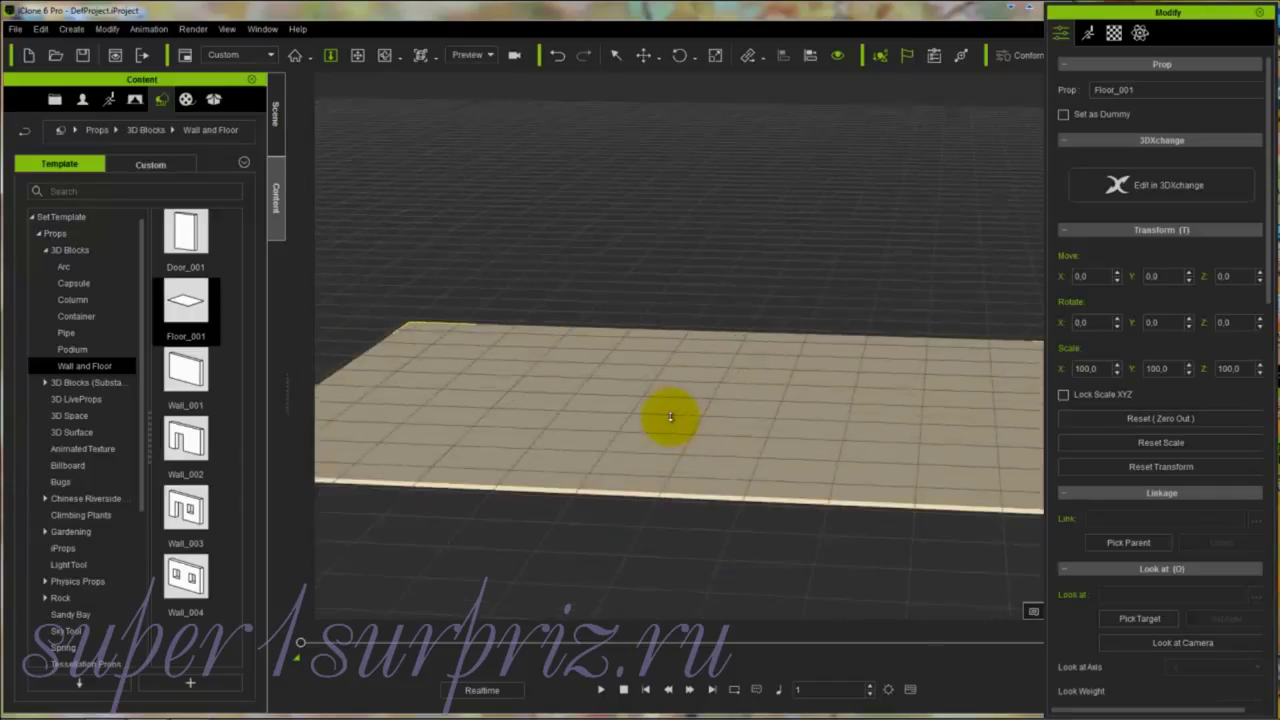
left_click_drag(326, 393, 757, 386)
key("x")
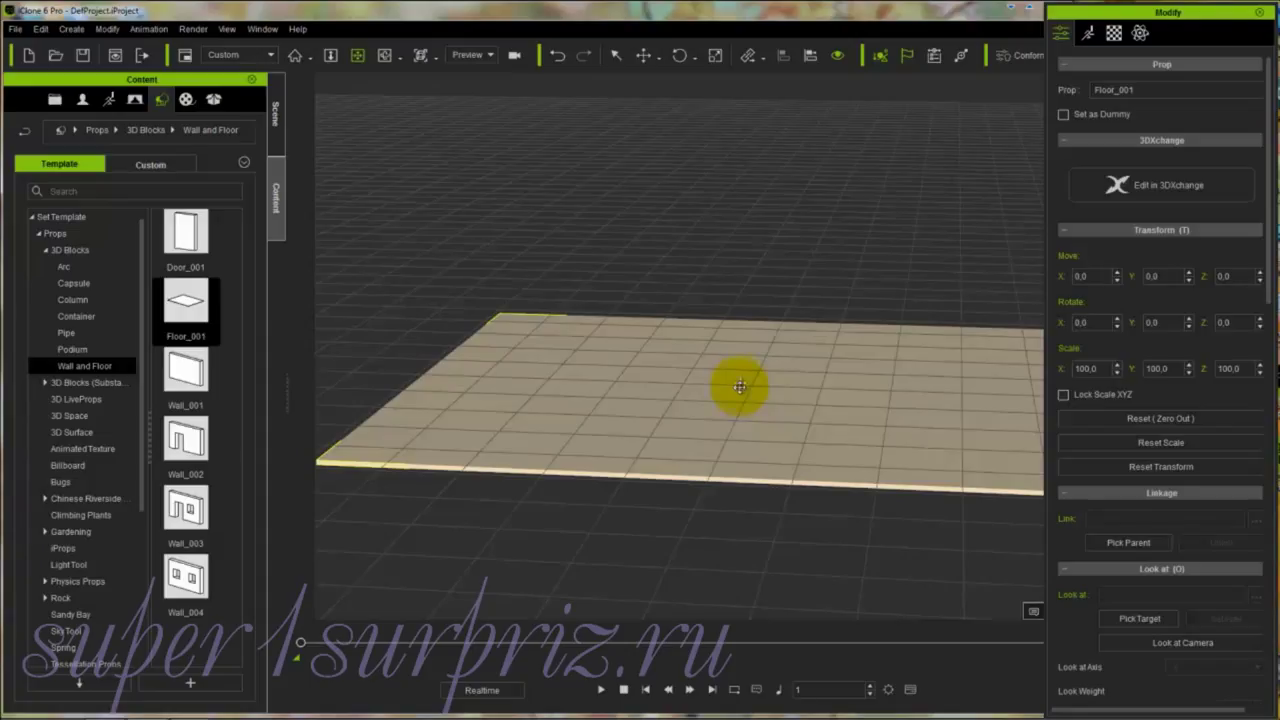
double_click(184, 377)
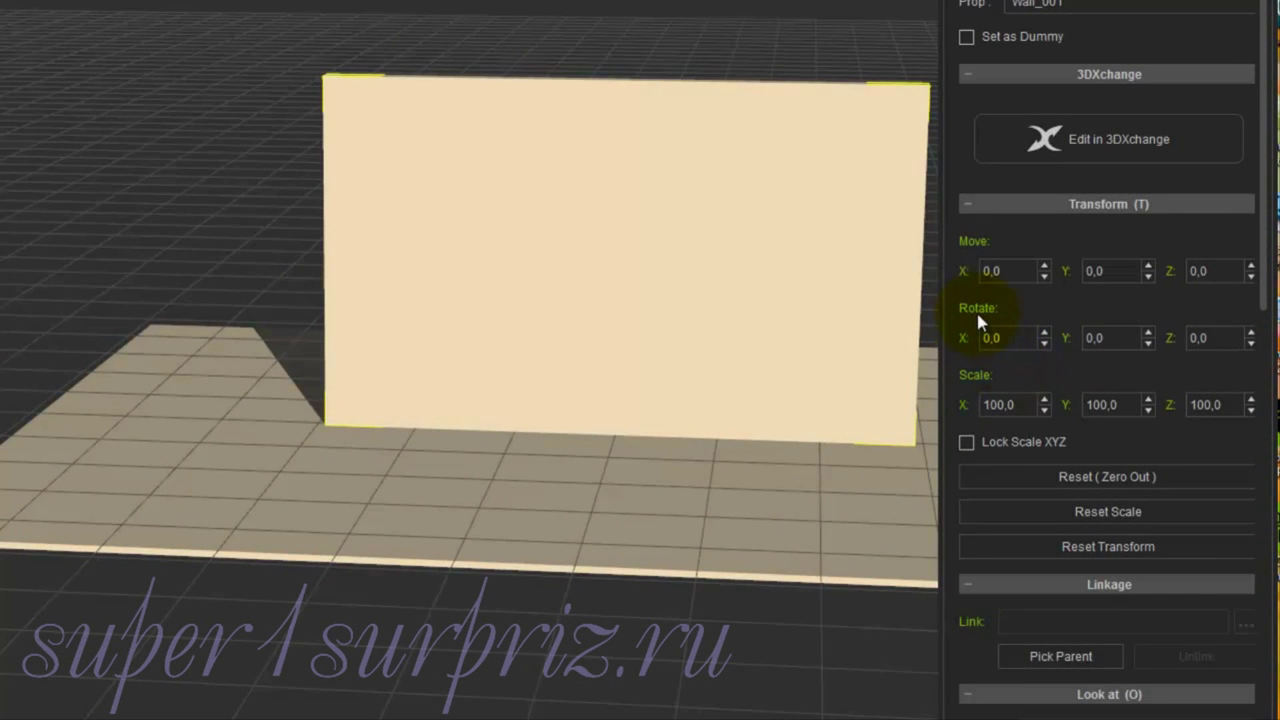
double_click(1212, 338)
key("Return")
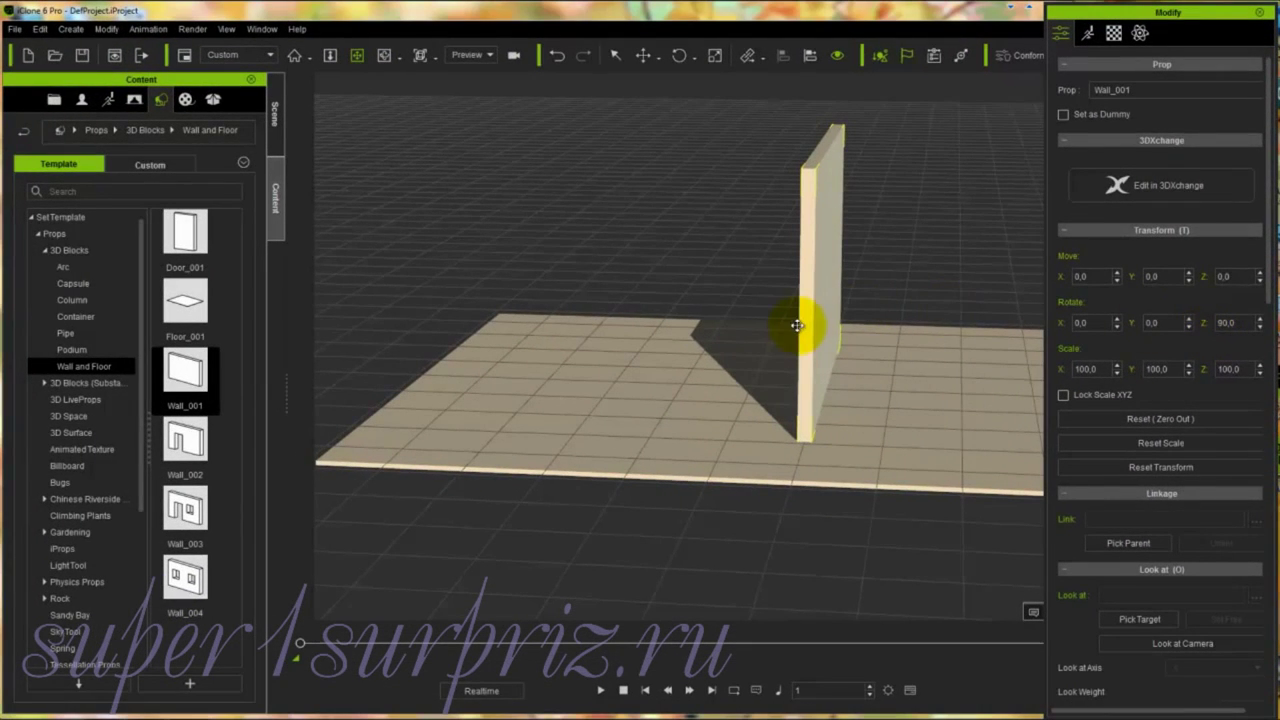
Step: Move the wall onto the floor's left edge at its front corner, about X -581.2, Y -174.7
left_click(799, 325)
key("w")
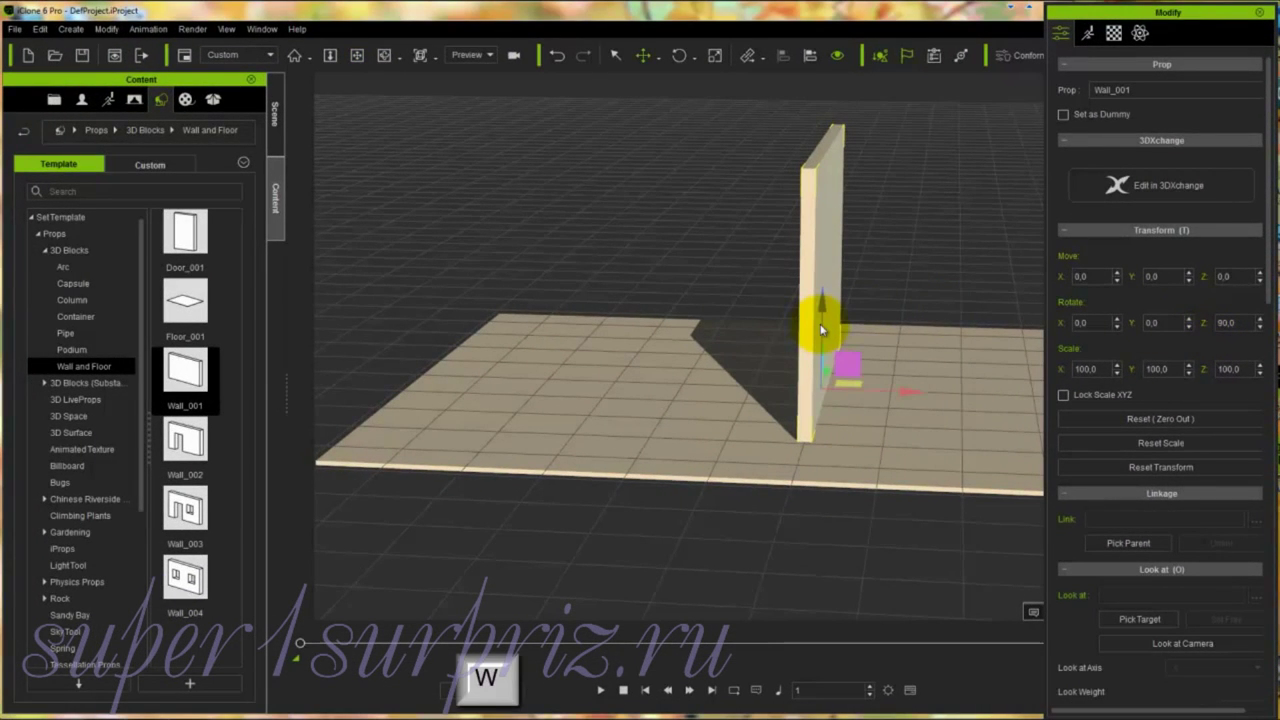
left_click_drag(911, 390, 423, 388)
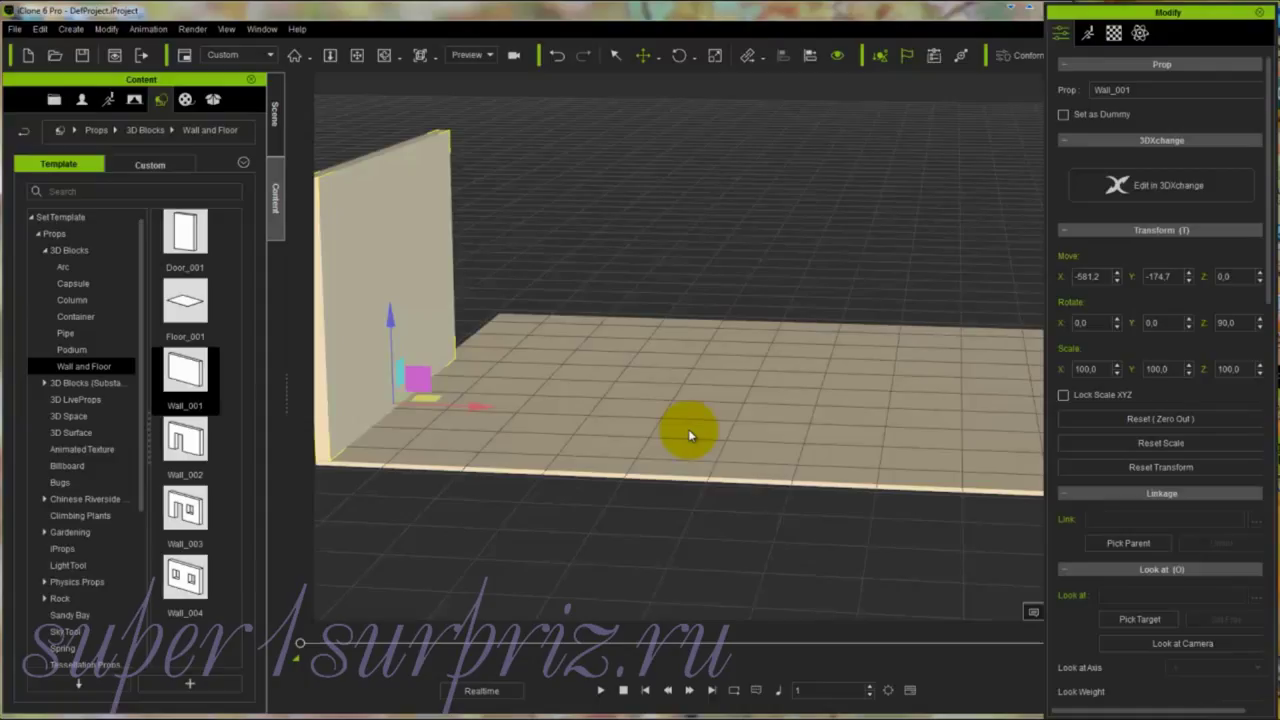
Step: Enable Snap to Model in the preferences and nudge the wall to about X -580.8, Y -176.3
key("ctrl+p")
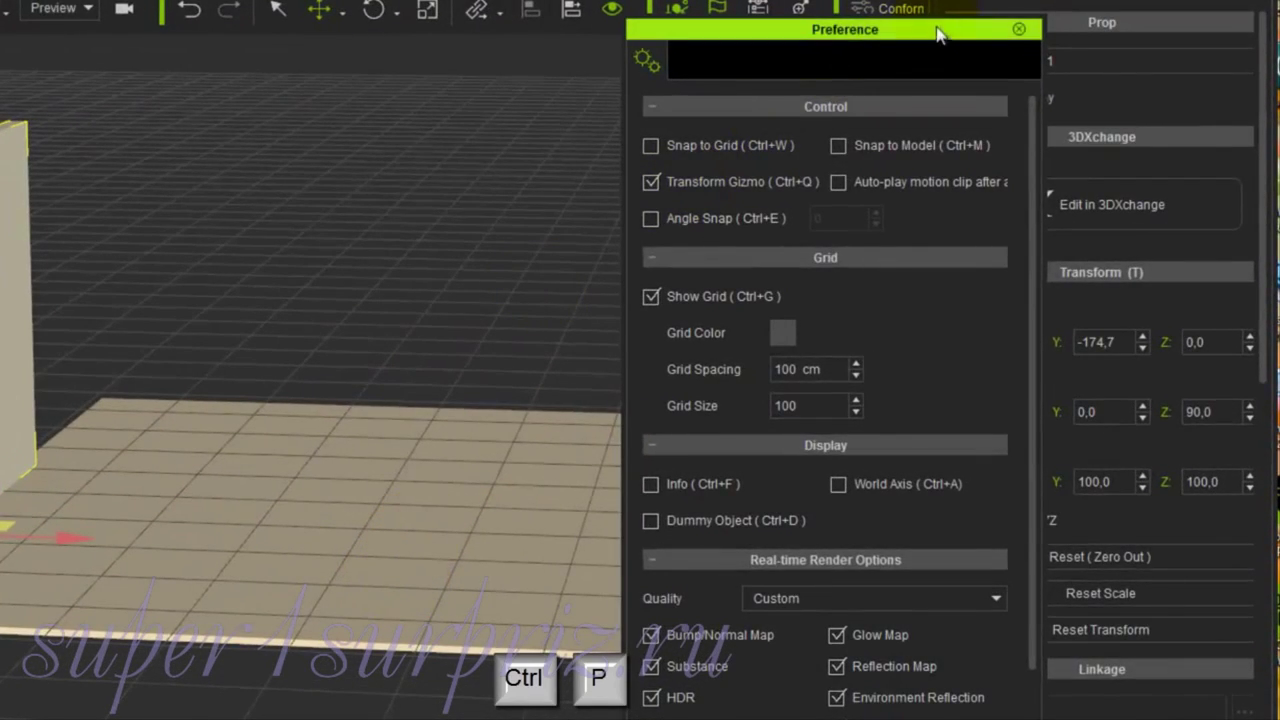
left_click_drag(930, 36, 768, 16)
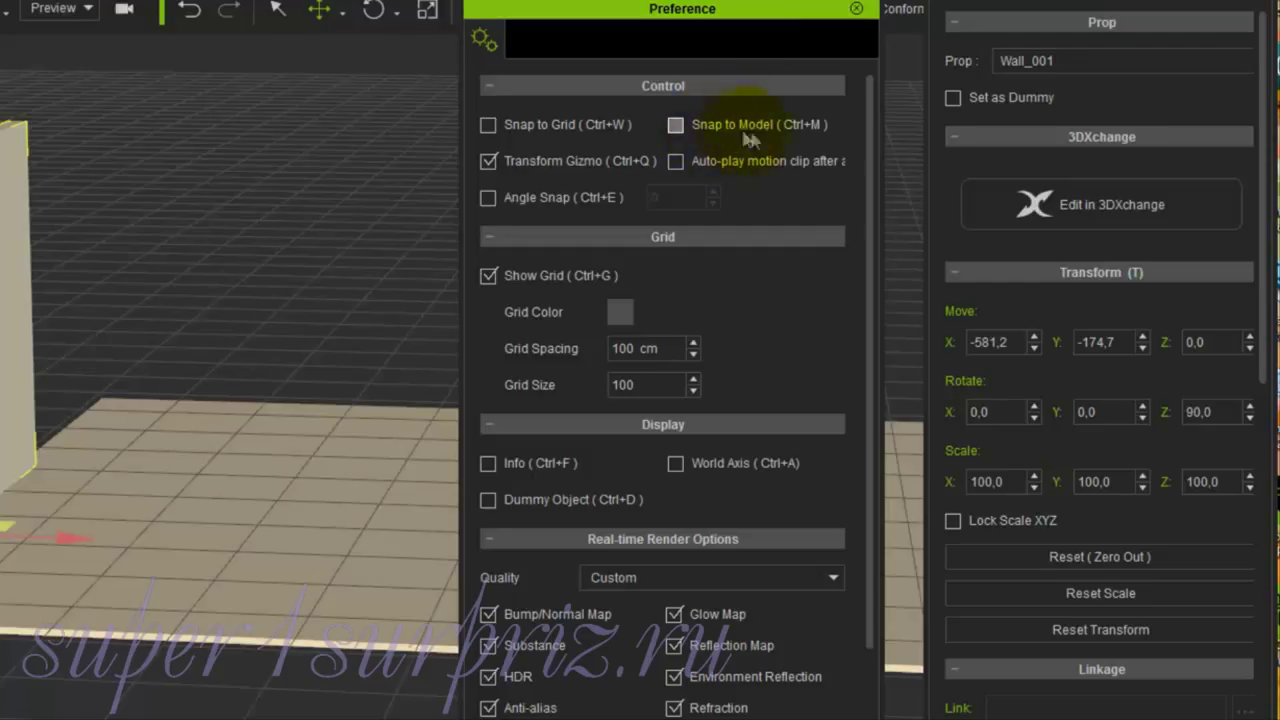
left_click(676, 125)
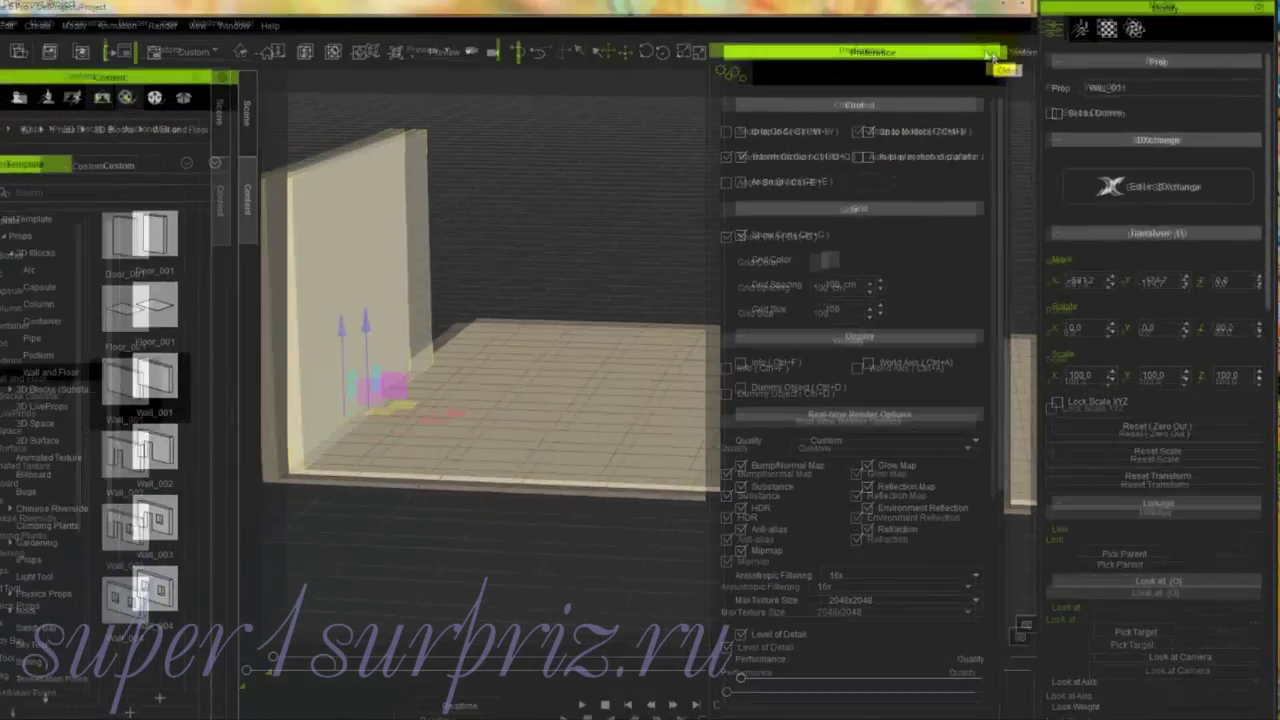
left_click(857, 9)
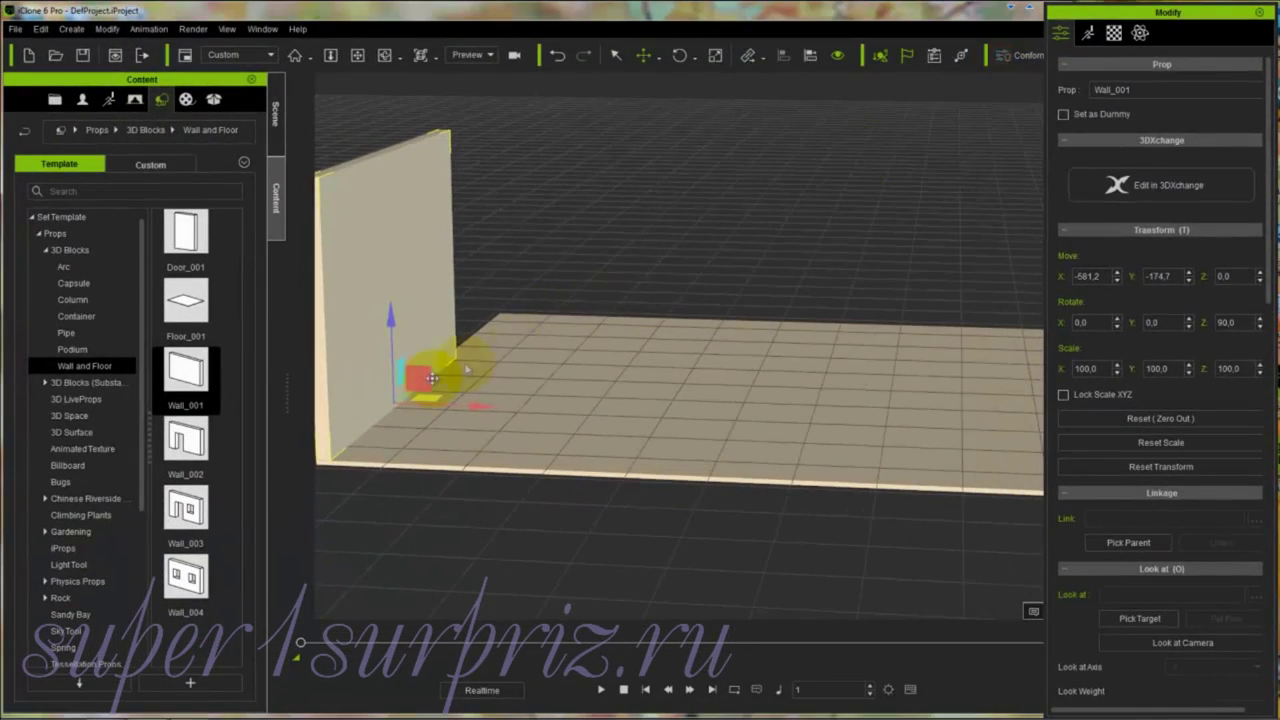
left_click_drag(432, 377, 400, 380)
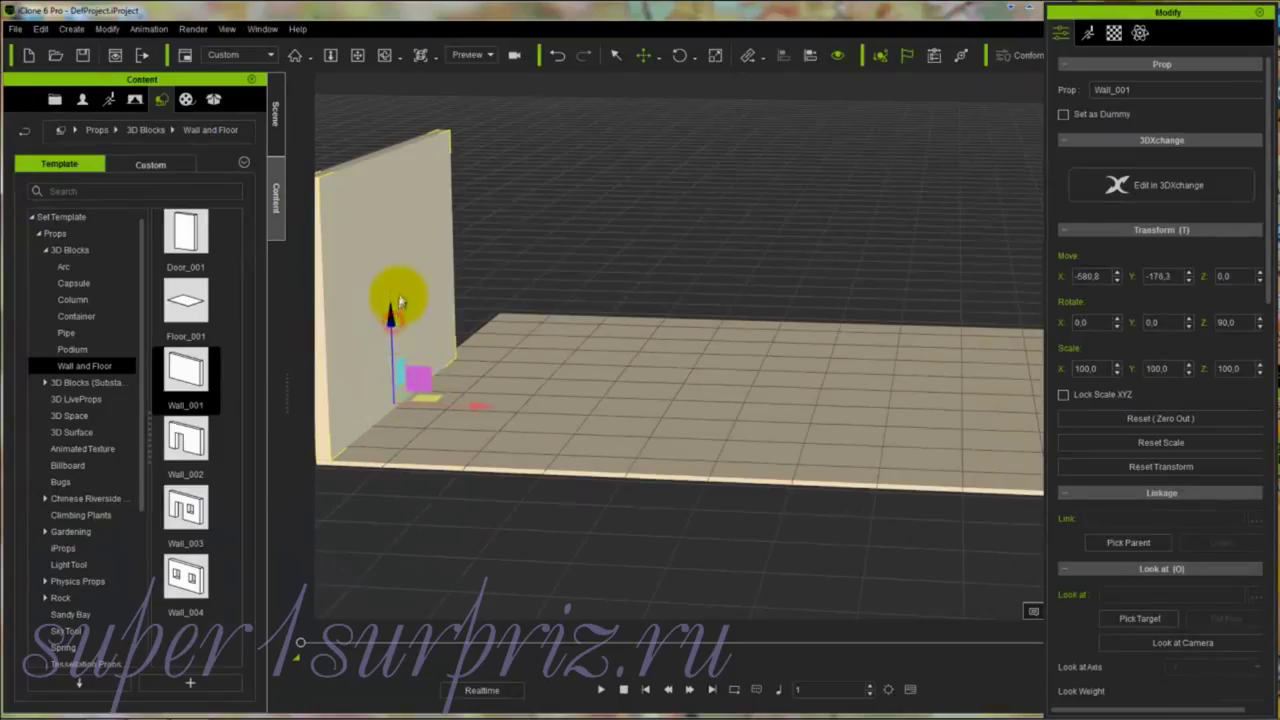
left_click_drag(390, 298, 391, 274)
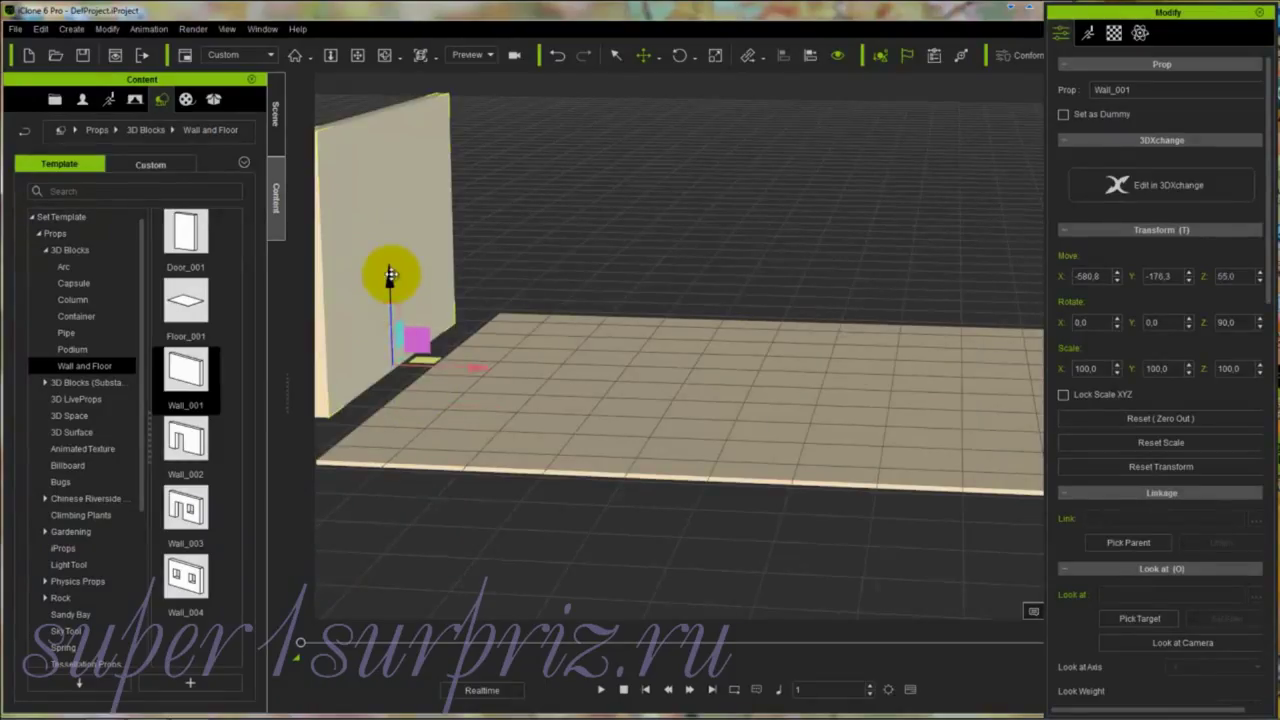
key("ctrl+z")
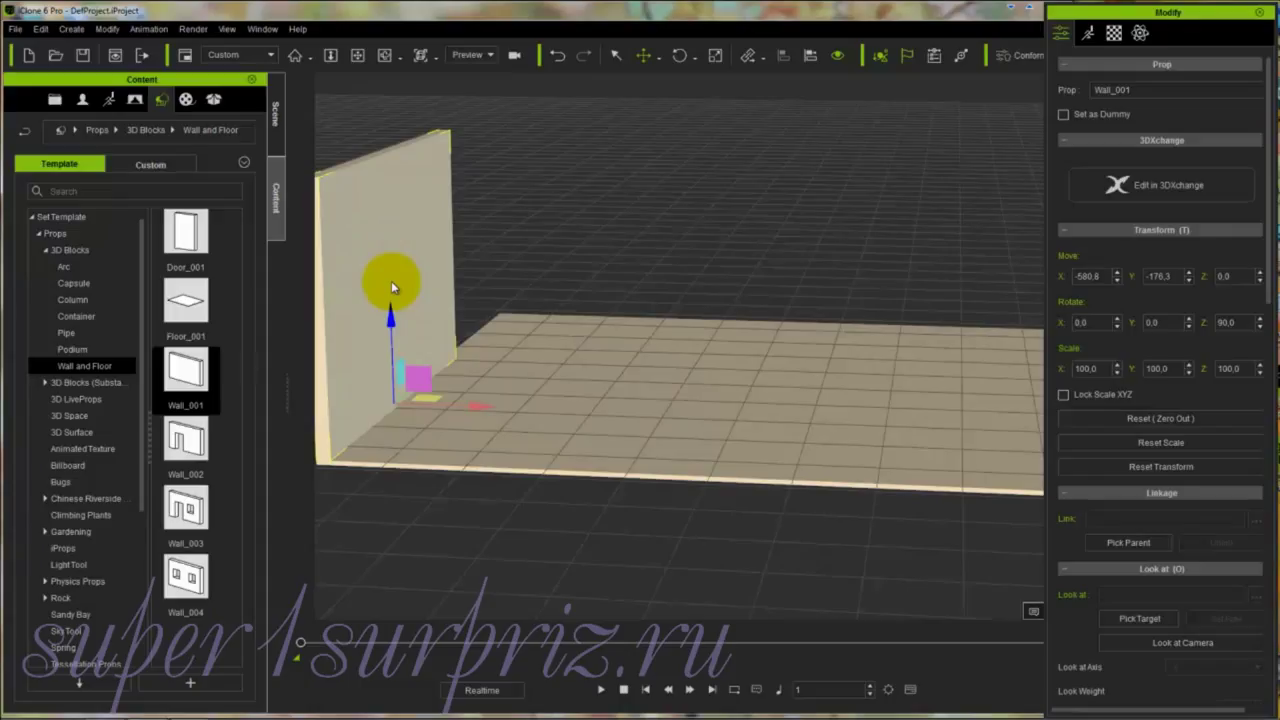
left_click_drag(391, 300, 391, 267)
key("ctrl+z")
Step: Duplicate the wall twice along the Y axis, placing the copies end to end at about Y 406.5 and Y 989.3
key("ctrl")
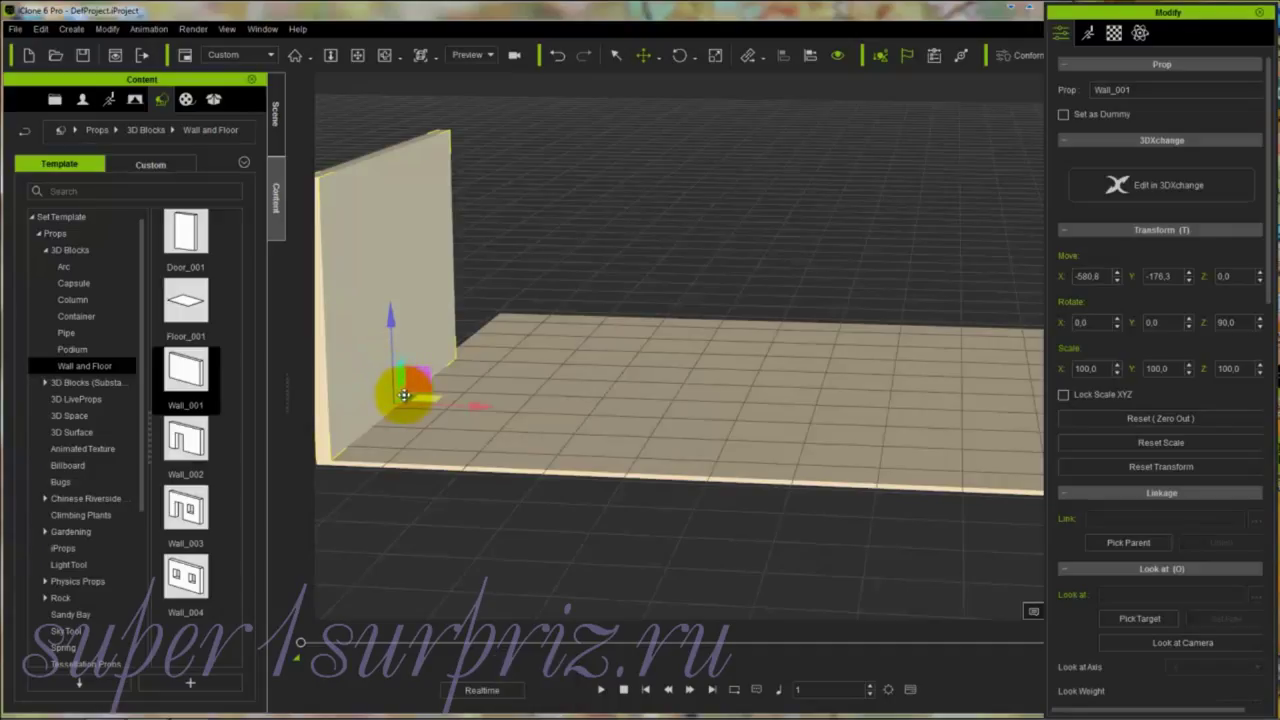
left_click_drag(403, 395, 485, 318, "ctrl")
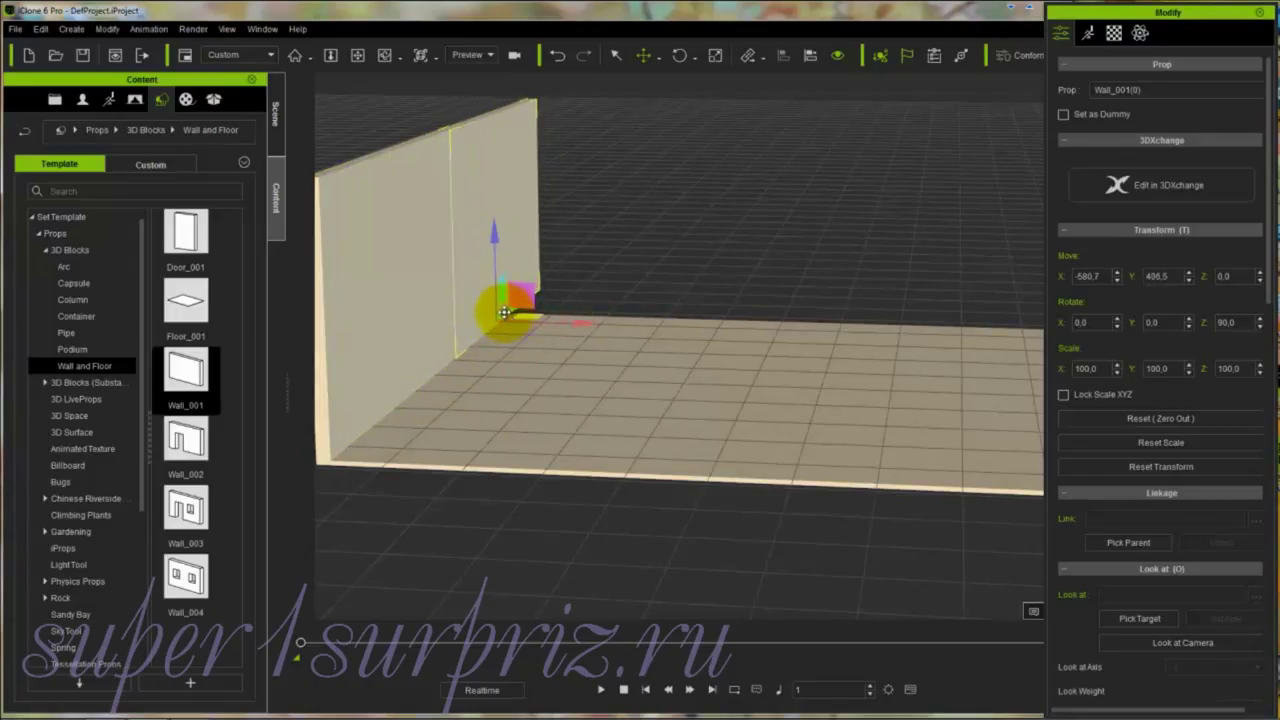
left_click_drag(503, 309, 573, 262, "ctrl")
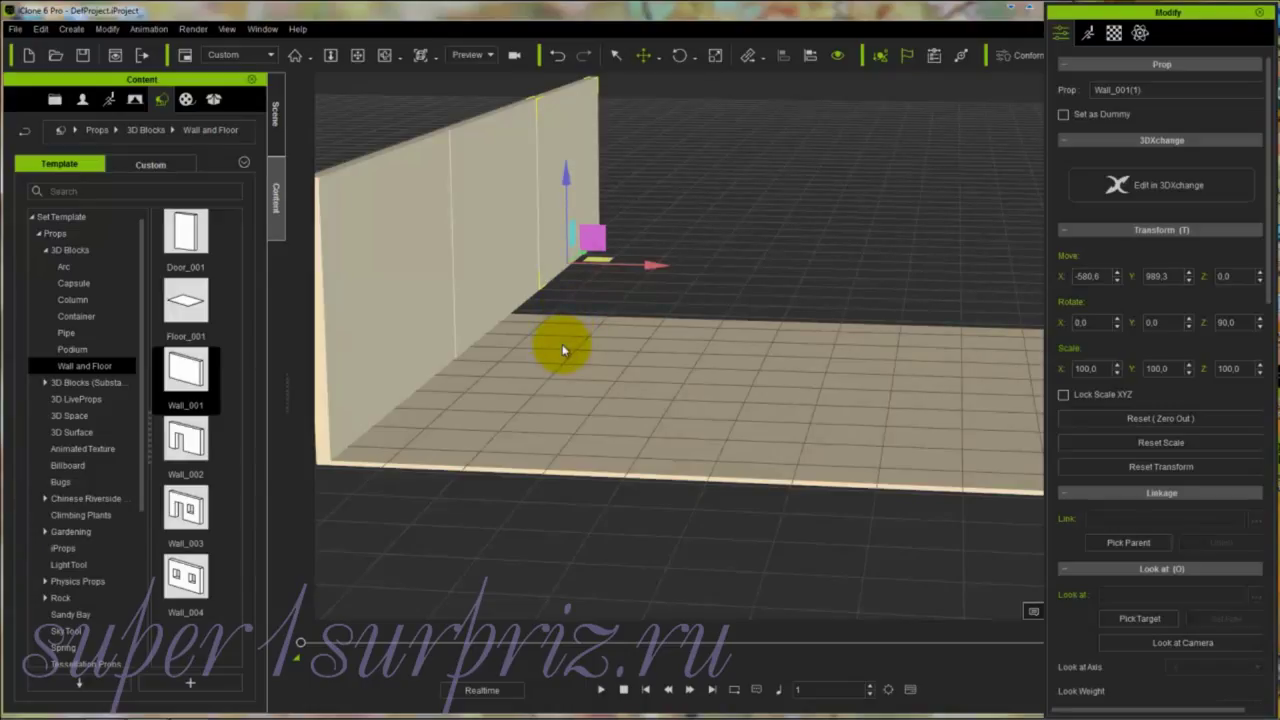
Step: Scale the floor to about 162.2 along Y and move it to about Y 290.9, flush with the first wall's front edge
left_click(727, 372)
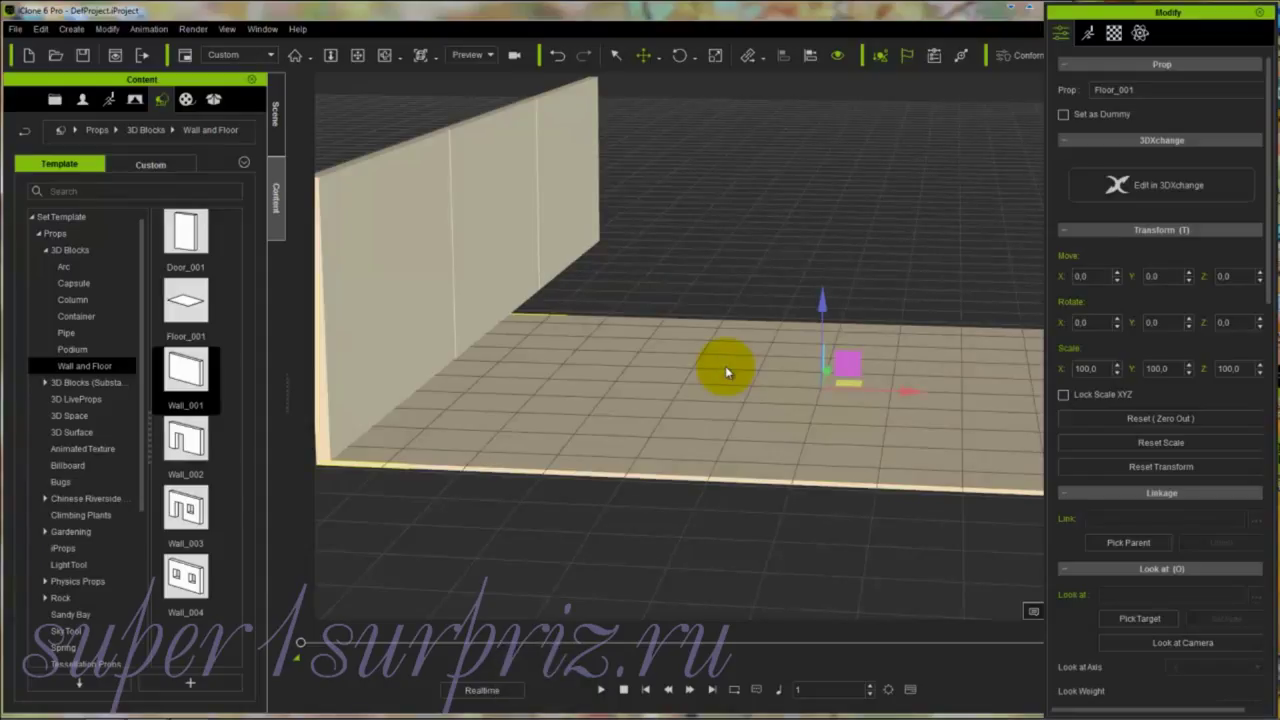
key("r")
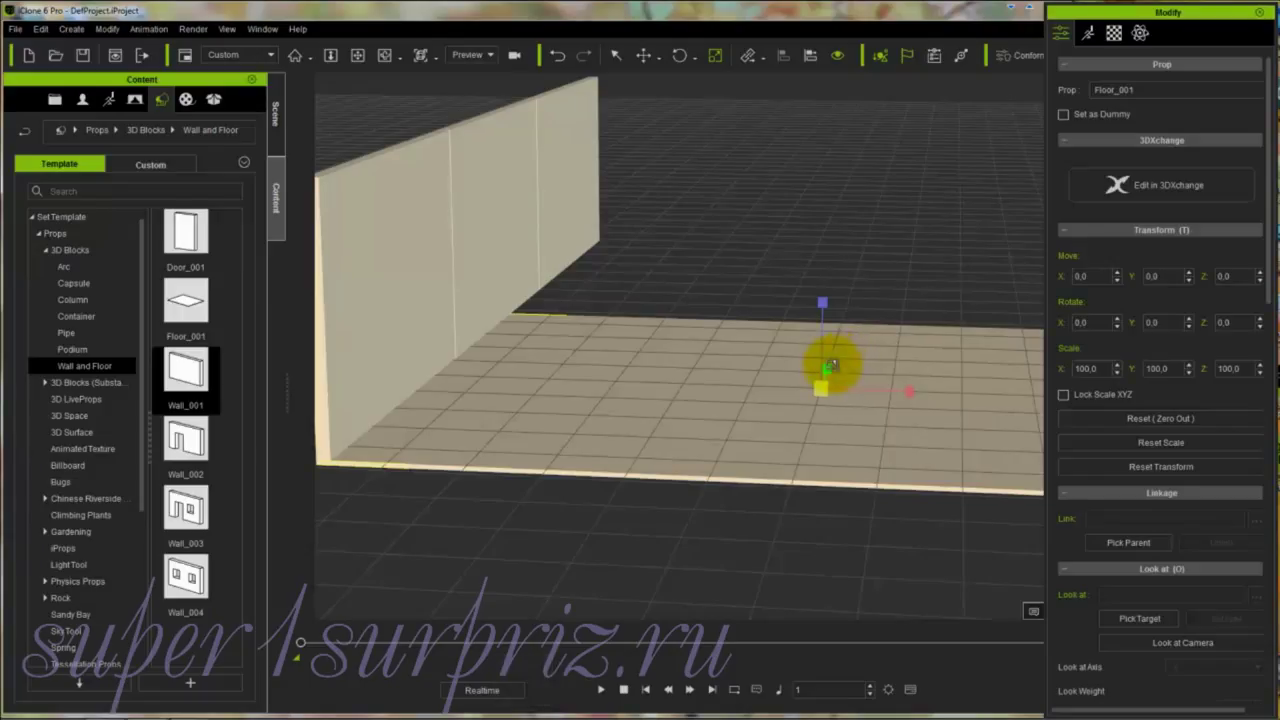
left_click_drag(832, 366, 867, 306)
key("w")
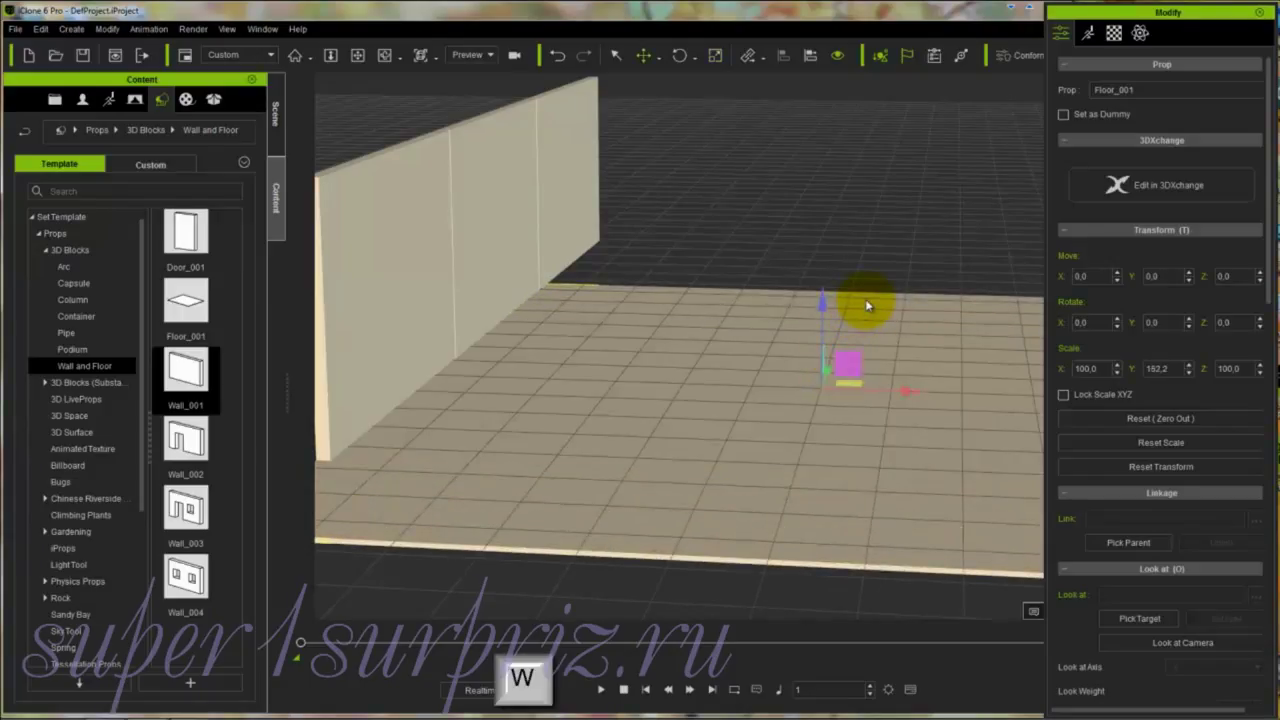
left_click_drag(829, 367, 852, 331)
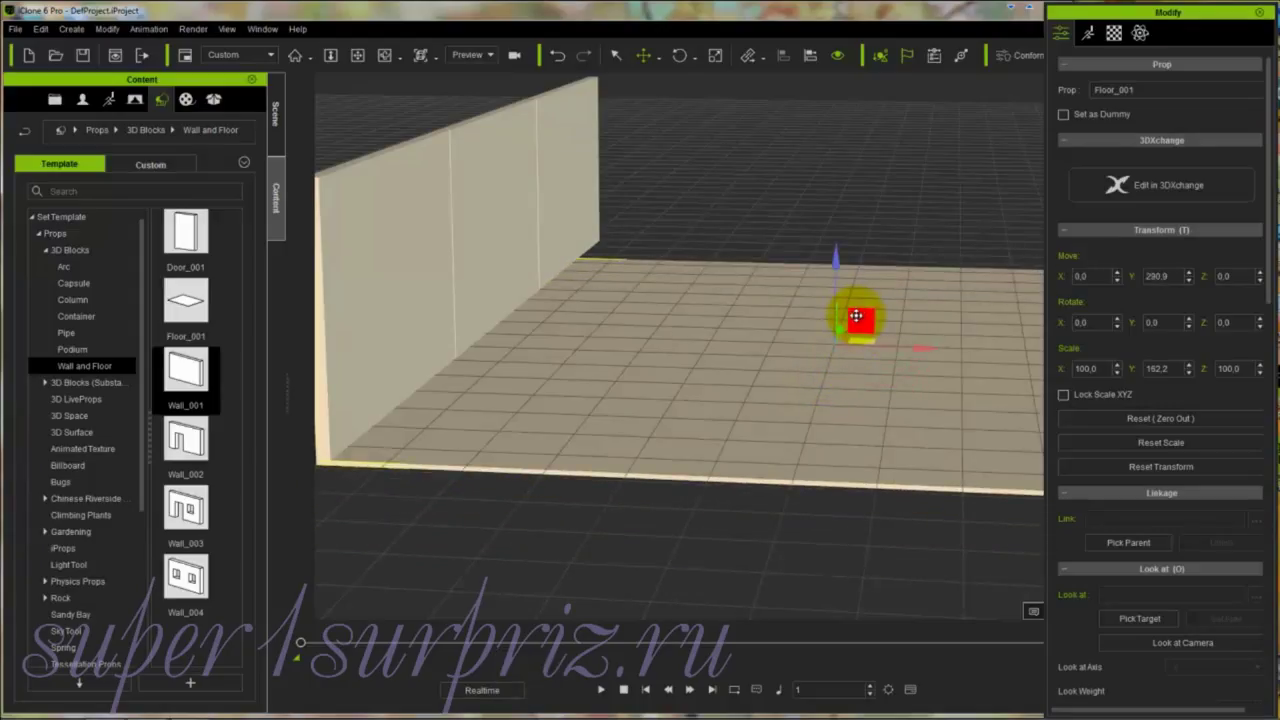
Step: Stretch the floor further along Y so that it reaches the far end of the wall row
key("r")
left_click_drag(838, 335, 851, 322)
key("w")
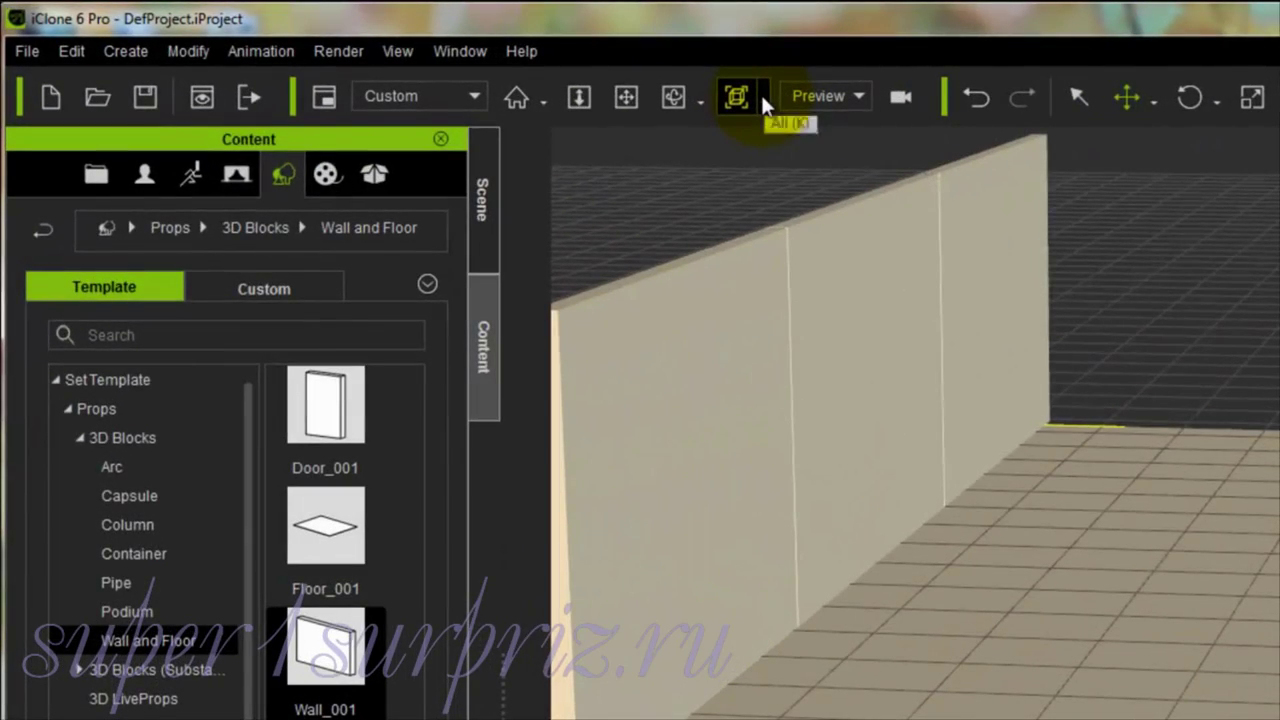
Step: In the top view, scale the floor to about 187.4 along Y and move it to about Y 404.0, level with both ends of the wall row
left_click(760, 92)
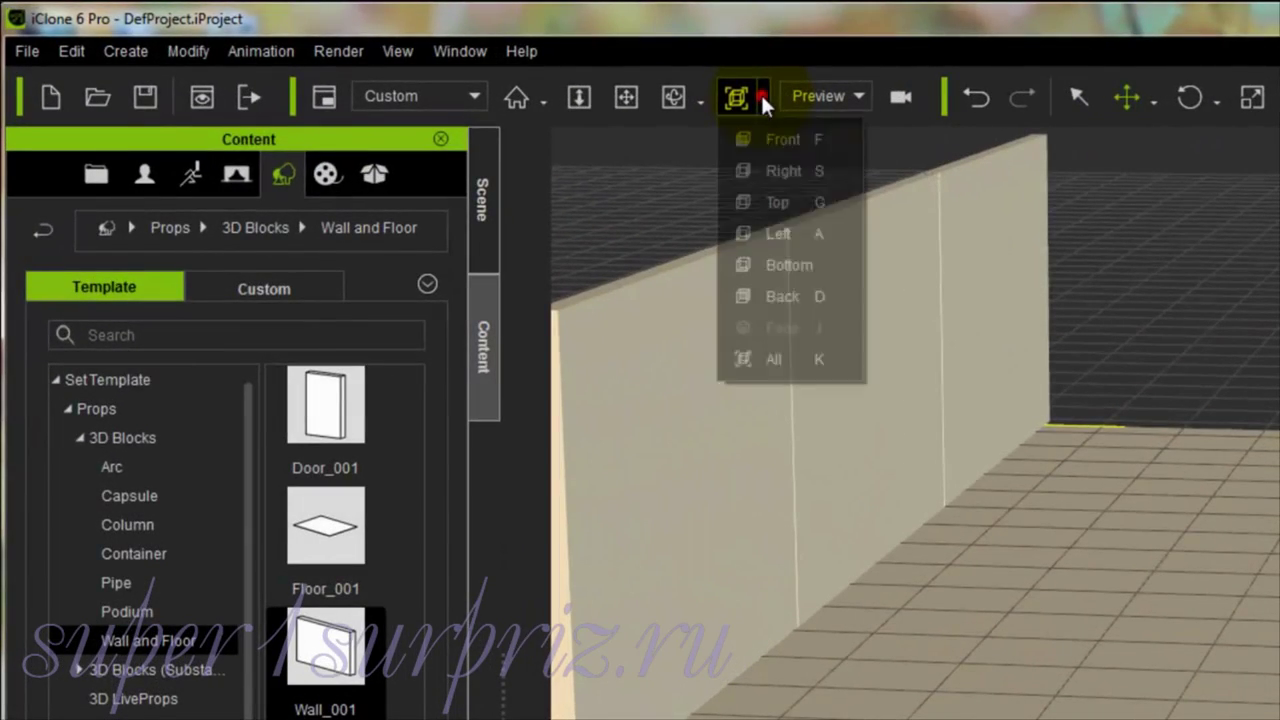
left_click(777, 202)
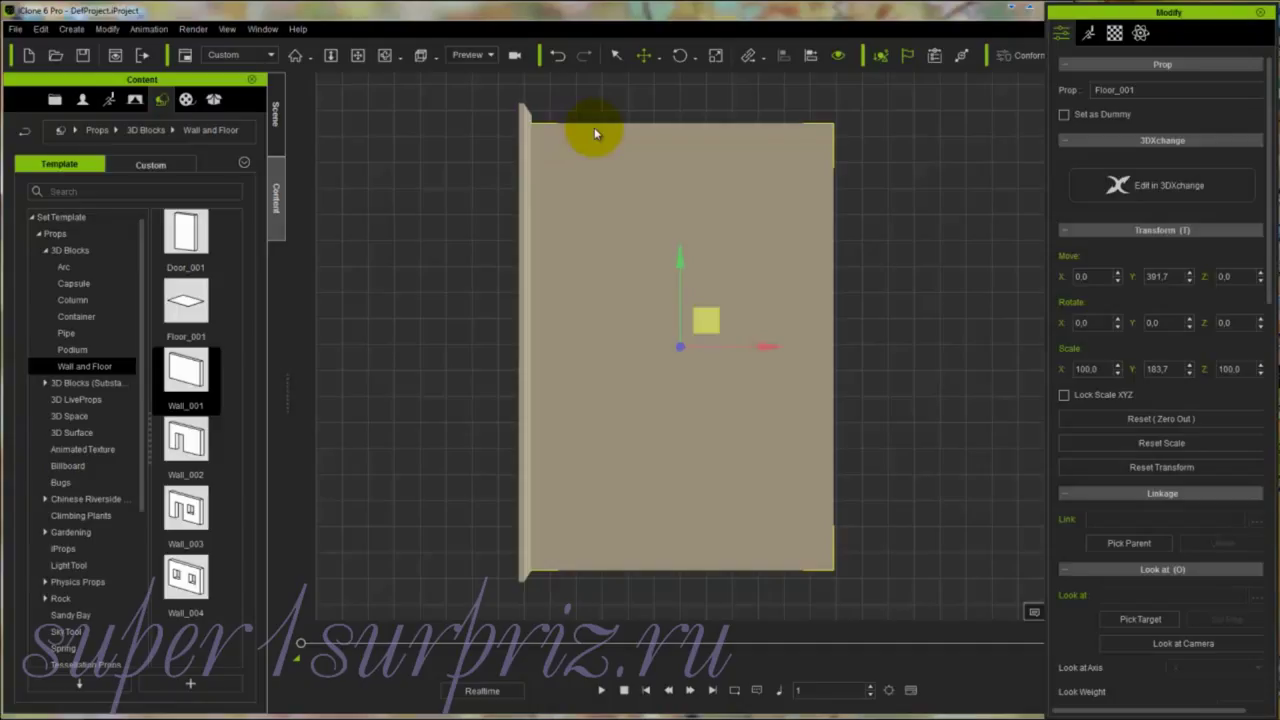
key("r")
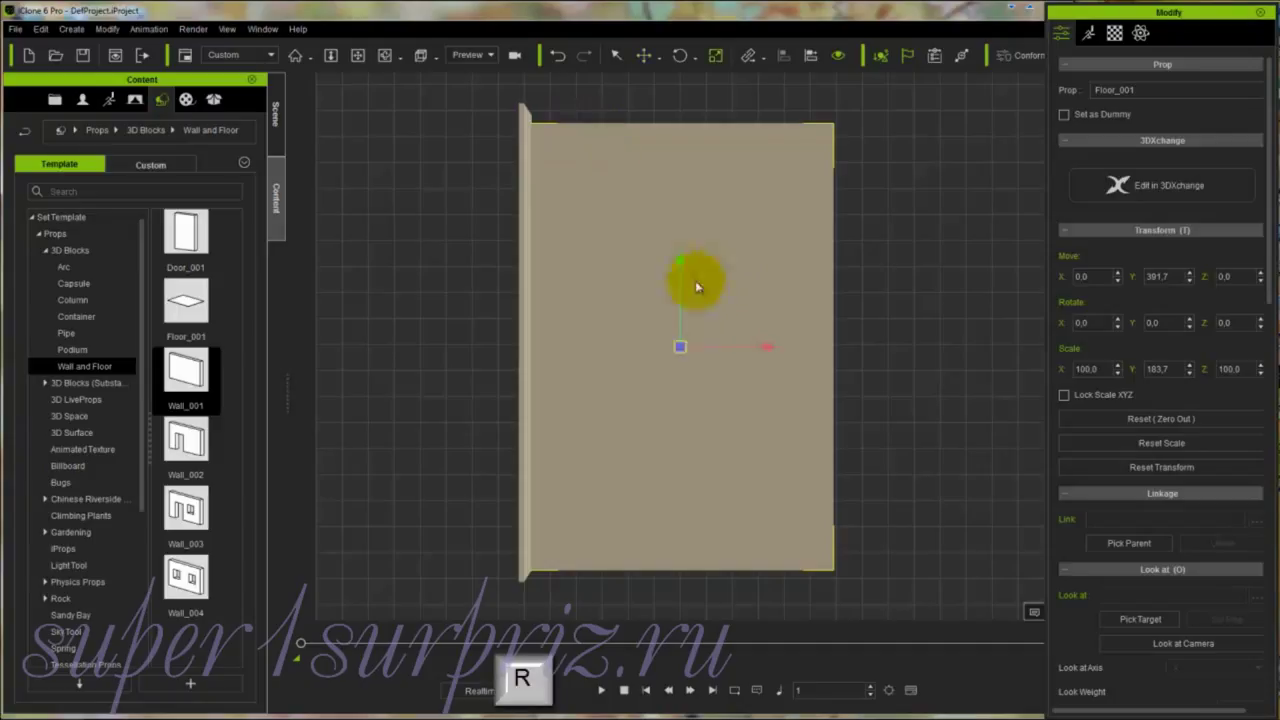
left_click_drag(686, 252, 679, 254)
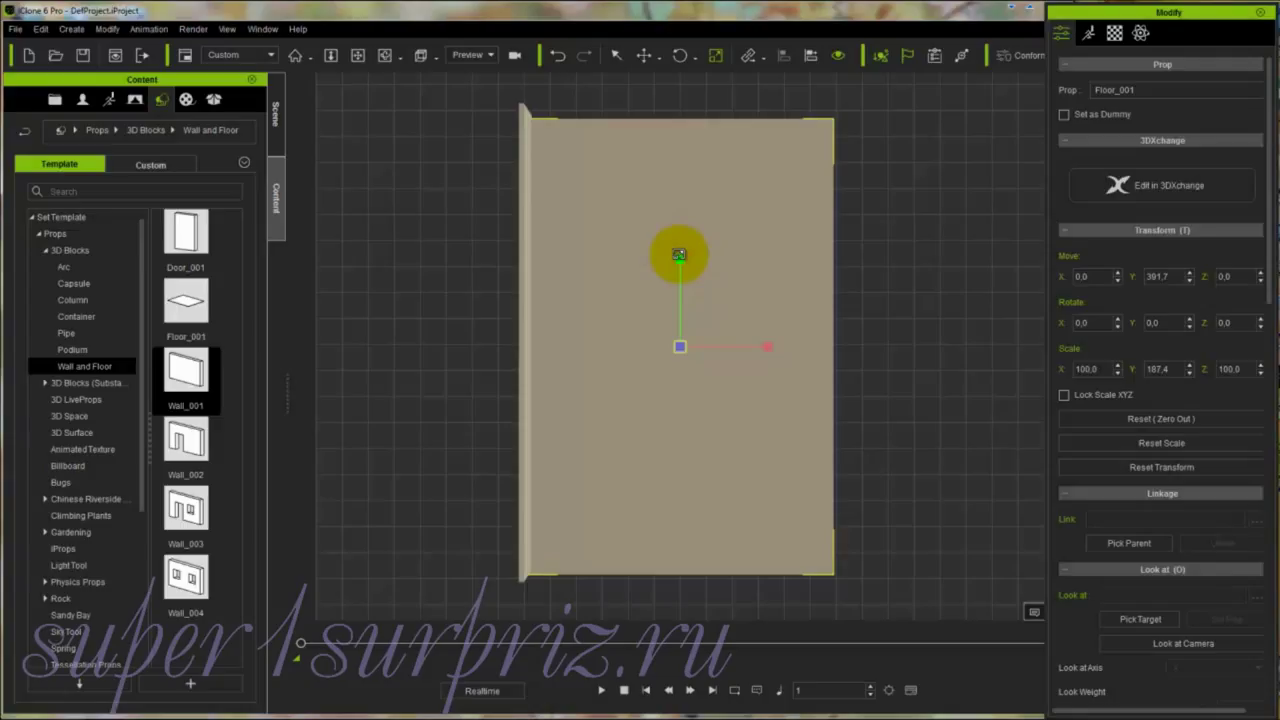
key("w")
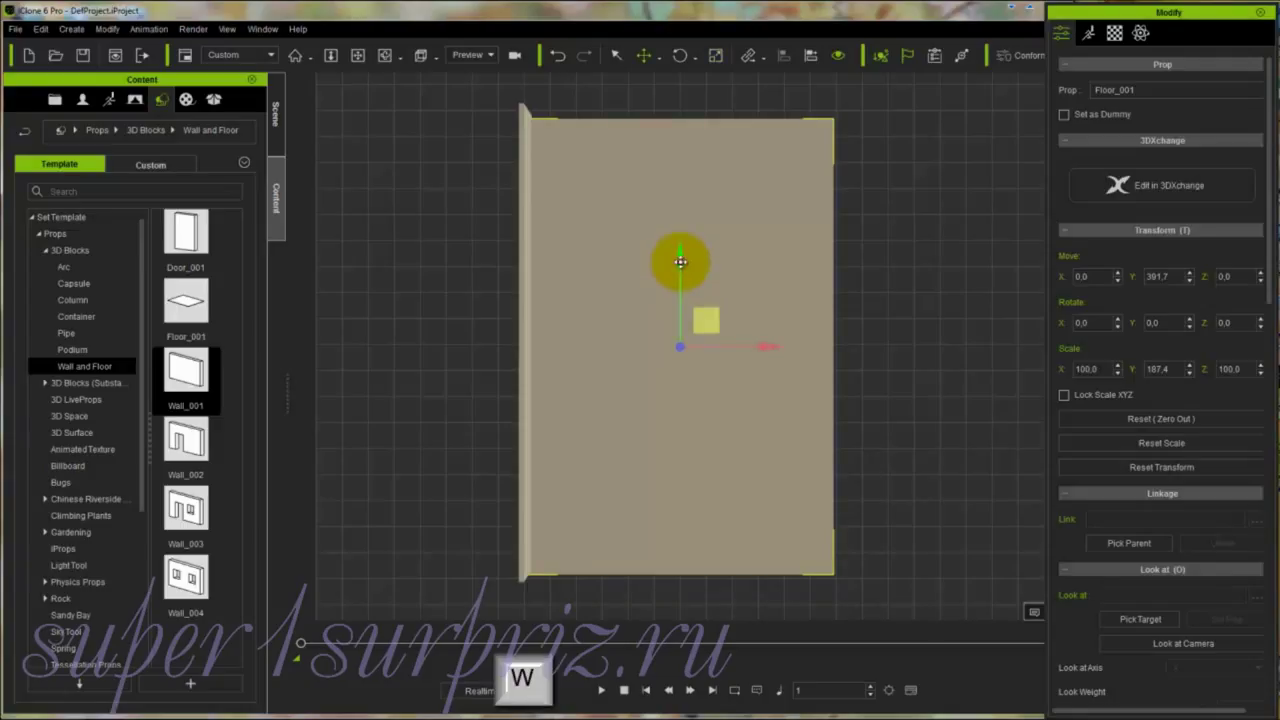
left_click_drag(678, 263, 681, 259)
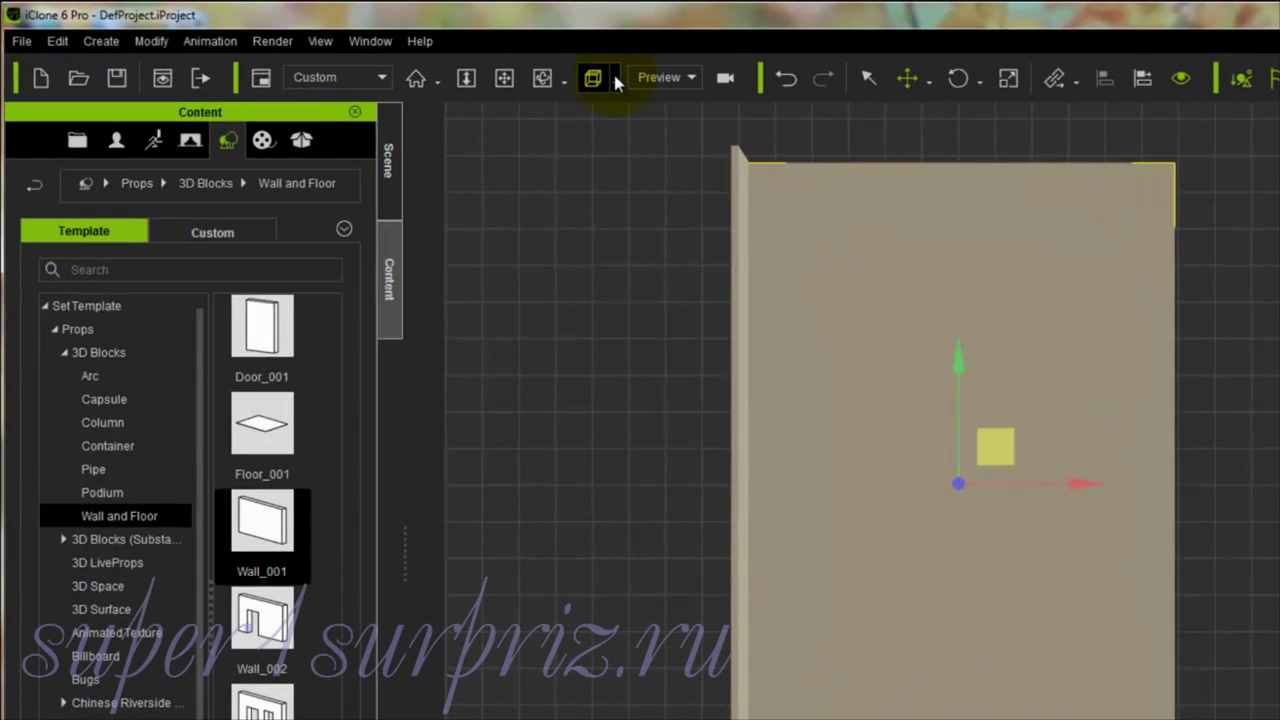
Step: Return to an angled overview of the whole room and add another Wall_001 prop to the scene
left_click(616, 82)
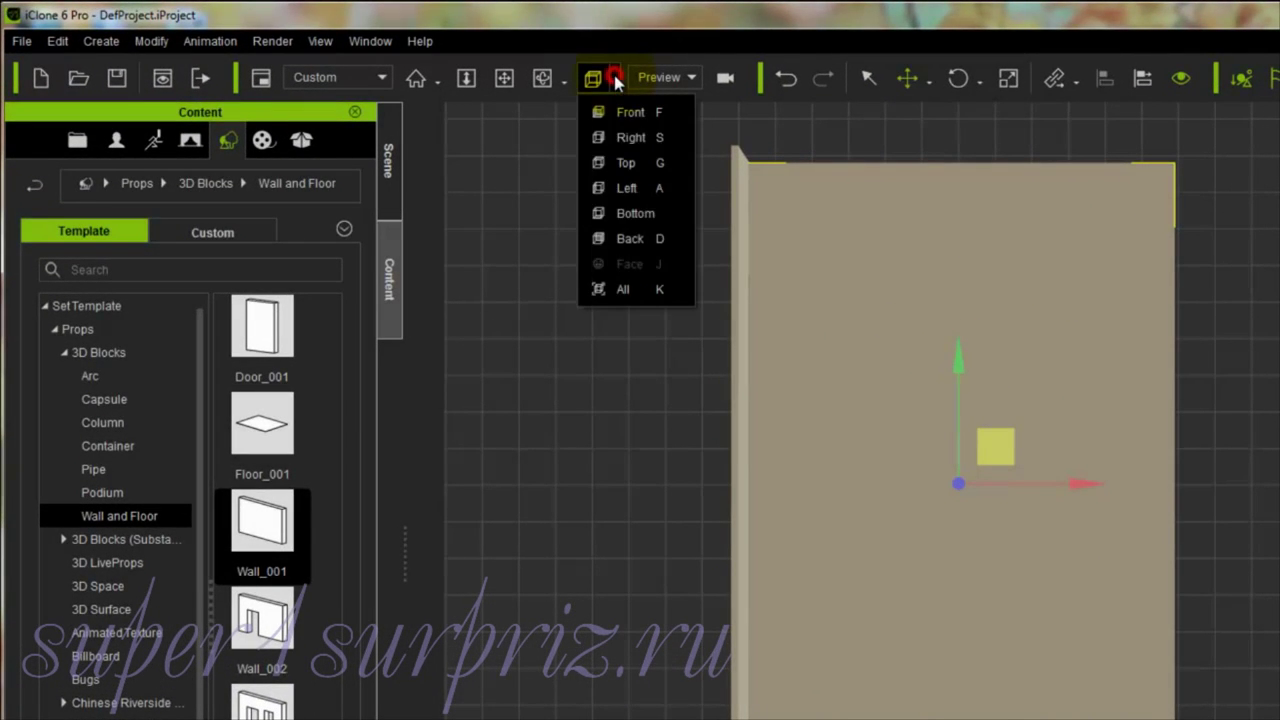
left_click(620, 290)
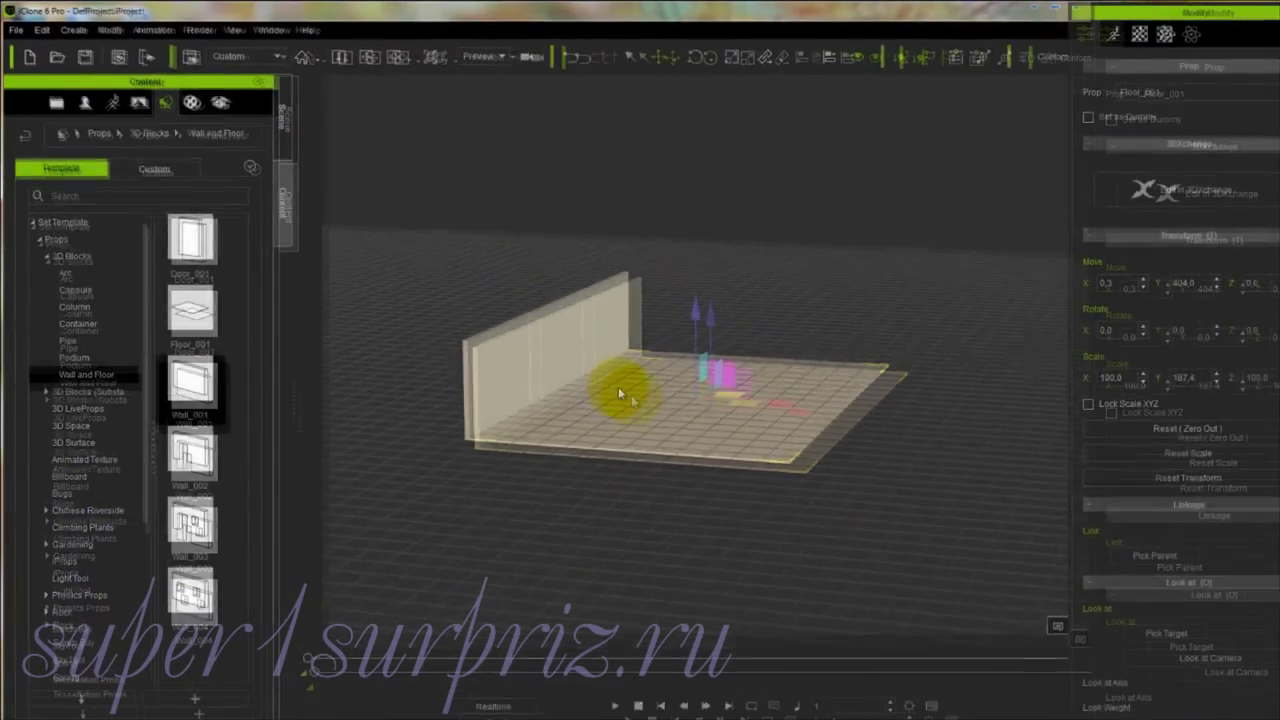
key("z")
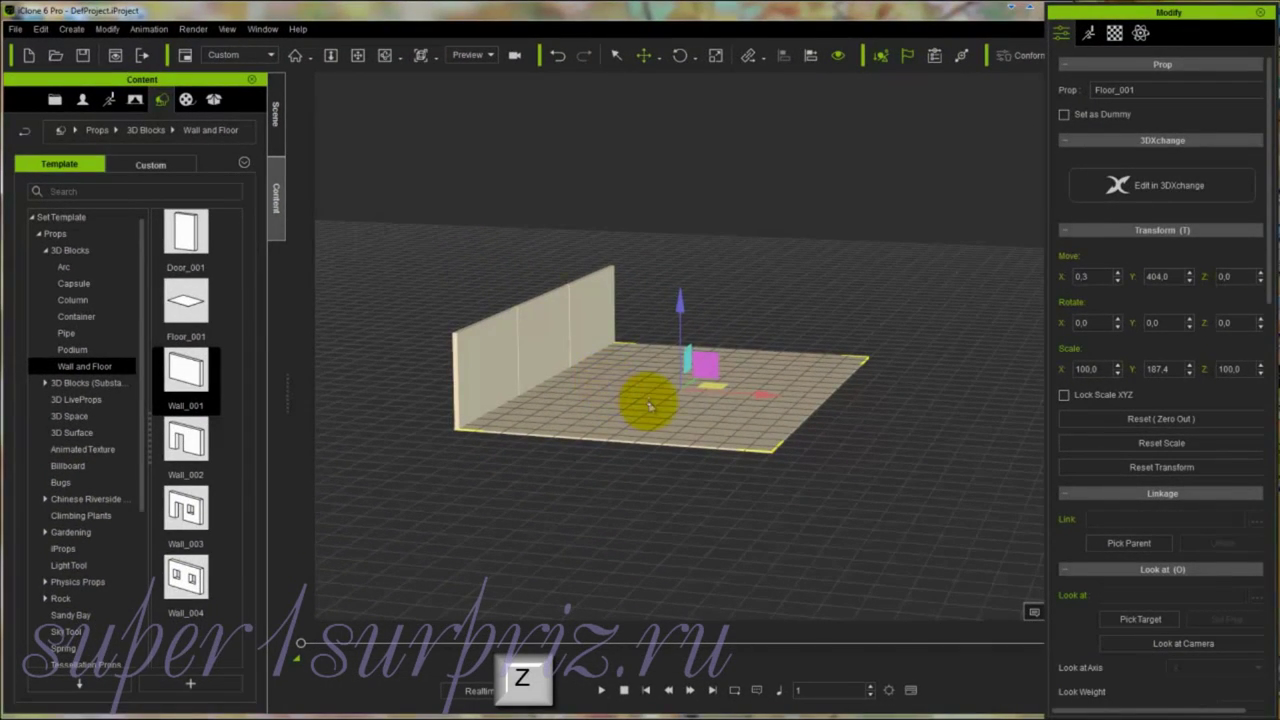
left_click_drag(658, 292, 582, 374)
key("c")
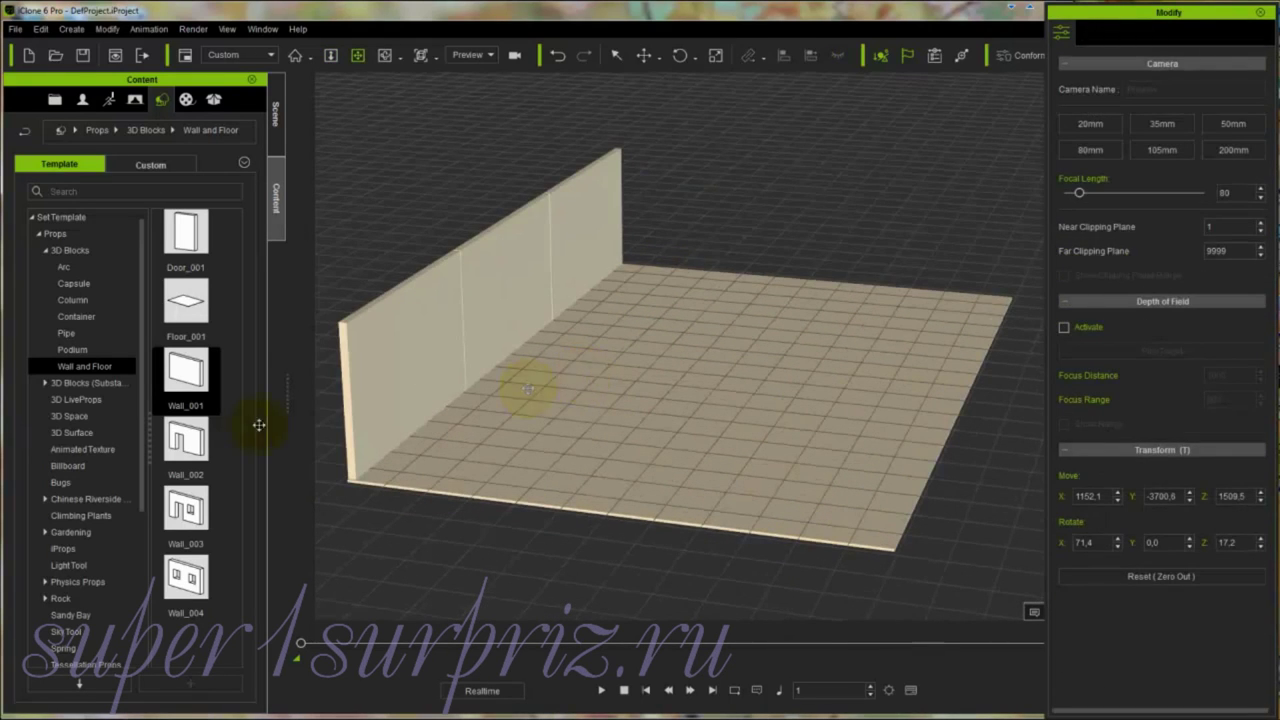
left_click(177, 378)
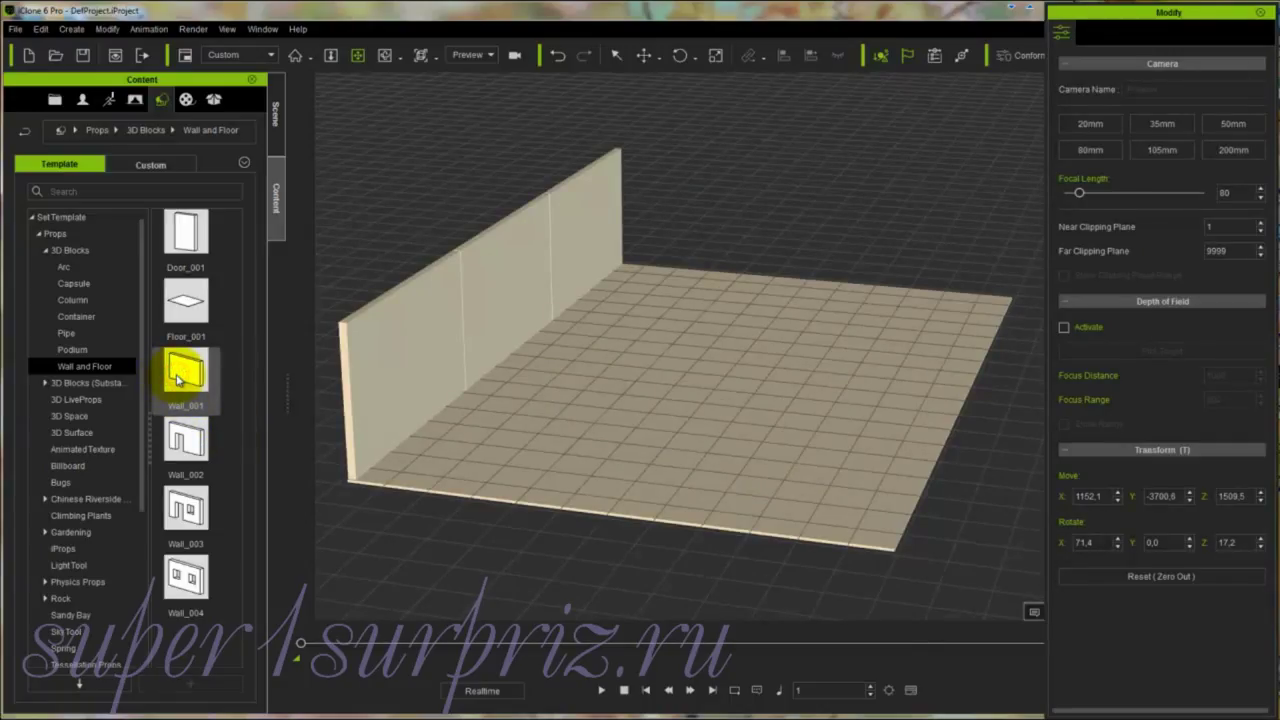
double_click(177, 378)
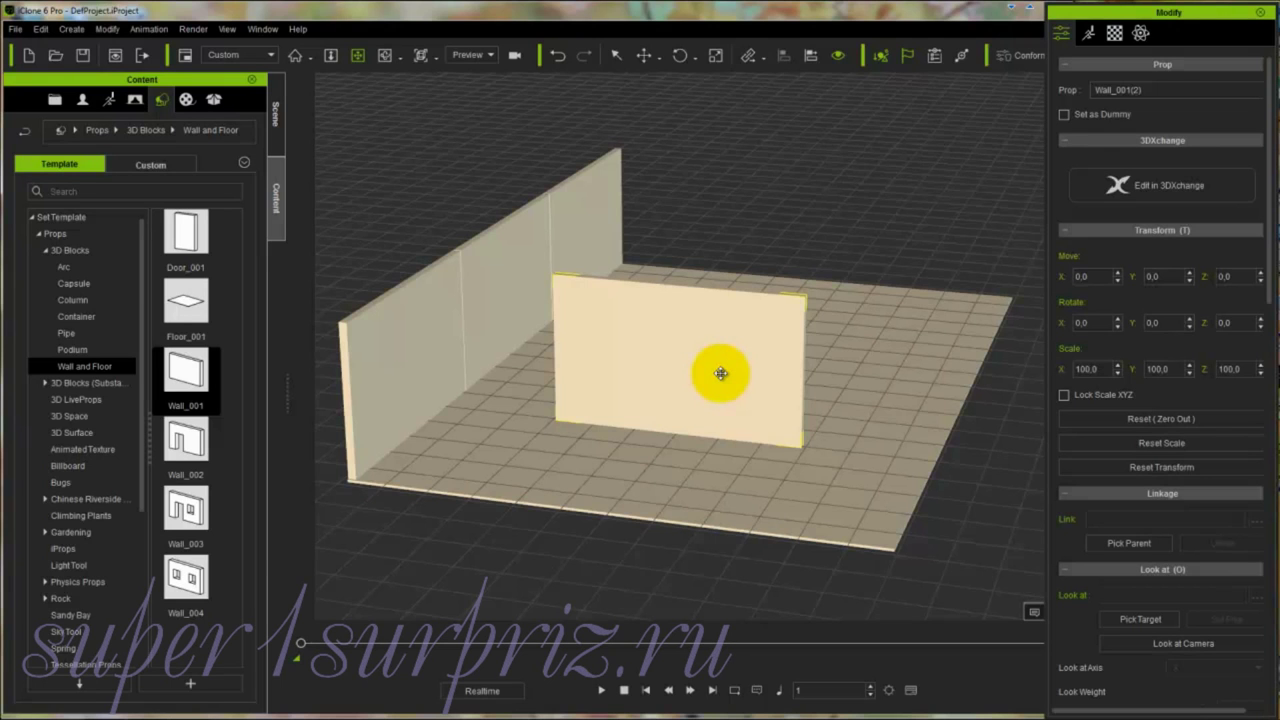
Step: Set the new wall's X scale to 50
key("r")
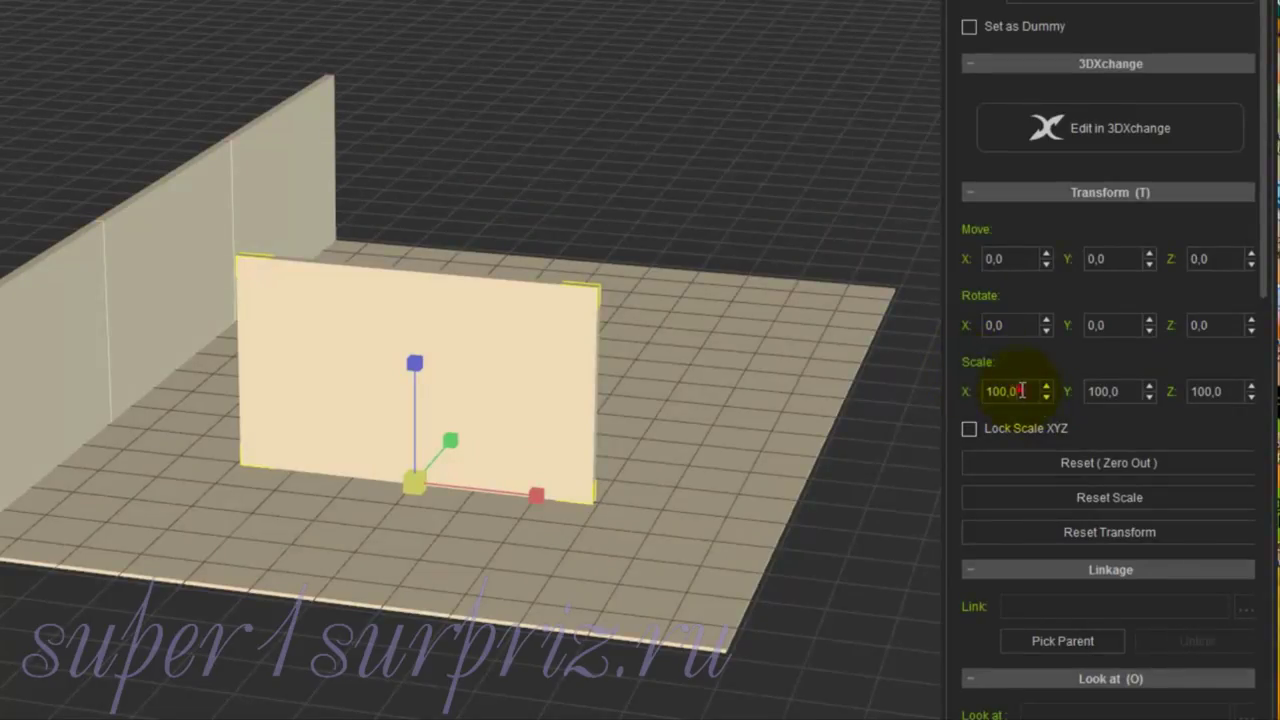
left_click_drag(1020, 390, 978, 396)
type("50")
key("Return")
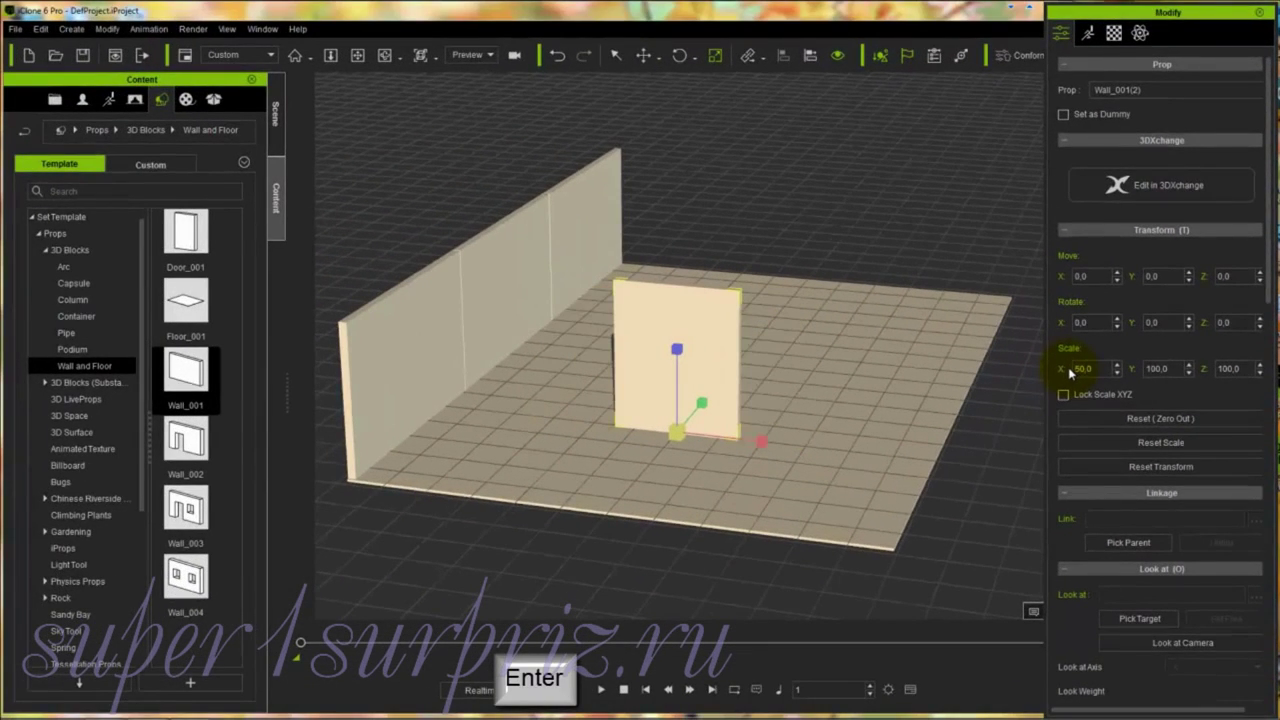
left_click(768, 442)
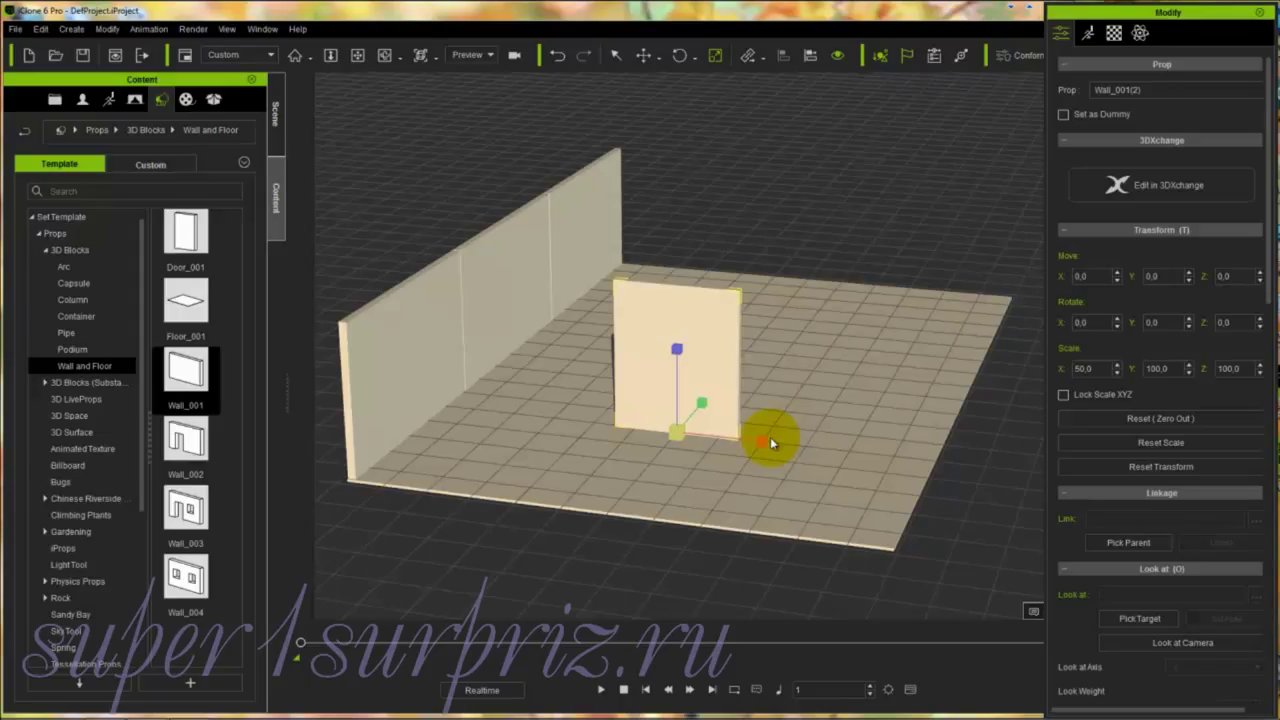
Step: Move the narrow wall to the floor's far corner at about X -425.6, Y 1271.6, against the end of the wall row
key("w")
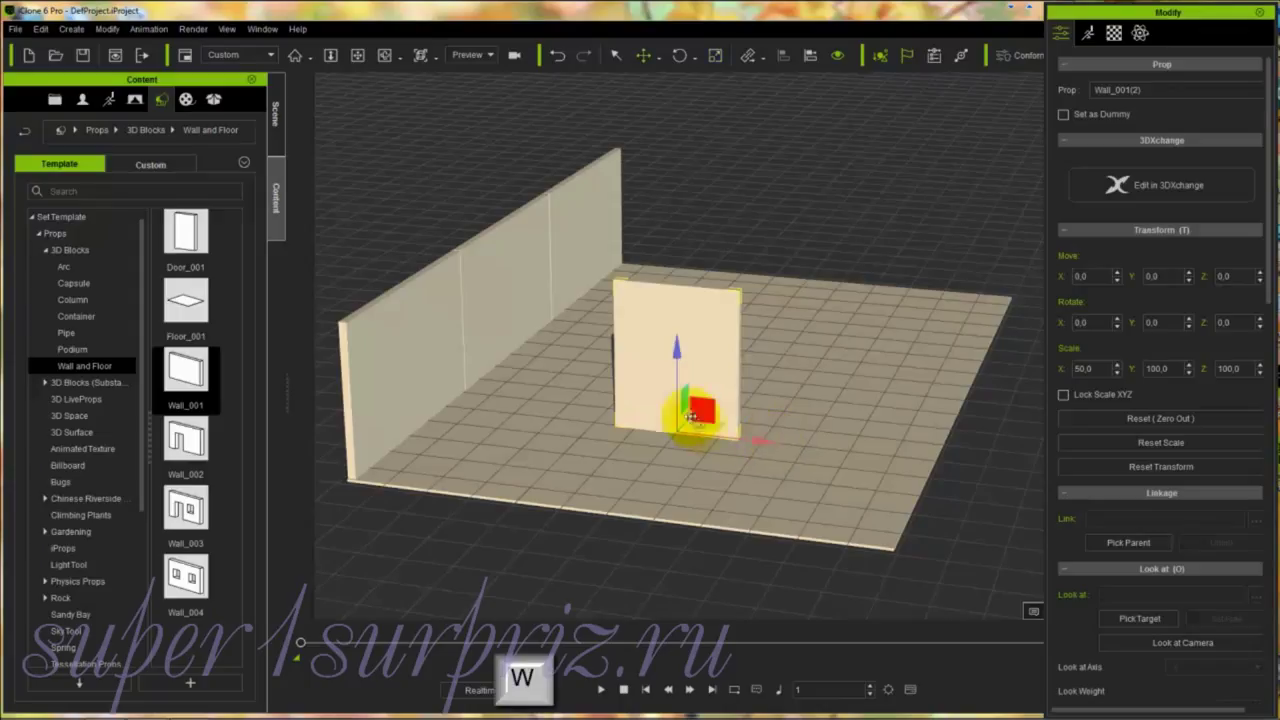
left_click_drag(687, 421, 787, 277)
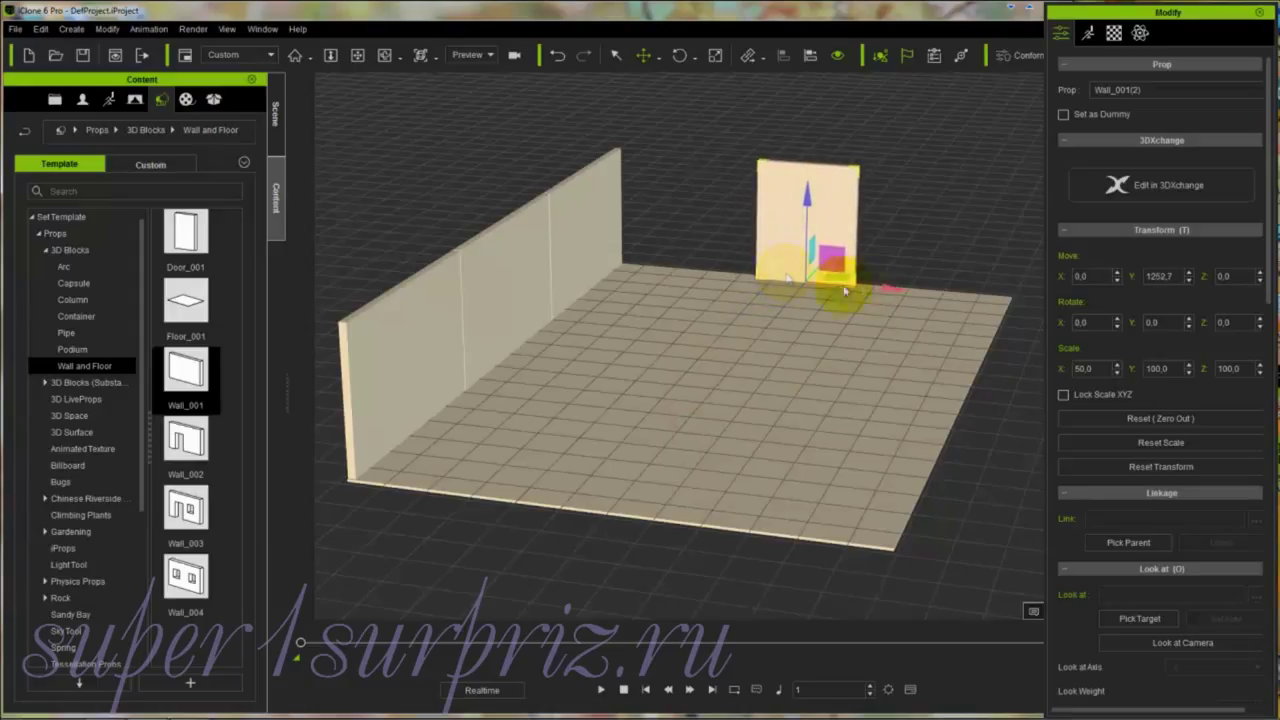
left_click_drag(891, 286, 770, 285)
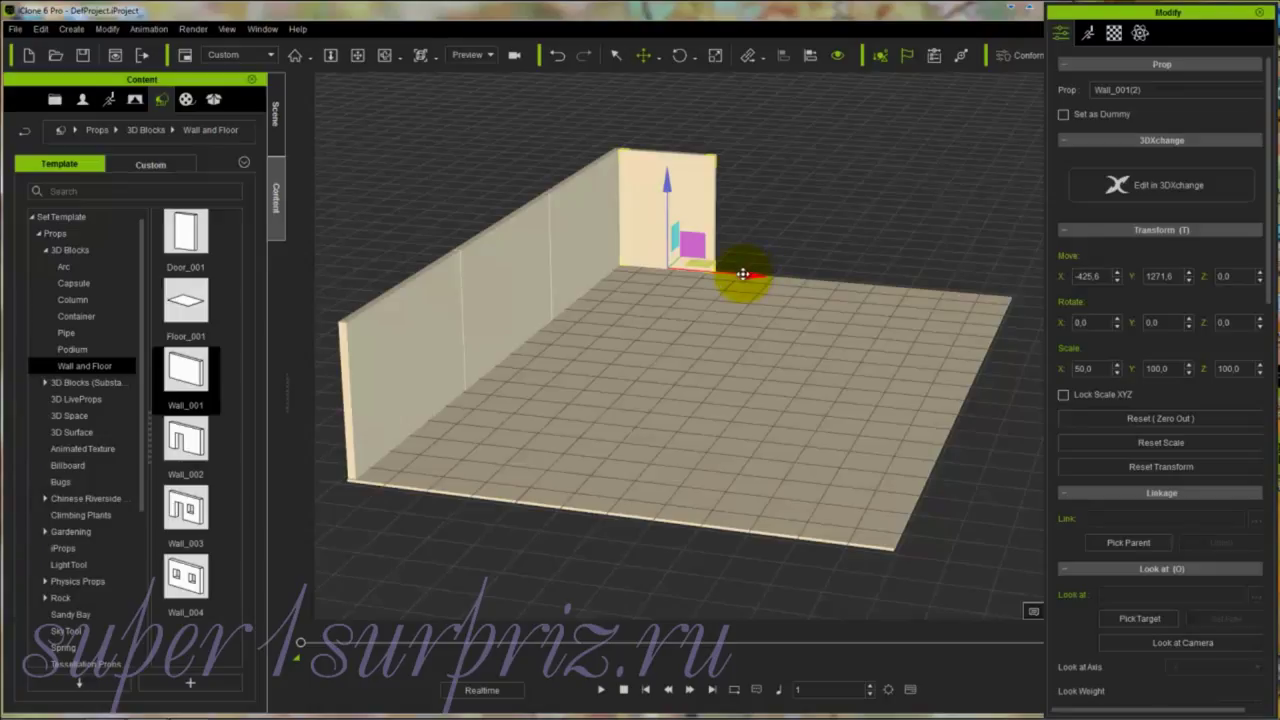
Step: Duplicate the narrow wall twice along the floor's back edge, placing the copies at about X -134.2 and X 444.5
key("ctrl")
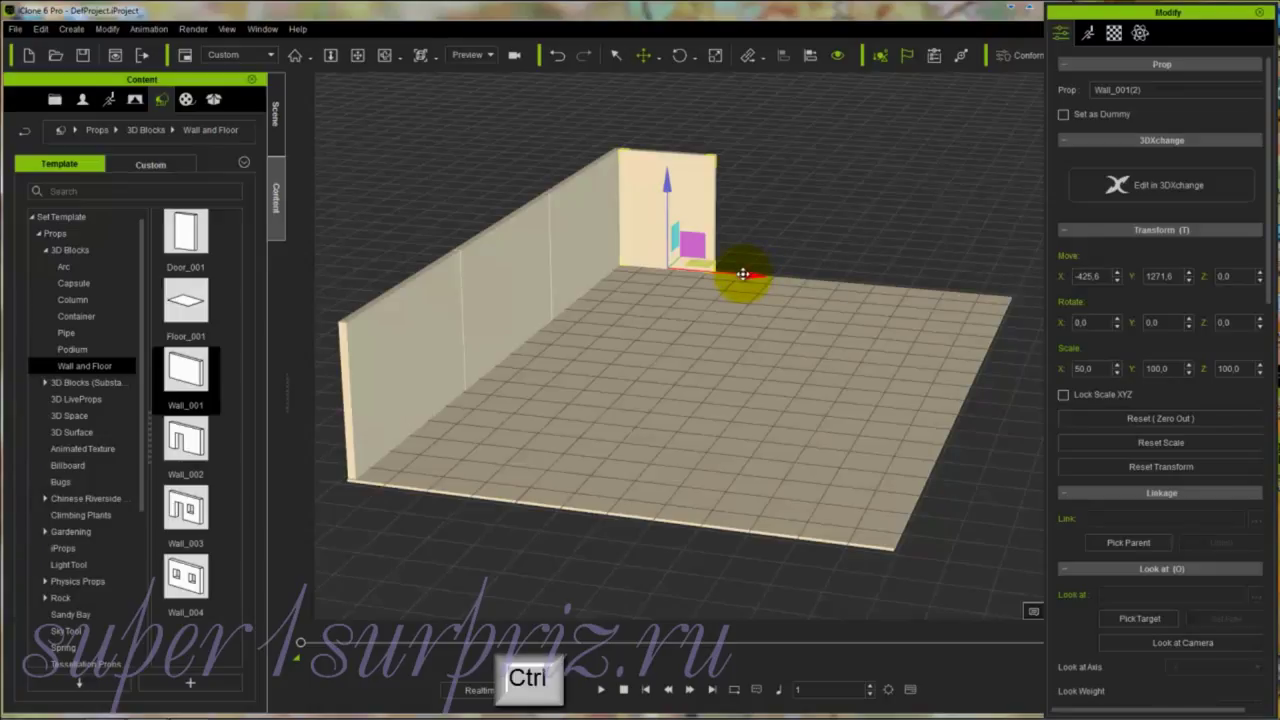
left_click_drag(740, 274, 928, 305, "ctrl")
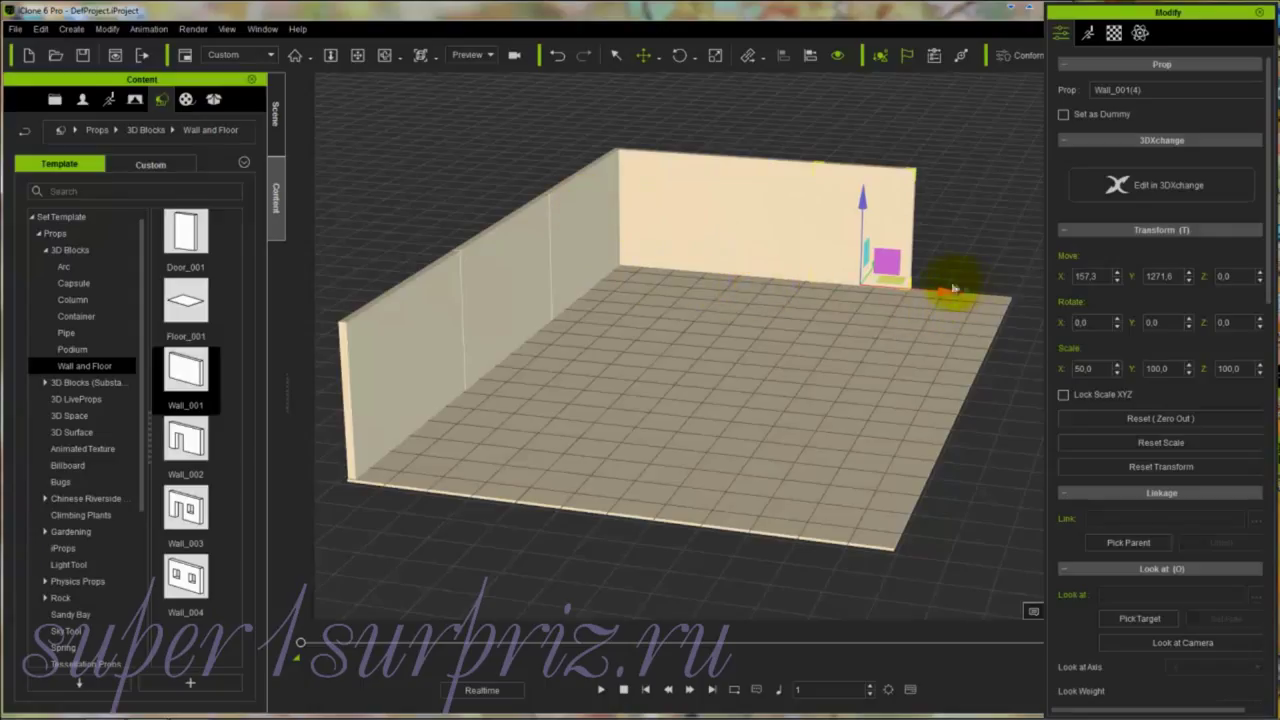
left_click_drag(953, 289, 1027, 301)
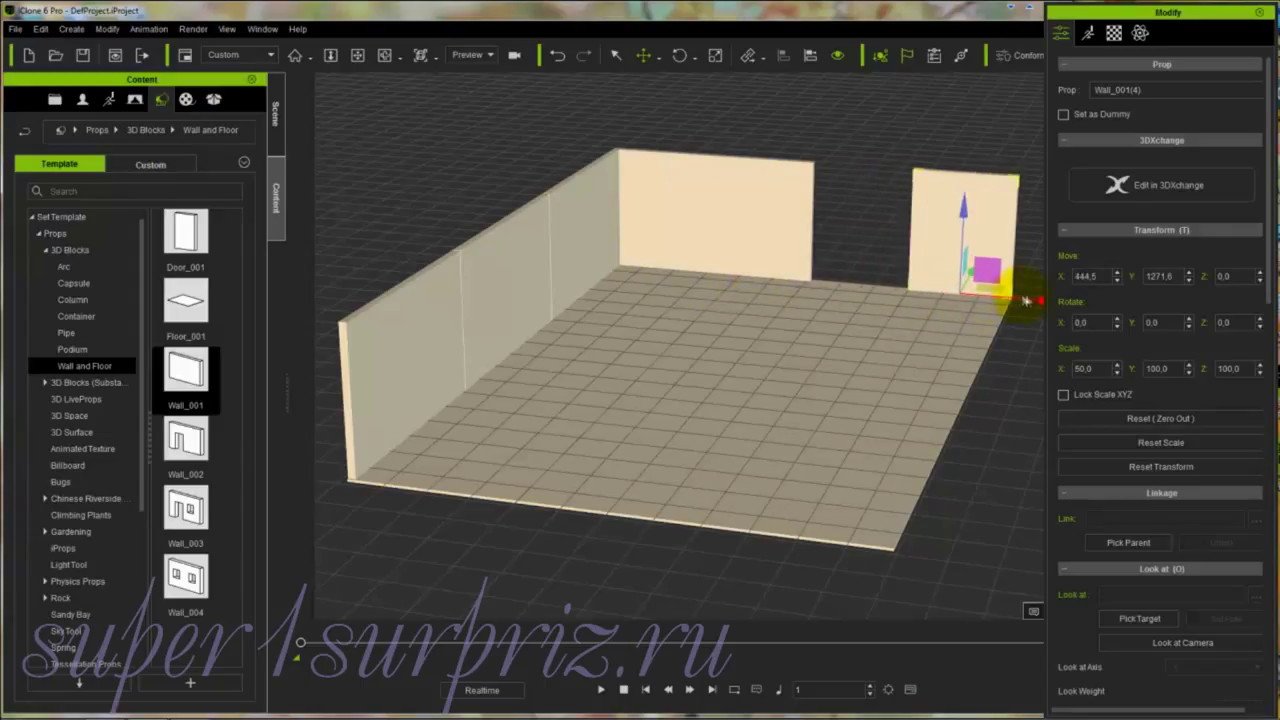
Step: Move the middle narrow wall forward to about Y 937.3 and duplicate it twice along X, at about X 157.3 and X 448.7
left_click(768, 240)
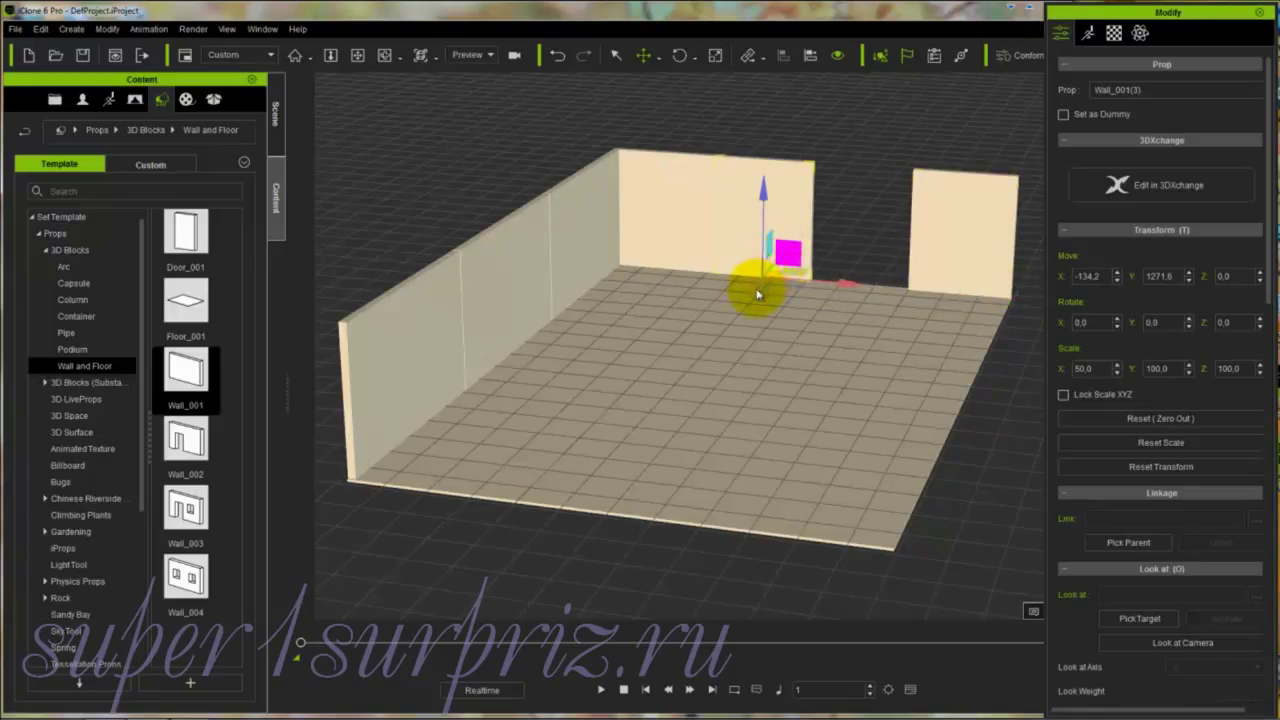
left_click_drag(770, 266, 737, 303)
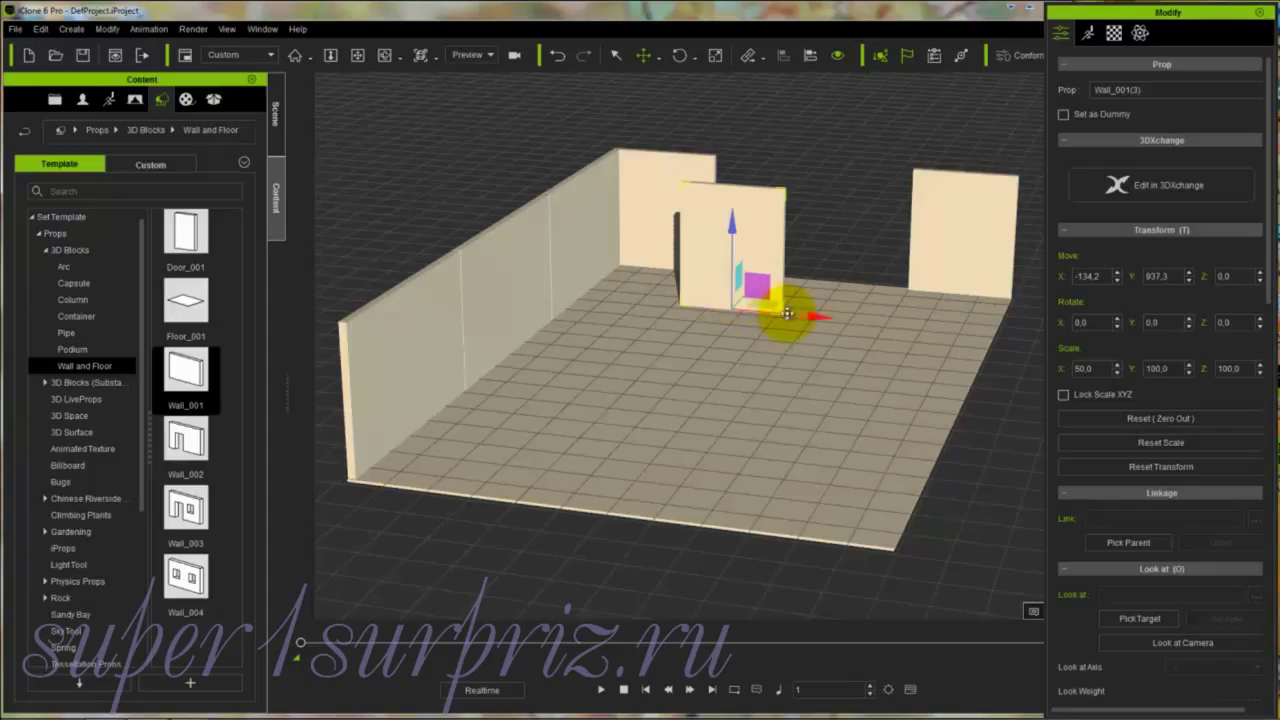
key("ctrl")
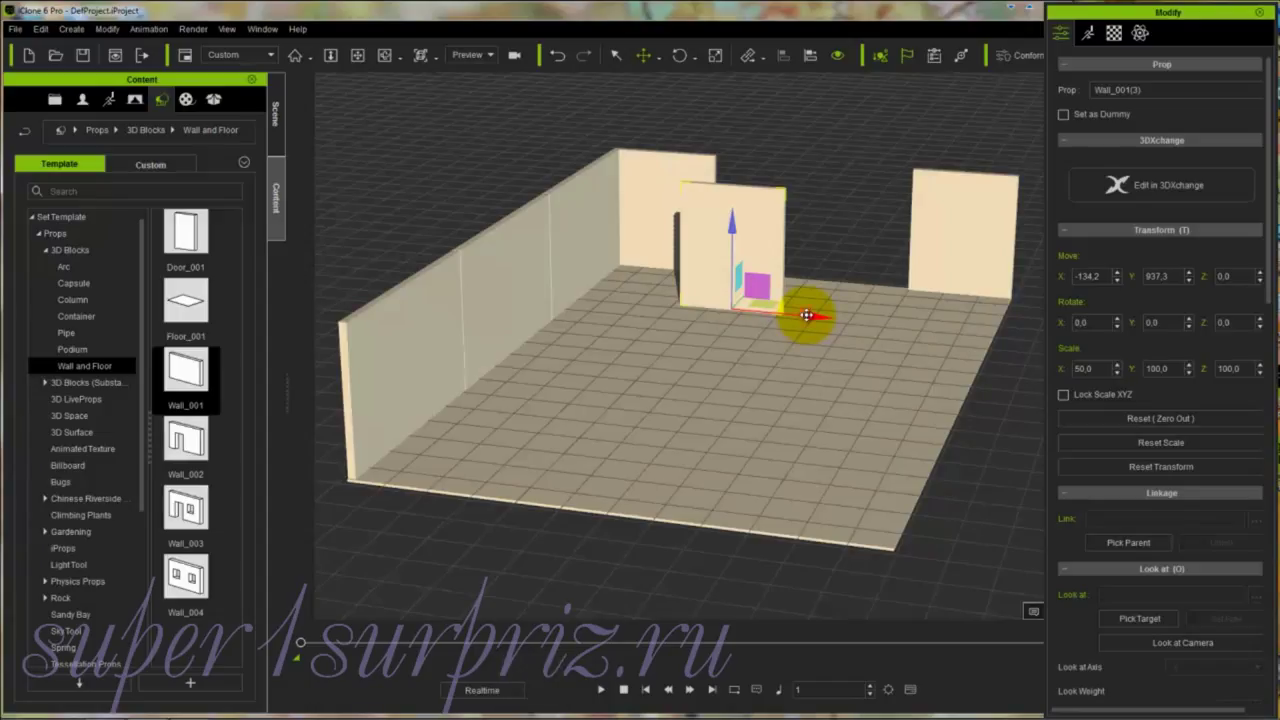
left_click_drag(806, 316, 900, 346)
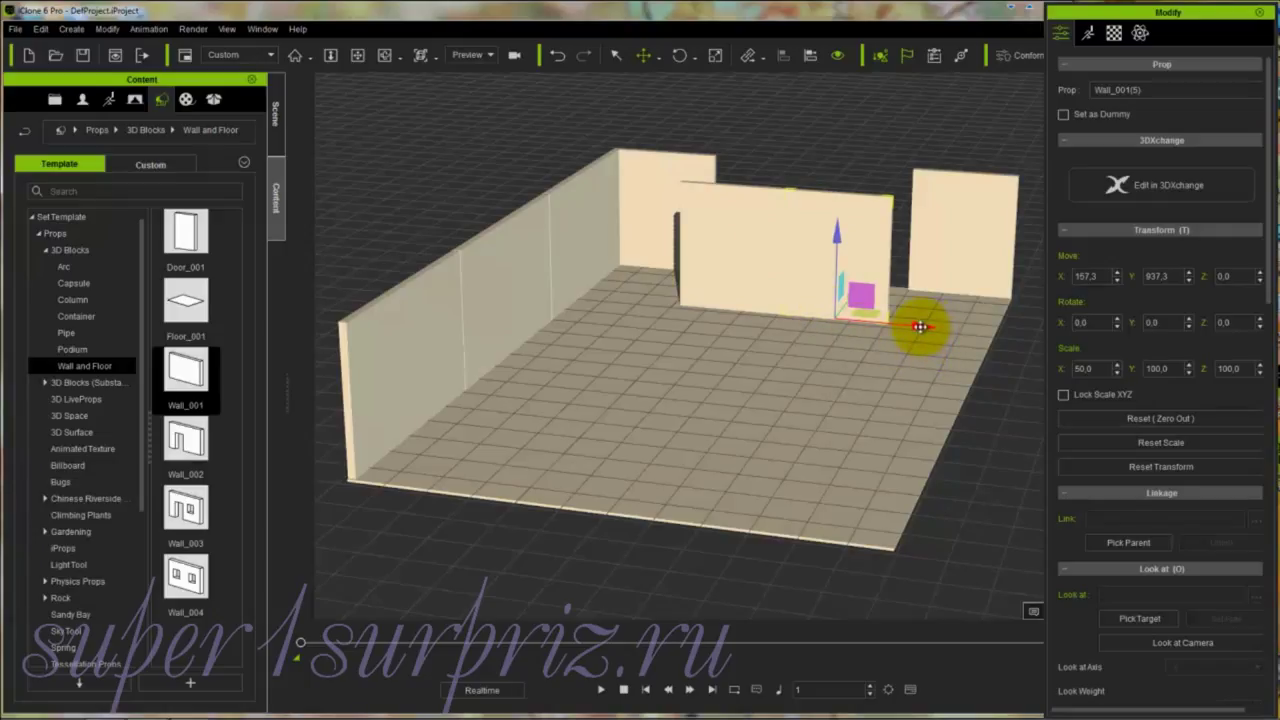
left_click_drag(919, 326, 960, 337)
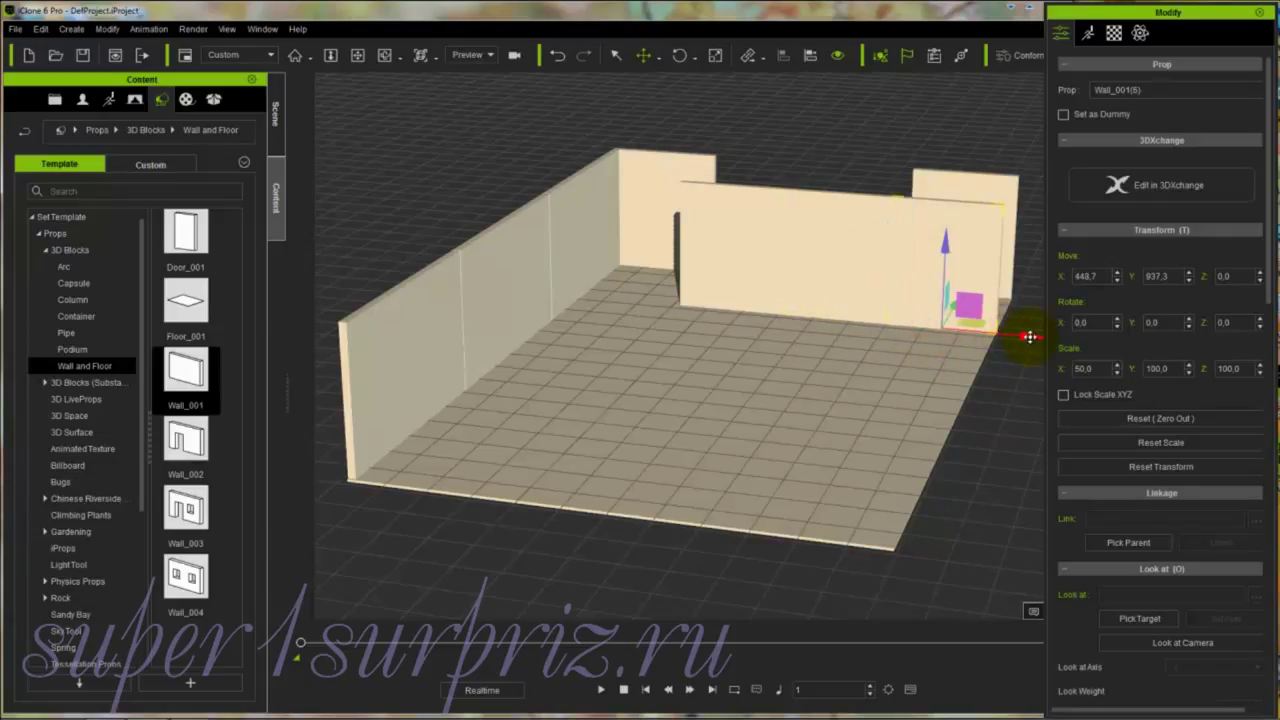
Step: Set the Z rotation to 45 for the narrow wall at the start of the inner row, nearest the long wall
left_click(716, 277)
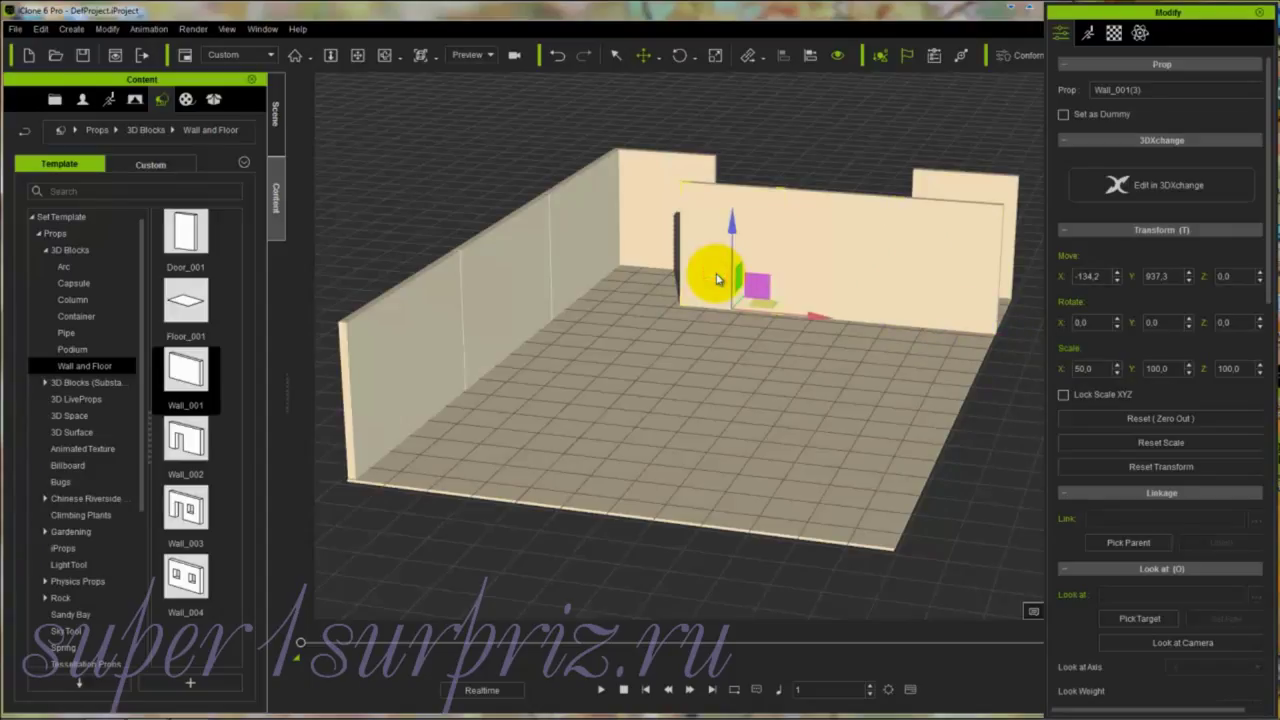
double_click(1224, 322)
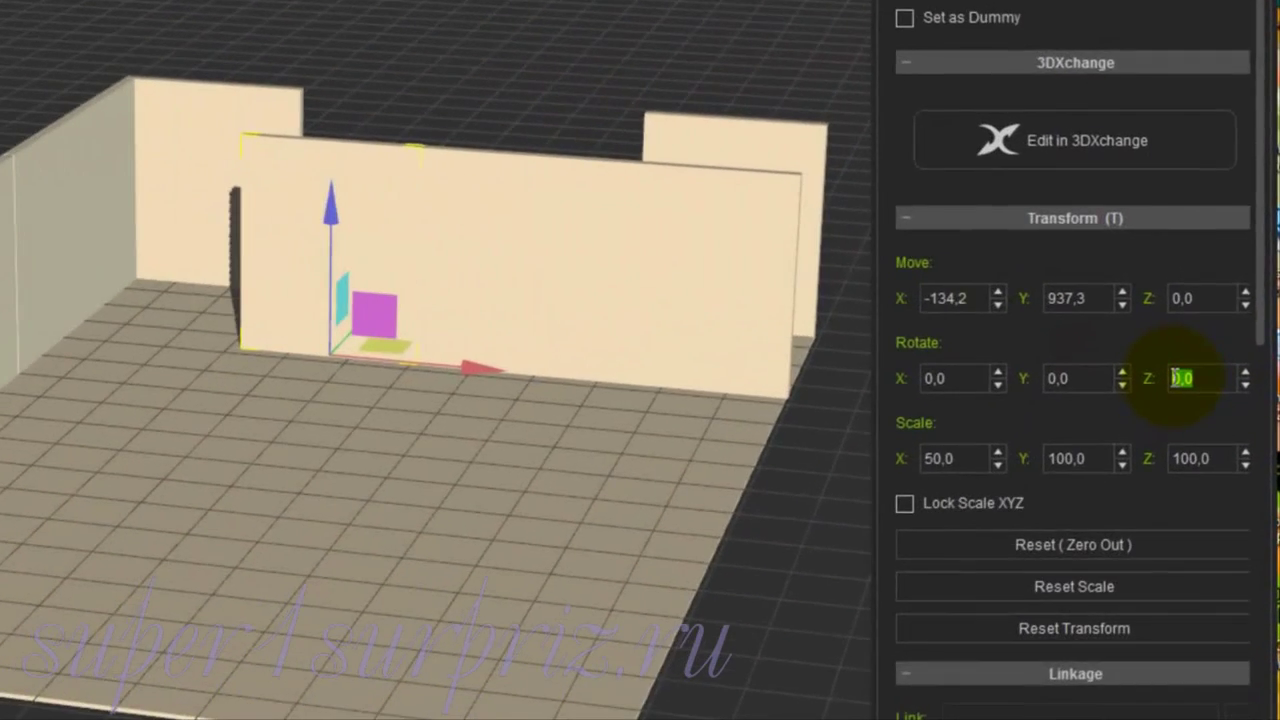
type("45")
key("Return")
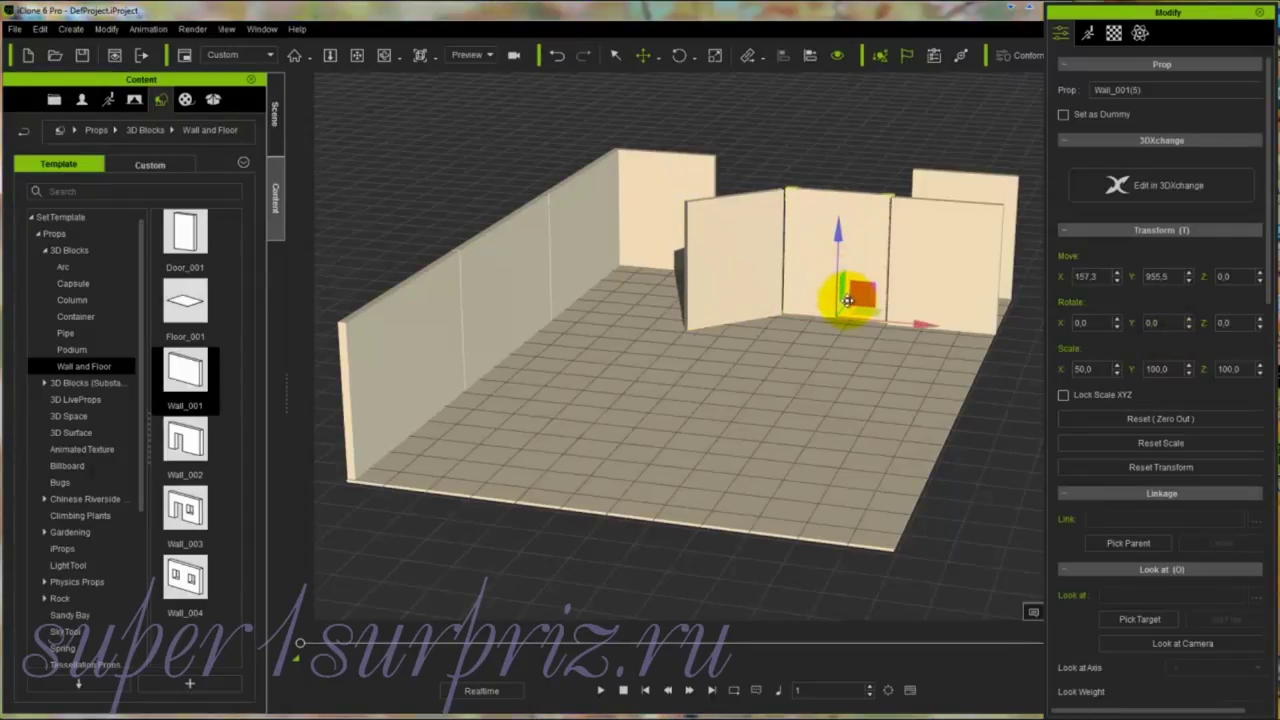
Step: Move the inner row's middle wall forward to about Y 328.0 and the rotated wall to about X 202.2, Y 1152.9, meeting the back wall's end
left_click_drag(848, 300, 785, 372)
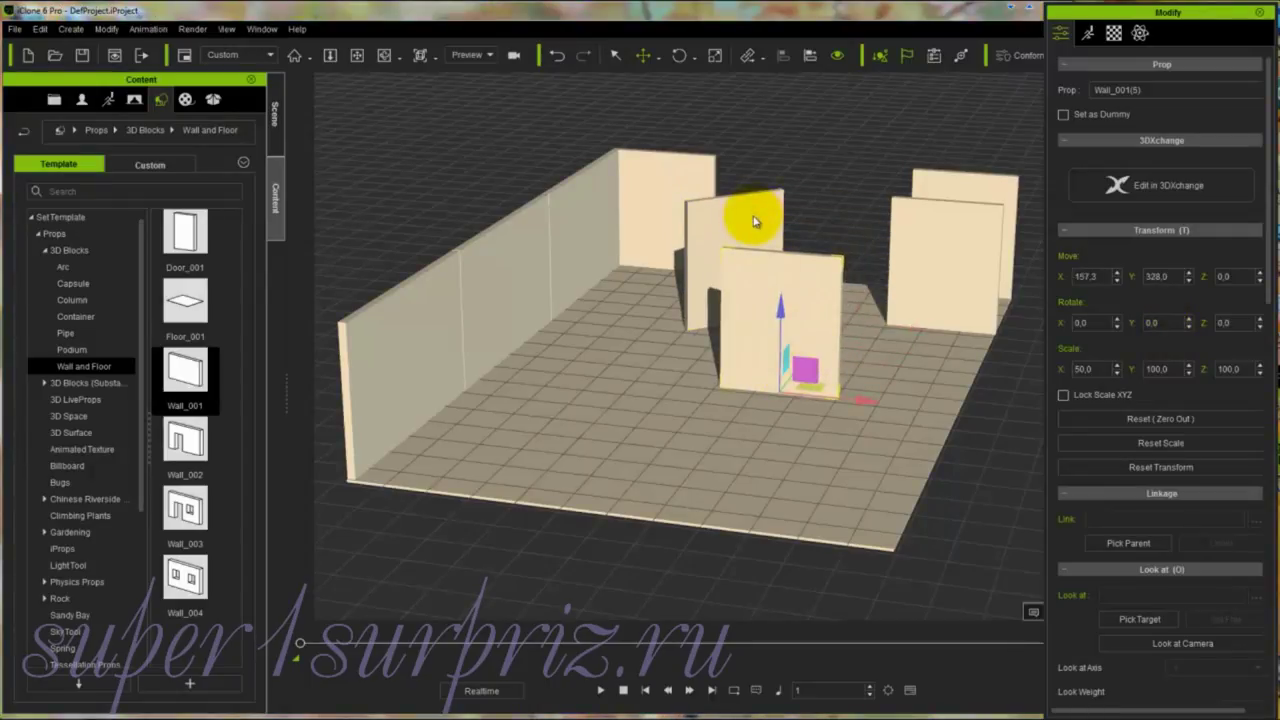
left_click(755, 222)
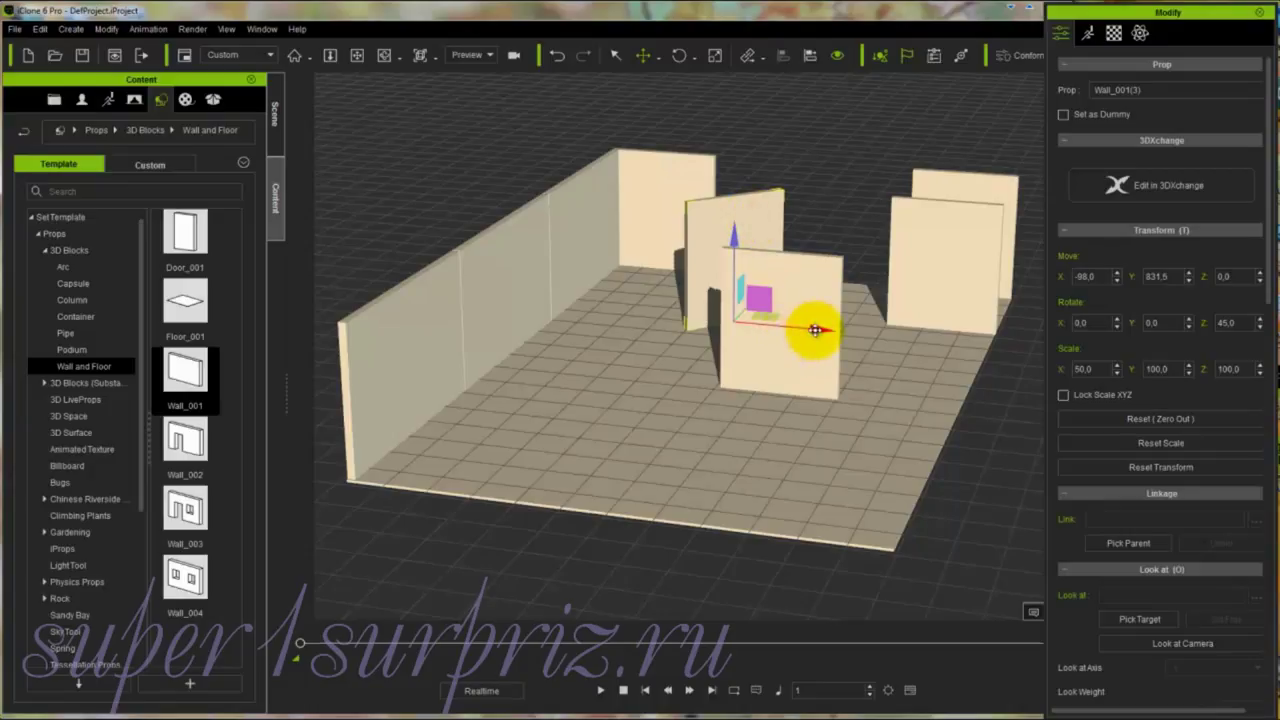
left_click_drag(817, 330, 903, 331)
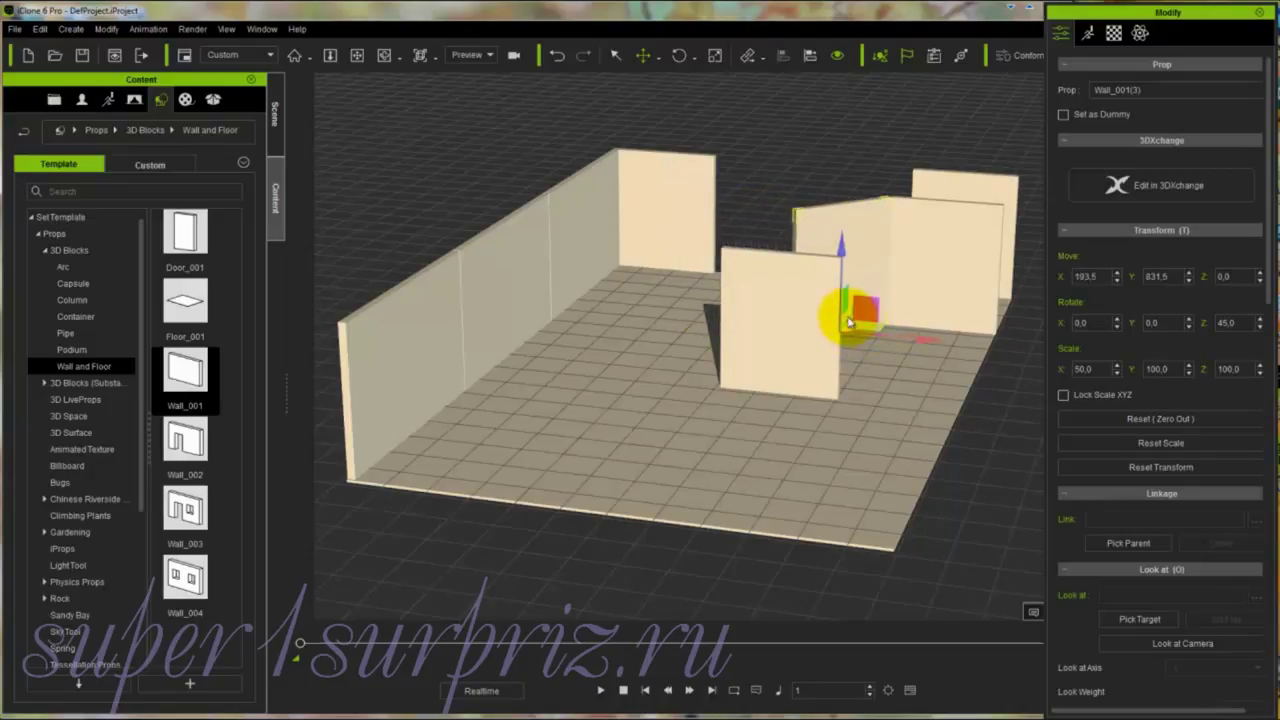
left_click_drag(849, 316, 891, 292)
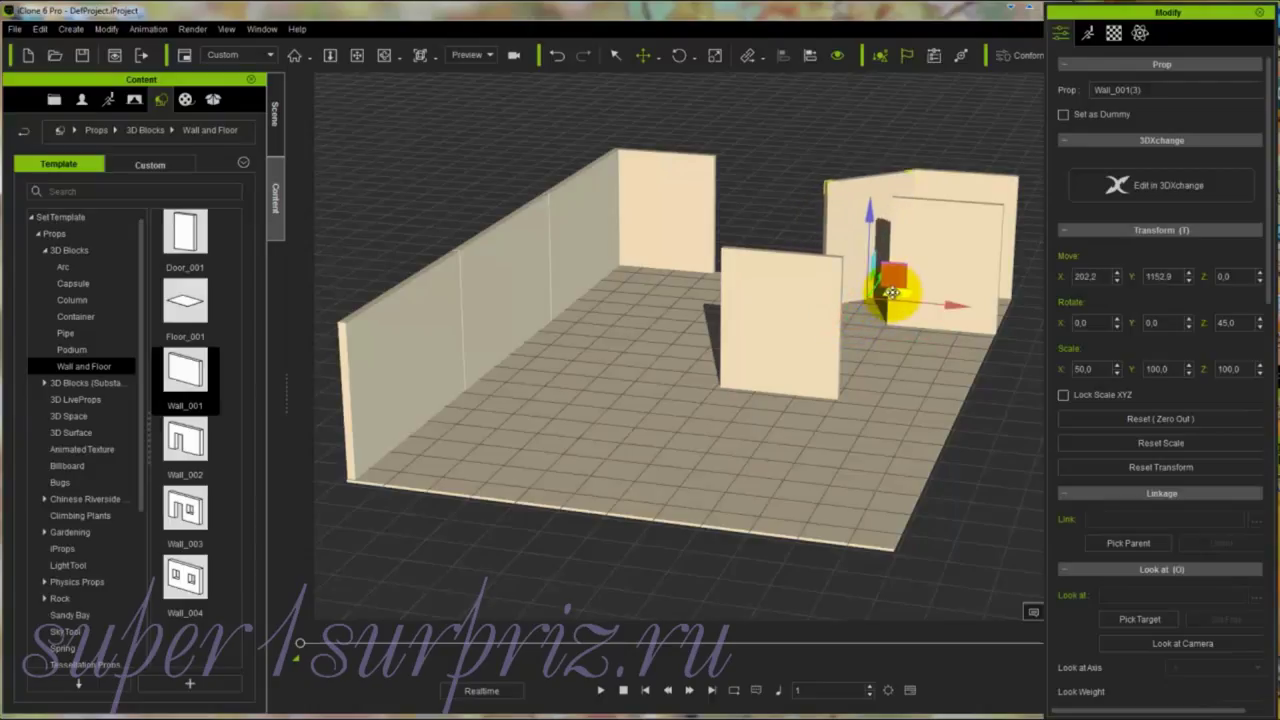
Step: Set the inner row's end wall to a Z rotation of -45 and move it to about X -183.3, Y 1152.9, meeting the back wall beside the long wall
left_click(946, 287)
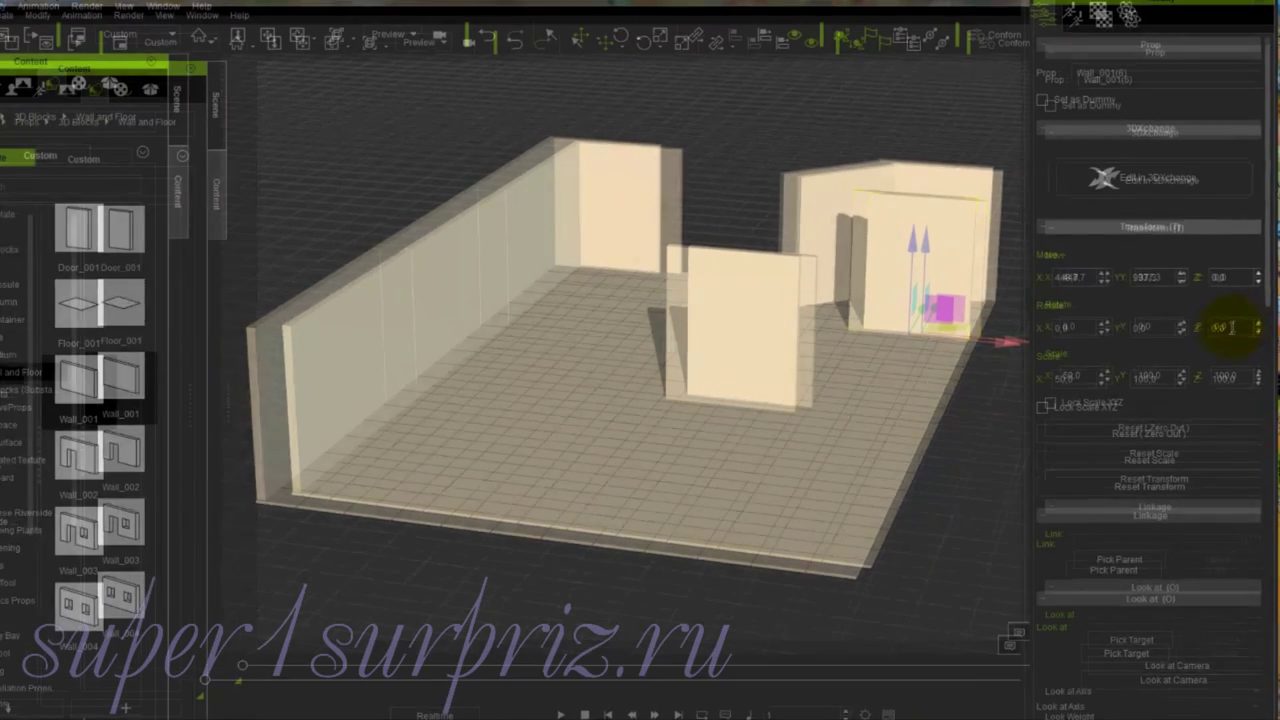
double_click(1234, 321)
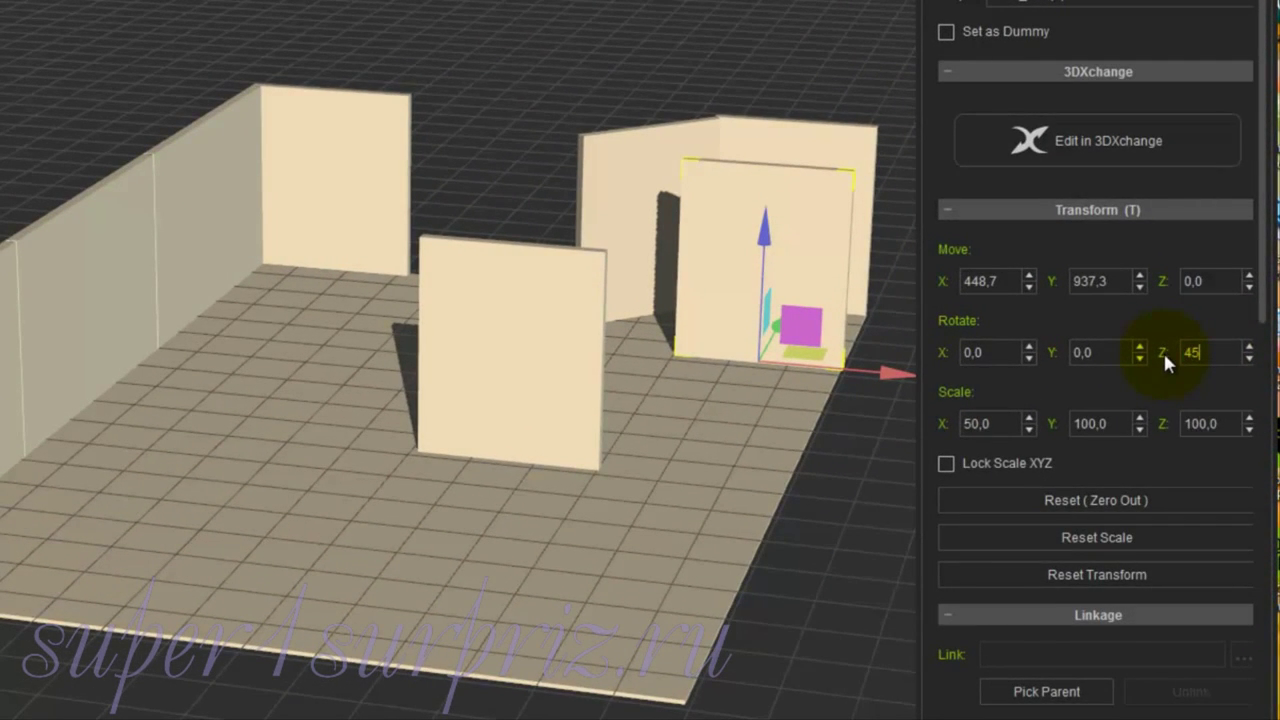
key("Return")
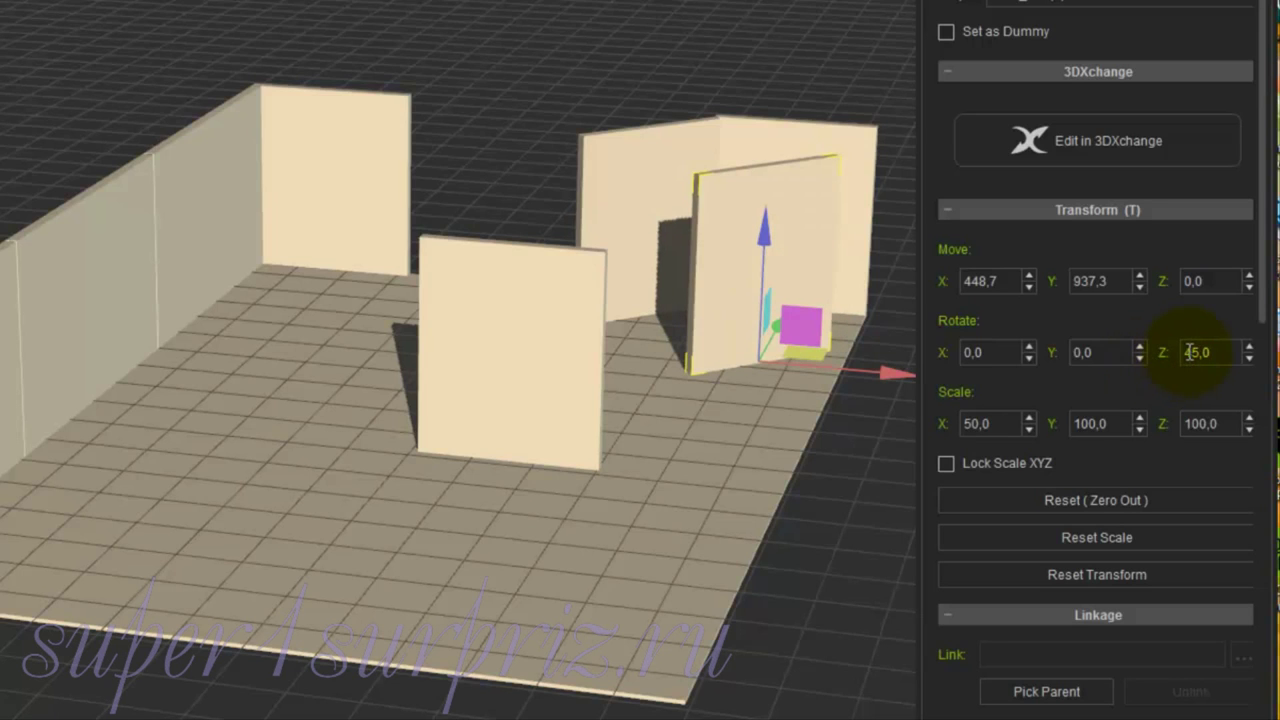
left_click(1190, 352)
type("-")
key("Return")
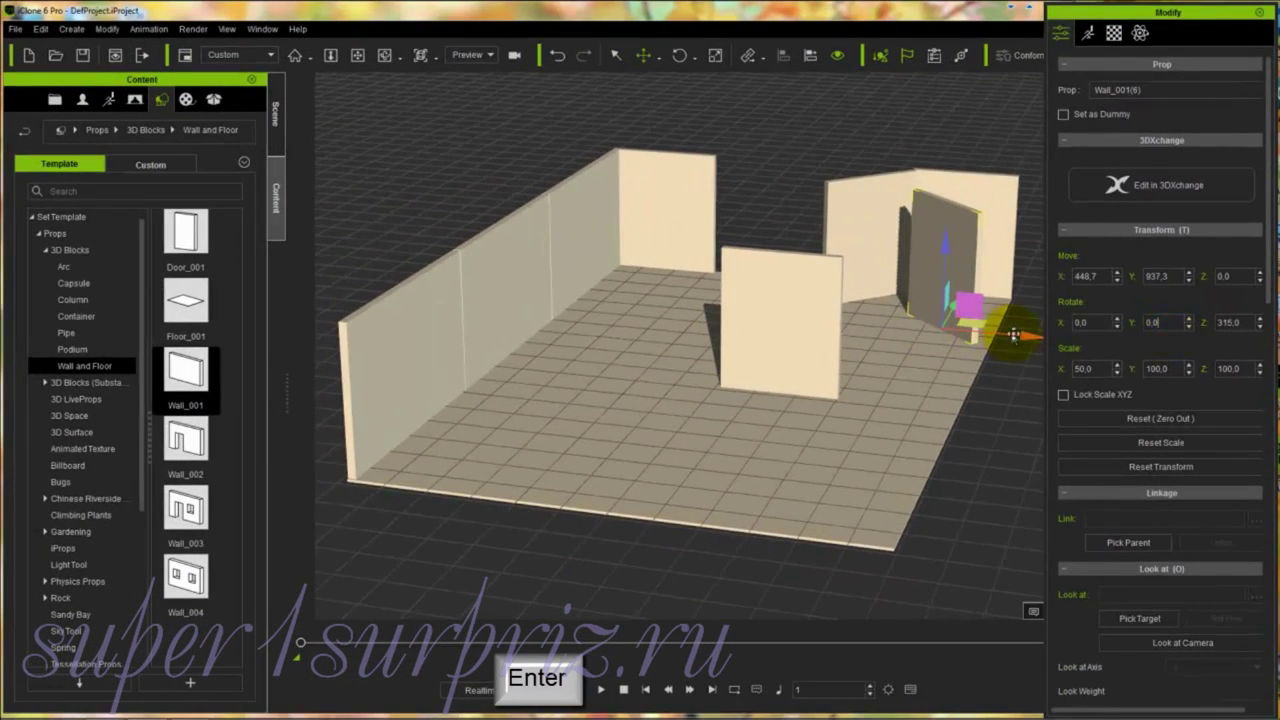
left_click_drag(1028, 334, 745, 289)
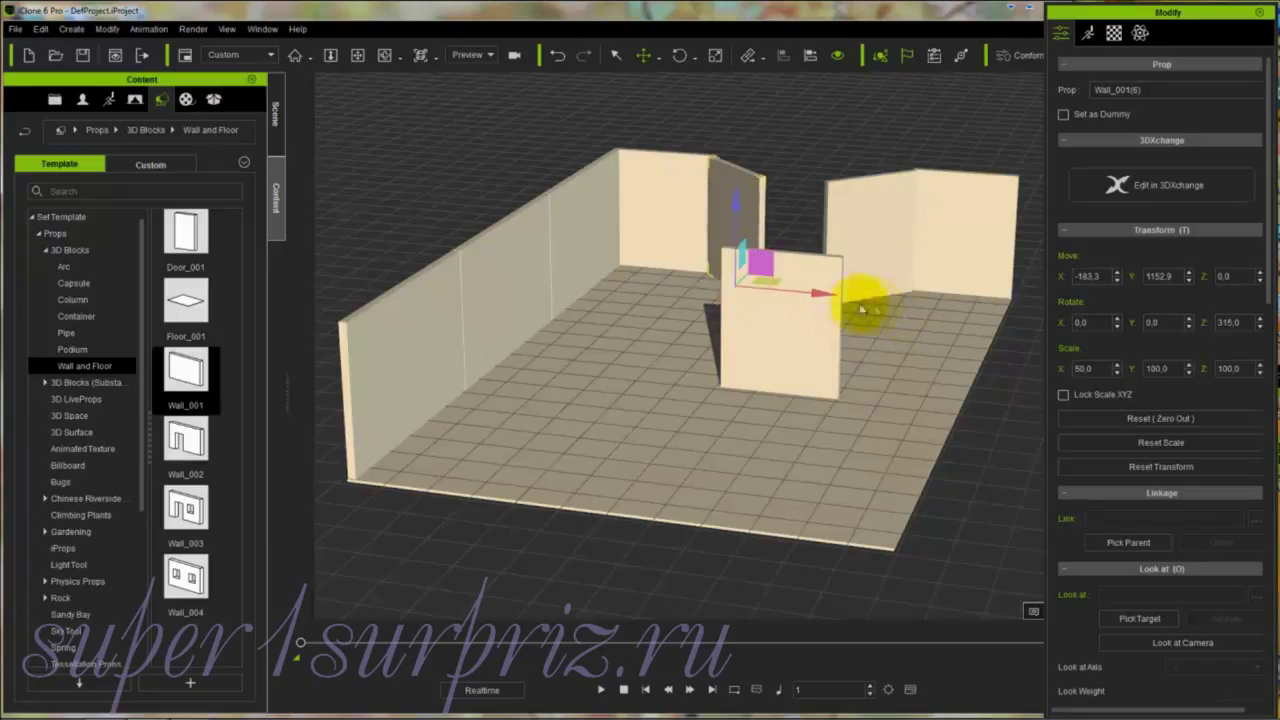
Step: Move the unrotated inner wall to about X 71.9, Y 1047.2, joining the front end of the -45-degree wall
left_click(800, 285)
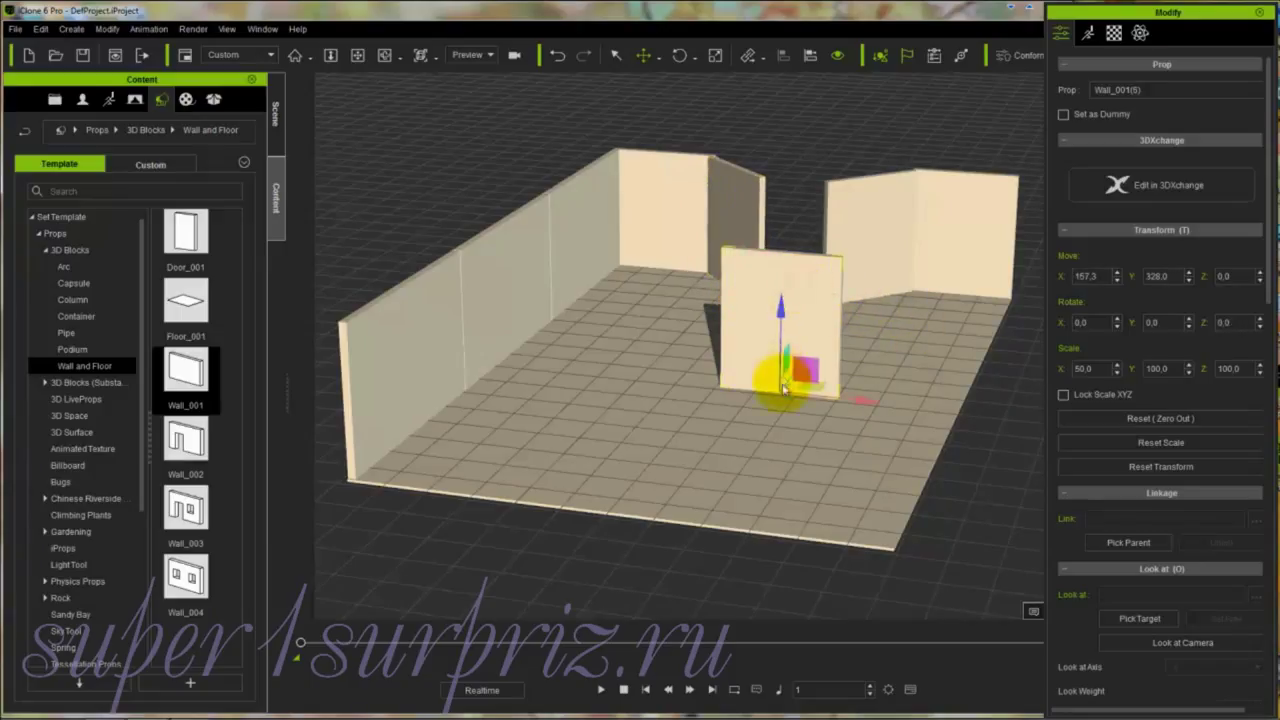
left_click_drag(786, 379, 808, 305)
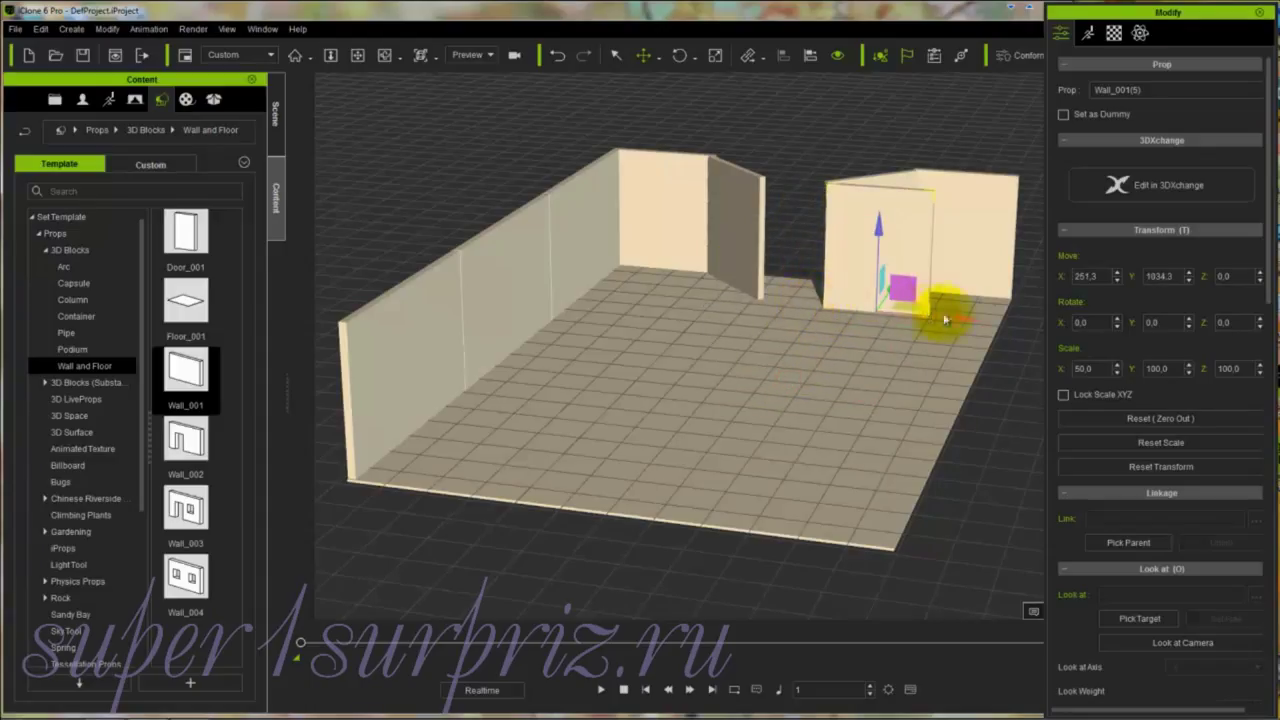
left_click_drag(960, 317, 907, 313)
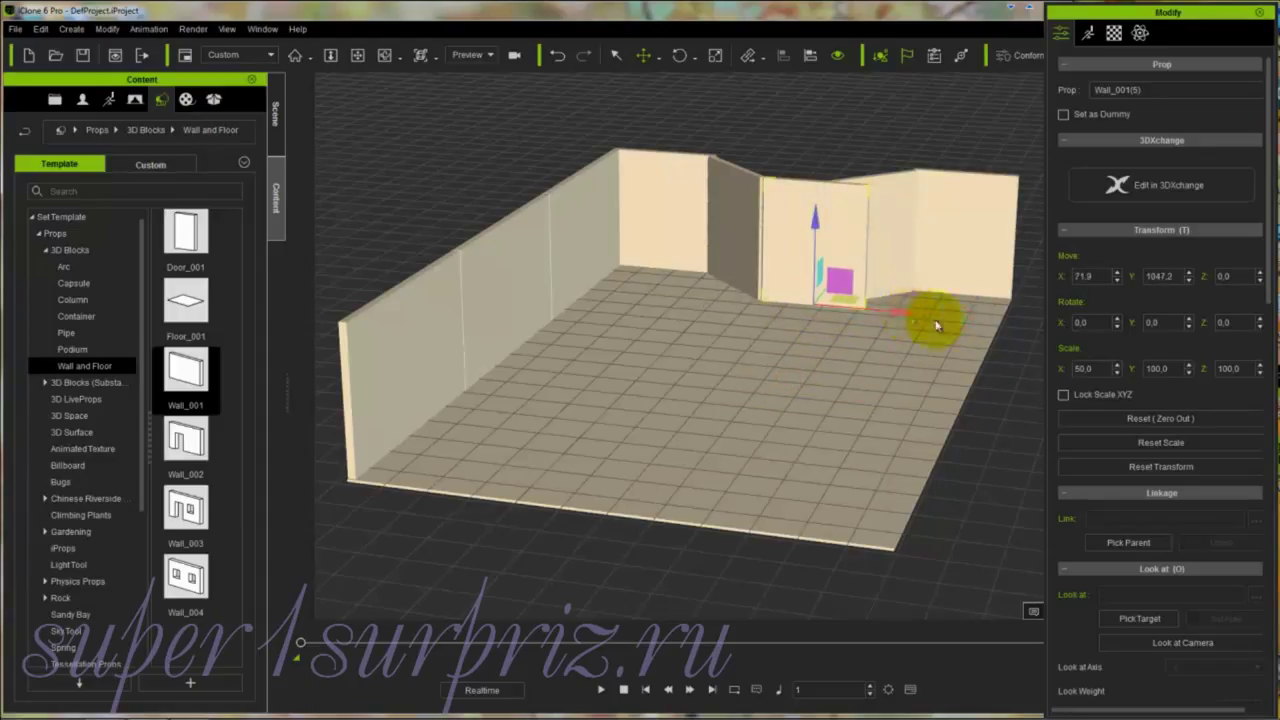
Step: Move the far back wall aside to about X 635.4, Y 1258.7 and the 45-degree wall to about X 314.2, Y 1147.6, meeting the middle wall
left_click(952, 258)
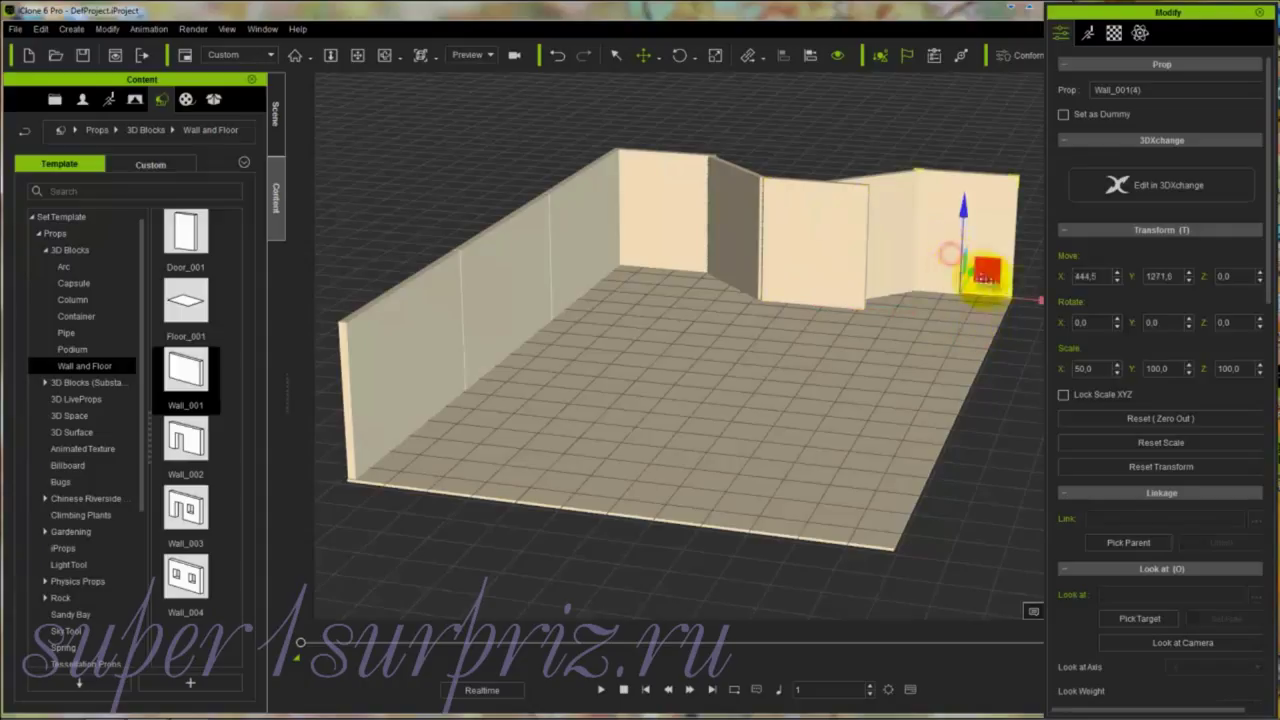
left_click_drag(1059, 301, 1109, 320)
left_click(893, 274)
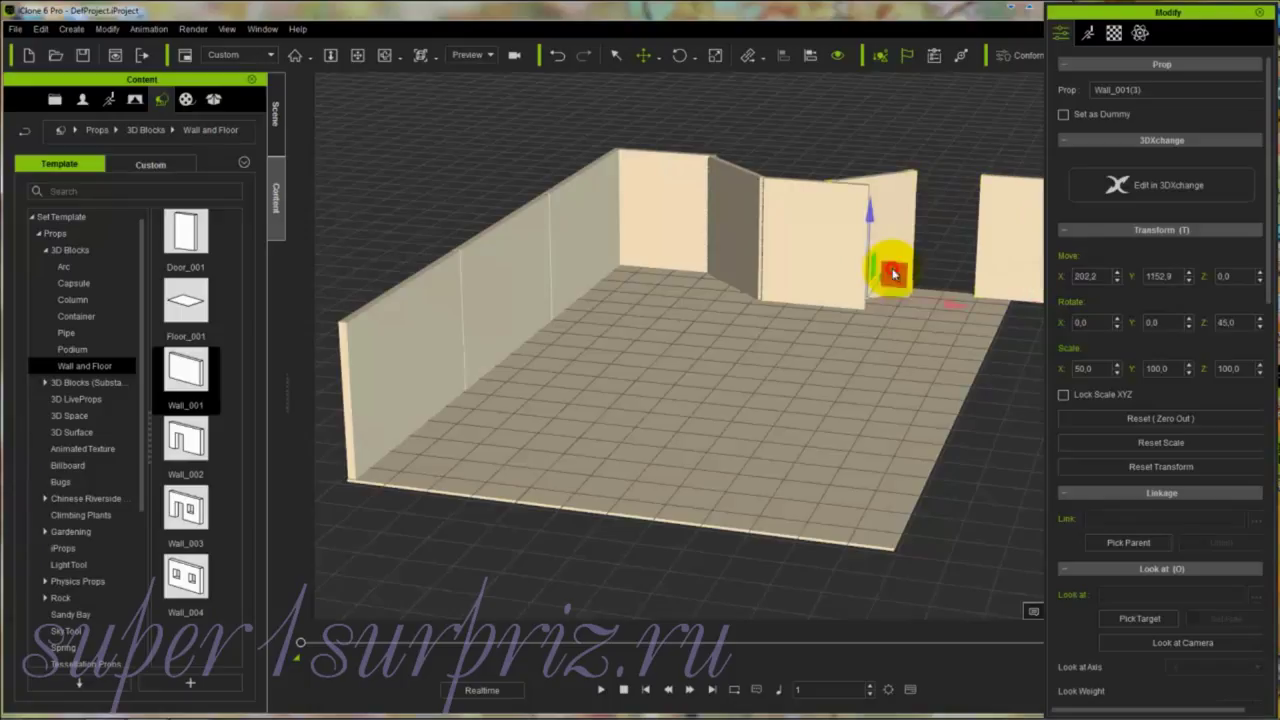
left_click_drag(943, 306, 972, 313)
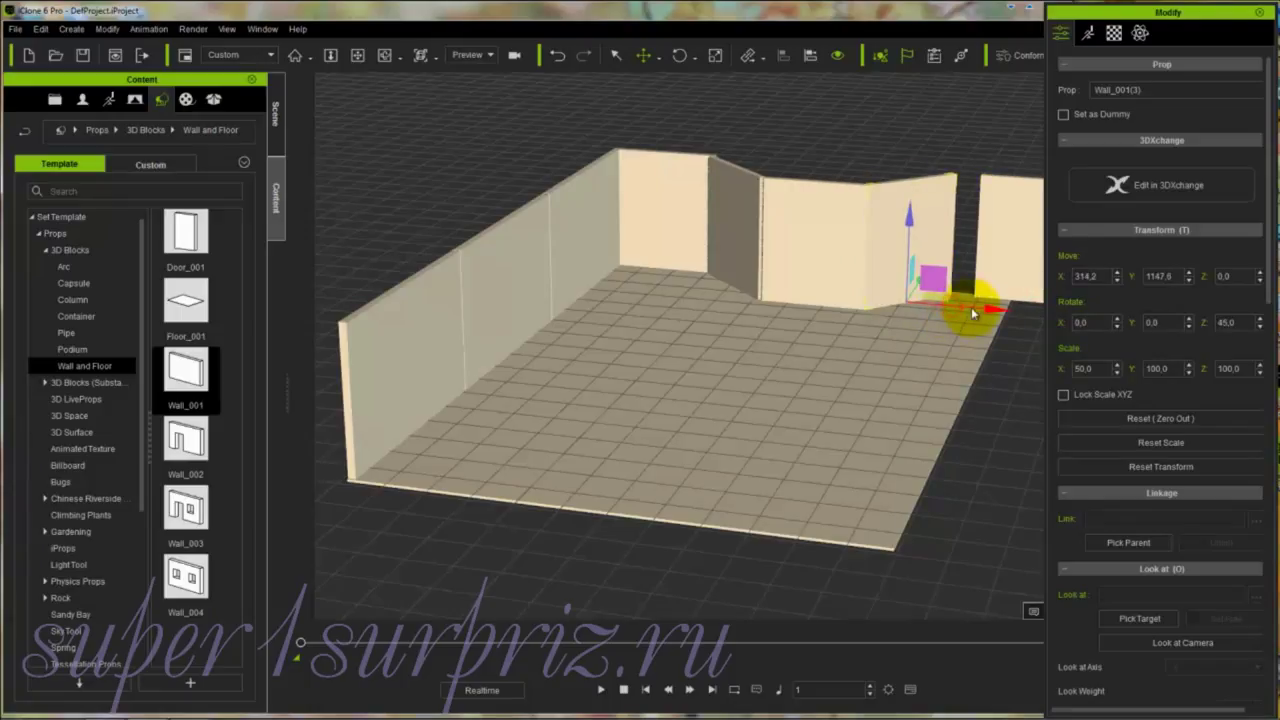
Step: Move the far back wall along X to about 569.5, closing the gap to the 45-degree wall
left_click(1003, 277)
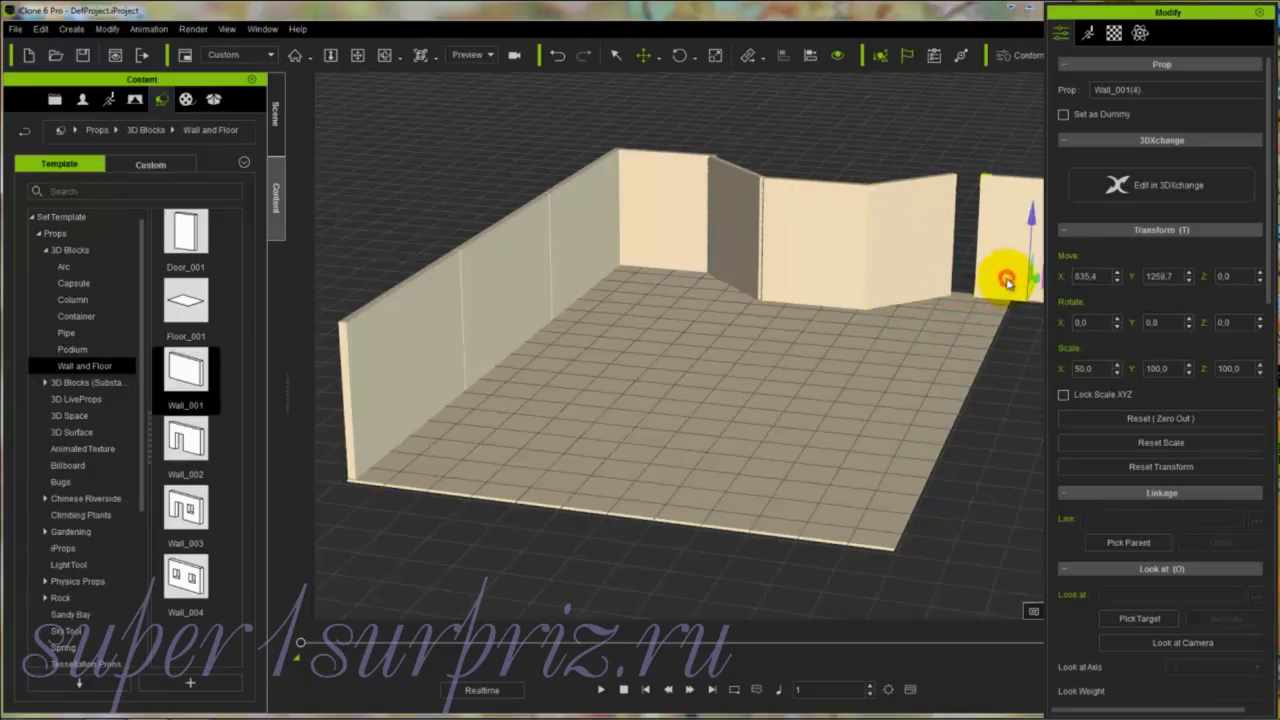
key("z")
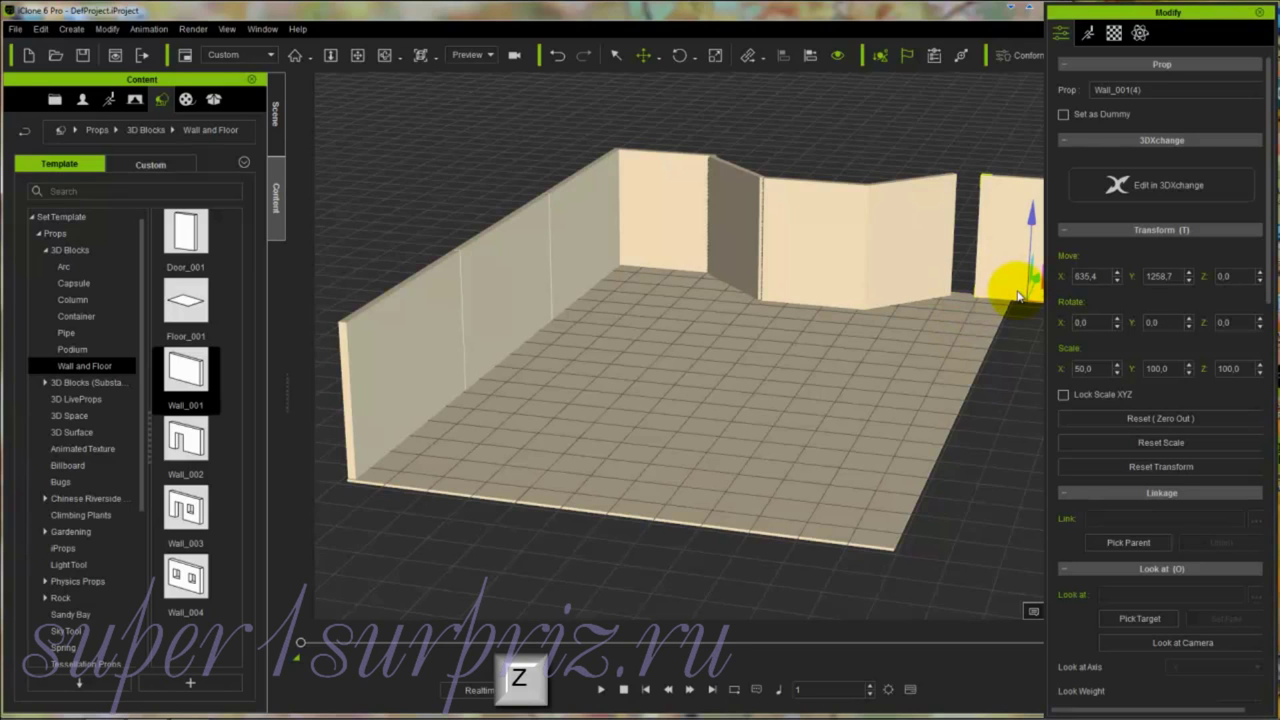
left_click_drag(857, 316, 814, 523)
left_click(1010, 295)
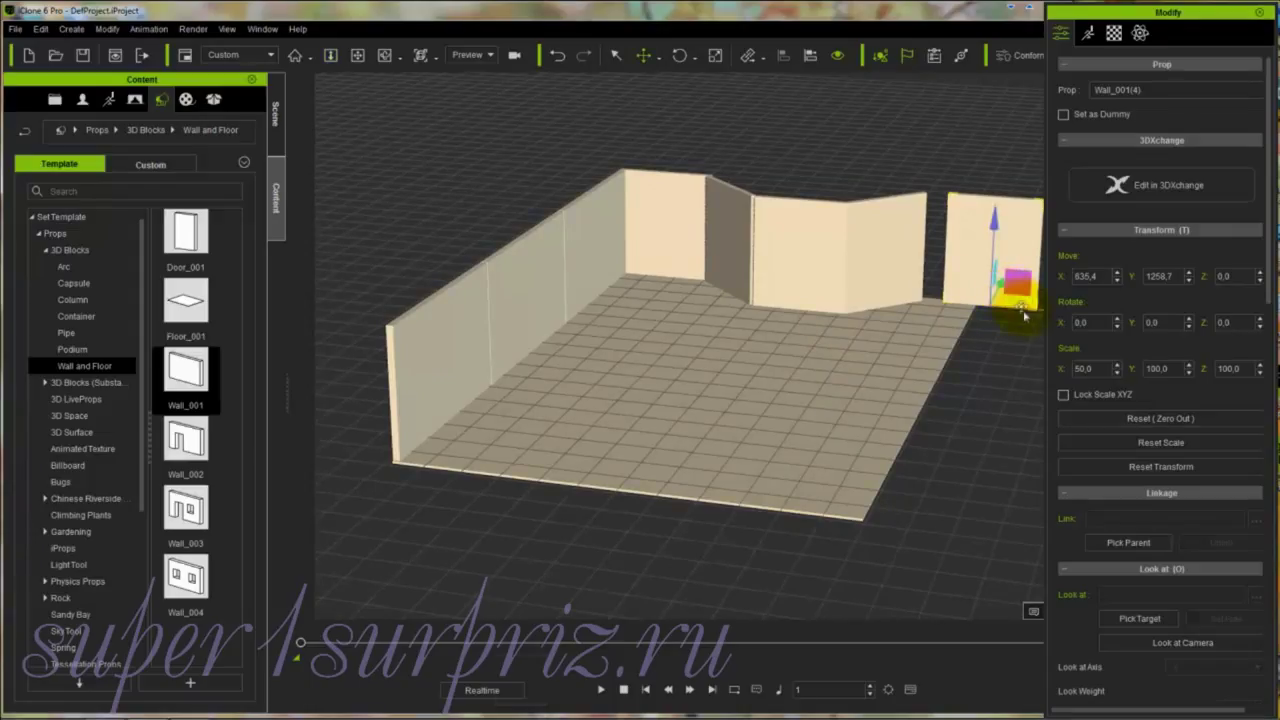
key("w")
left_click_drag(1026, 306, 1003, 298)
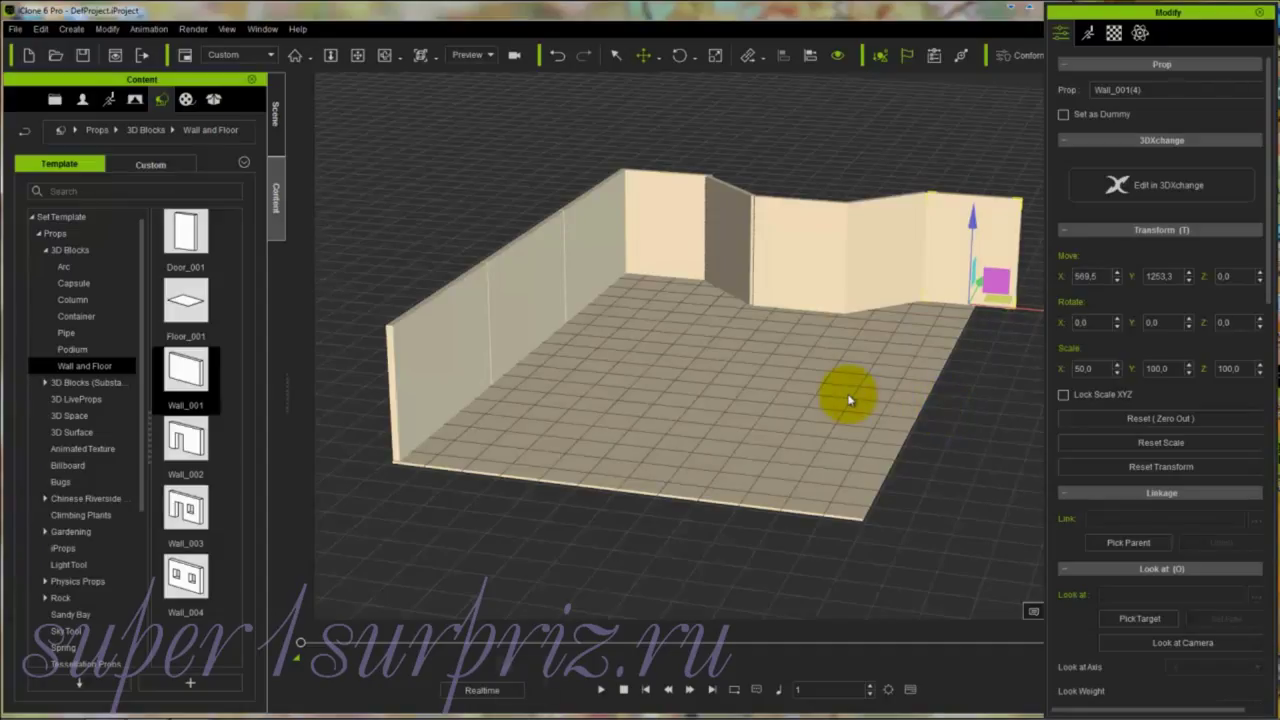
Step: Try to stretch the far back wall to an X scale of about 51.2 and undo the scaling
key("r")
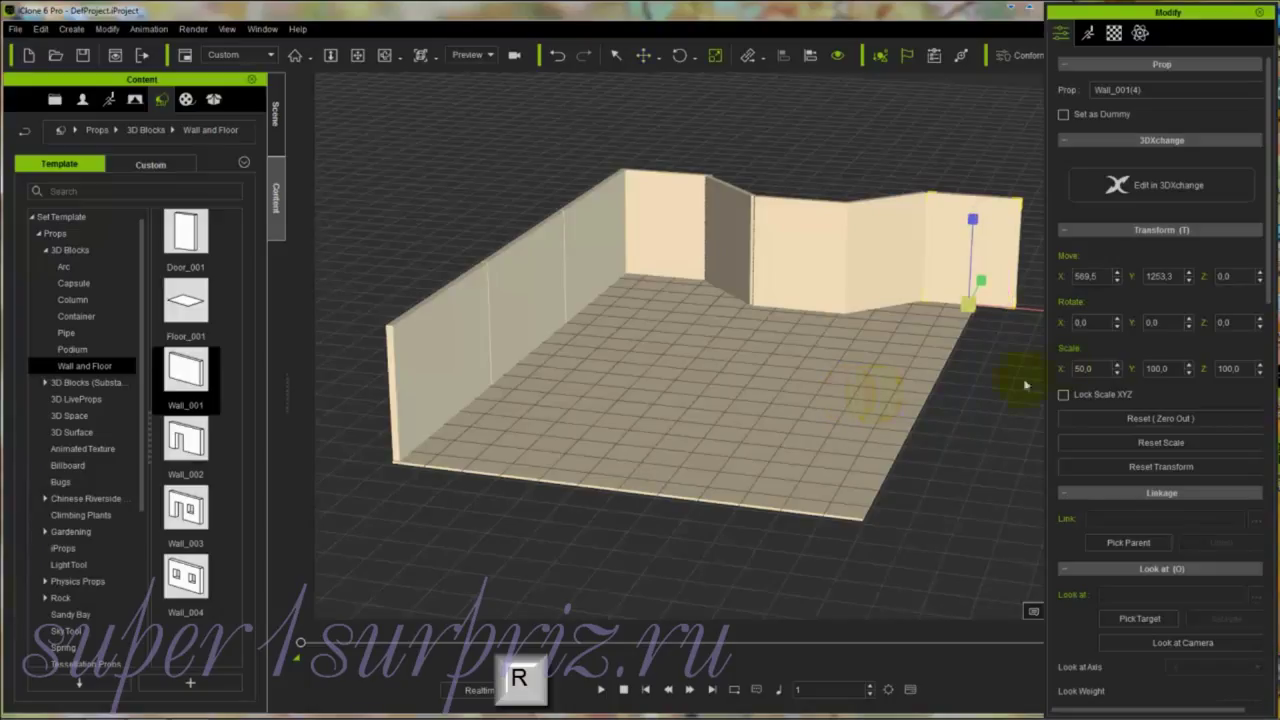
left_click_drag(1038, 314, 1045, 318)
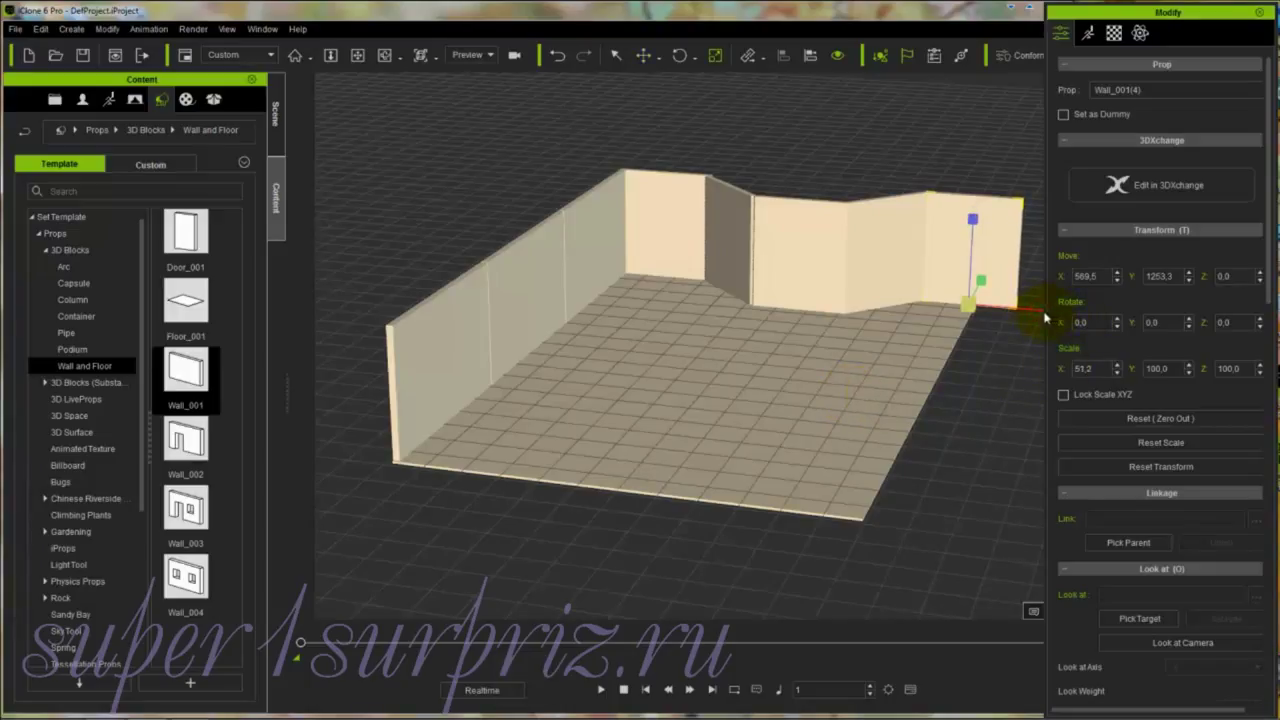
left_click(558, 55)
Step: Scale the floor to about 109.9 in X and move it to about X 58.6, Y 409.0, reaching under the far back wall's end
left_click(860, 437)
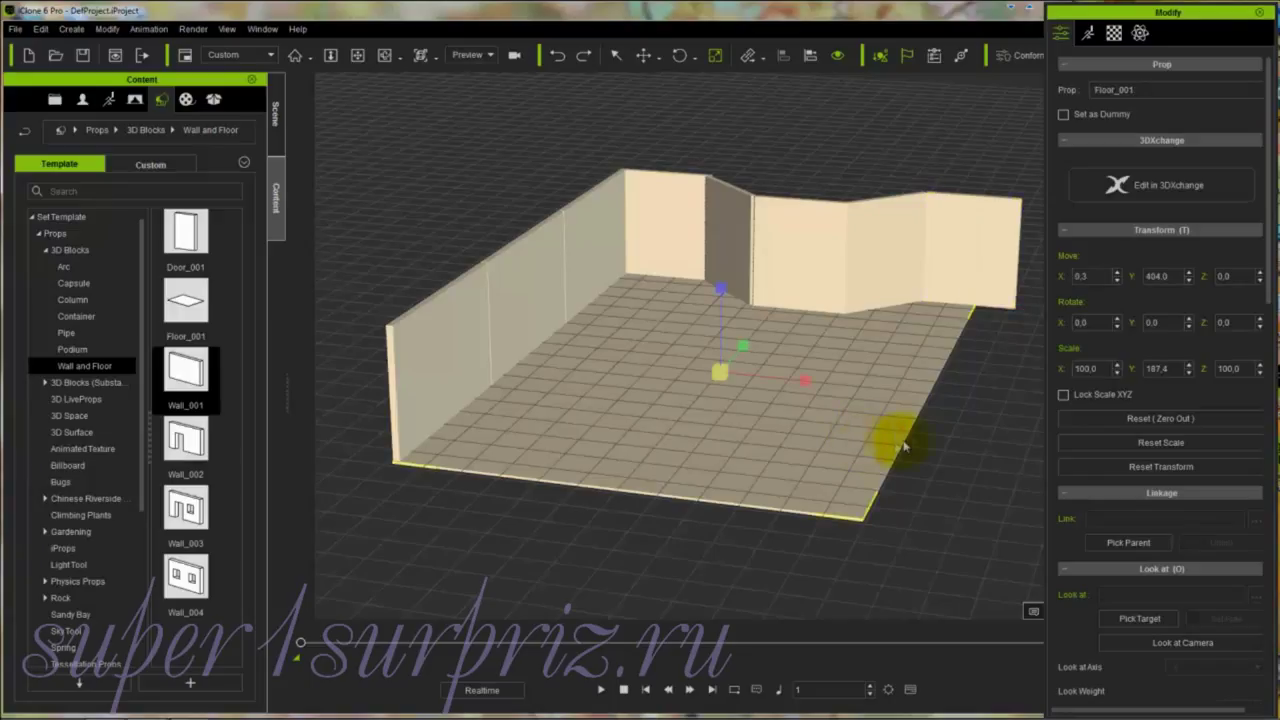
mouse_move(804, 378)
left_mouse_down()
mouse_move(775, 382)
mouse_move(789, 377)
left_mouse_up()
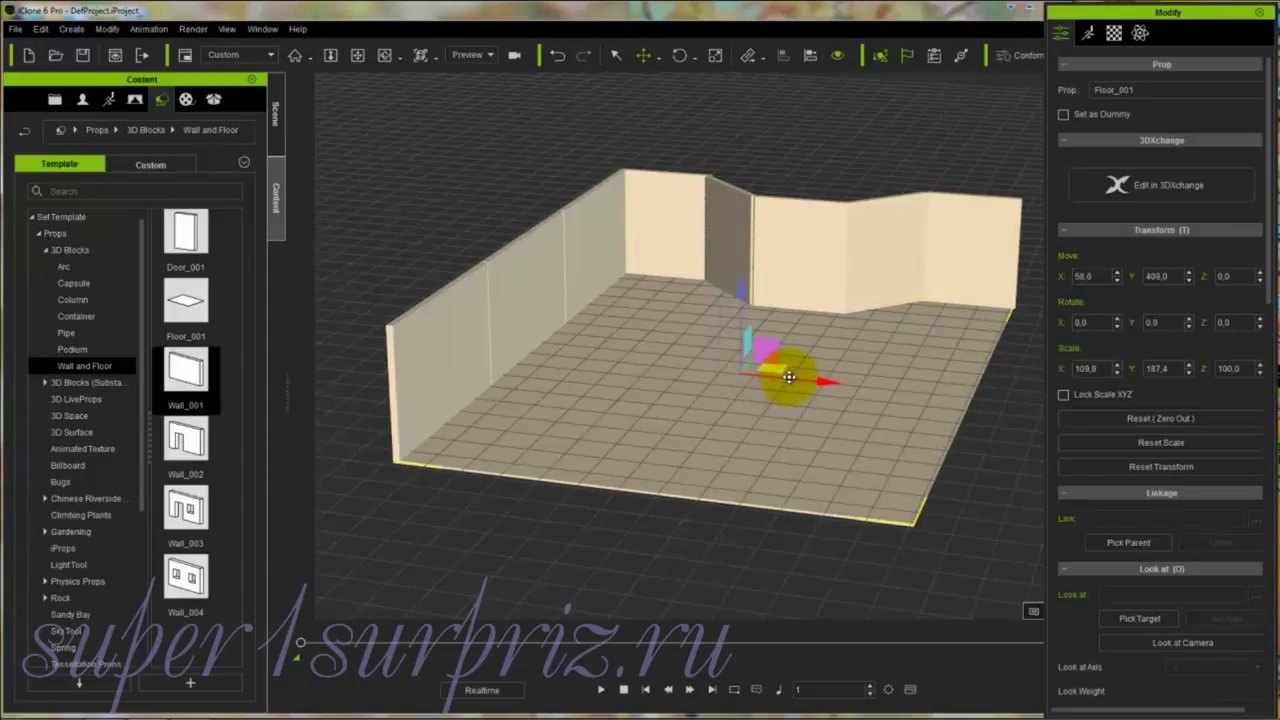
Step: In the top view, move the -45-degree wall along Y to about 1171.2, lining it up with the back wall's end
left_click(434, 58)
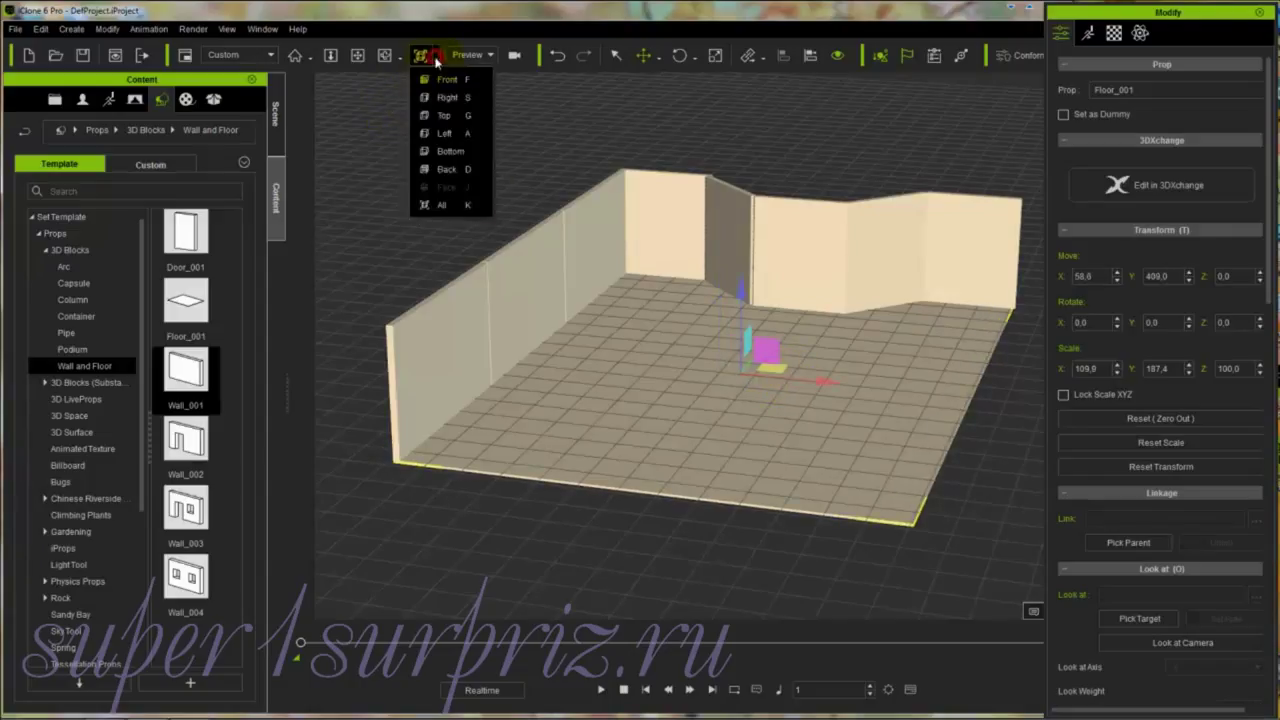
left_click(443, 115)
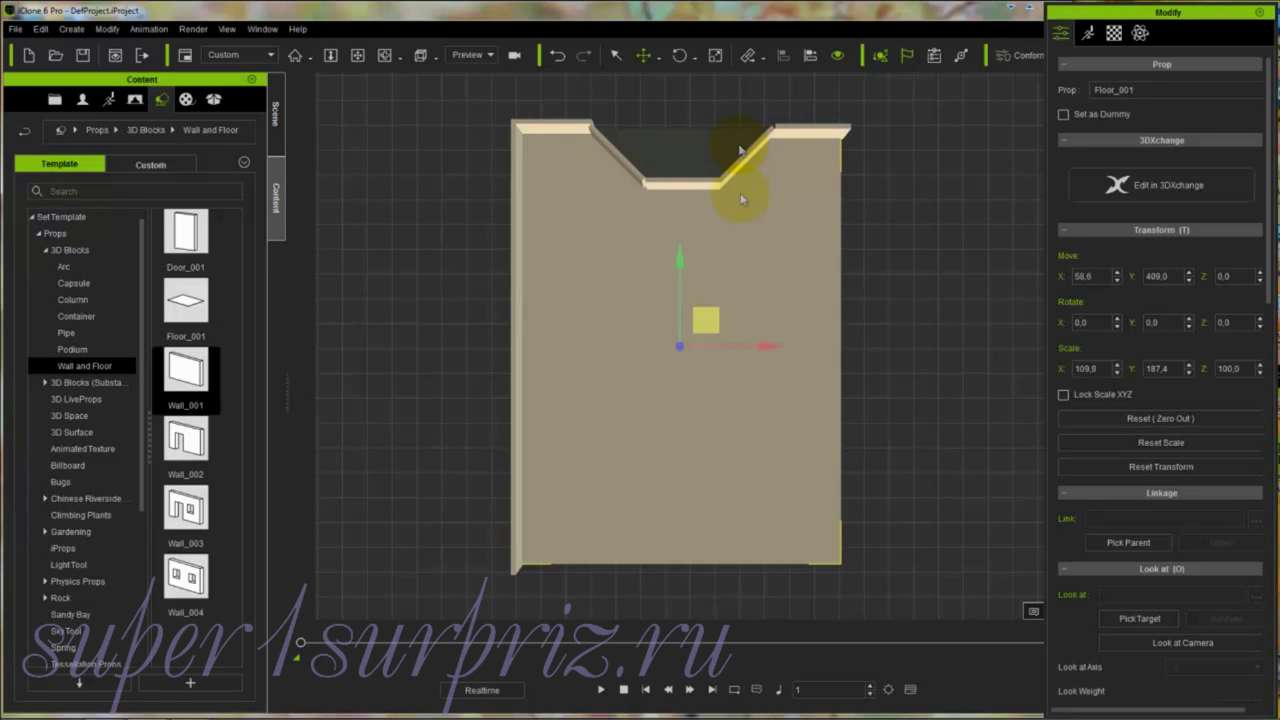
key("z")
left_click_drag(763, 294, 794, 340)
key("x")
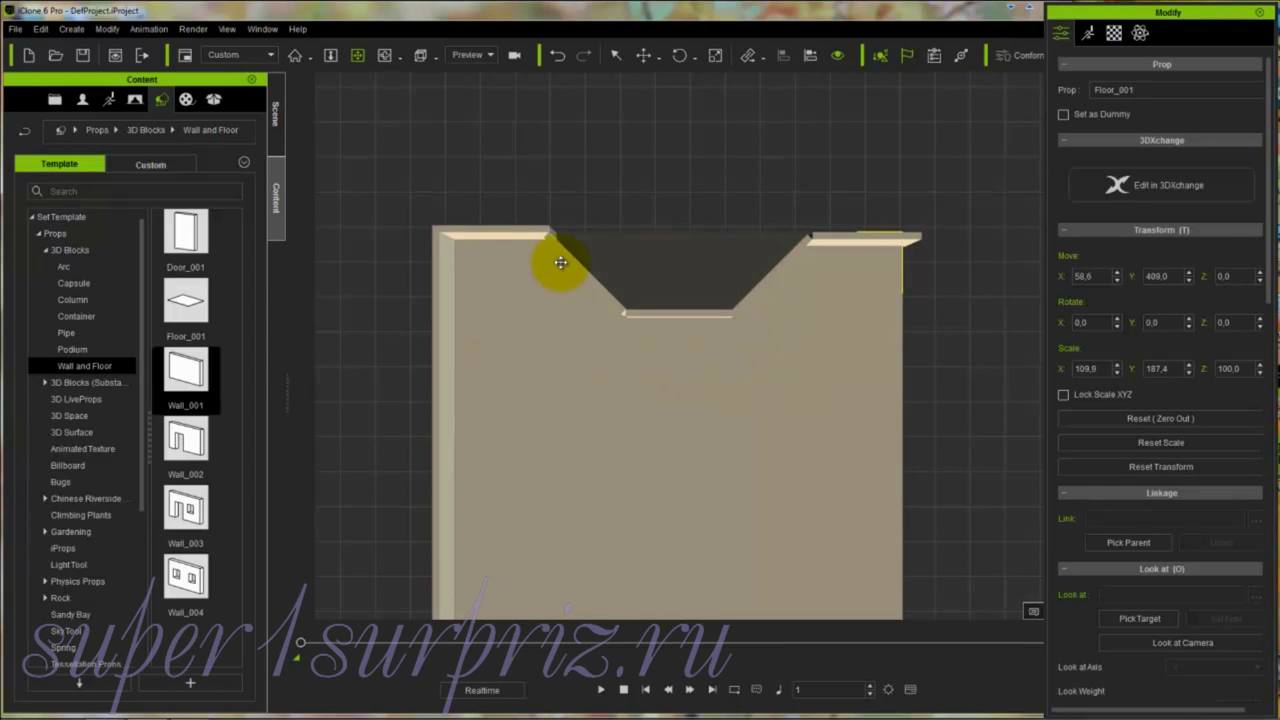
key("w")
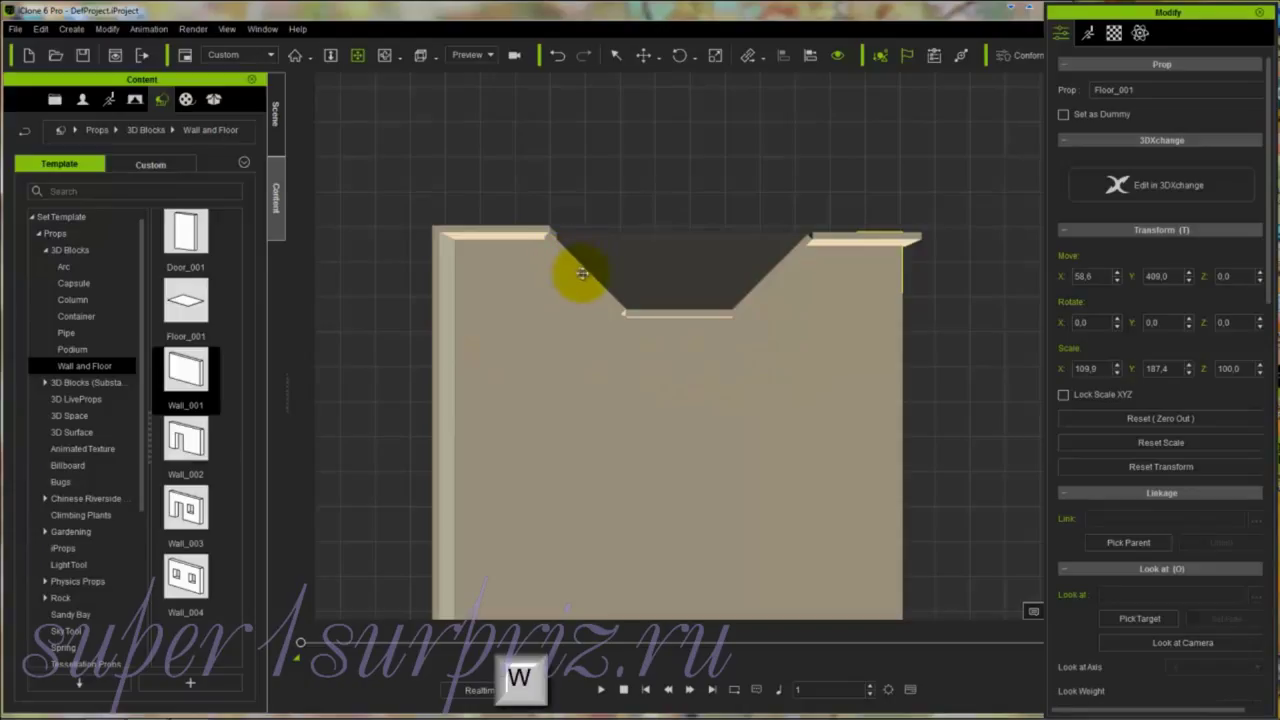
left_click(584, 273)
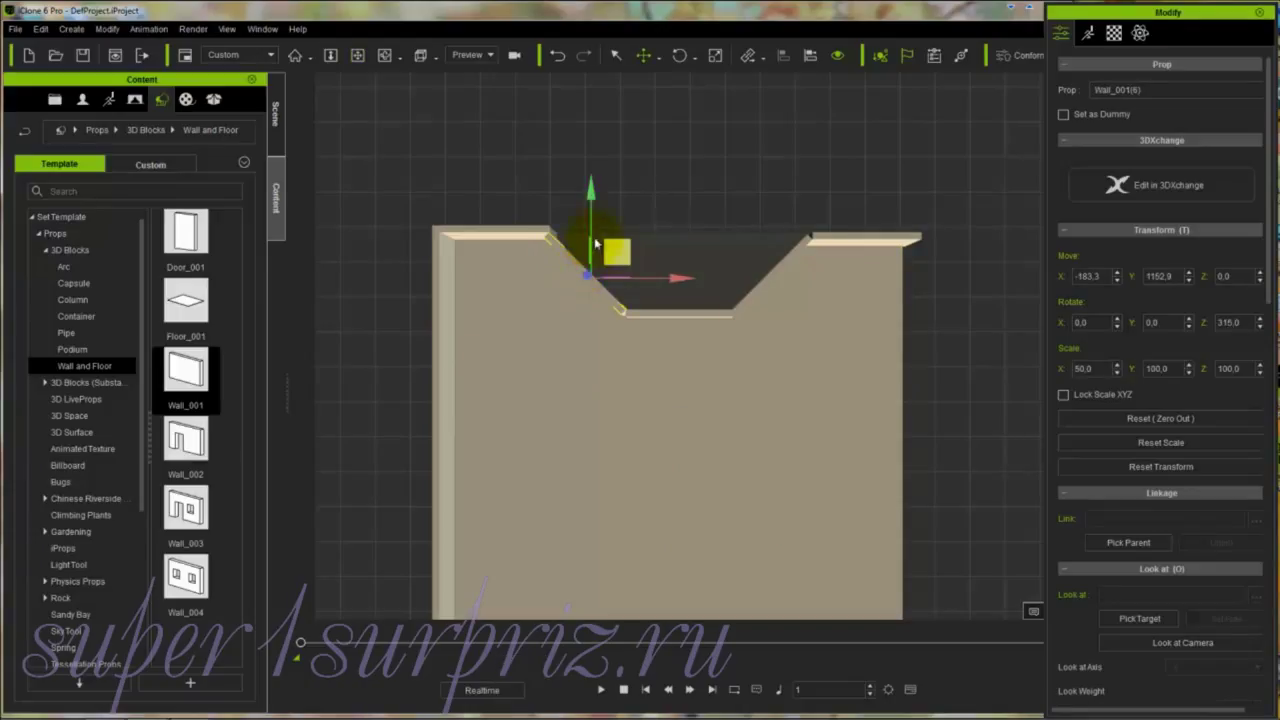
left_click_drag(593, 190, 592, 183)
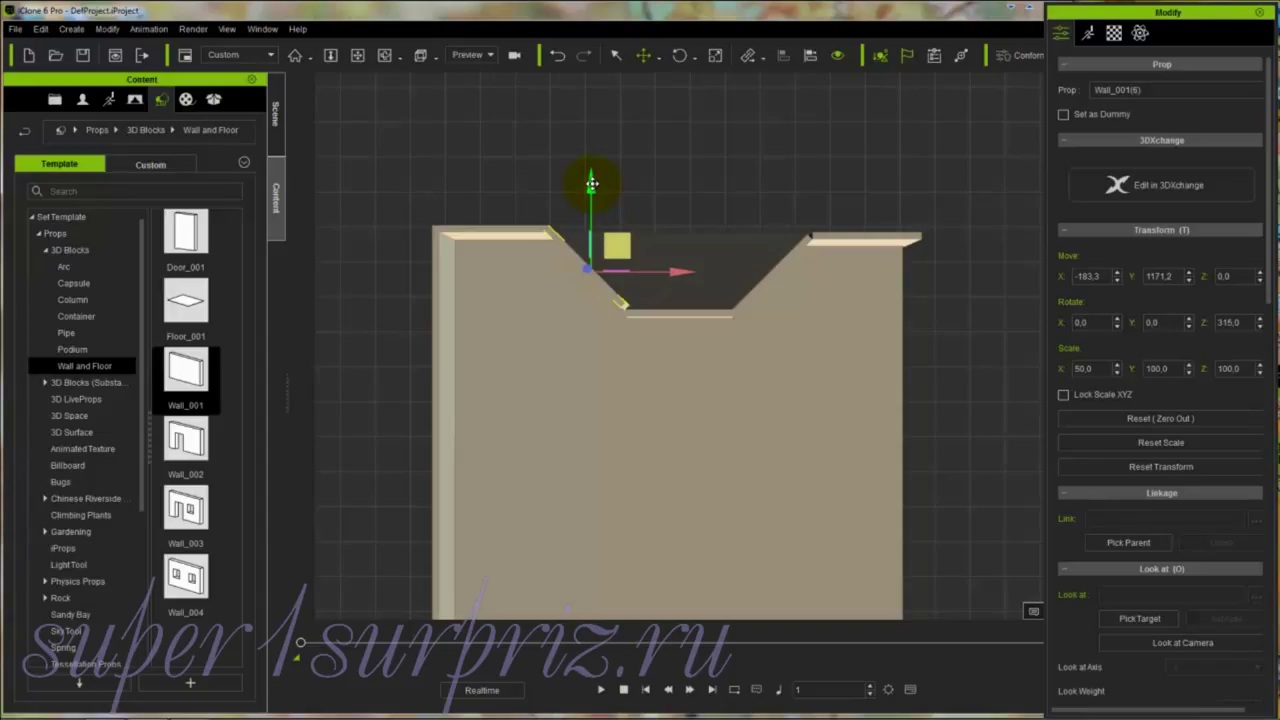
Step: Move the recess's middle wall to about X 59.0, Y 1070.8, aligning it with the front end of the -45-degree wall
left_click(659, 320)
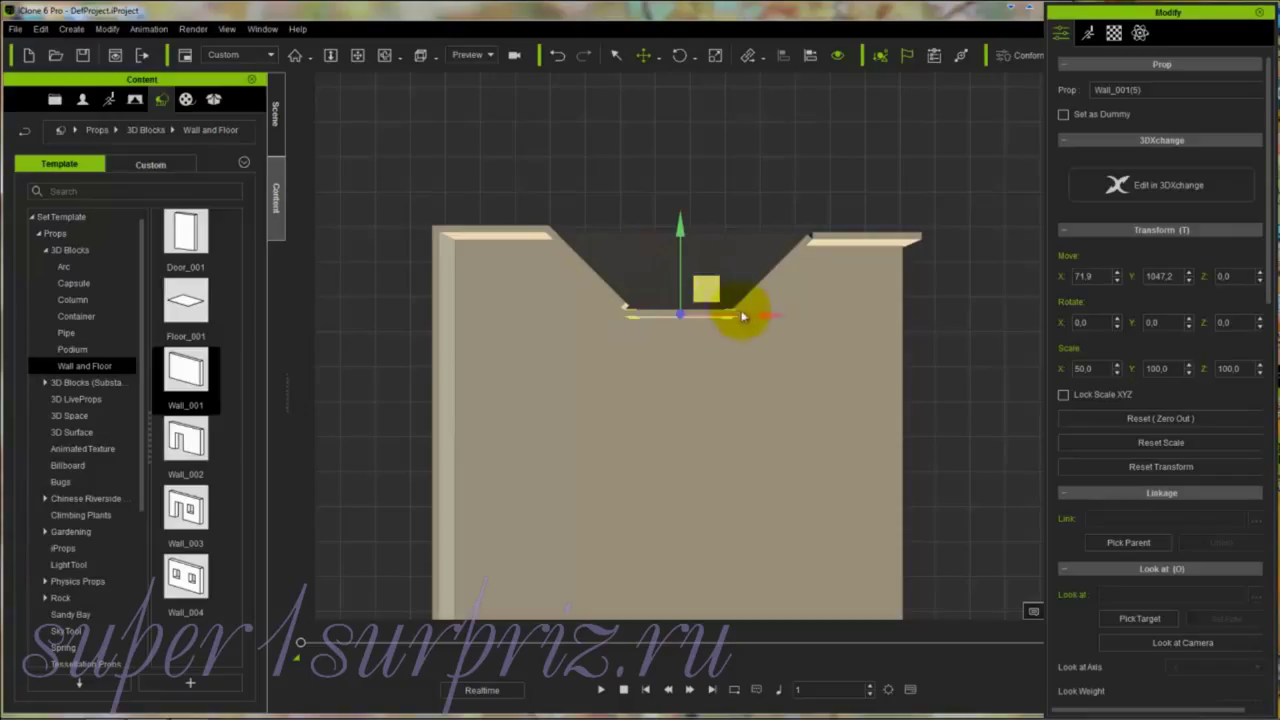
left_click_drag(743, 317, 757, 315)
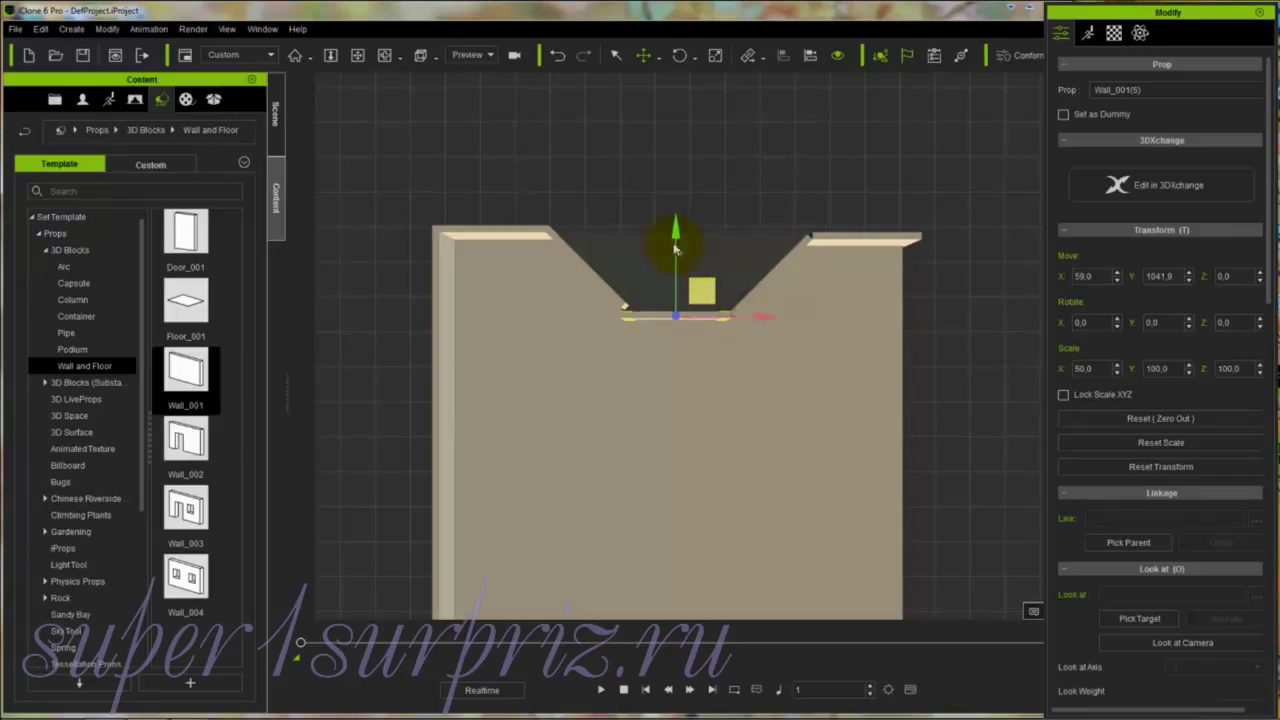
left_click_drag(675, 237, 677, 224)
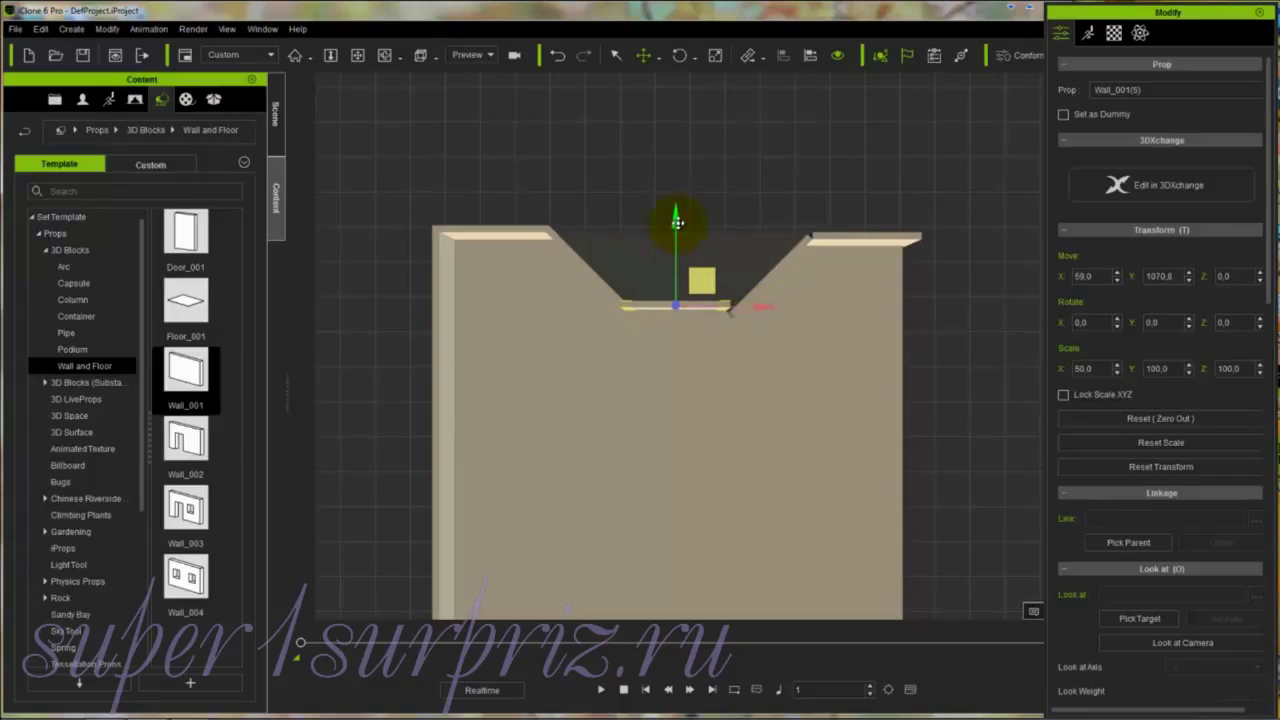
Step: Move the 45-degree wall to about X 301.3, Y 1171.2 and the far back wall to about X 543.6, Y 1271.6, closing their joints
left_click(779, 272)
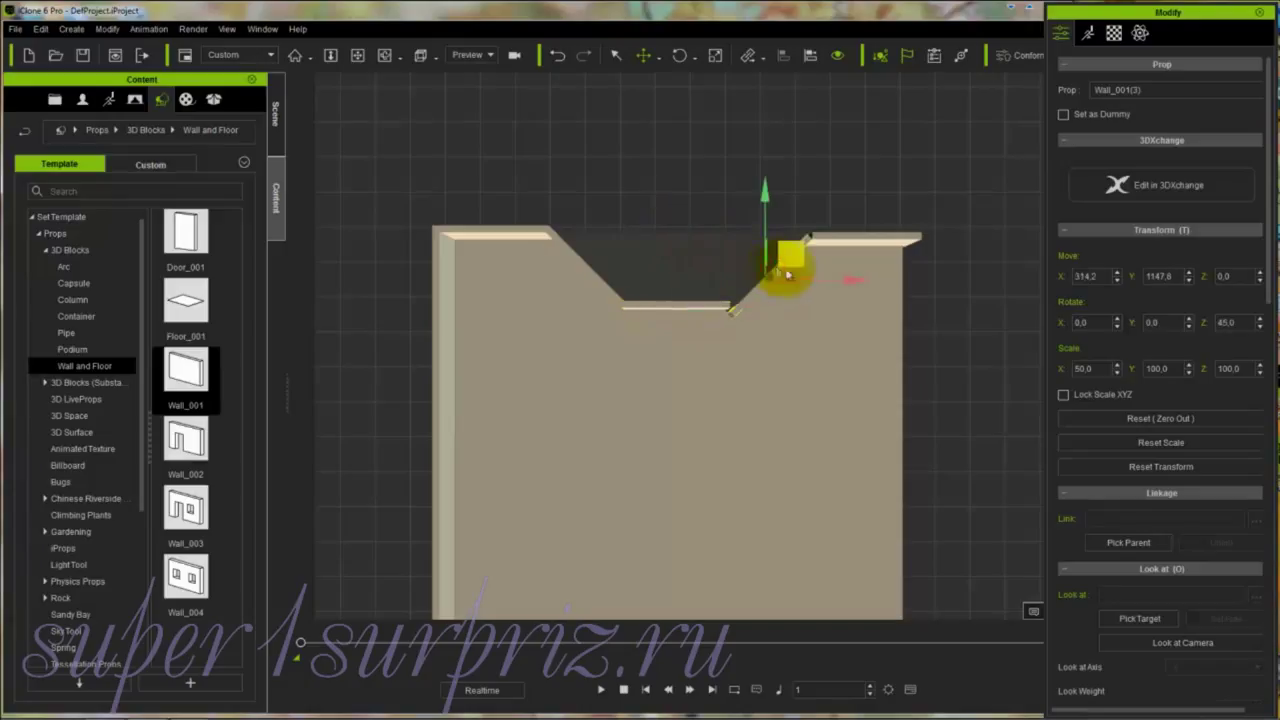
left_click_drag(851, 281, 844, 284)
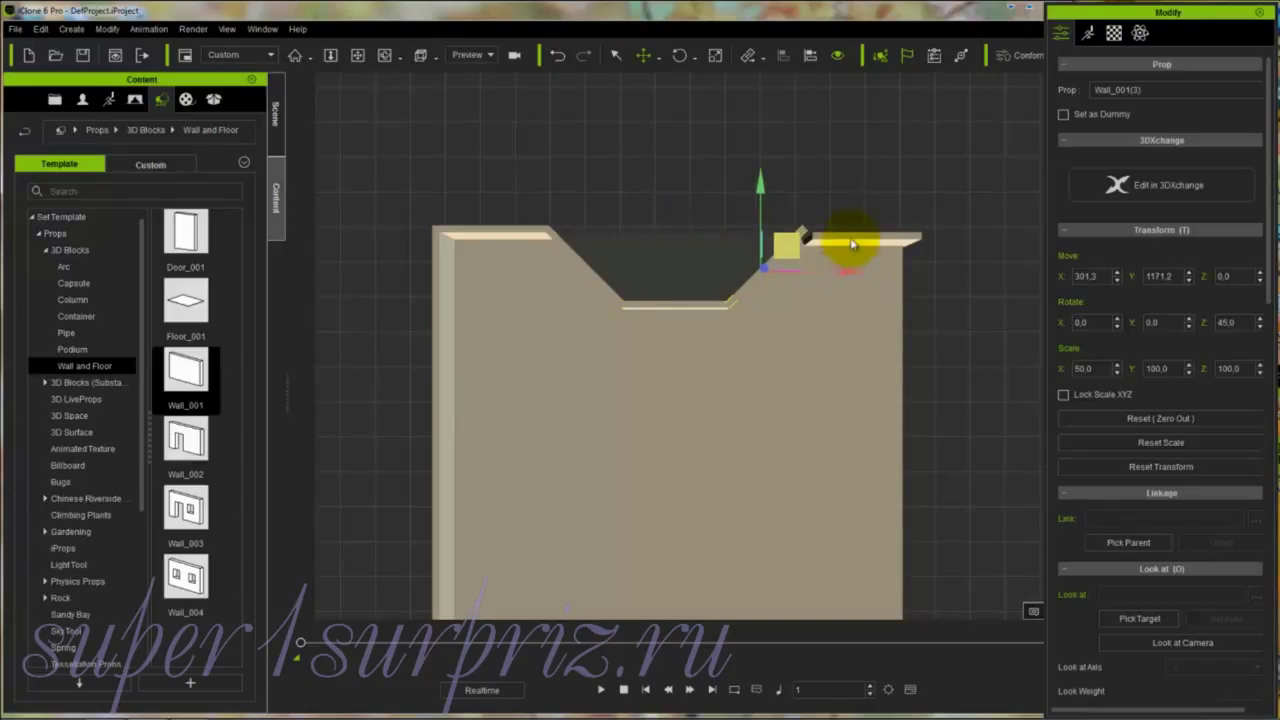
left_click(851, 245)
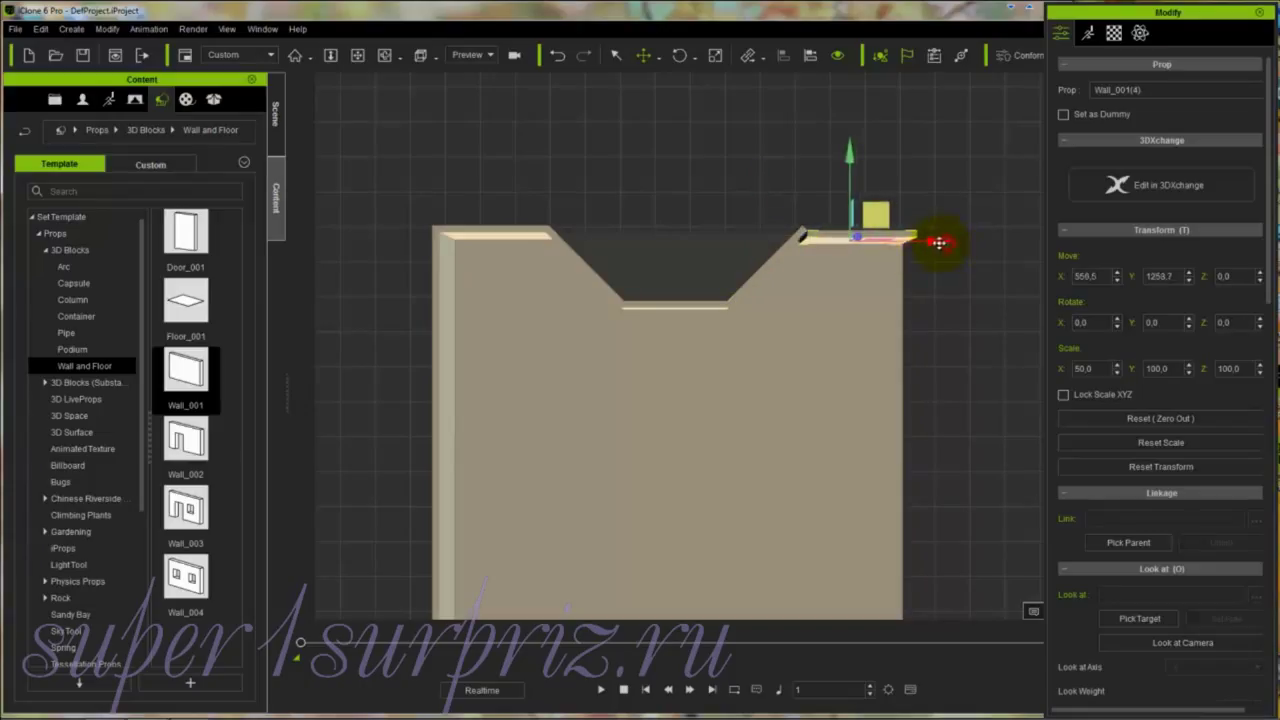
left_click_drag(940, 243, 936, 249)
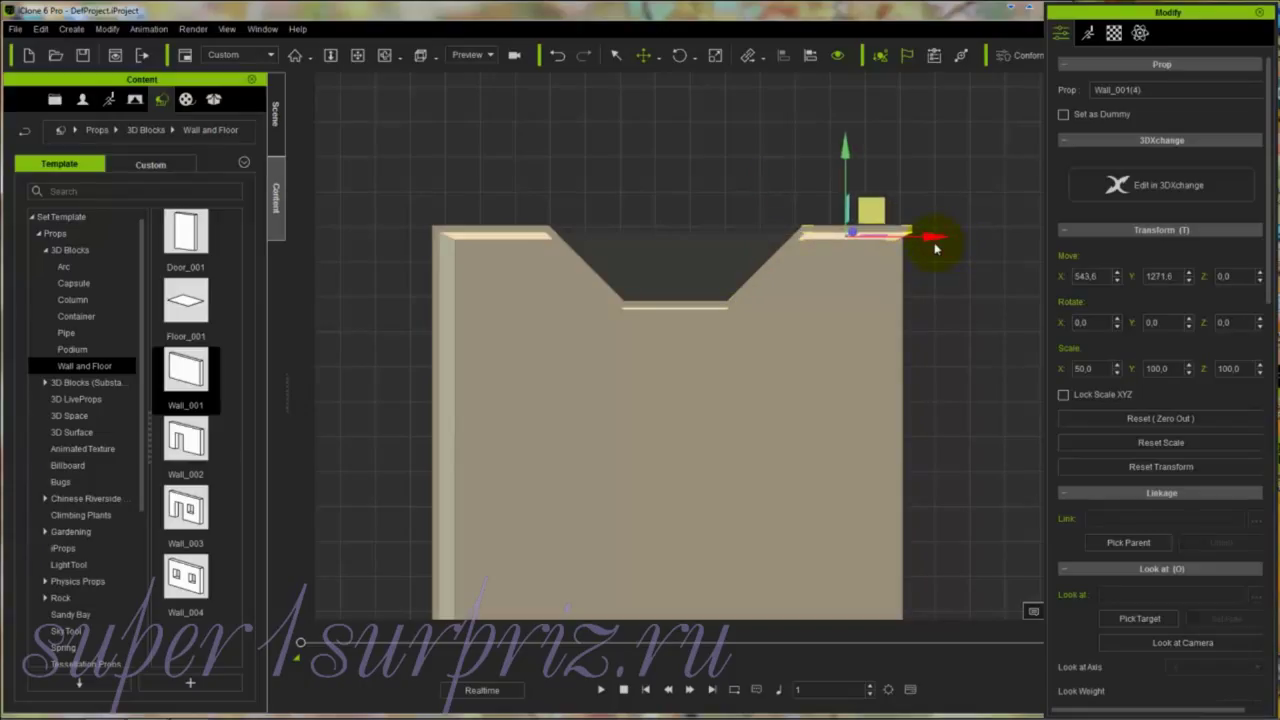
Step: Narrow the floor to an X scale of about 107.7
left_click(866, 347)
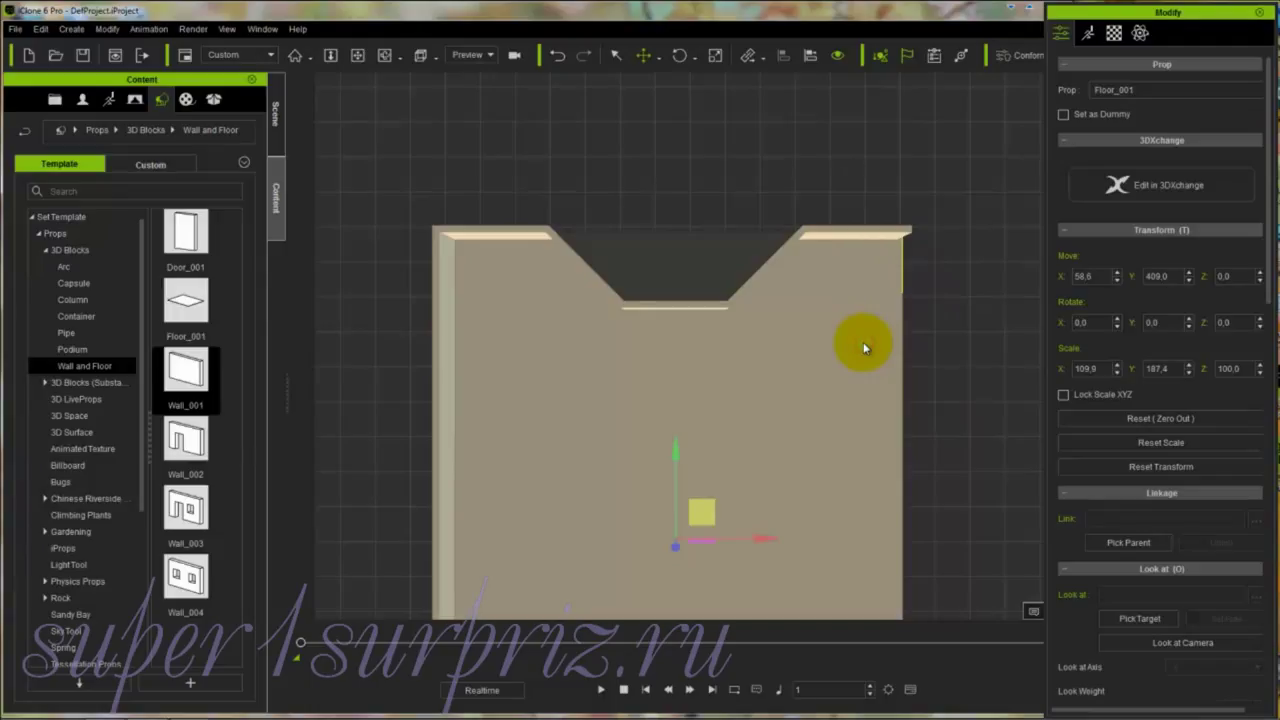
key("r")
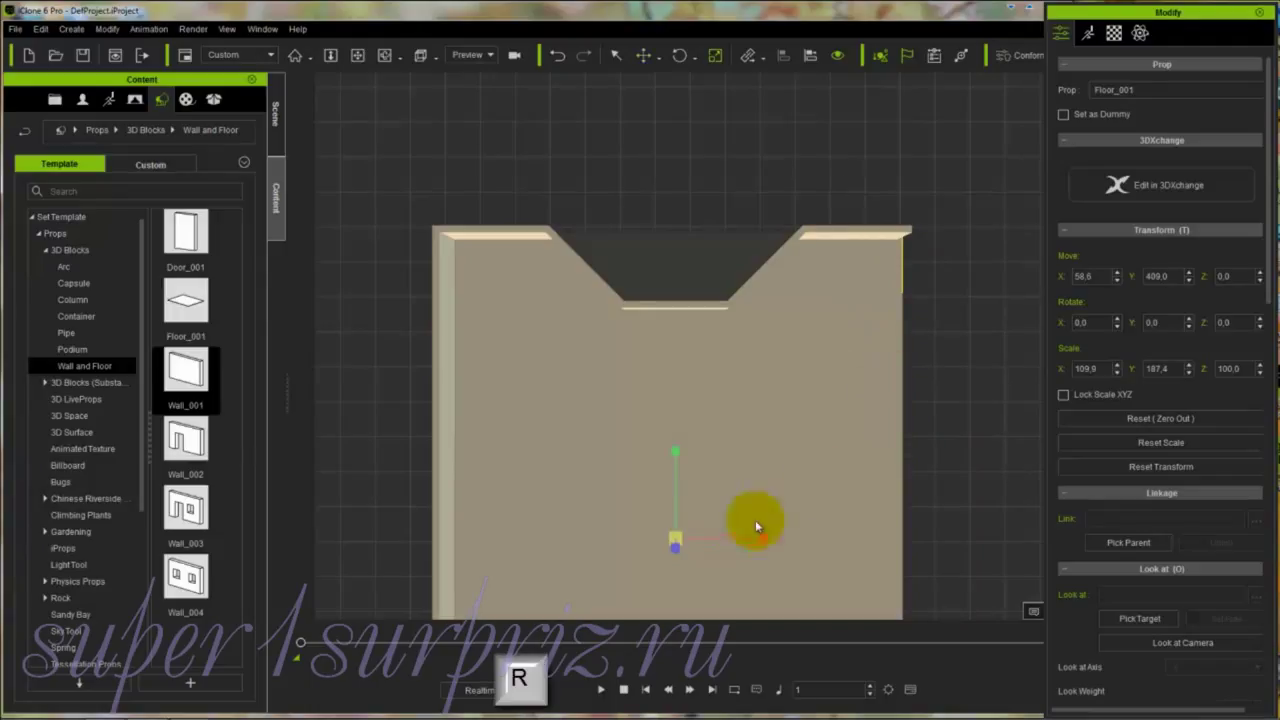
left_click_drag(764, 539, 762, 539)
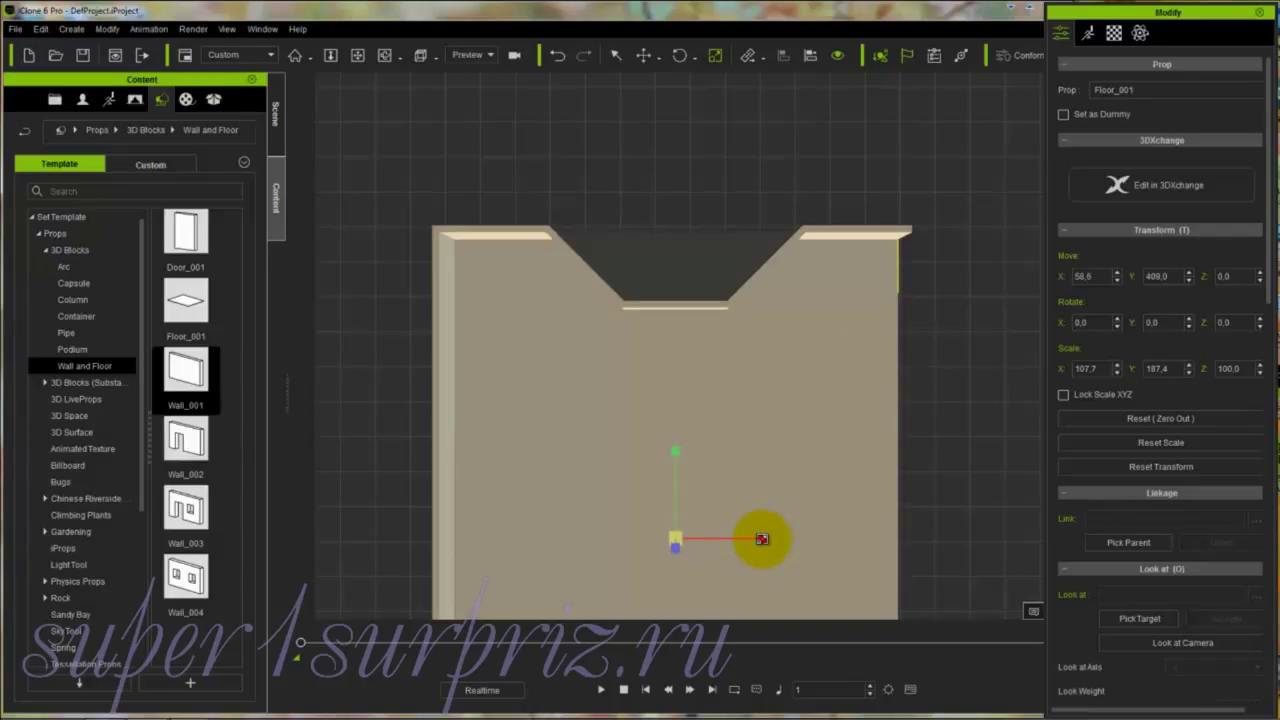
Step: Add a plain Wall_001 prop to the scene and rotate it 90 degrees about Z
left_click(436, 57)
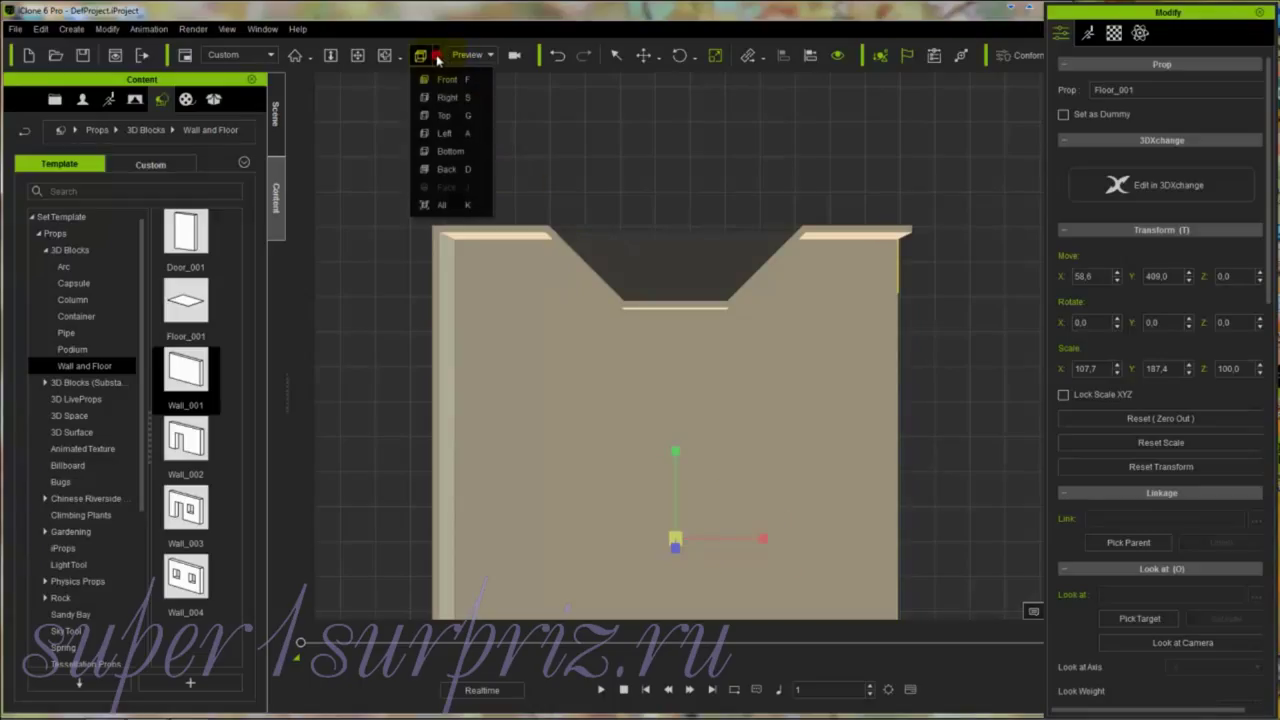
left_click(443, 205)
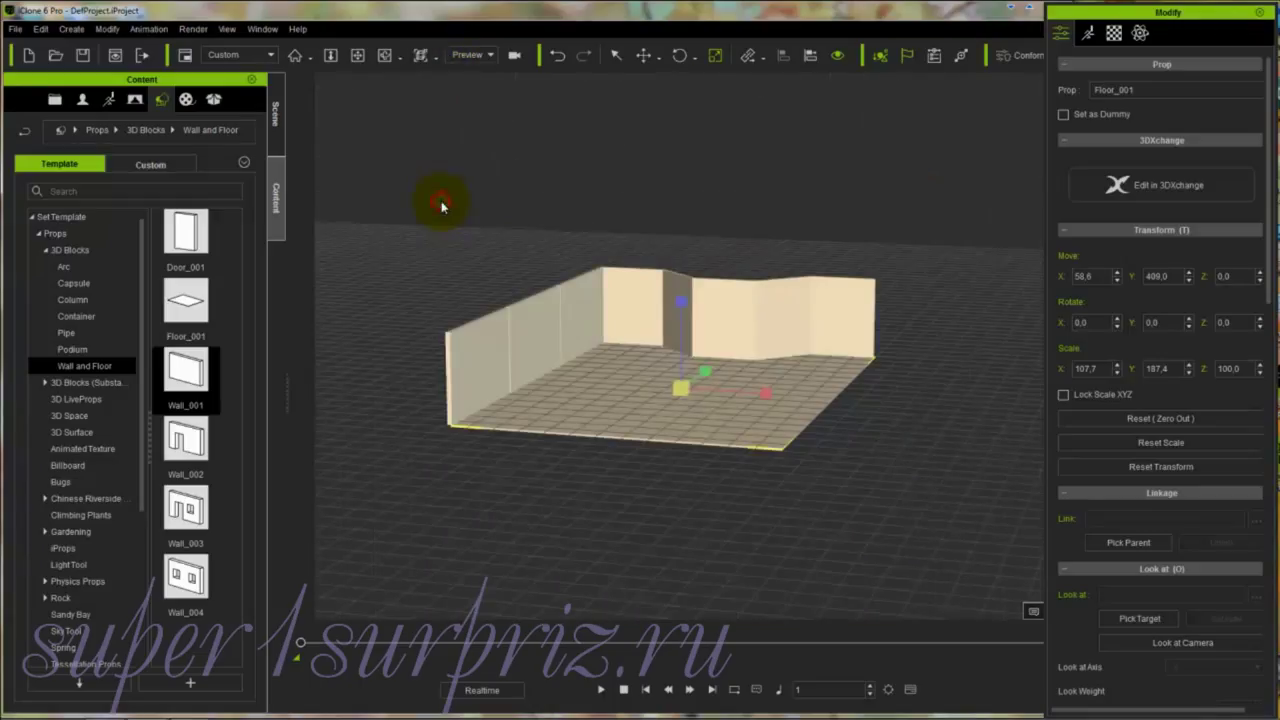
key("z")
left_click_drag(761, 424, 768, 420)
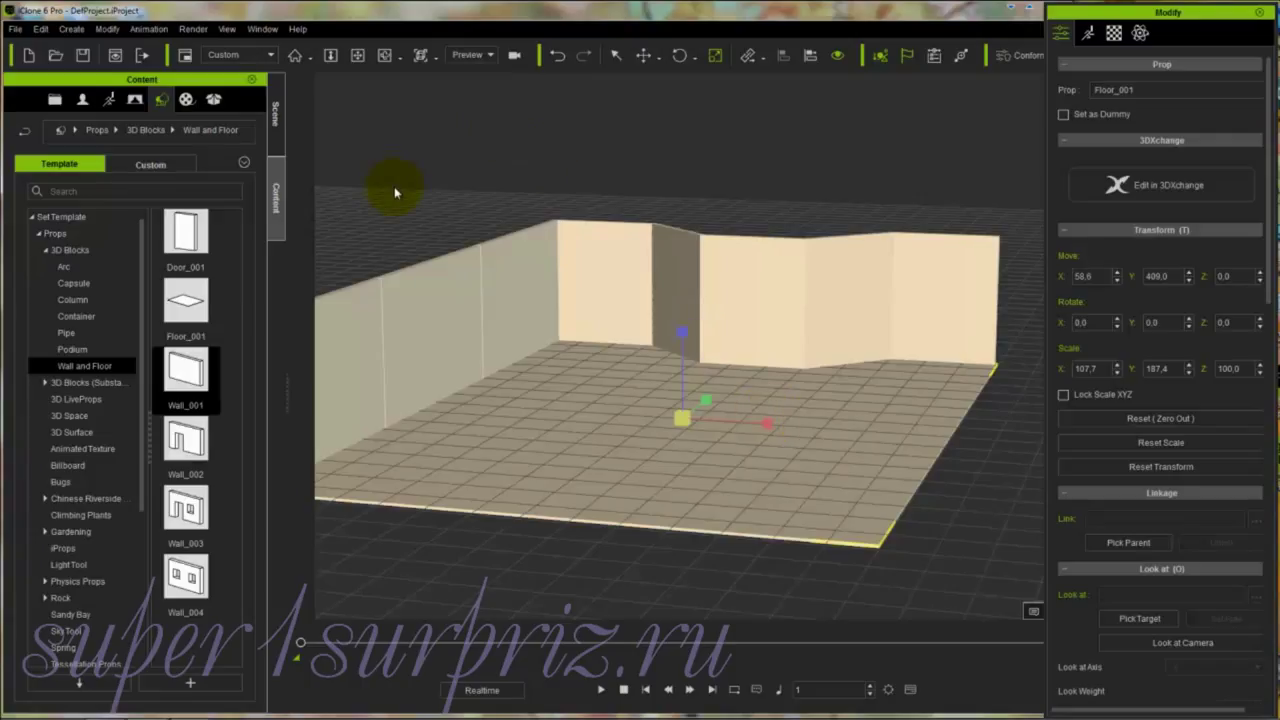
double_click(184, 381)
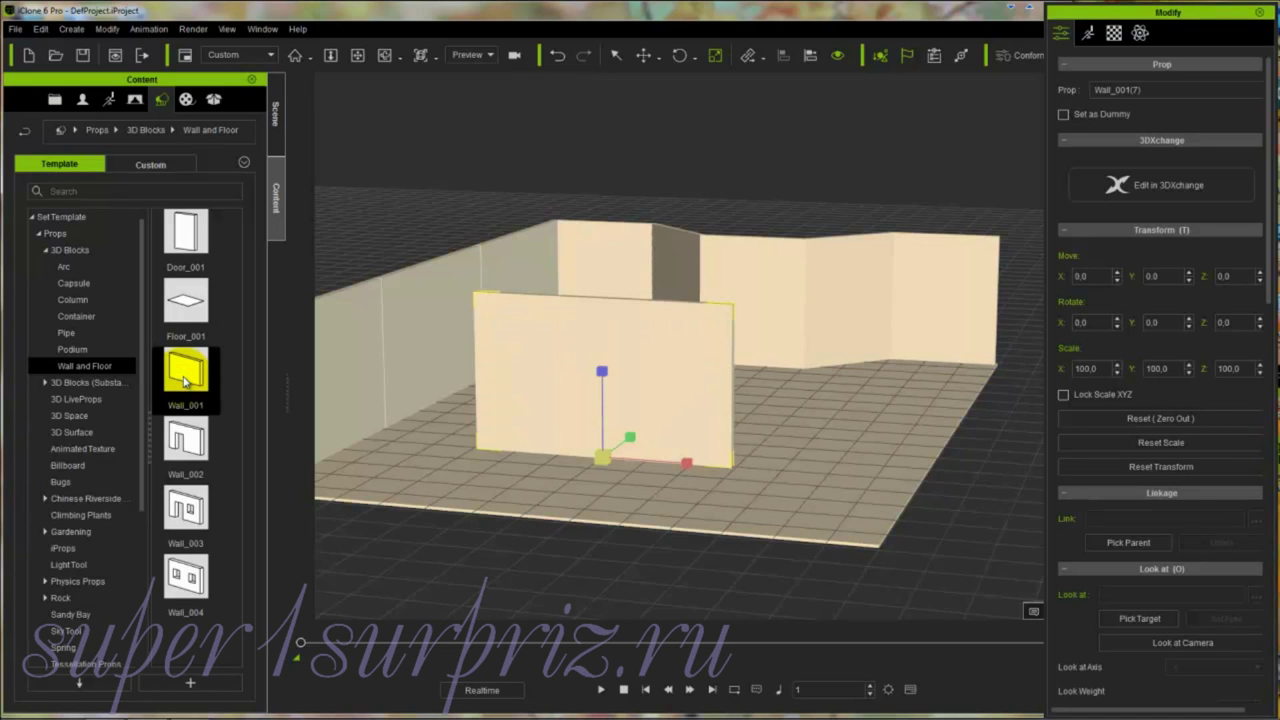
left_click(1224, 322)
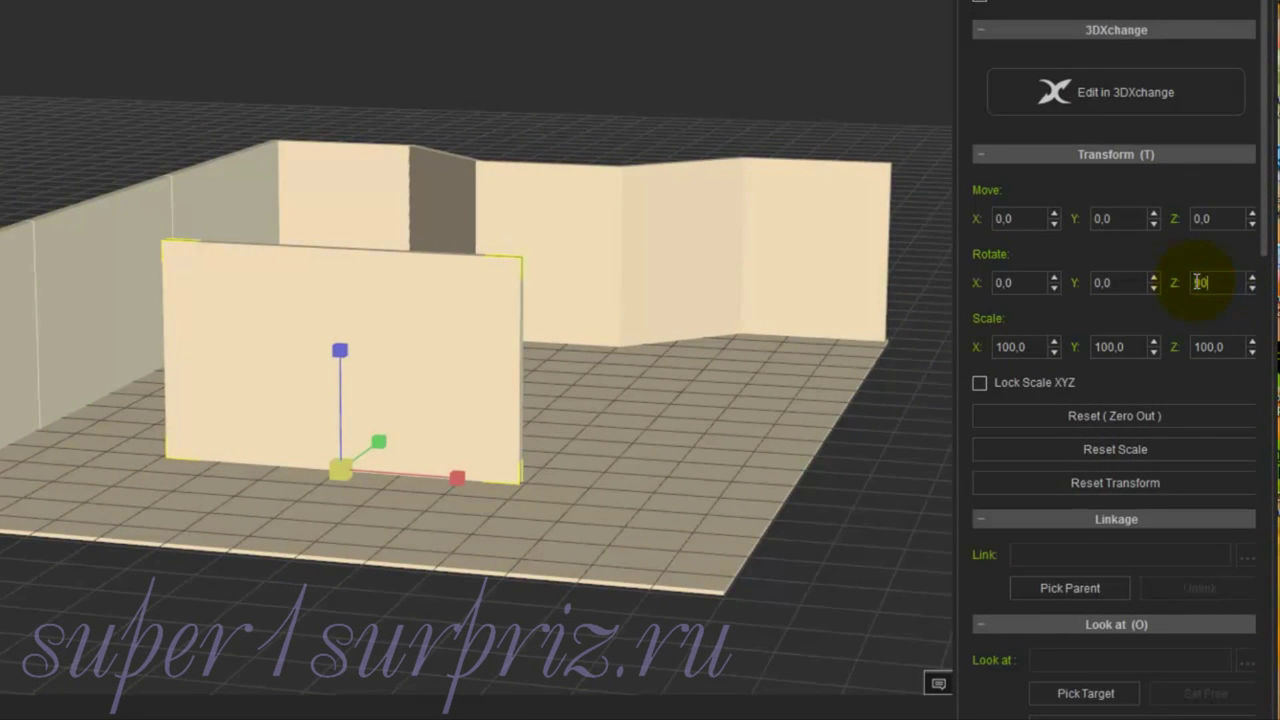
type("90")
key("Return")
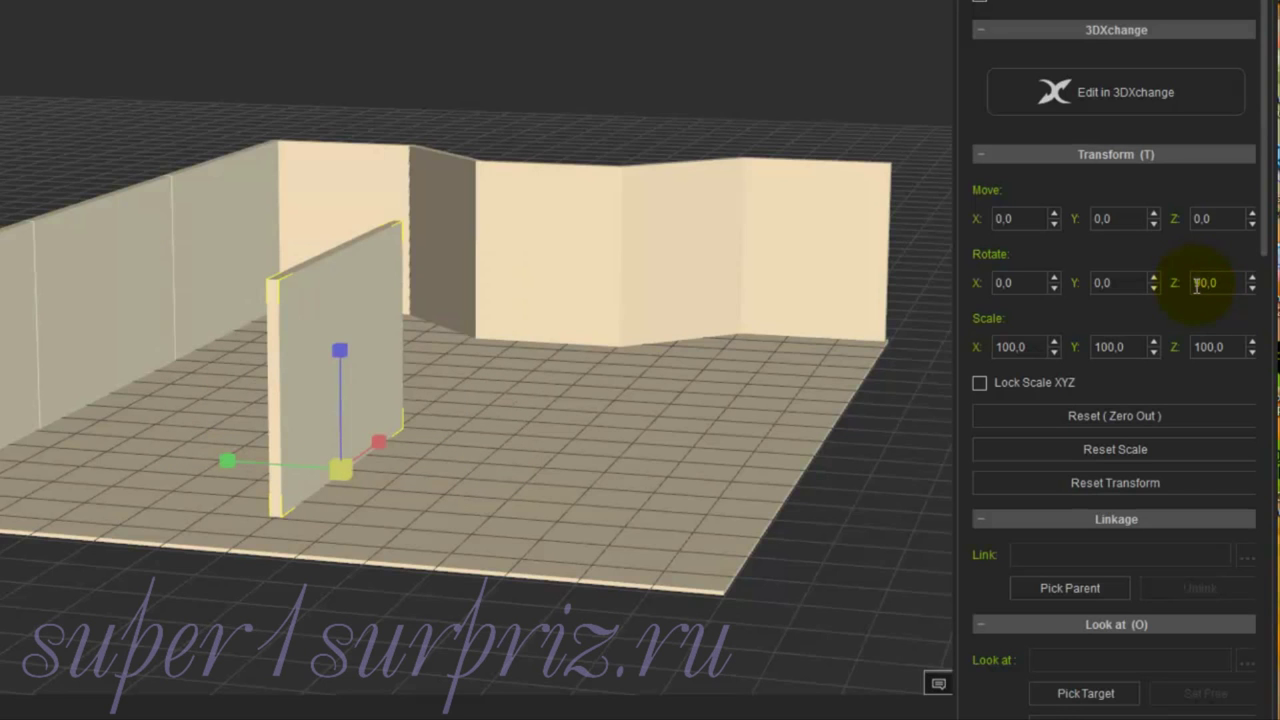
Step: Move the rotated wall to about X 685.0, Y 994.3, joining it to the far back wall's free end along the floor edge
key("Return")
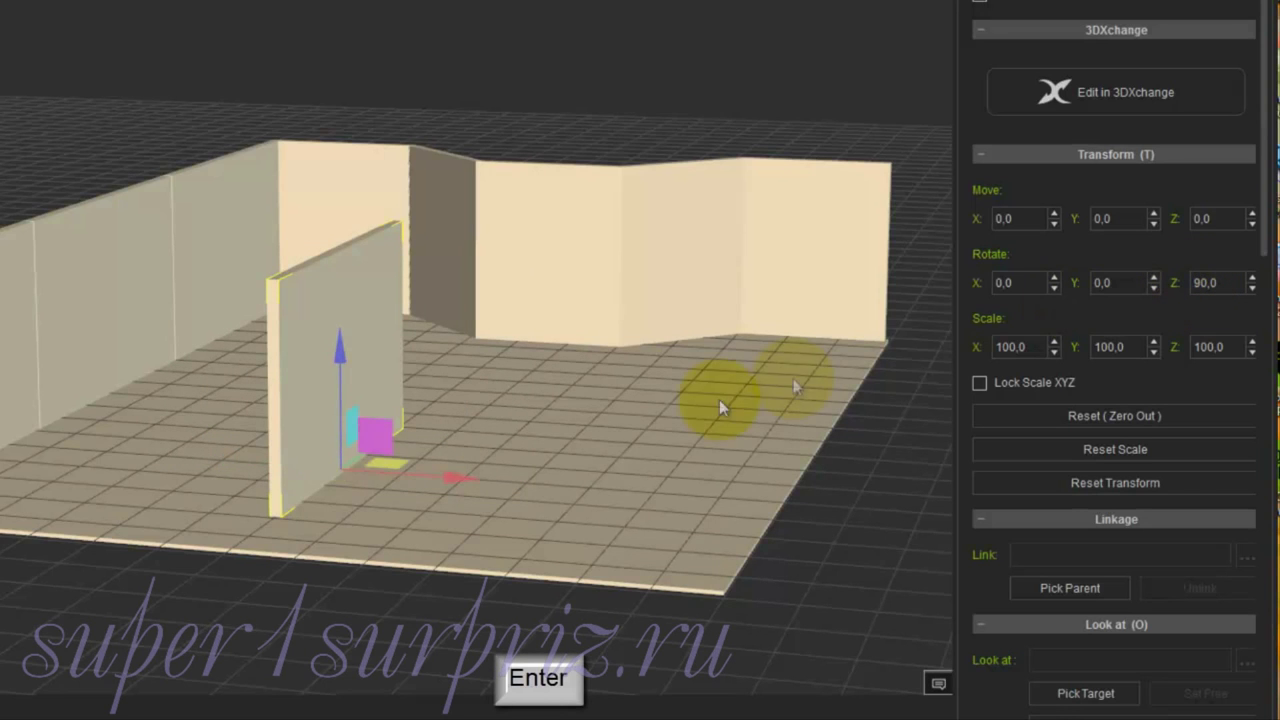
left_click_drag(453, 476, 859, 527)
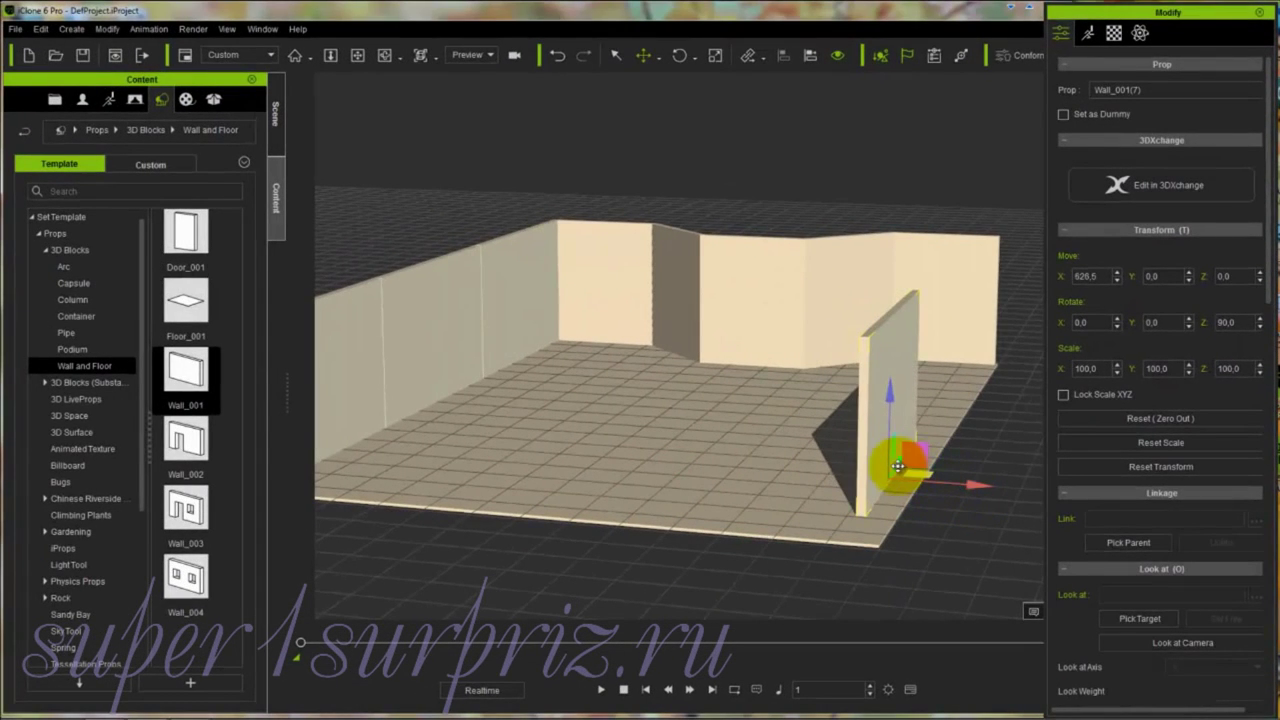
left_click_drag(897, 466, 983, 440)
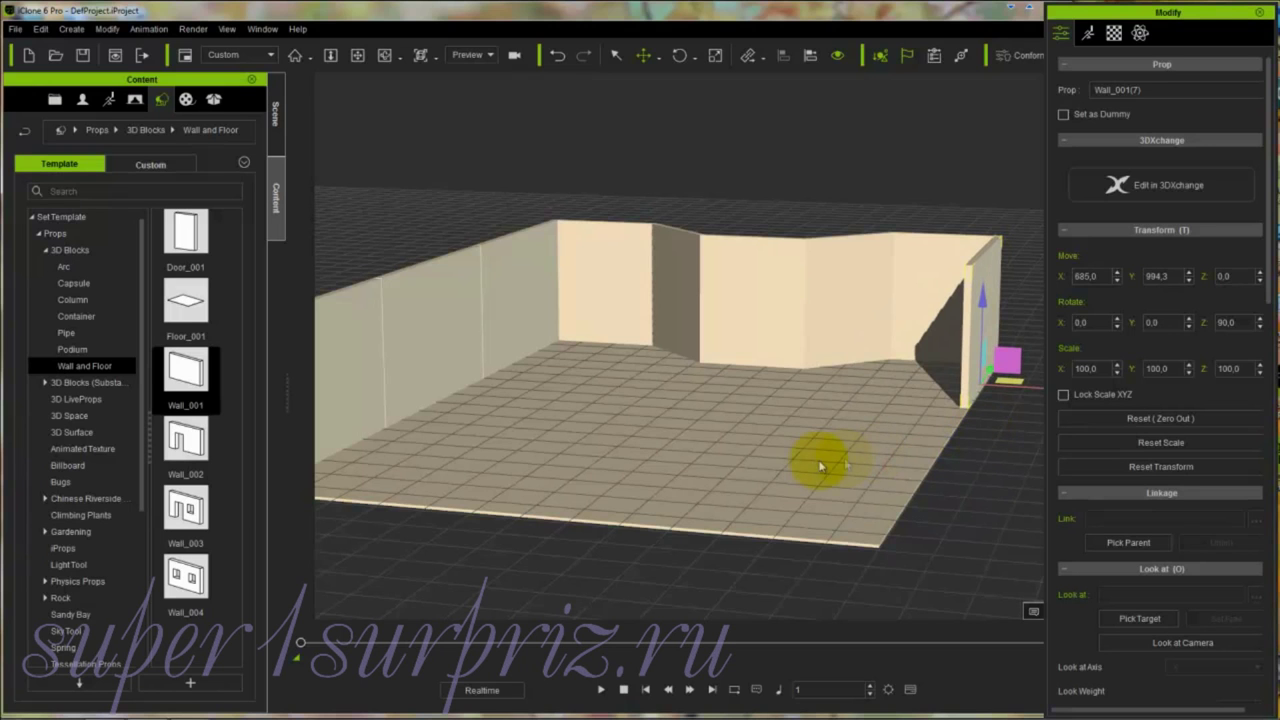
Step: Add a Wall_002 prop with a doorway and rotate it 90 degrees about Z
left_click(765, 453)
key("c")
left_click_drag(763, 452, 830, 453)
middle_click_drag(830, 453, 831, 420)
mouse_move(986, 503)
left_mouse_down()
mouse_move(986, 429)
mouse_move(1005, 518)
left_mouse_up()
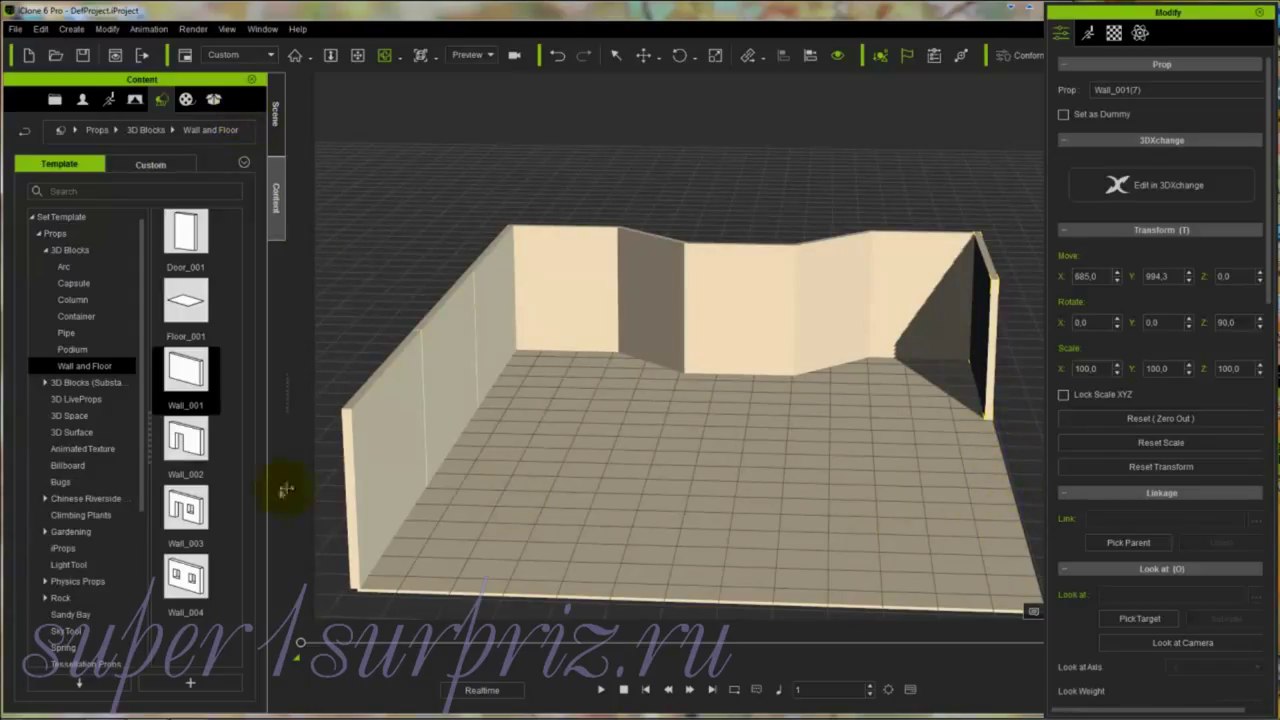
left_click(187, 442)
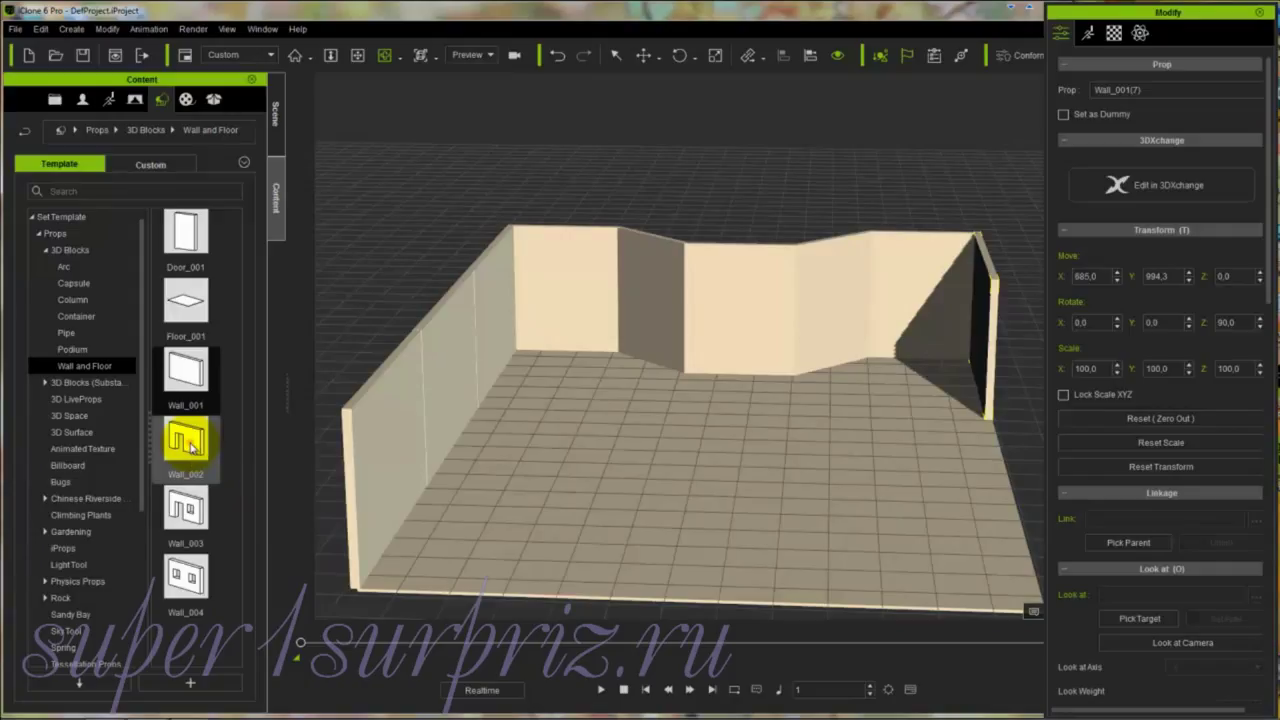
double_click(188, 443)
left_click(1230, 321)
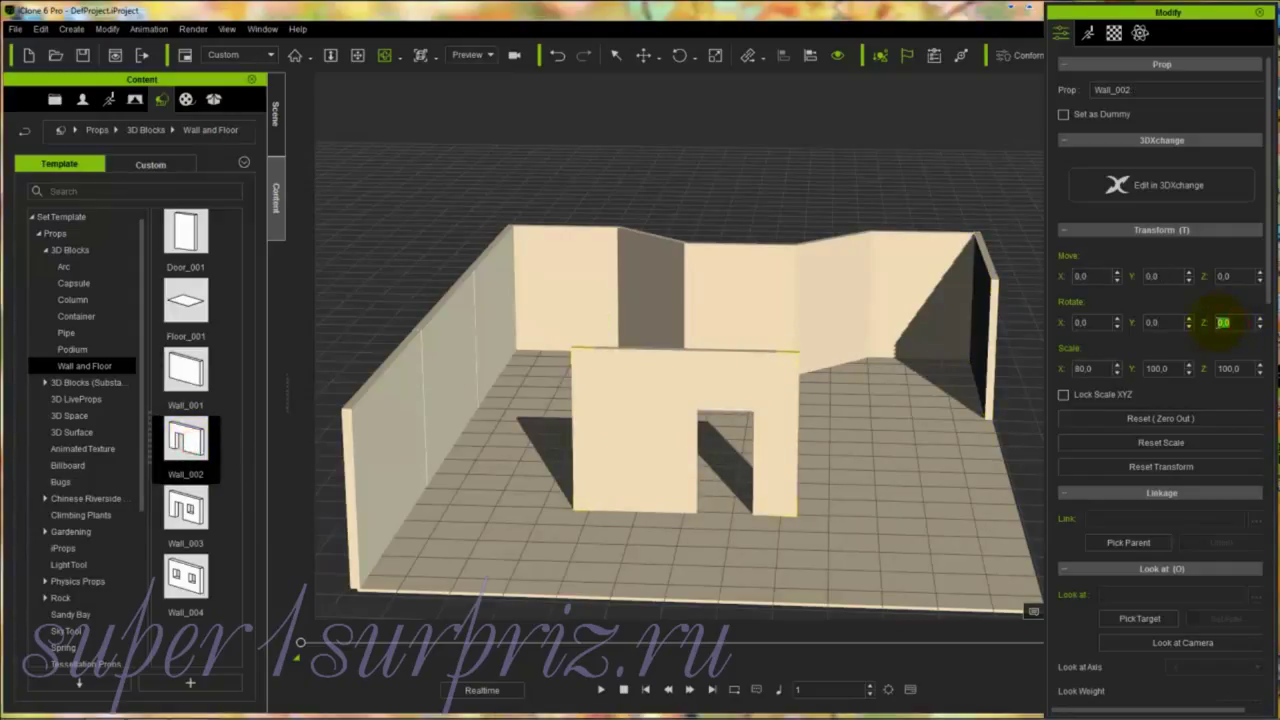
type("90")
key("Return")
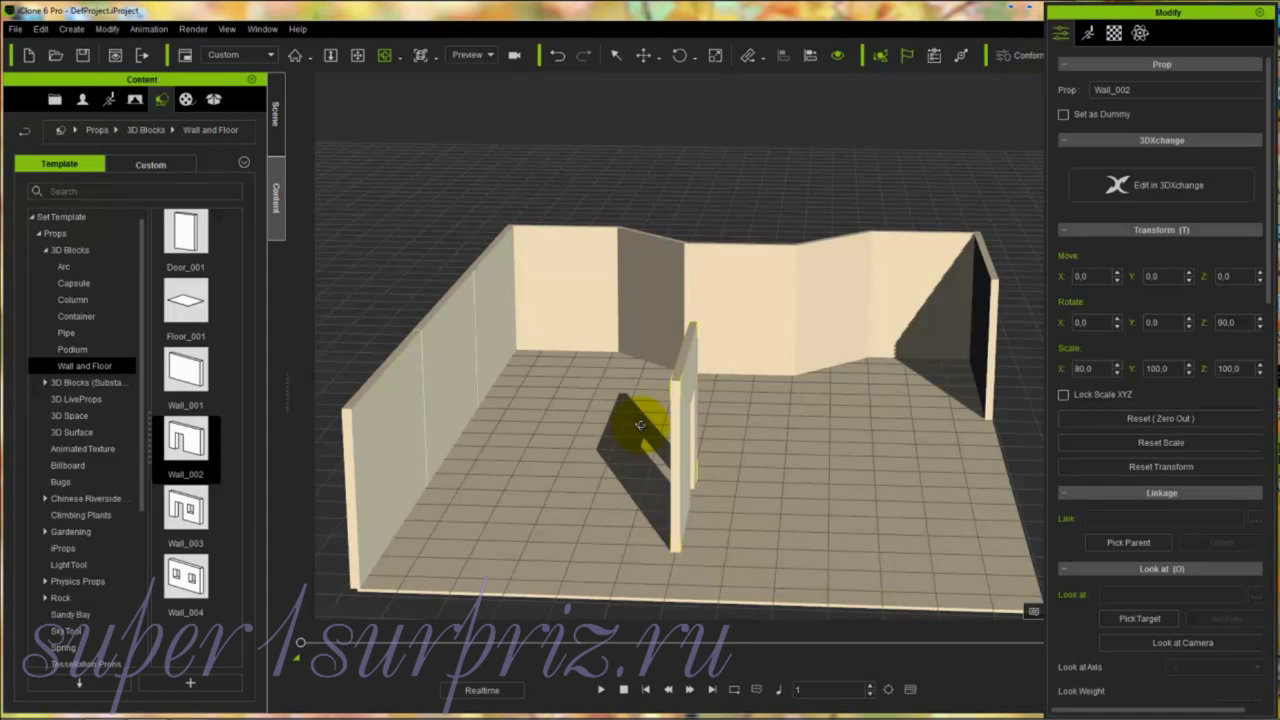
Step: Move the doorway wall to about Y 469.7, in line with the new plain side wall and flush against its front end
right_click_drag(639, 427, 797, 421)
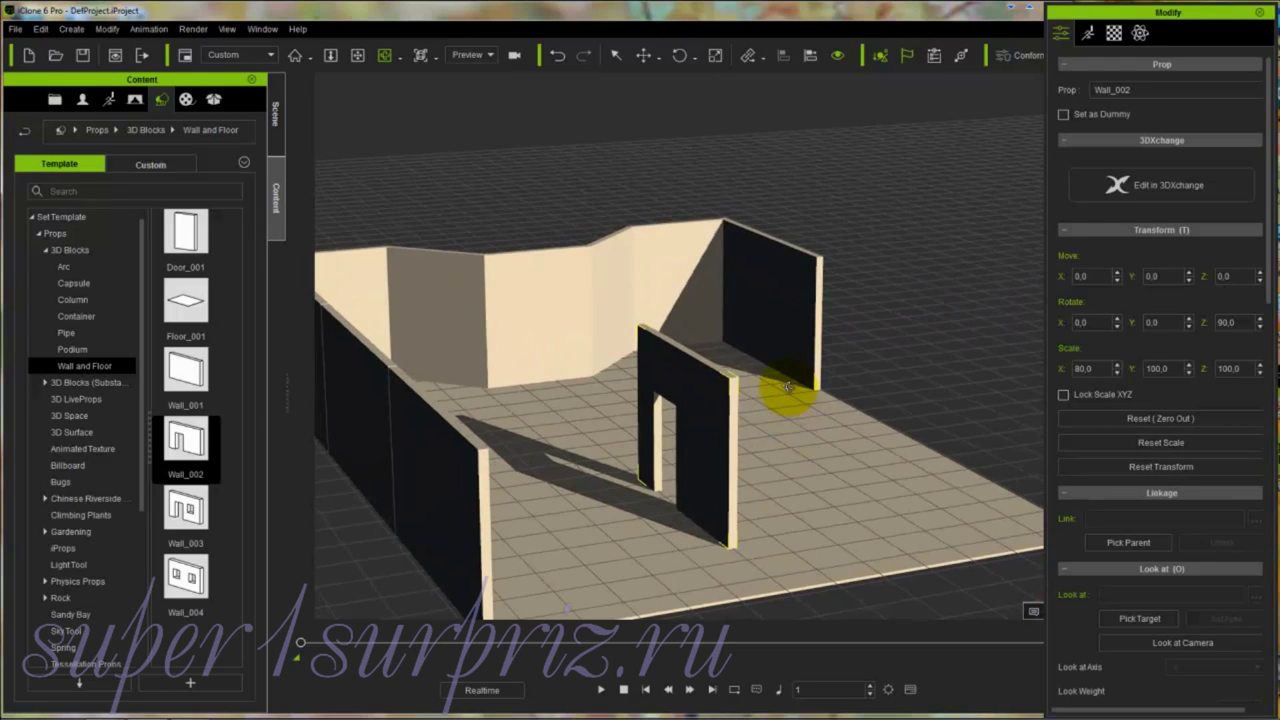
key("w")
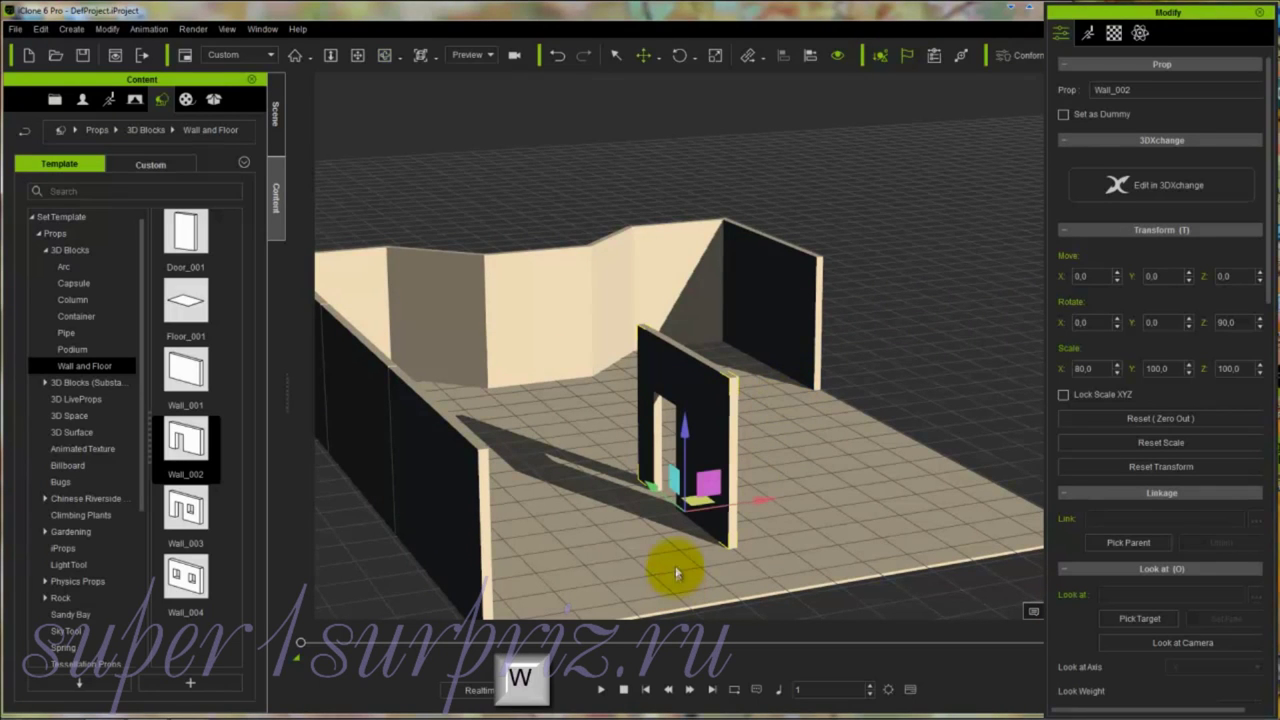
left_click_drag(757, 491, 1030, 456)
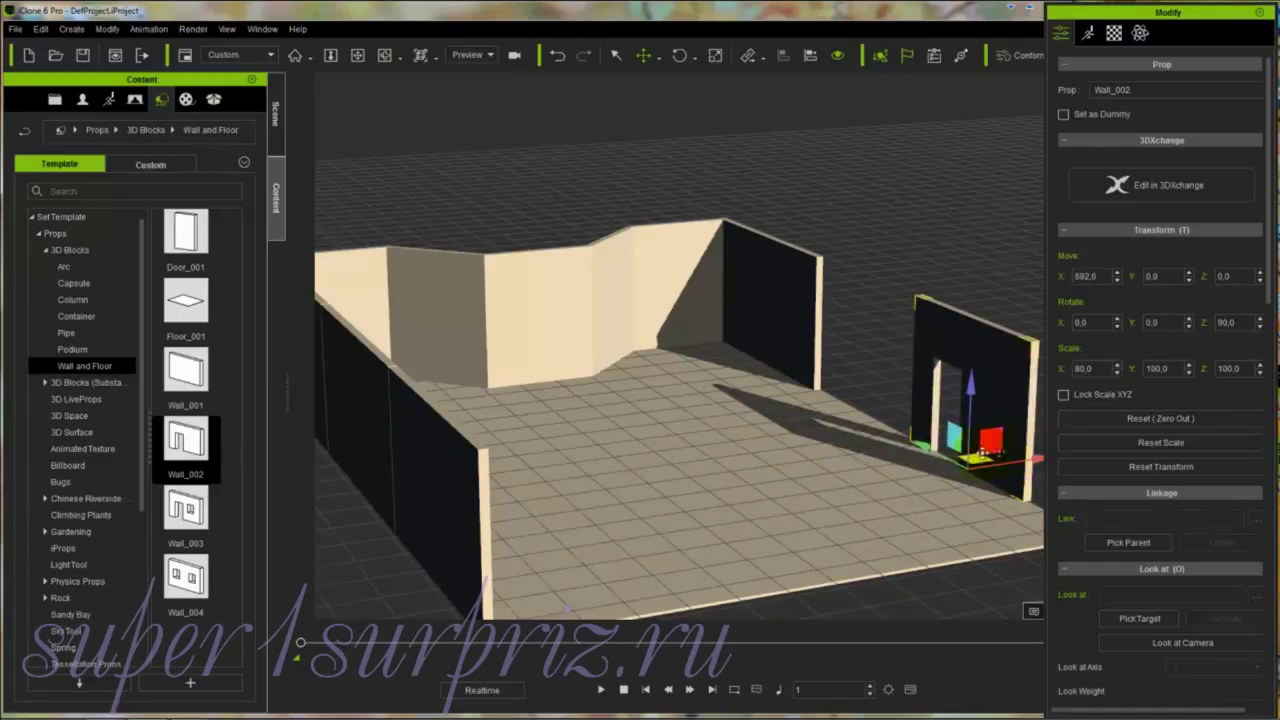
left_click_drag(930, 444, 835, 425)
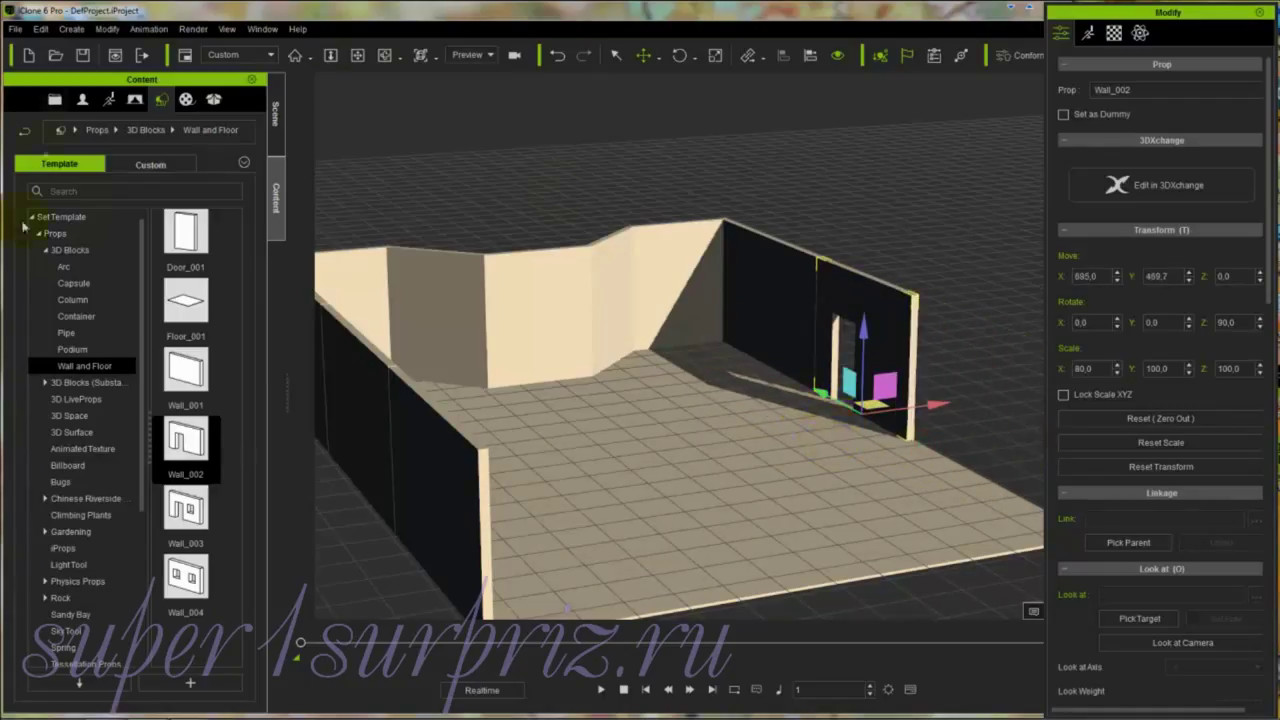
Step: Add another Wall_001 rotated 90 degrees about Z and place it at about X 684.9, Y -54.9, flush against the doorway wall
double_click(188, 372)
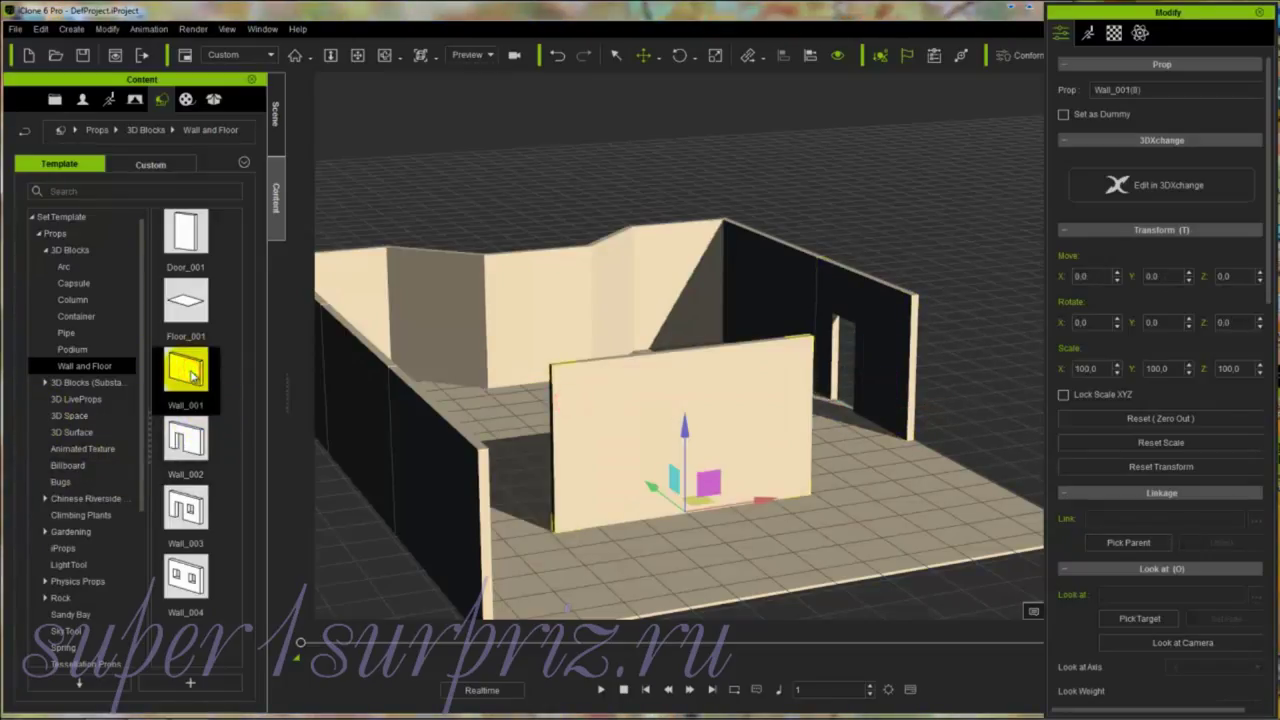
left_click(1238, 322)
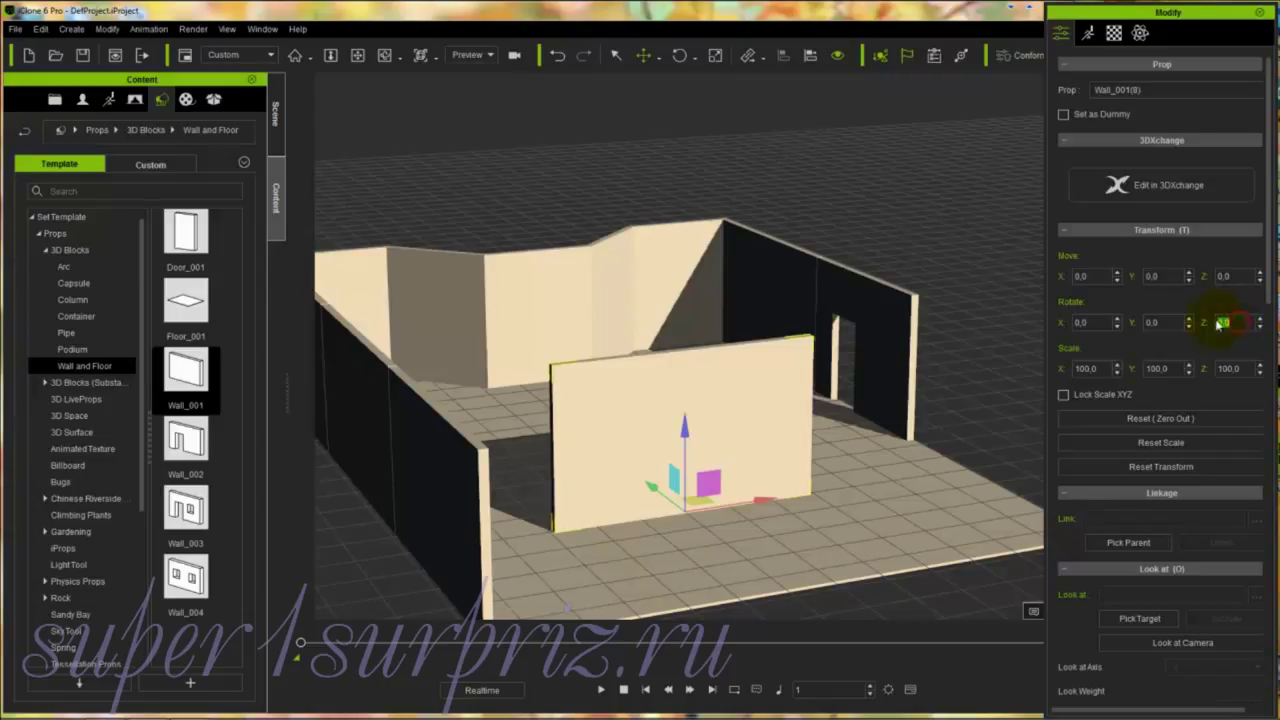
type("90")
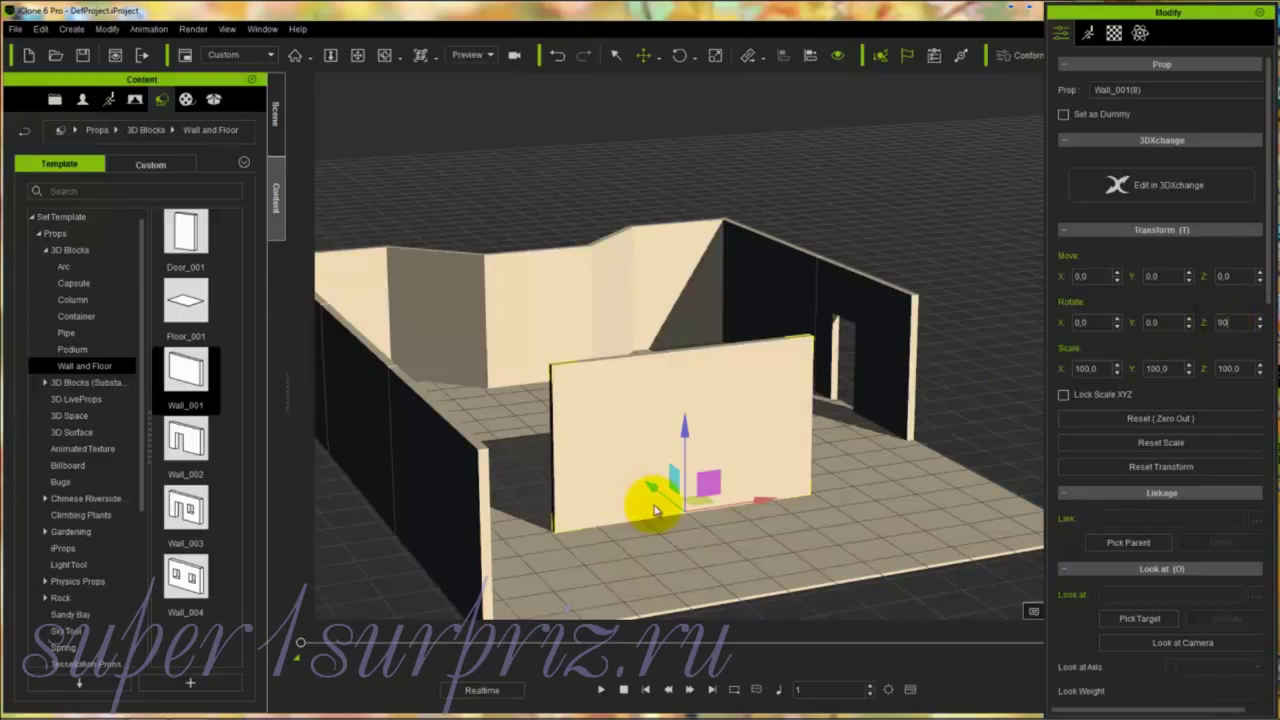
key("Return")
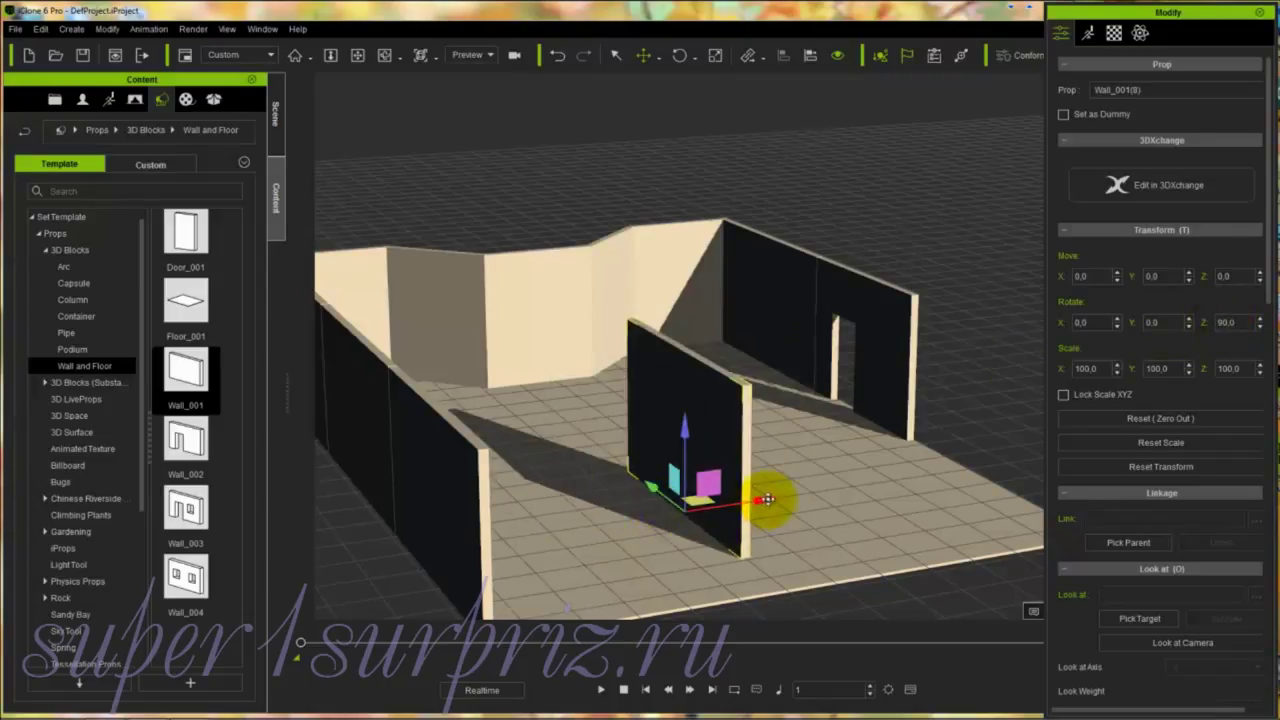
left_click_drag(766, 500, 1012, 471)
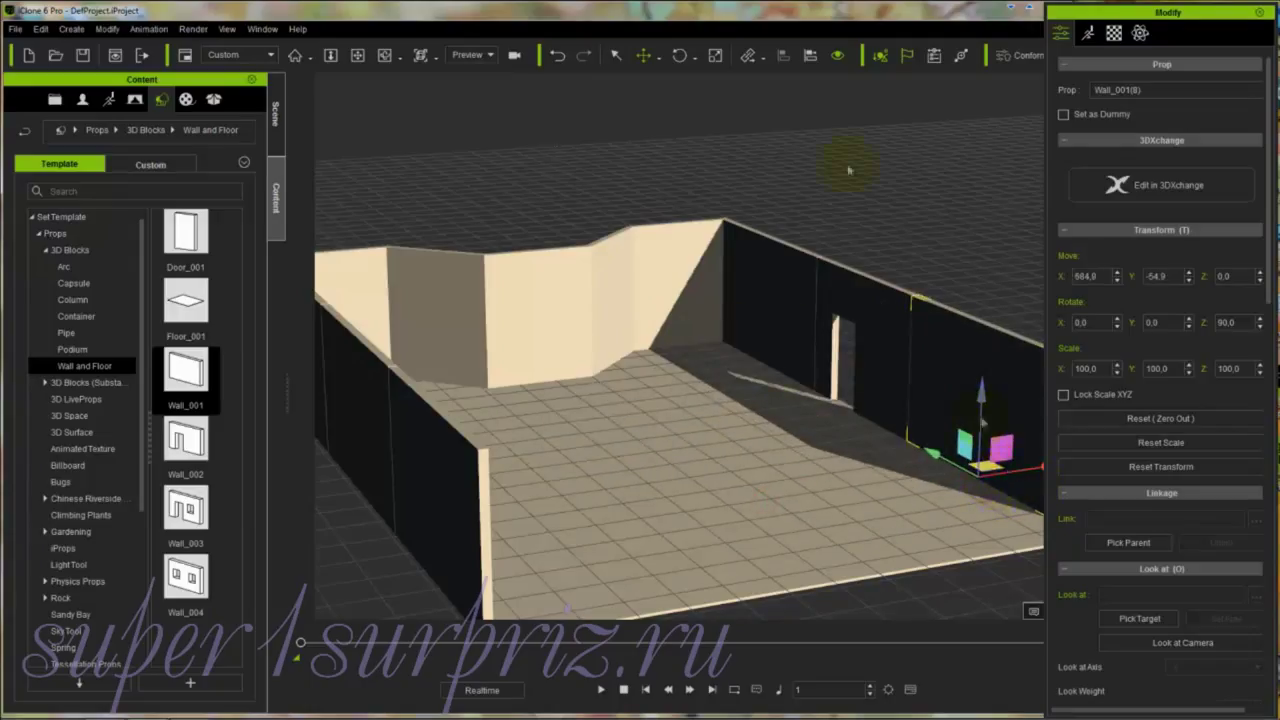
Step: Examine the whole room from the top view, checking the side walls' alignment with the floor and back walls
left_click(437, 62)
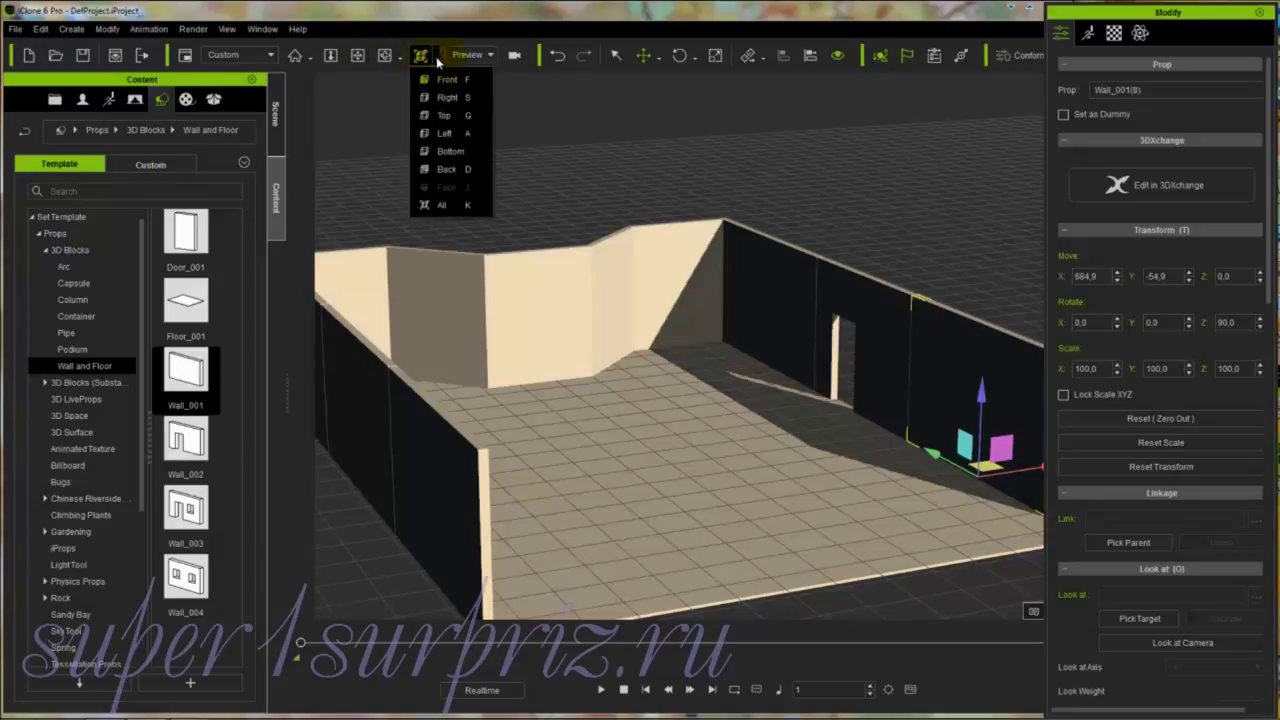
left_click(443, 117)
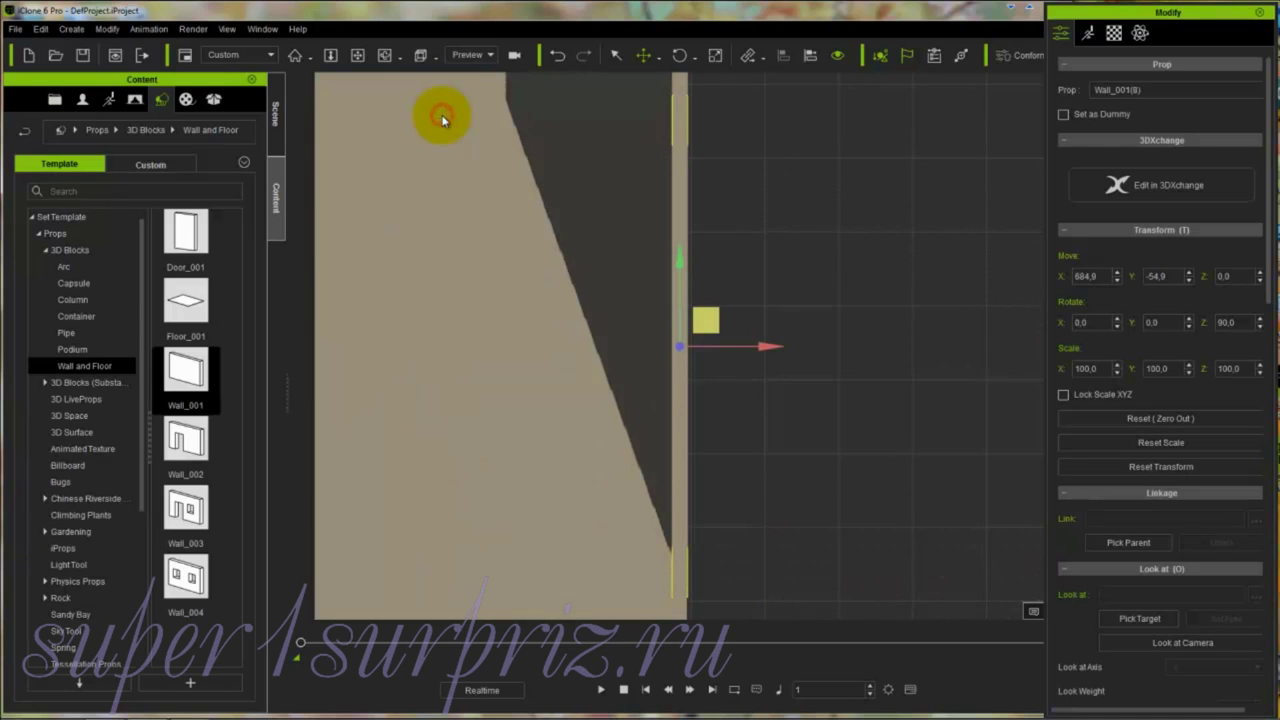
key("z")
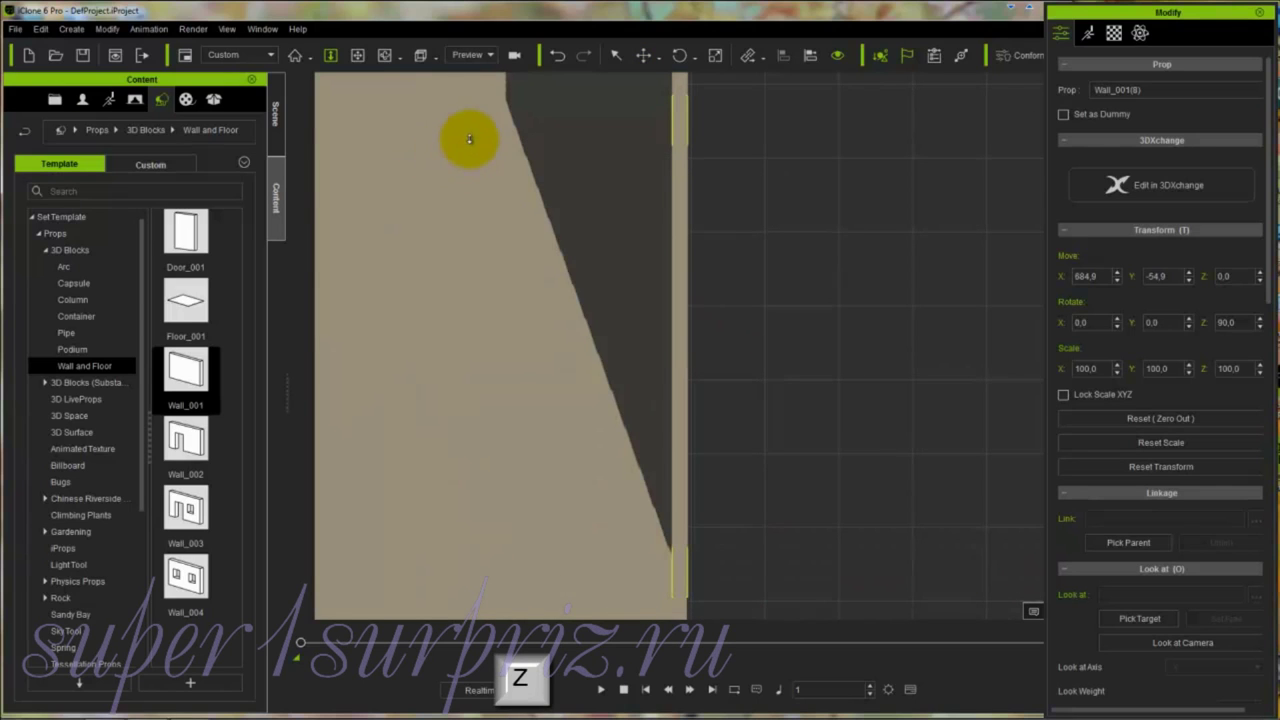
left_click_drag(469, 139, 469, 137)
left_click_drag(511, 263, 569, 608)
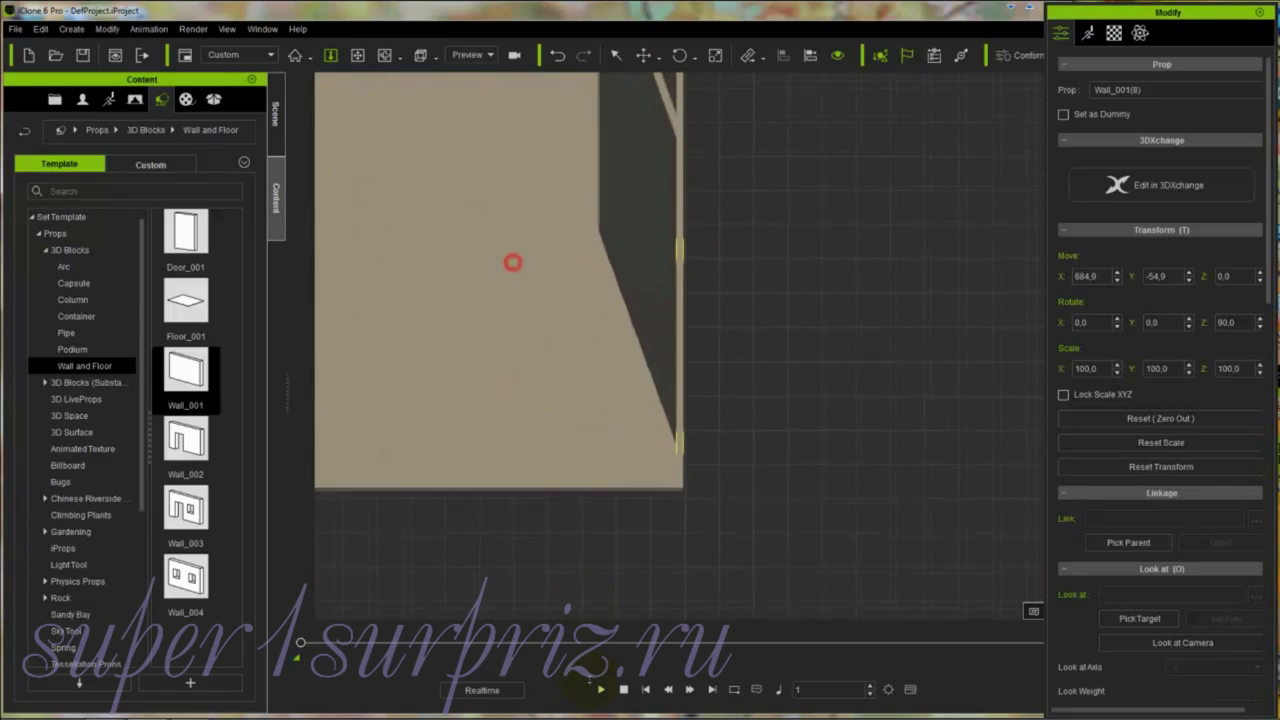
left_click(535, 227)
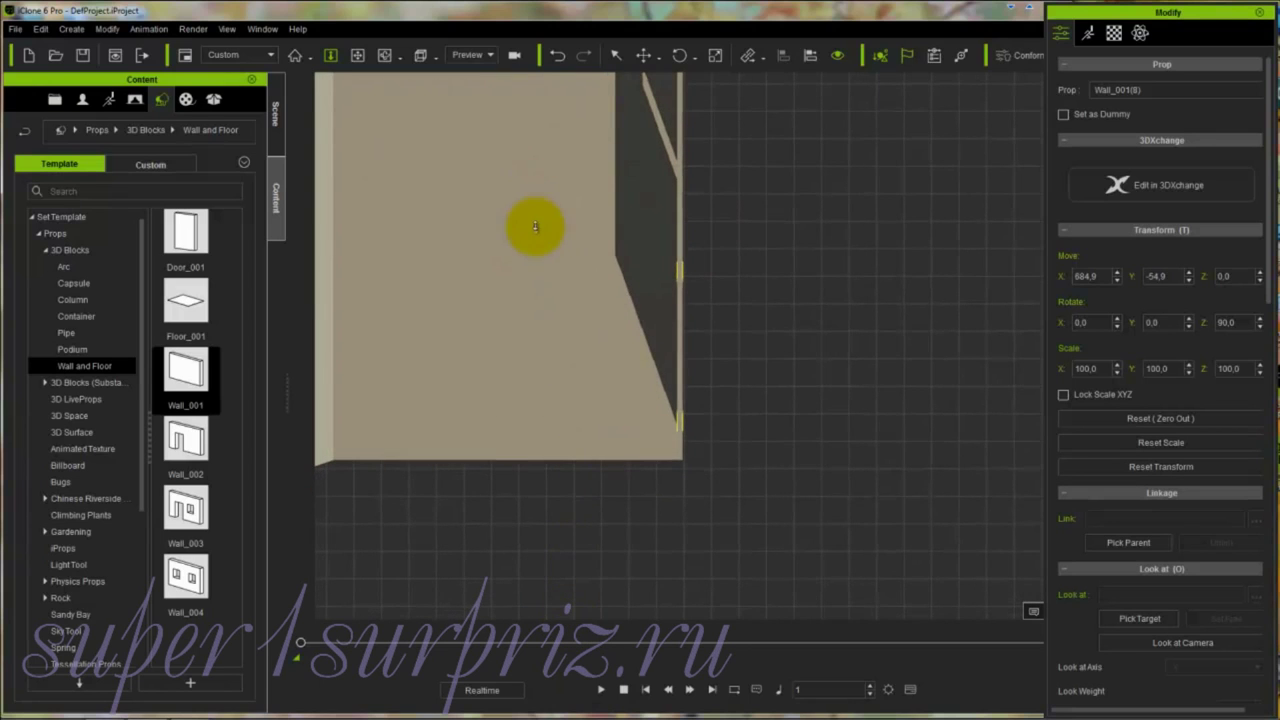
left_click_drag(535, 227, 551, 477)
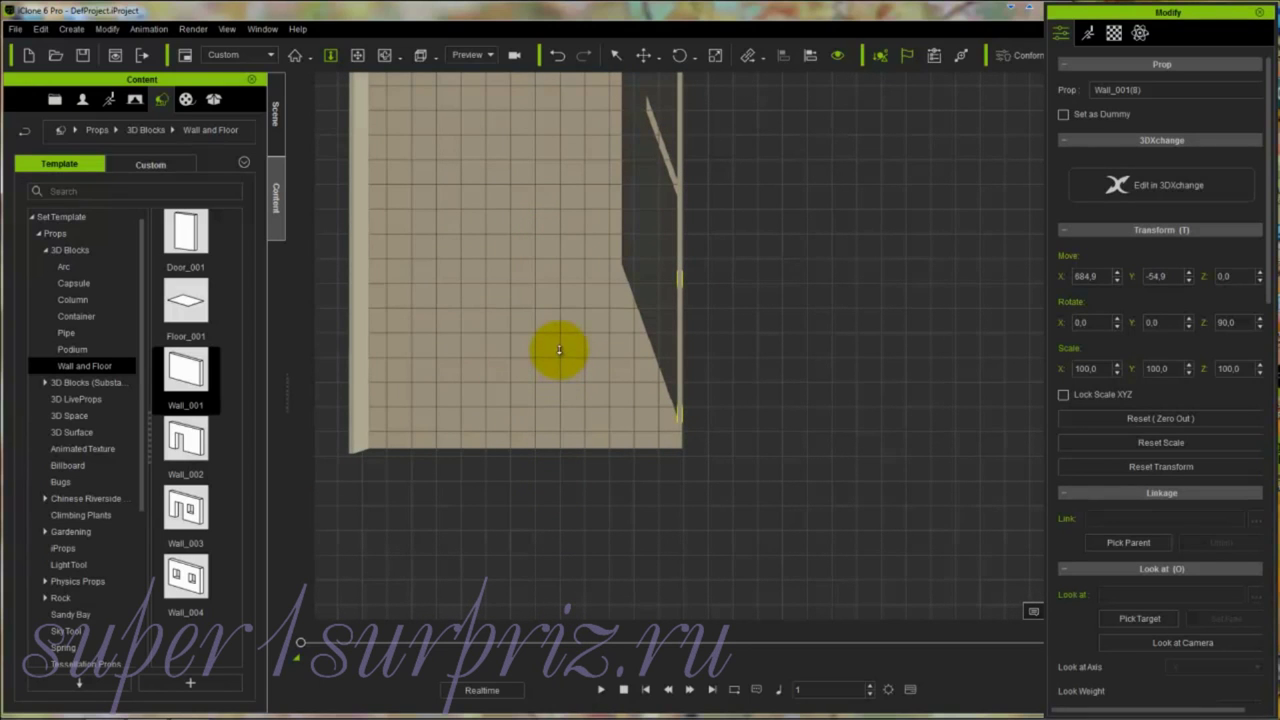
left_click(559, 349)
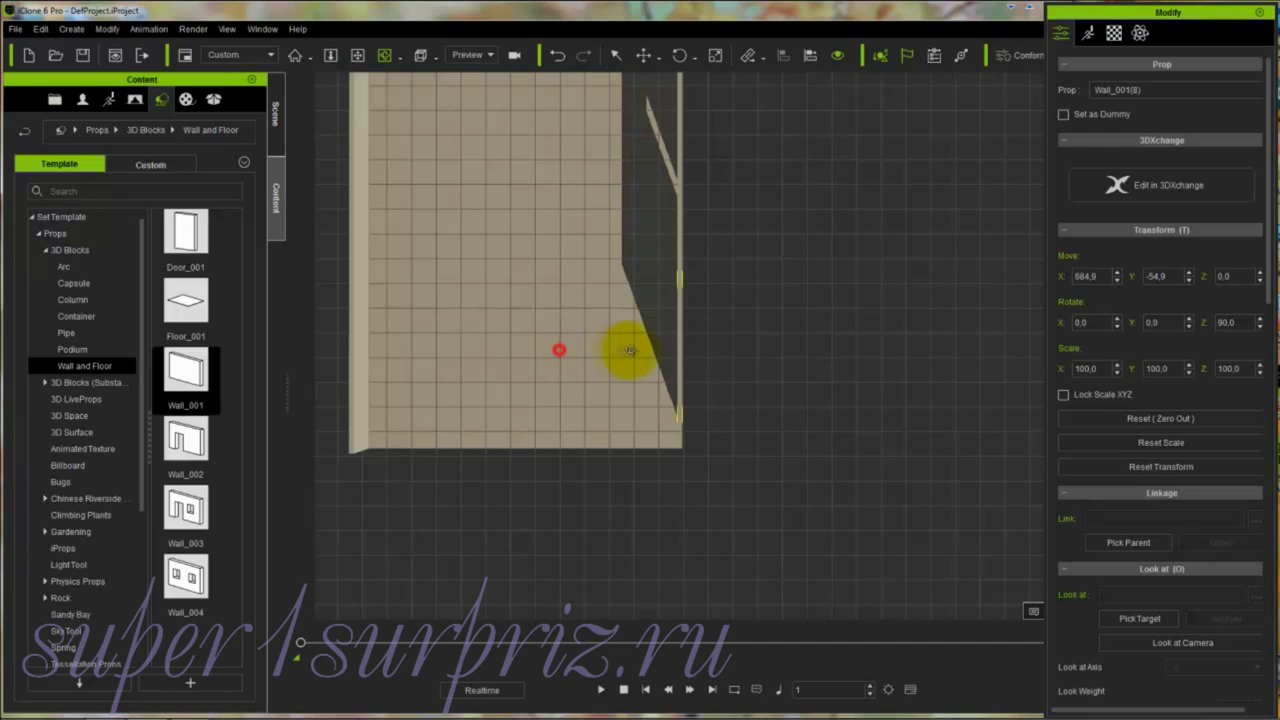
key("z")
left_click(548, 146)
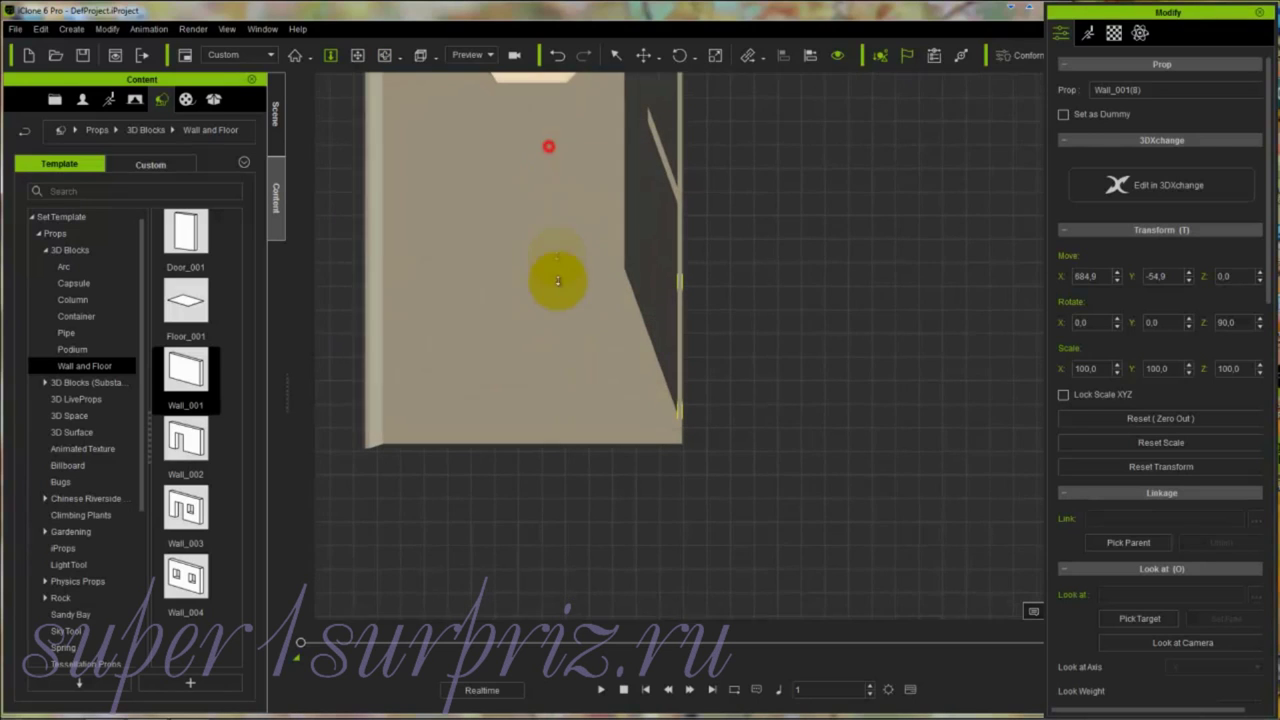
key("x")
mouse_move(556, 273)
left_mouse_down()
mouse_move(644, 405)
mouse_move(676, 428)
mouse_move(655, 428)
left_mouse_up()
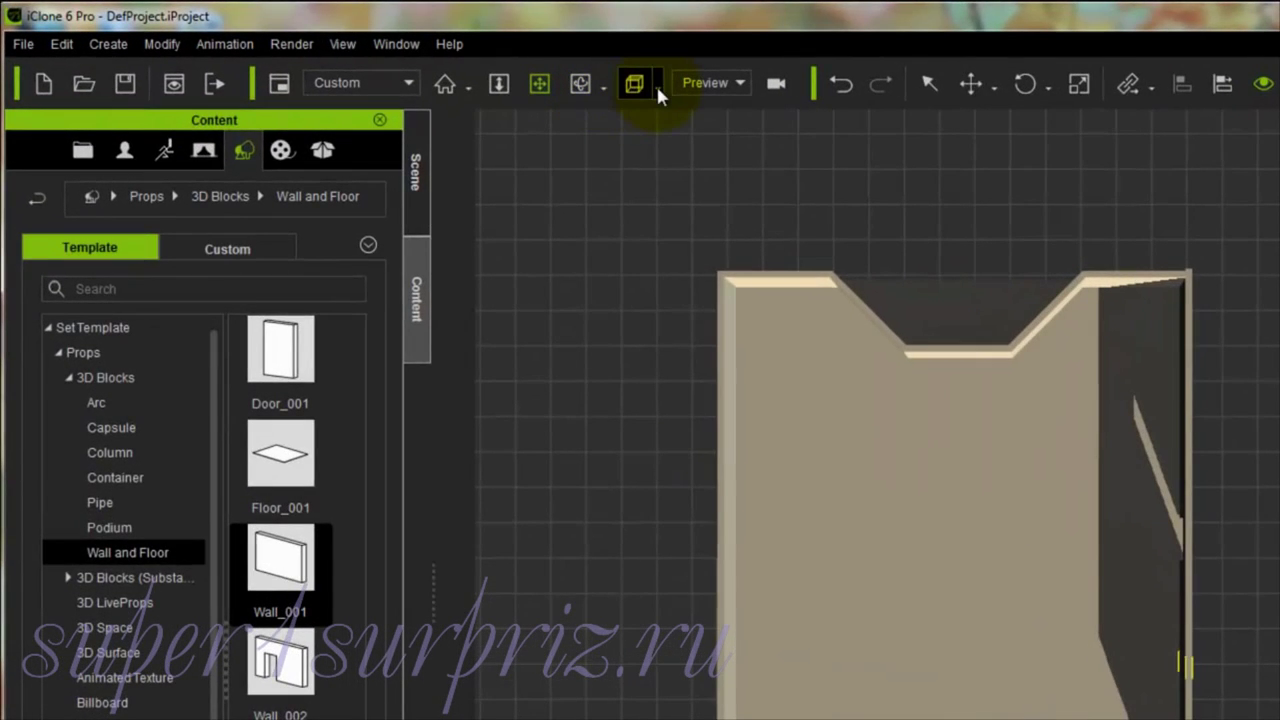
Step: Return to the overall perspective view and examine the doorway side of the room from outside
left_click(658, 85)
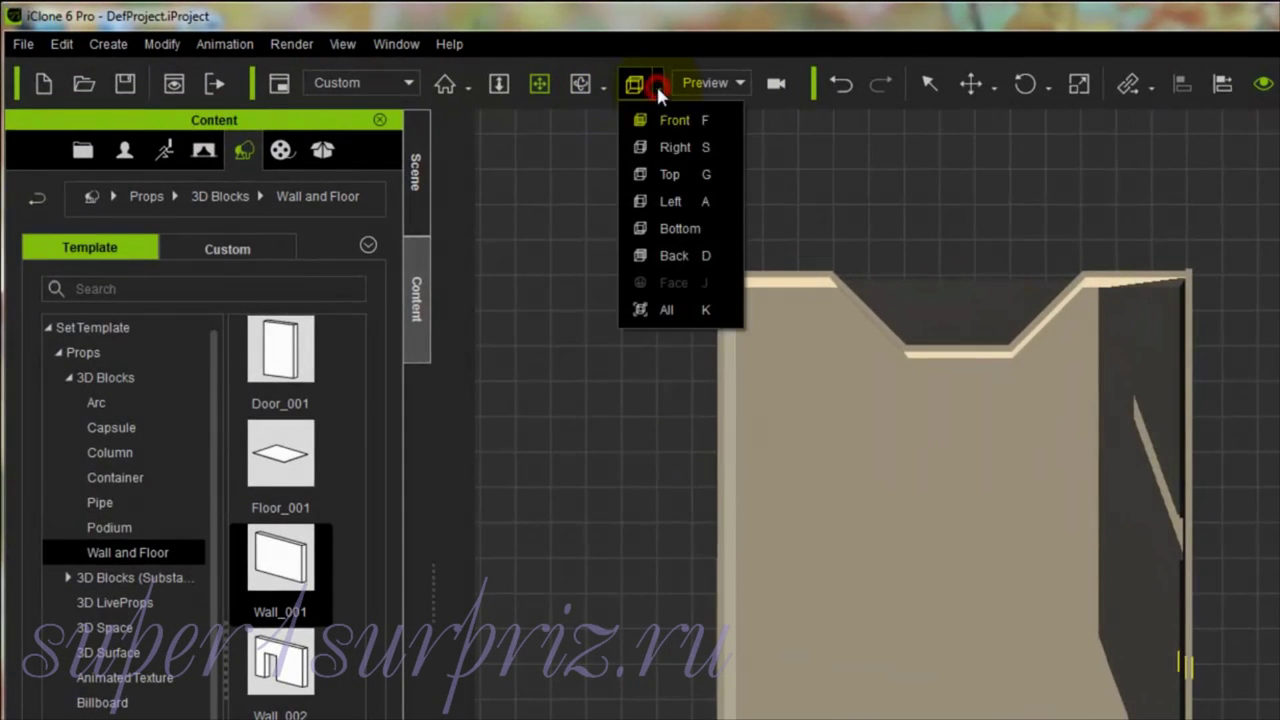
left_click(668, 312)
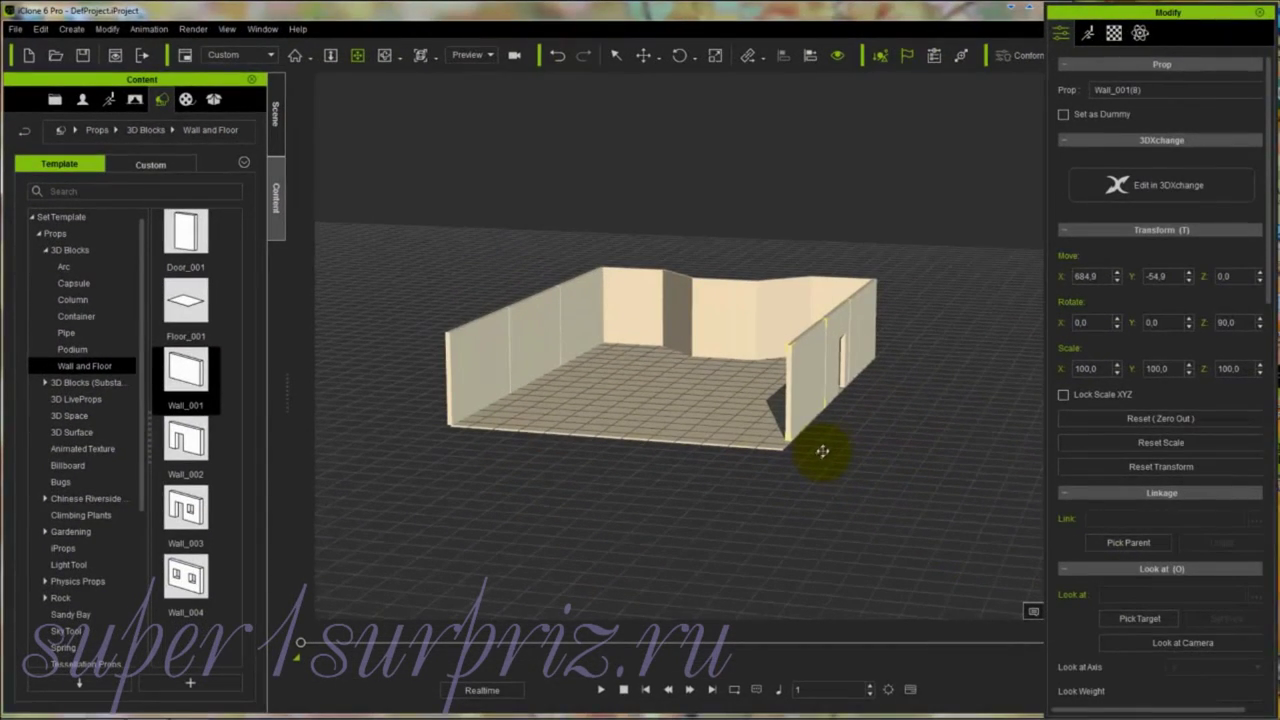
key("c")
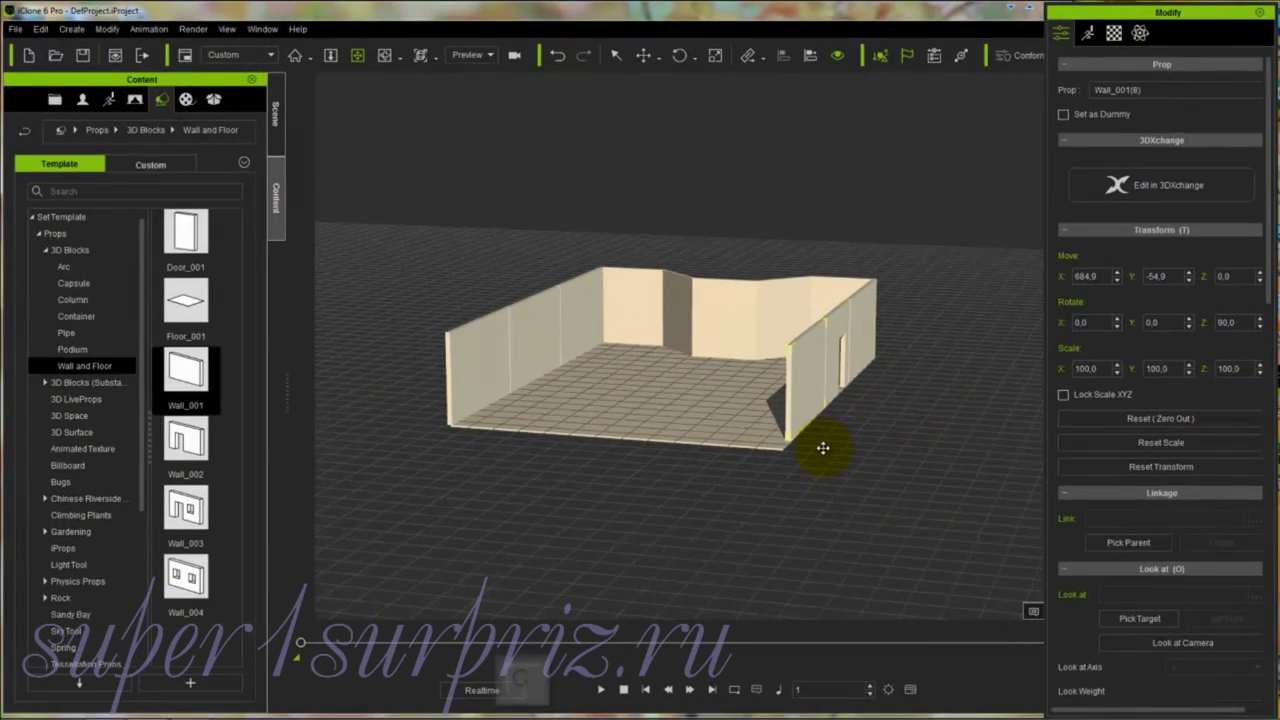
left_click_drag(822, 451, 666, 449)
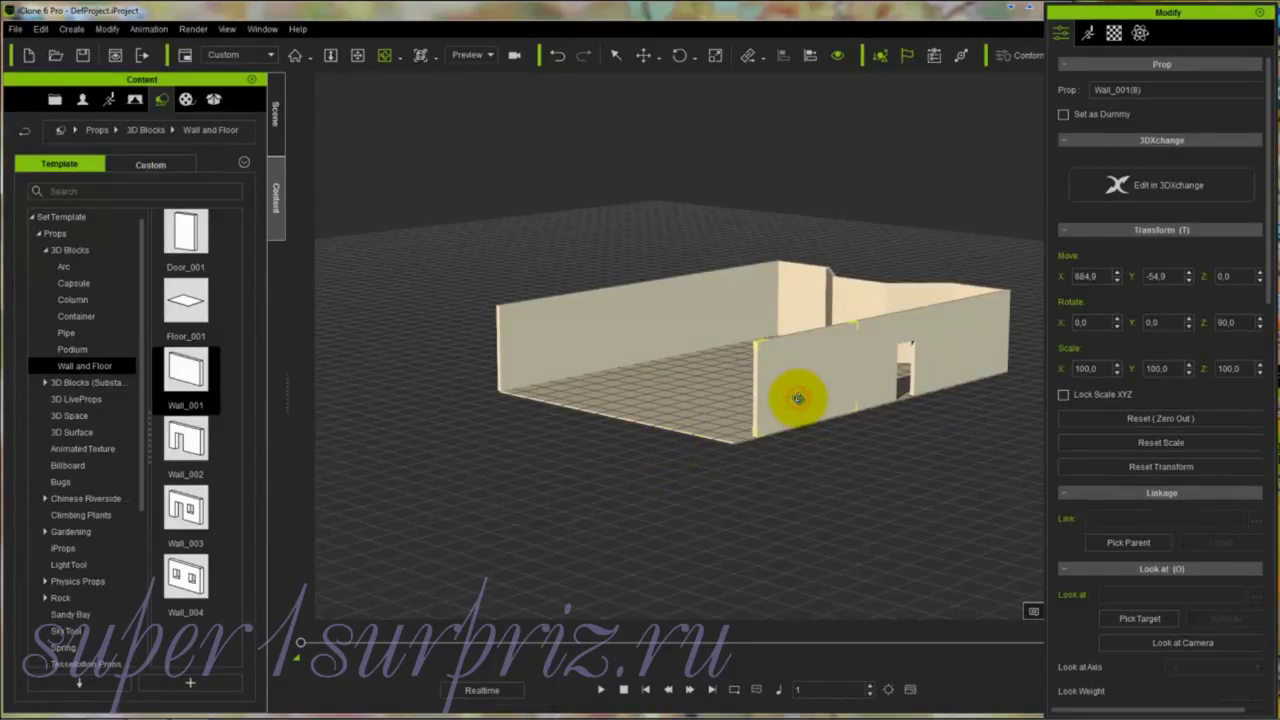
Step: Stretch the plain wall beside the doorway wall to about 120.8 X scale and move it to about Y -115.6, reaching the floor's corner
key("r")
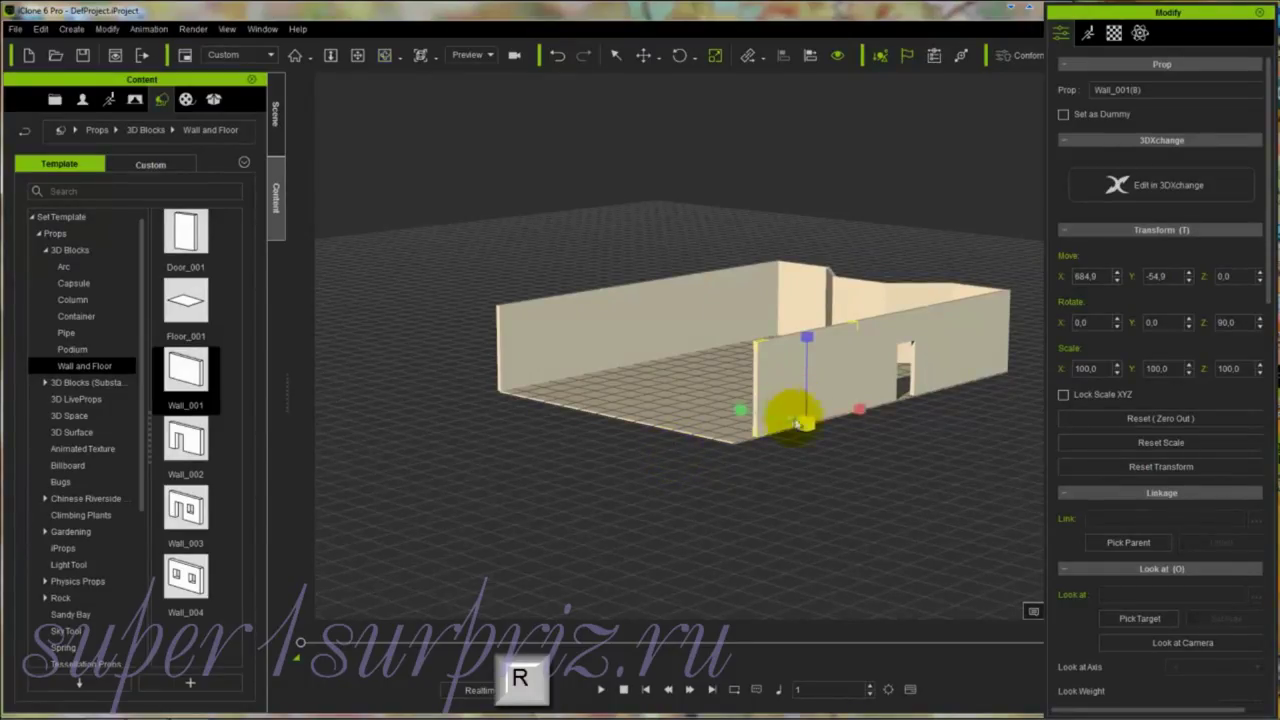
mouse_move(855, 411)
left_mouse_down()
mouse_move(850, 420)
mouse_move(870, 416)
mouse_move(846, 412)
left_mouse_up()
key("w")
key("r")
key("w")
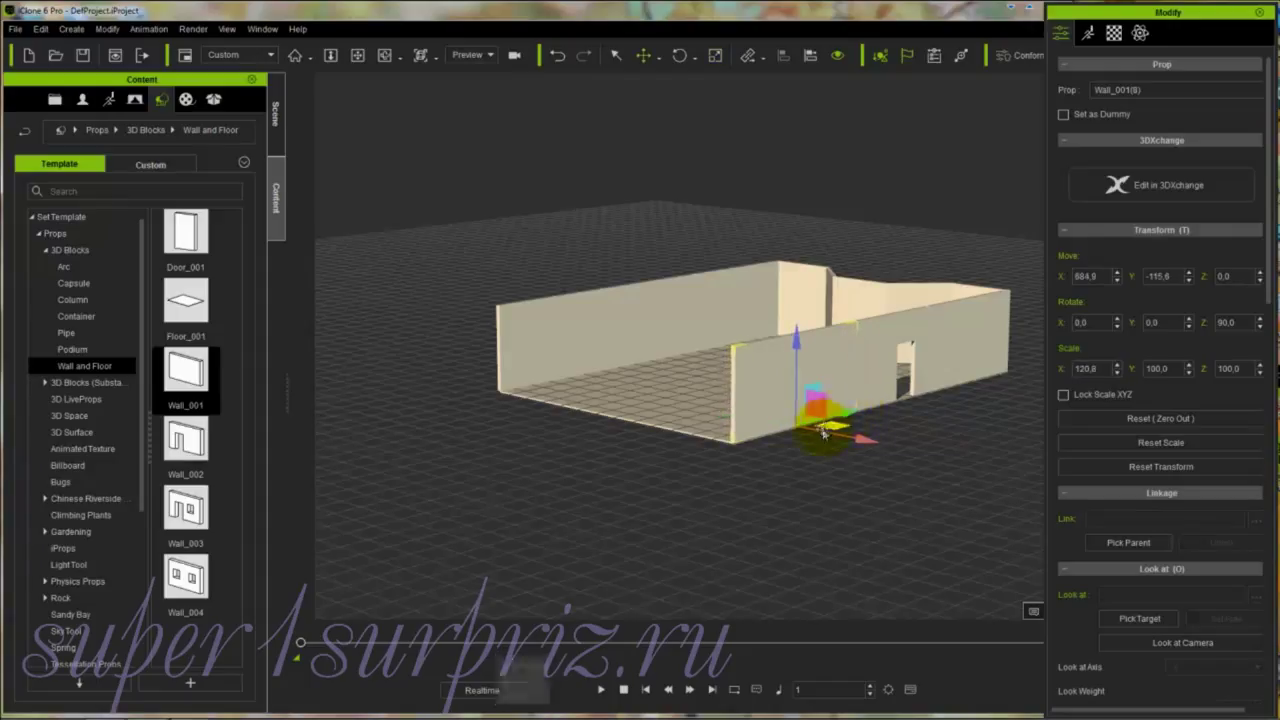
Step: Widen the floor to about 158.1 X scale and shift it to about X 343.0, extending it outside past the doorway wall
key("c")
right_click_drag(749, 423, 829, 323)
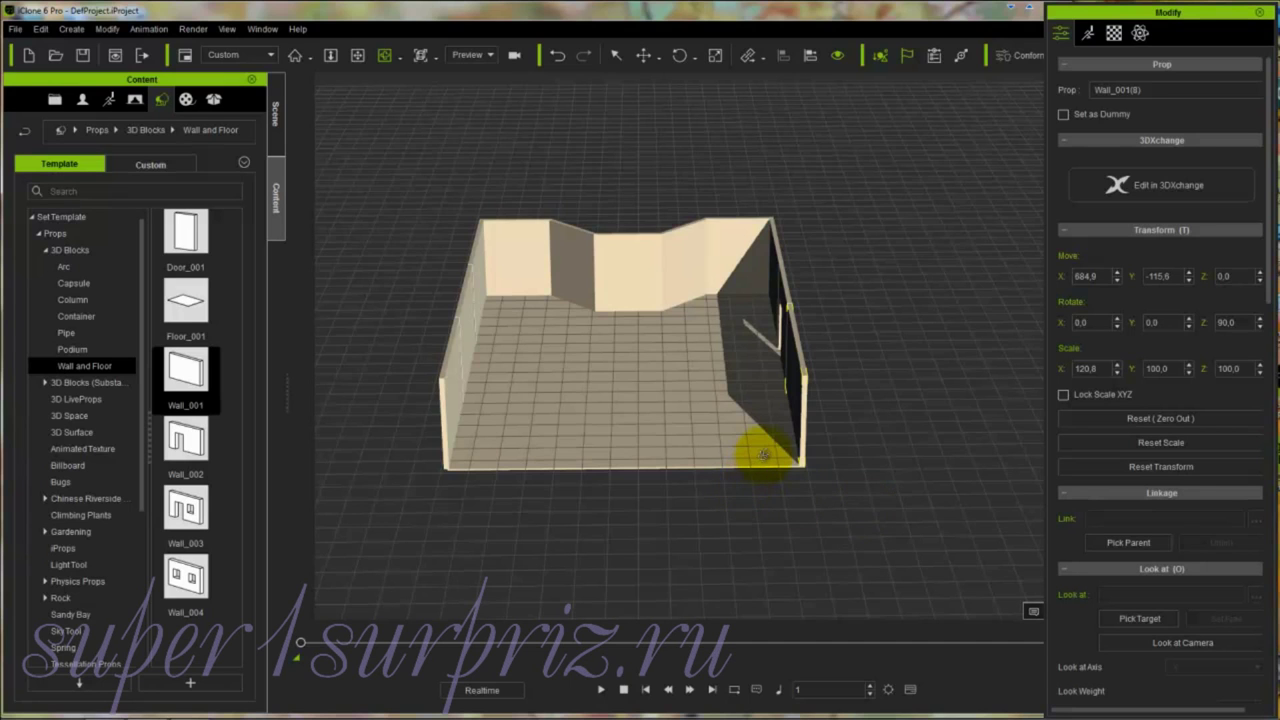
right_click_drag(757, 523, 708, 317)
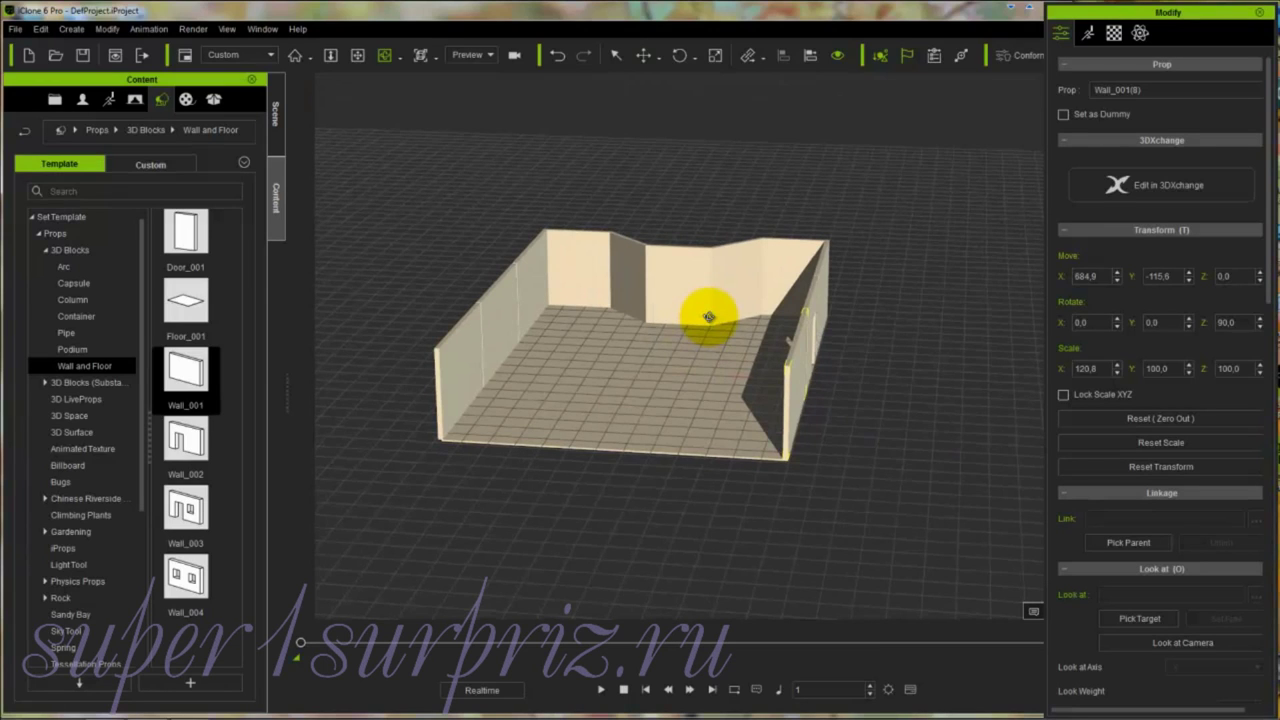
left_click(708, 317)
left_click(277, 108)
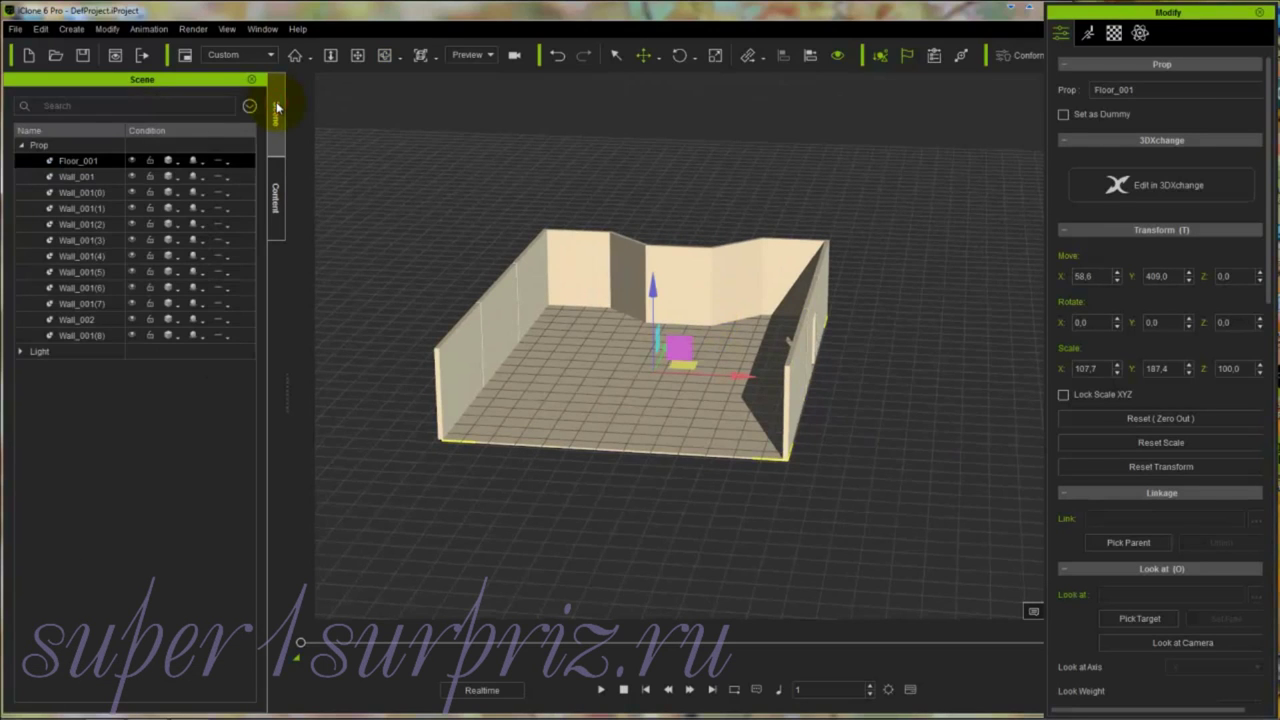
left_click(980, 389)
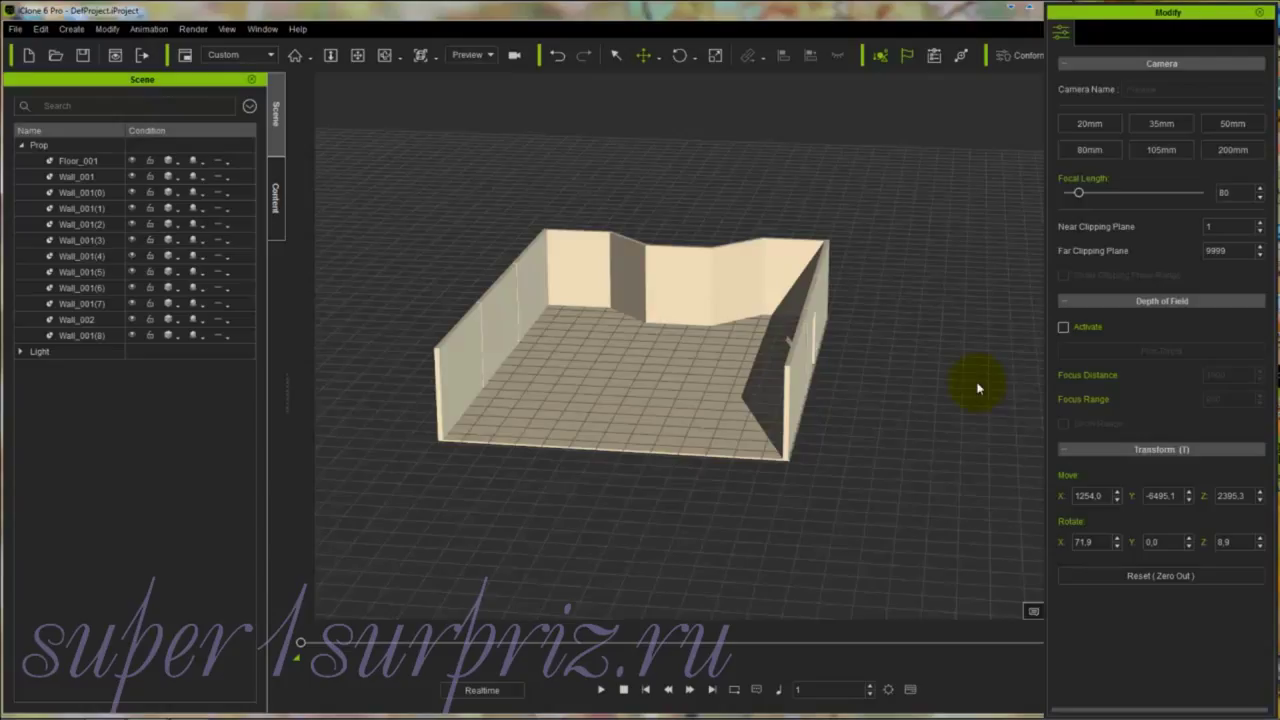
key("w")
left_click(686, 383)
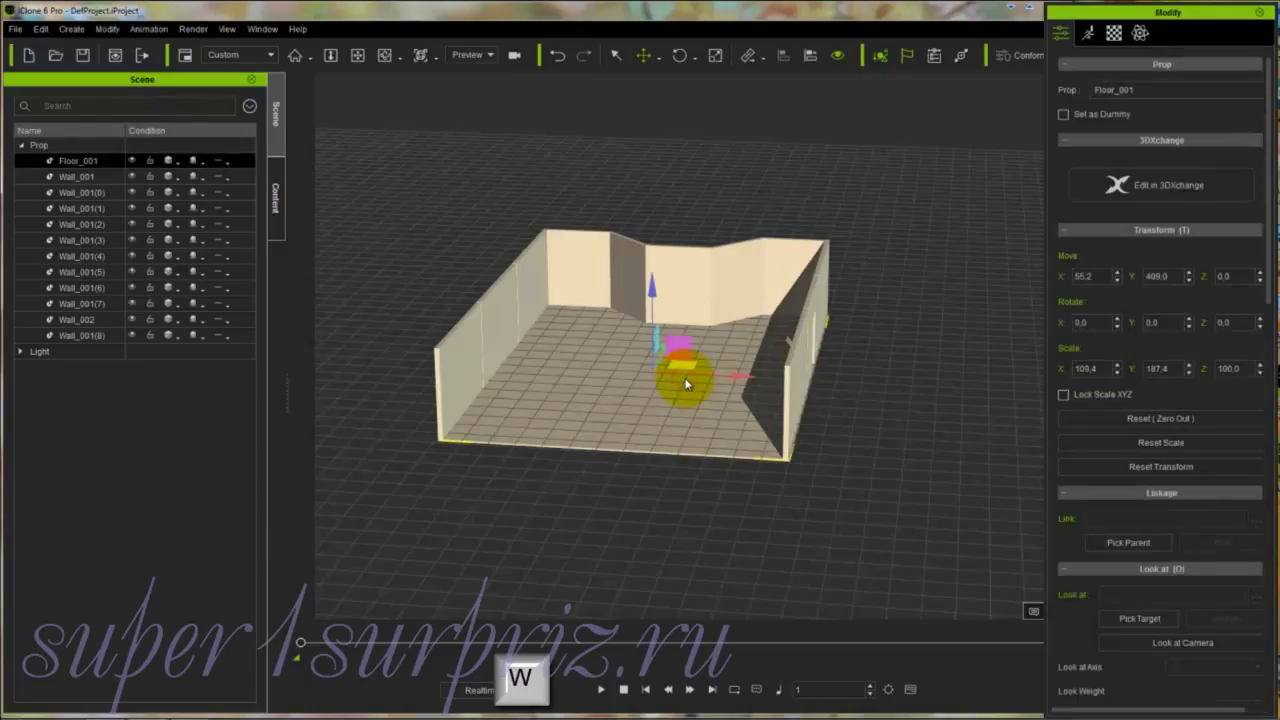
key("r")
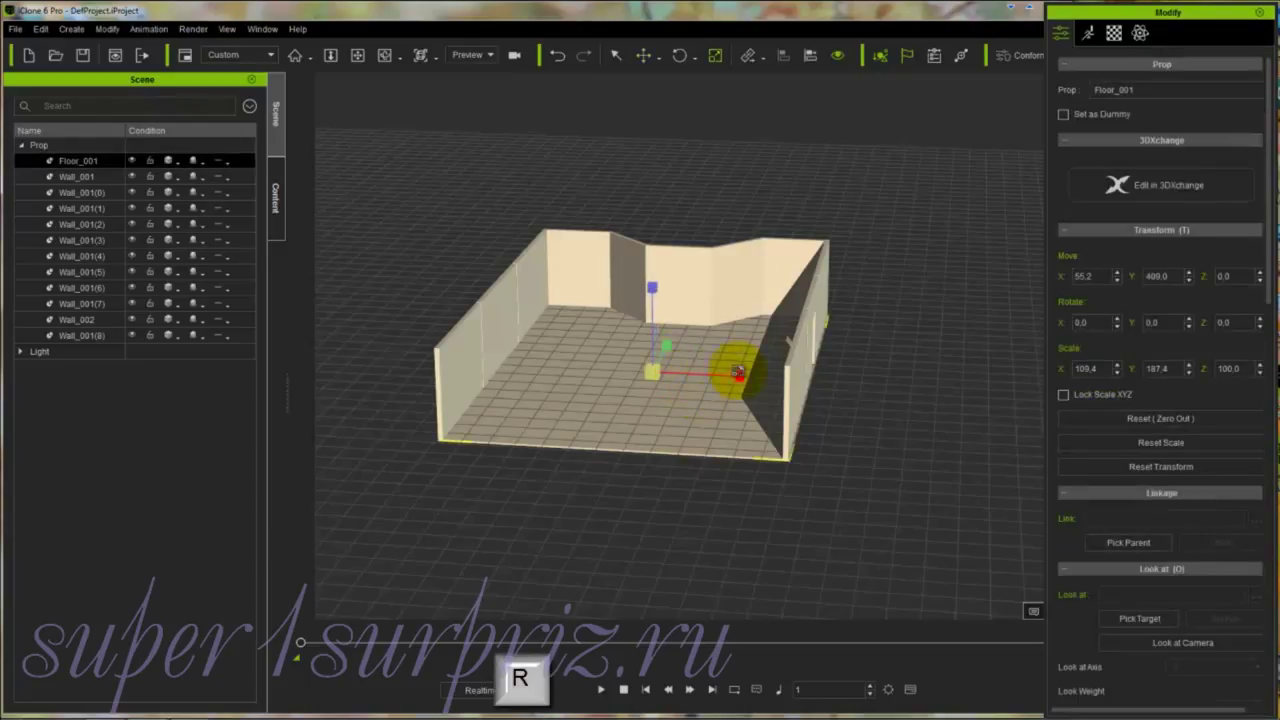
left_click_drag(738, 375, 795, 378)
key("w")
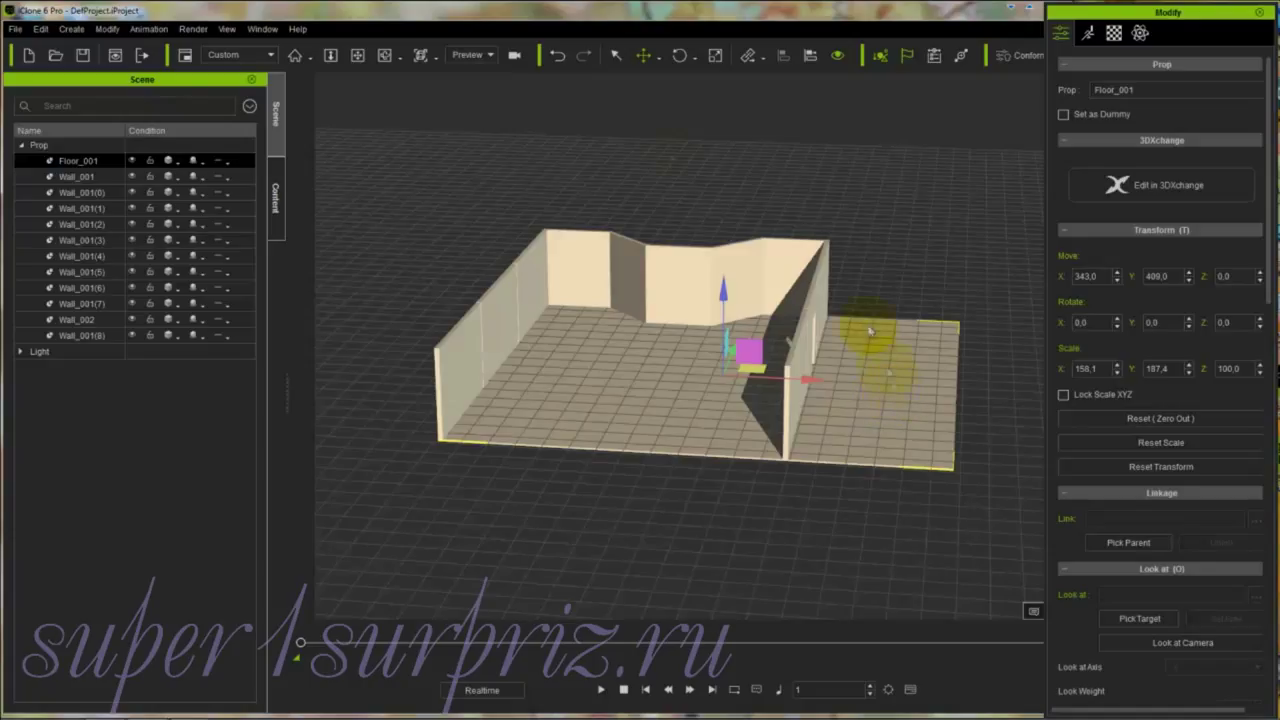
Step: Attach Wall_001 to Floor_001 as its parent
left_click(67, 177)
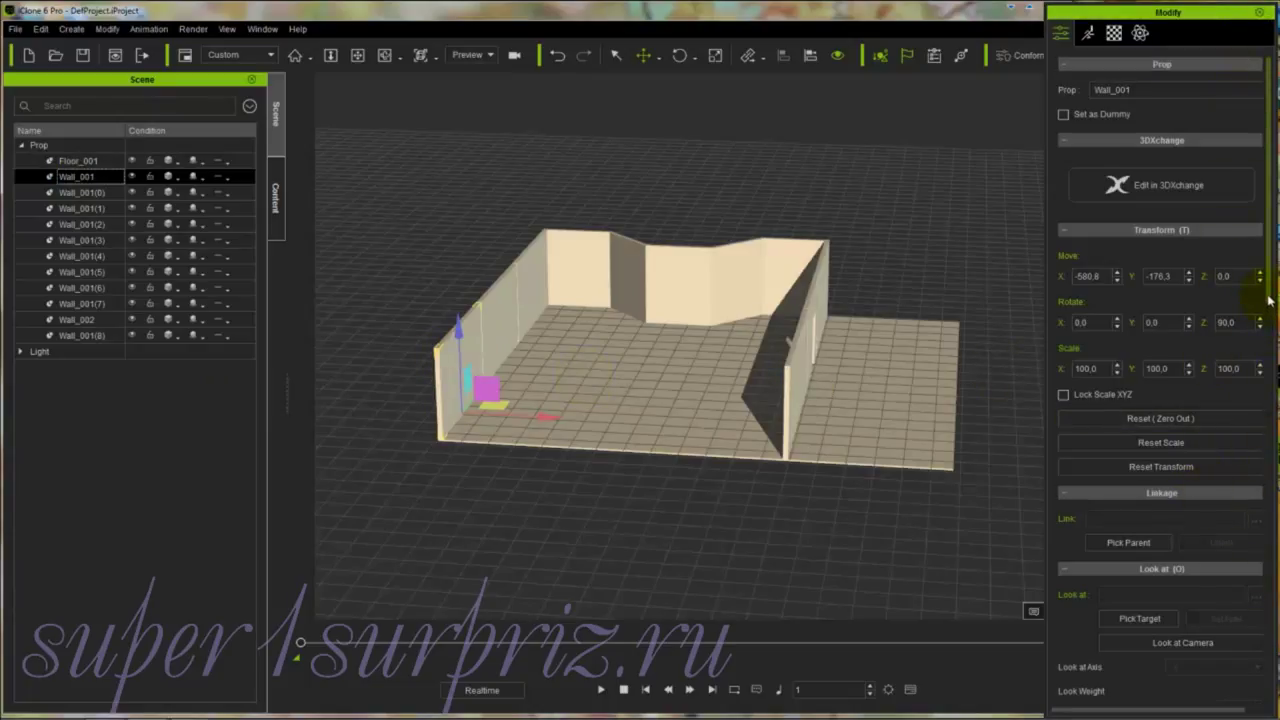
left_click_drag(1268, 300, 1270, 500)
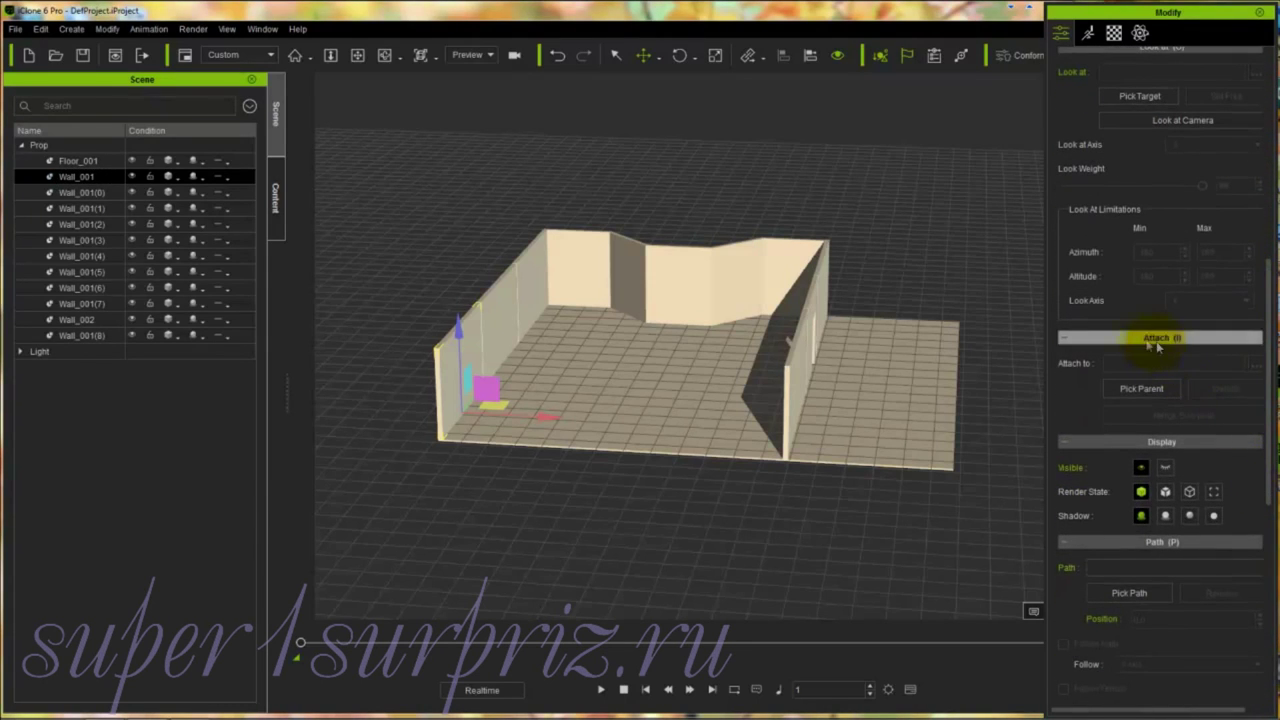
left_click(1141, 390)
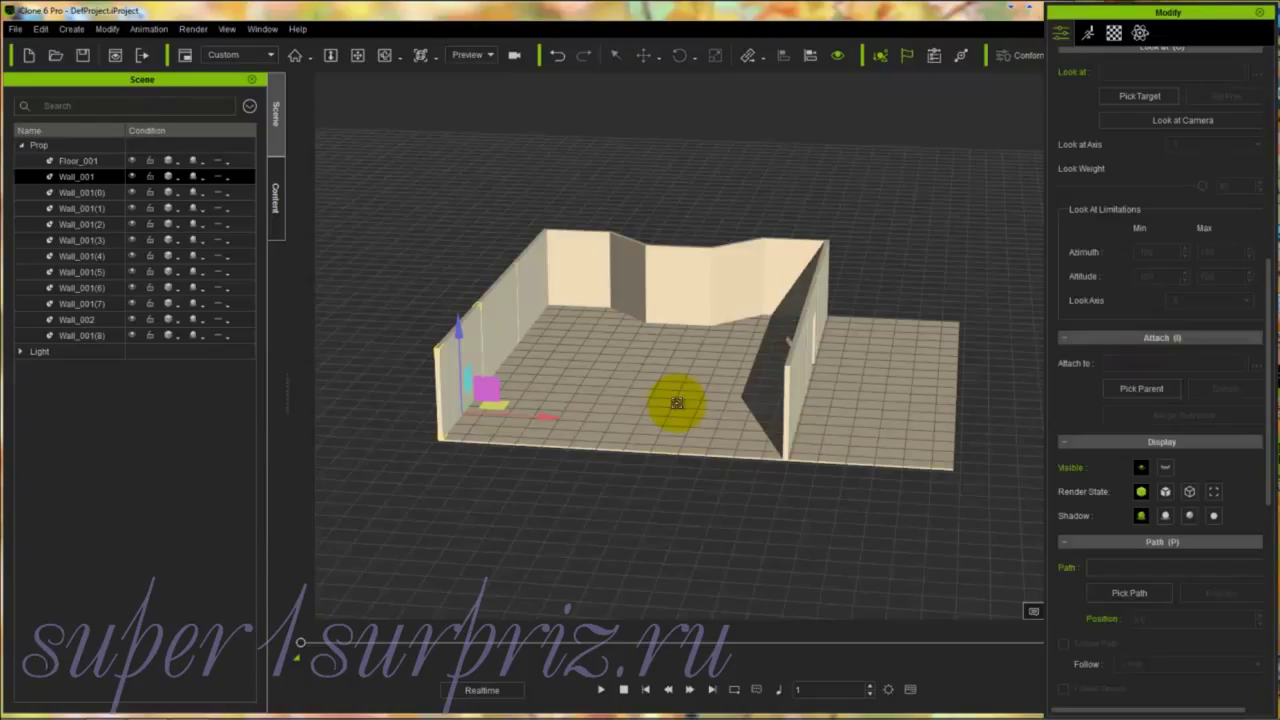
left_click(677, 402)
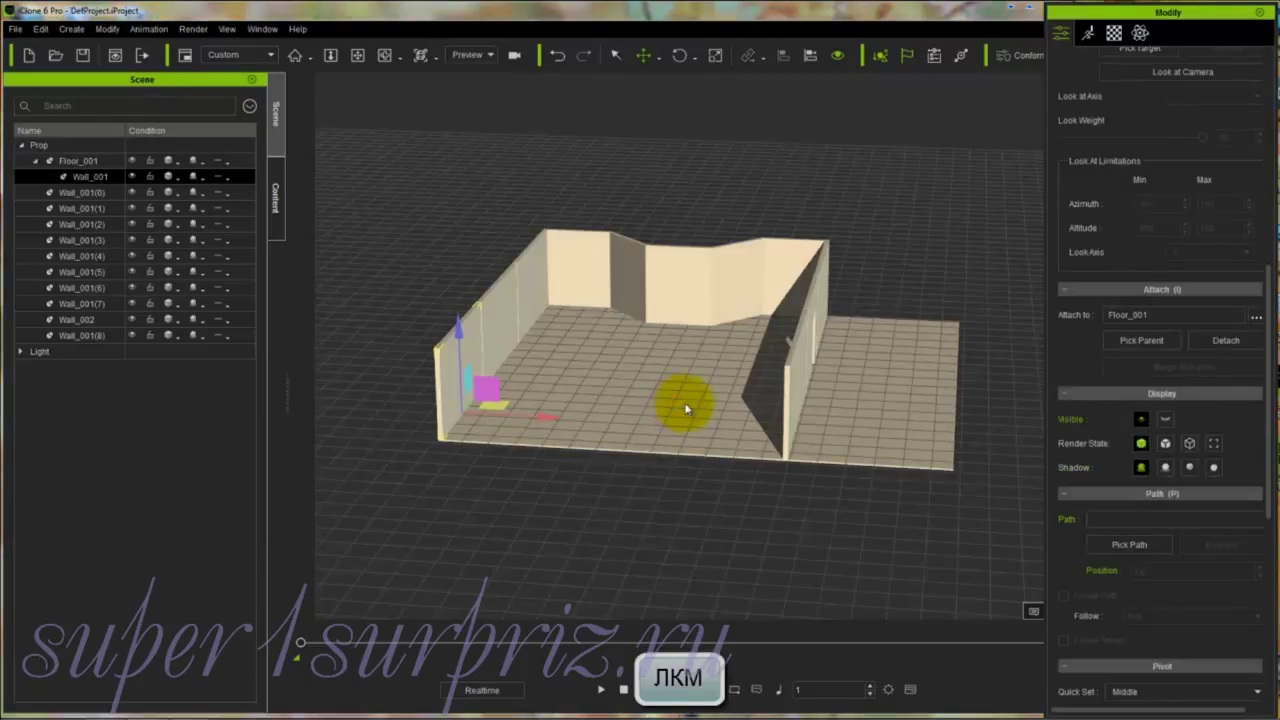
left_click(83, 162)
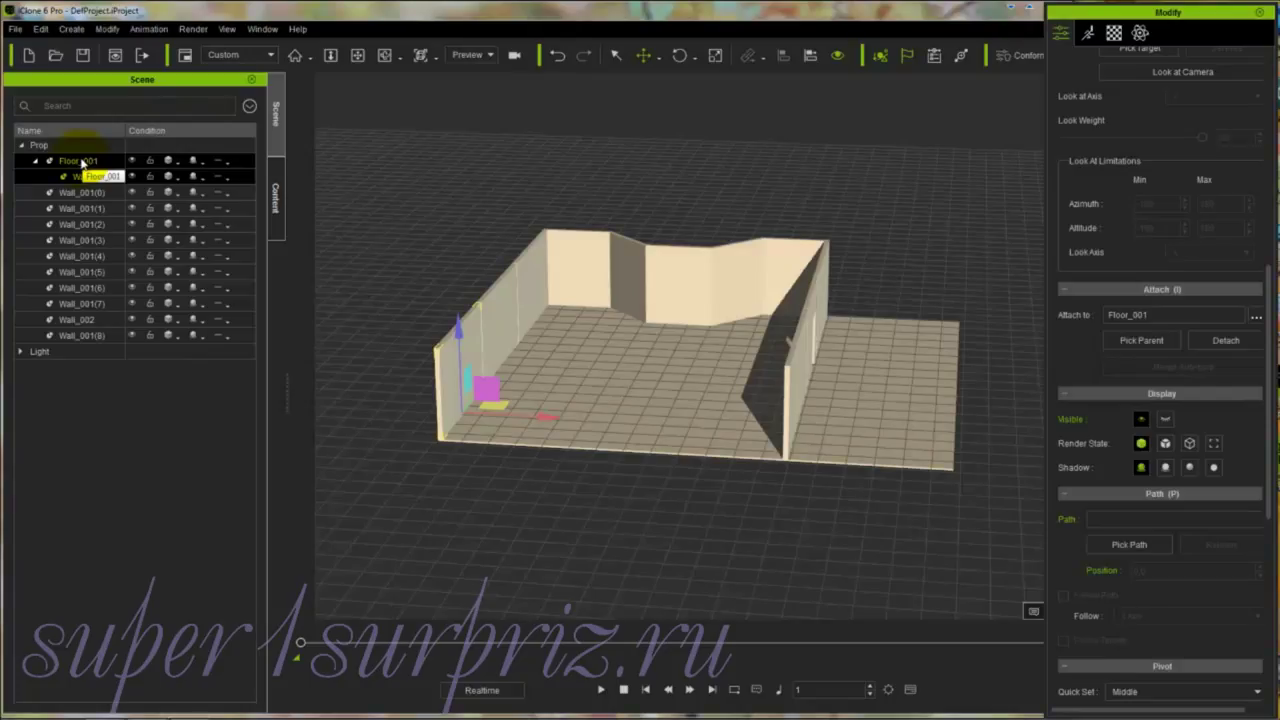
Step: Attach Wall_001(0) and Wall_001(1) to Floor_001 as their parent
left_click(68, 194)
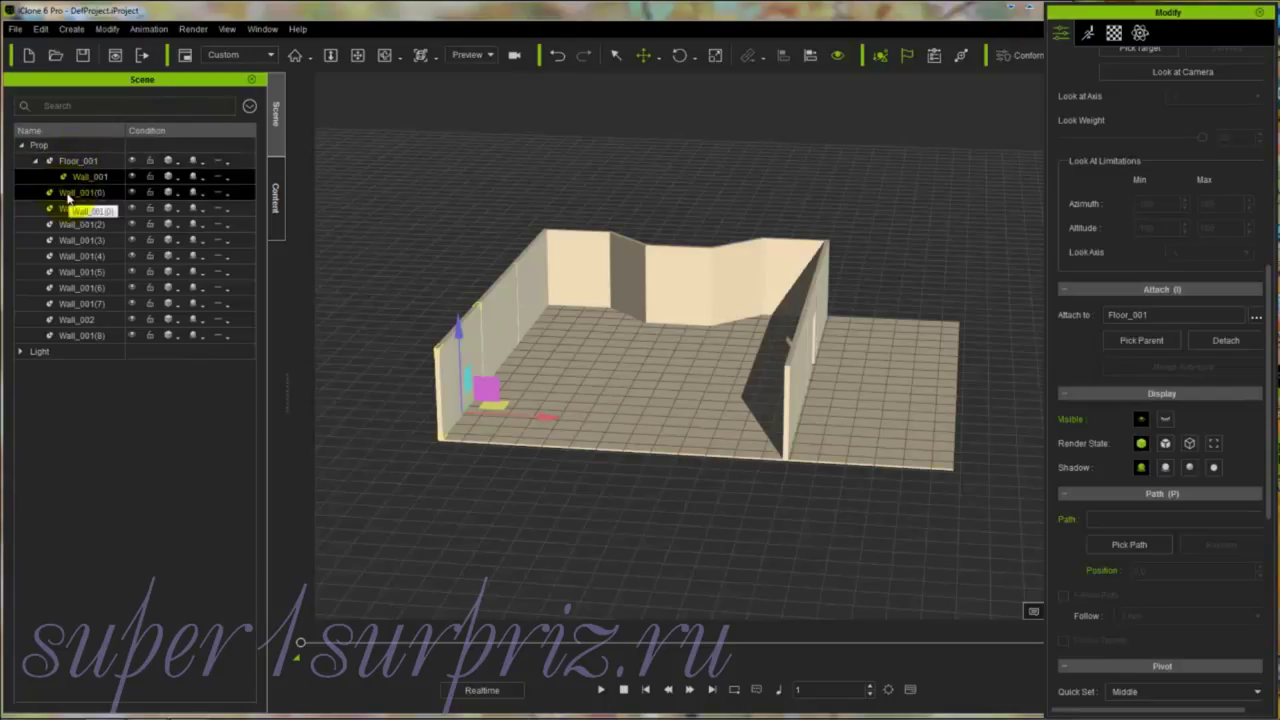
left_click(68, 196)
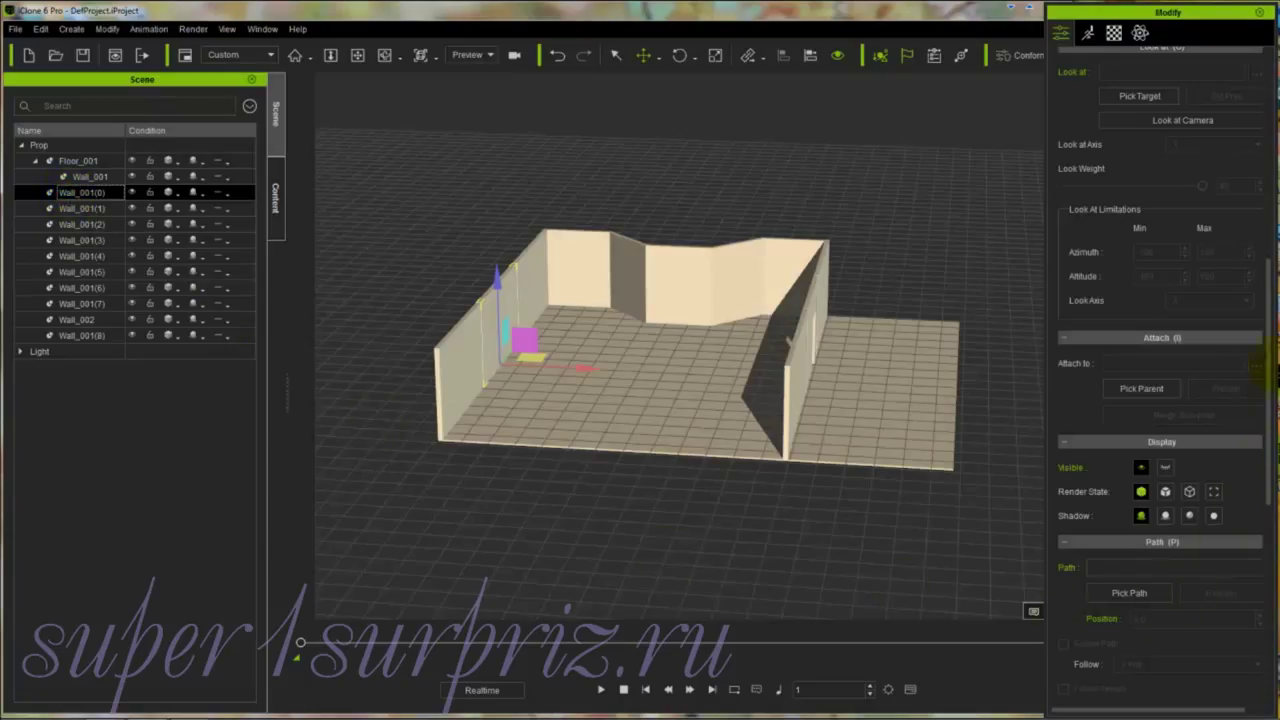
left_click(1143, 388)
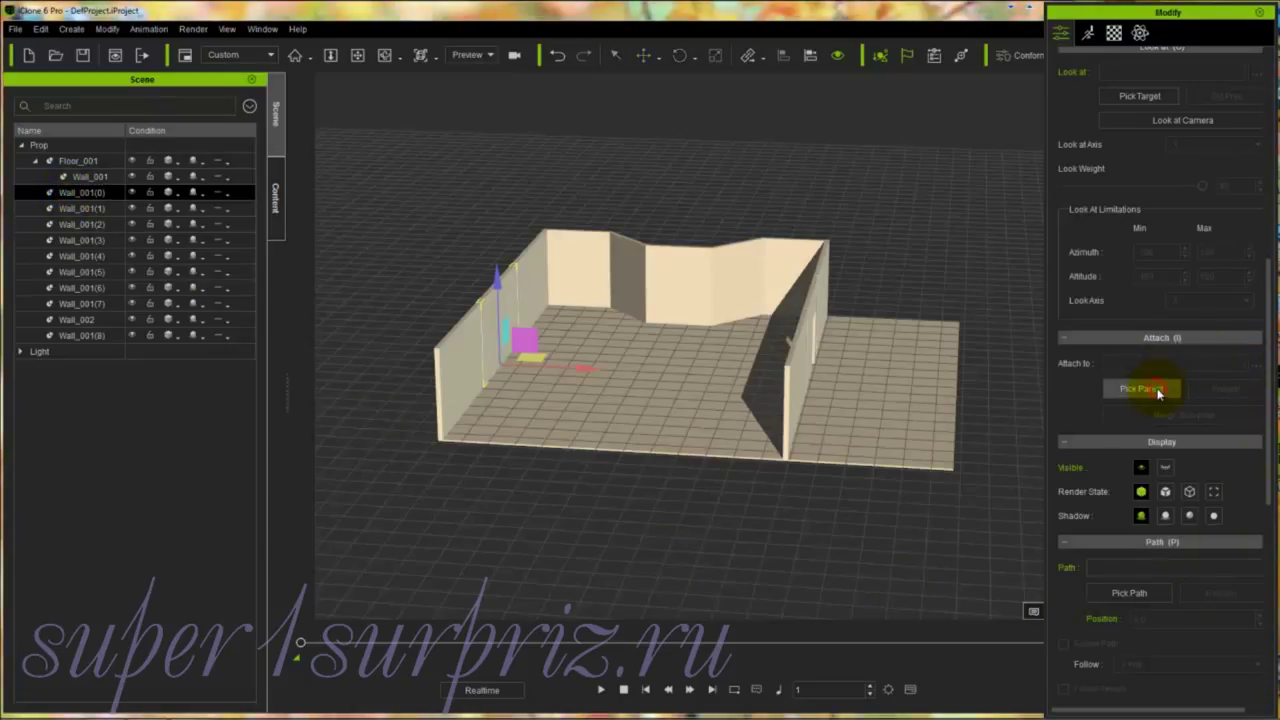
left_click(670, 374)
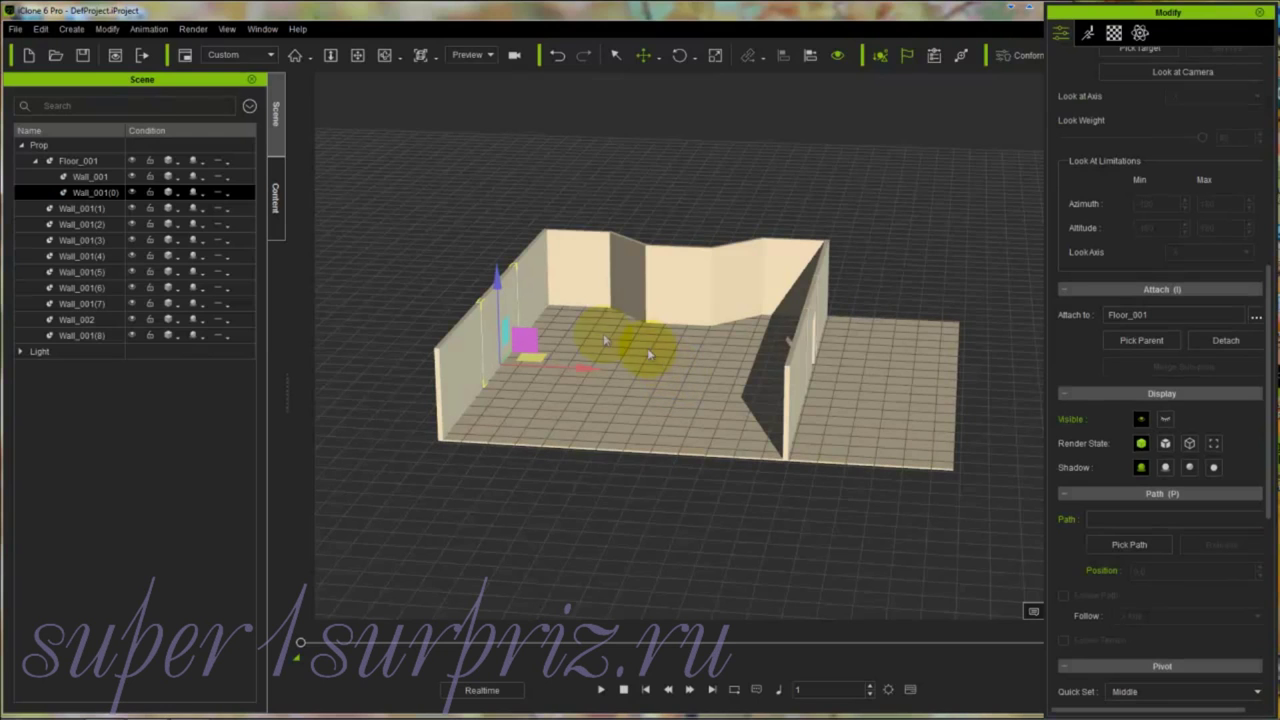
left_click(82, 205)
left_click(1143, 386)
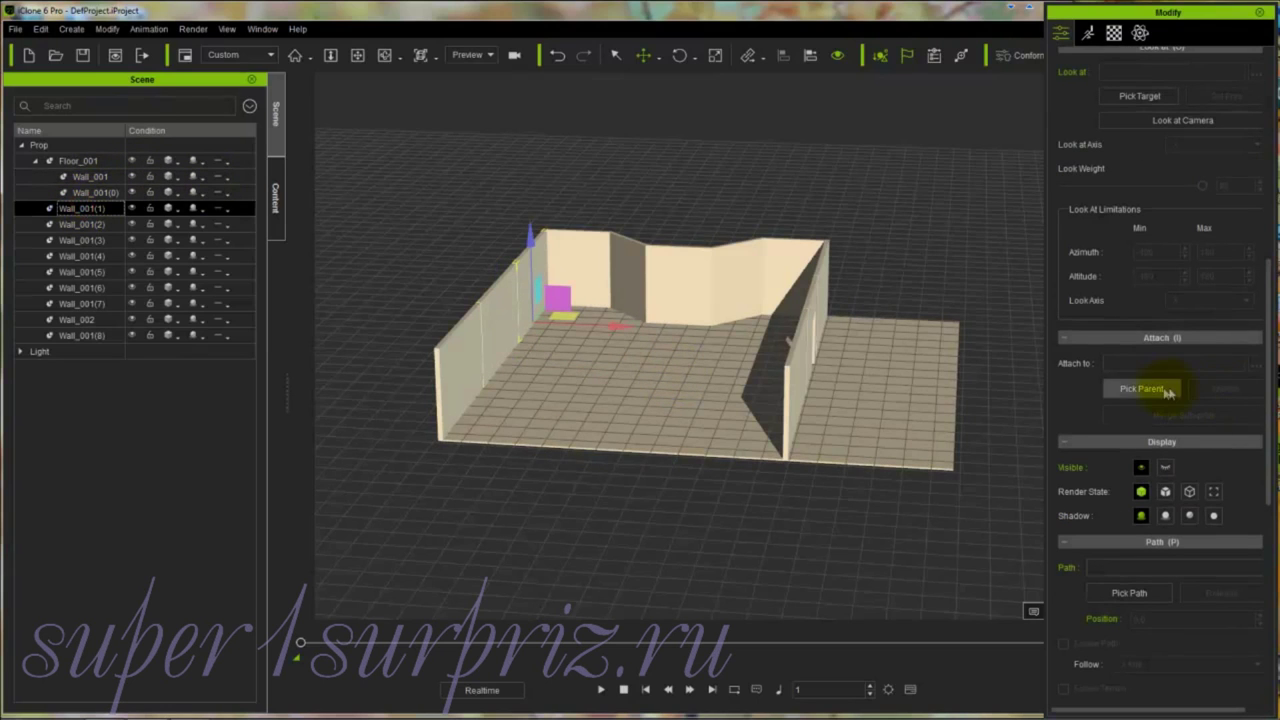
left_click(617, 375)
Step: Attach Wall_001(2) and Wall_001(3) to Floor_001 as their parent
left_click(82, 224)
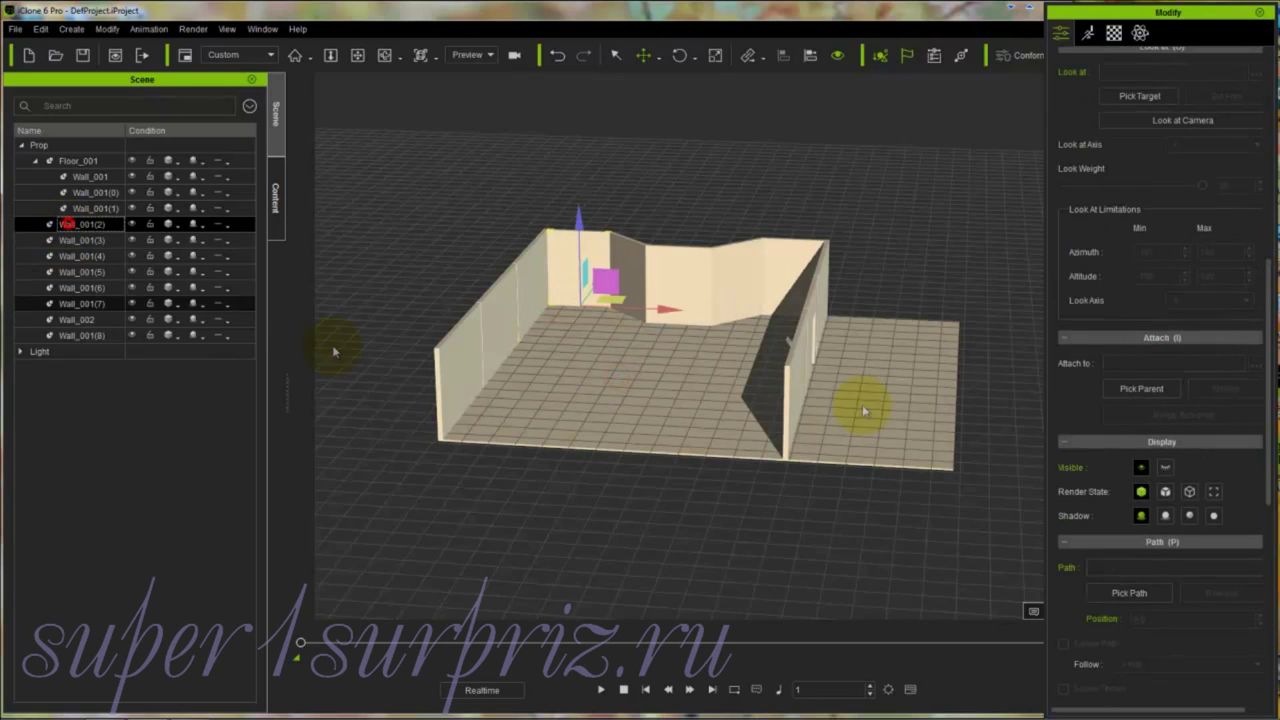
left_click(1141, 388)
left_click(640, 380)
left_click(82, 240)
left_click(1141, 388)
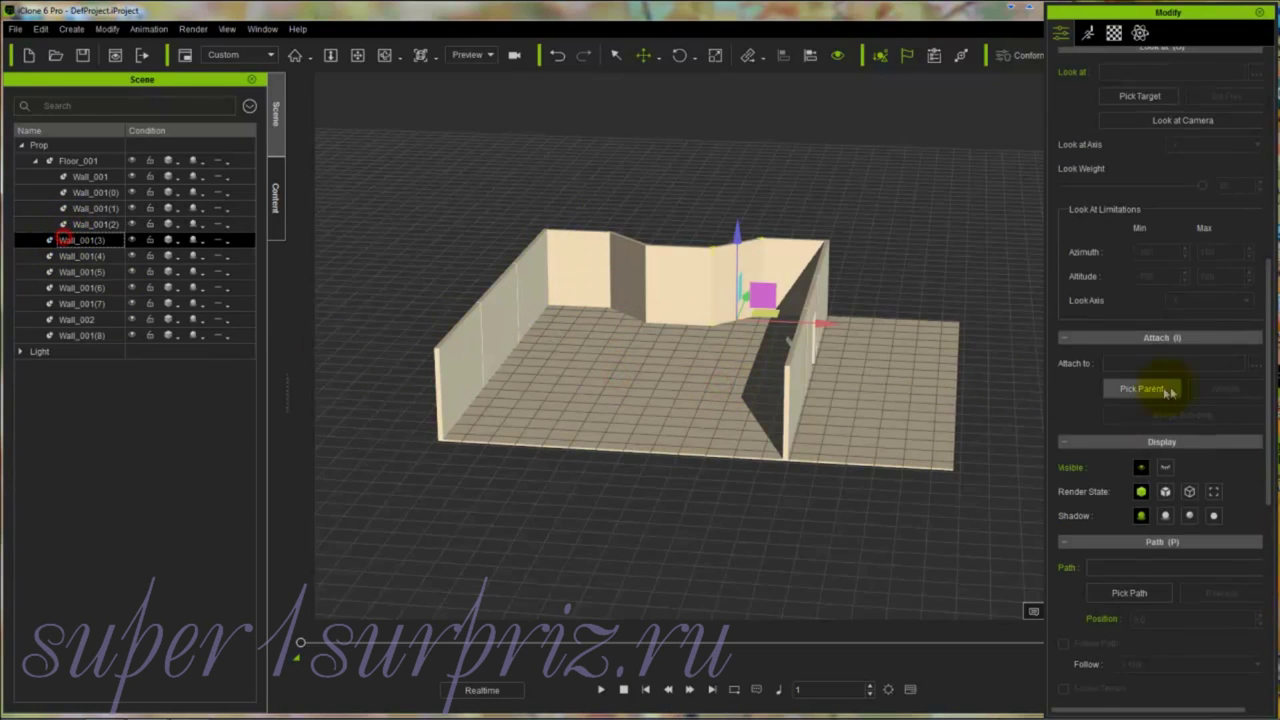
left_click(572, 392)
Step: Attach Wall_001(4) and Wall_001(5) to Floor_001 as their parent
left_click(82, 256)
left_click(1141, 388)
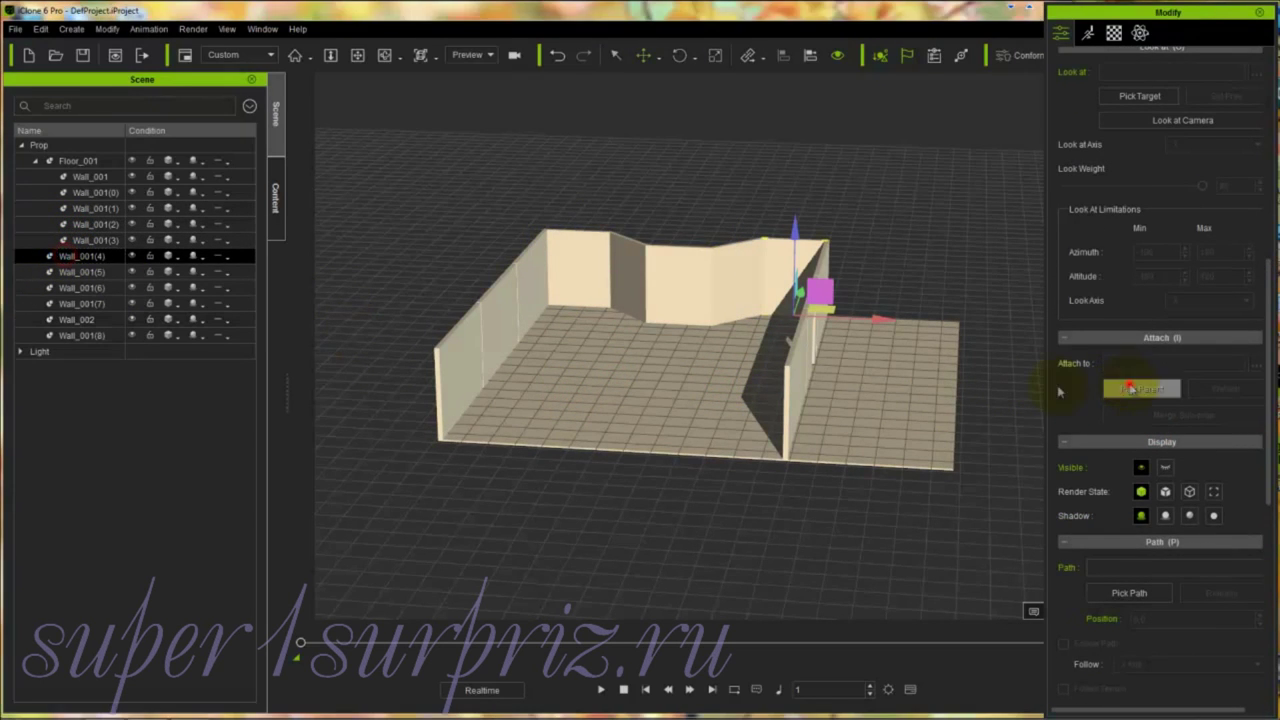
left_click(730, 385)
left_click(102, 272)
left_click(1141, 388)
left_click(640, 377)
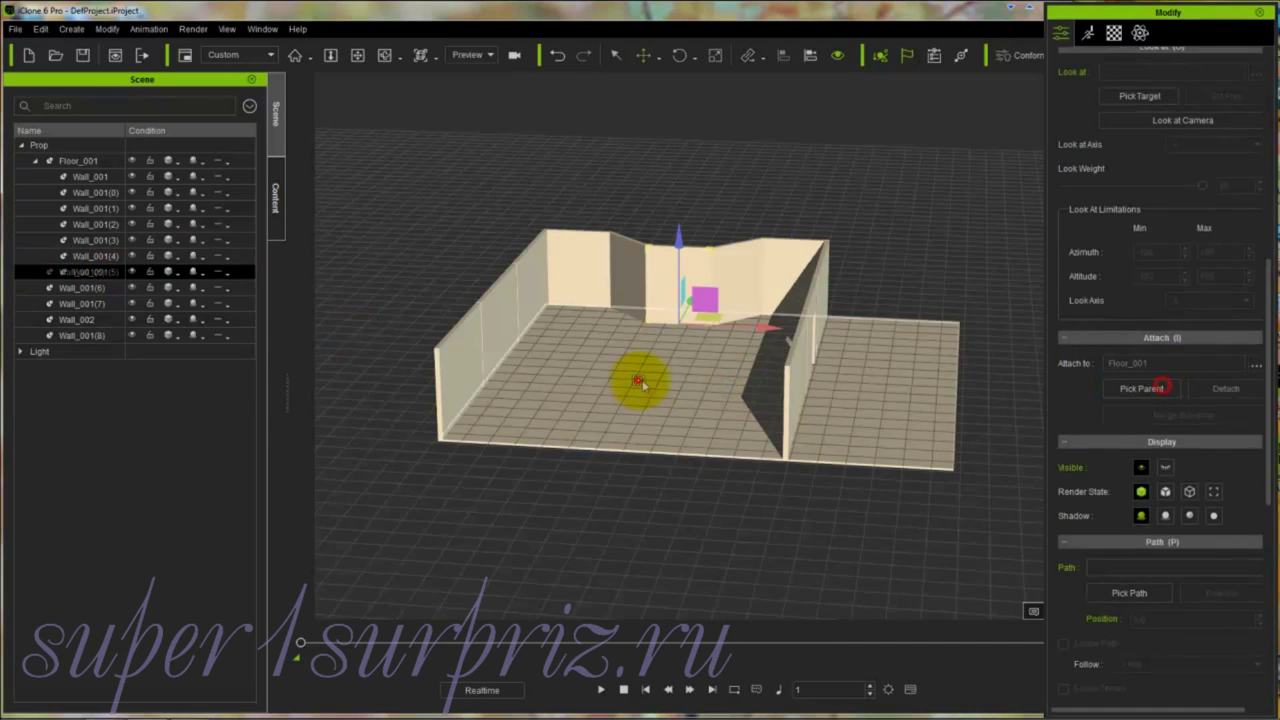
Step: Attach Wall_001(6) and Wall_001(7) to Floor_001 as their parent
left_click(82, 287)
left_click(1141, 388)
left_click(697, 371)
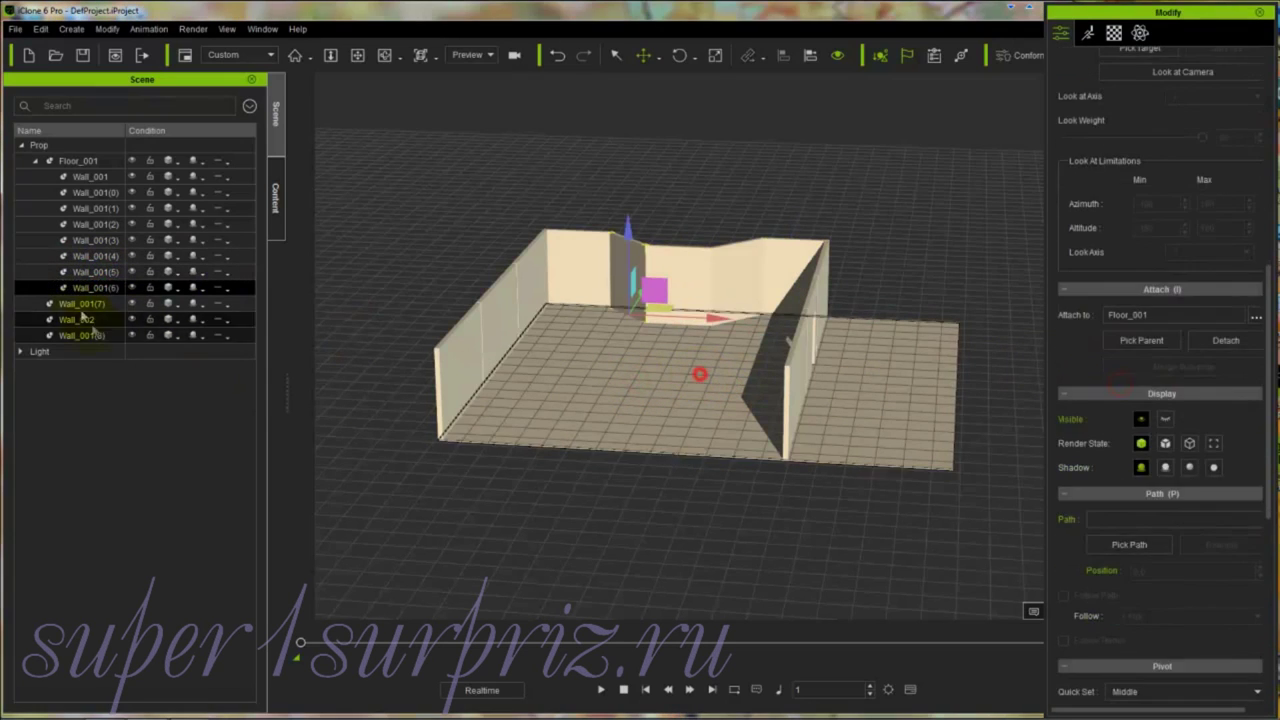
left_click(82, 303)
left_click(1133, 390)
left_click(689, 380)
Step: Attach the doorway wall Wall_002 and the stretched wall Wall_001(8) to Floor_001 as their parent
left_click(90, 319)
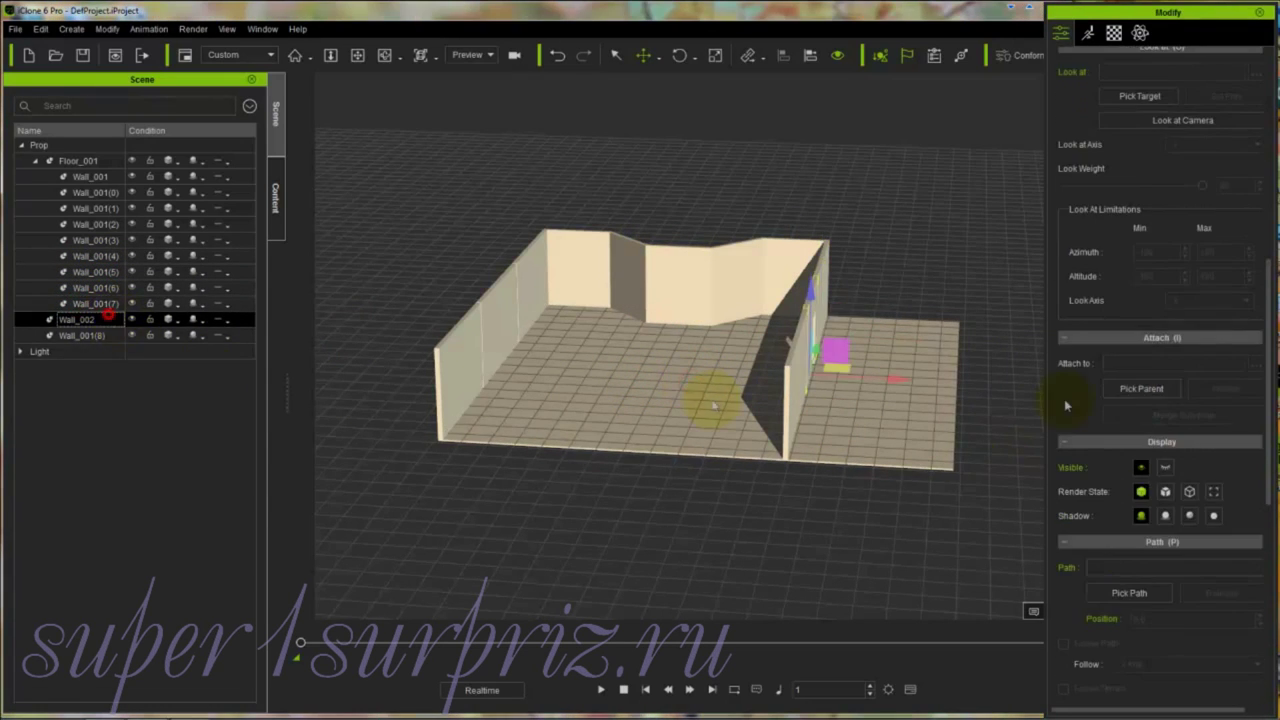
left_click(1141, 388)
left_click(610, 386)
left_click(82, 335)
left_click(1141, 388)
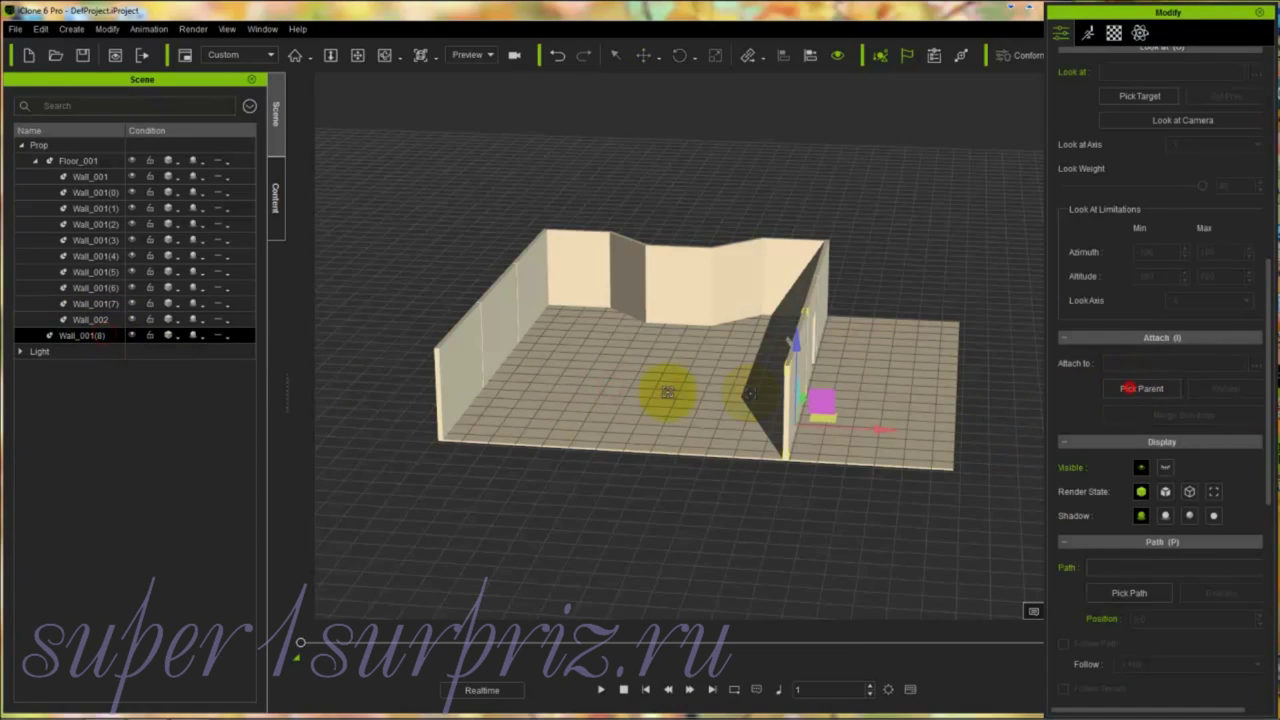
left_click(662, 390)
Step: Raise the floor together with all its attached walls to about Z 5.6, above the ground grid
left_click(690, 519)
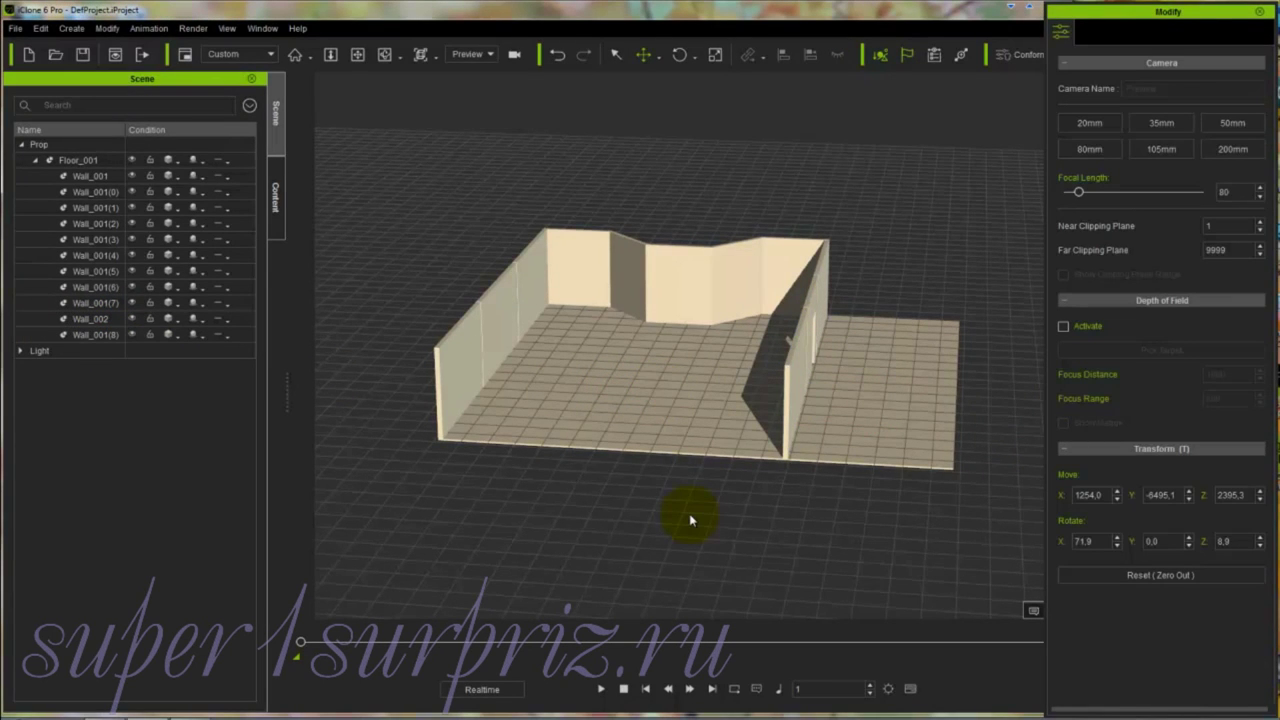
left_click(670, 395)
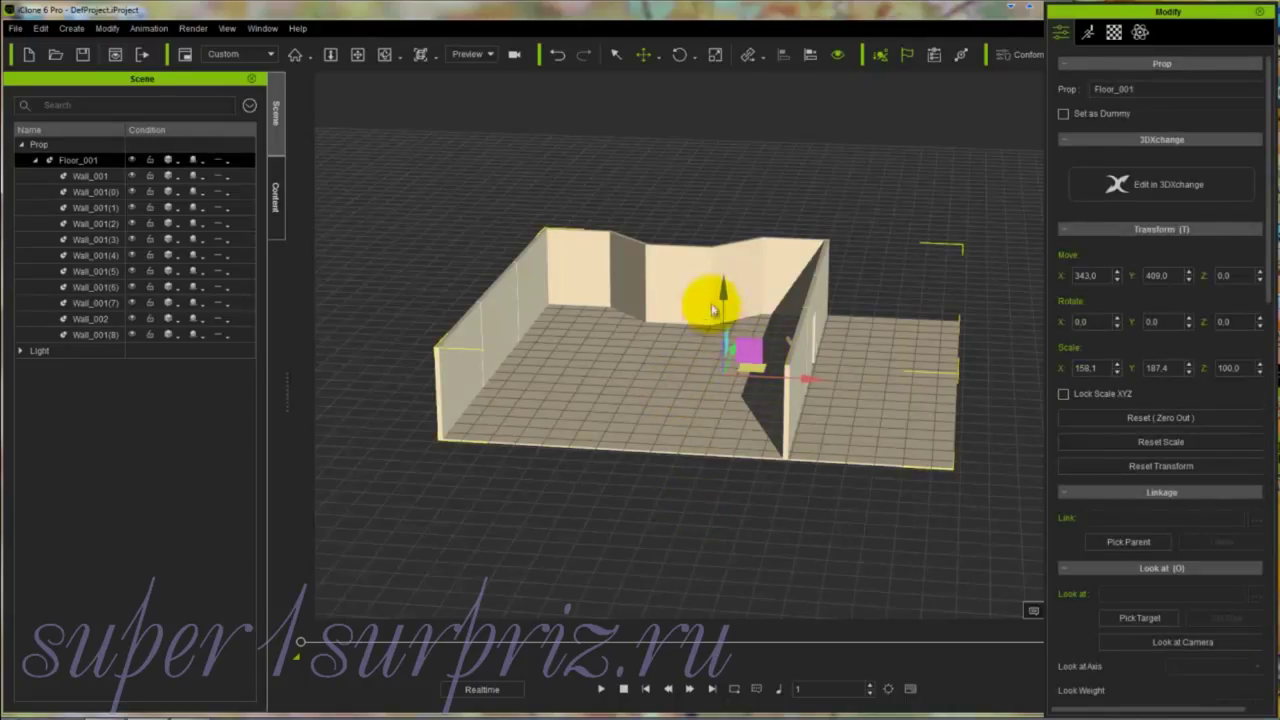
mouse_move(723, 297)
left_mouse_down()
mouse_move(720, 229)
mouse_move(726, 314)
mouse_move(723, 293)
left_mouse_up()
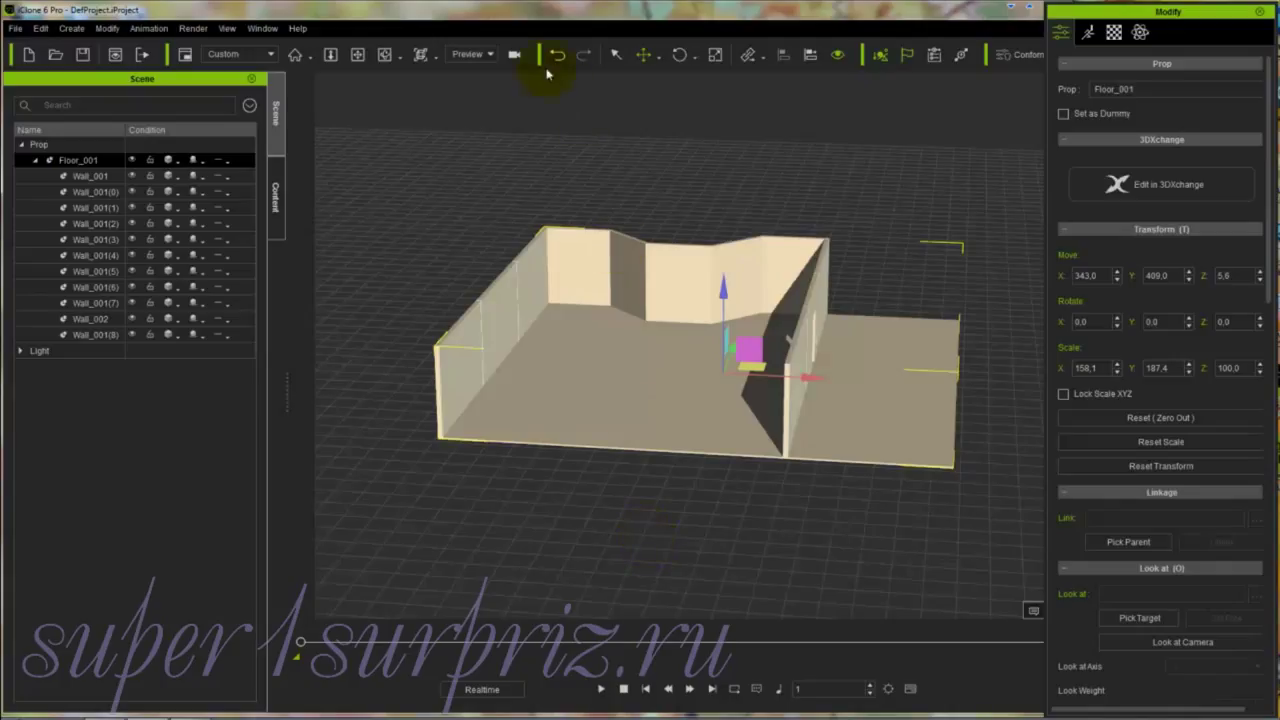
Step: Browse the Arc props in the 3D Blocks library and add Arc_004 to the scene
left_click(276, 198)
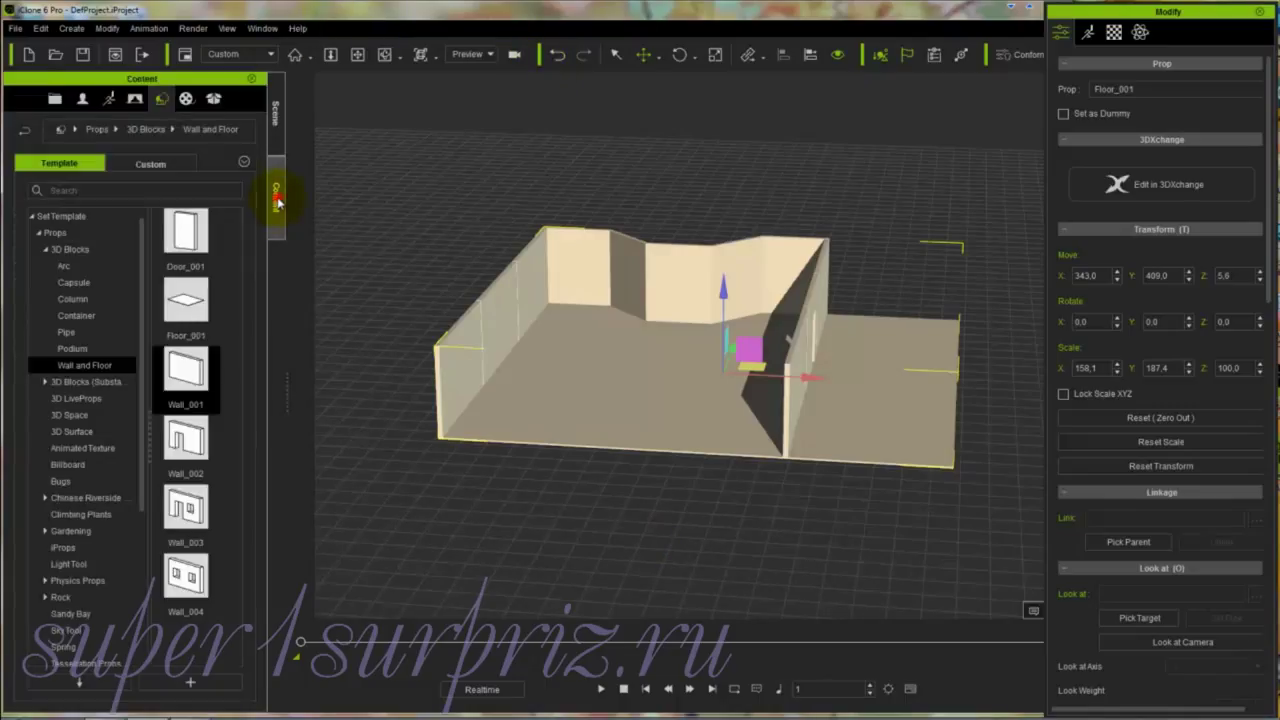
left_click(75, 250)
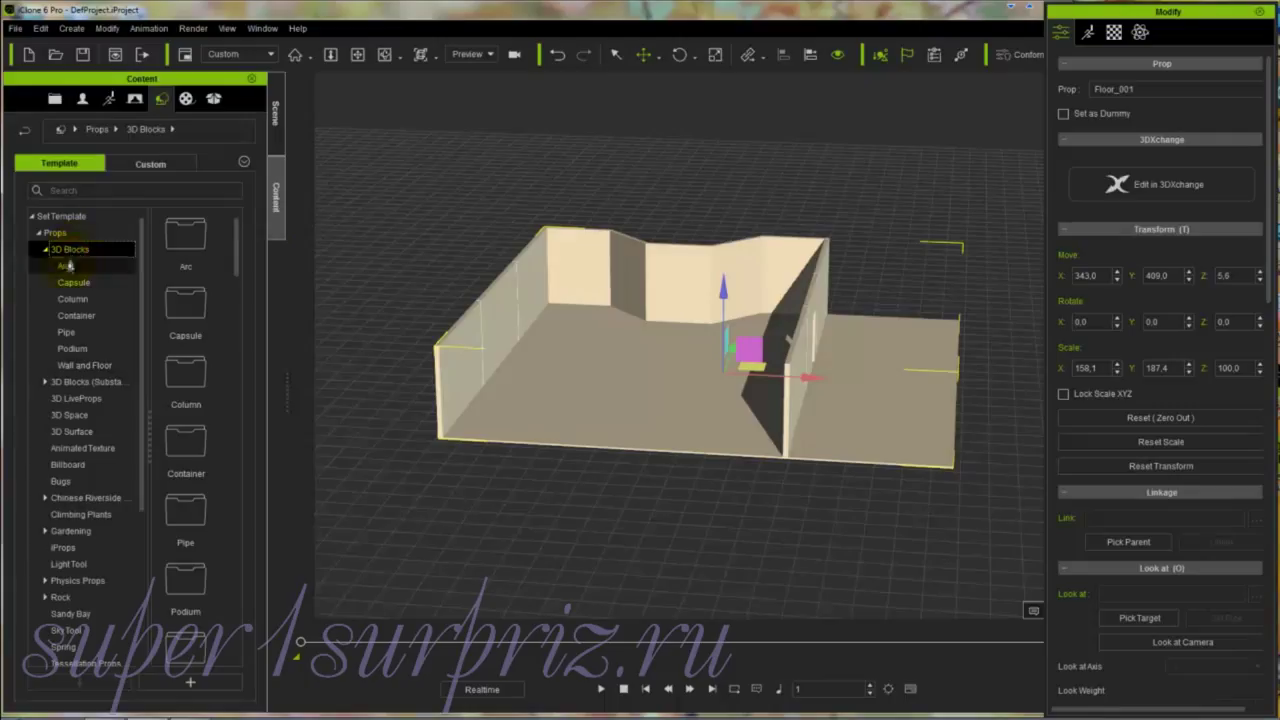
left_click(65, 267)
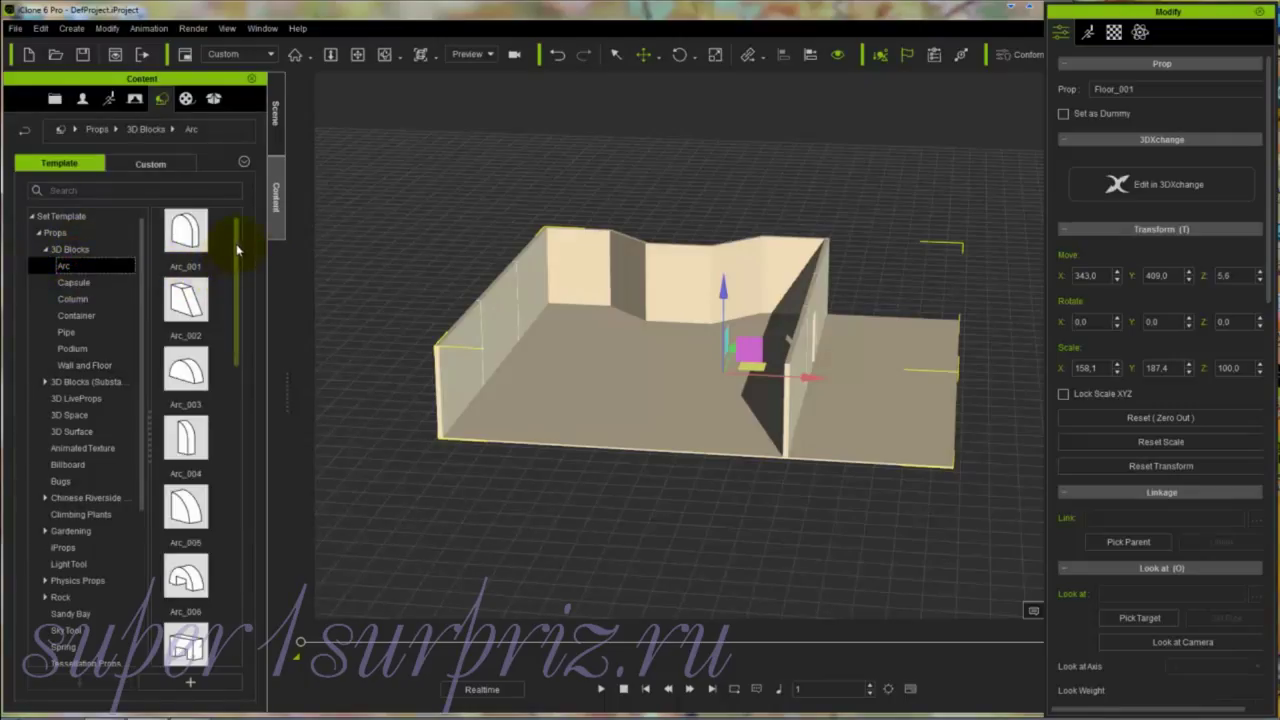
left_click_drag(237, 250, 237, 296)
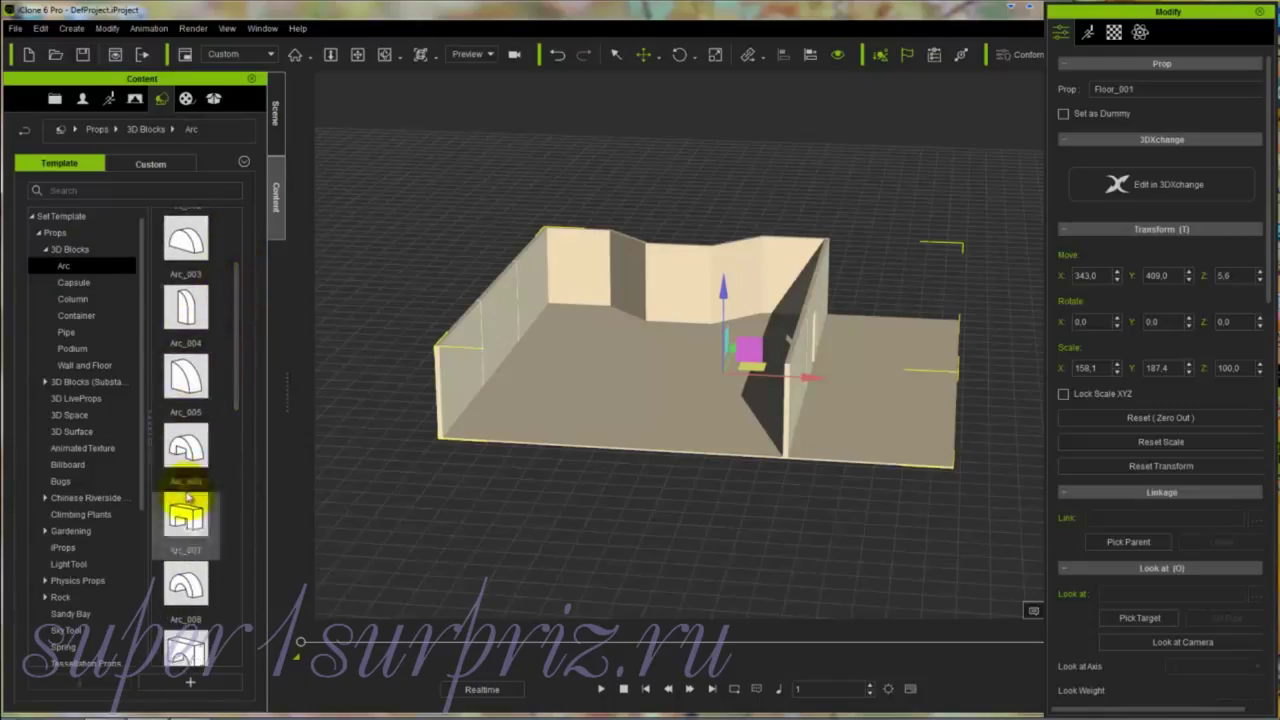
left_click_drag(237, 326, 240, 277)
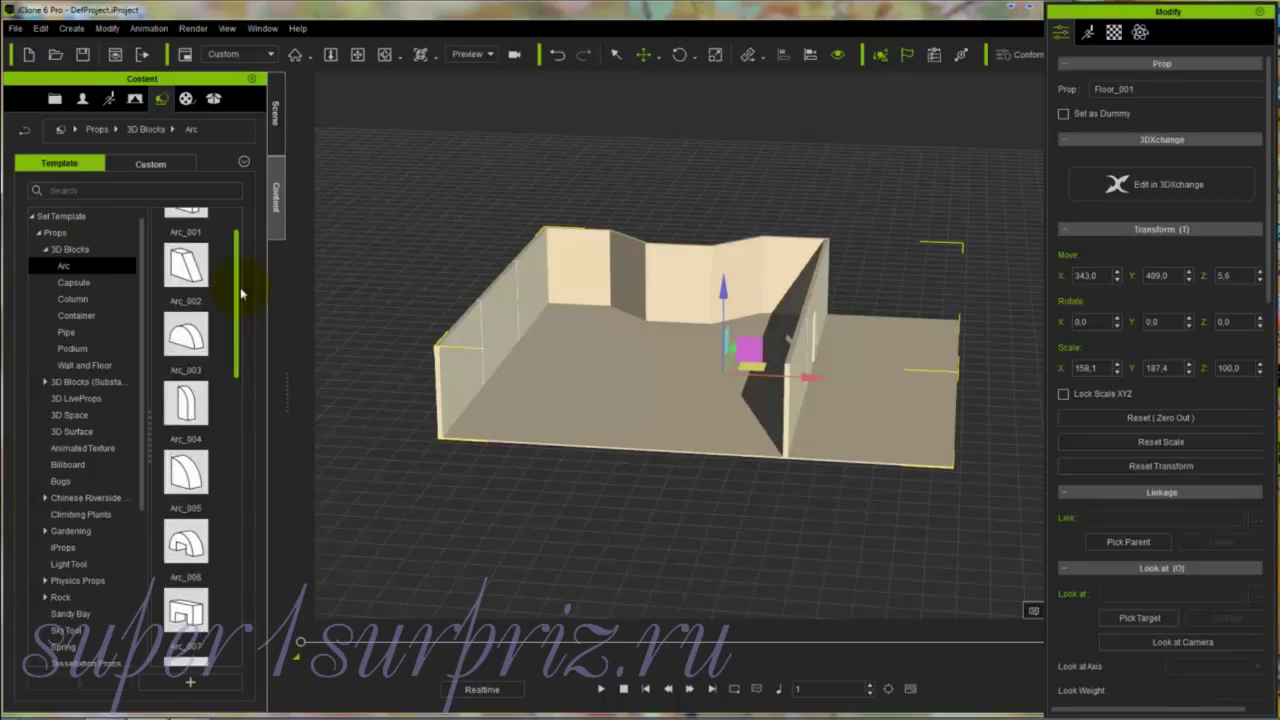
double_click(188, 403)
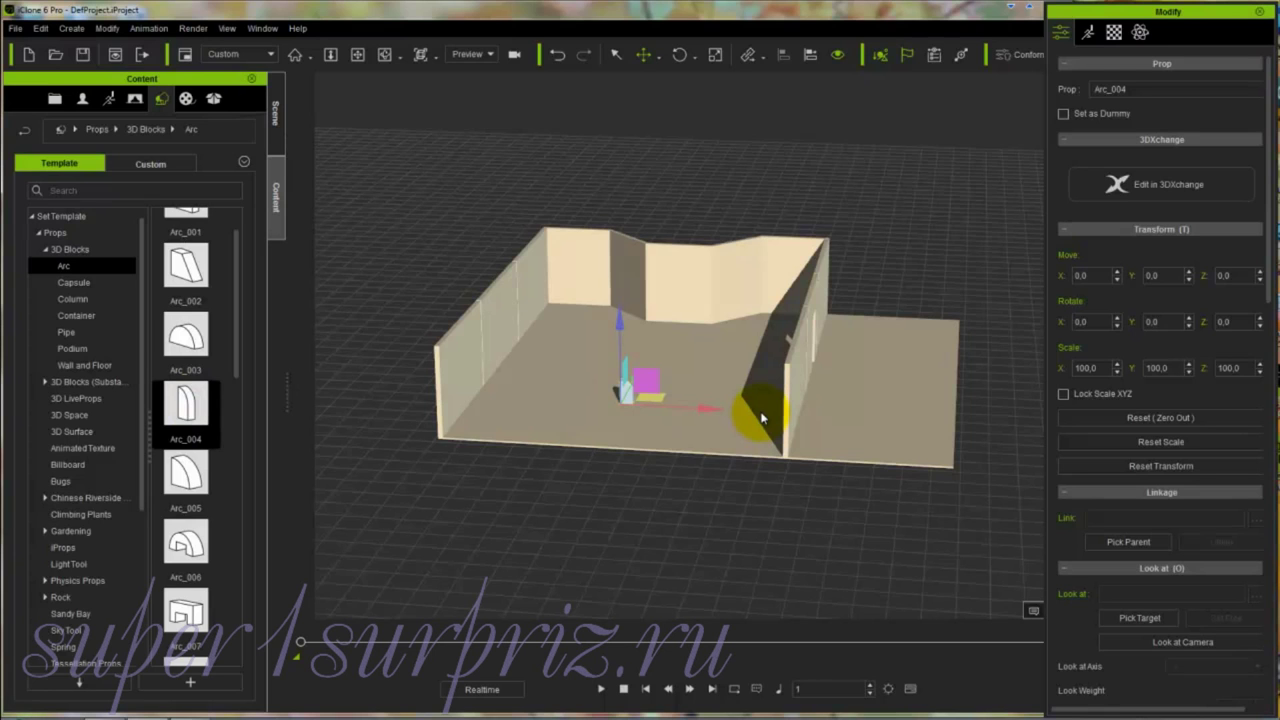
Step: Shrink Arc_004 to about 29.2 in X scale and 49.5 in Z scale
key("z")
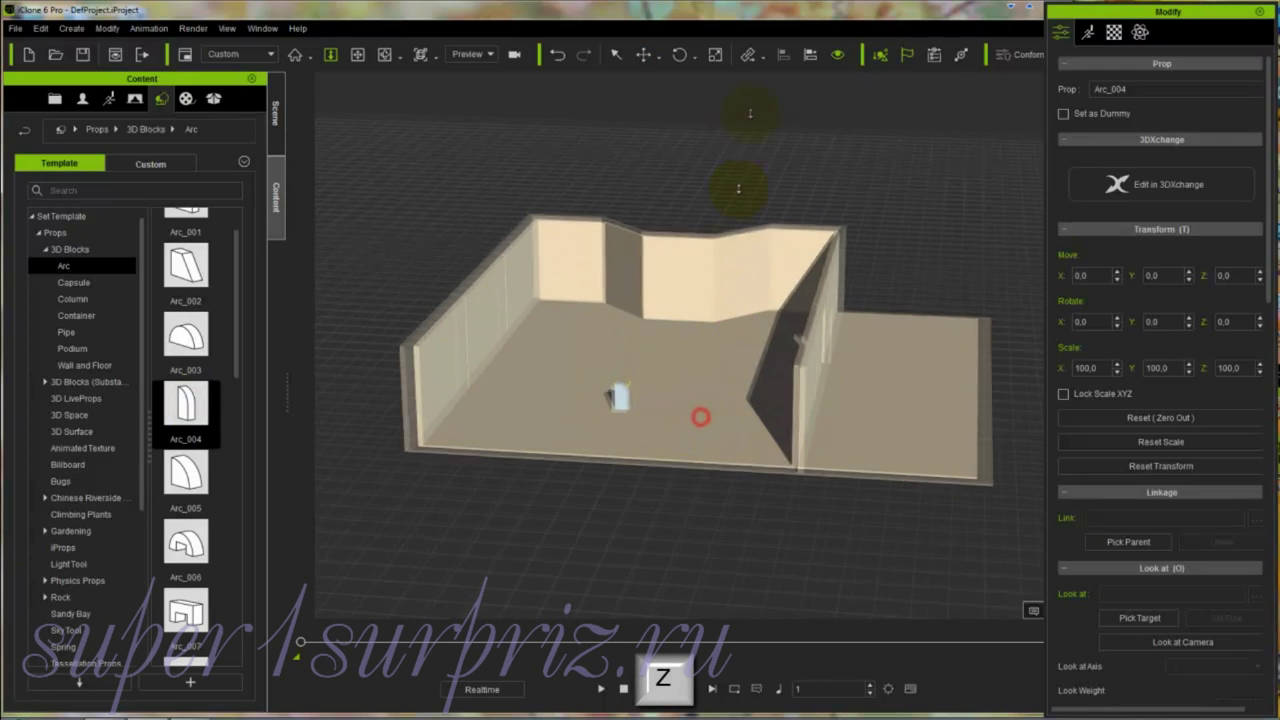
scroll(677, 374, "up", 3)
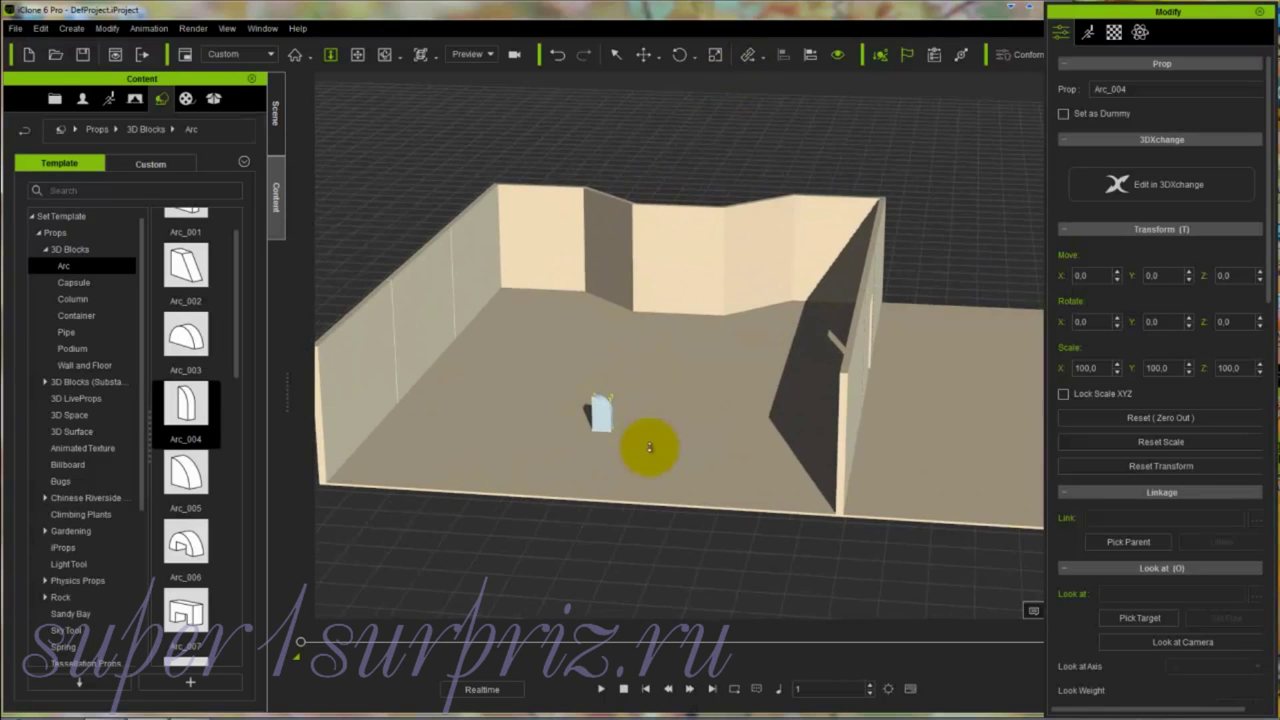
scroll(651, 446, "up", 2)
scroll(726, 237, "up", 3)
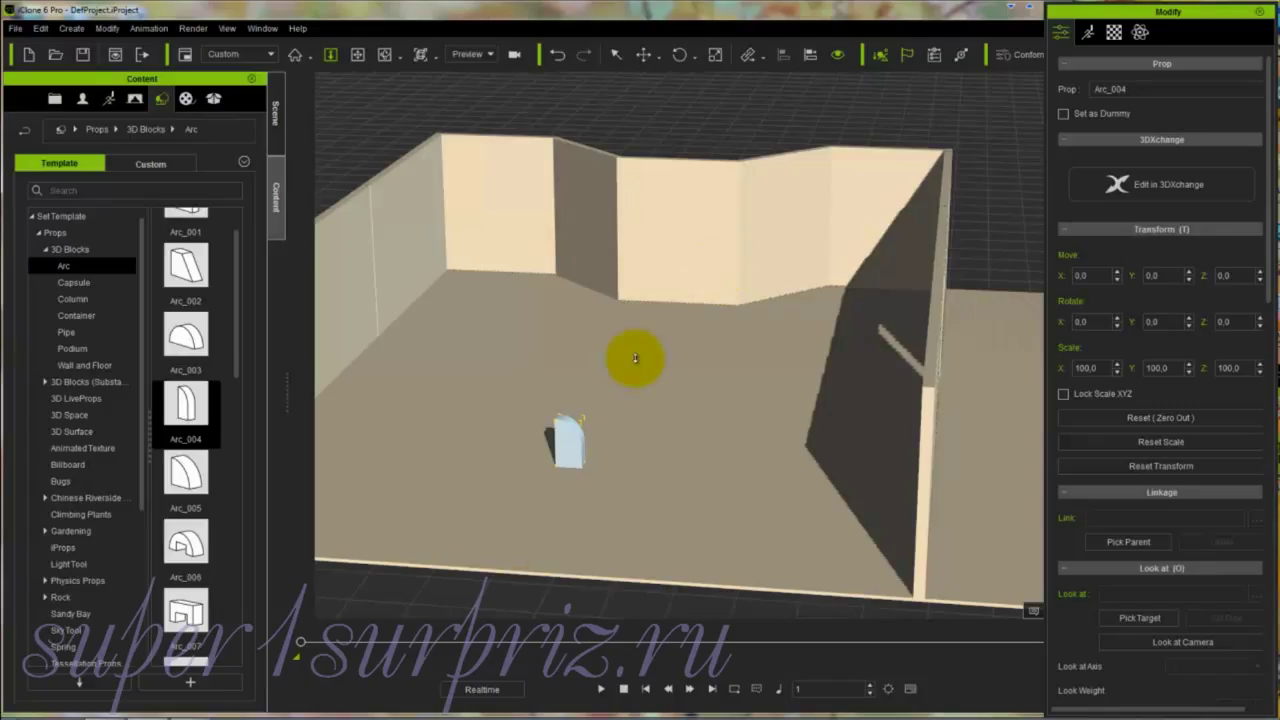
key("r")
key("r")
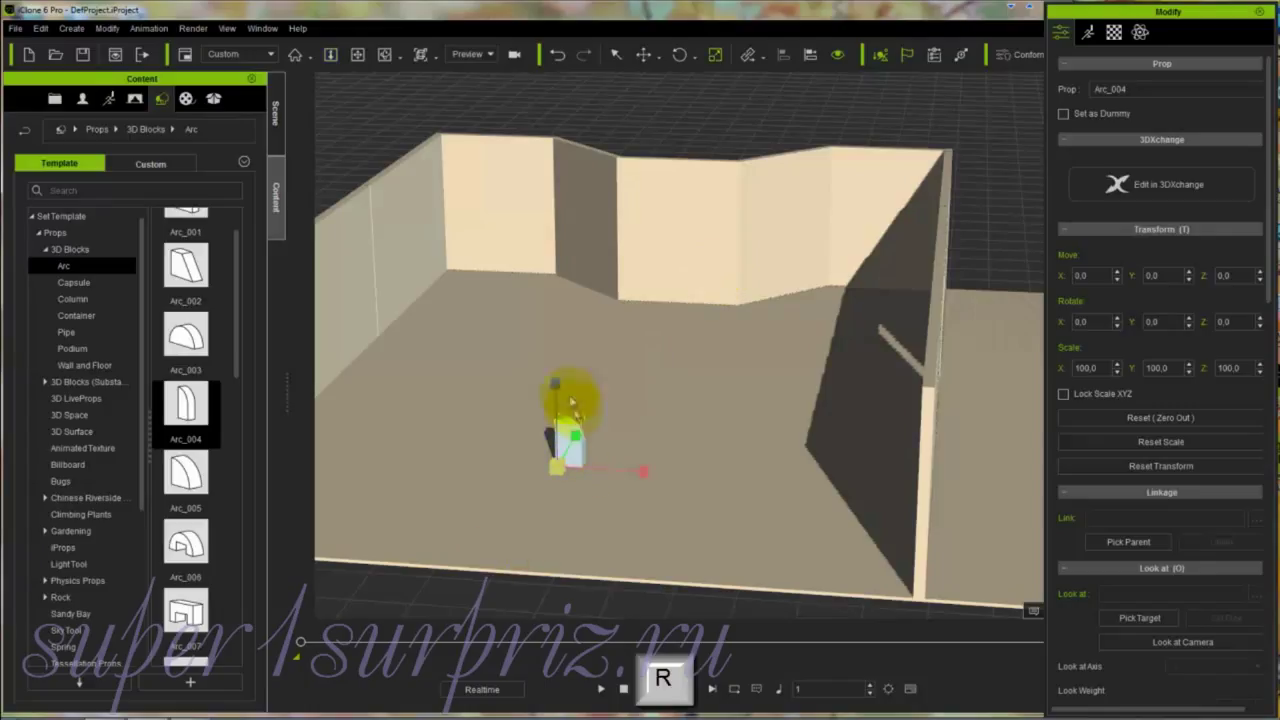
left_click_drag(555, 382, 551, 454)
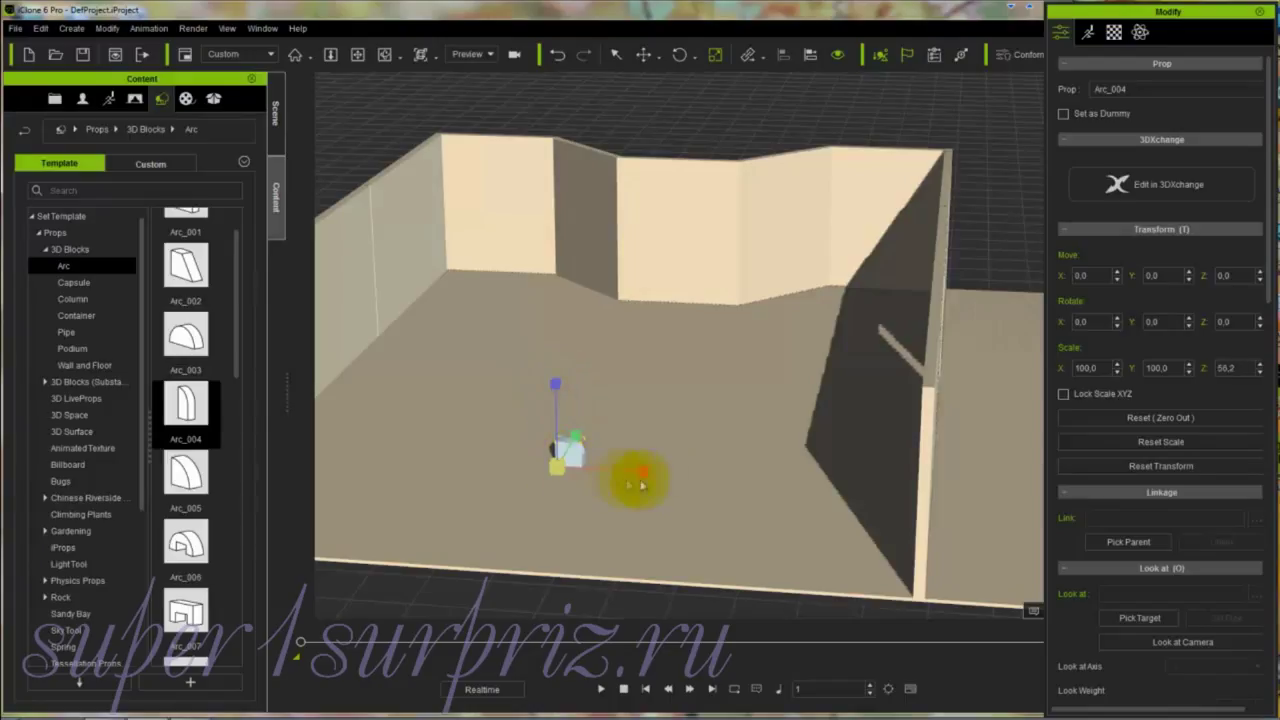
left_click_drag(643, 468, 550, 452)
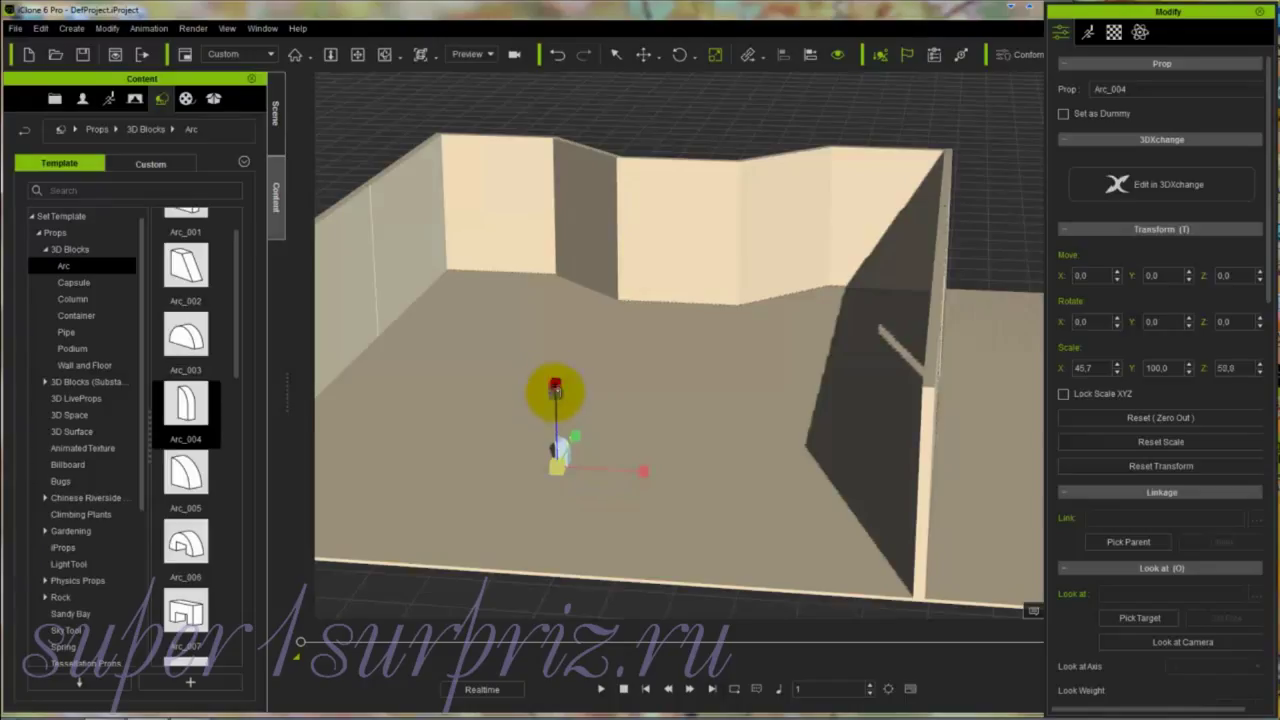
left_click_drag(552, 388, 552, 381)
left_click_drag(643, 466, 585, 477)
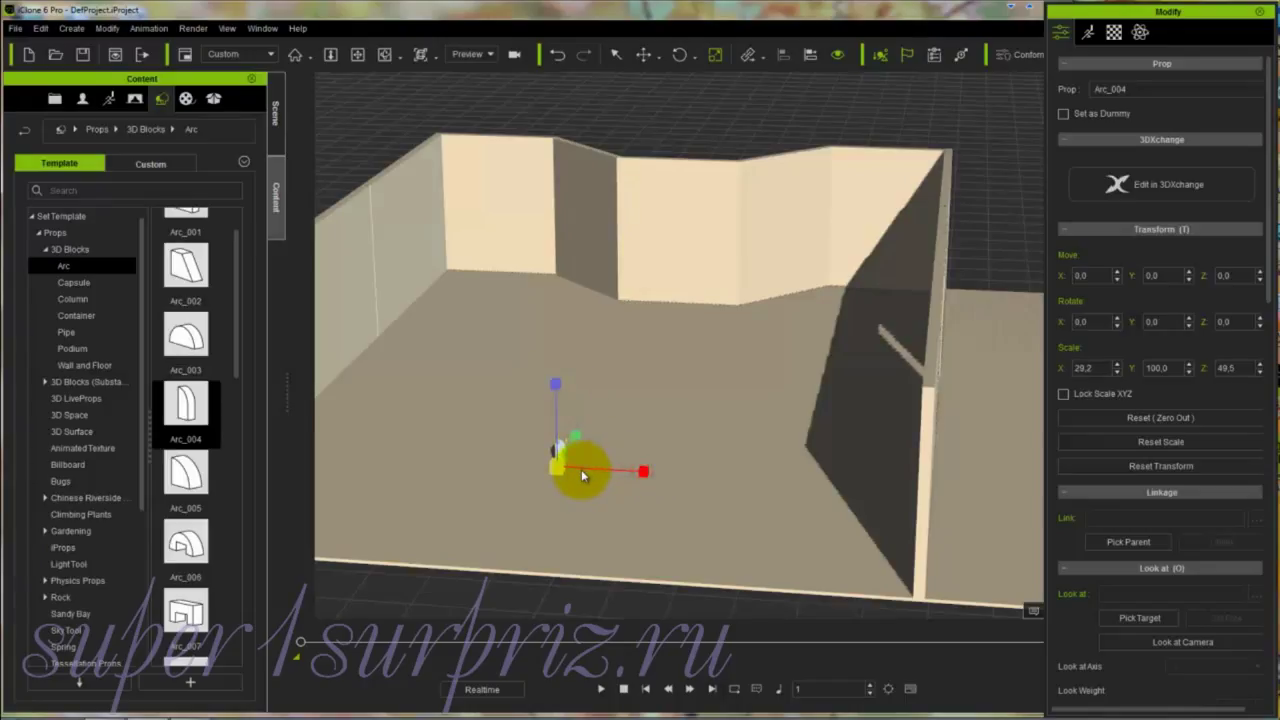
Step: Move Arc_004 along the X axis toward the long panelled side wall, to about X -377.5
key("z")
left_click_drag(594, 466, 660, 115)
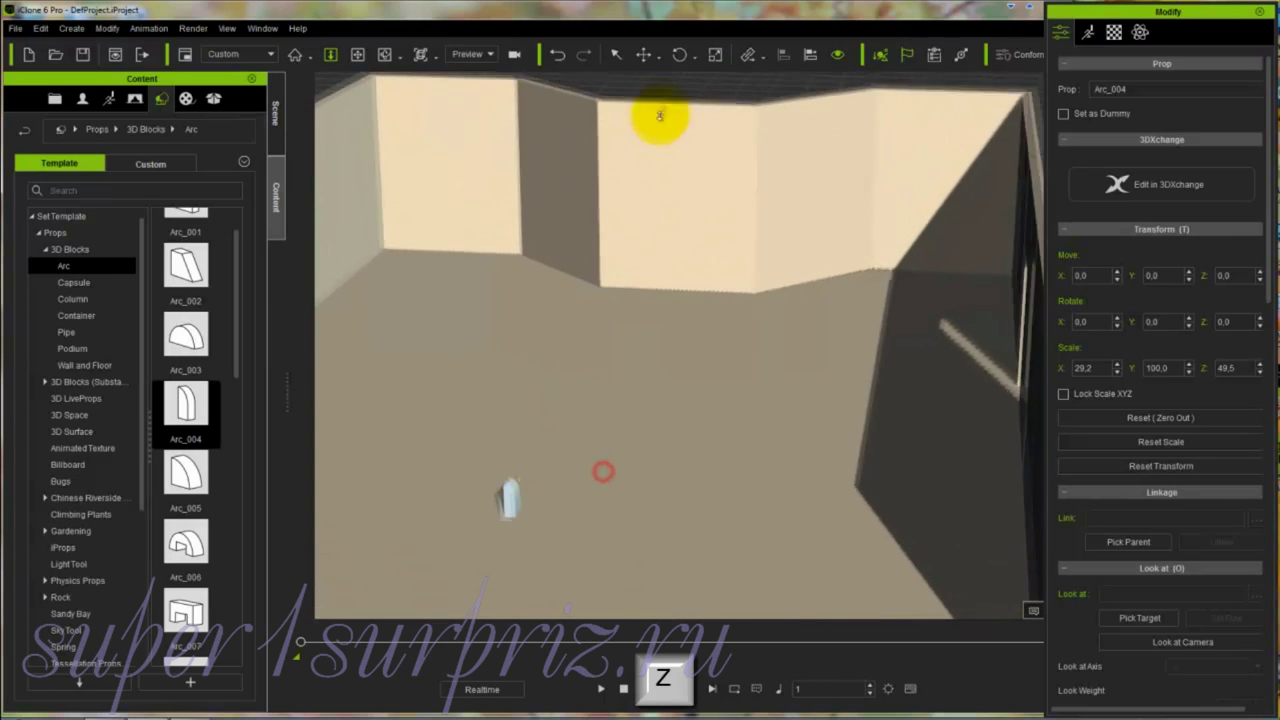
left_click_drag(644, 510, 423, 543)
key("c")
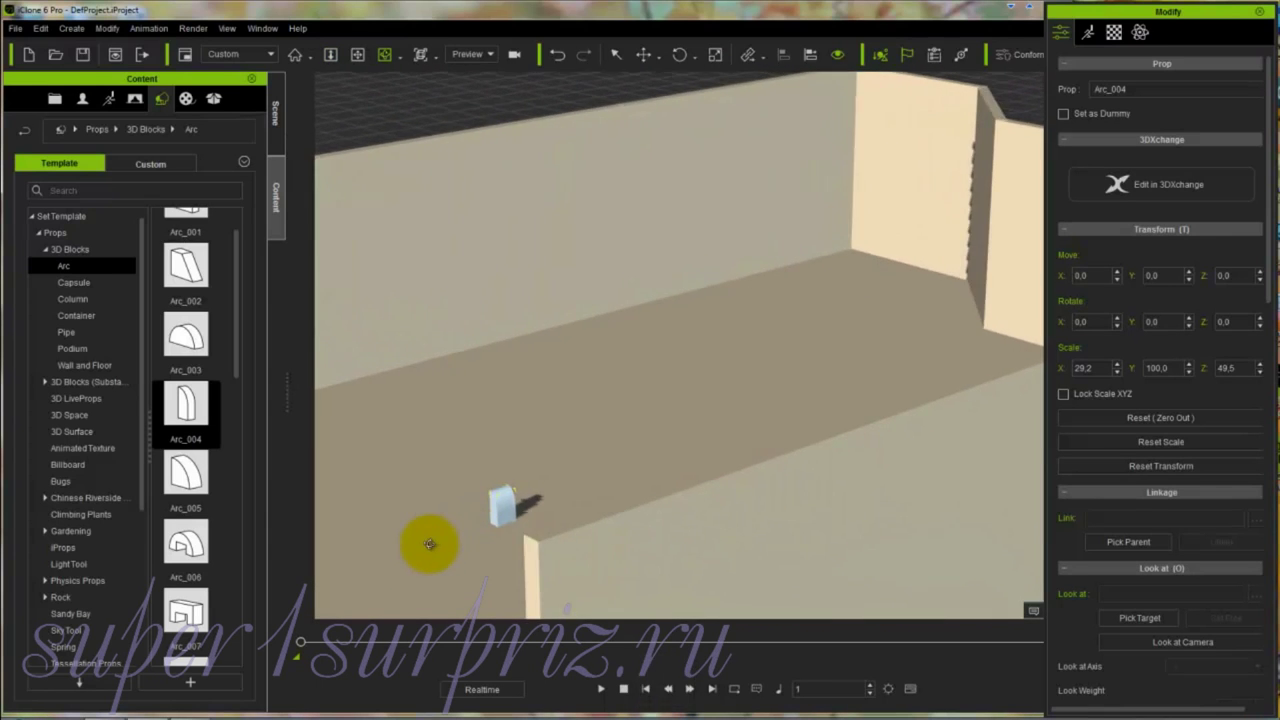
key("w")
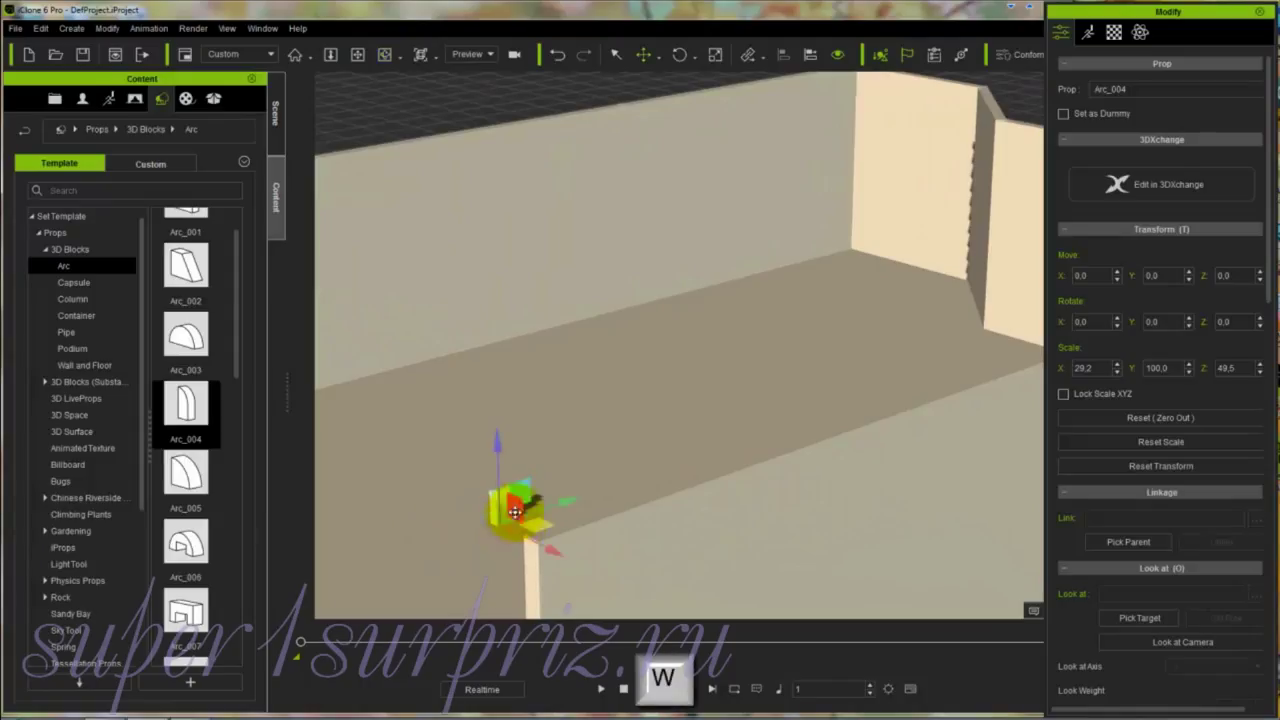
left_click_drag(551, 545, 377, 374)
Step: Reduce Arc_004 further to about 16.7 in X scale and 32.8 in Z scale
key("c")
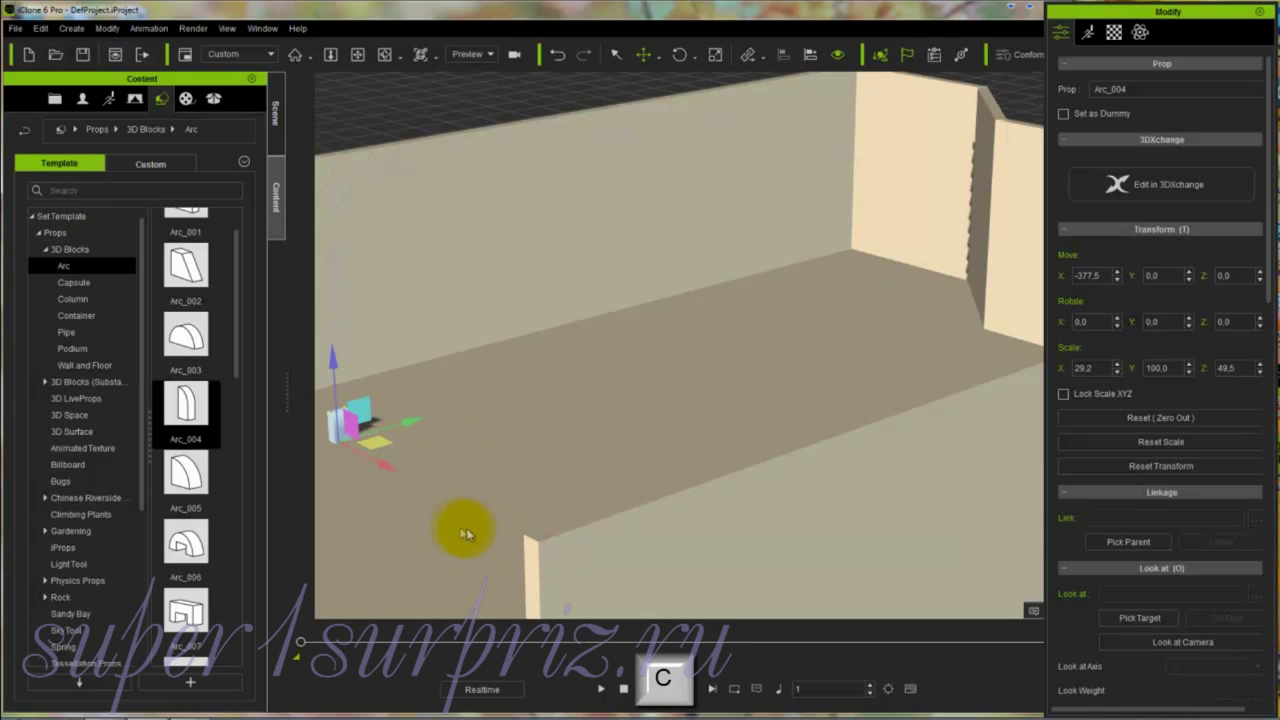
left_click_drag(443, 520, 909, 466)
key("x")
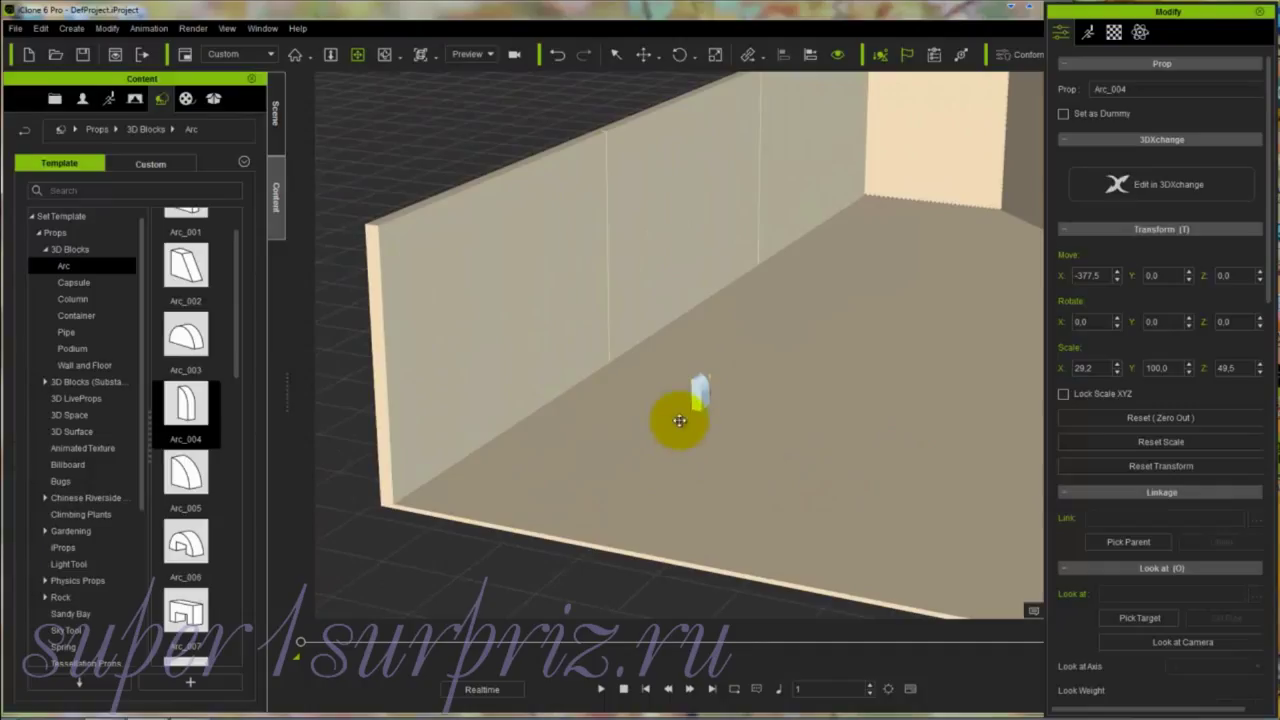
key("r")
left_click_drag(696, 329, 694, 378)
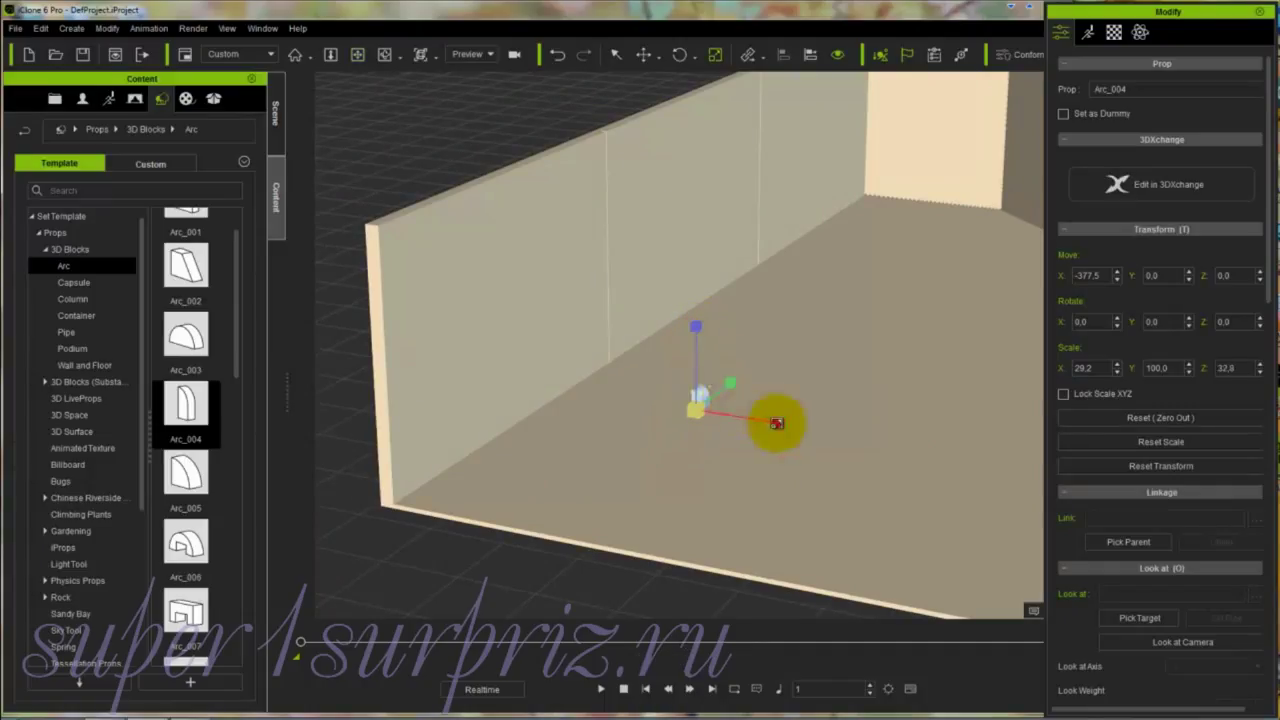
left_click_drag(771, 423, 652, 404)
Step: Place Arc_004 at the base of the panelled side wall, about X -567.9, Y -306.4, and reduce its Z scale to about 20.9
key("w")
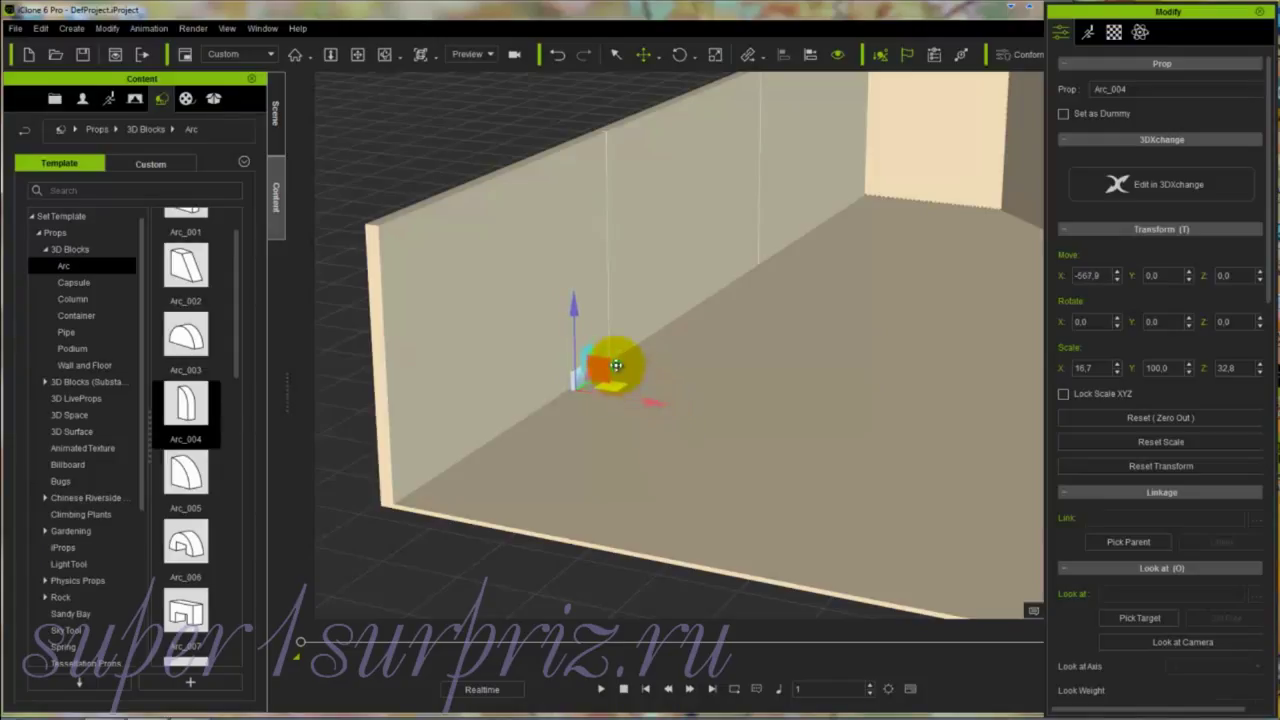
left_click_drag(615, 366, 558, 403)
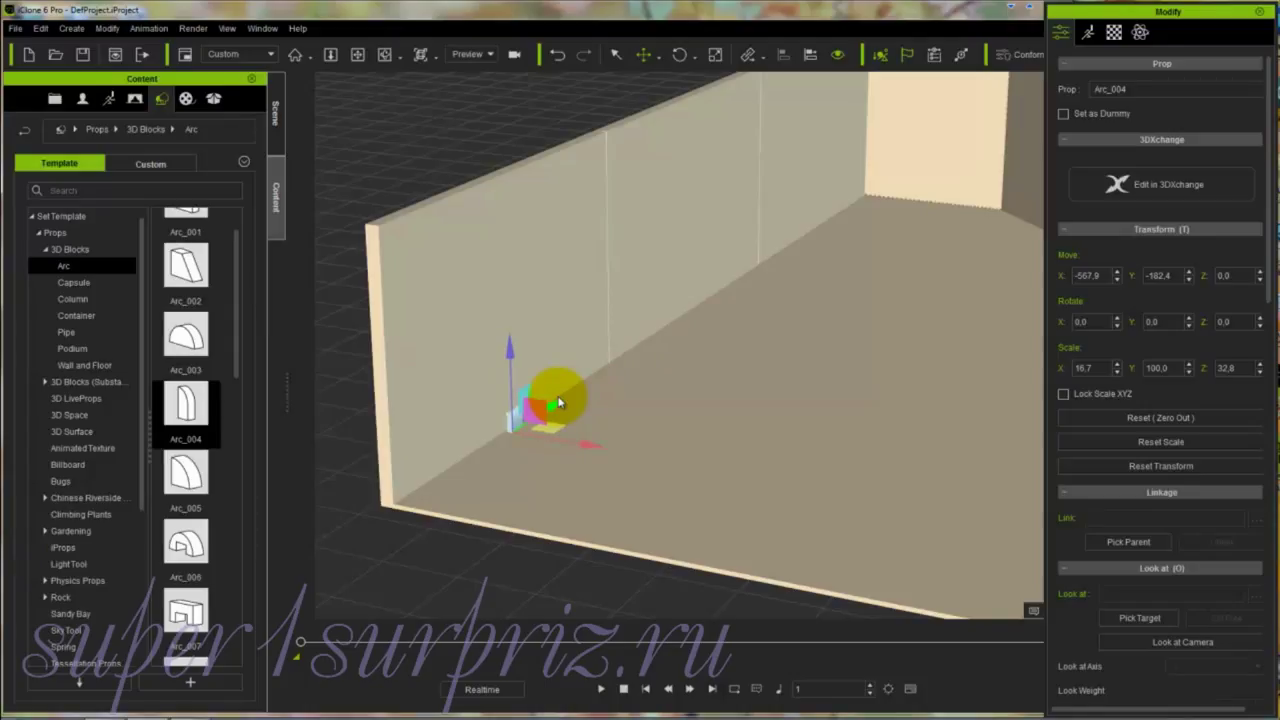
key("r")
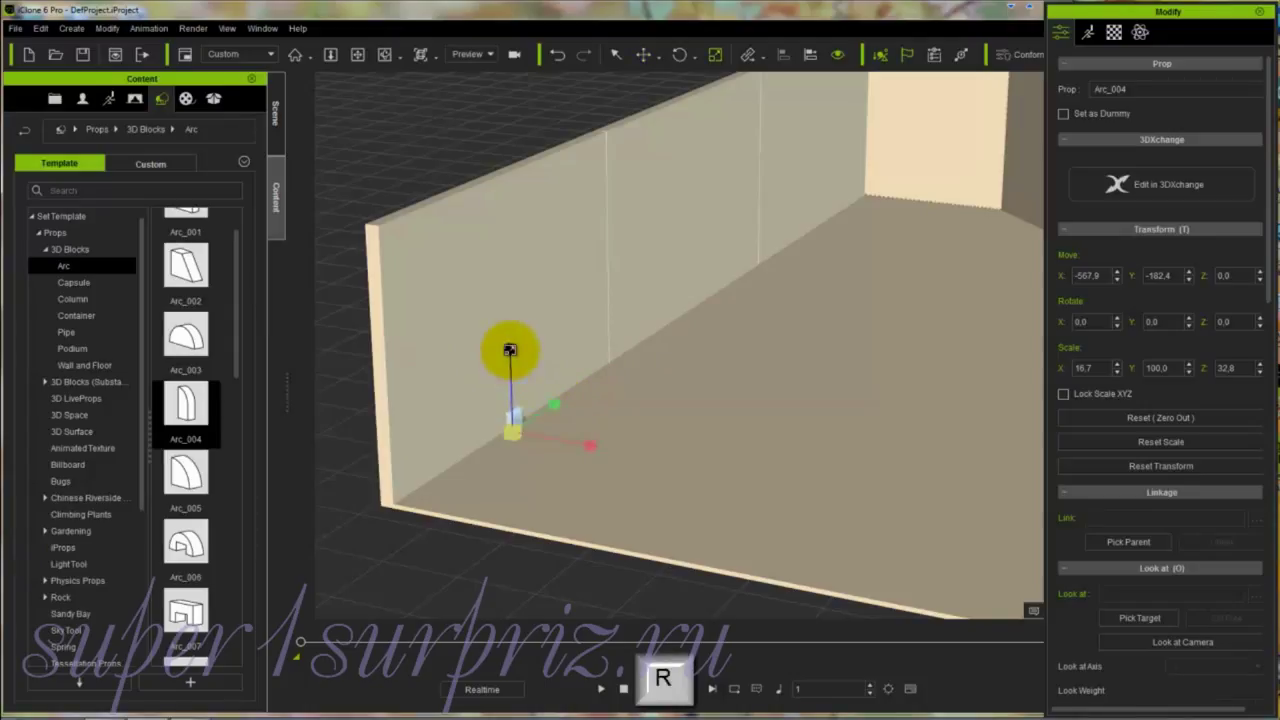
left_click_drag(509, 348, 509, 414)
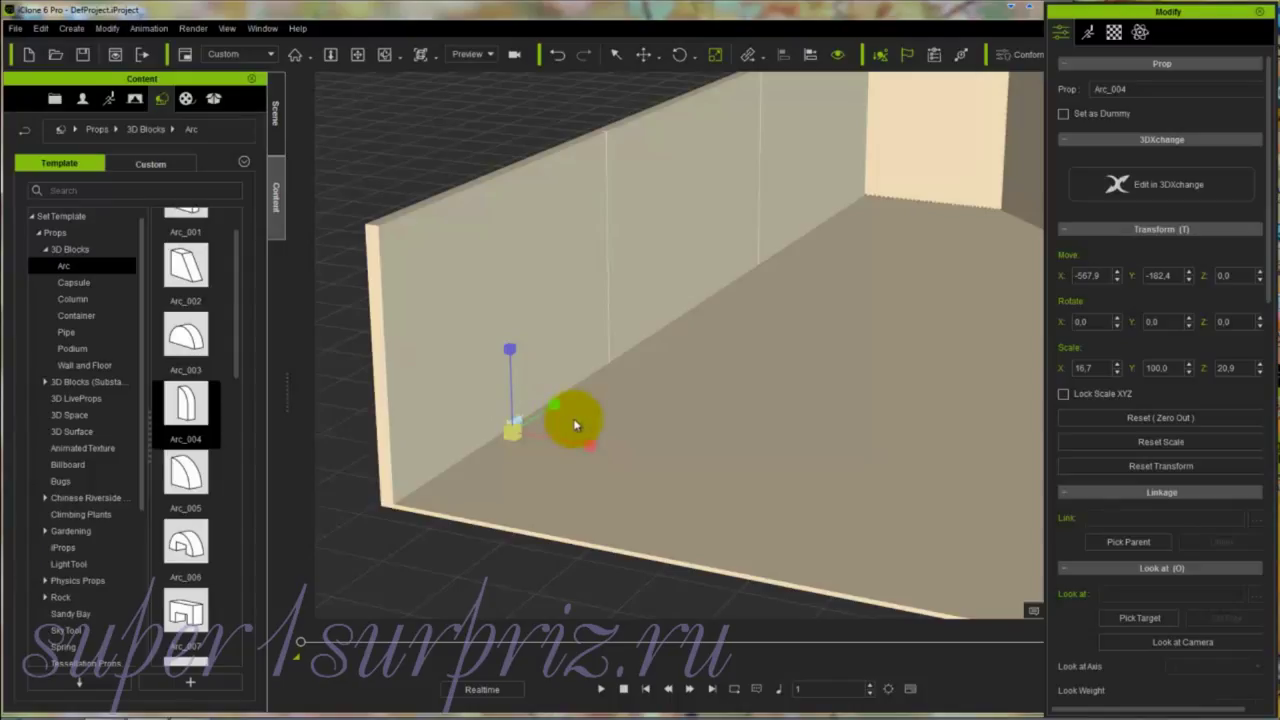
key("w")
left_click_drag(574, 423, 510, 432)
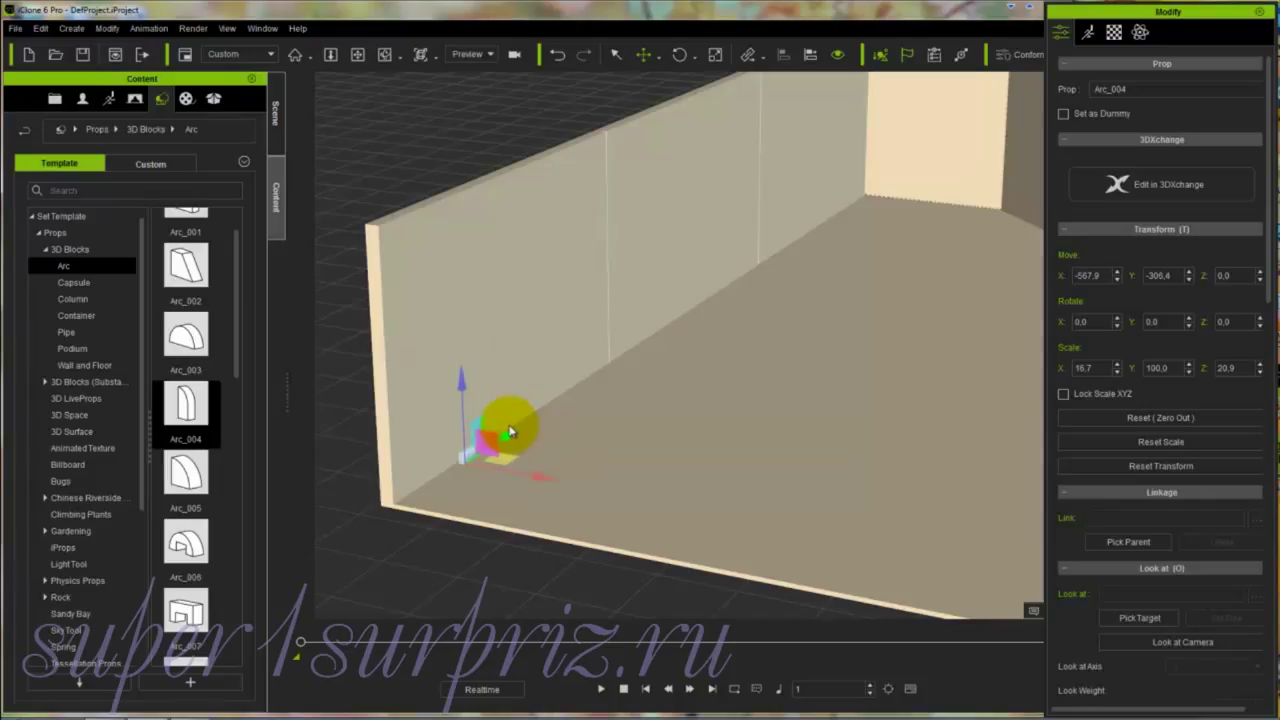
Step: Thin Arc_004 to about 9.6 in X scale and lower it to about Z -3.8
key("r")
left_click_drag(534, 480, 502, 479)
key("w")
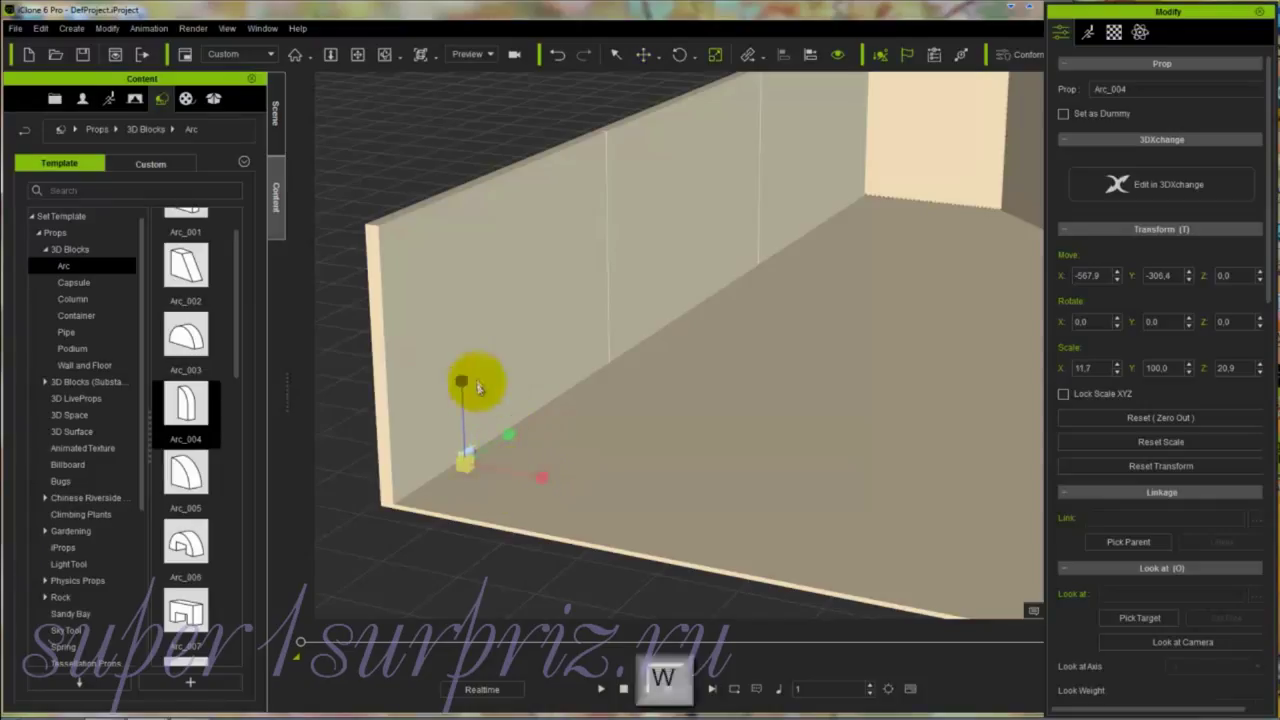
left_click_drag(462, 377, 462, 379)
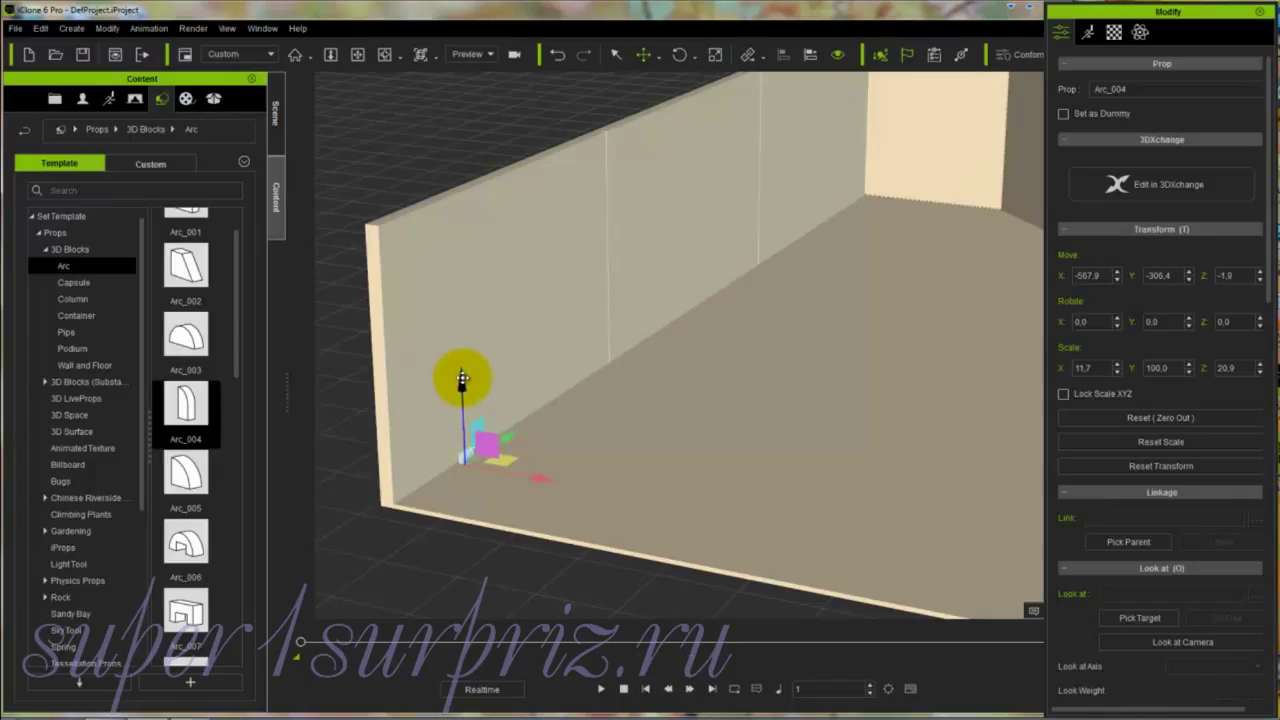
key("r")
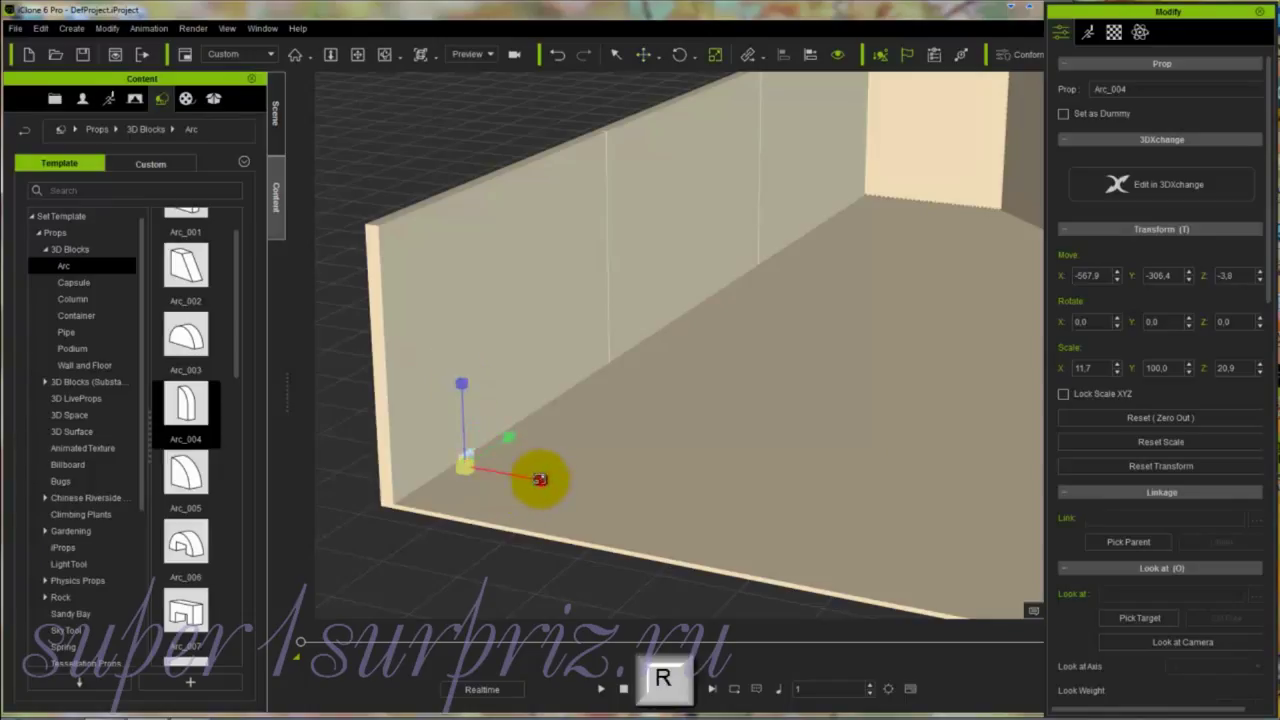
left_click_drag(537, 474, 513, 483)
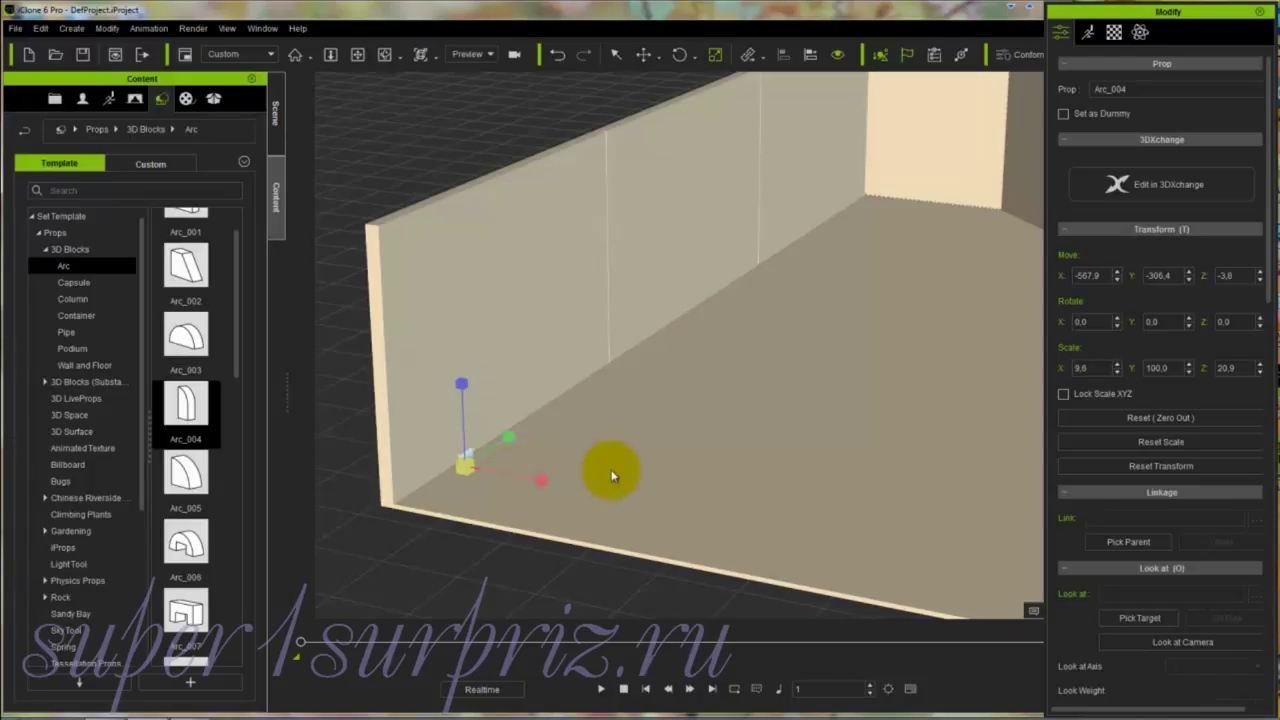
Step: Switch to the top view and frame the full length of the room's side wall together with Arc_004
key("w")
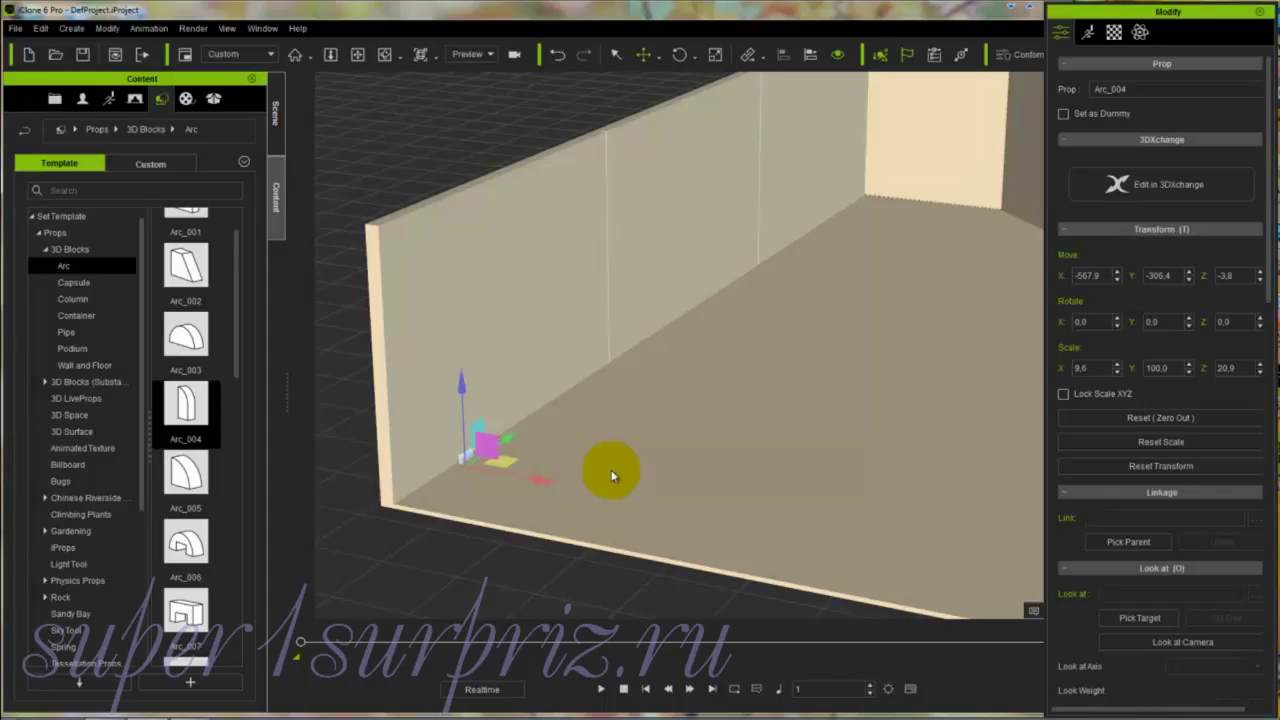
key("z")
left_click_drag(594, 486, 677, 202)
key("c")
left_click_drag(417, 500, 503, 429)
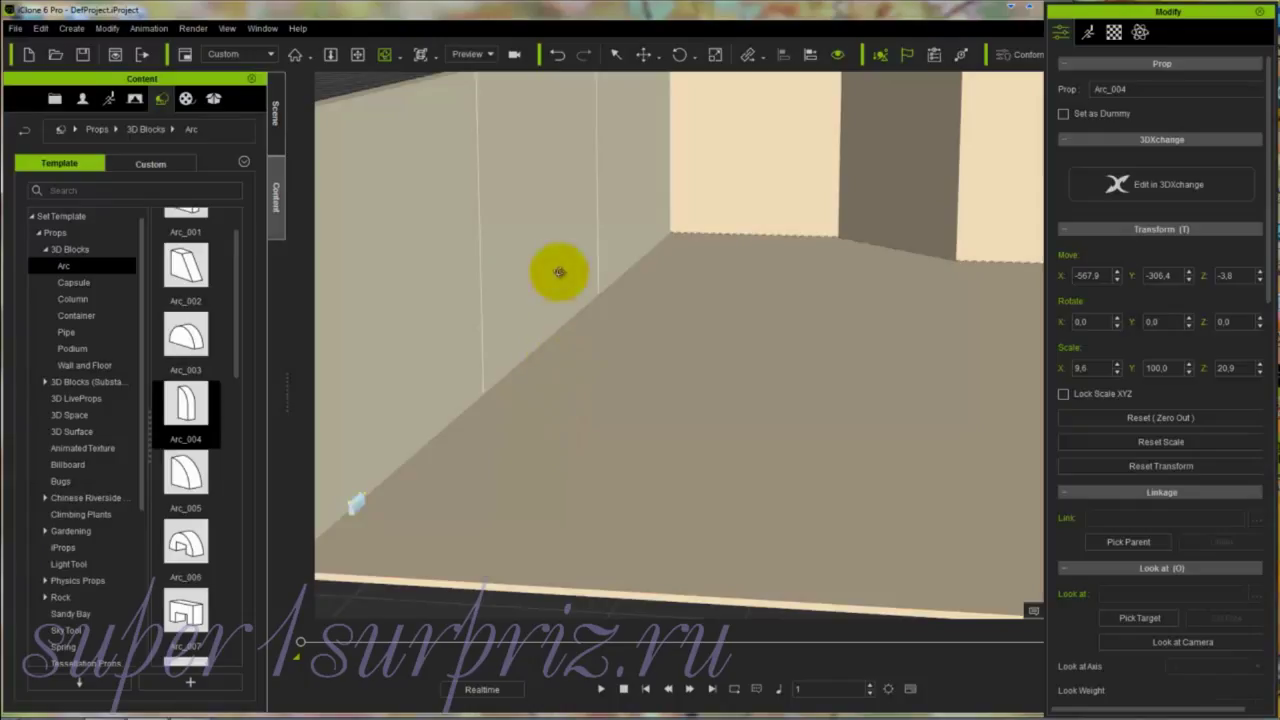
left_click(436, 58)
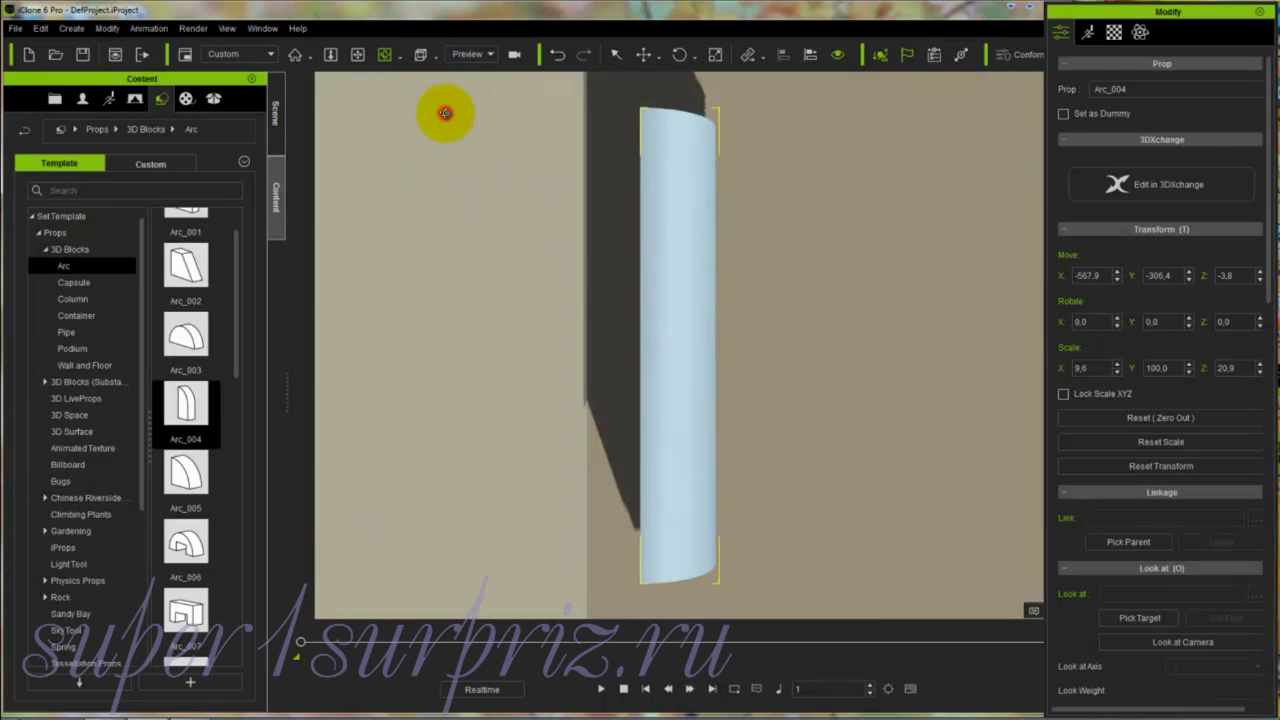
left_click(446, 113)
key("z")
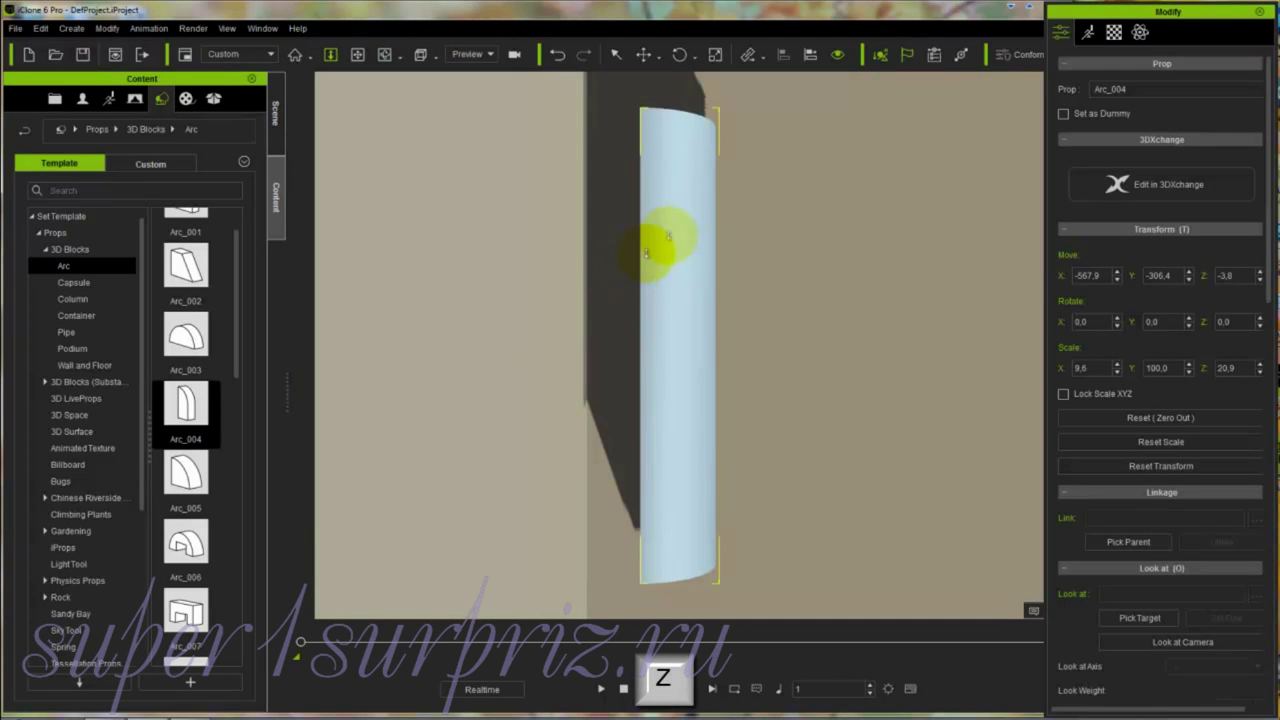
left_click_drag(689, 163, 686, 416)
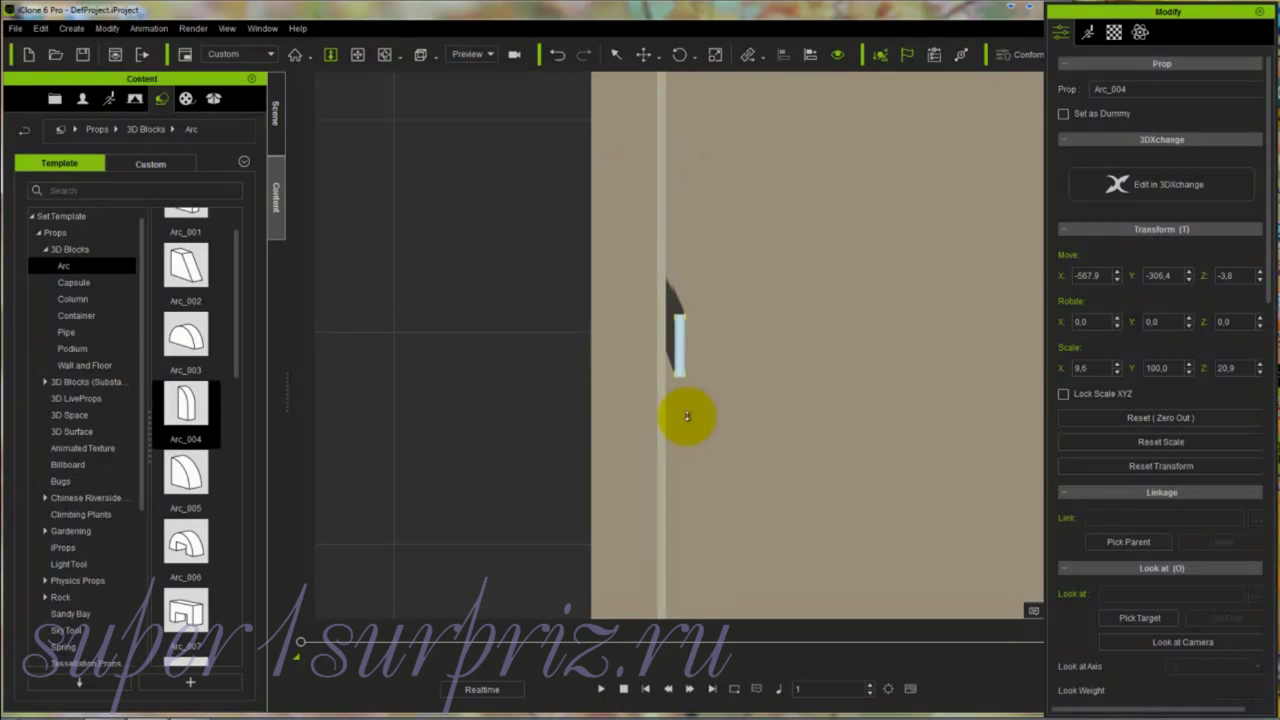
left_click_drag(691, 277, 689, 449)
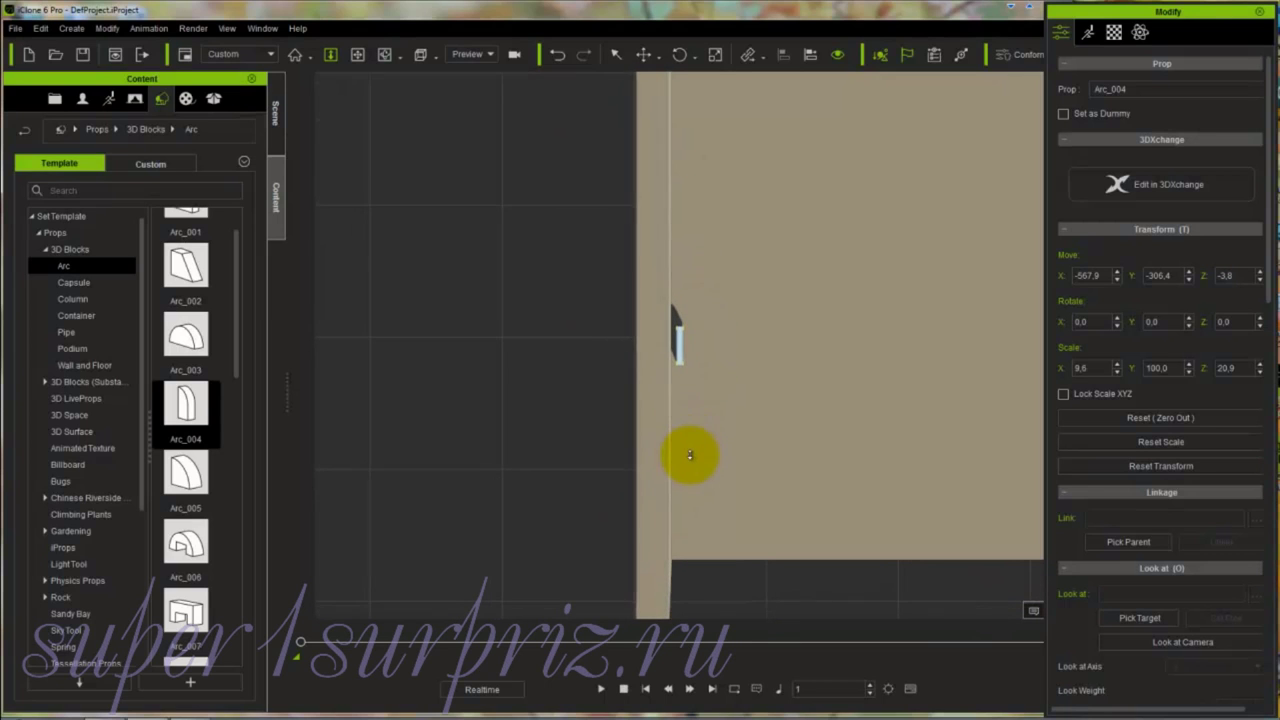
key("x")
left_click_drag(726, 303, 669, 362)
key("z")
left_click_drag(686, 271, 680, 486)
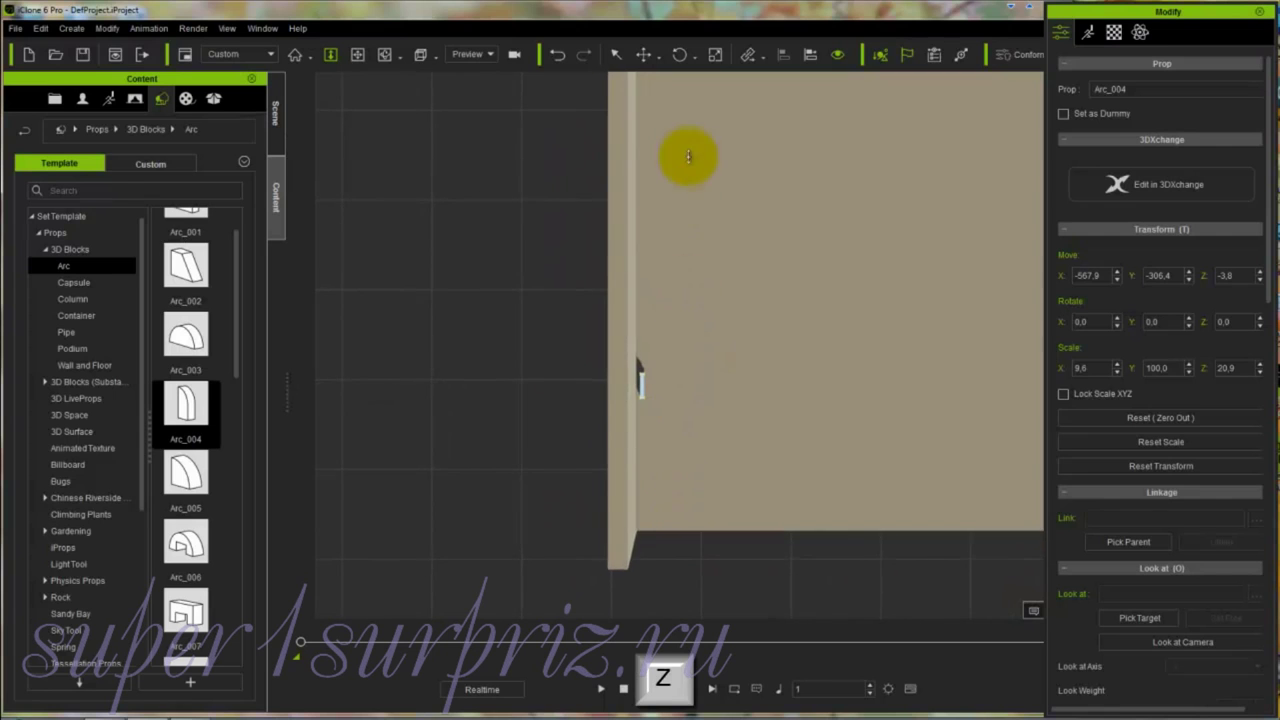
left_click_drag(688, 154, 688, 403)
key("x")
left_click_drag(734, 263, 664, 411)
key("z")
left_click_drag(689, 153, 700, 476)
key("x")
left_click_drag(714, 240, 714, 374)
key("z")
key("x")
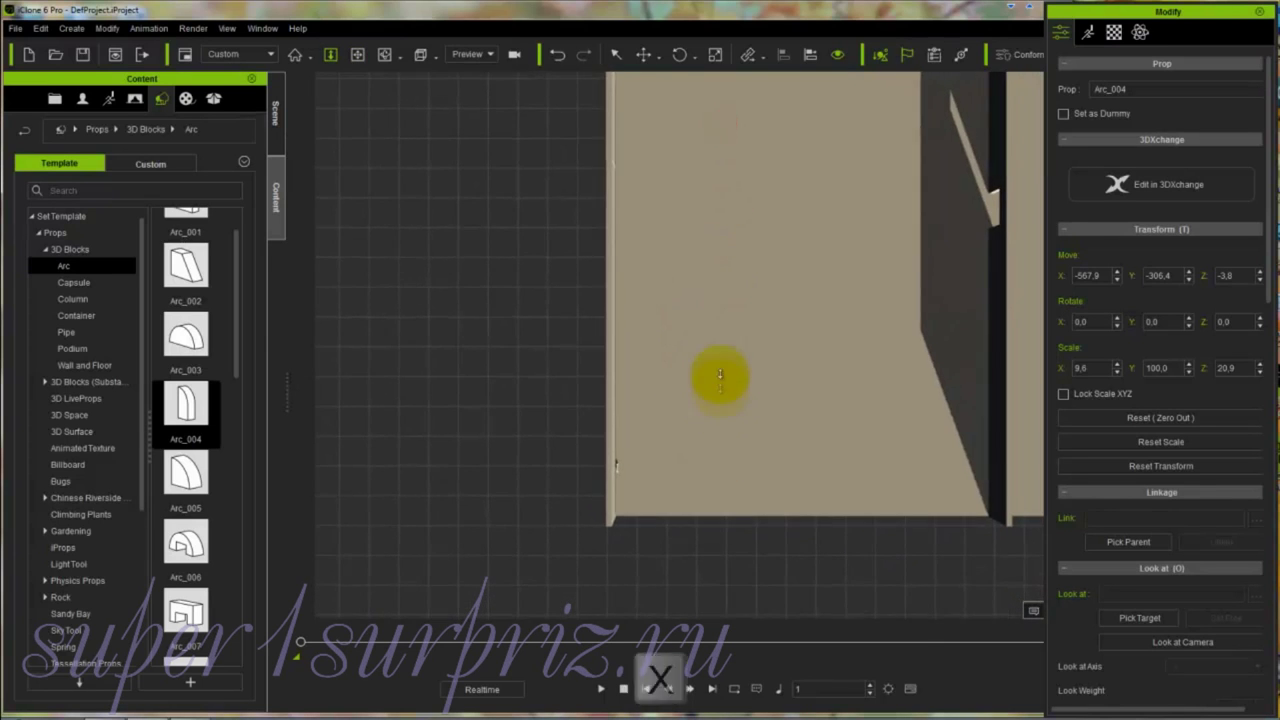
left_click_drag(724, 279, 709, 358)
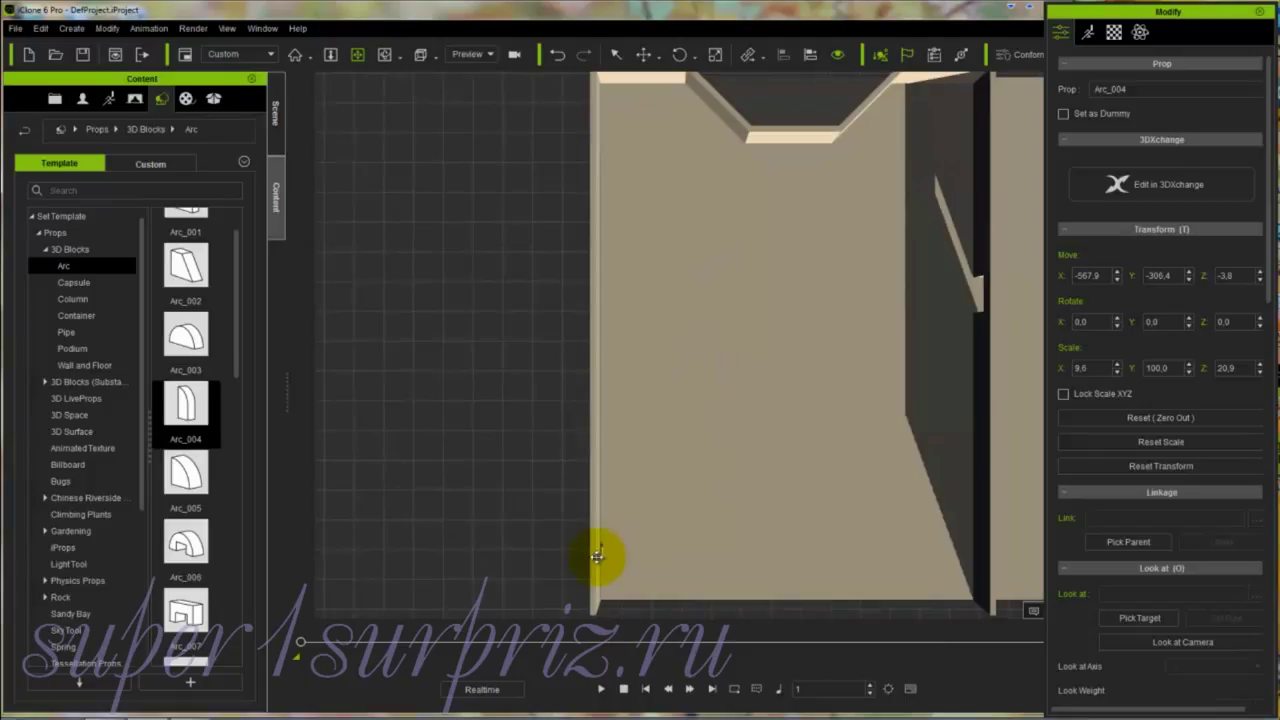
Step: Stretch Arc_004 to about 5467.5 in Y scale and shift it along the side wall to about X -571.7, Y 322.5, Z 5.8
key("r")
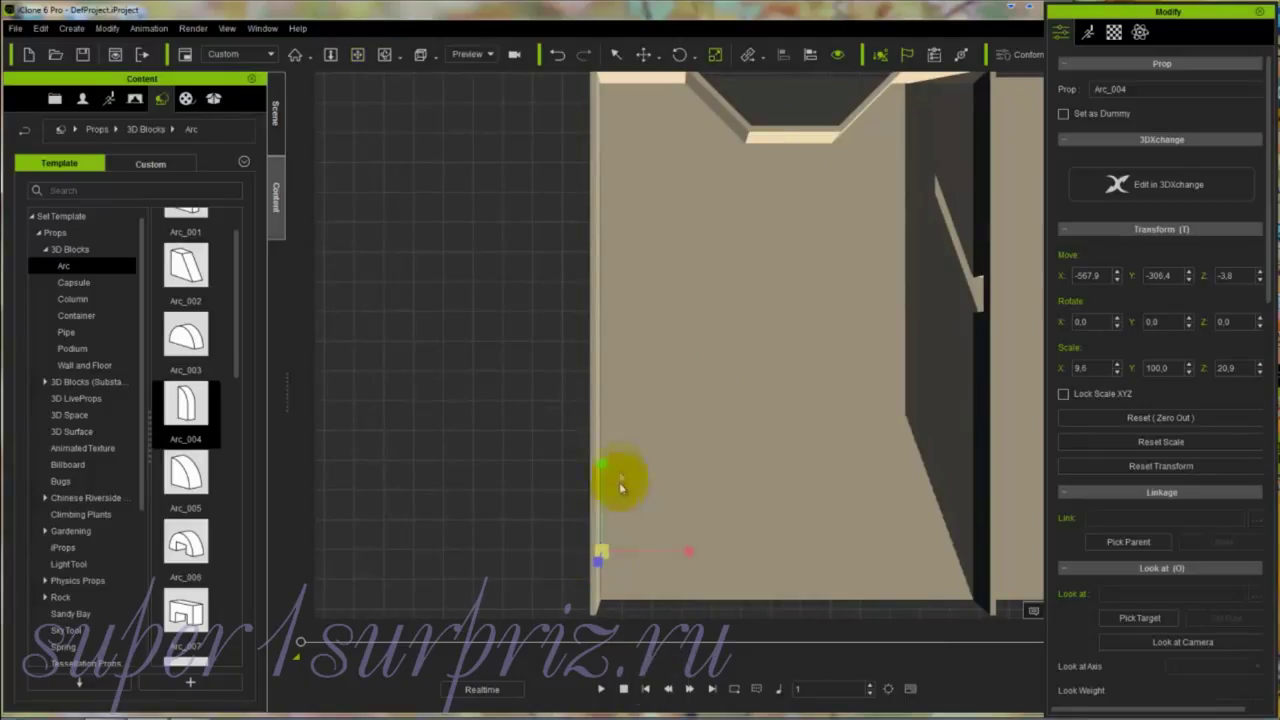
left_click_drag(604, 464, 623, 194)
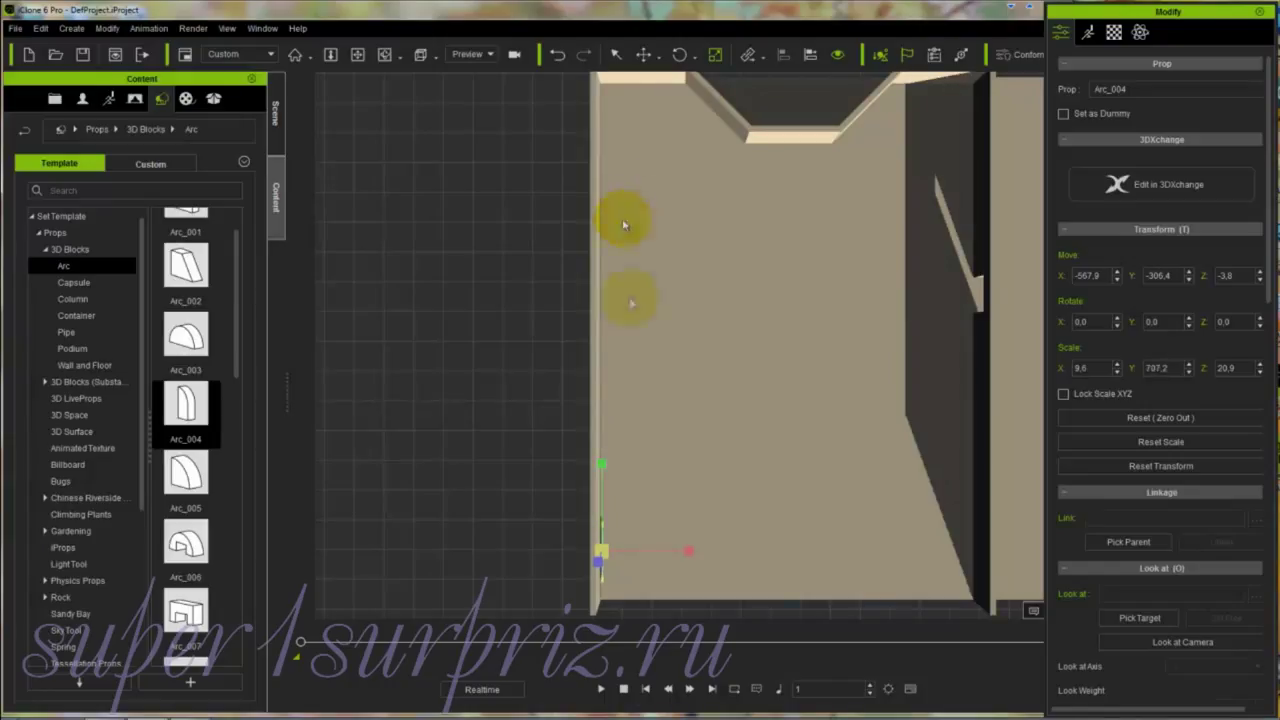
left_click_drag(603, 467, 617, 187)
key("w")
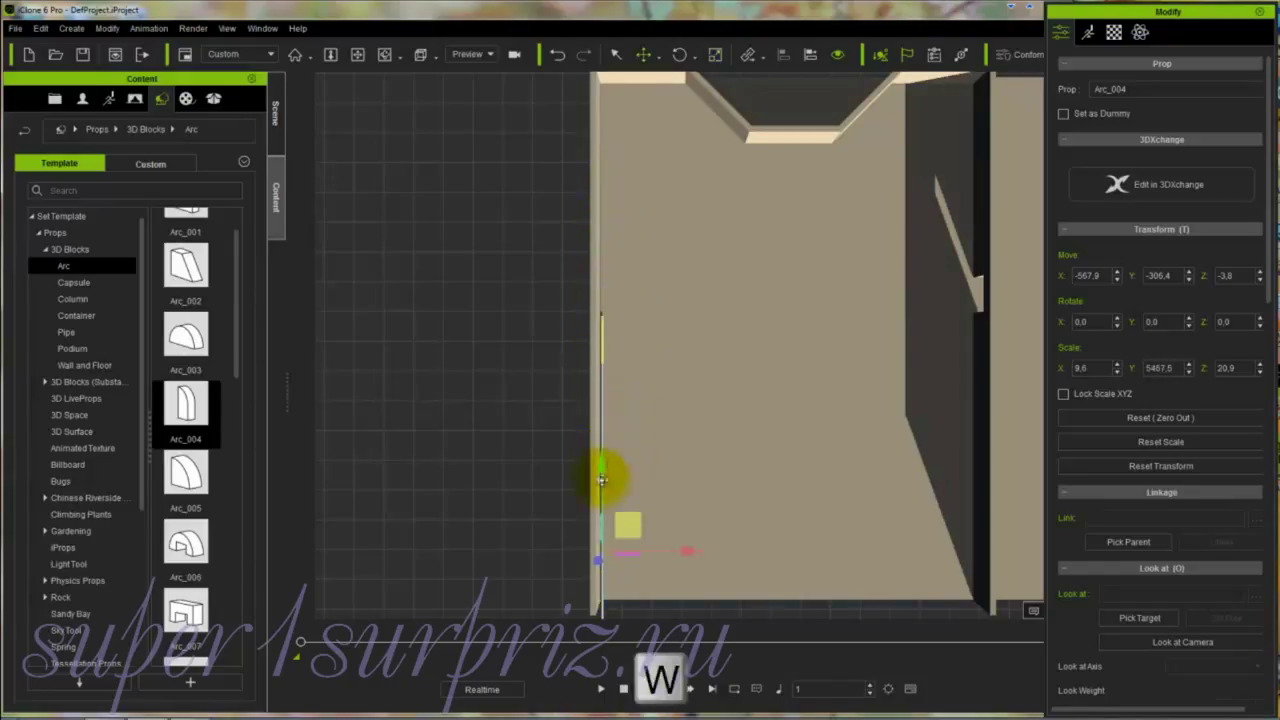
left_click_drag(603, 466, 614, 305)
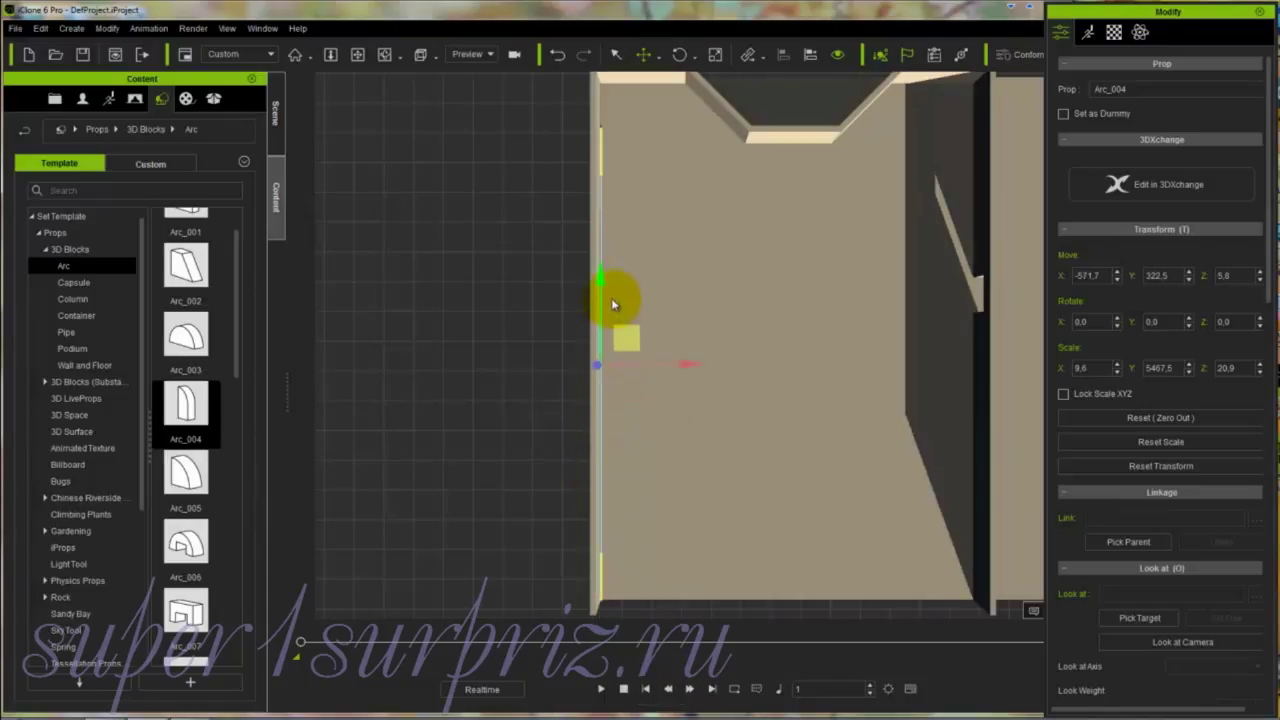
Step: Stretch Arc_004 to about 5919.8 in Y scale and shift it along the side wall to about X -571.4, Y 353.9
key("r")
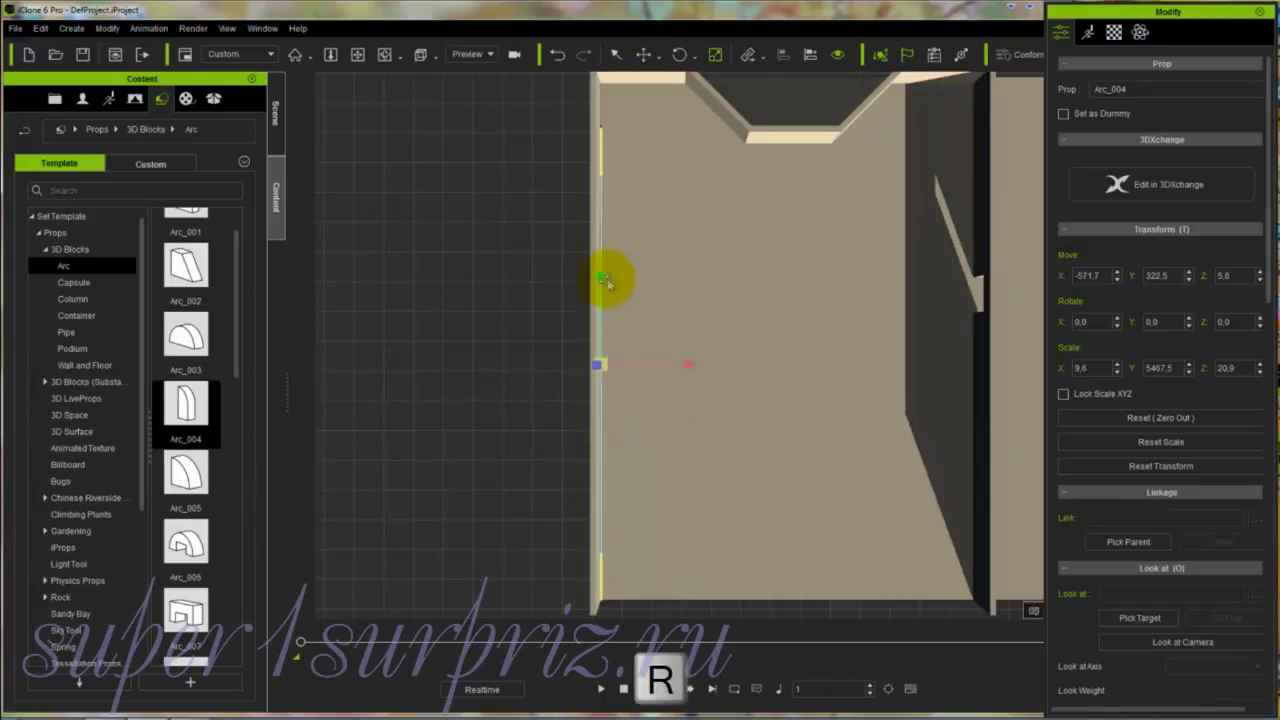
left_click_drag(598, 277, 601, 257)
key("w")
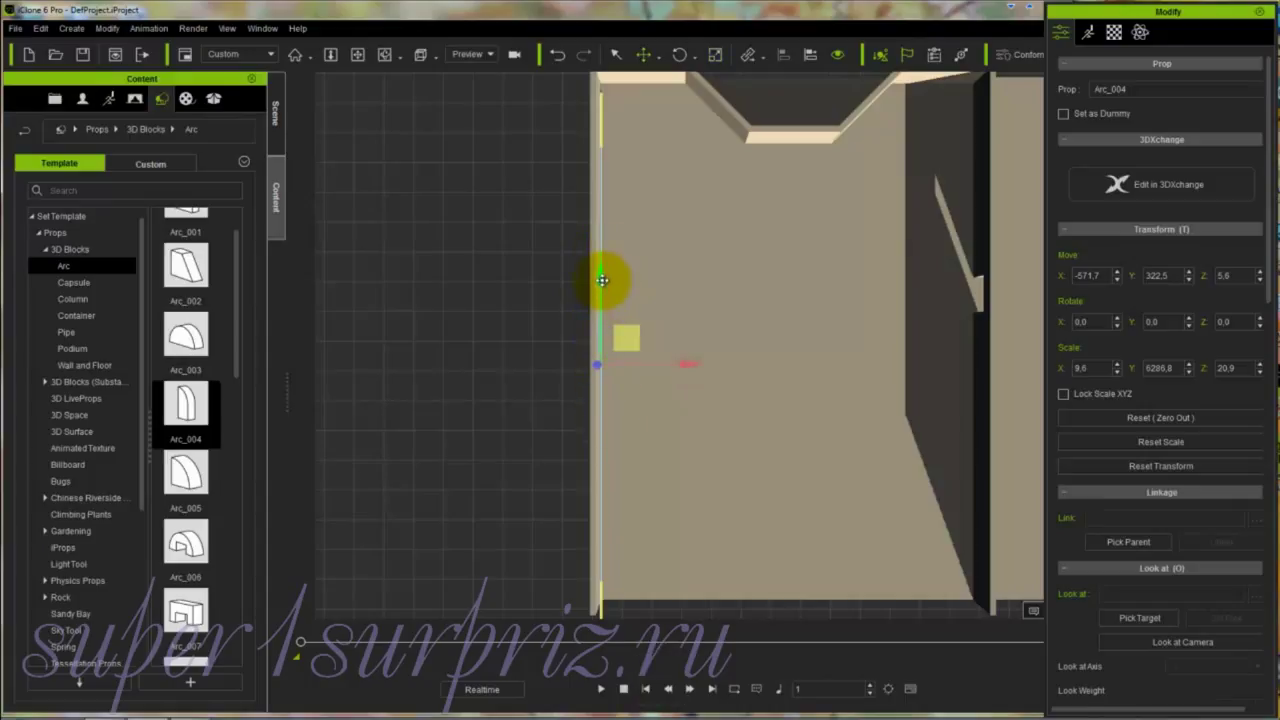
left_click_drag(603, 285, 602, 276)
key("r")
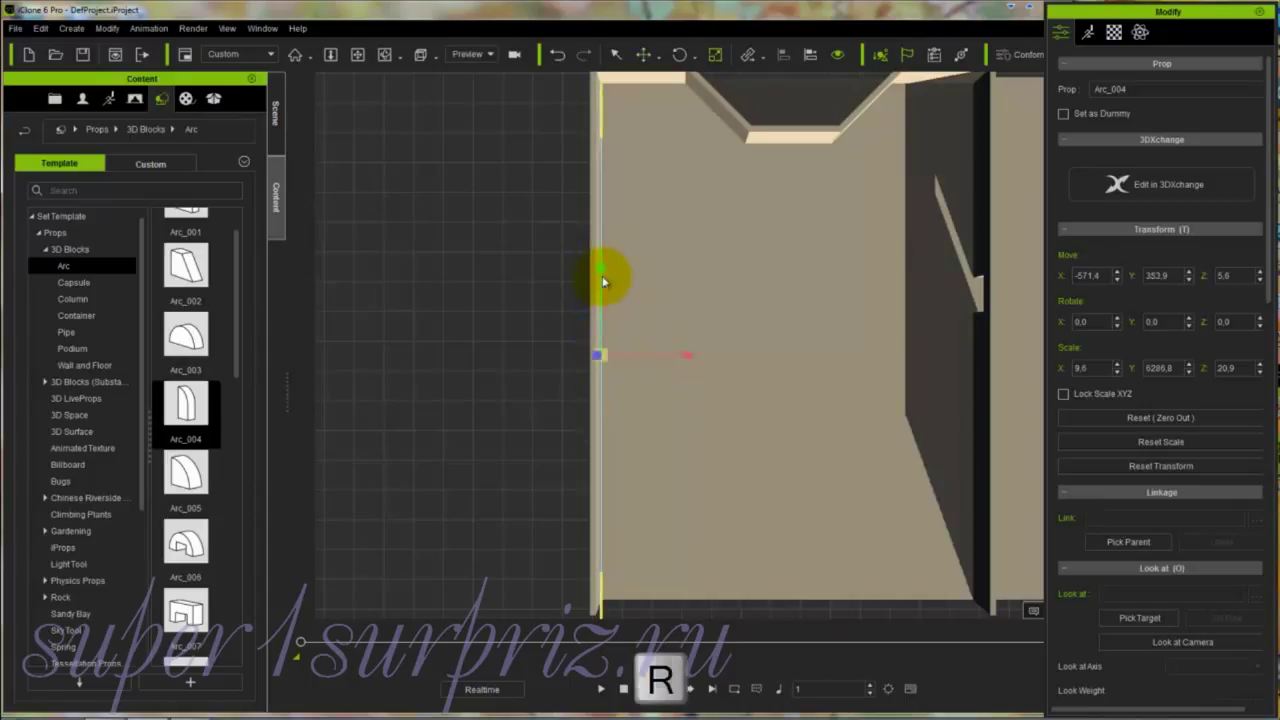
left_click_drag(600, 266, 600, 283)
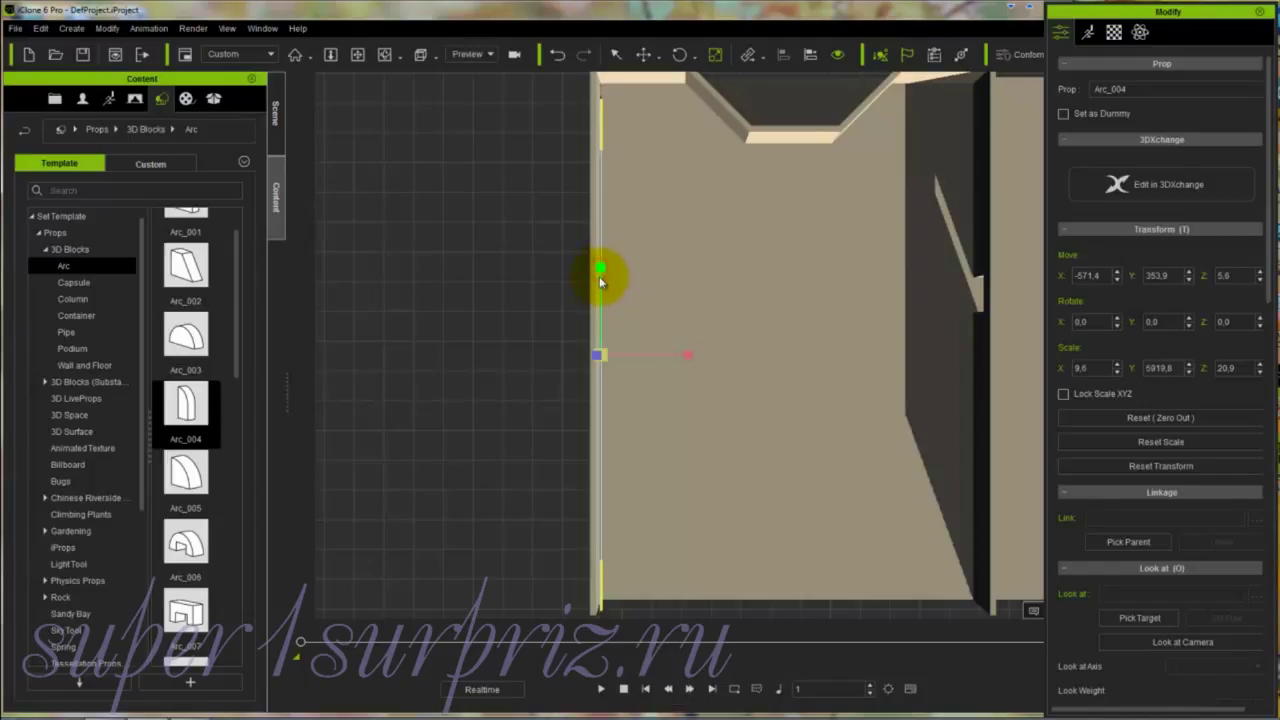
Step: Reselect Arc_004, move it along the side wall to about Y 406.9 and lengthen it to about 6160.6 in Y scale
left_click(601, 280)
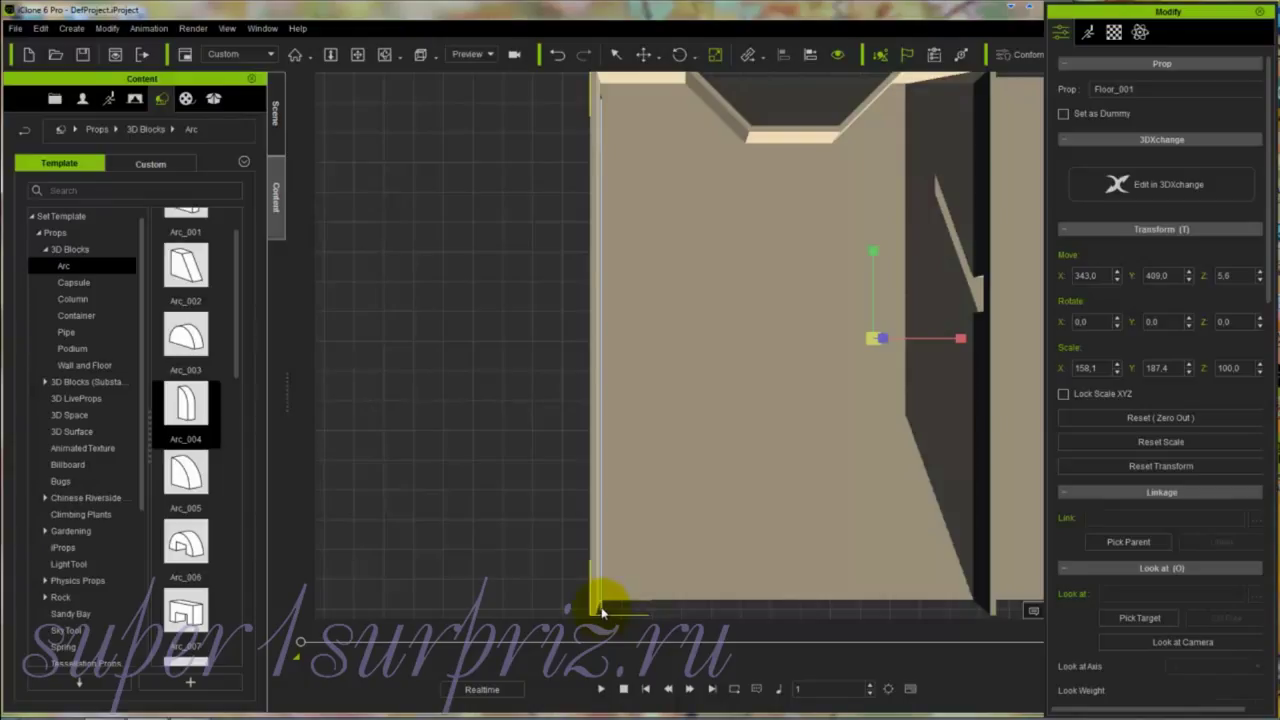
left_click(601, 609)
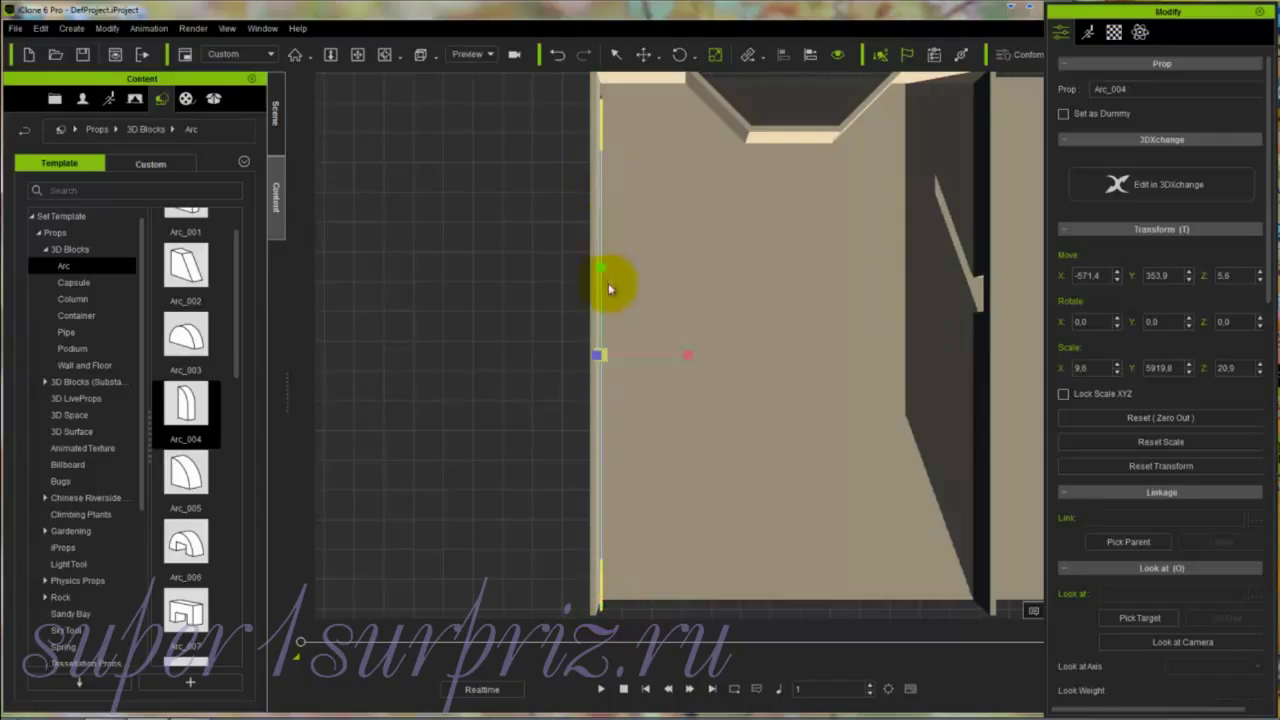
key("w")
left_click_drag(603, 272, 602, 253)
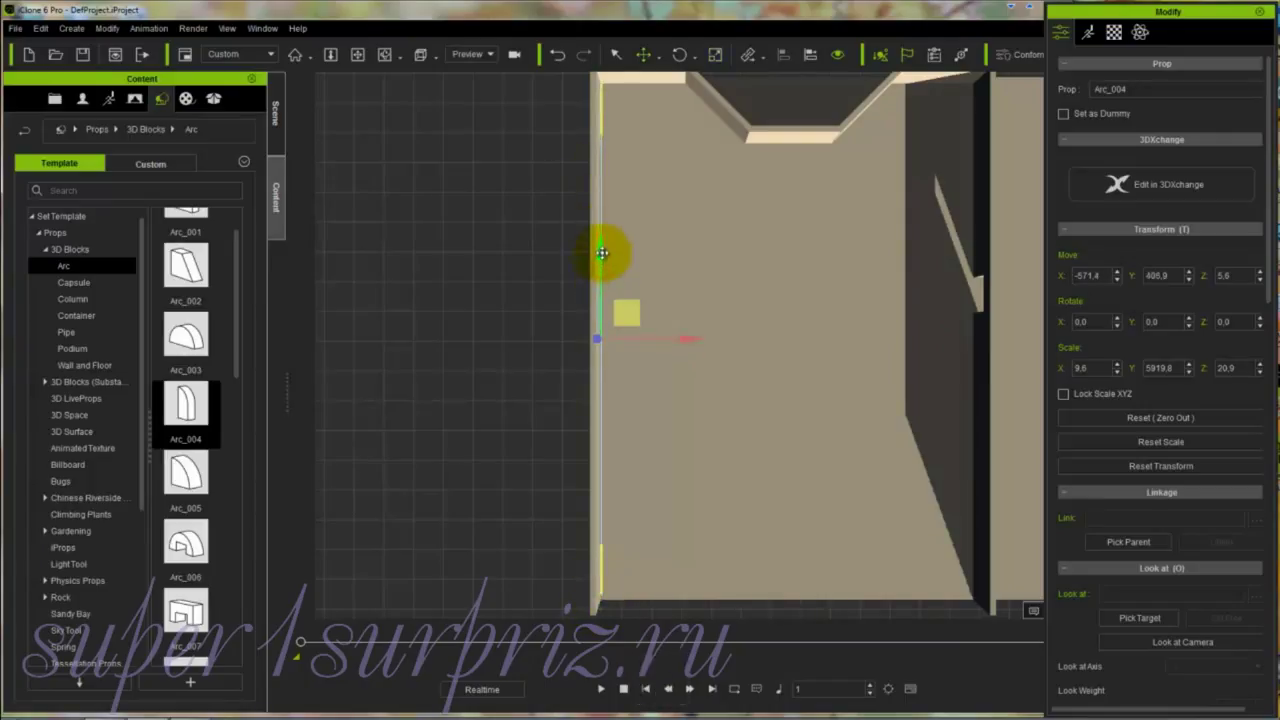
key("r")
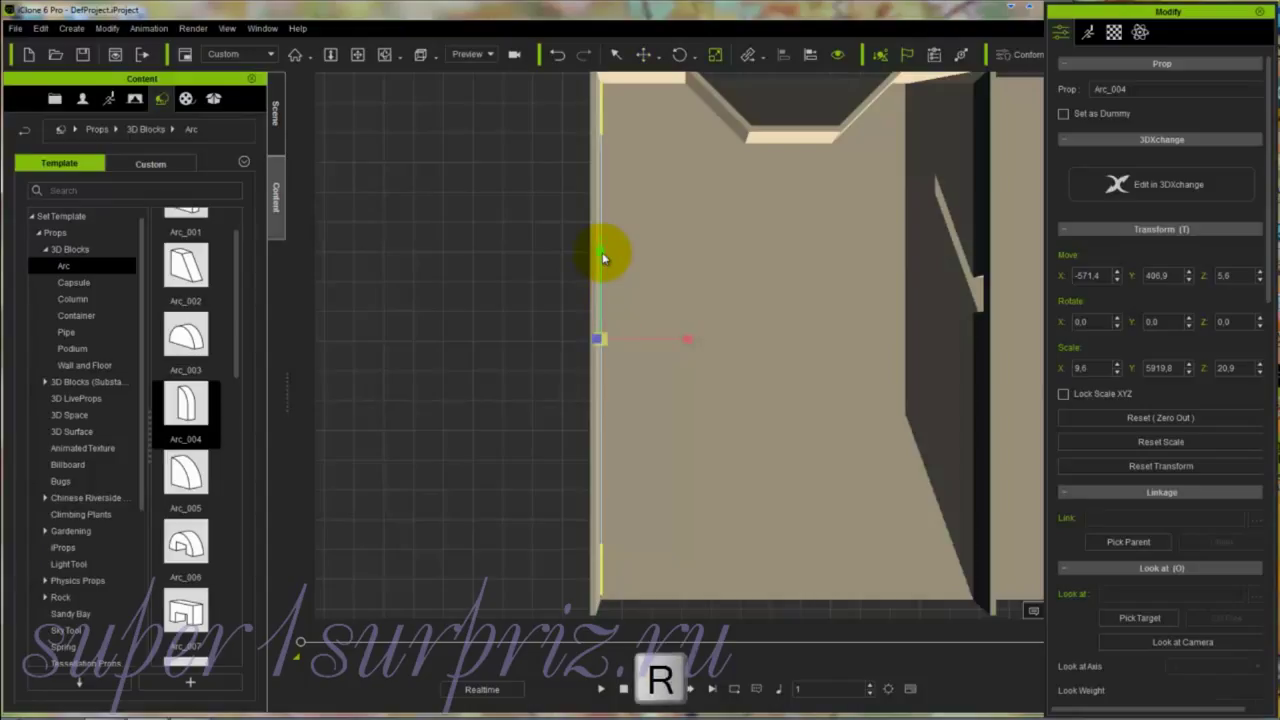
left_click_drag(602, 257, 601, 247)
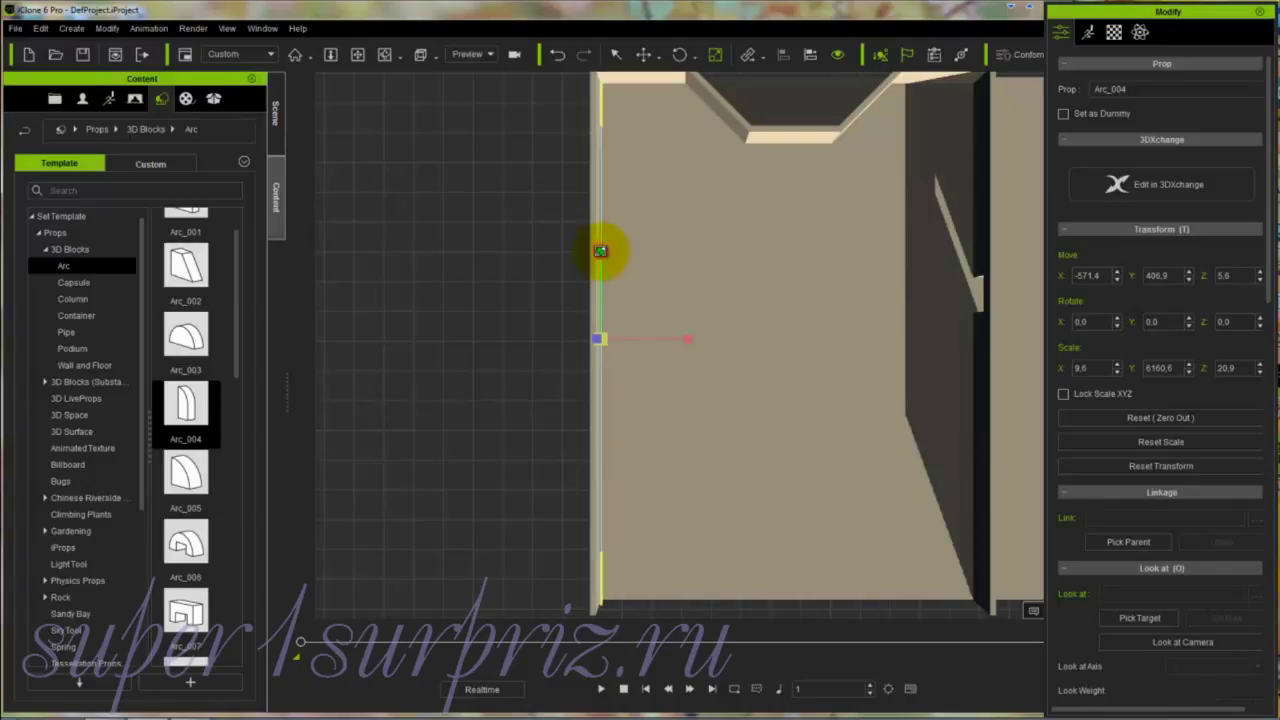
key("w")
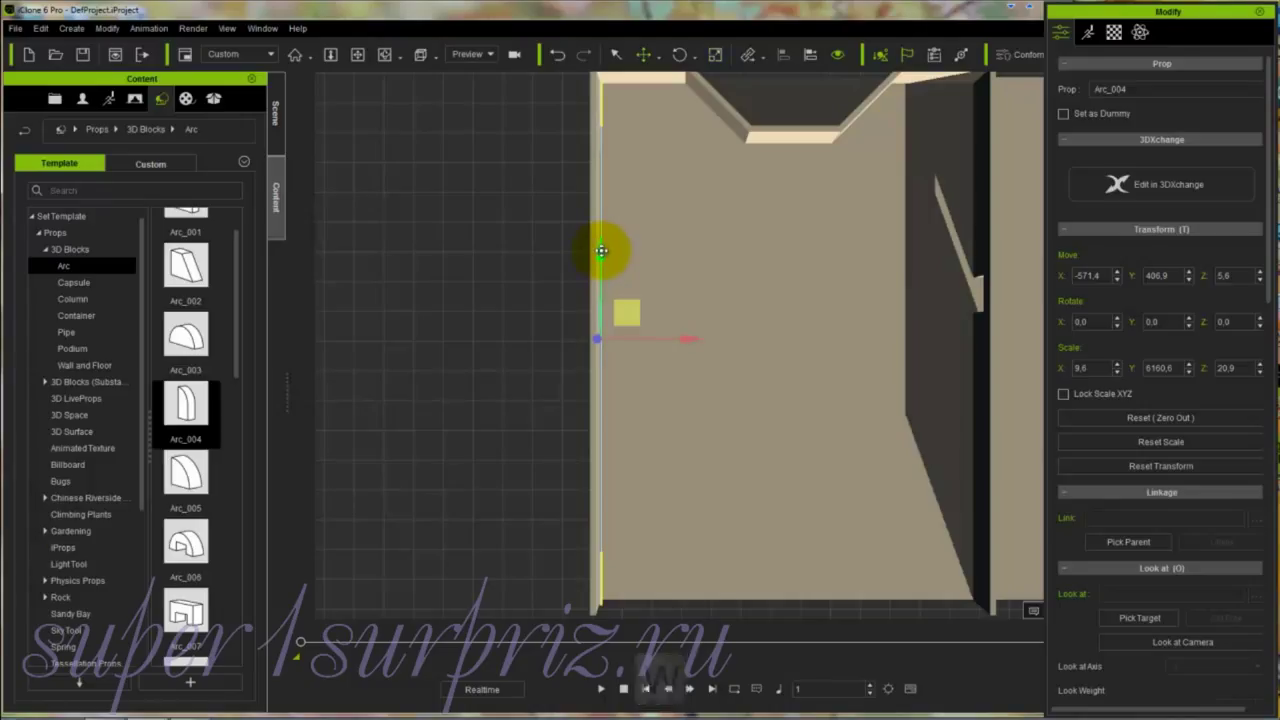
left_click_drag(600, 250, 601, 248)
Step: Duplicate Arc_004 into the room at about X -417.5 and rotate the copy 90 degrees about Z
scroll(550, 553, "down", 3)
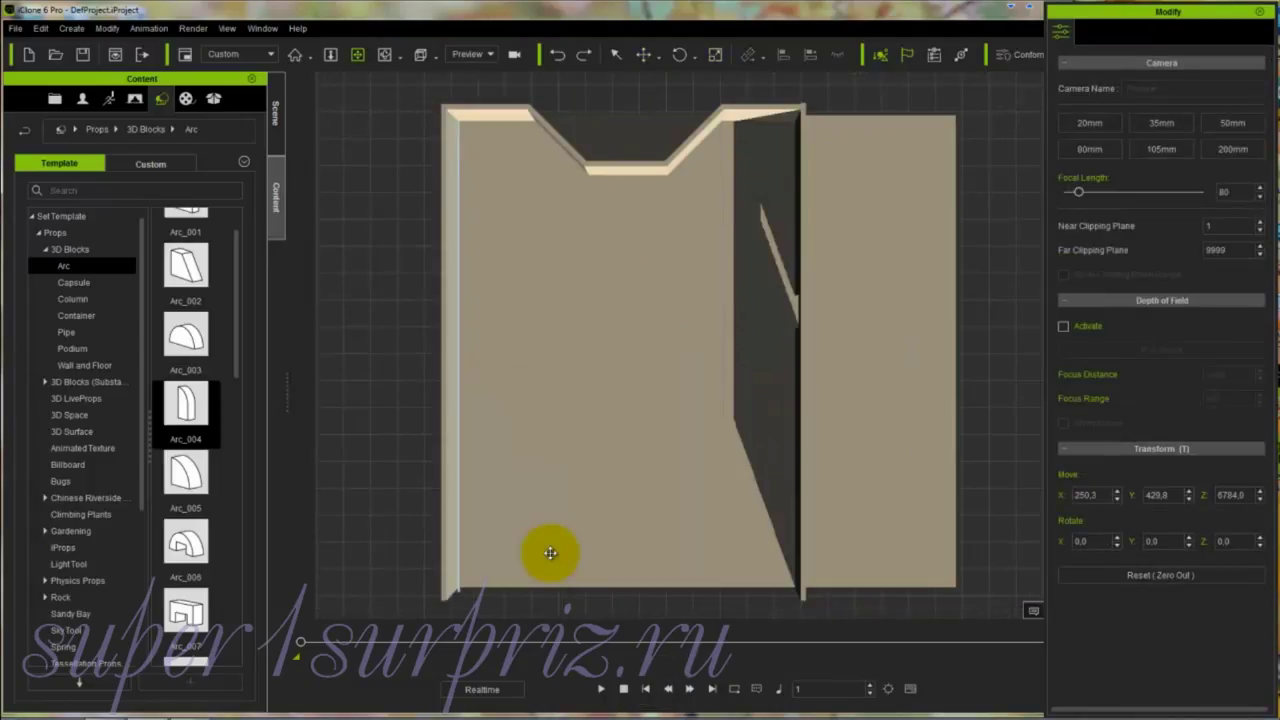
left_click(460, 595)
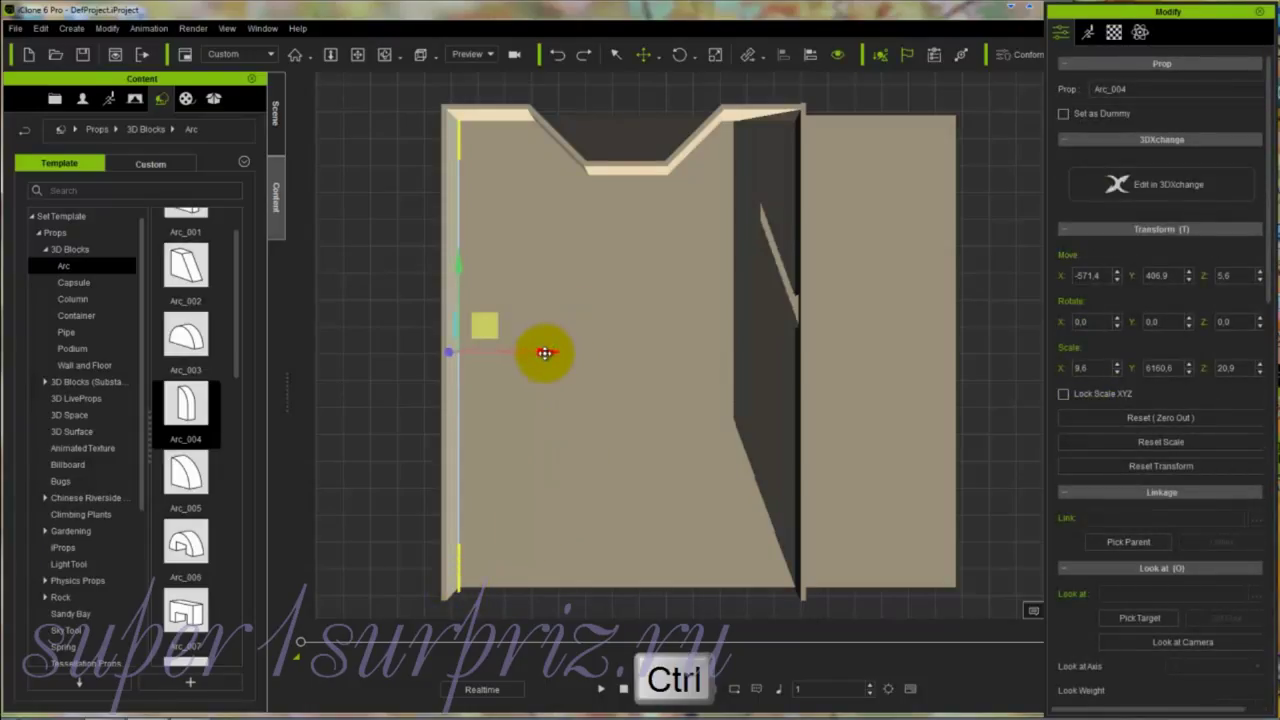
left_click_drag(544, 352, 586, 352, "ctrl")
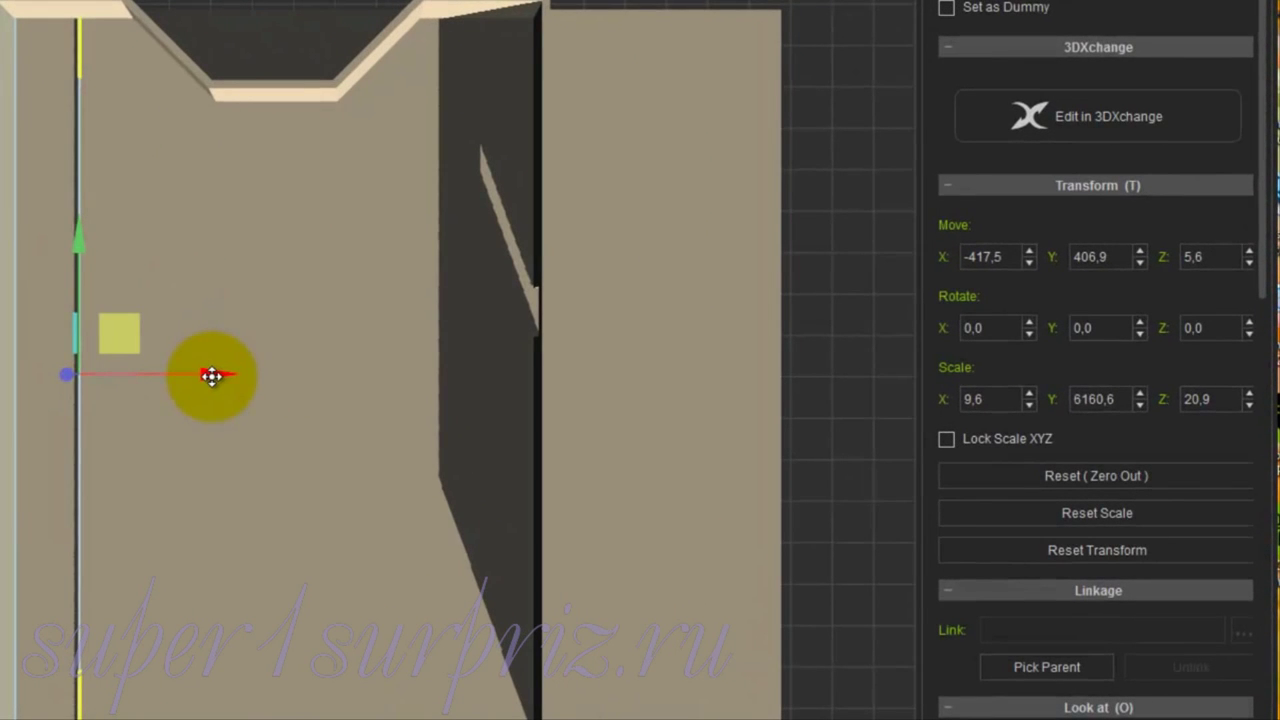
left_click(1212, 329)
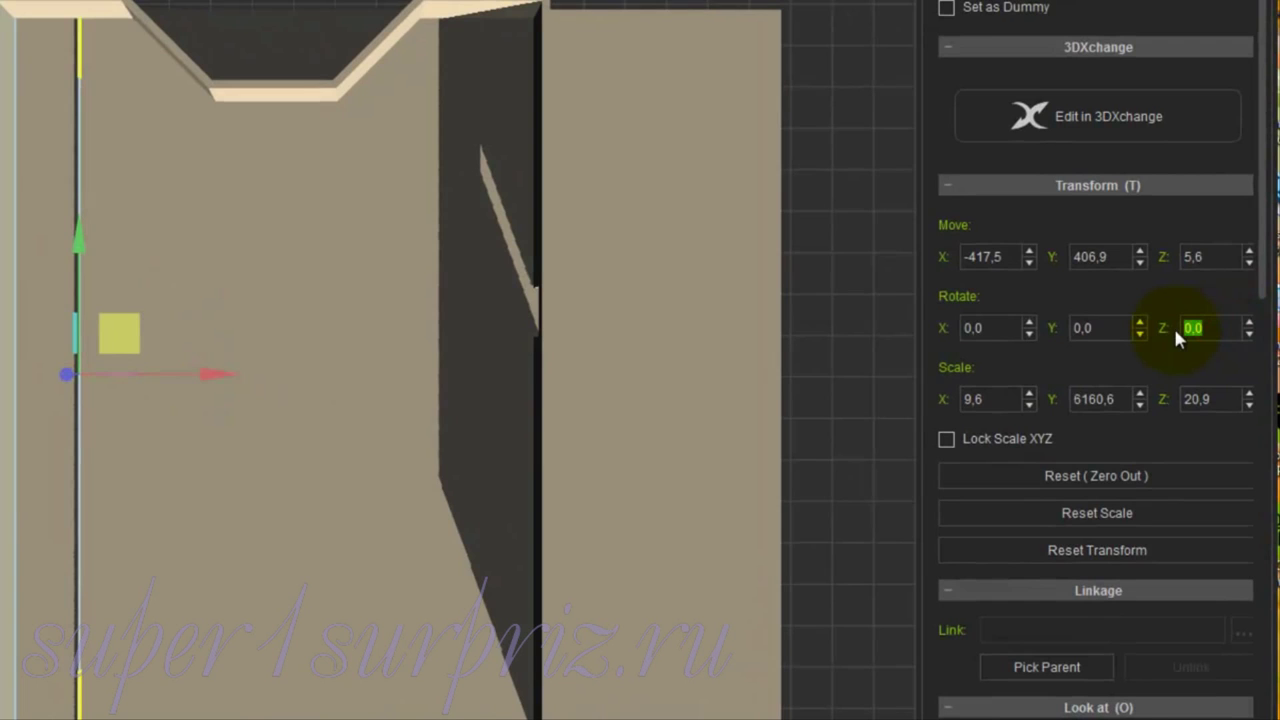
type("90")
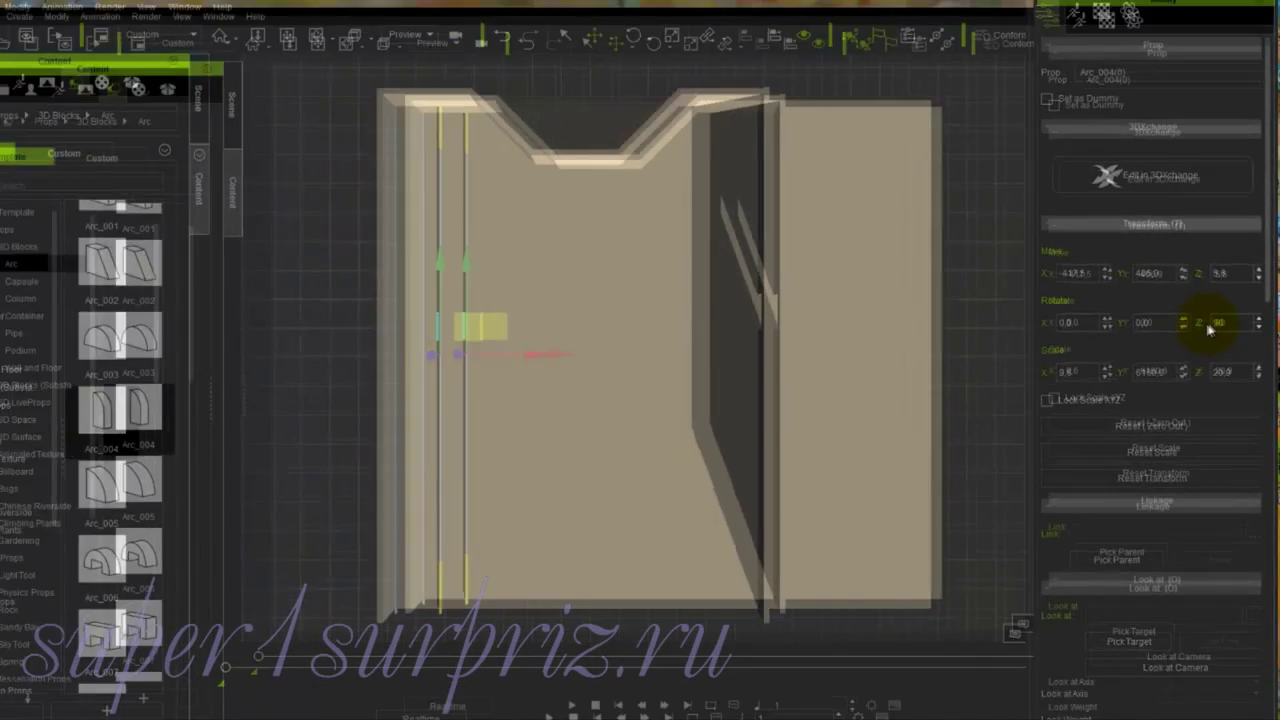
key("Return")
Step: Shorten the rotated copy to about 1895.4 in Y scale and move it towards the back wall, about X -360.7, Y 1057.0
left_click(594, 366)
left_click(586, 349)
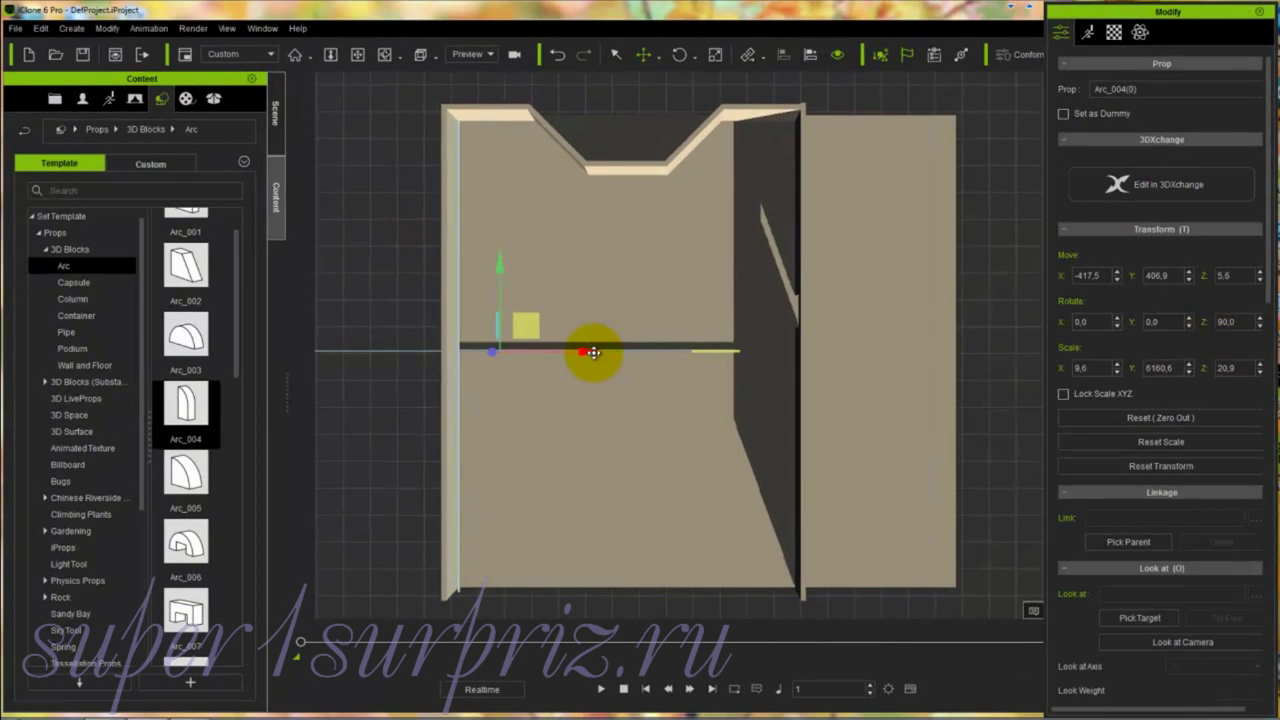
key("r")
left_click(522, 352)
left_click(577, 352)
left_click(414, 349)
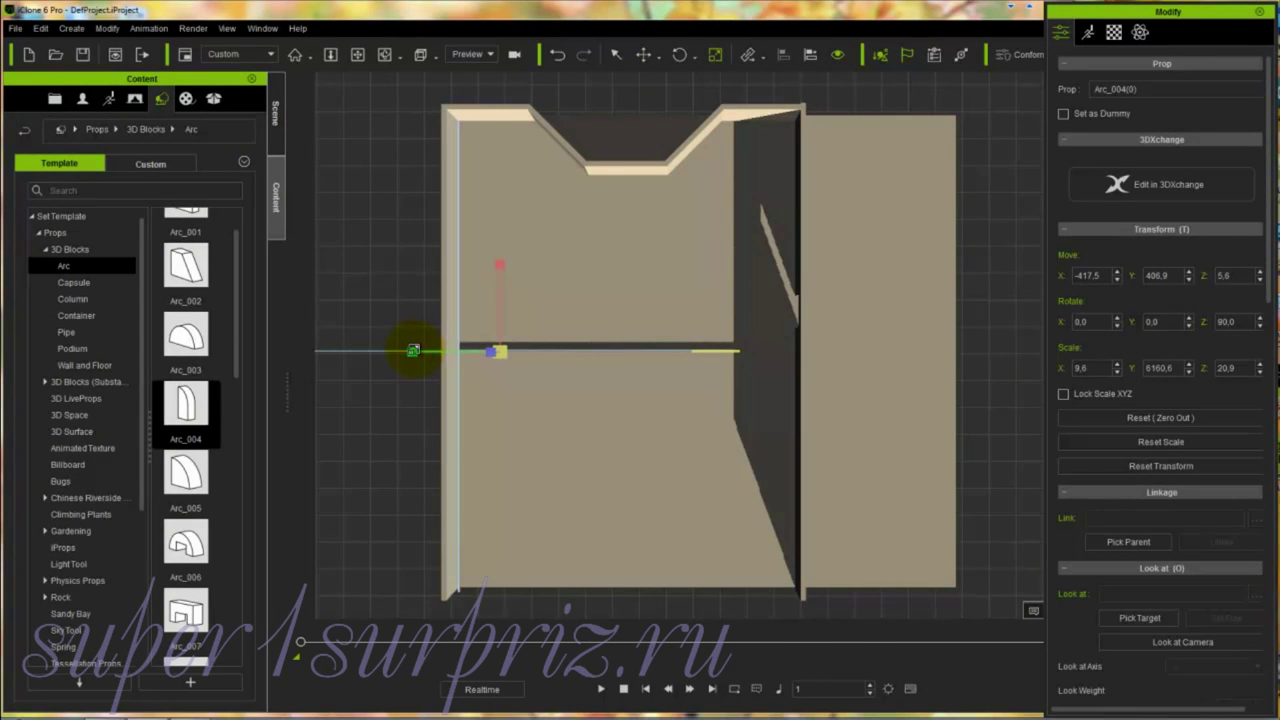
left_click_drag(414, 349, 558, 355)
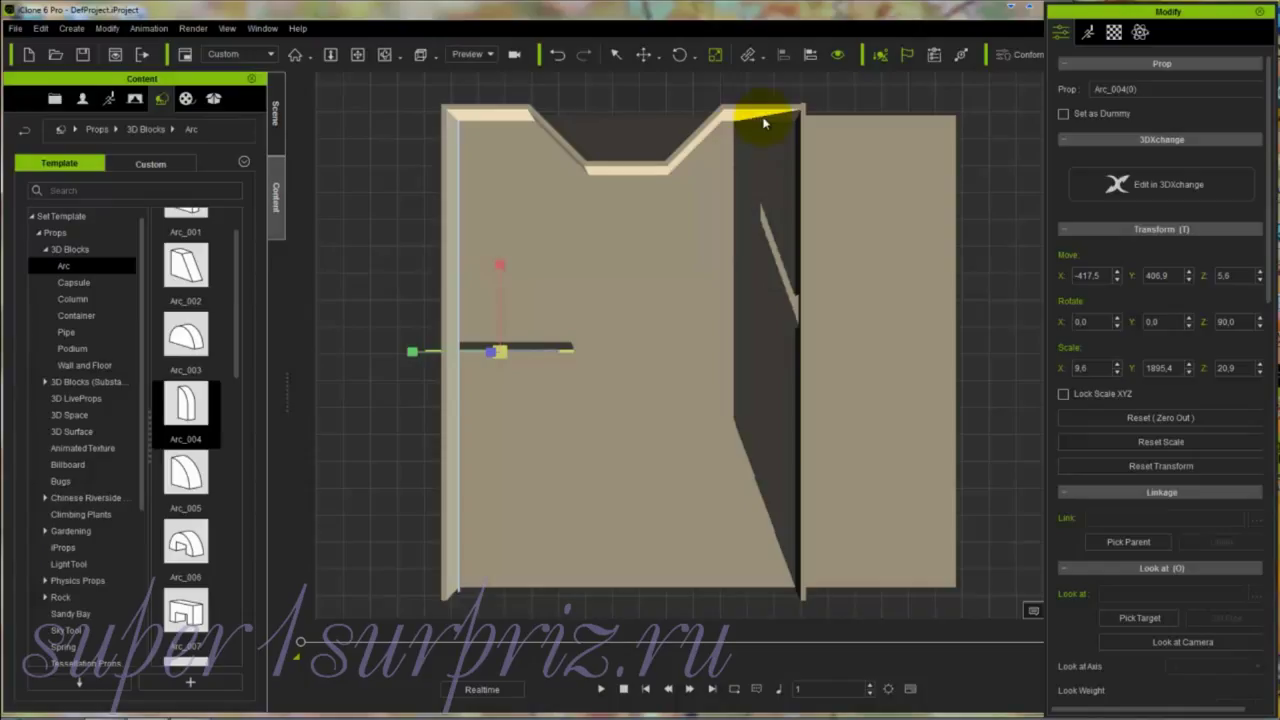
key("w")
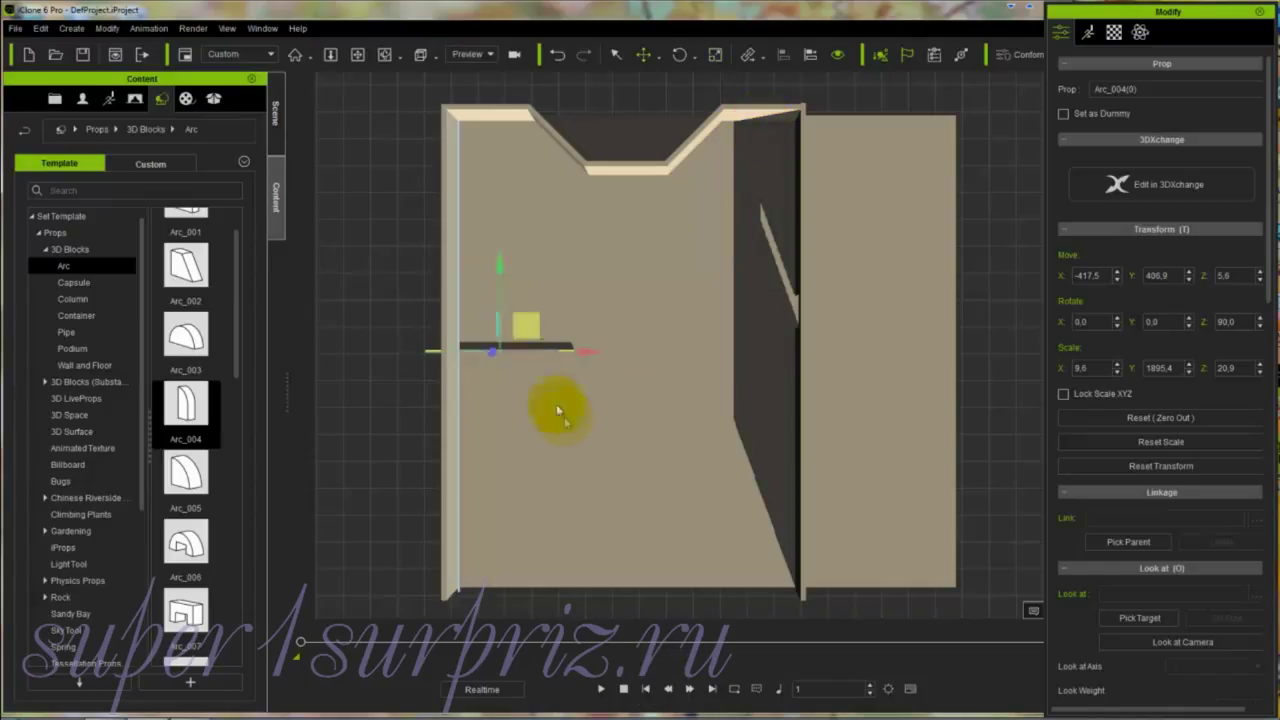
left_click_drag(500, 266, 515, 86)
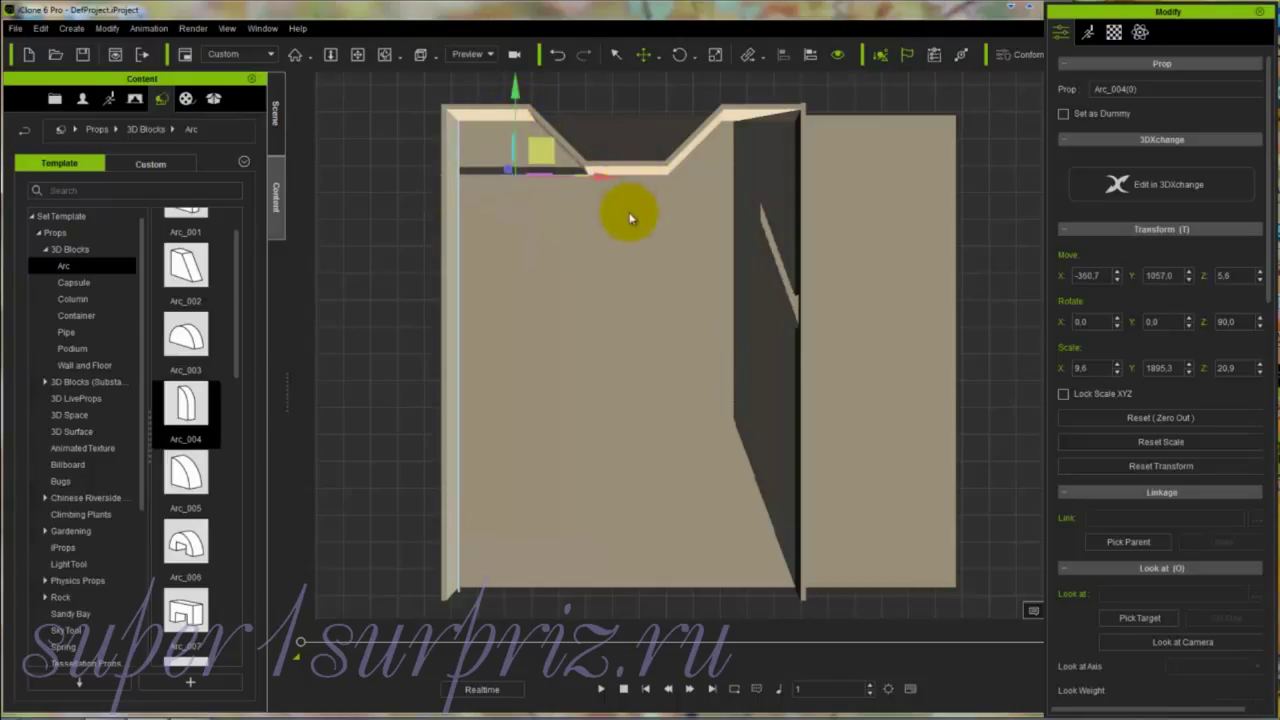
Step: Zoom in on the back wall and make two parallel copies of Arc_004(0) on the floor, the farther one at about Y 812.6
key("z")
mouse_move(630, 218)
left_mouse_down()
mouse_move(626, 313)
mouse_move(623, 246)
left_mouse_up()
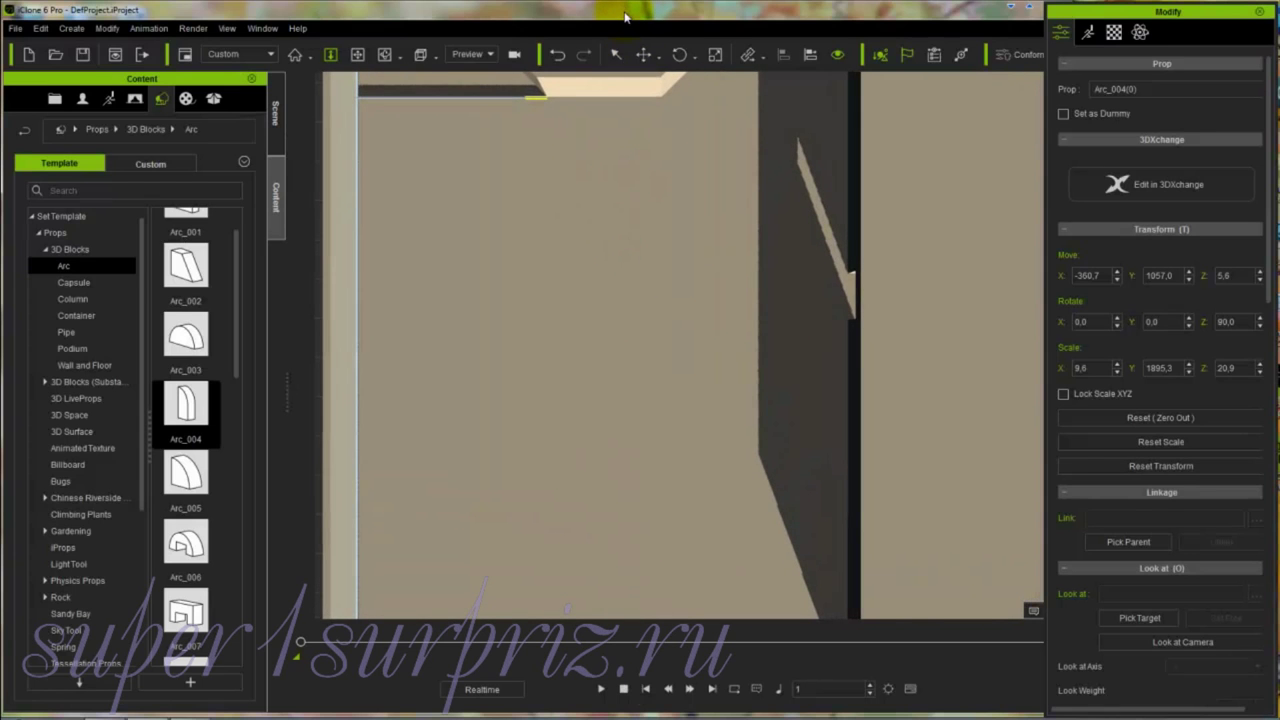
left_click(615, 54)
left_click_drag(620, 106, 651, 357)
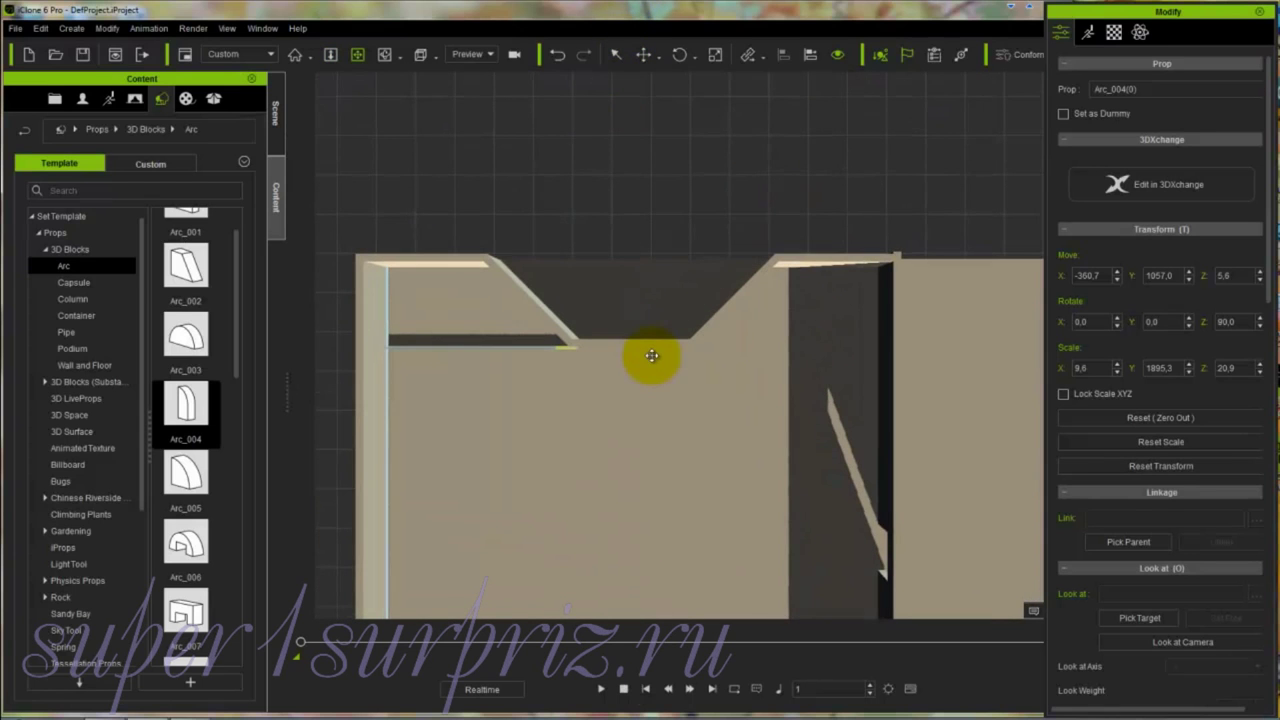
left_click_drag(633, 248, 663, 109)
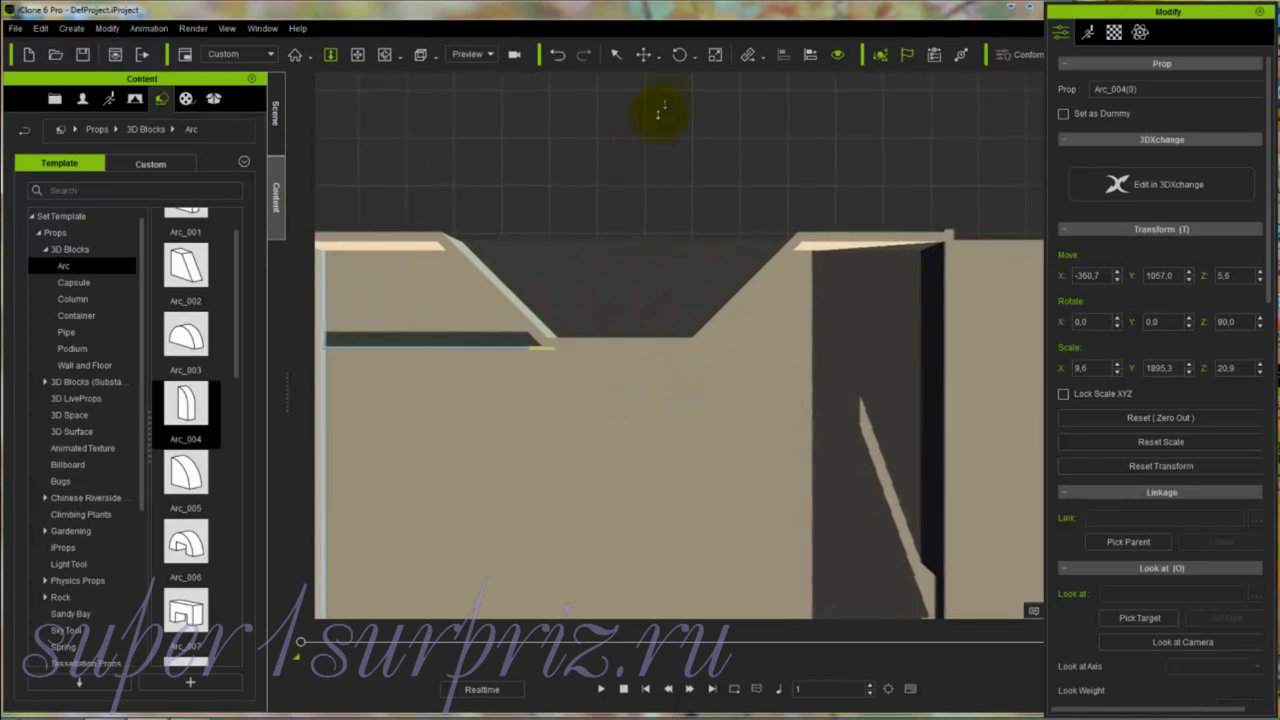
left_click_drag(608, 443, 625, 373)
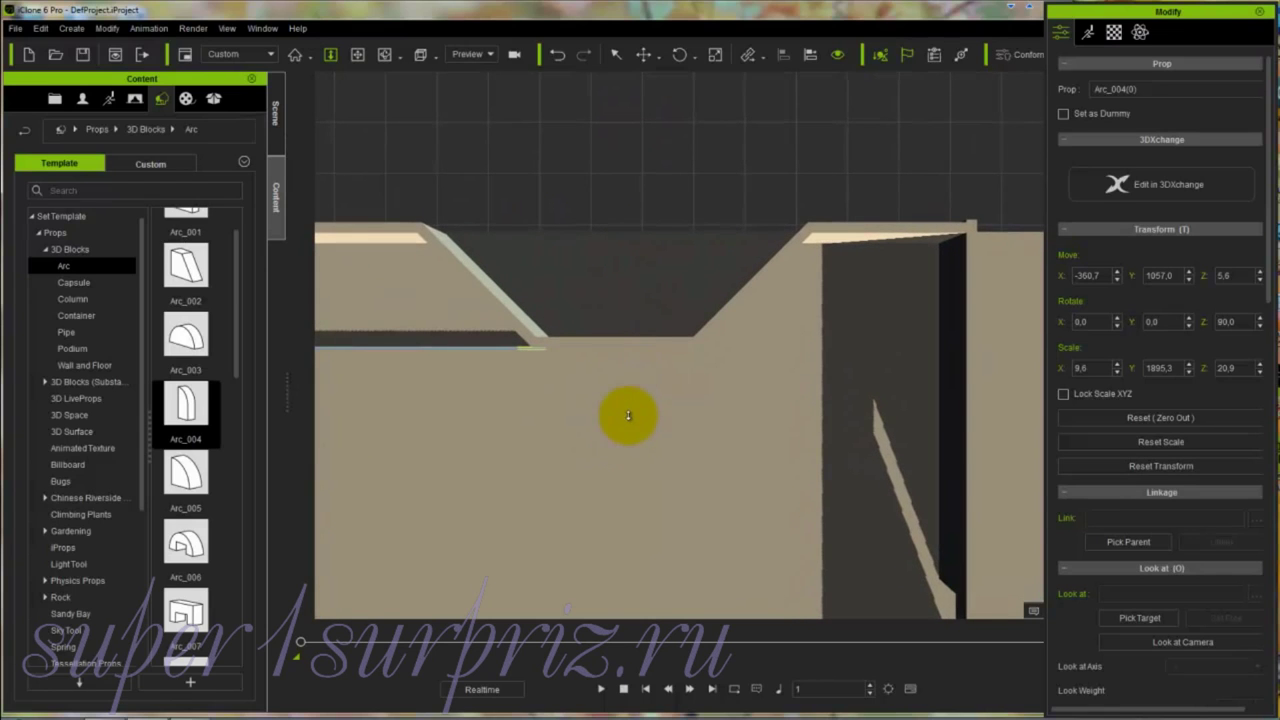
key("x")
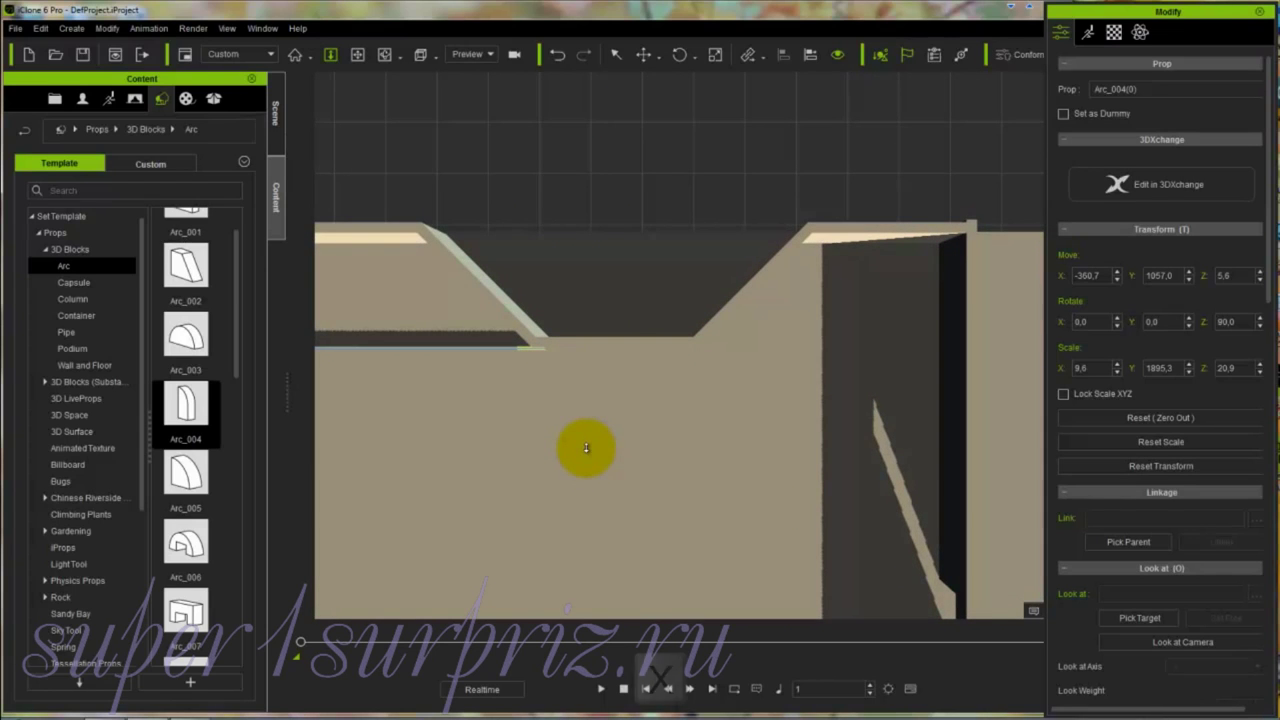
left_click_drag(586, 448, 685, 444)
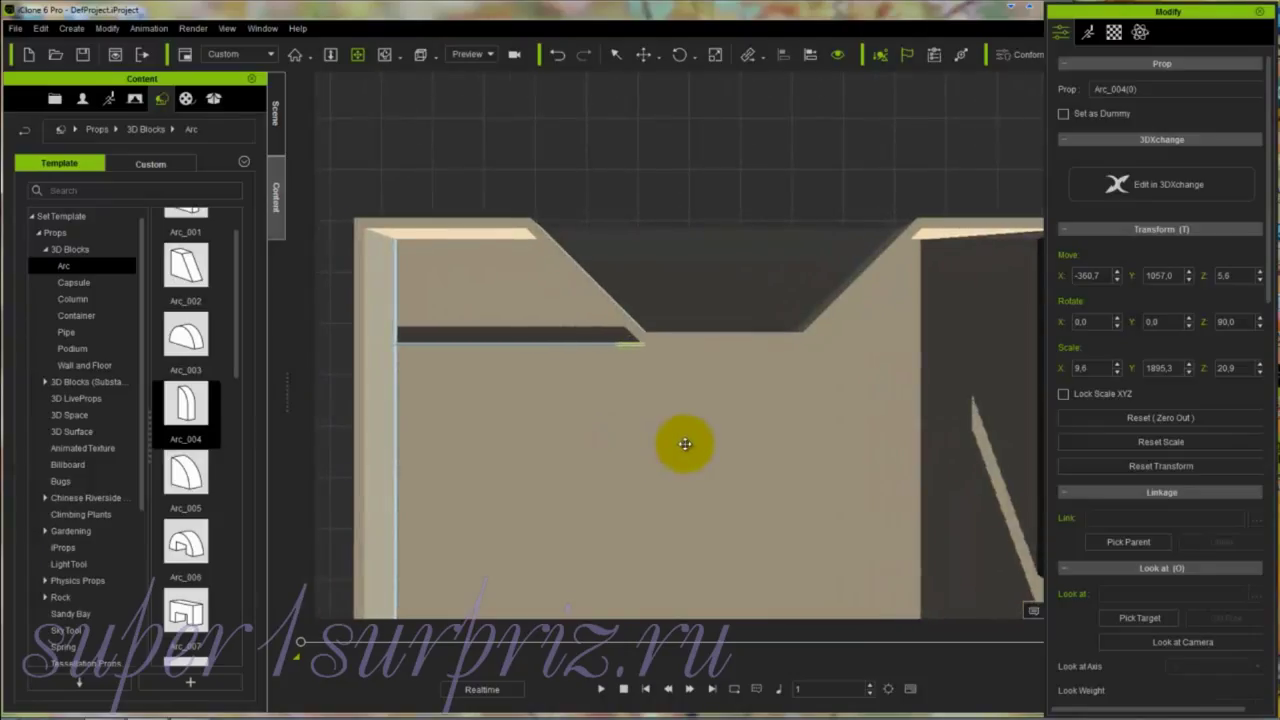
key("w")
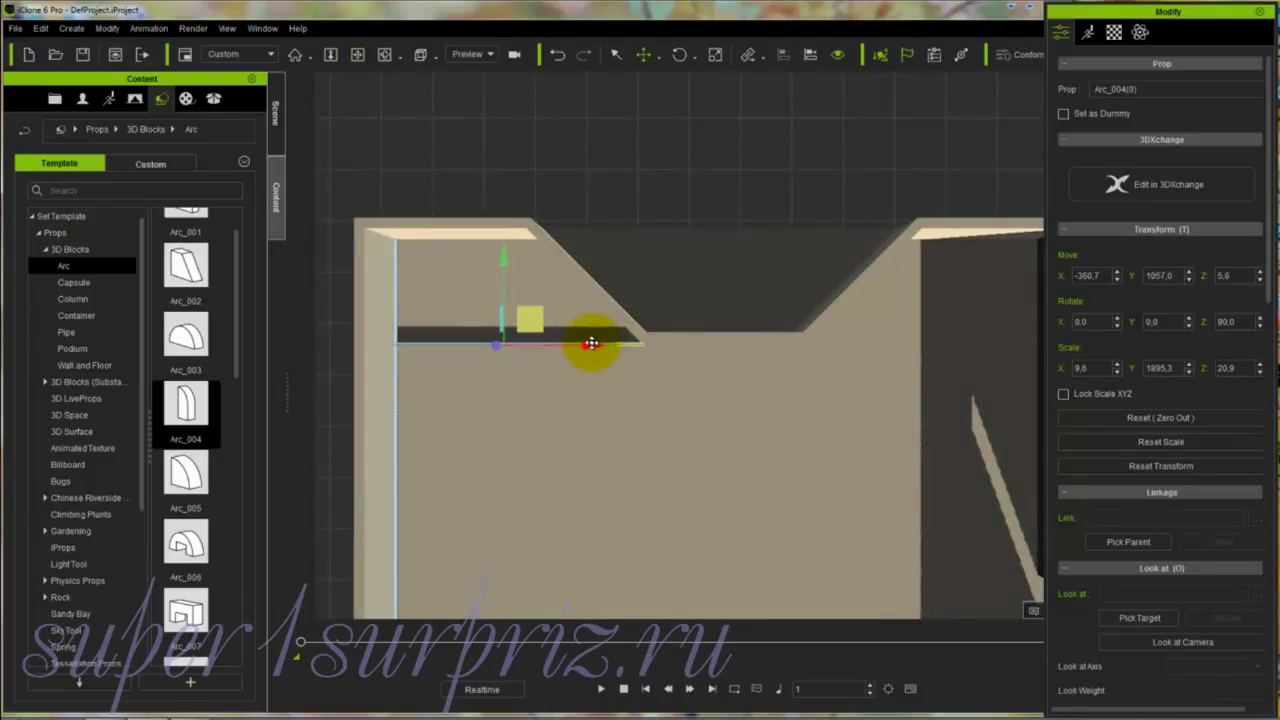
left_click_drag(503, 286, 501, 384, "ctrl")
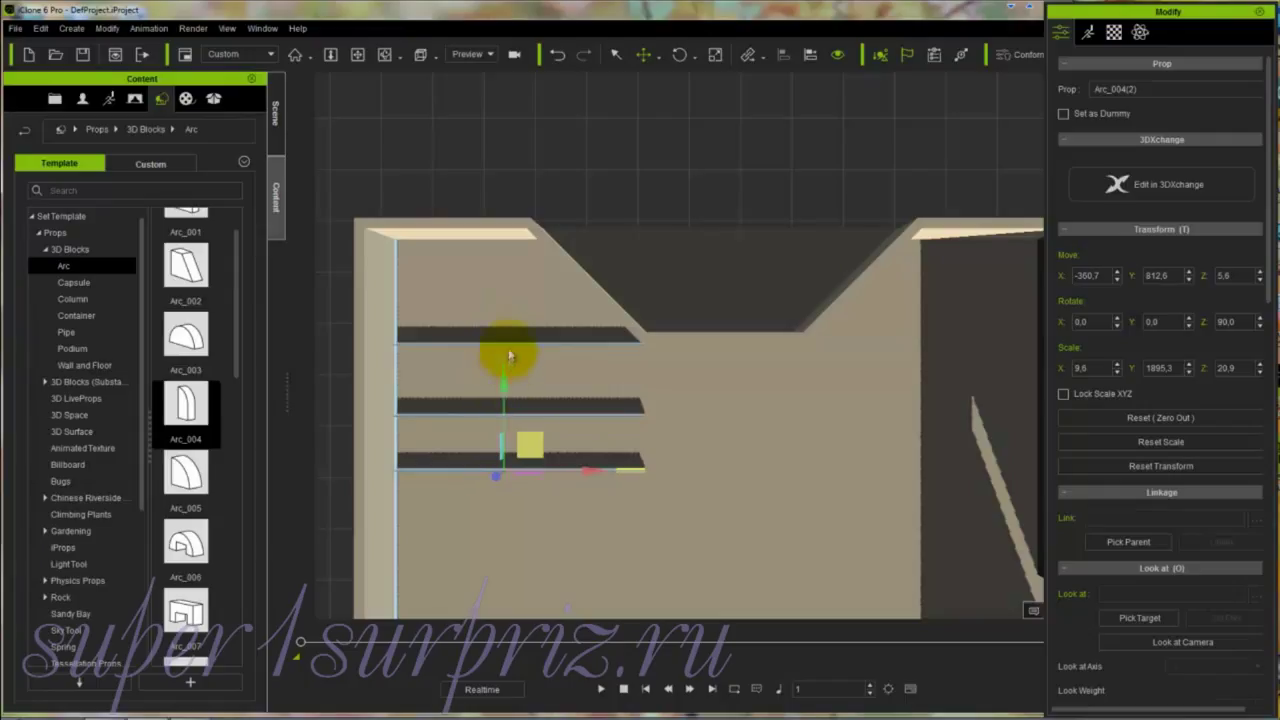
Step: Select Arc_004(0) and move it against the short back wall segment beside the bay, about X -297.5, Y 1257.7
left_click(510, 348)
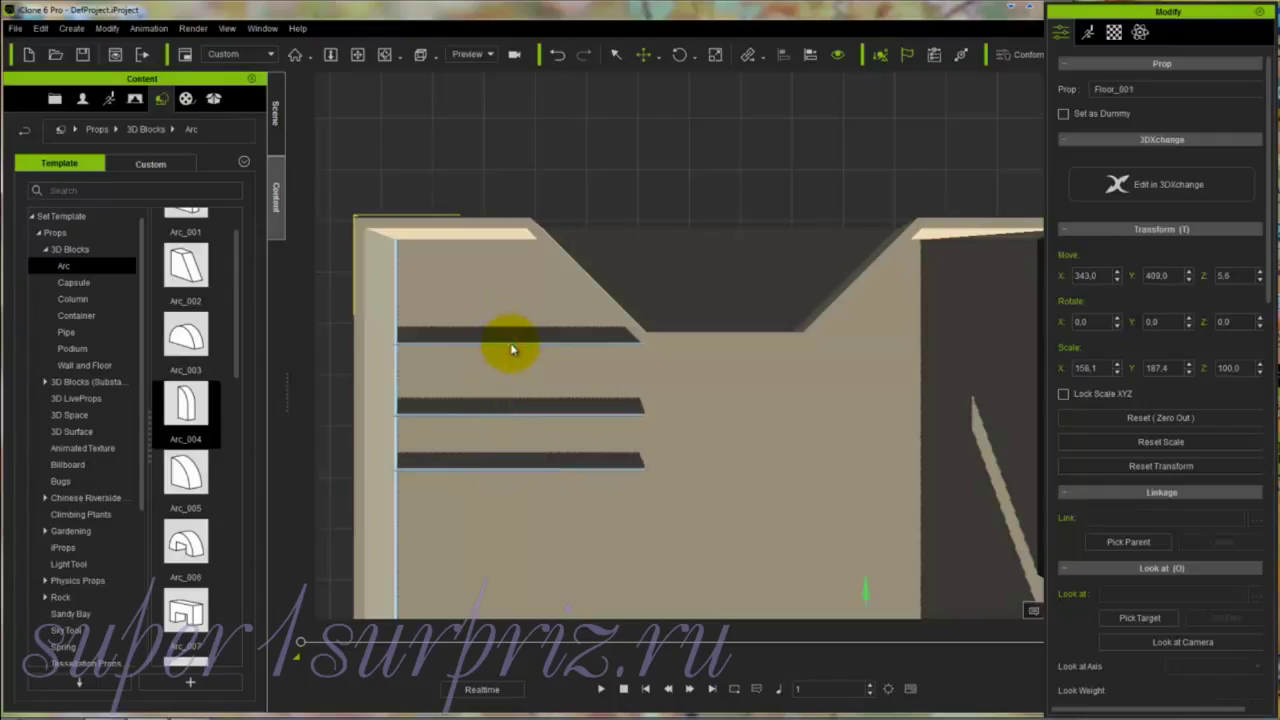
left_click(510, 343)
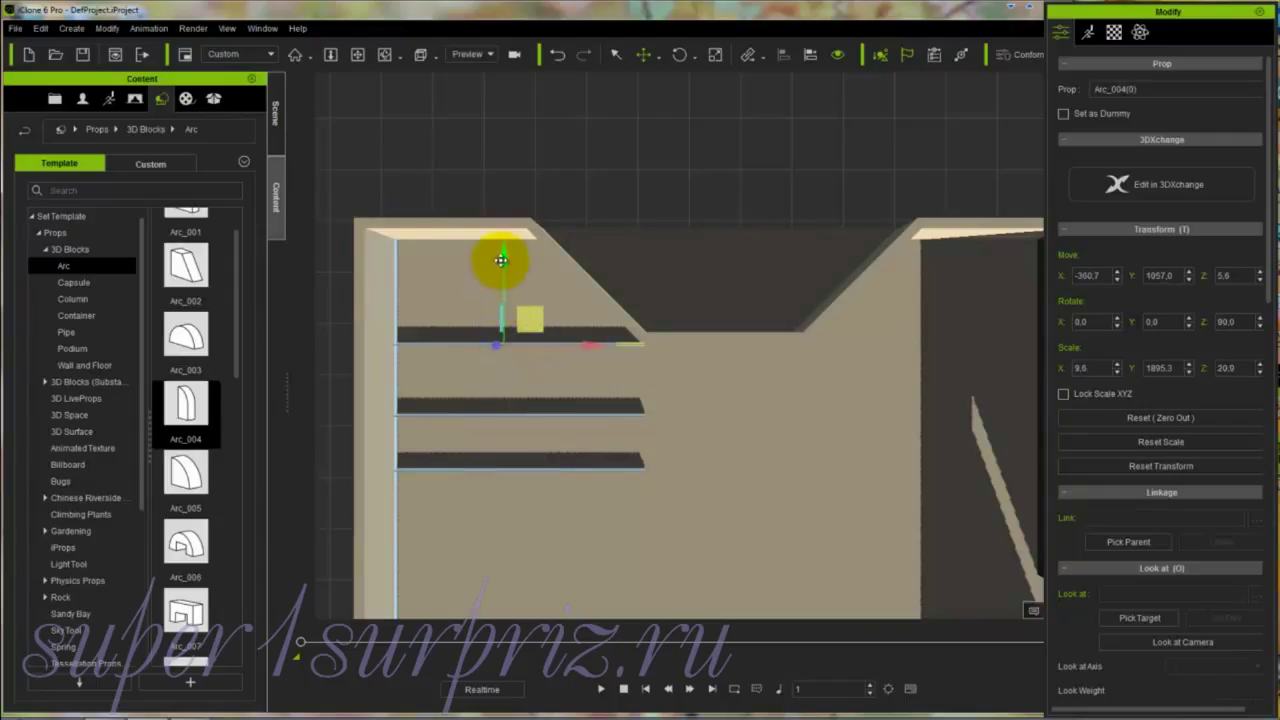
left_click_drag(503, 261, 525, 173)
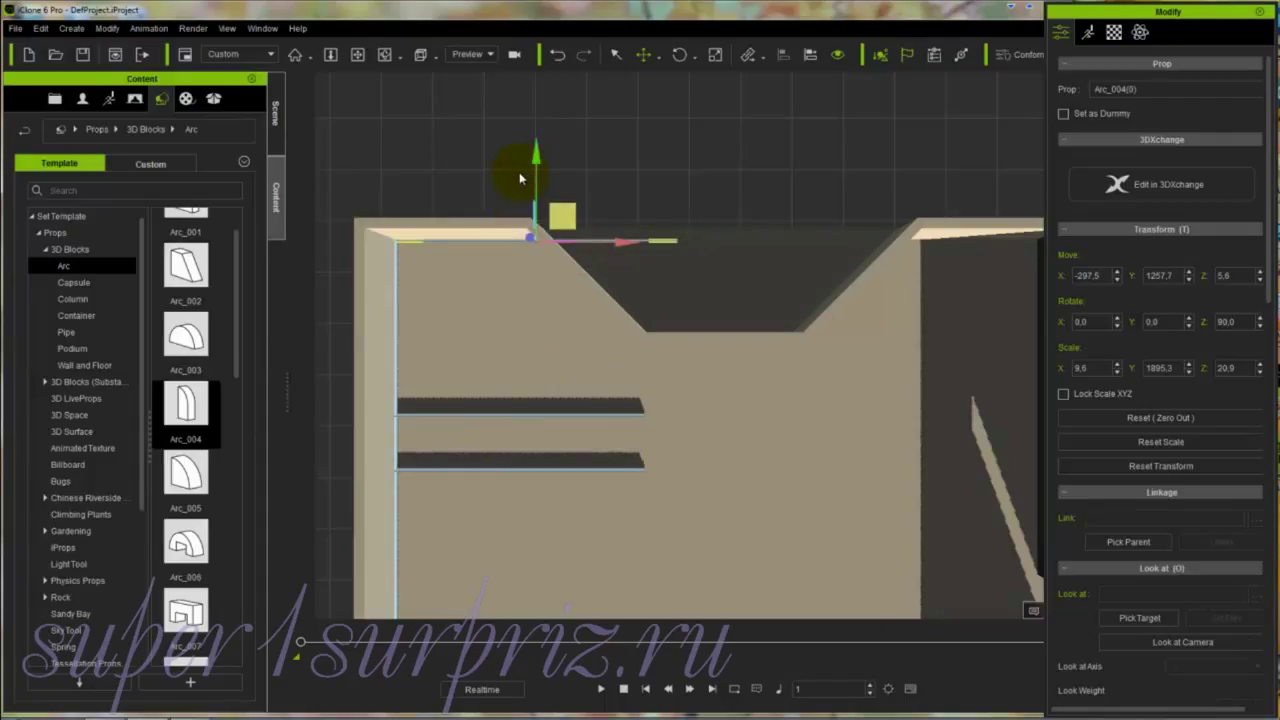
Step: Shorten Arc_004(0) to about 1079.6 in Y scale and shift it along the short back wall segment to about X -414.3
key("r")
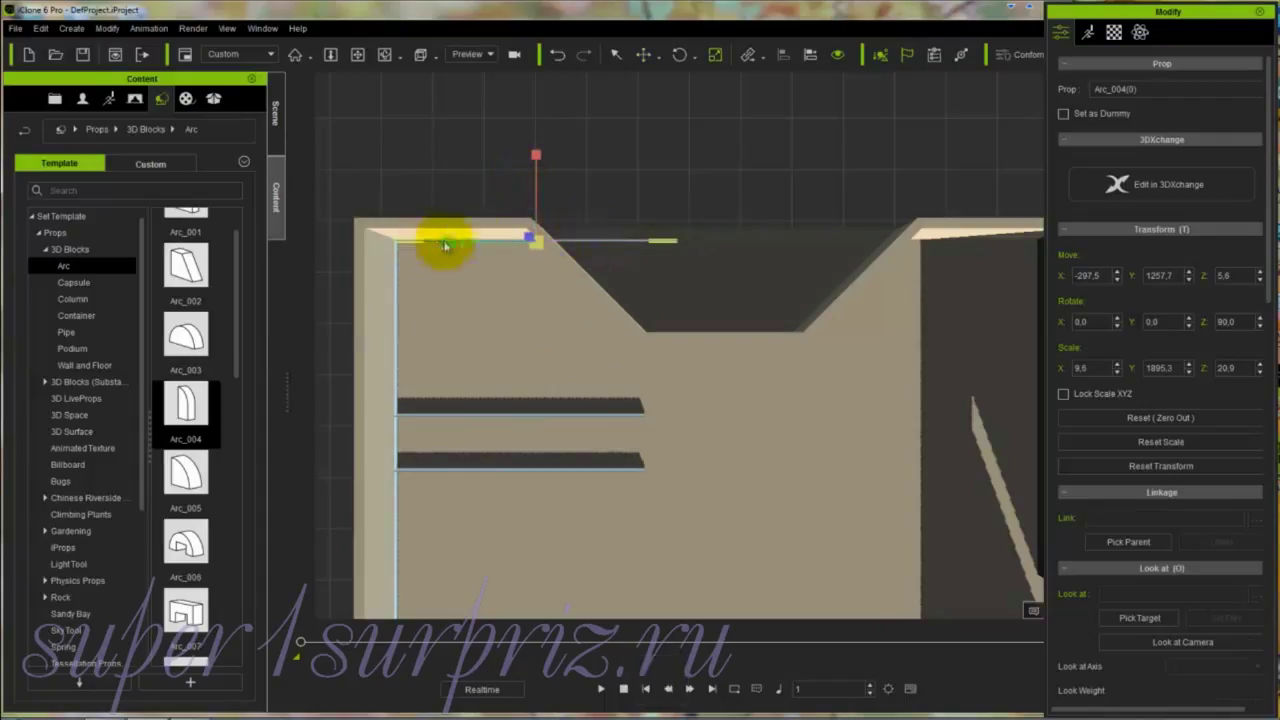
left_click_drag(448, 241, 491, 240)
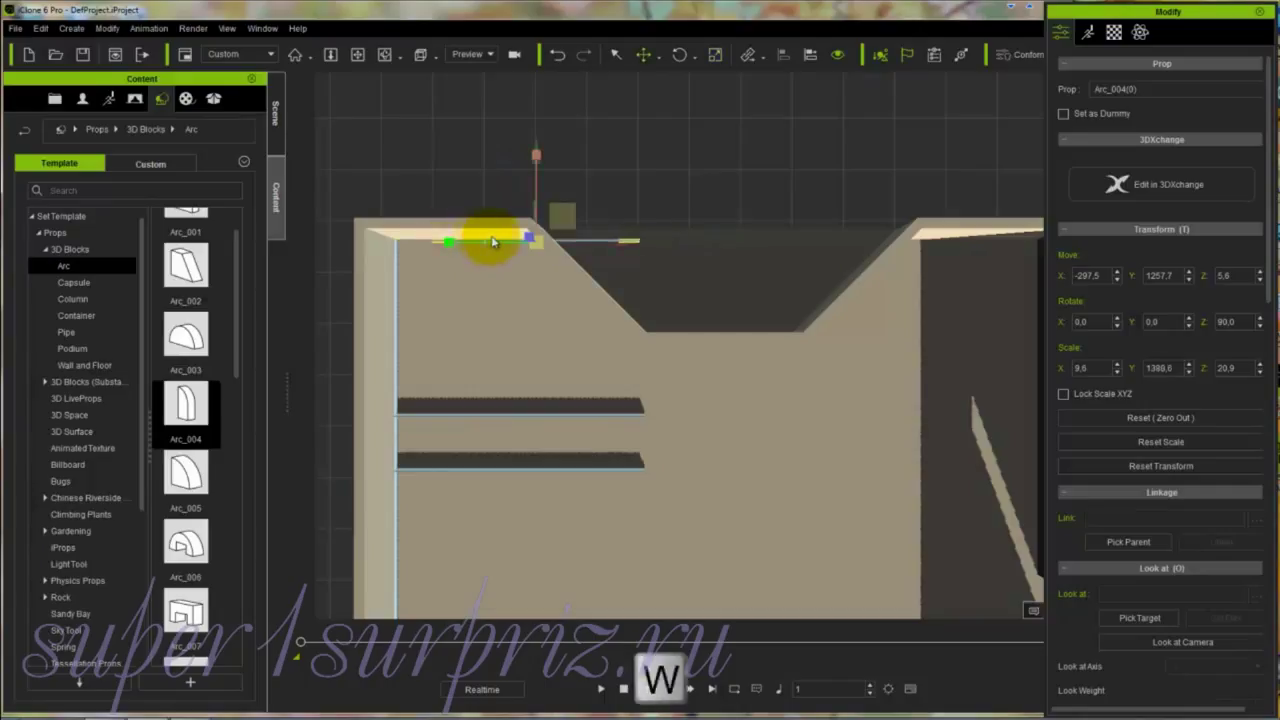
key("w")
left_click_drag(626, 243, 604, 243)
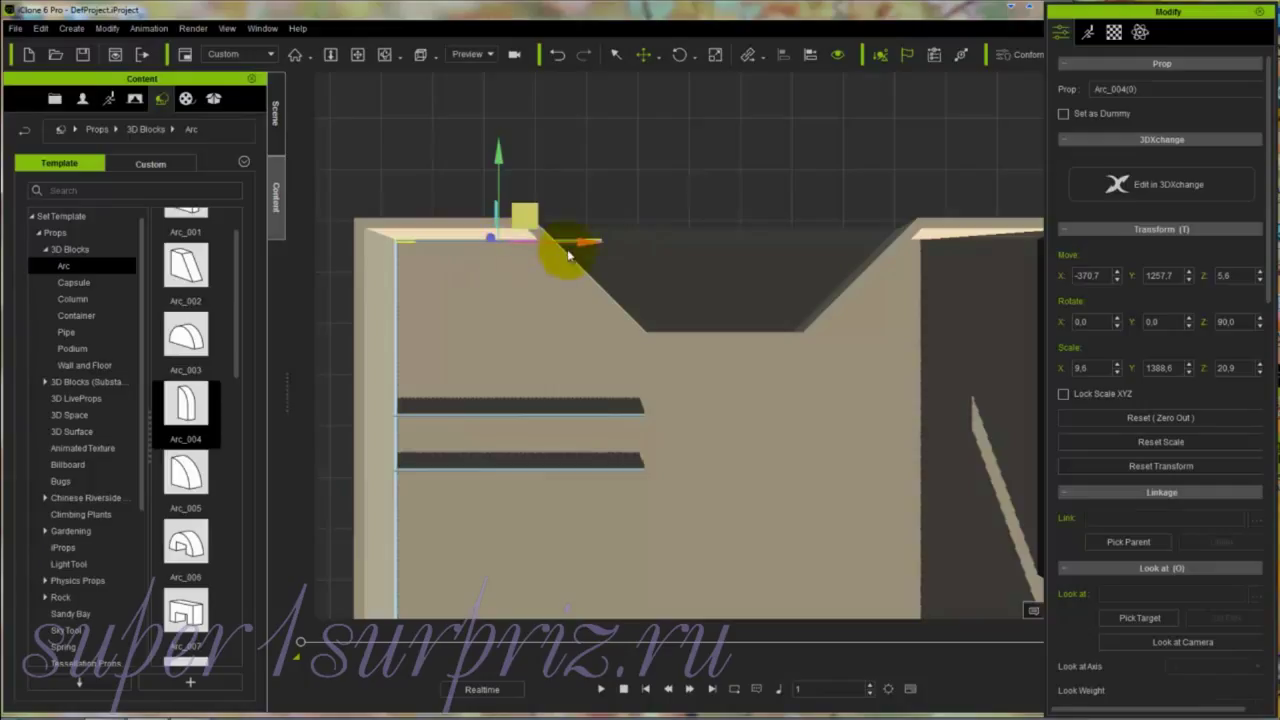
key("r")
left_click_drag(585, 257, 470, 249)
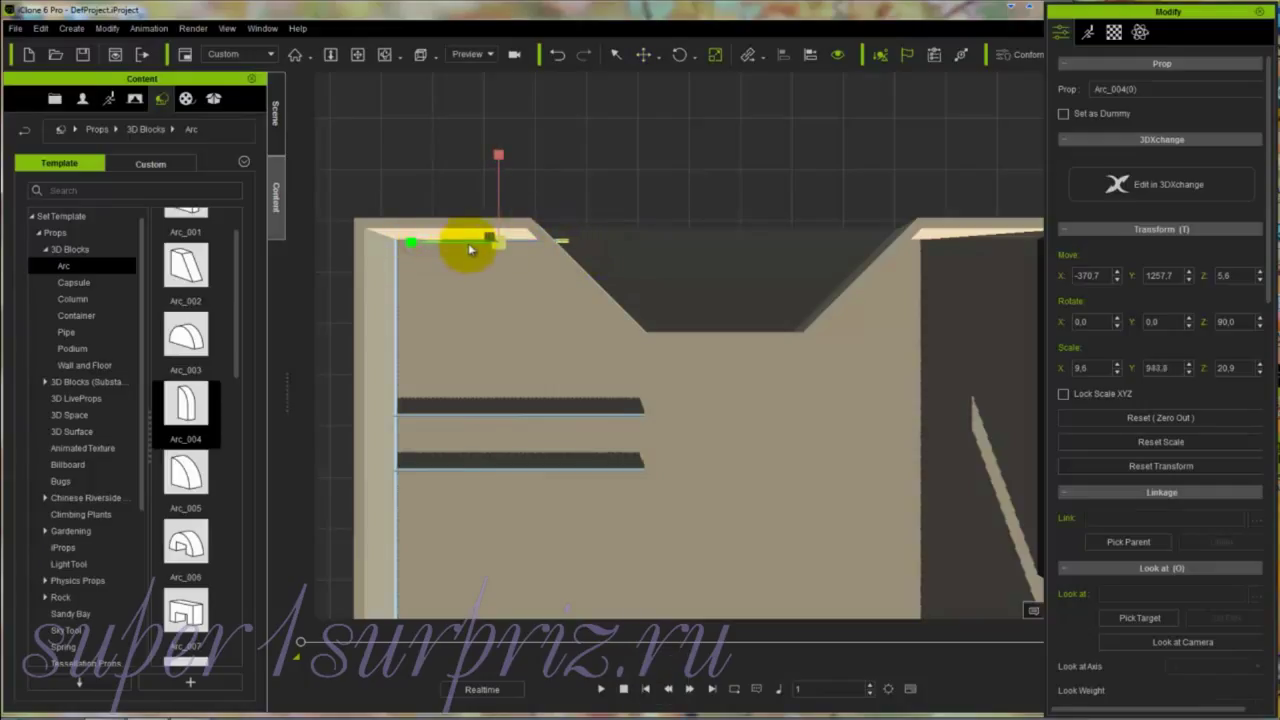
key("w")
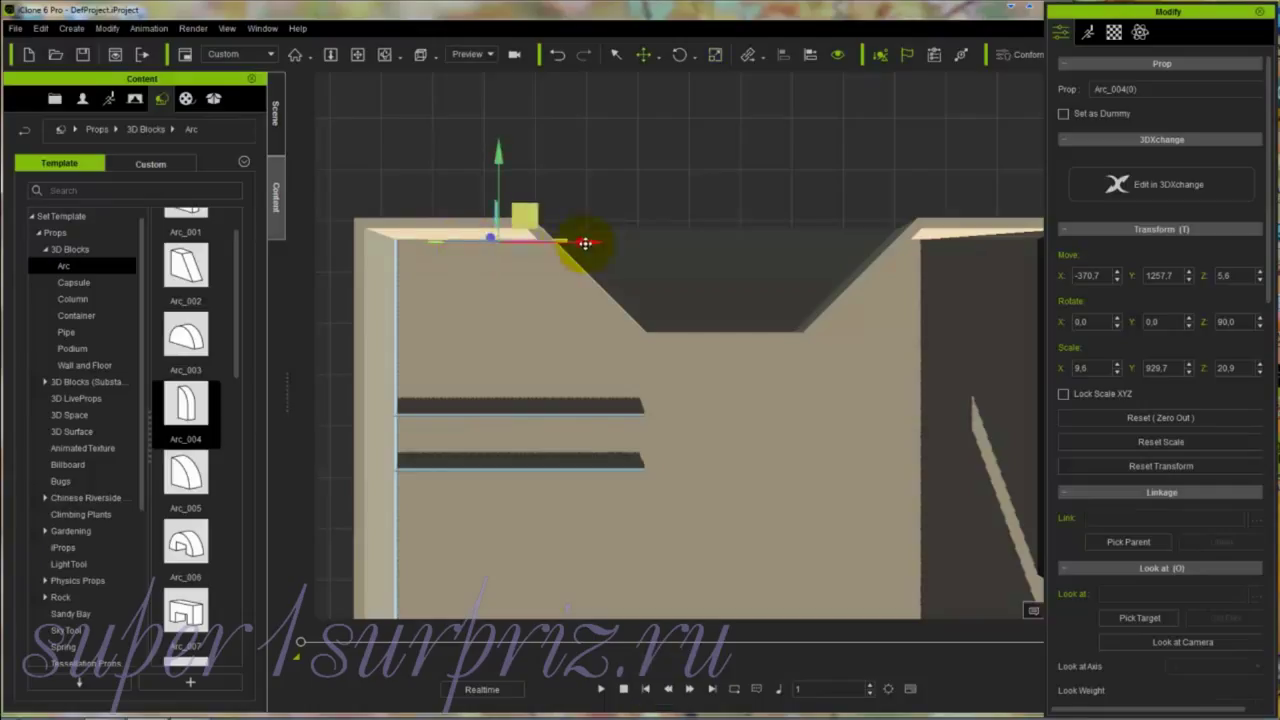
left_click_drag(583, 243, 569, 243)
key("r")
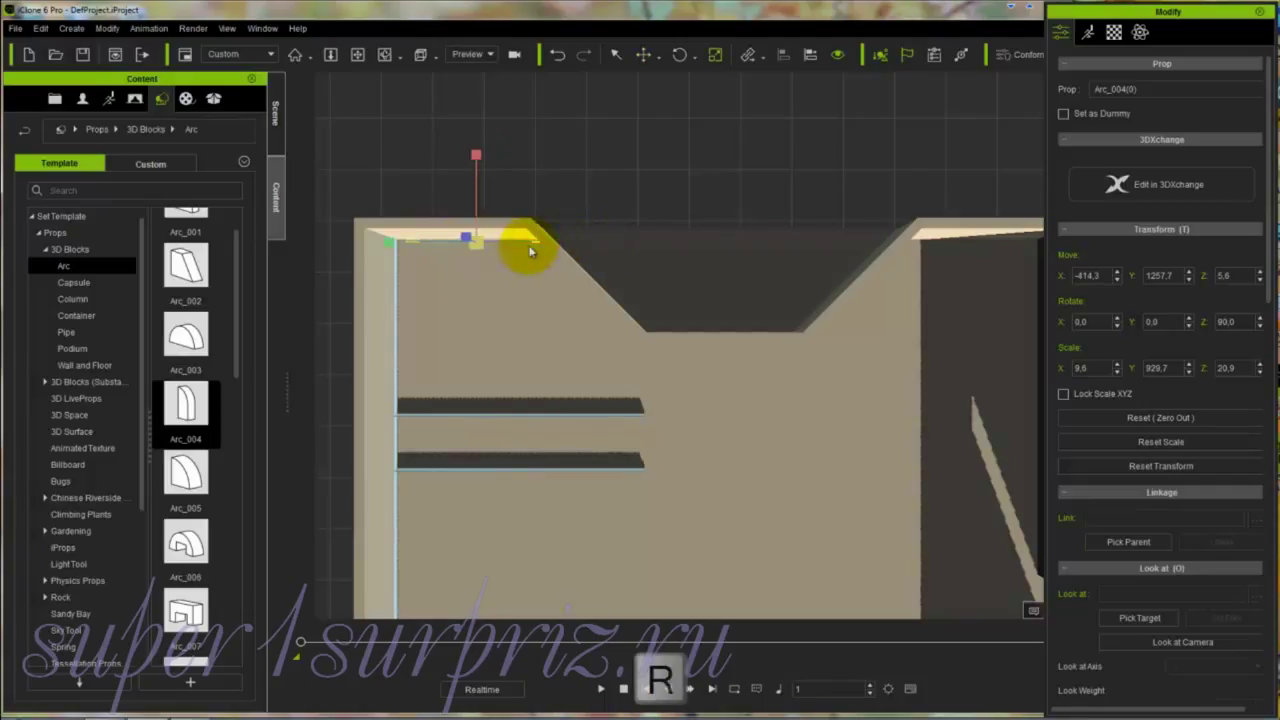
left_click_drag(393, 242, 372, 248)
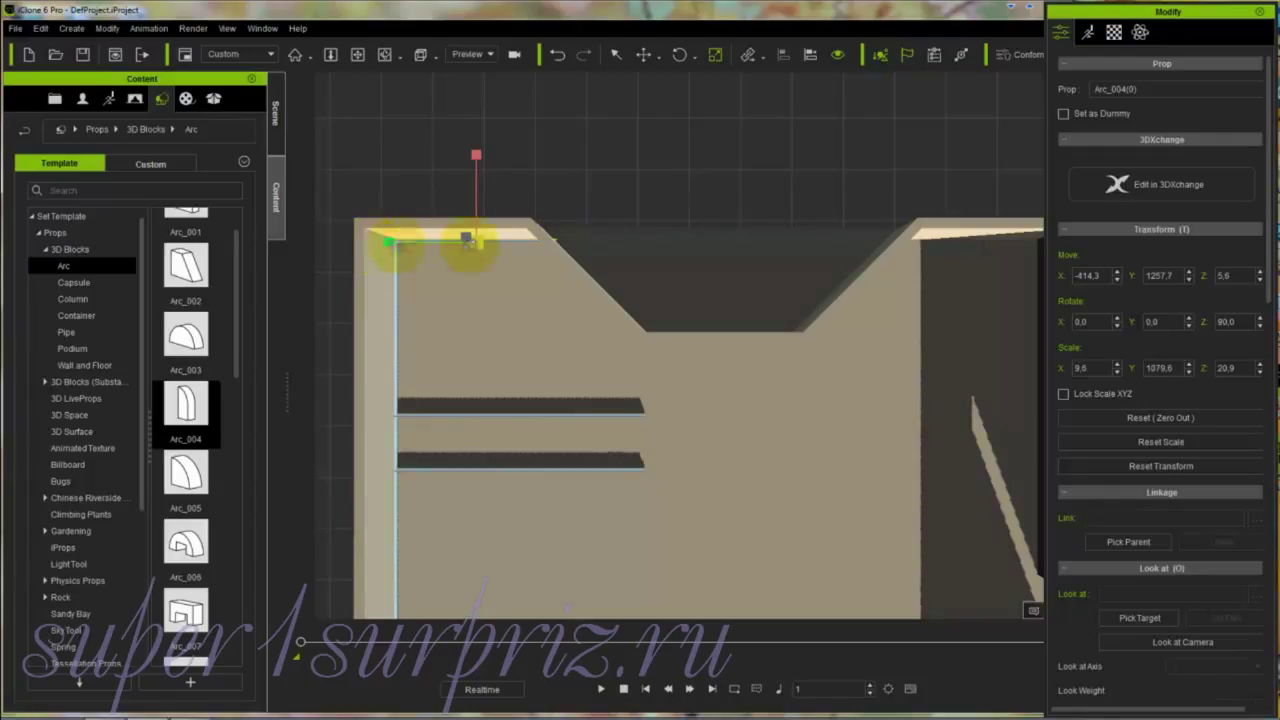
Step: Select the farther parallel copy, Arc_004(1), and move it against the bay's middle wall, about X 34.2, Y 1055.7
left_click(539, 414)
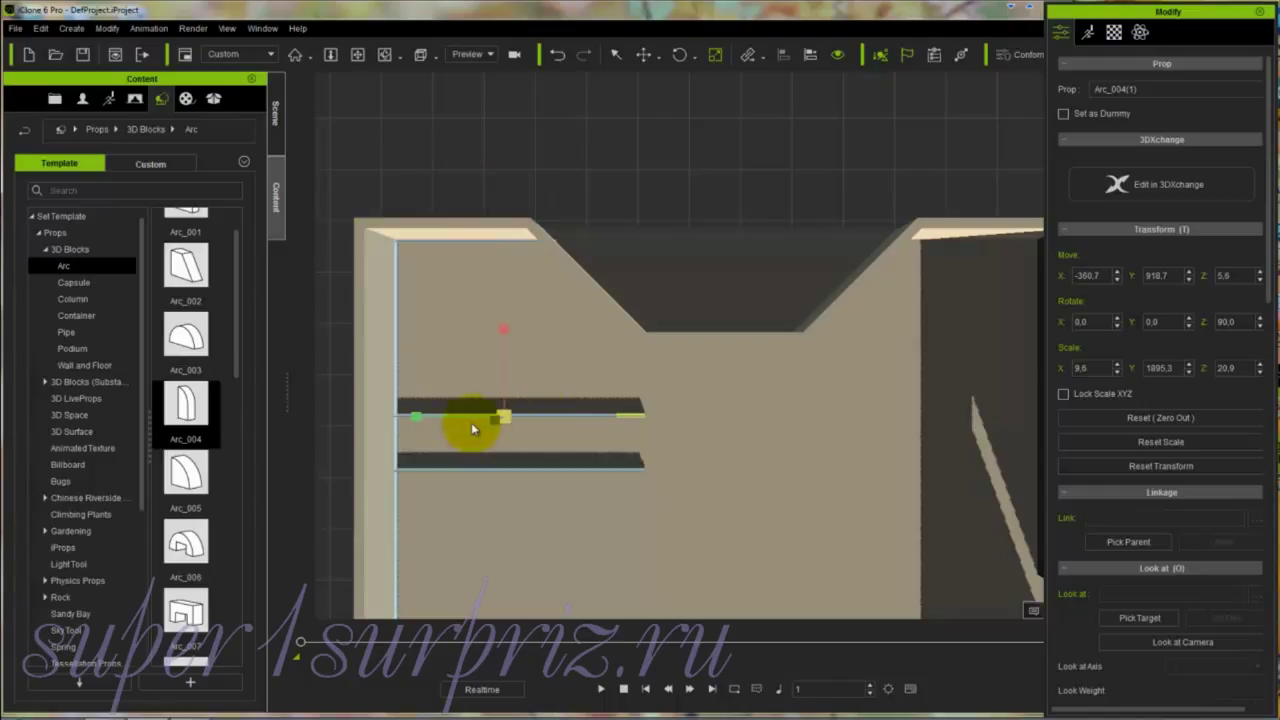
key("w")
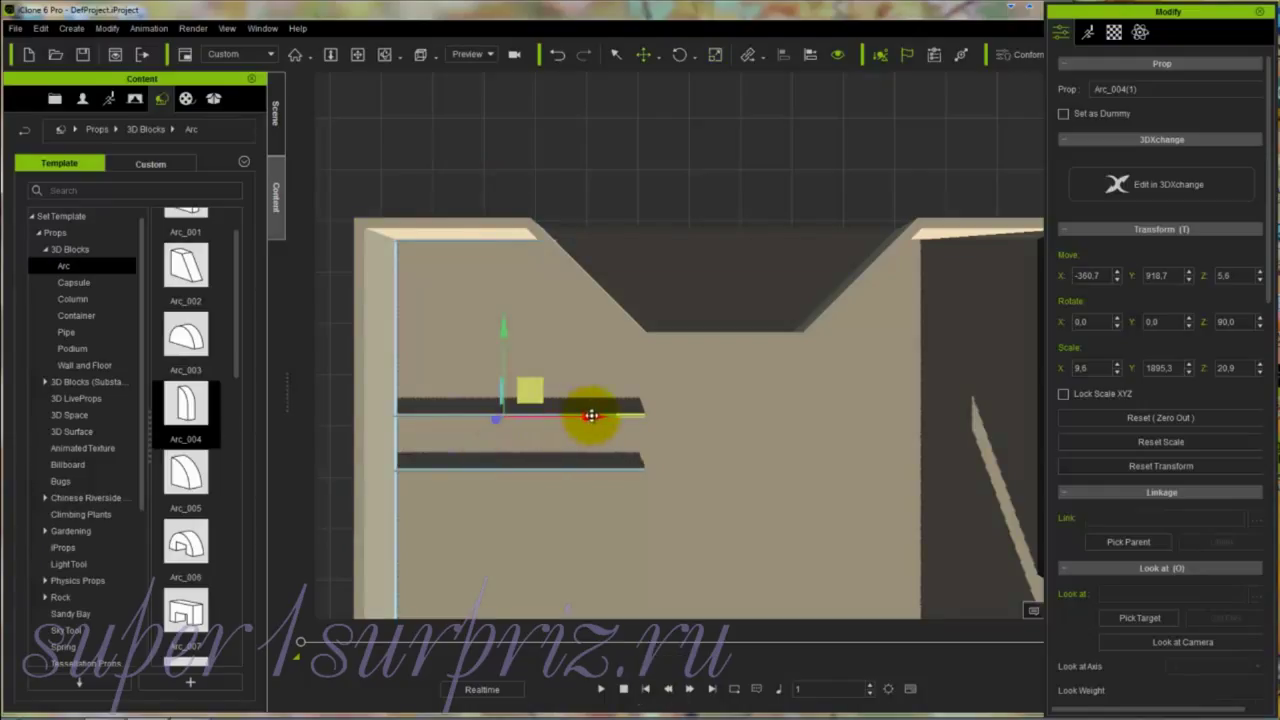
left_click_drag(586, 420, 786, 409)
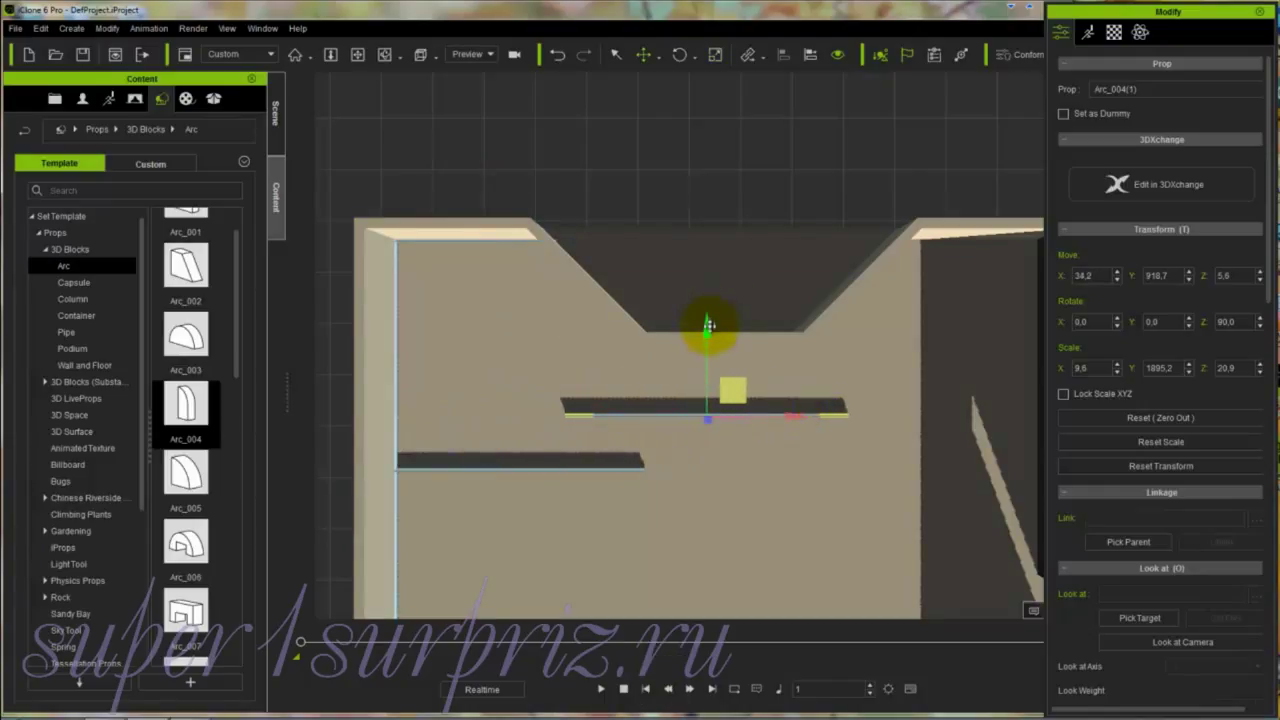
left_click_drag(707, 323, 708, 258)
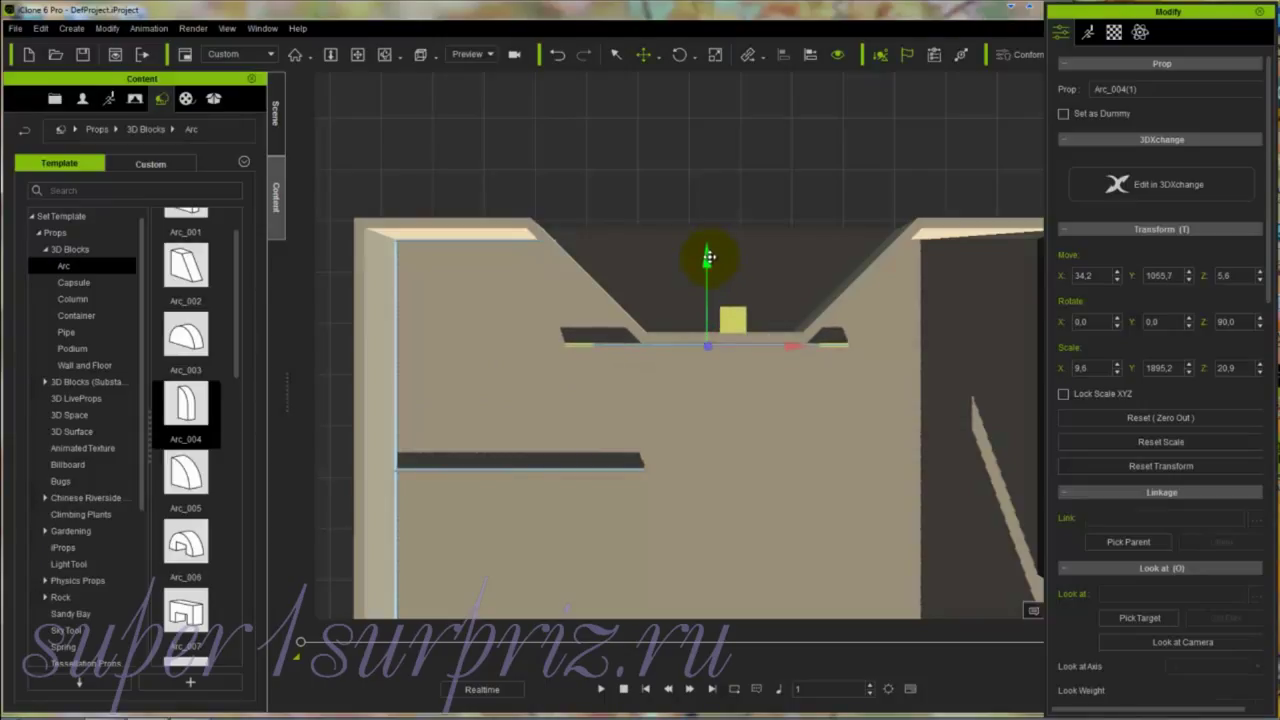
Step: Shorten Arc_004(1) to about 1119.3 in Y scale and align it with the bay's middle wall at about X 75.0, Y 1056.9
key("r")
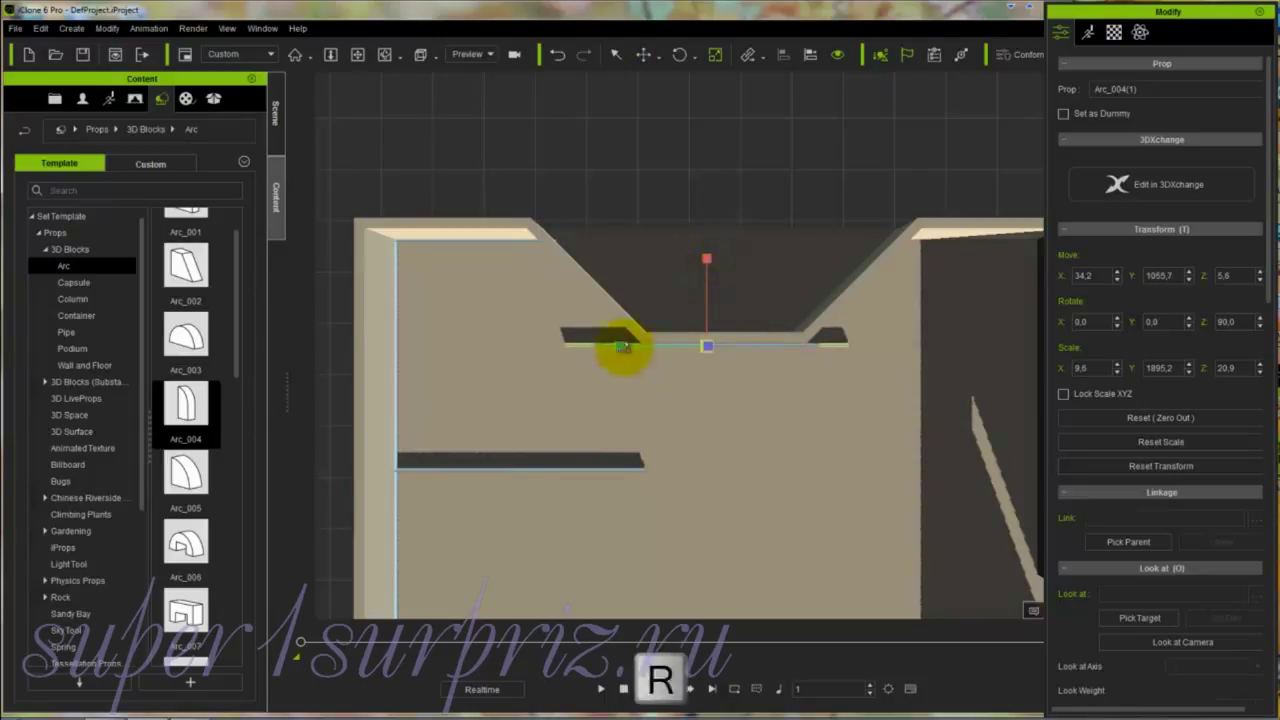
left_click_drag(614, 343, 672, 346)
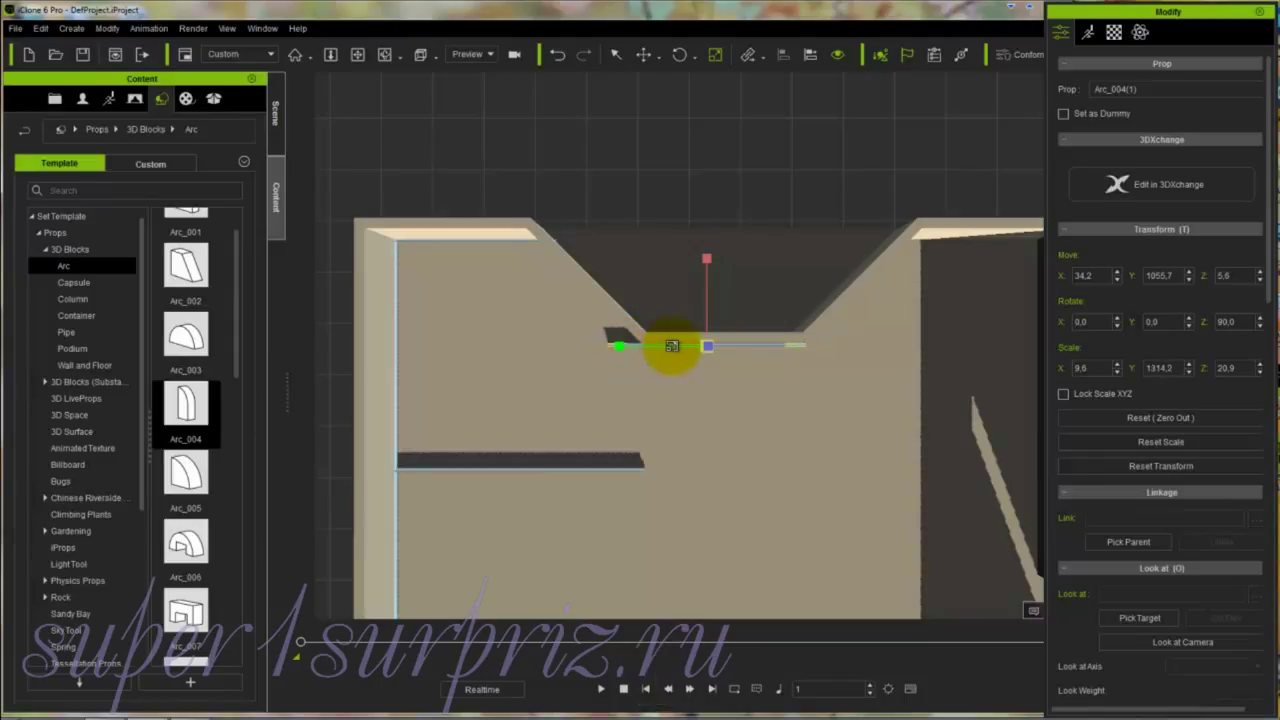
key("w")
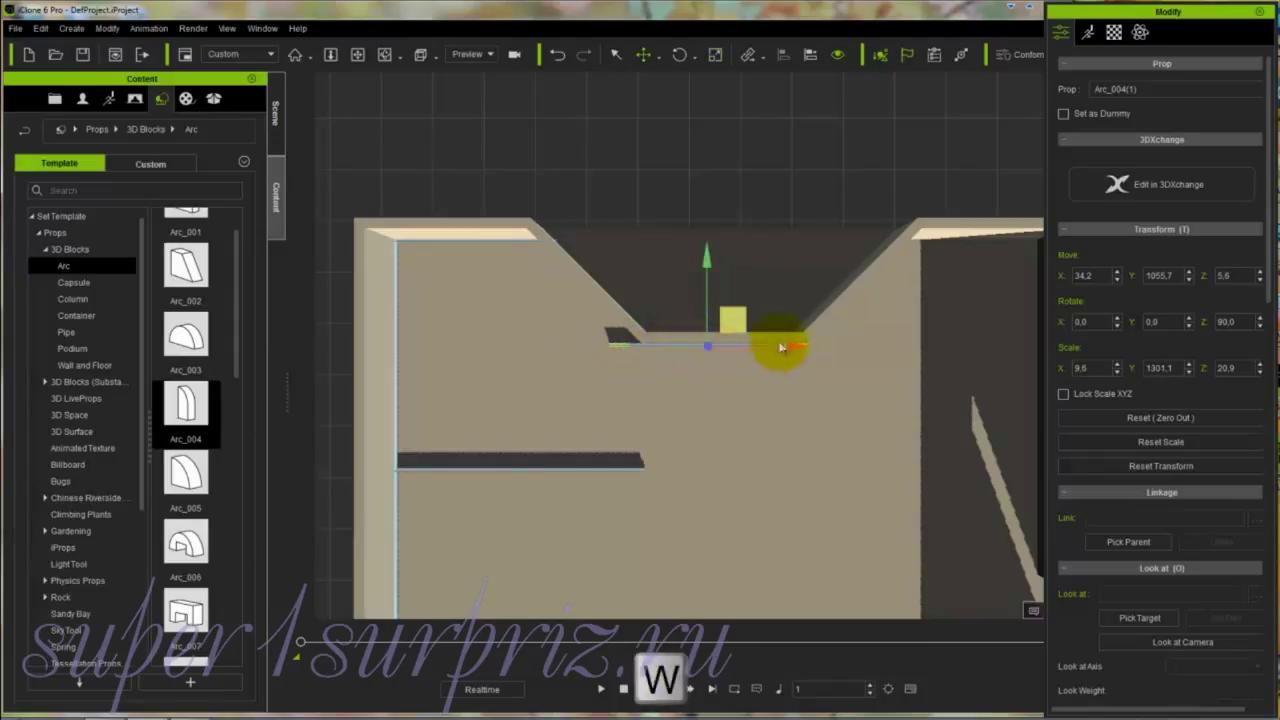
left_click_drag(789, 344, 803, 344)
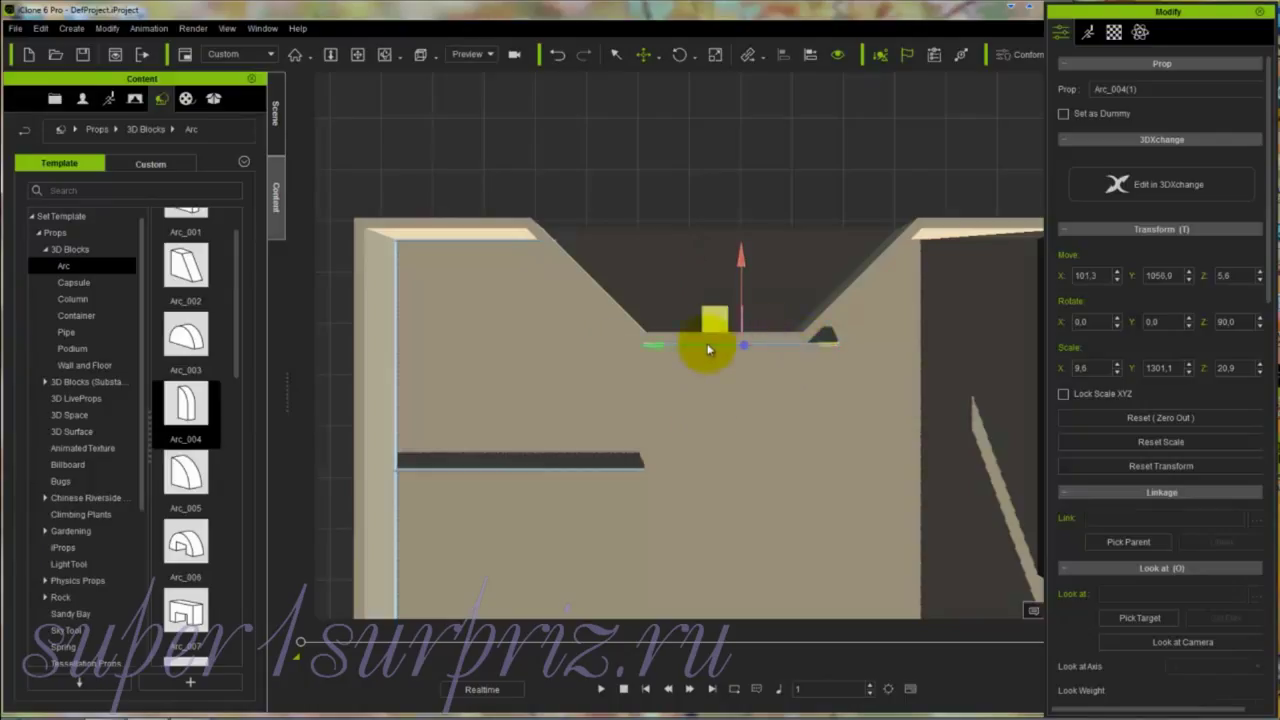
key("r")
left_click_drag(659, 345, 647, 349)
key("r")
key("w")
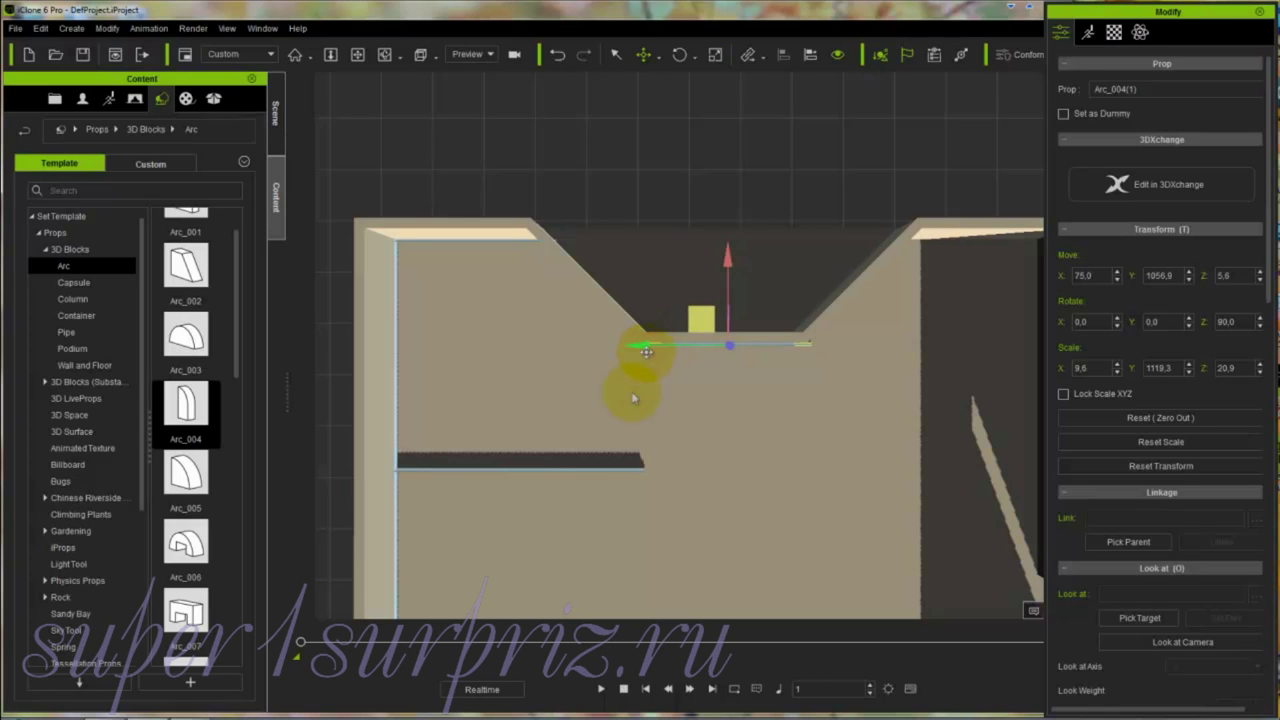
Step: Select the remaining copy, Arc_004(2), and move it towards the back wall segment on the bay's other side, about X 319.0, Y 1103.9
key("x")
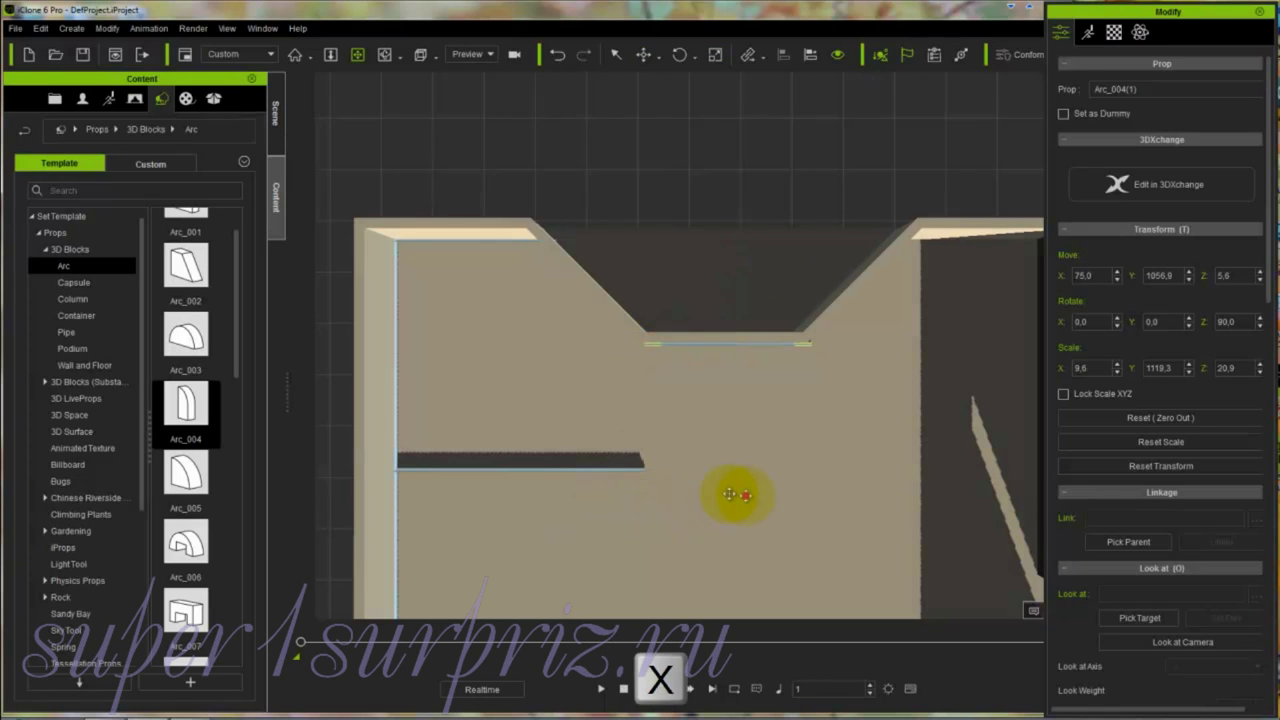
middle_click_drag(735, 494, 586, 489)
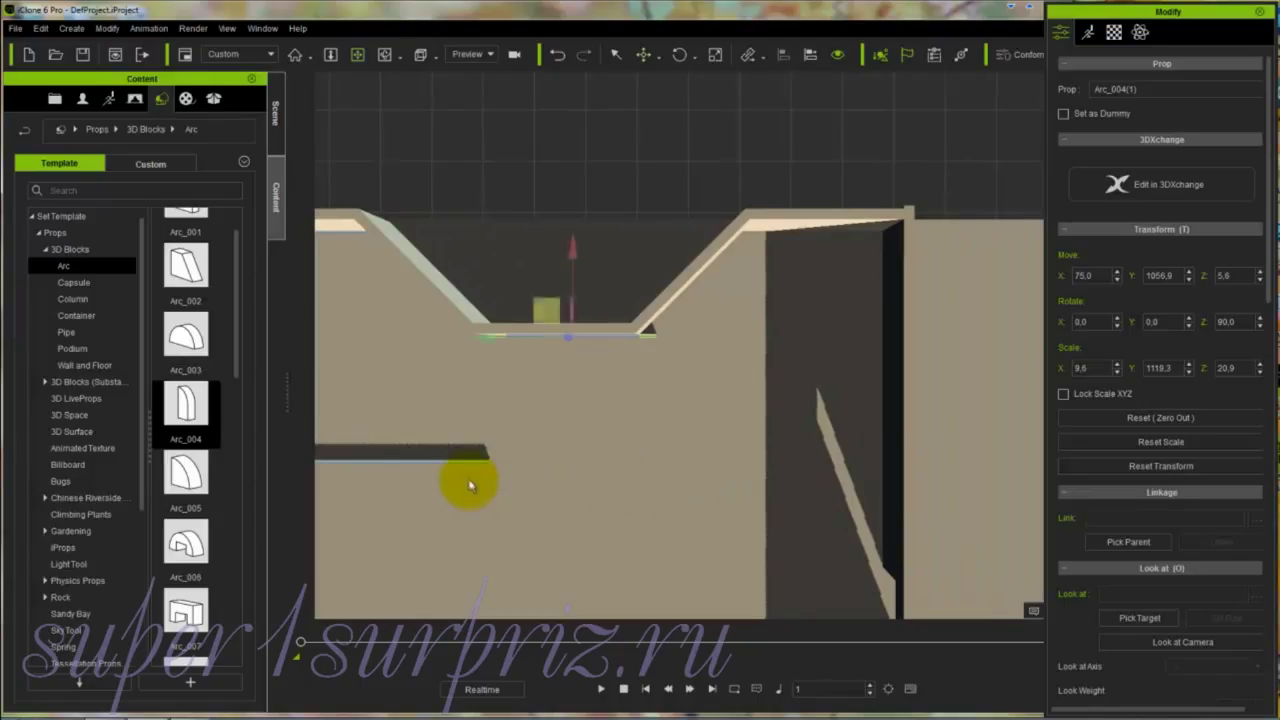
key("w")
double_click(470, 458)
left_click_drag(470, 458, 824, 458)
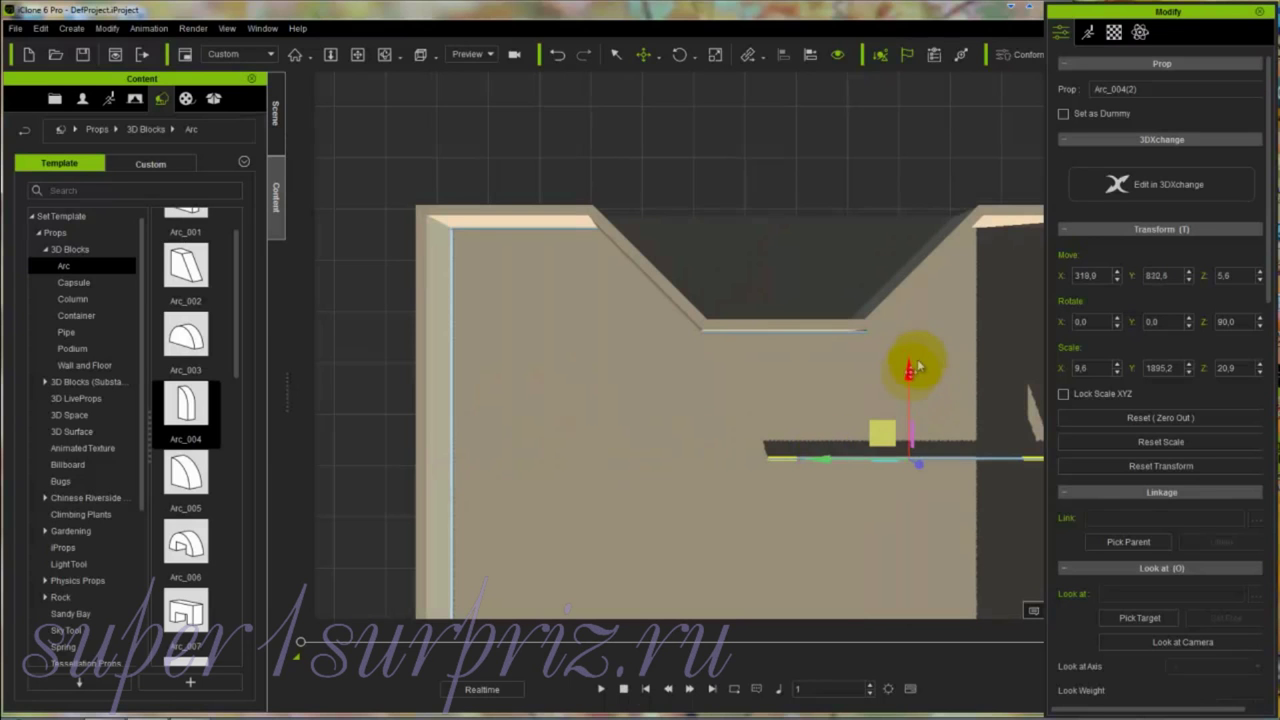
left_click_drag(914, 366, 942, 222)
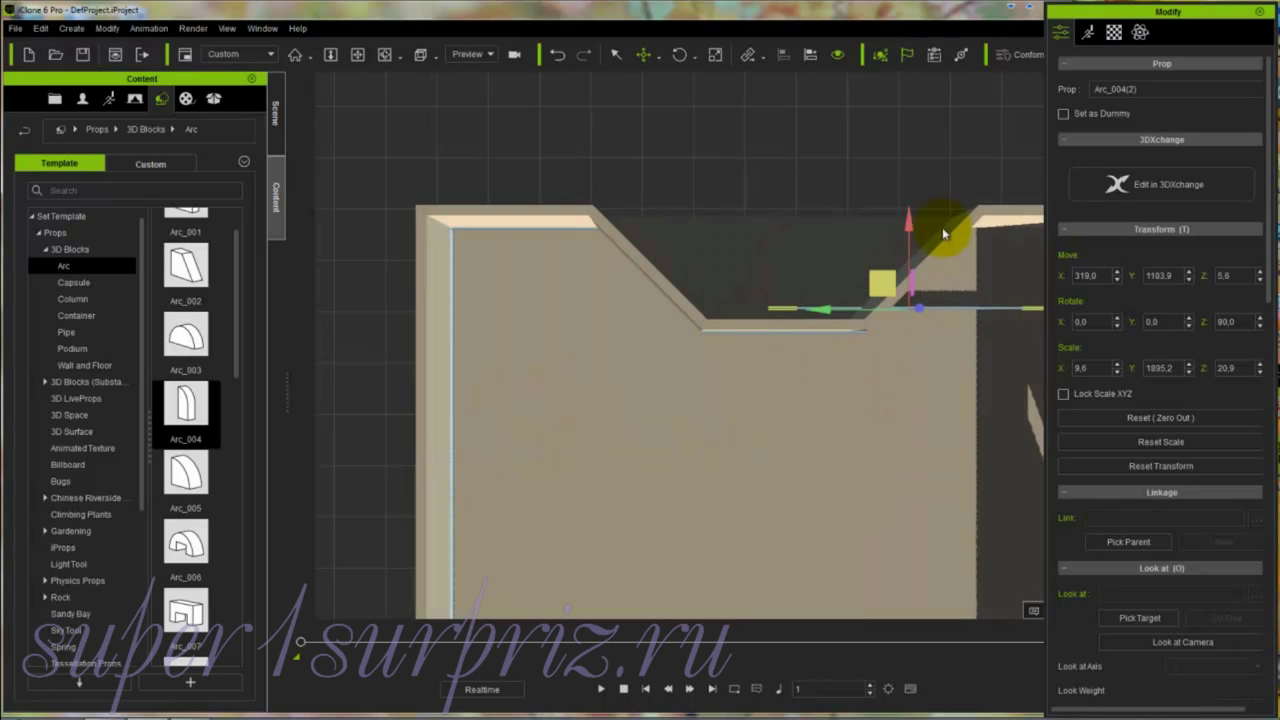
middle_click_drag(971, 349, 701, 357)
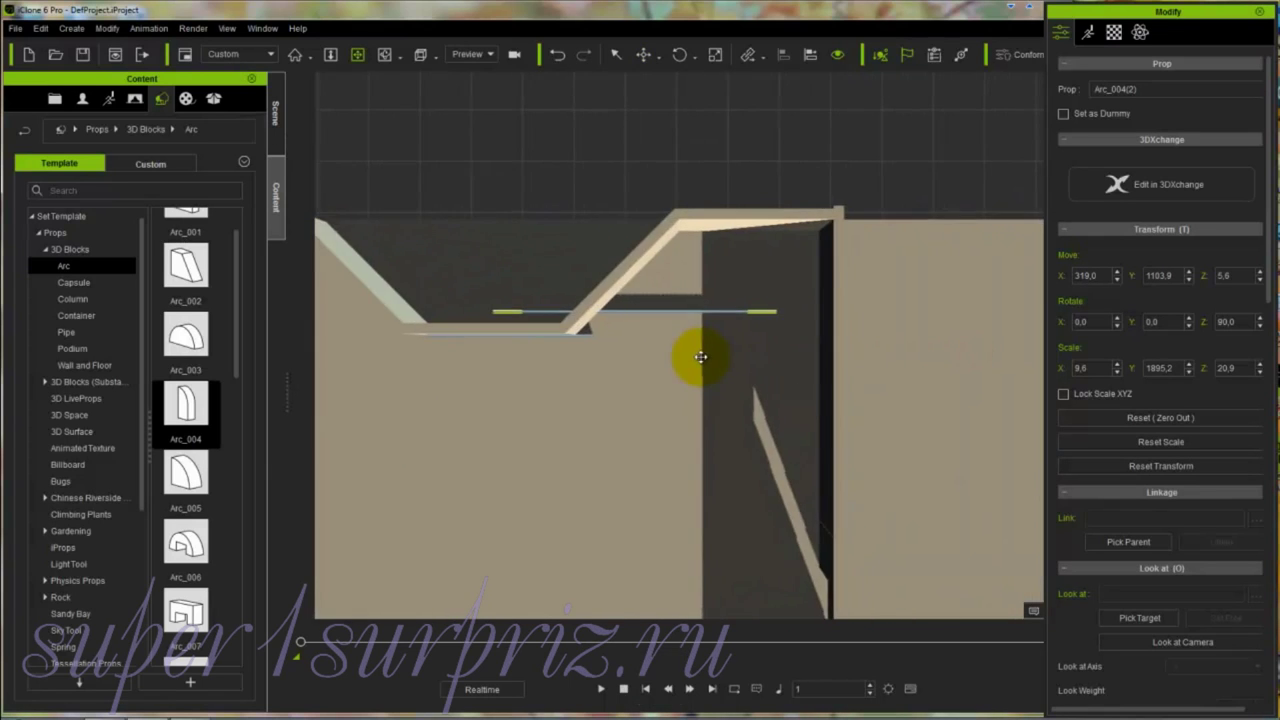
key("w")
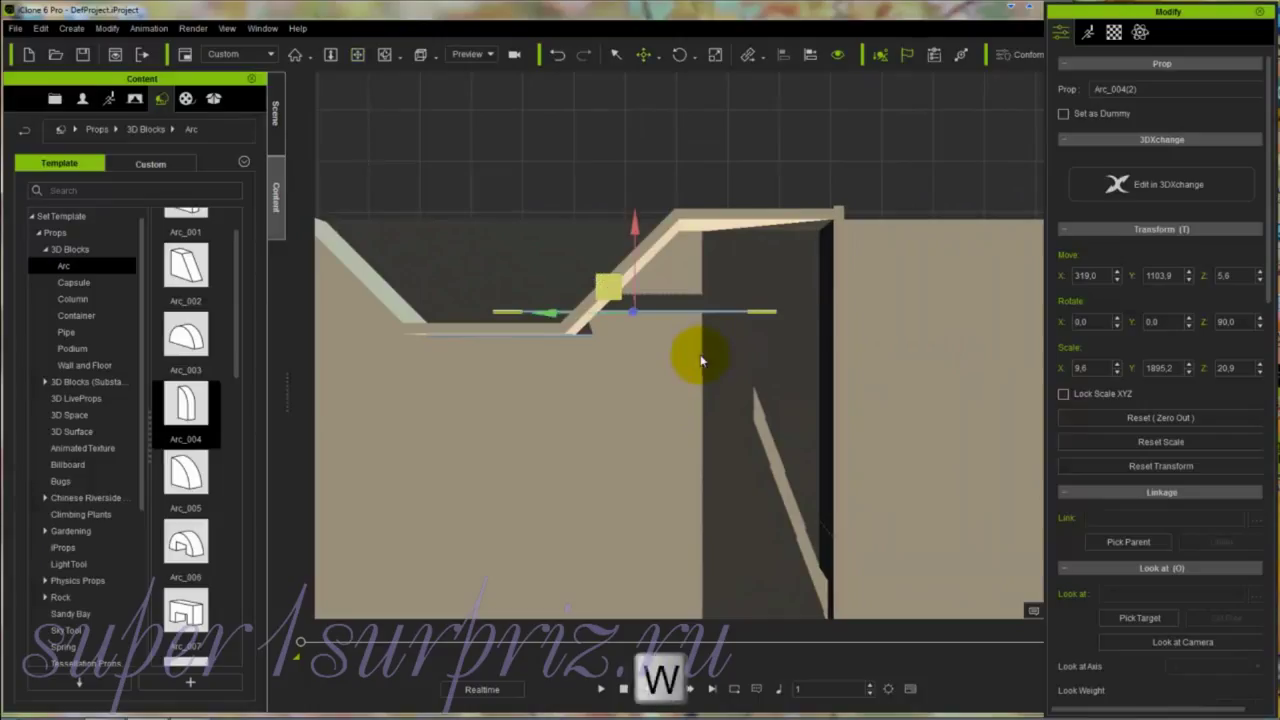
Step: Fit the baseboard copy along the straight wall right of the recess, at about X 525, Y 1258 with a Y scale of about 1136
left_click_drag(549, 313, 658, 330)
key("r")
key("w")
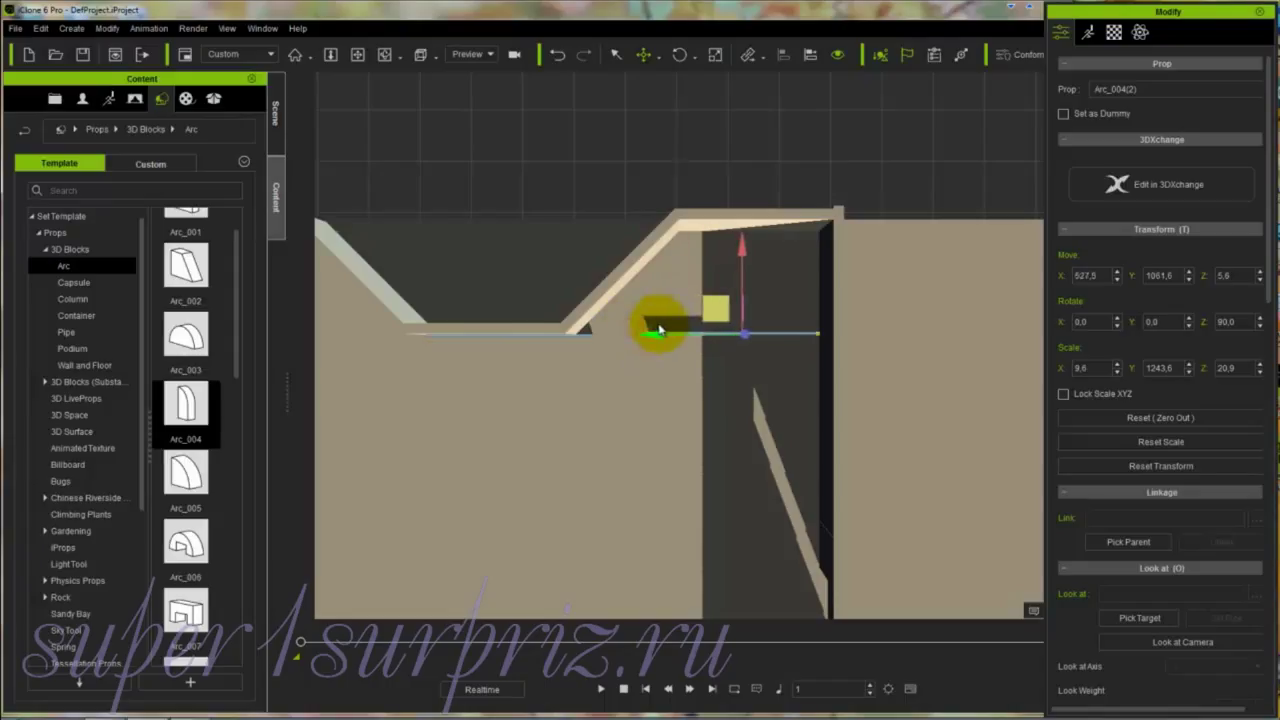
left_click_drag(743, 250, 757, 166)
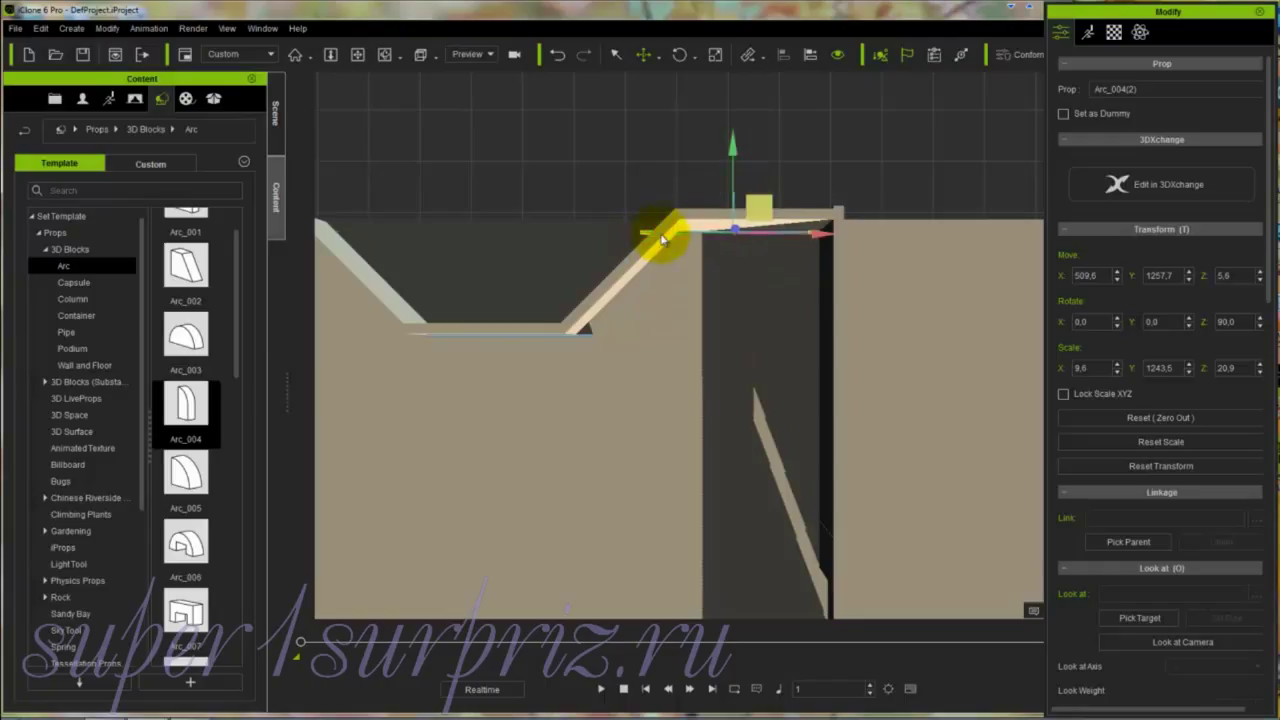
key("r")
left_click_drag(647, 234, 649, 231)
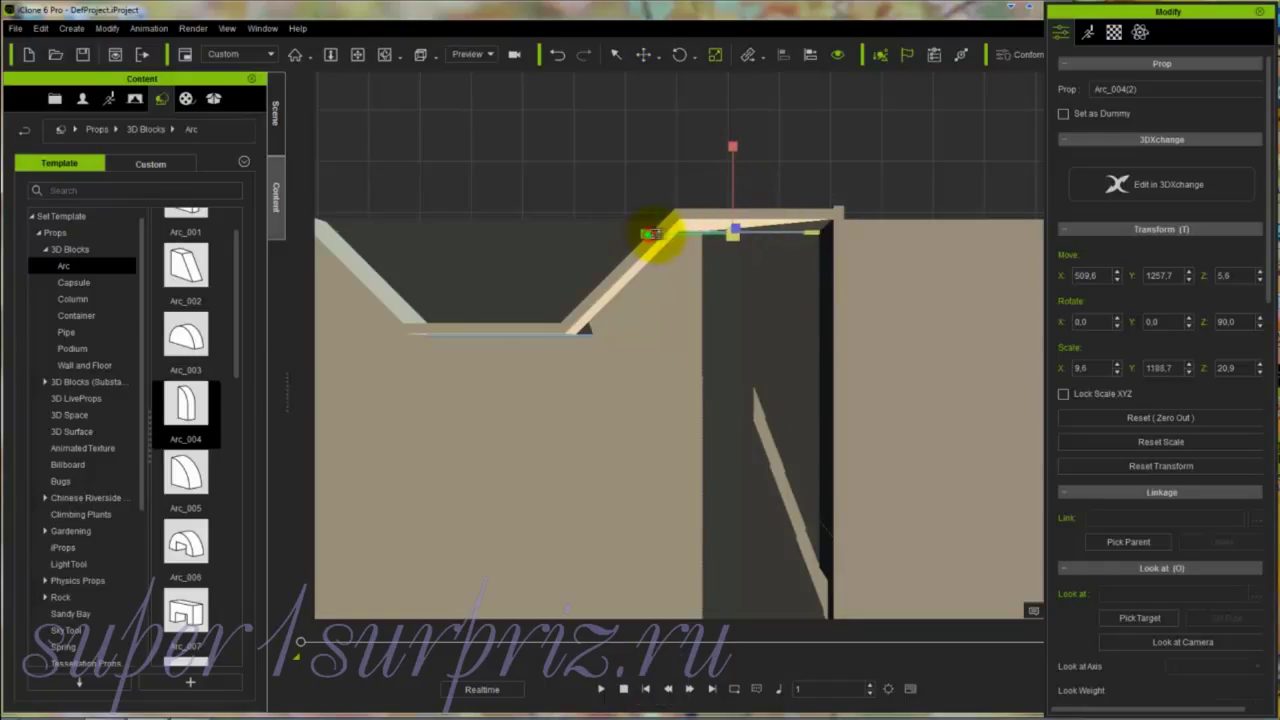
key("w")
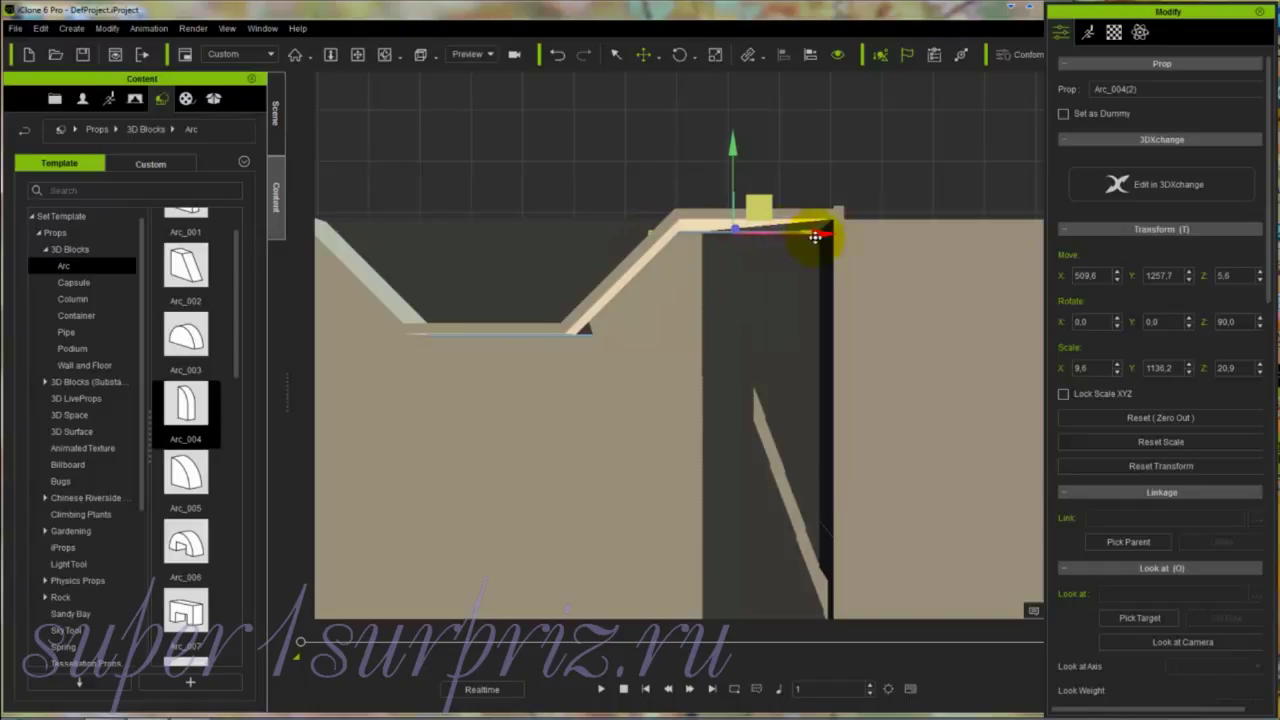
left_click_drag(816, 234, 824, 234)
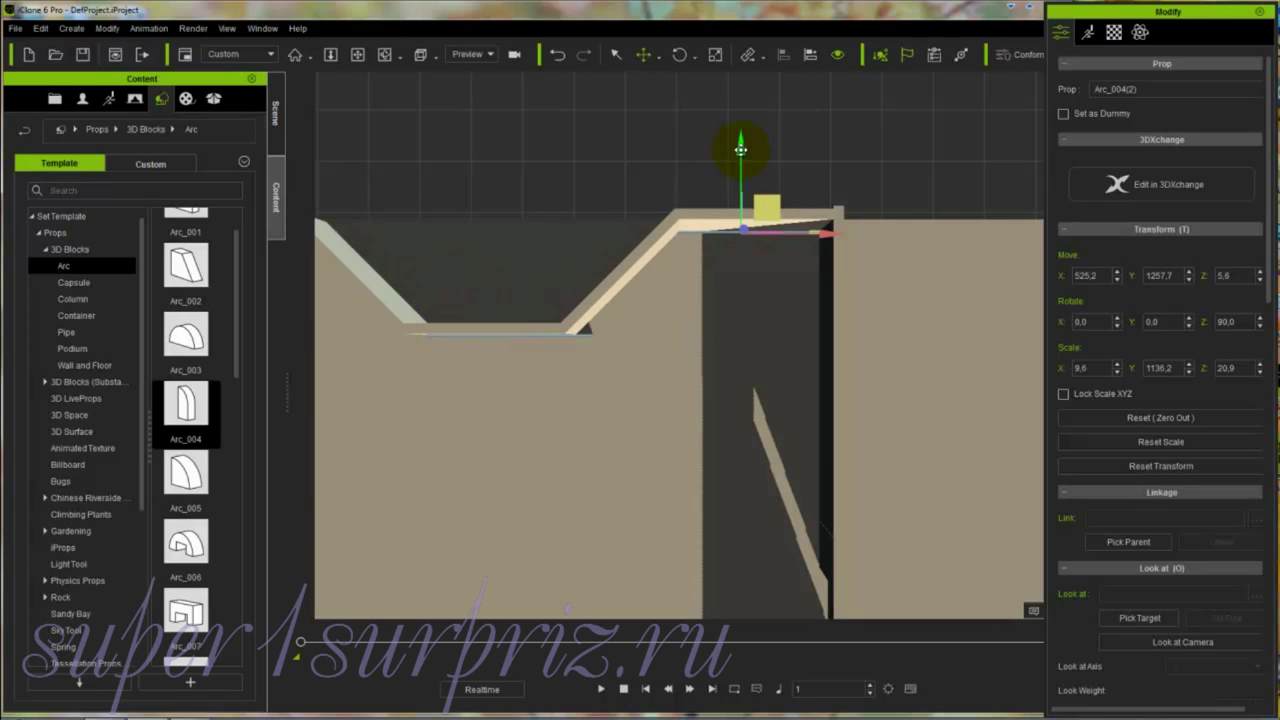
Step: Duplicate that baseboard, rotate the copy to -45° around Z, and place it along the slanted wall right of the recess
left_click_drag(741, 149, 738, 230, "ctrl")
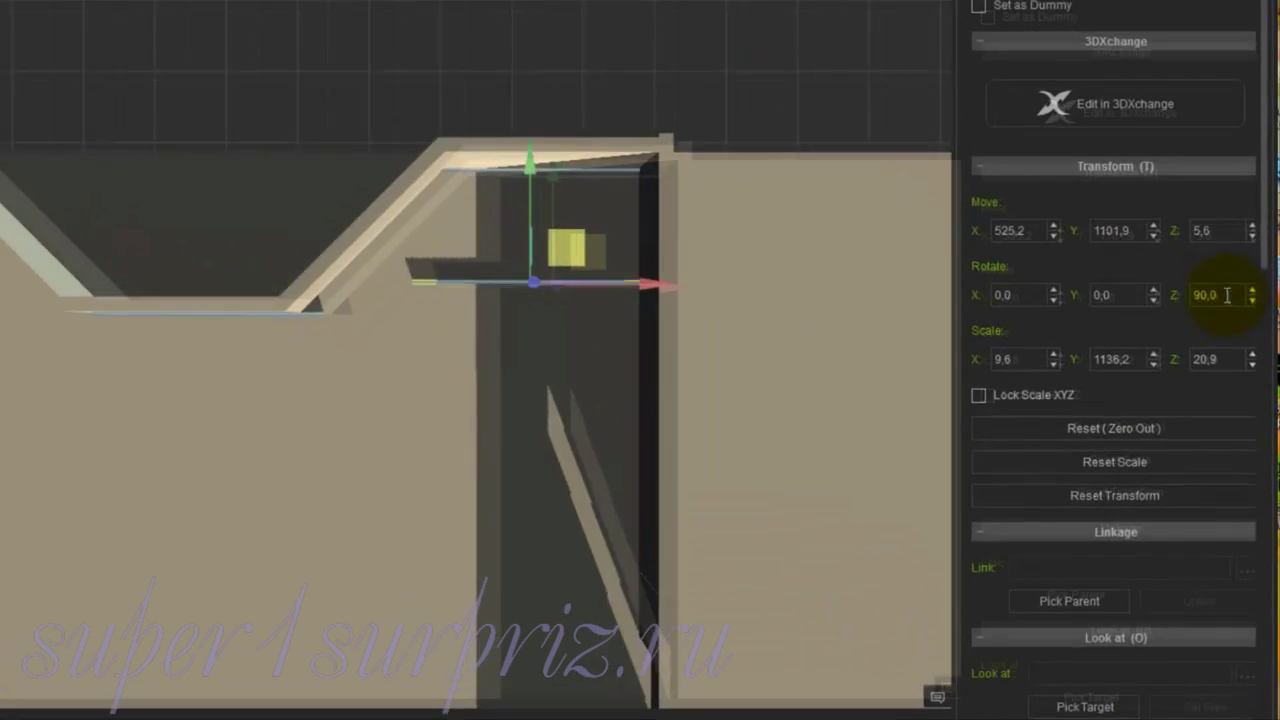
left_click(1235, 321)
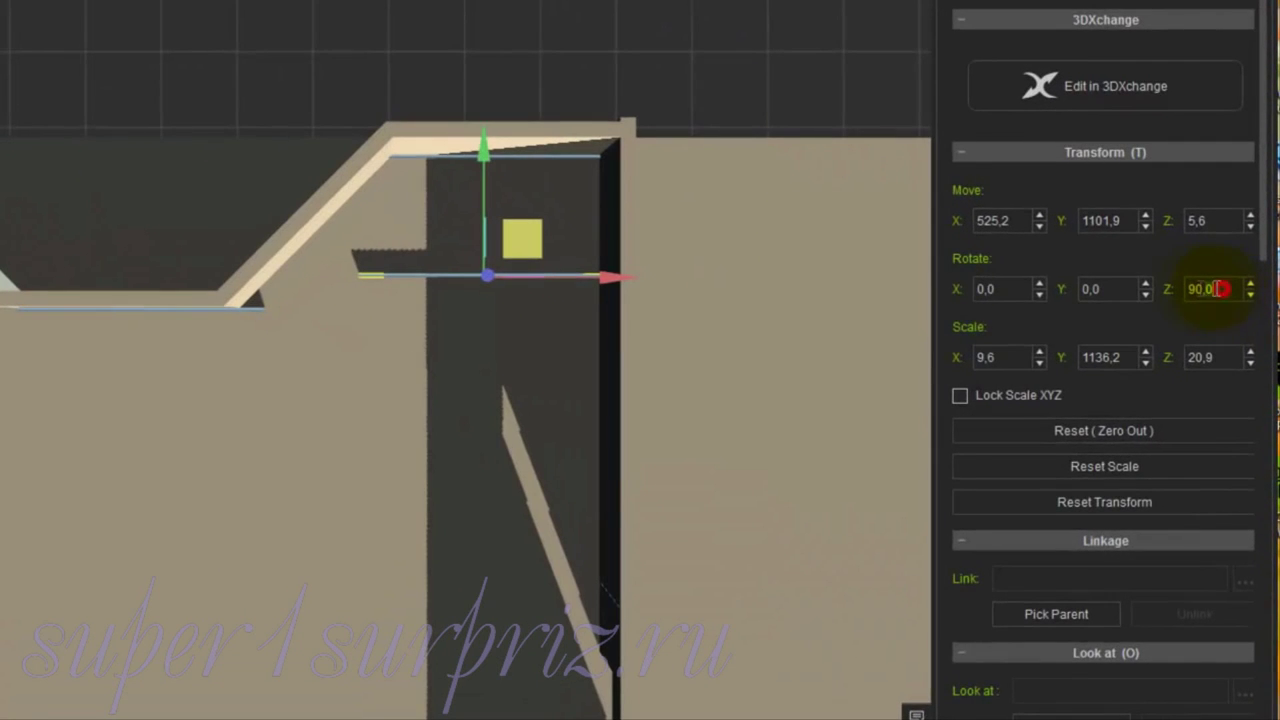
left_click_drag(1221, 289, 1185, 289)
type("-45")
key("Return")
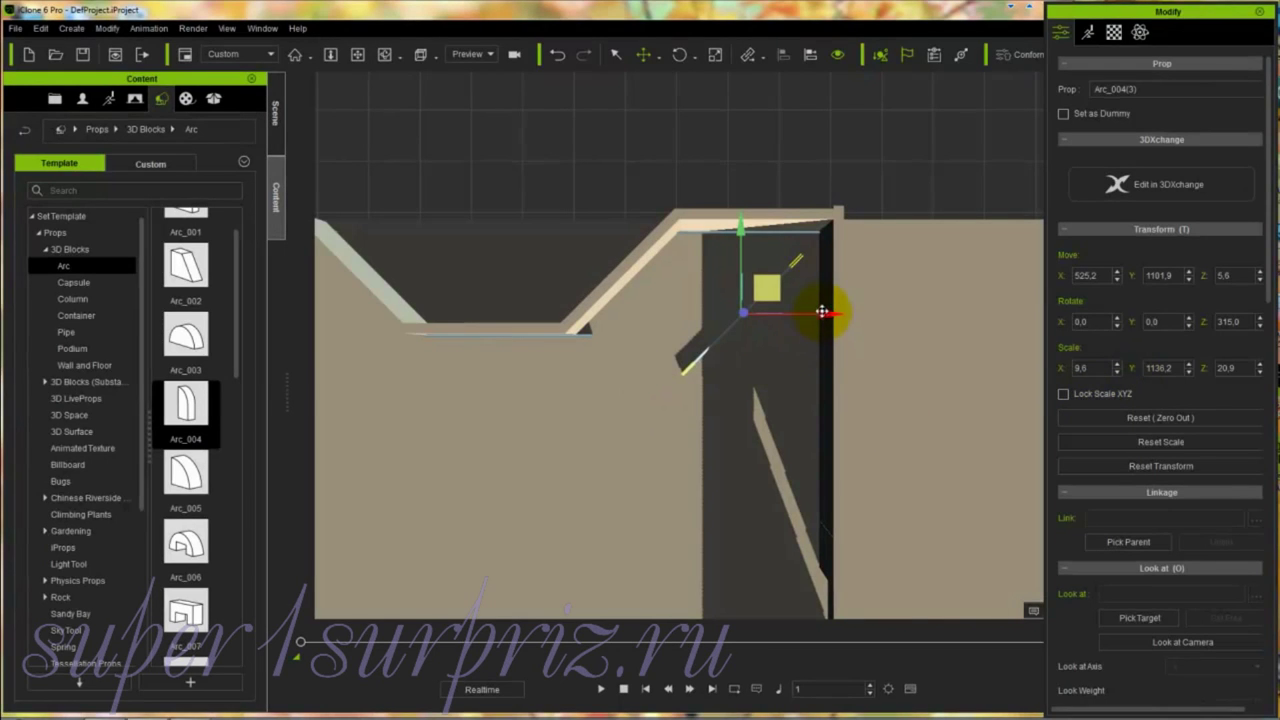
left_click_drag(770, 291, 695, 276)
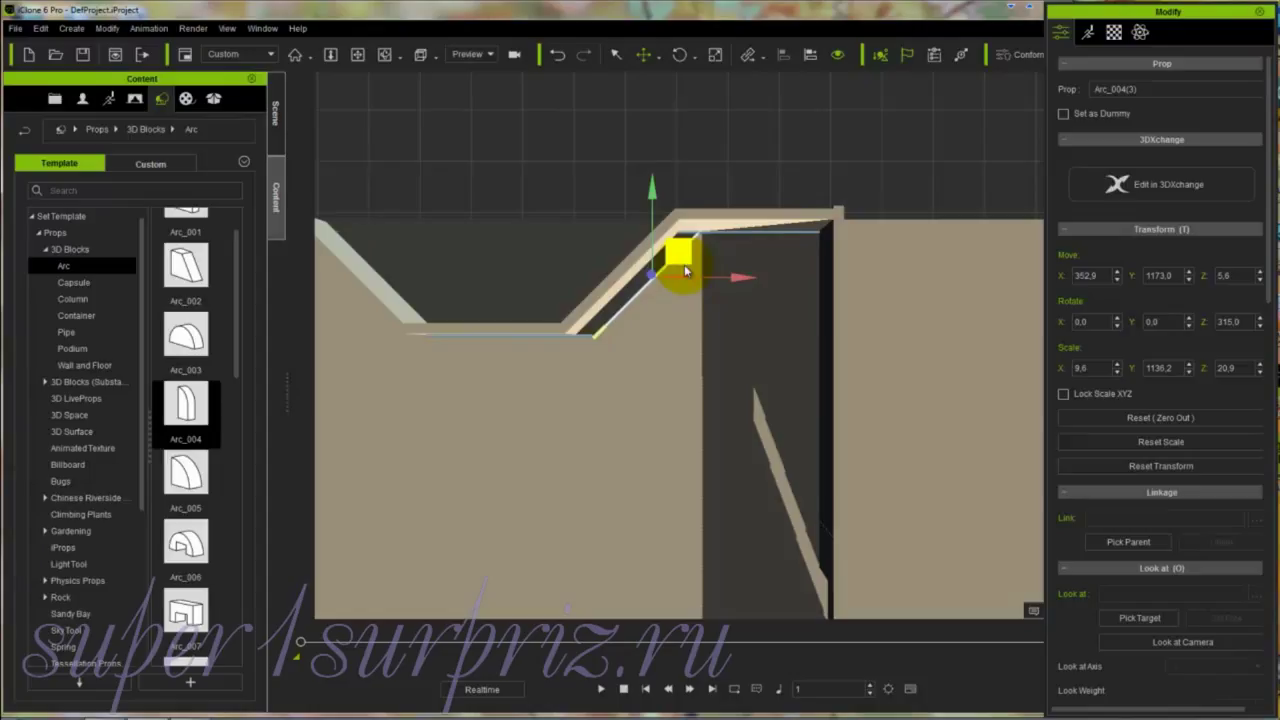
Step: Shift the recess's middle baseboard to about X 43, Y 1057, and move the slanted baseboard against its wall at about X 321
left_click(474, 341)
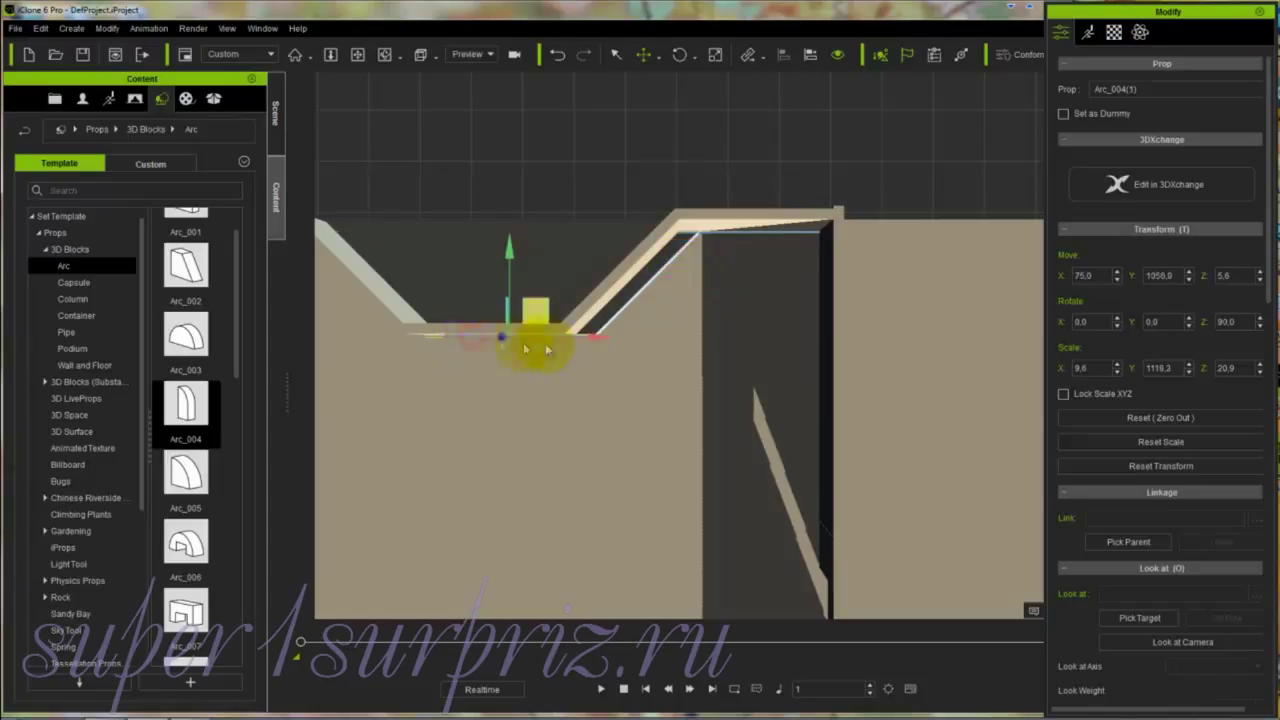
left_click_drag(594, 337, 569, 342)
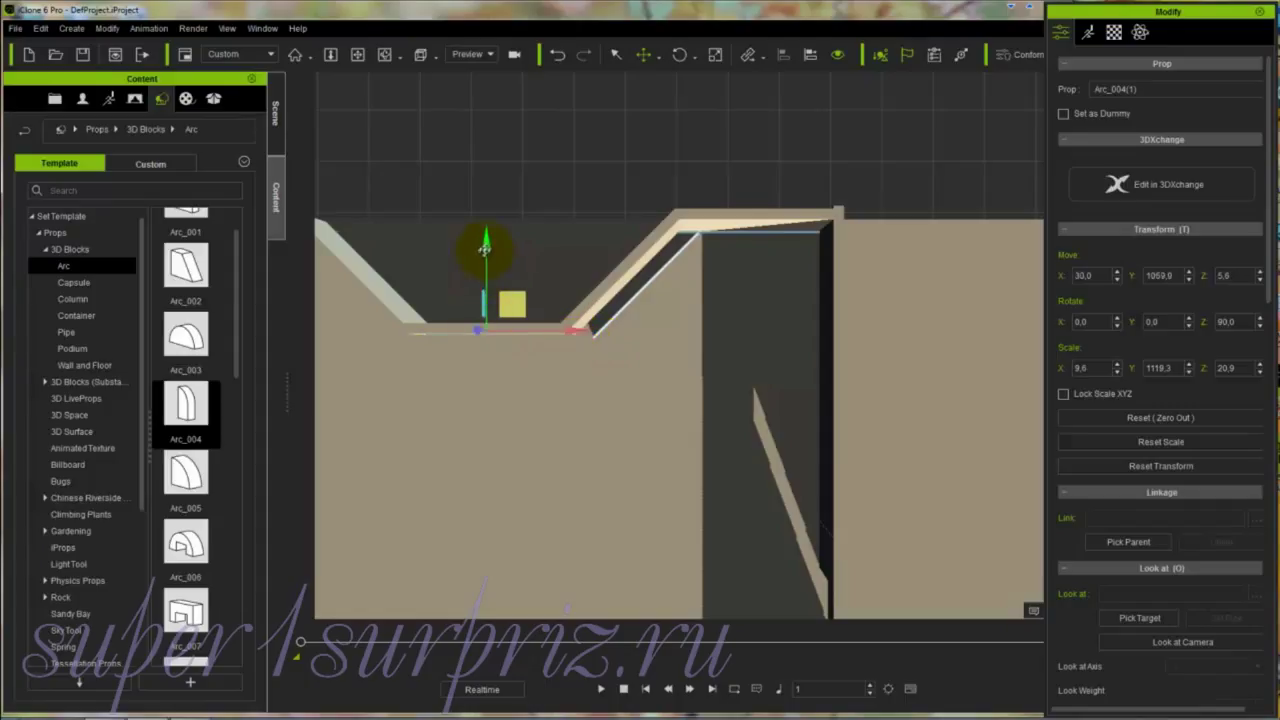
left_click_drag(486, 256, 484, 258)
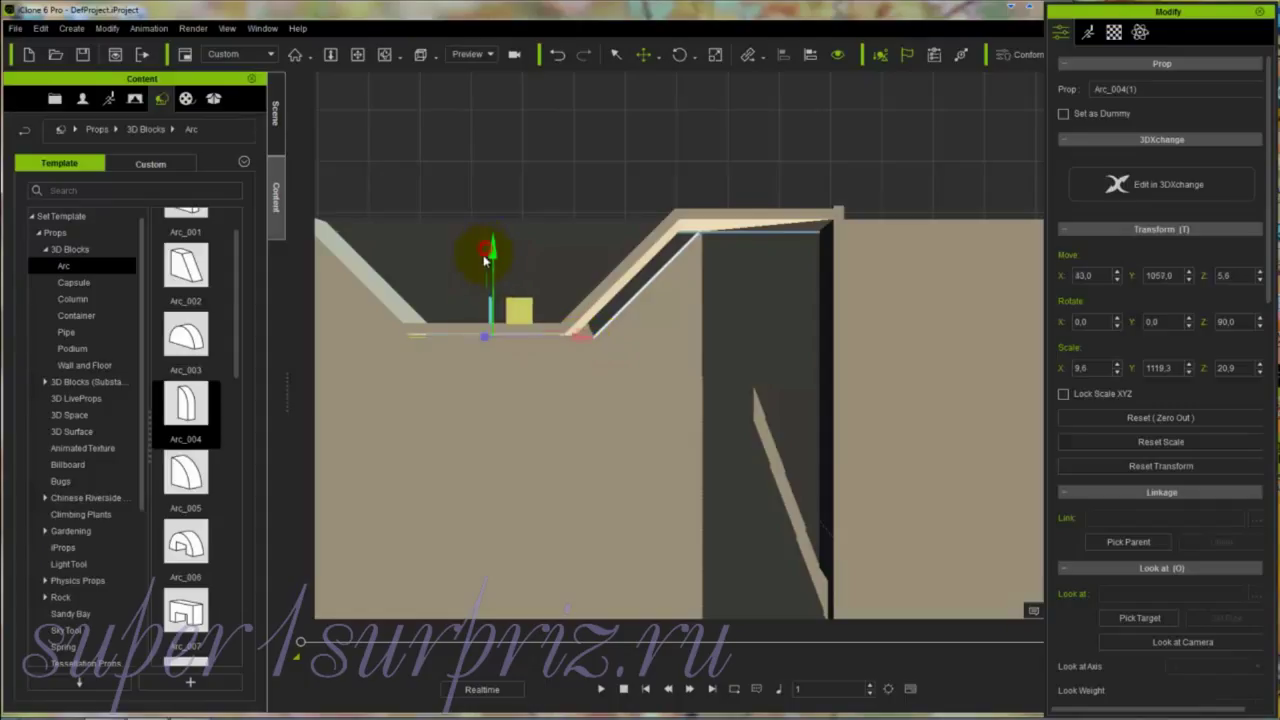
left_click(637, 292)
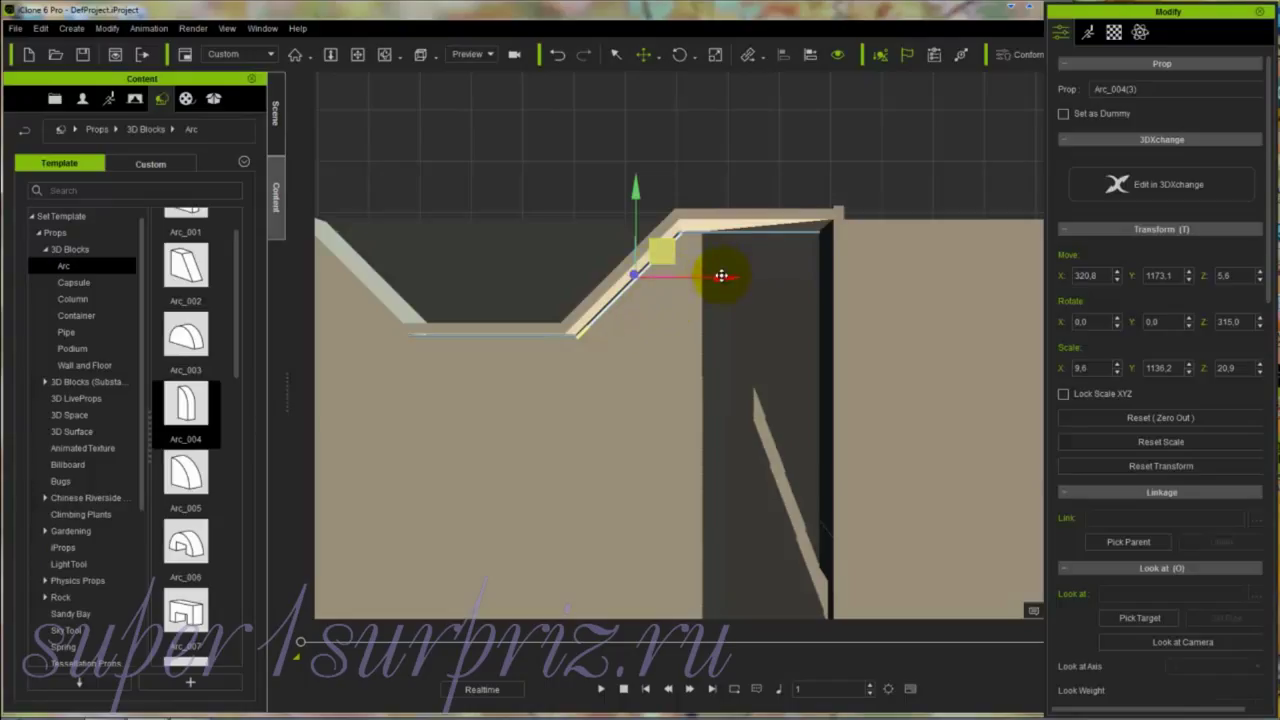
Step: Duplicate the slanted baseboard, set the copy's Z rotation to 45, and place it along the opposite slanted wall at about X -238, Y 1170
left_click_drag(721, 276, 578, 270, "ctrl")
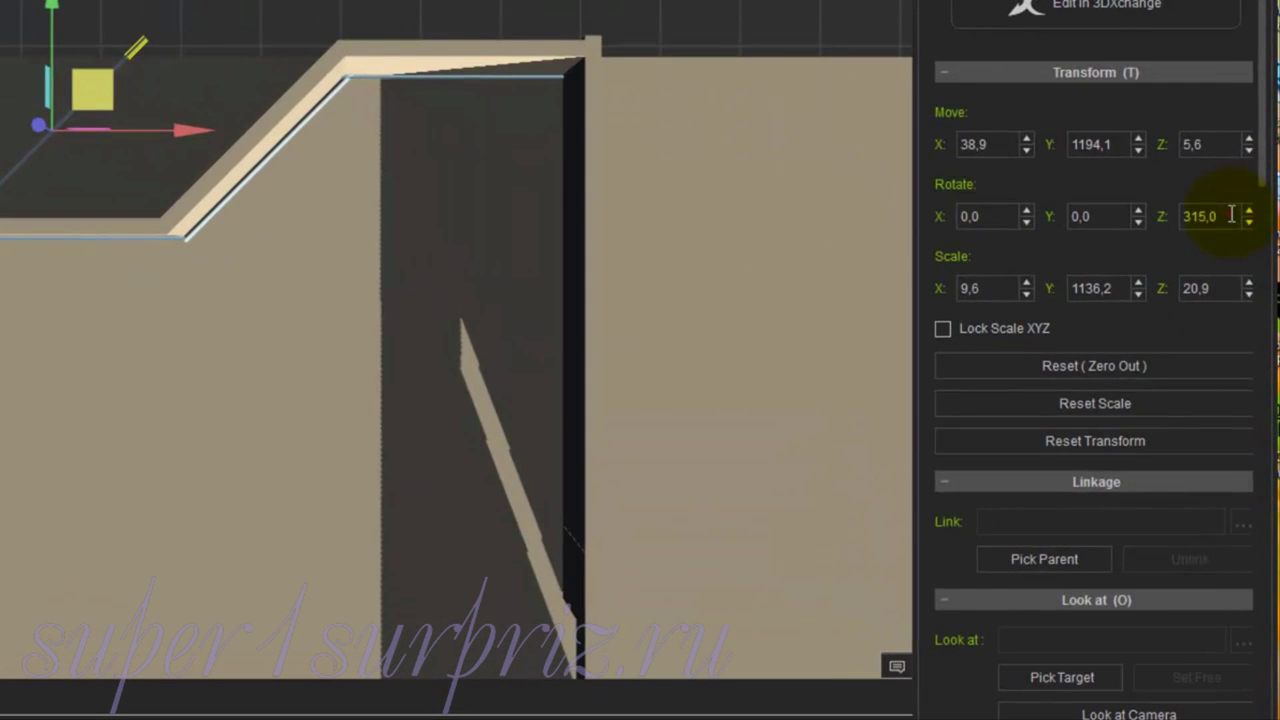
left_click(1214, 321)
type("45")
left_click(1110, 215)
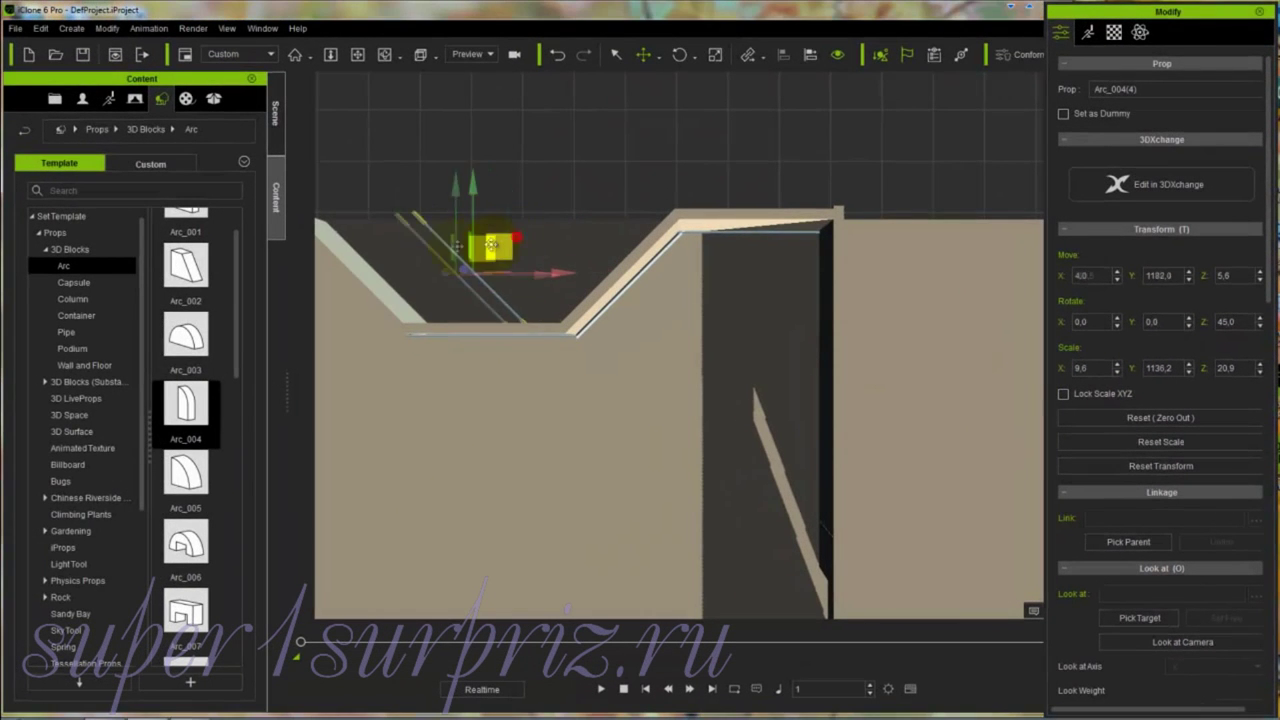
left_click_drag(492, 244, 377, 277)
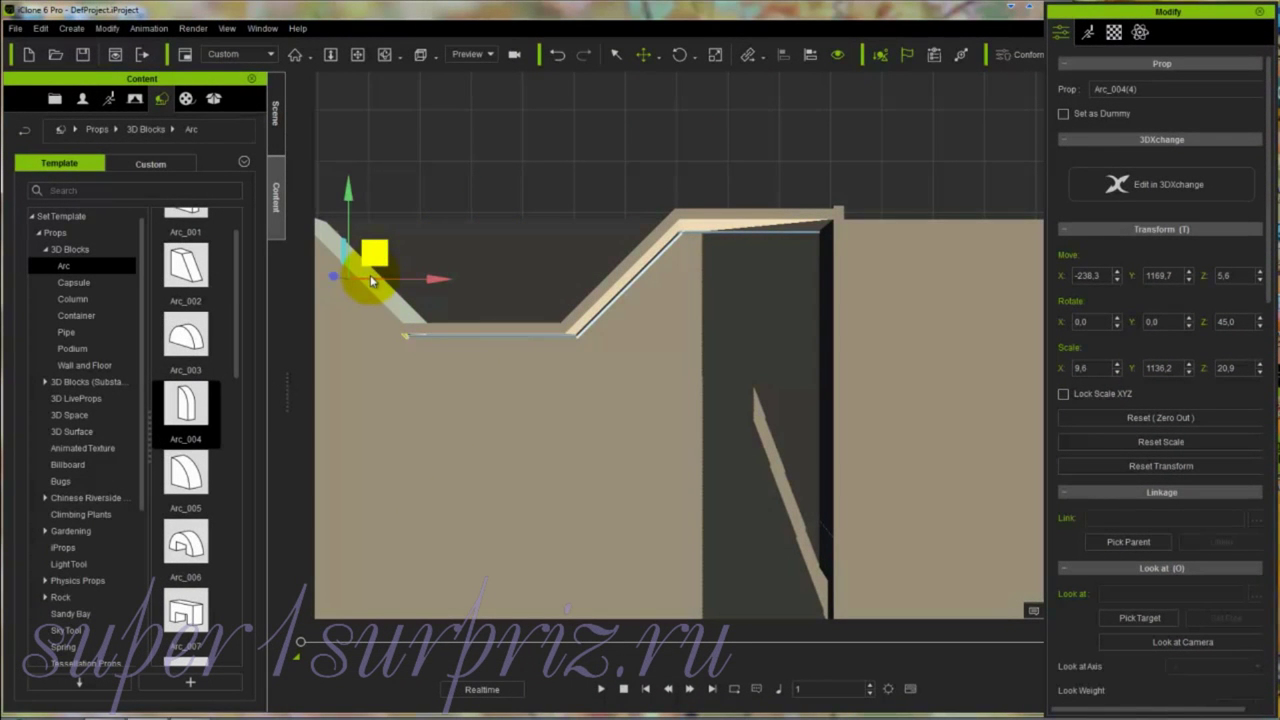
Step: Examine the baseboard joints around the recess close up from above
key("x")
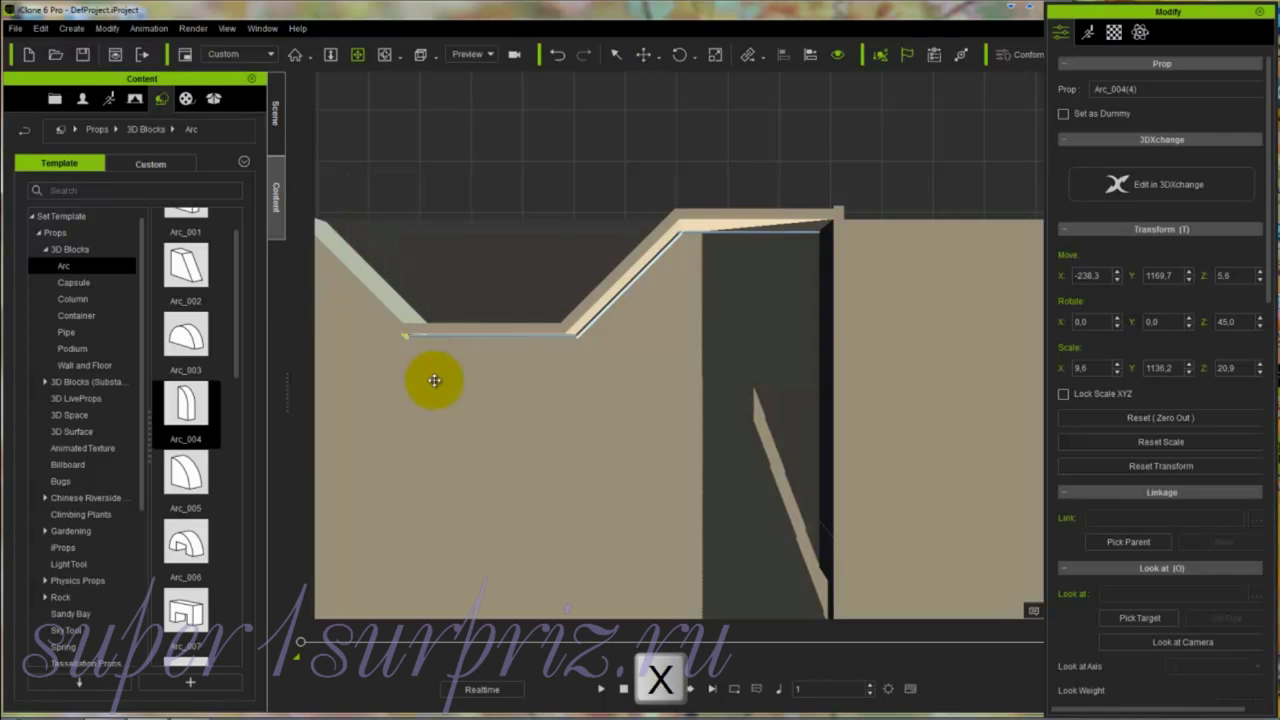
left_click_drag(431, 378, 723, 383)
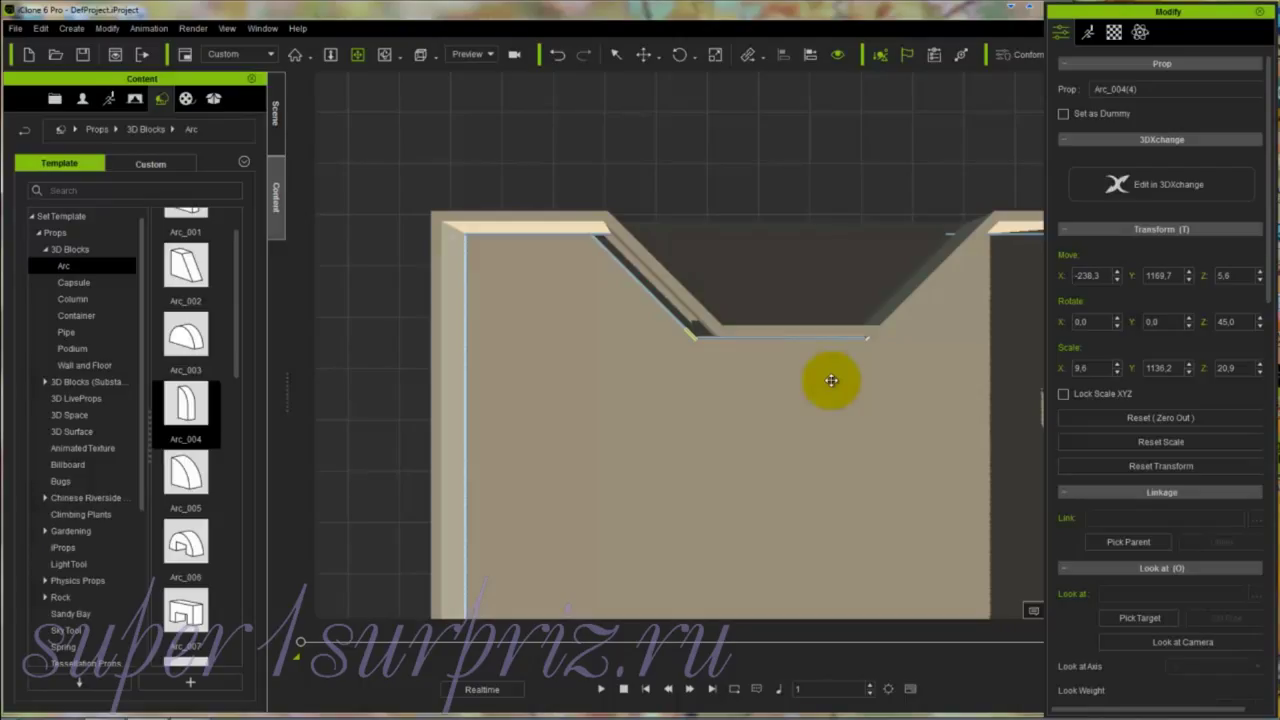
key("z")
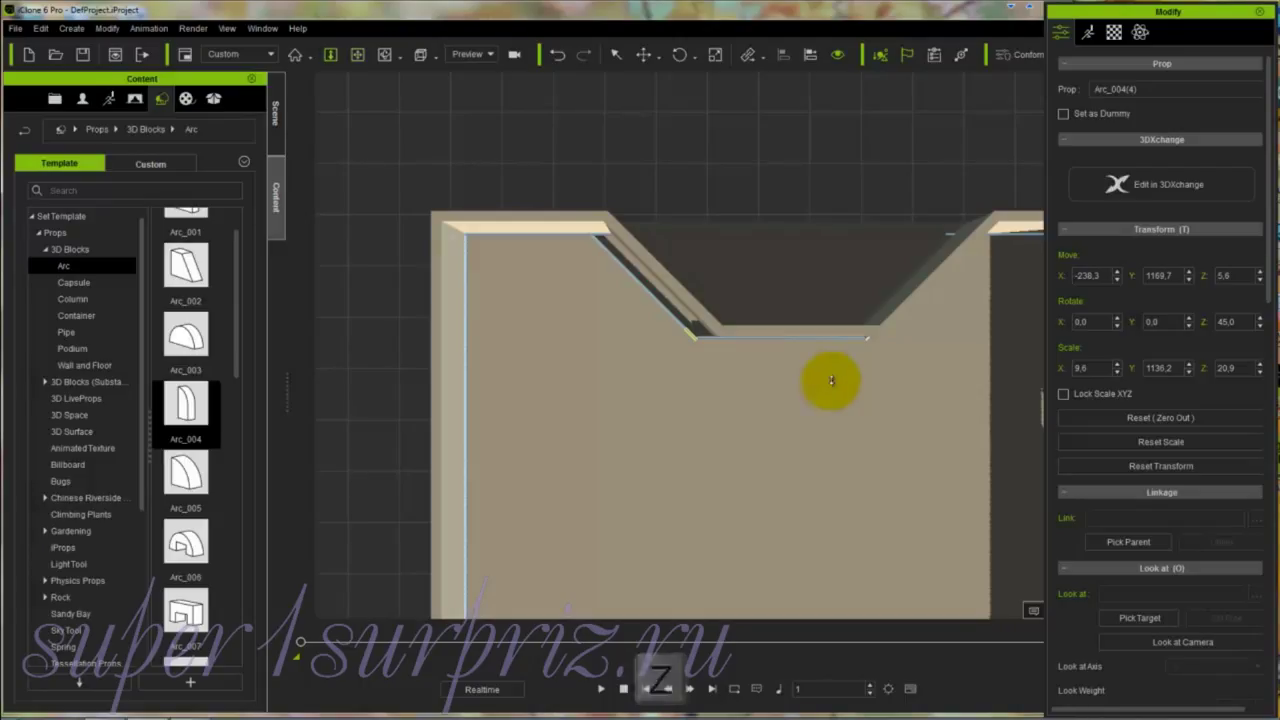
left_click_drag(830, 381, 813, 18)
left_click_drag(866, 486, 880, 229)
key("x")
left_click_drag(894, 394, 677, 389)
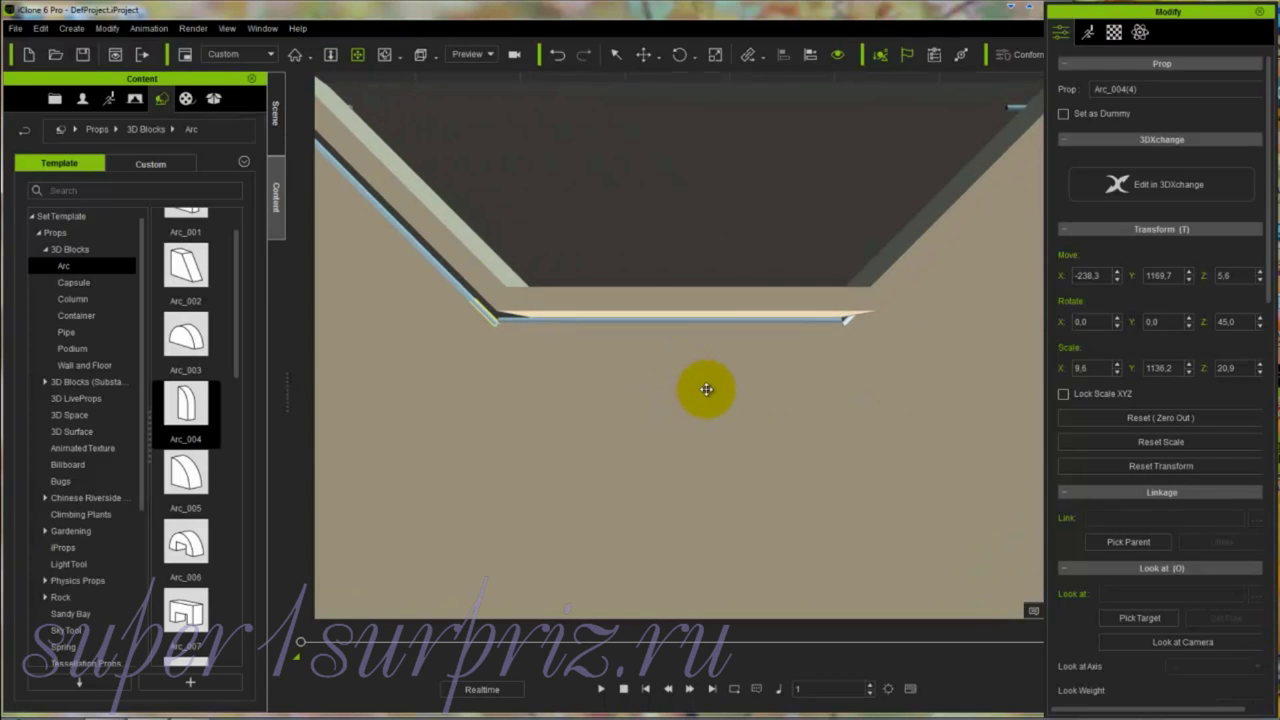
key("z")
left_click_drag(708, 393, 726, 203)
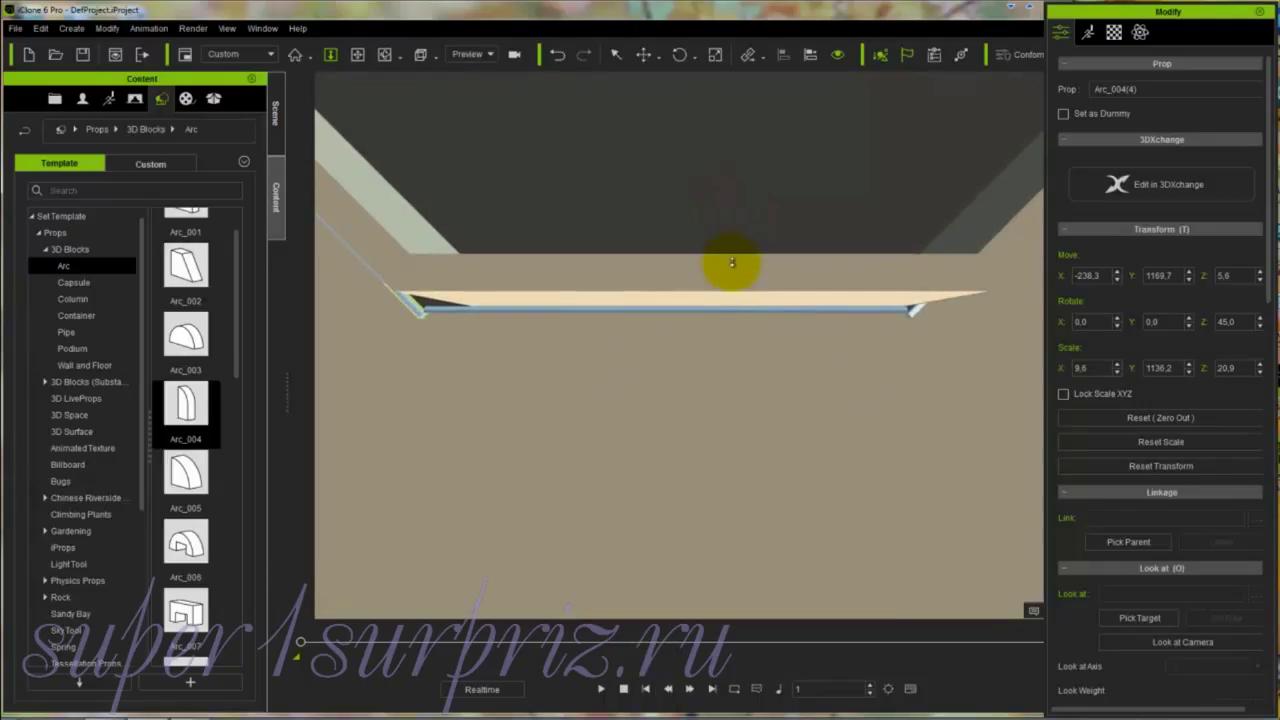
Step: Select the middle baseboard of the recess and inspect its ends up close in a perspective view
left_click(685, 315)
key("w")
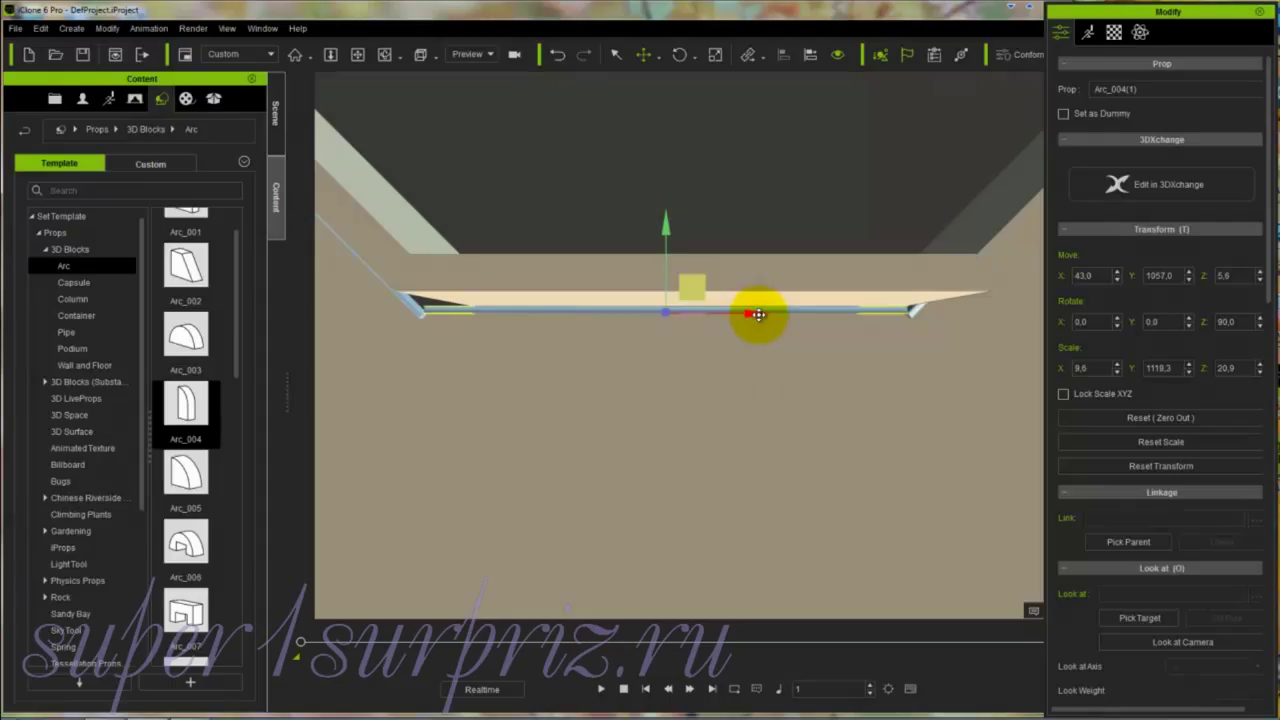
left_click(433, 57)
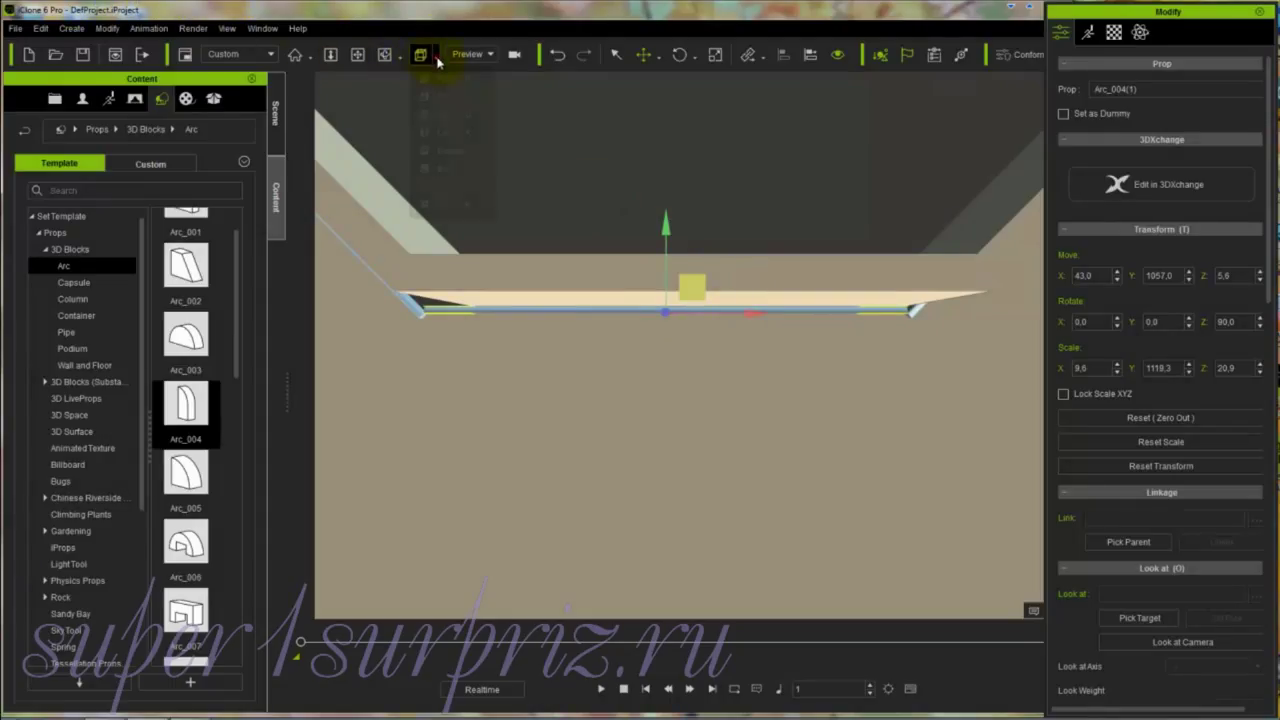
left_click(441, 206)
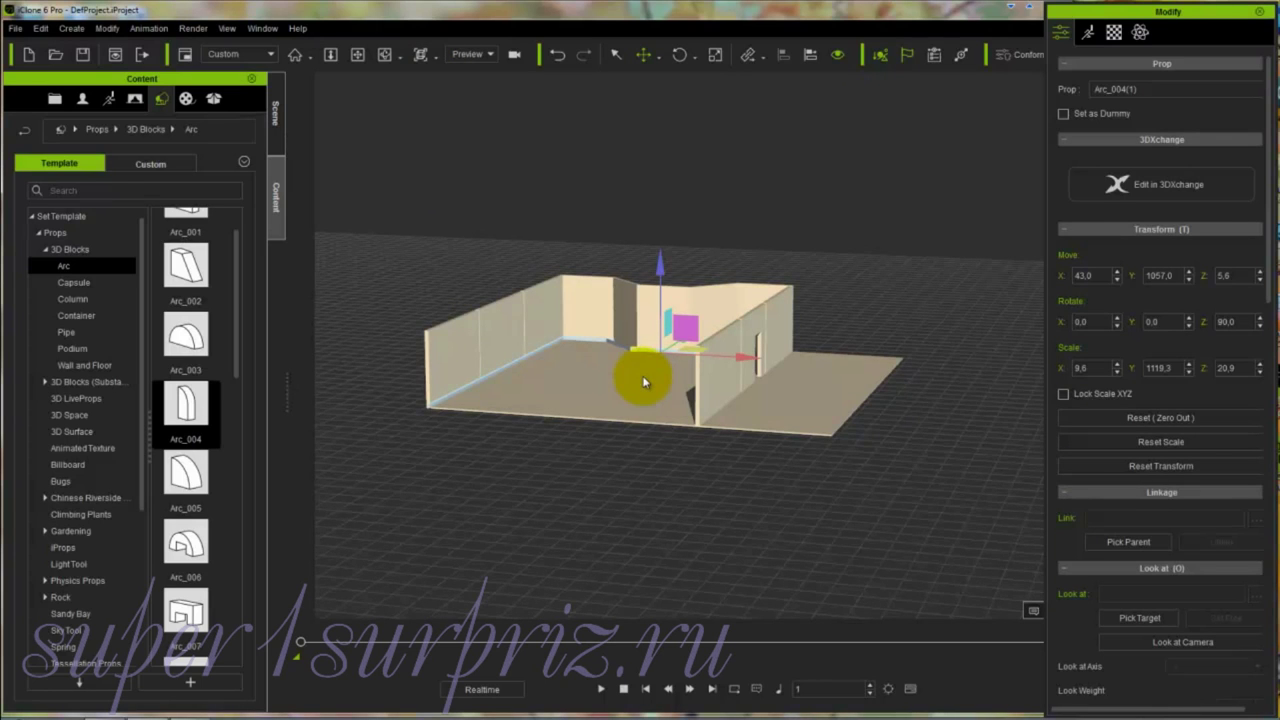
key("z")
left_click_drag(650, 378, 668, 107)
left_click_drag(594, 443, 634, 143)
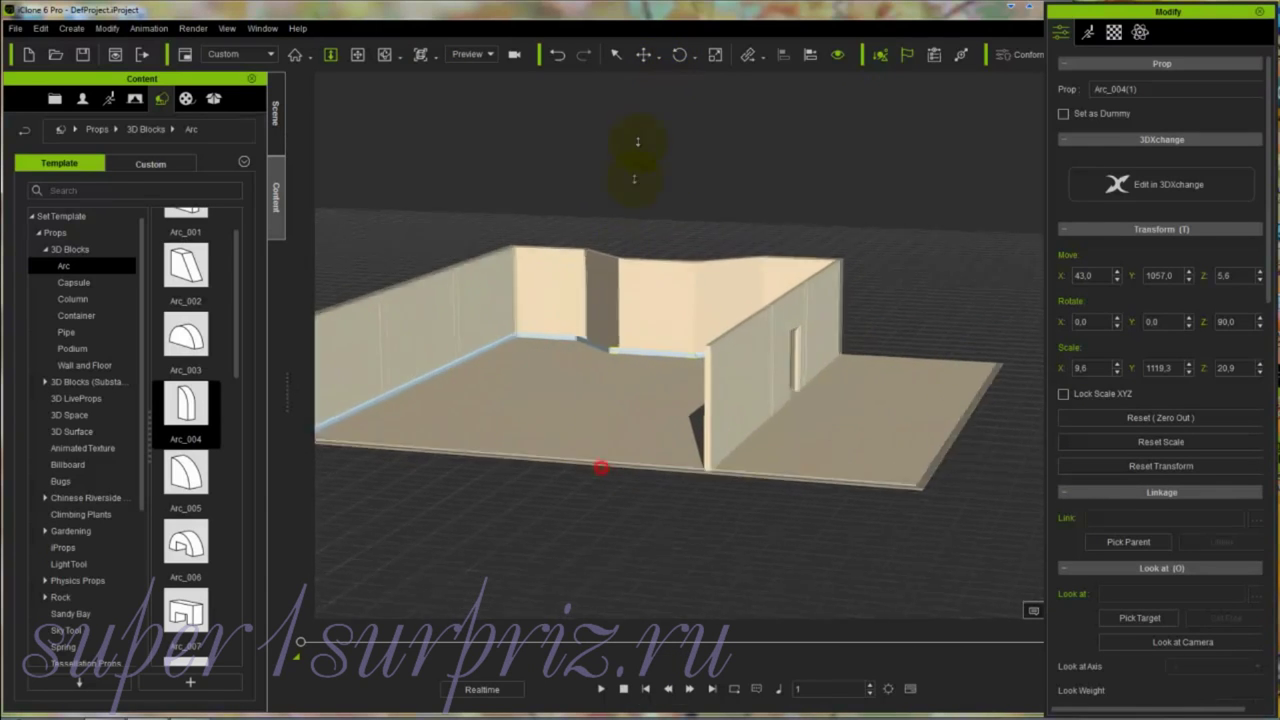
left_click_drag(600, 471, 634, 178)
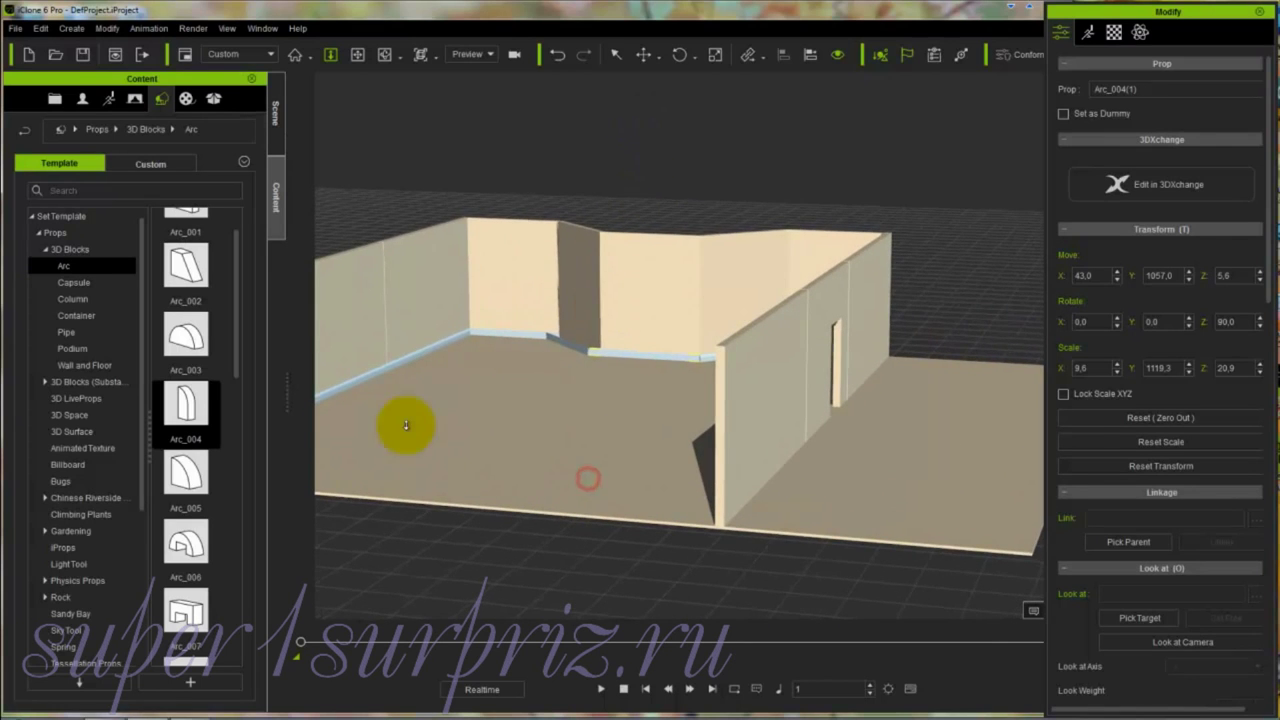
left_click_drag(586, 374, 720, 12)
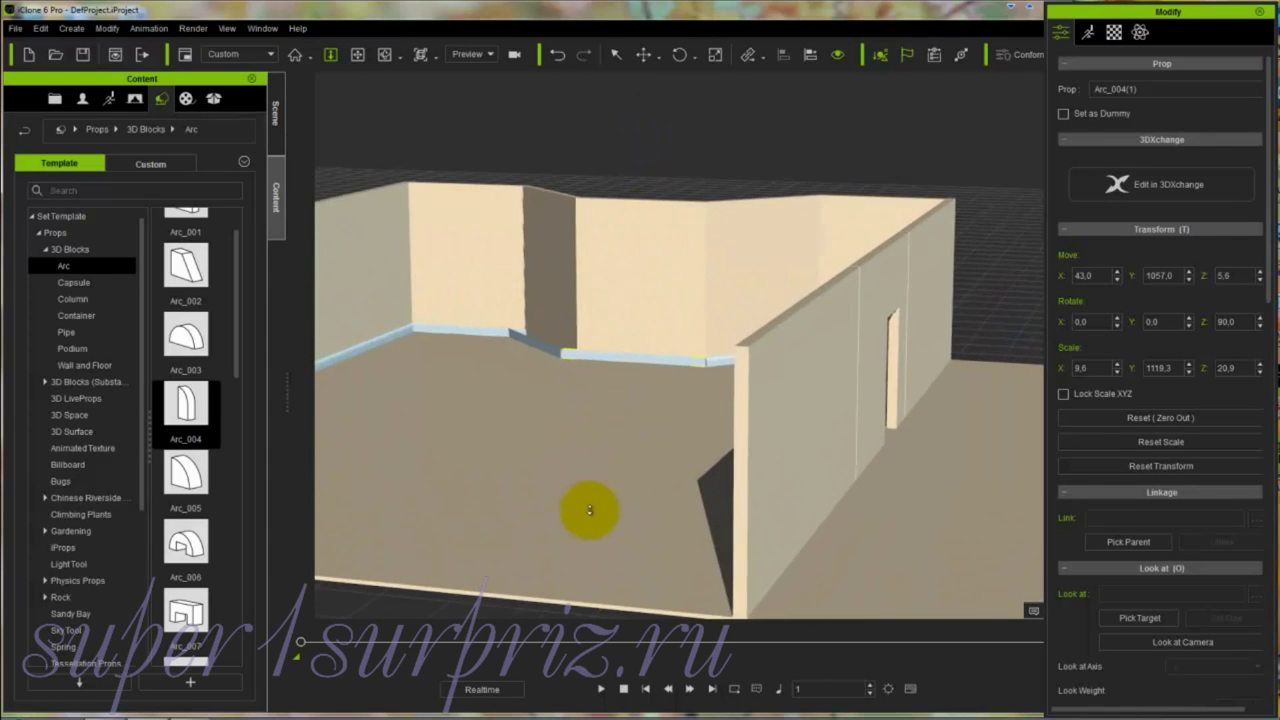
left_click_drag(589, 509, 700, 163)
left_click_drag(553, 530, 654, 280)
key("c")
left_click_drag(594, 454, 720, 429)
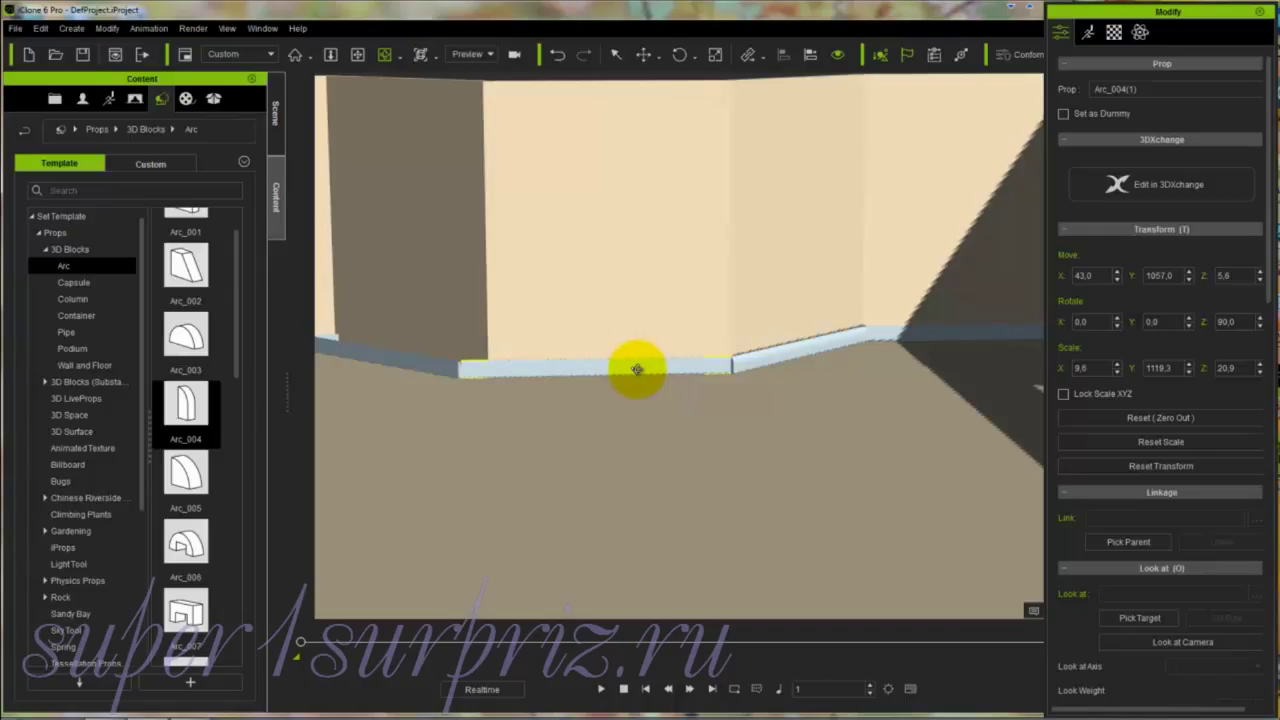
Step: Shorten the middle baseboard to a Y scale of about 1012 and shift it along the wall to about X 58
key("r")
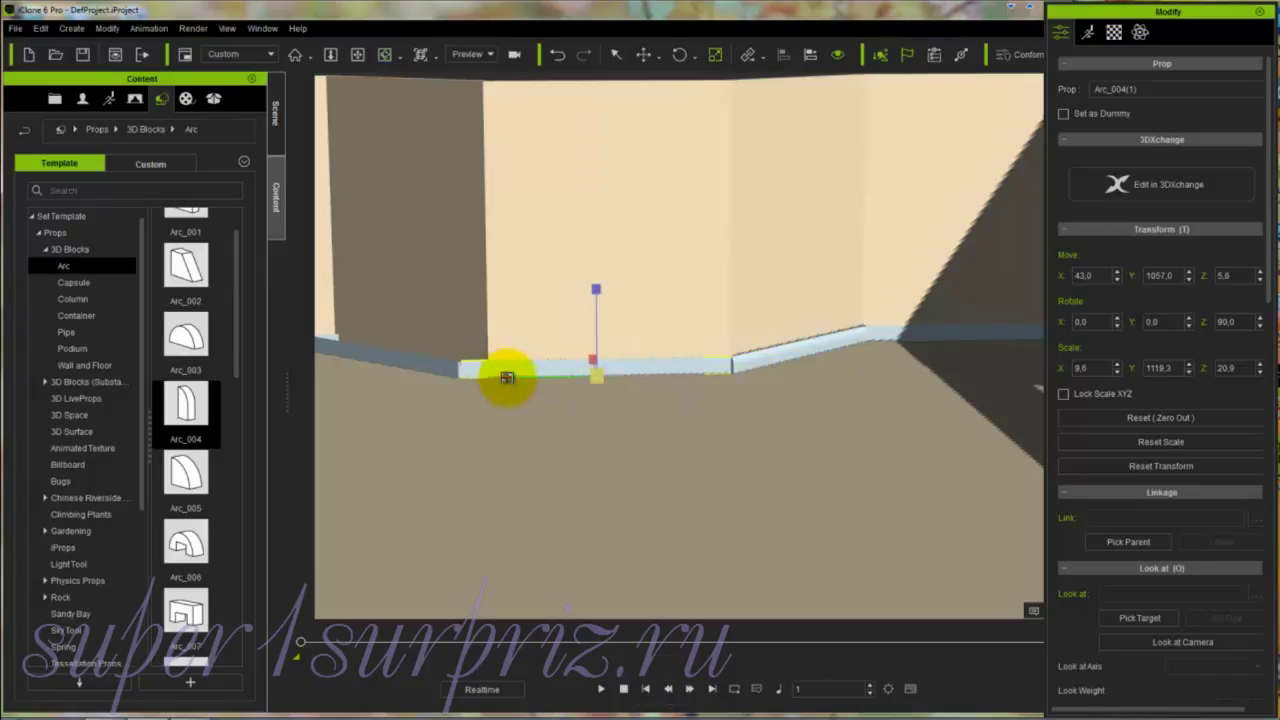
left_click_drag(507, 377, 520, 383)
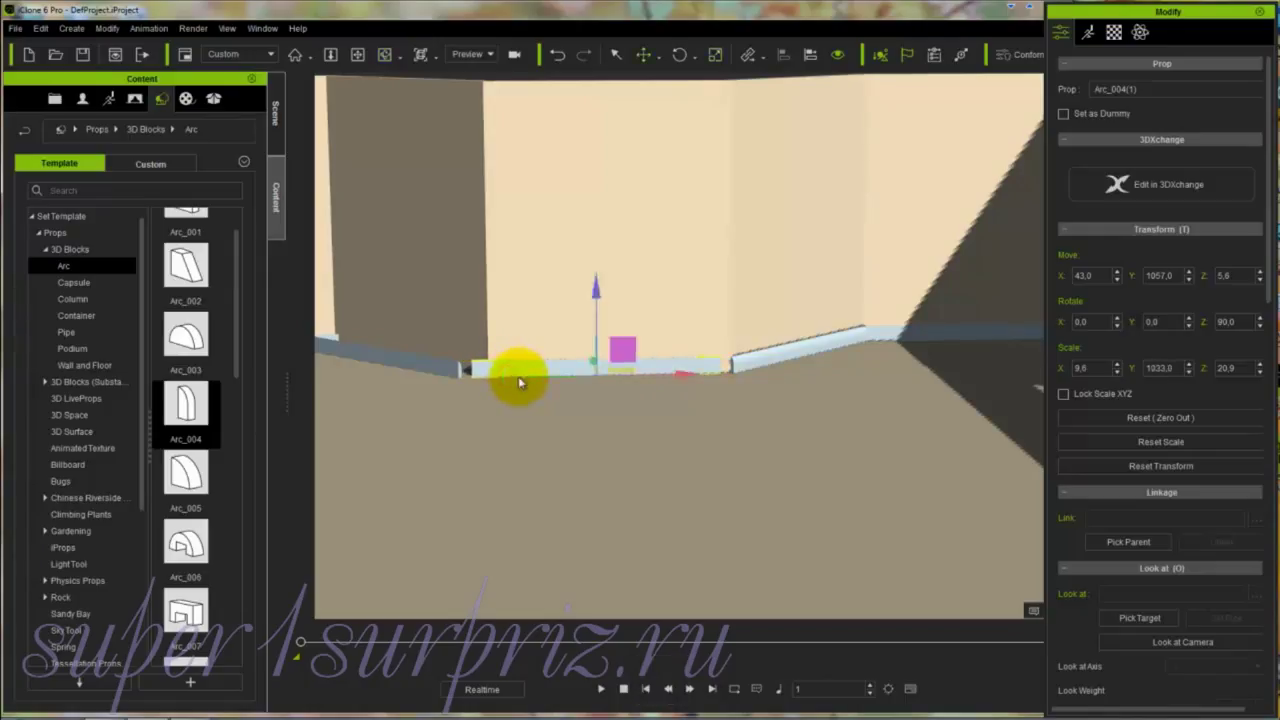
key("w")
left_click_drag(686, 374, 695, 374)
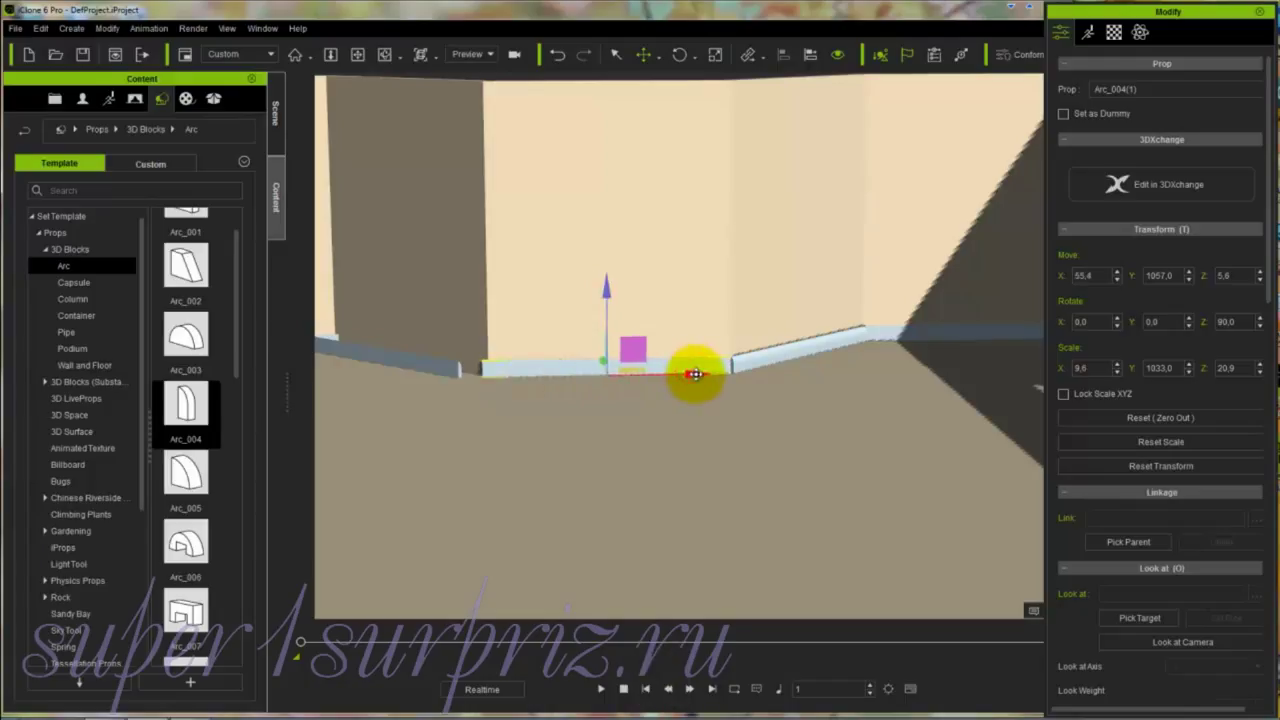
key("r")
left_click_drag(534, 380, 523, 374)
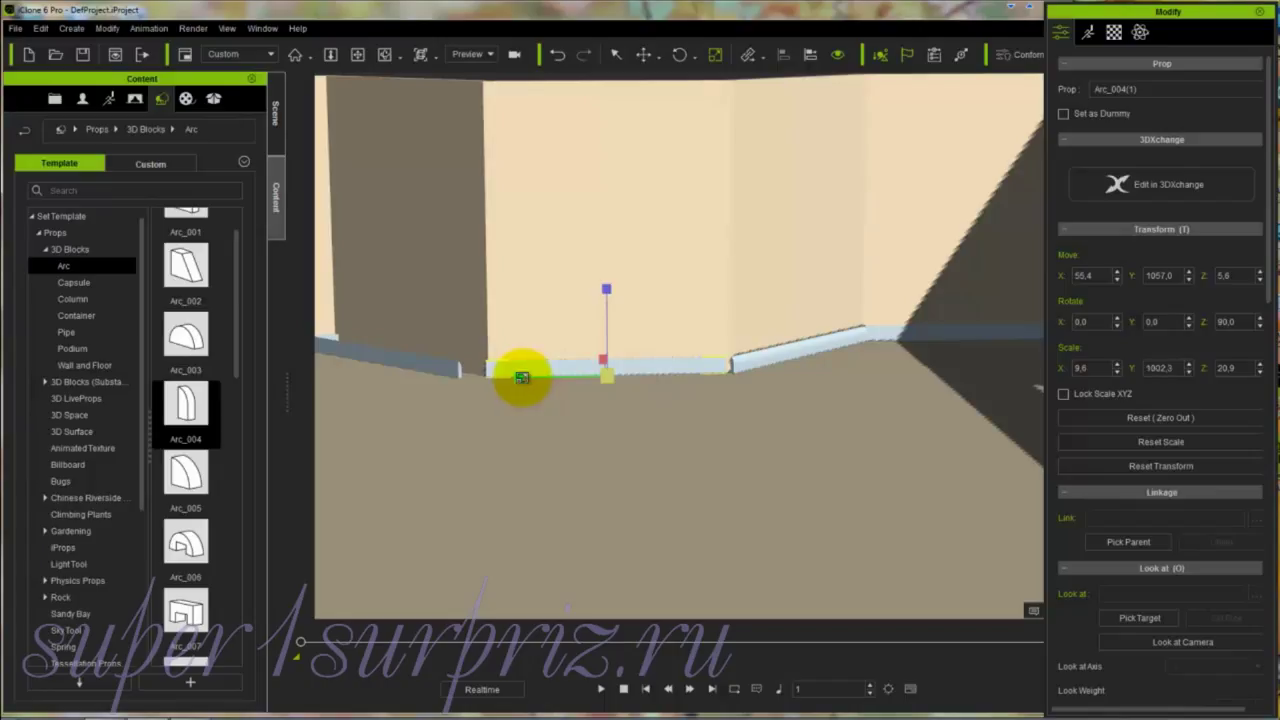
key("w")
left_click_drag(698, 374, 700, 374)
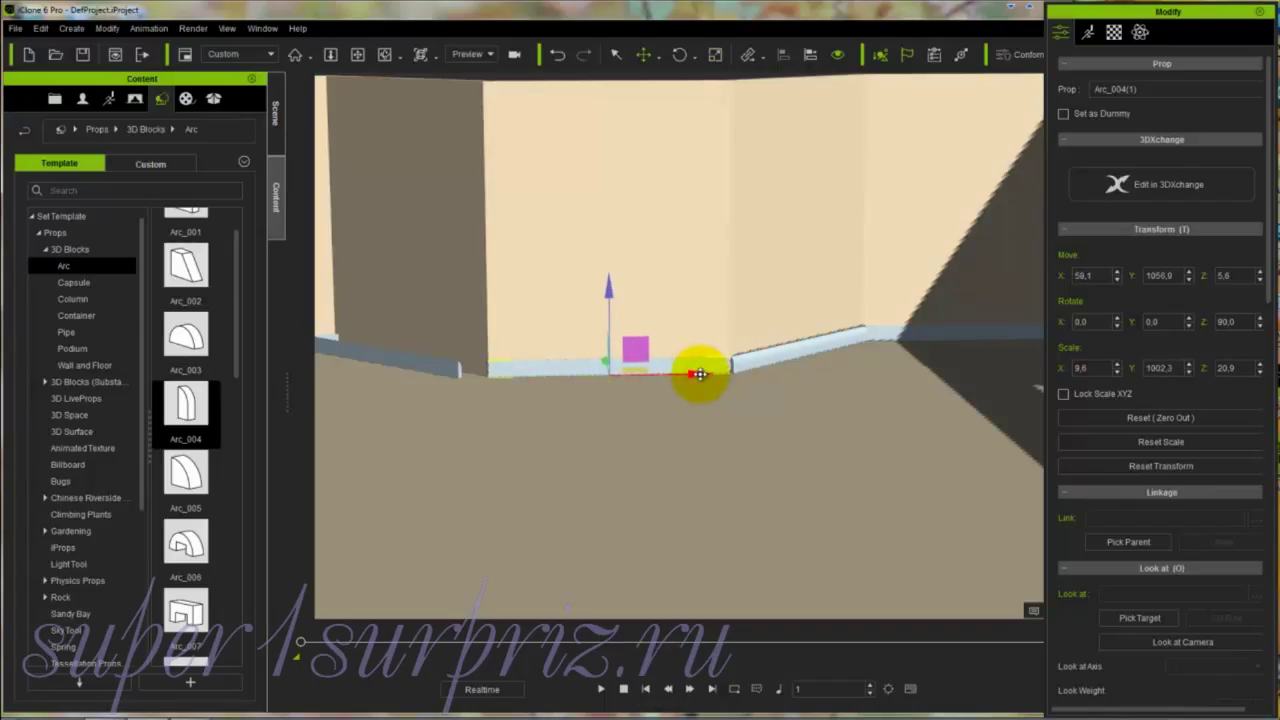
key("r")
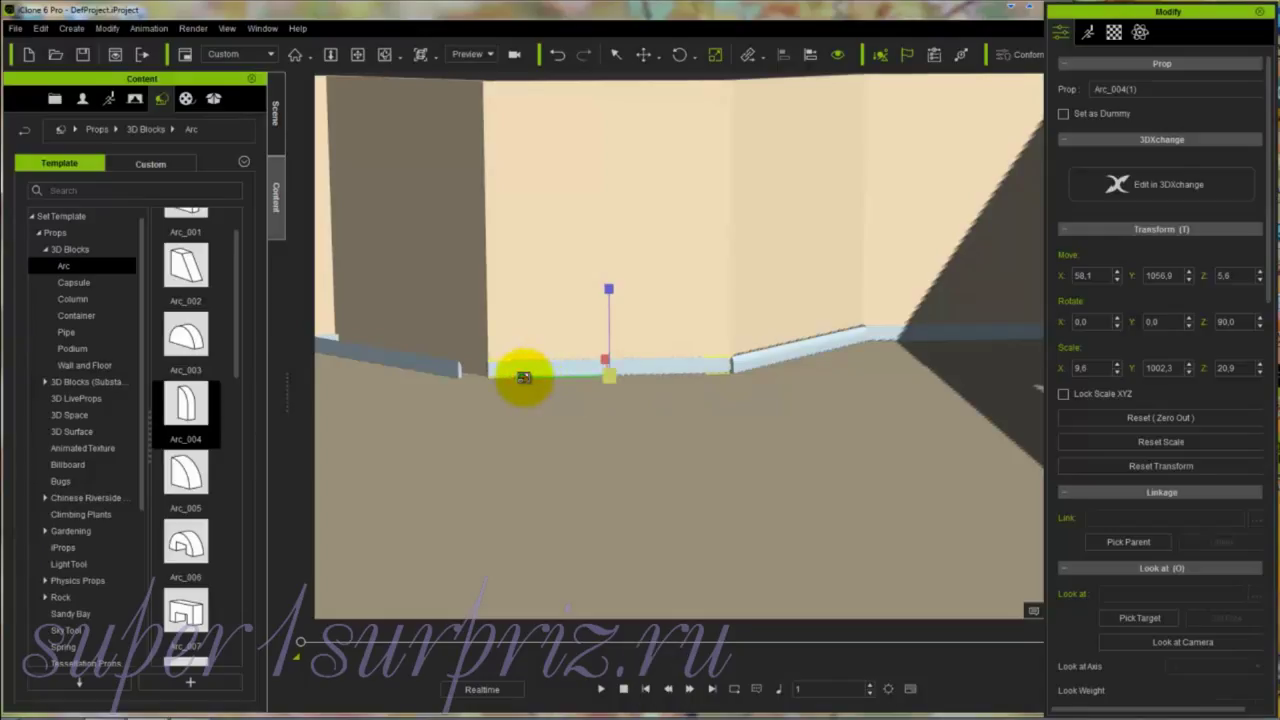
left_click_drag(523, 377, 522, 377)
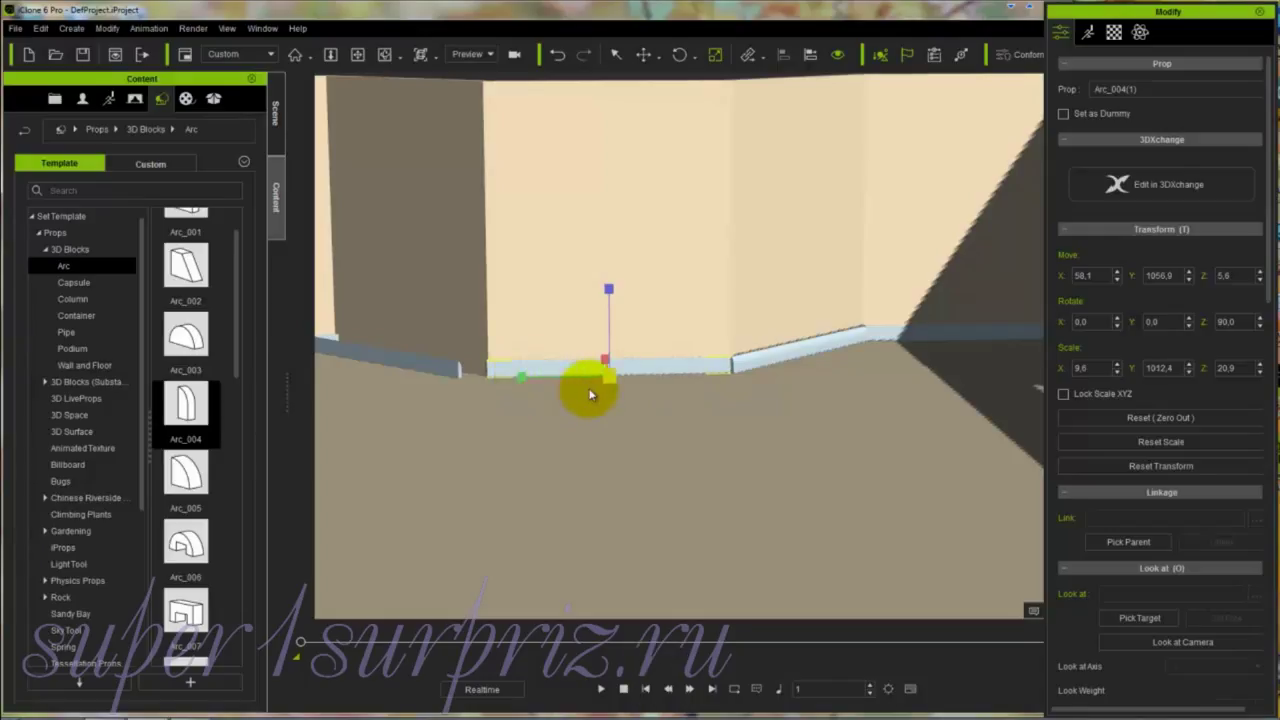
Step: Turn the baseboard along the dark slanted wall of the recess around its Z axis to about 217, and fine-tune its Z rotation value
key("w")
left_click_drag(694, 374, 826, 349)
left_click(818, 348)
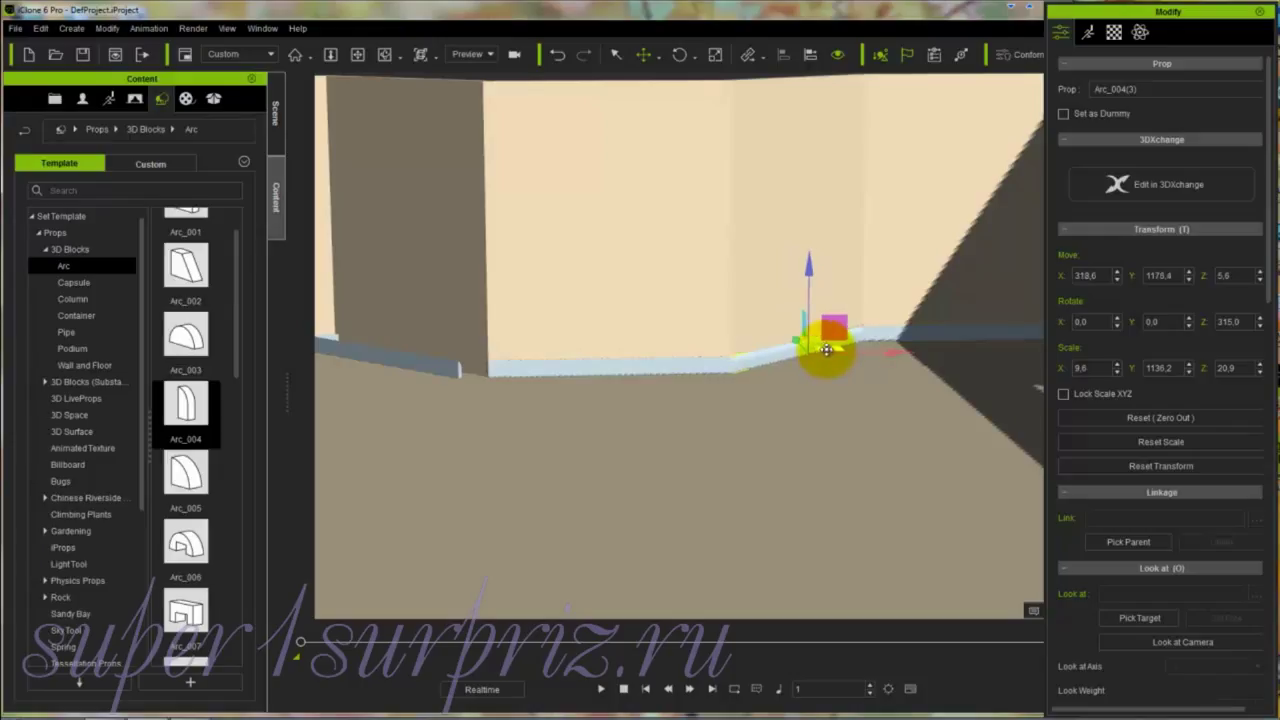
left_click(446, 370)
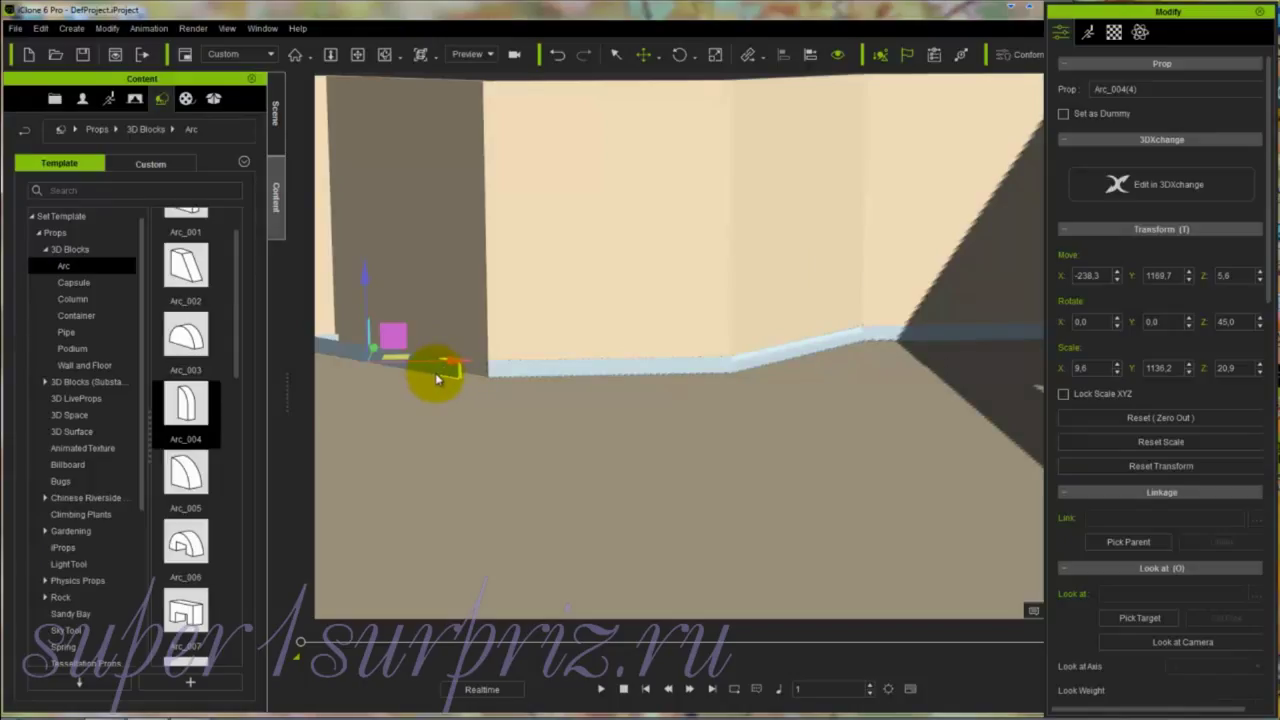
key("e")
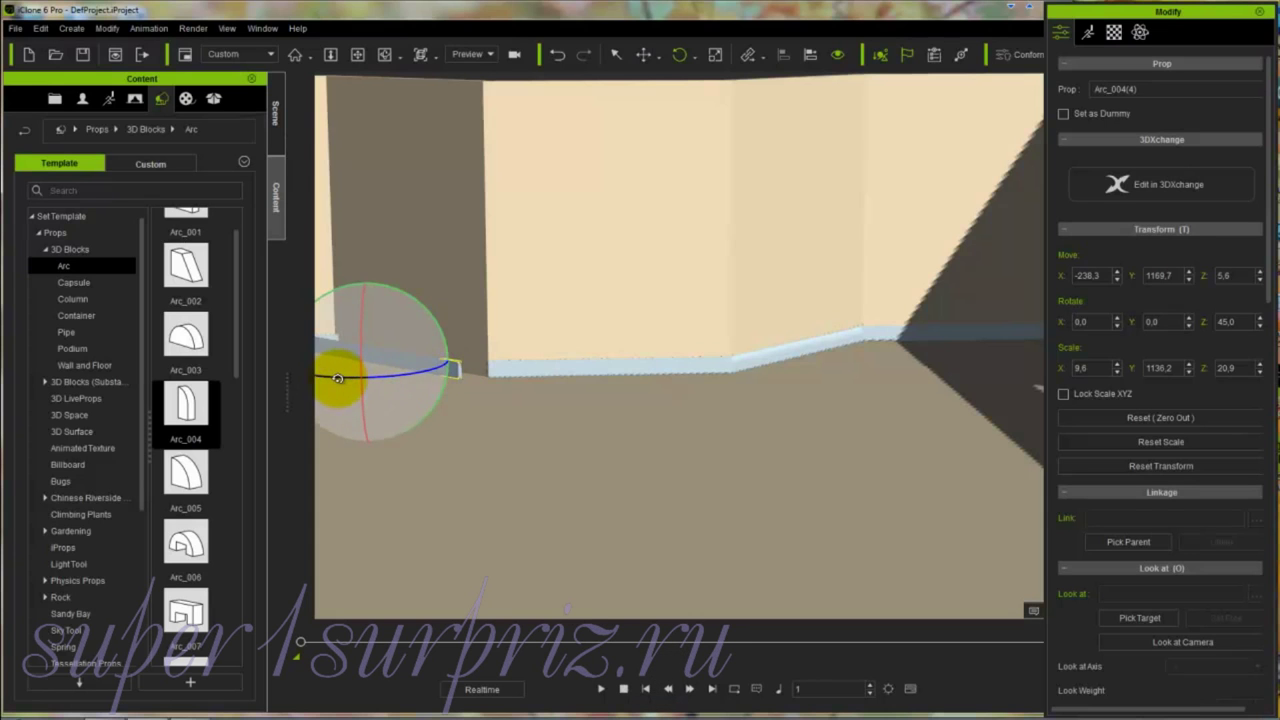
left_click_drag(337, 376, 451, 360)
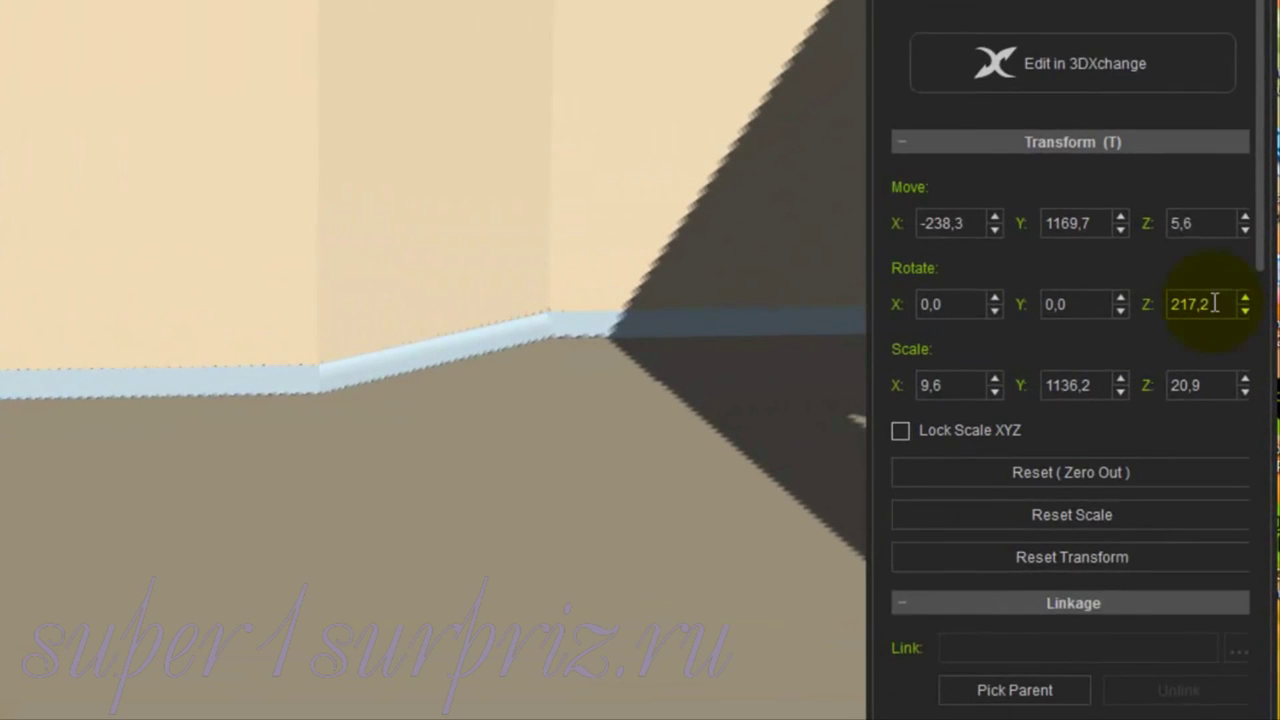
left_click_drag(1234, 318, 1225, 318)
key("BackSpace")
type("5")
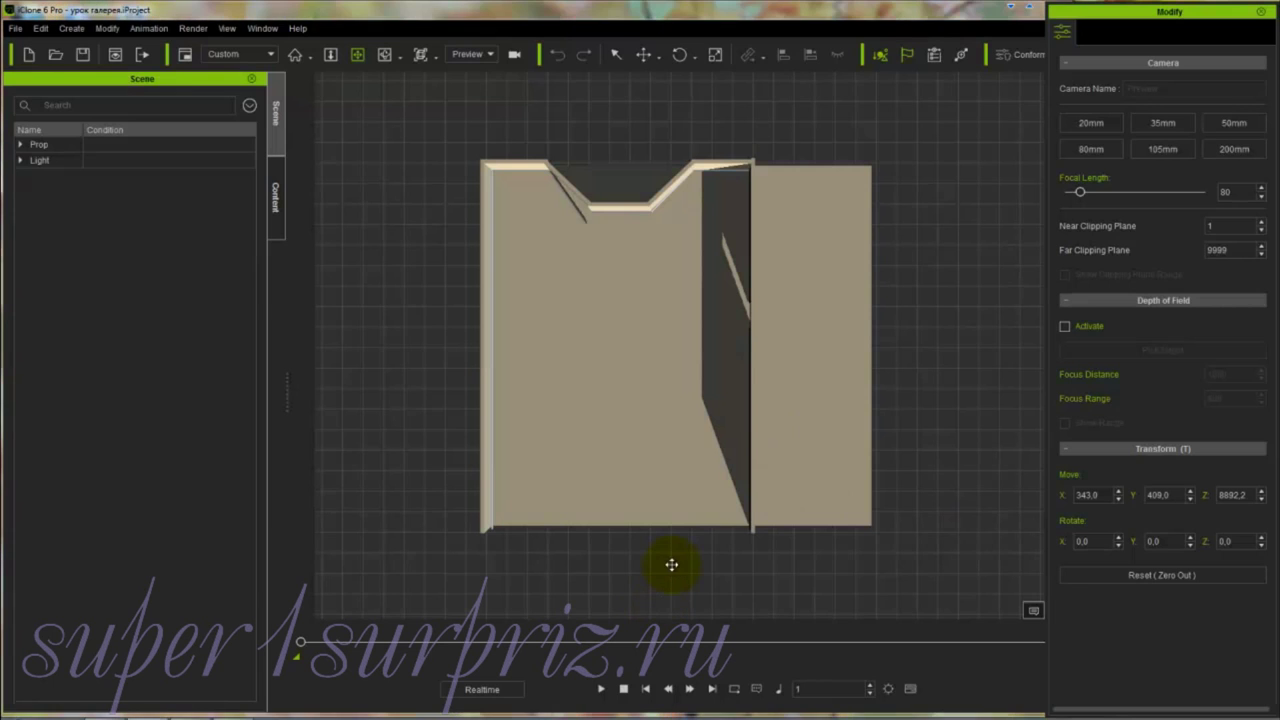
Step: Examine the recess walls and their baseboards close up from above
key("z")
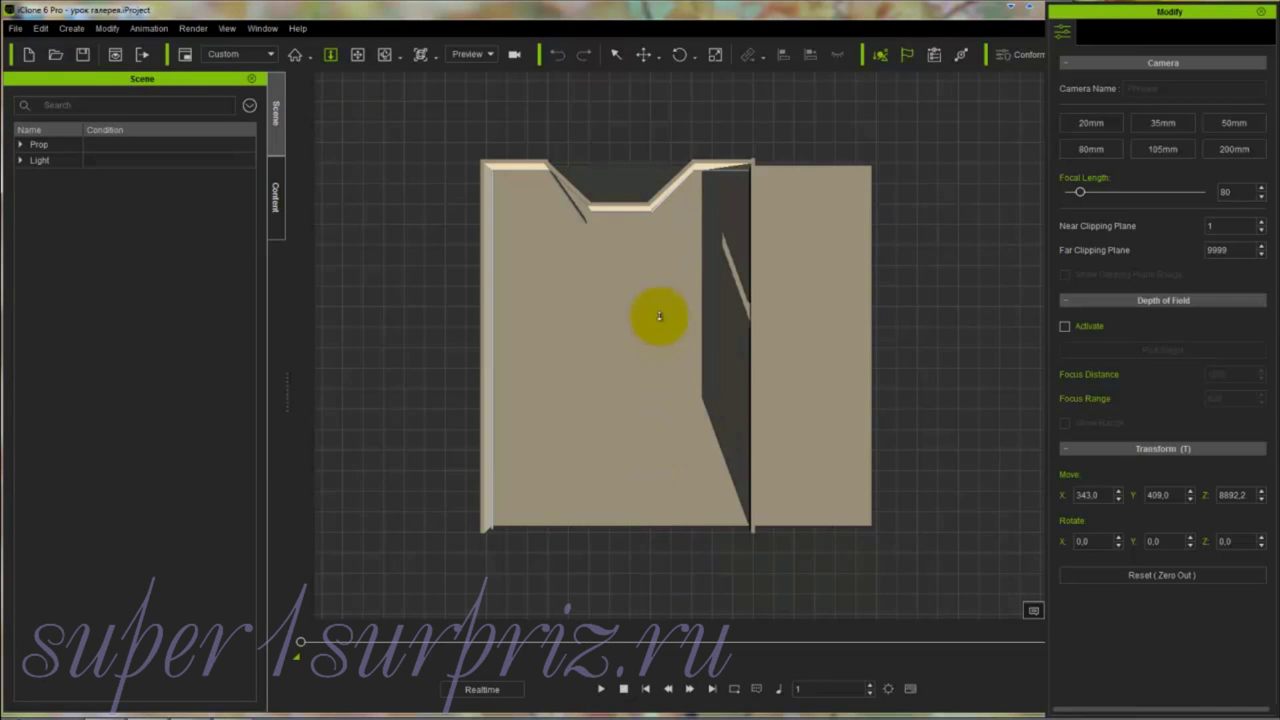
left_click_drag(660, 340, 649, 440)
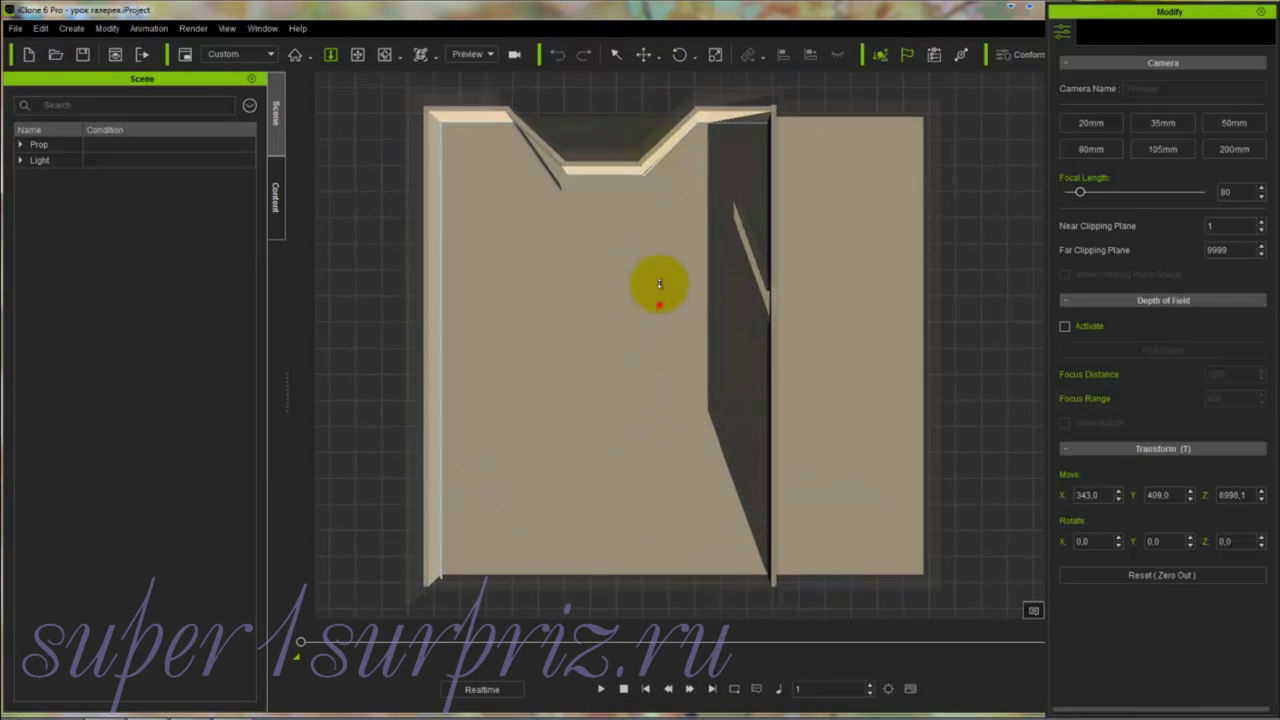
left_click_drag(660, 286, 657, 320)
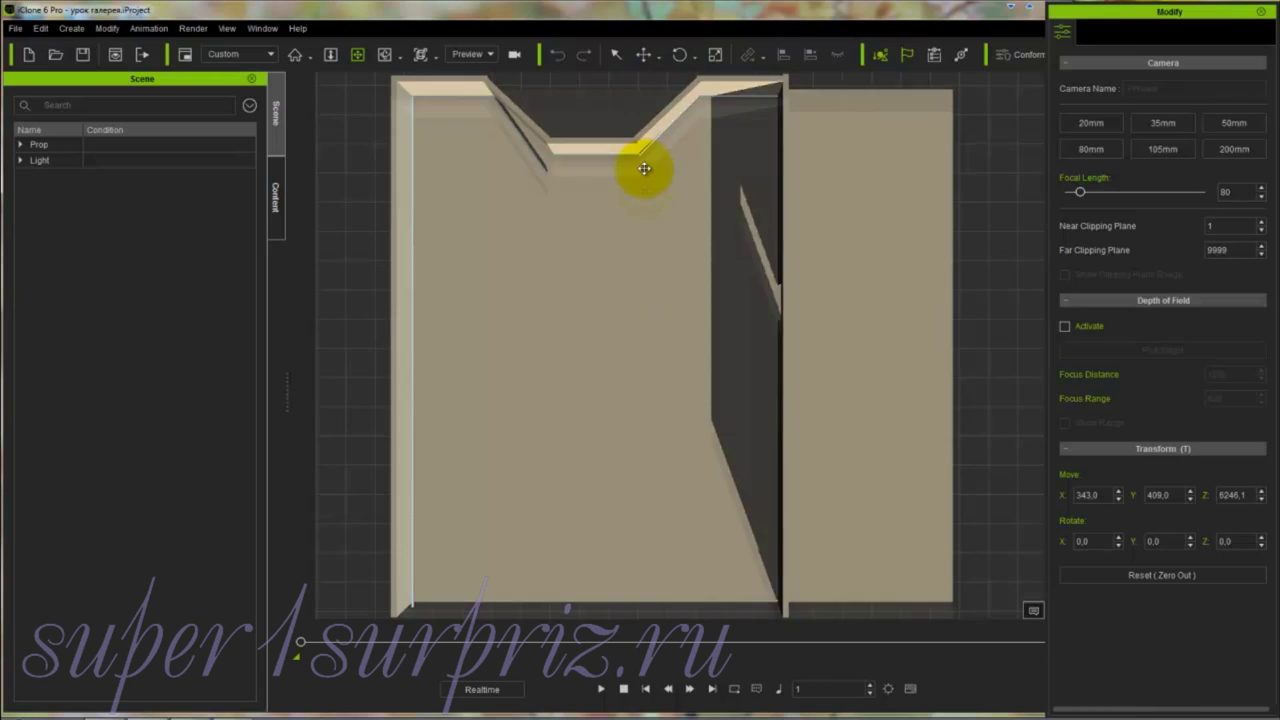
left_click_drag(644, 168, 700, 366)
key("x")
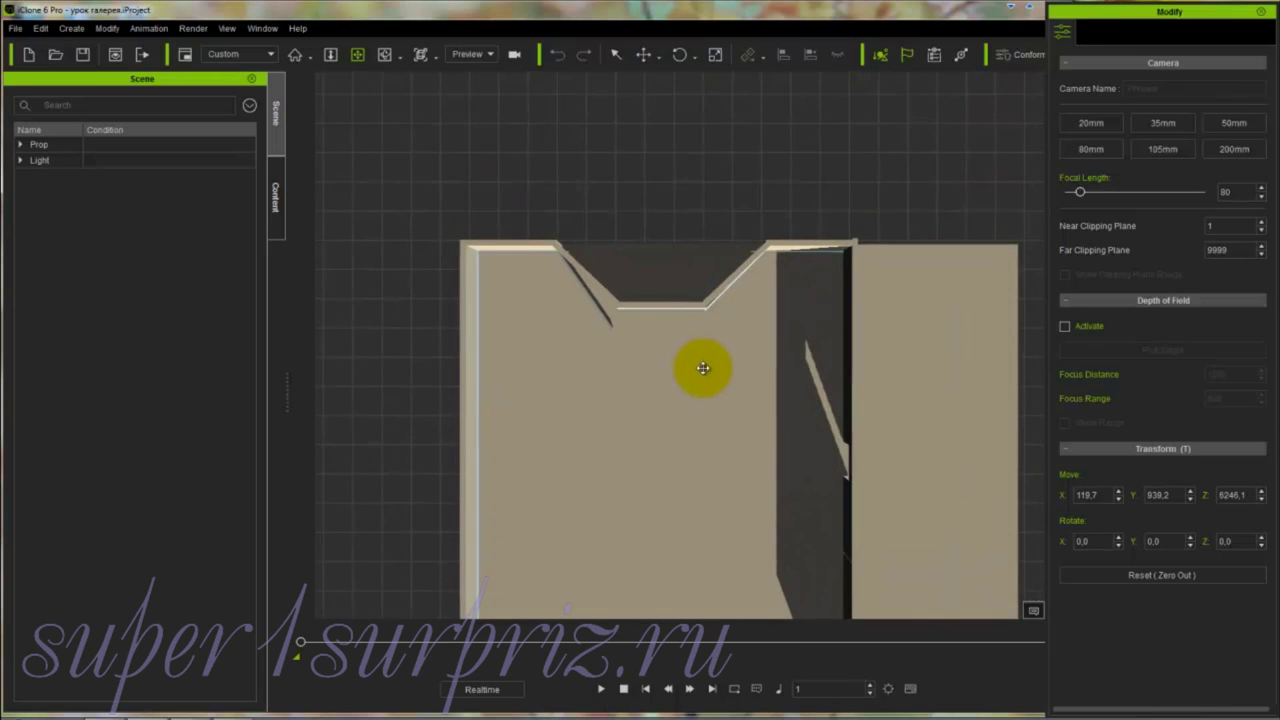
key("z")
left_click_drag(714, 300, 743, 153)
key("z")
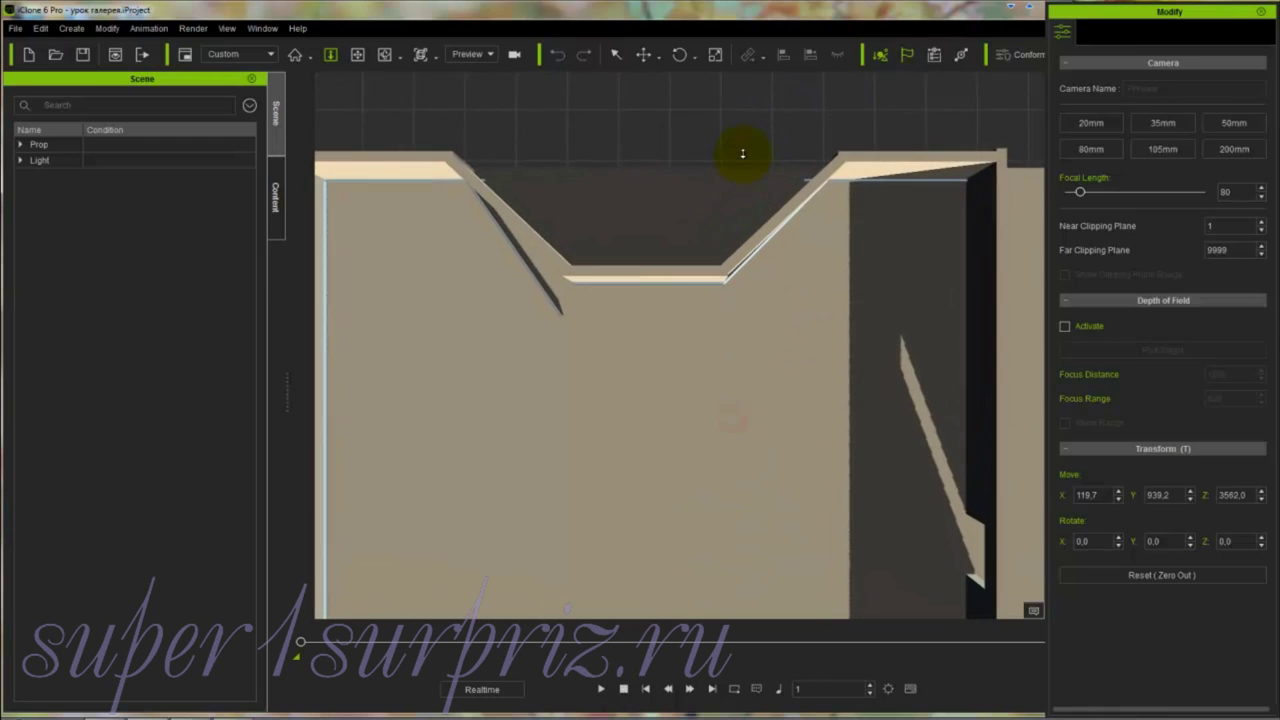
left_click_drag(714, 409, 723, 234)
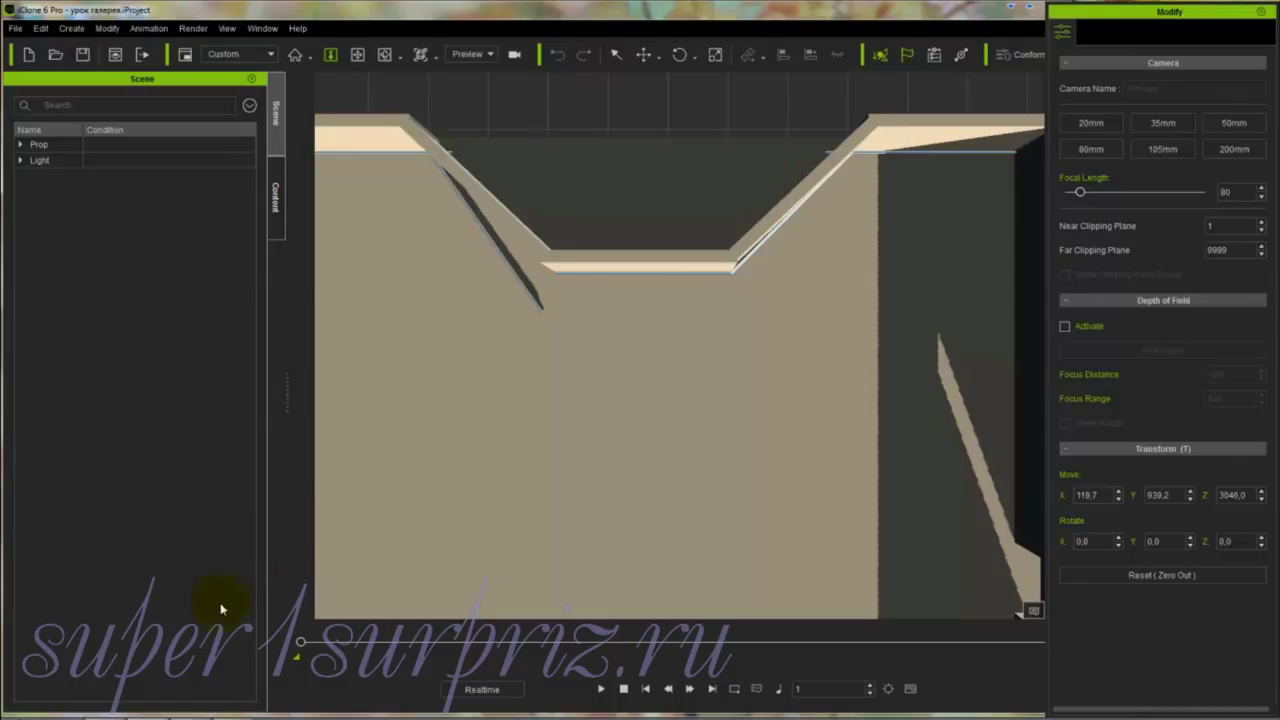
Step: Turn off Snap to Model in the preferences
key("ctrl+p")
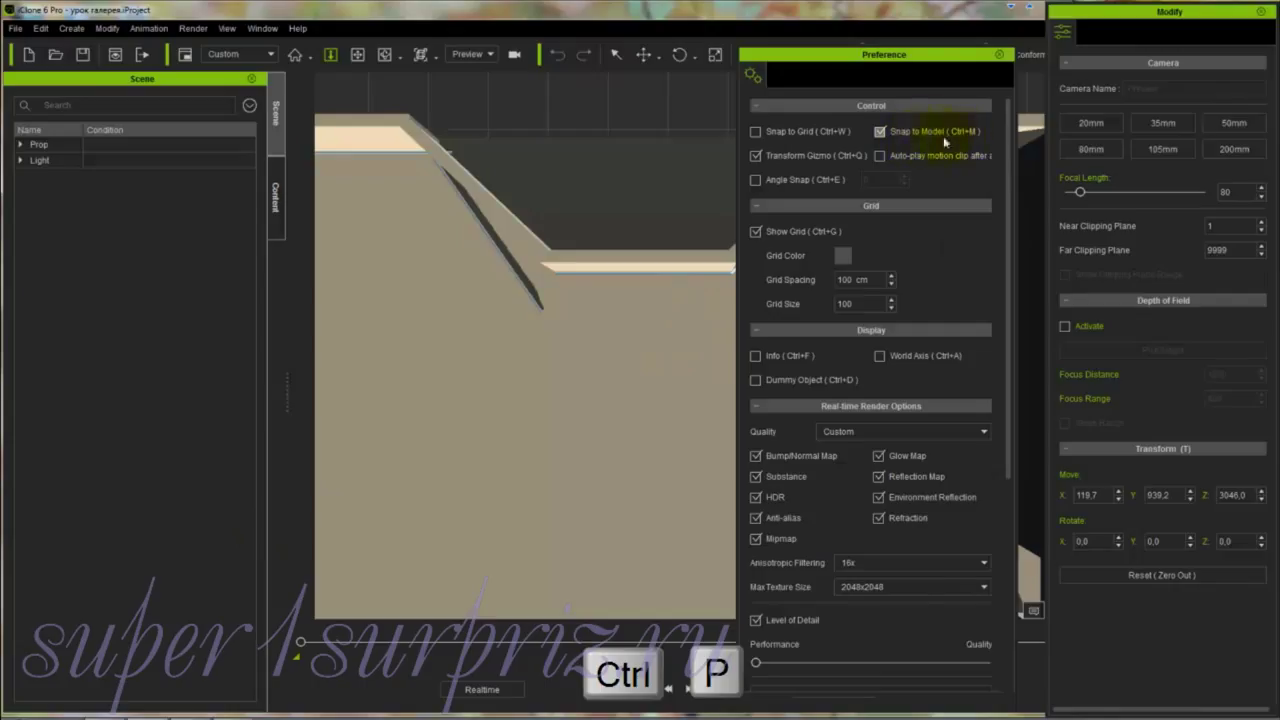
left_click(880, 132)
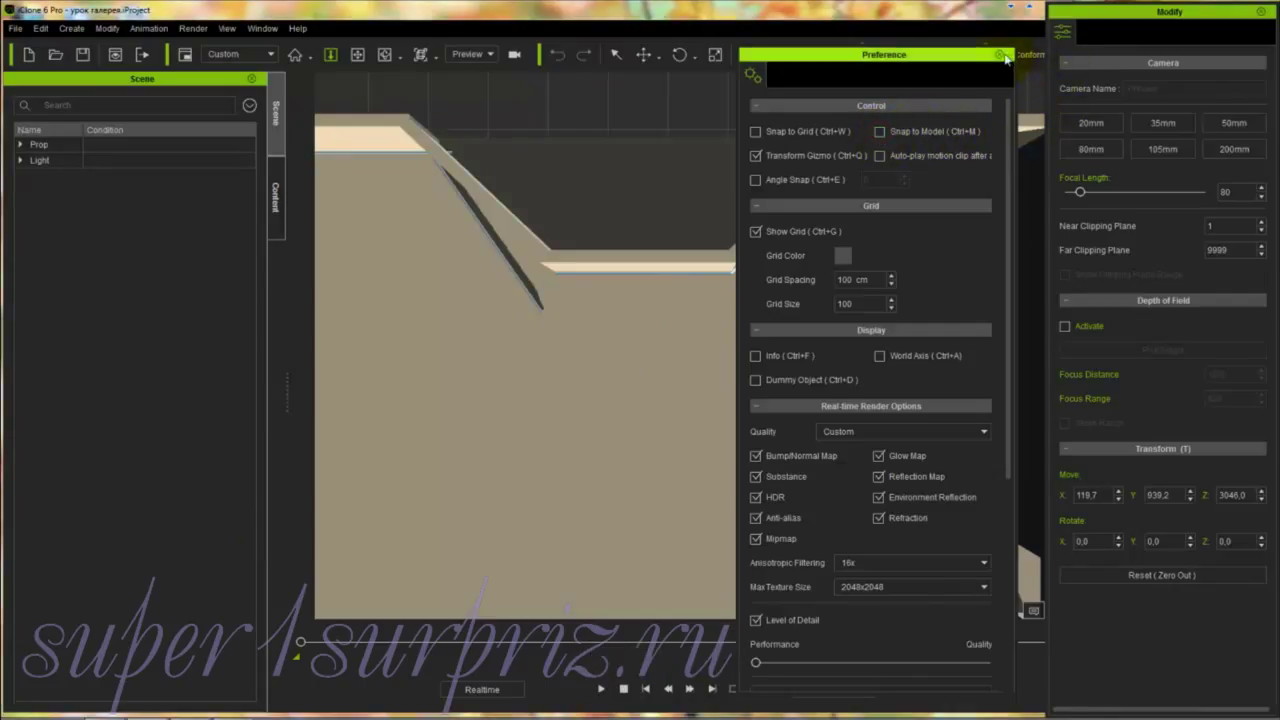
left_click(1000, 56)
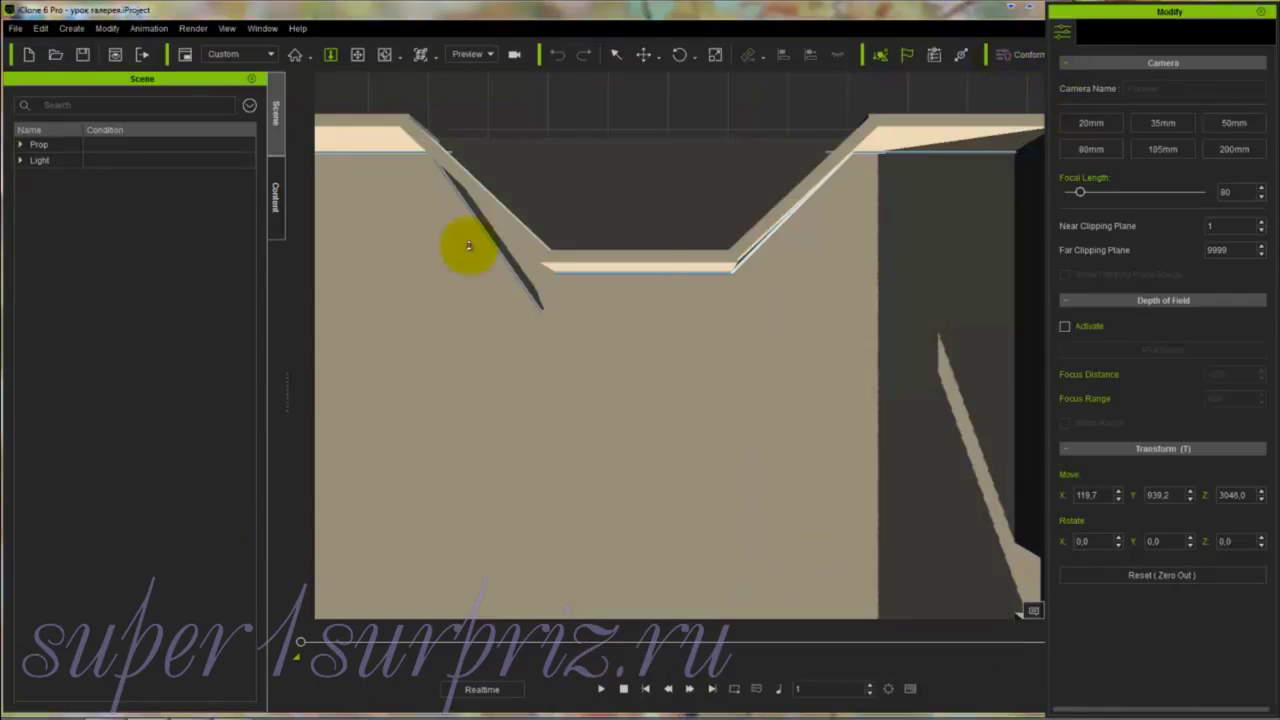
Step: Expand the Prop and Floor_001 groups in the scene list and widen the name column to show full object names
left_click(18, 144)
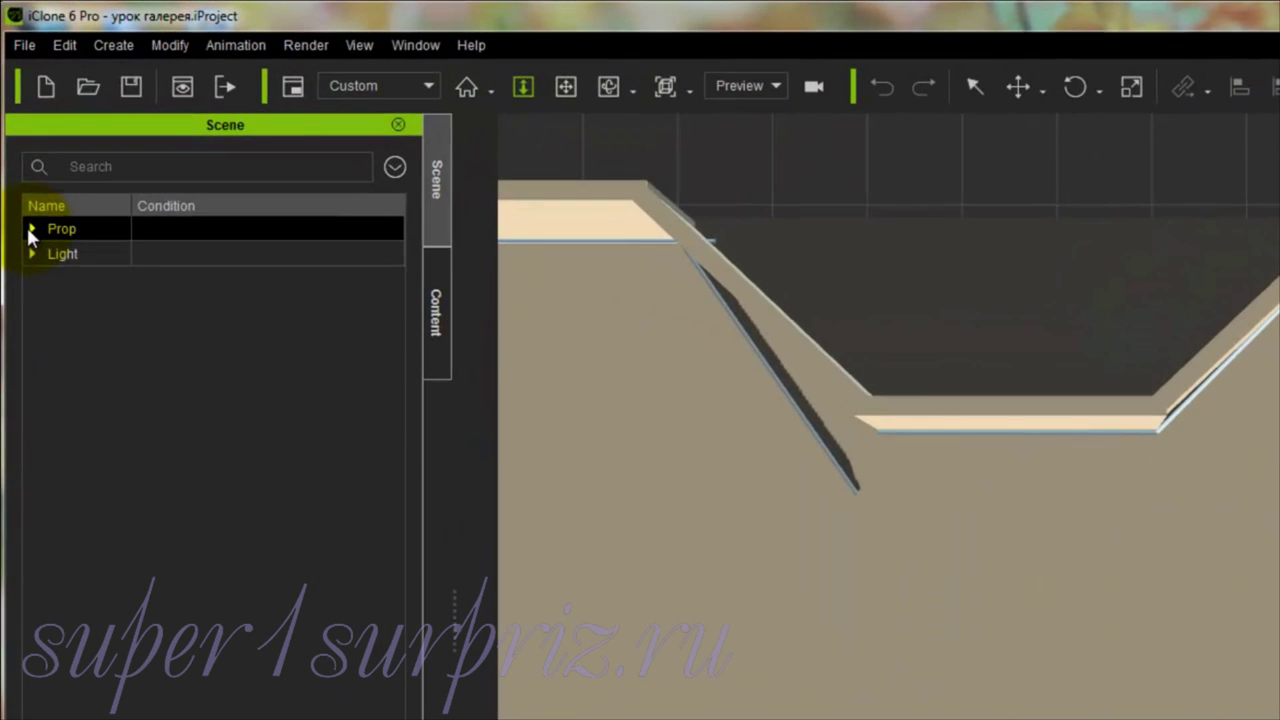
left_click(32, 229)
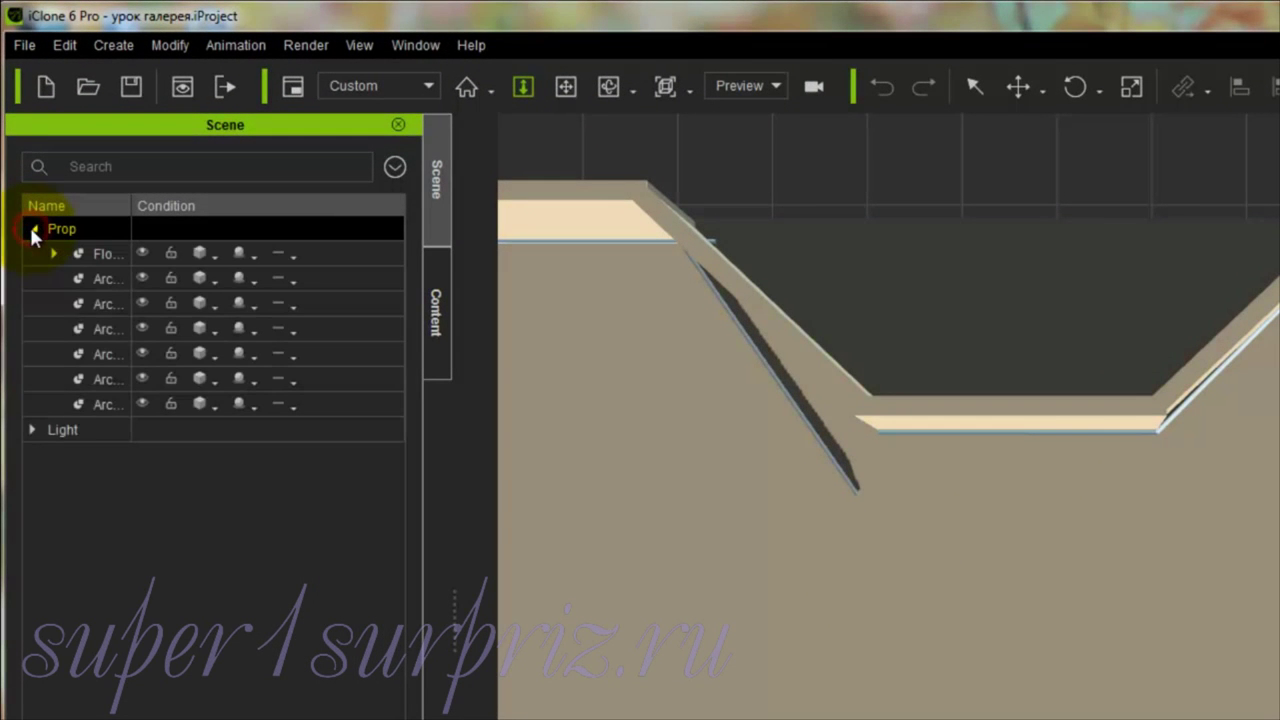
left_click(55, 255)
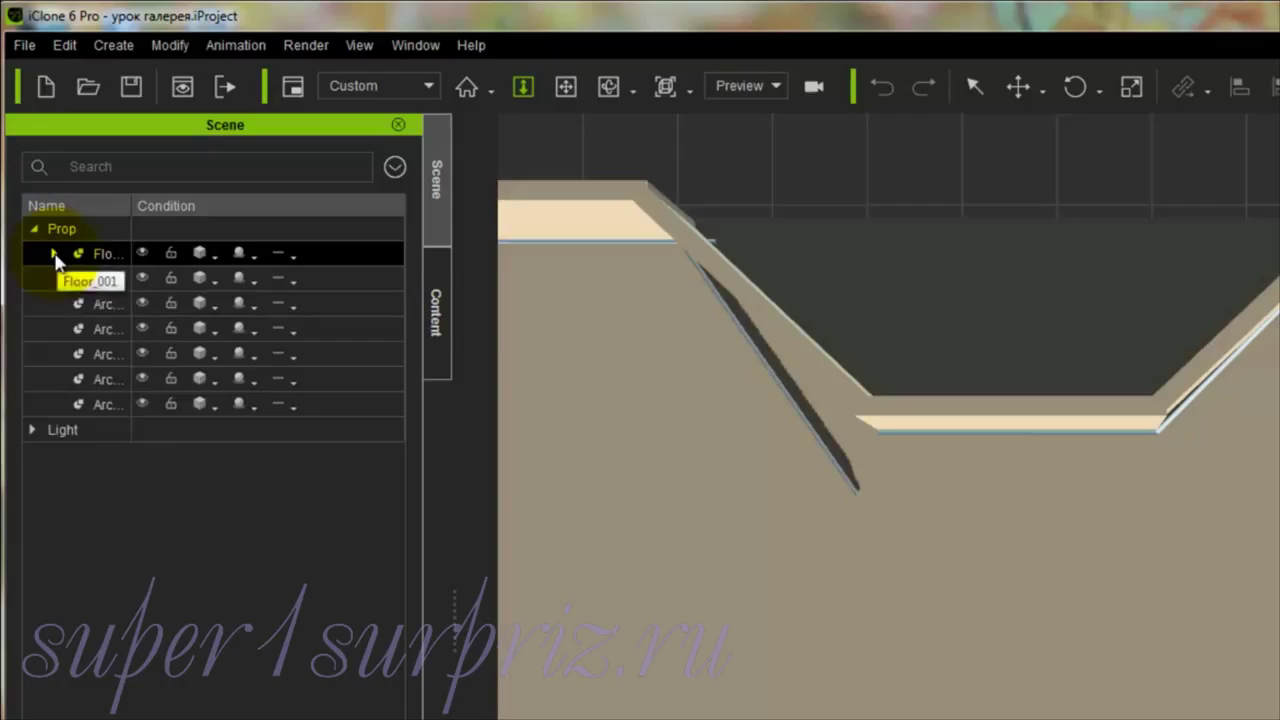
left_click(54, 254)
left_click(160, 232)
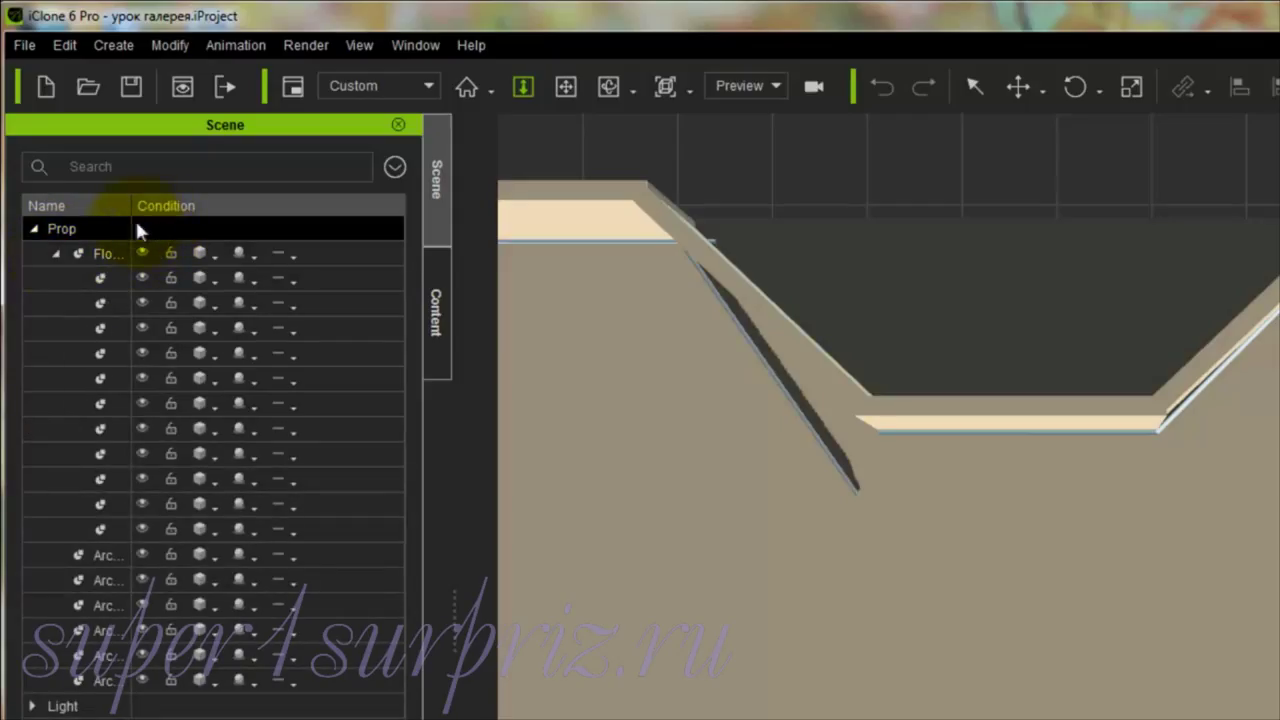
left_click_drag(131, 206, 220, 211)
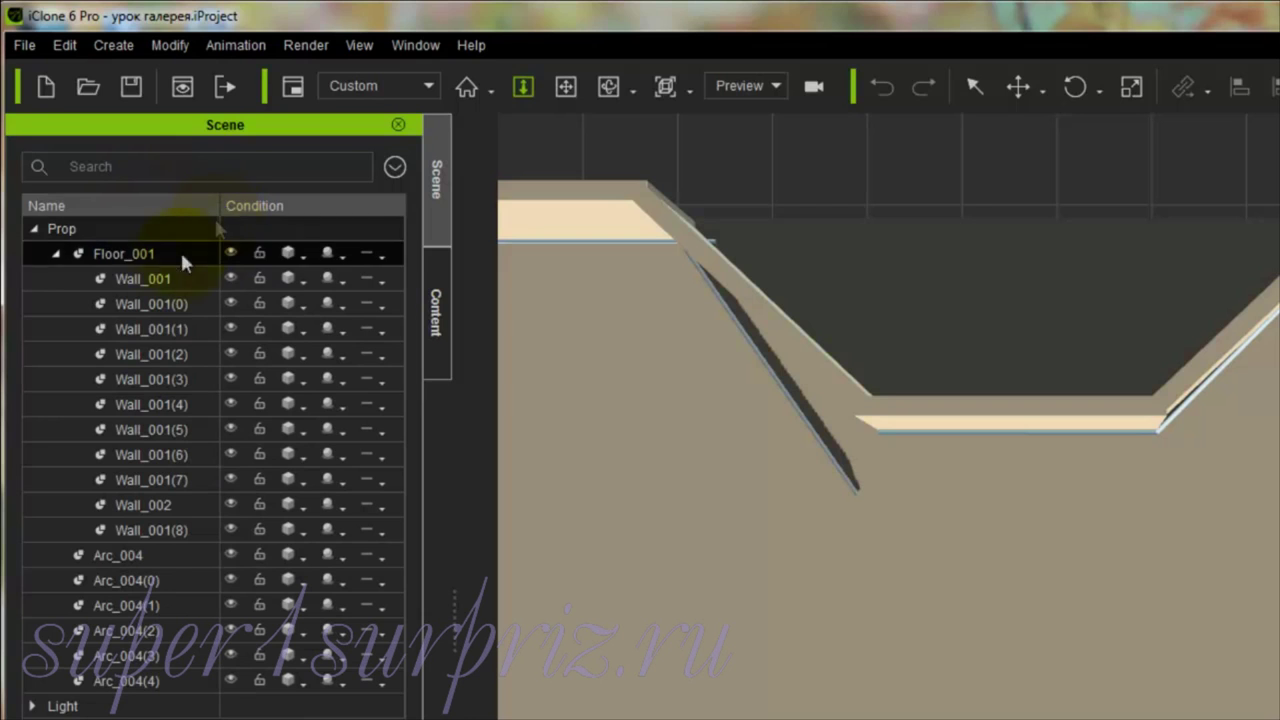
Step: Select Wall_001(1) through Wall_001(5) one after another to identify which wall of the room each one is
left_click(133, 328)
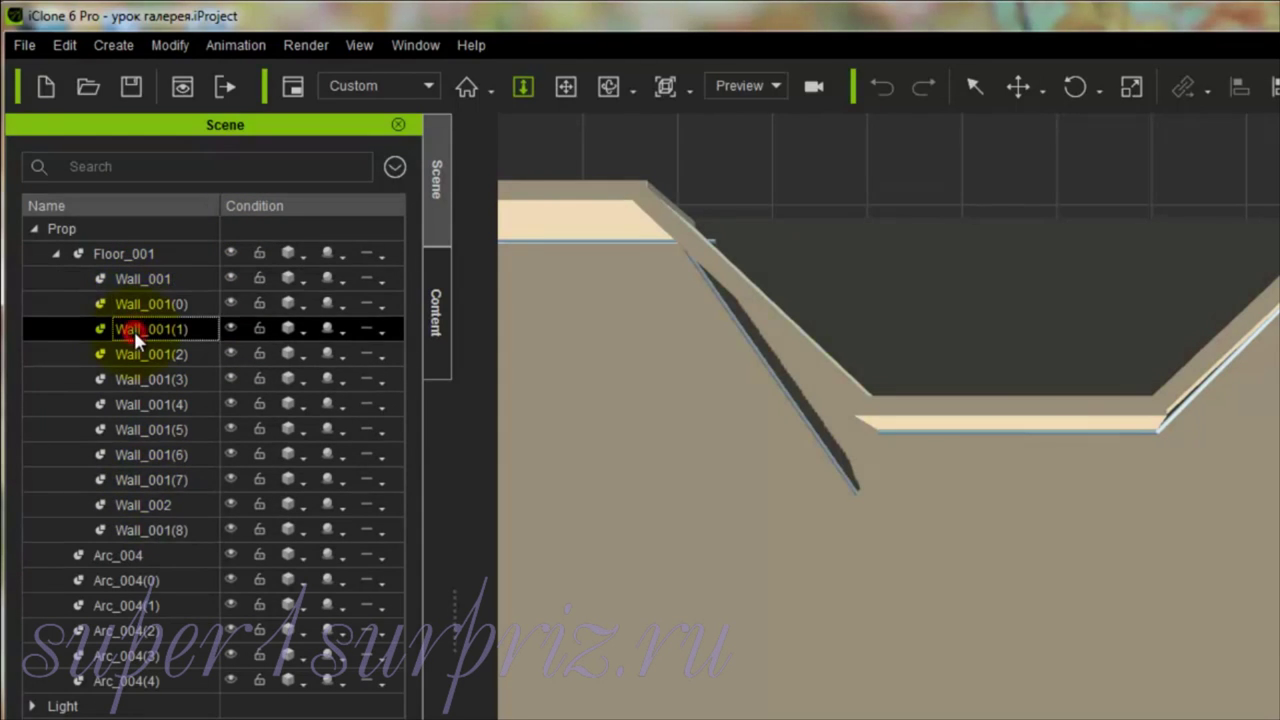
left_click(133, 352)
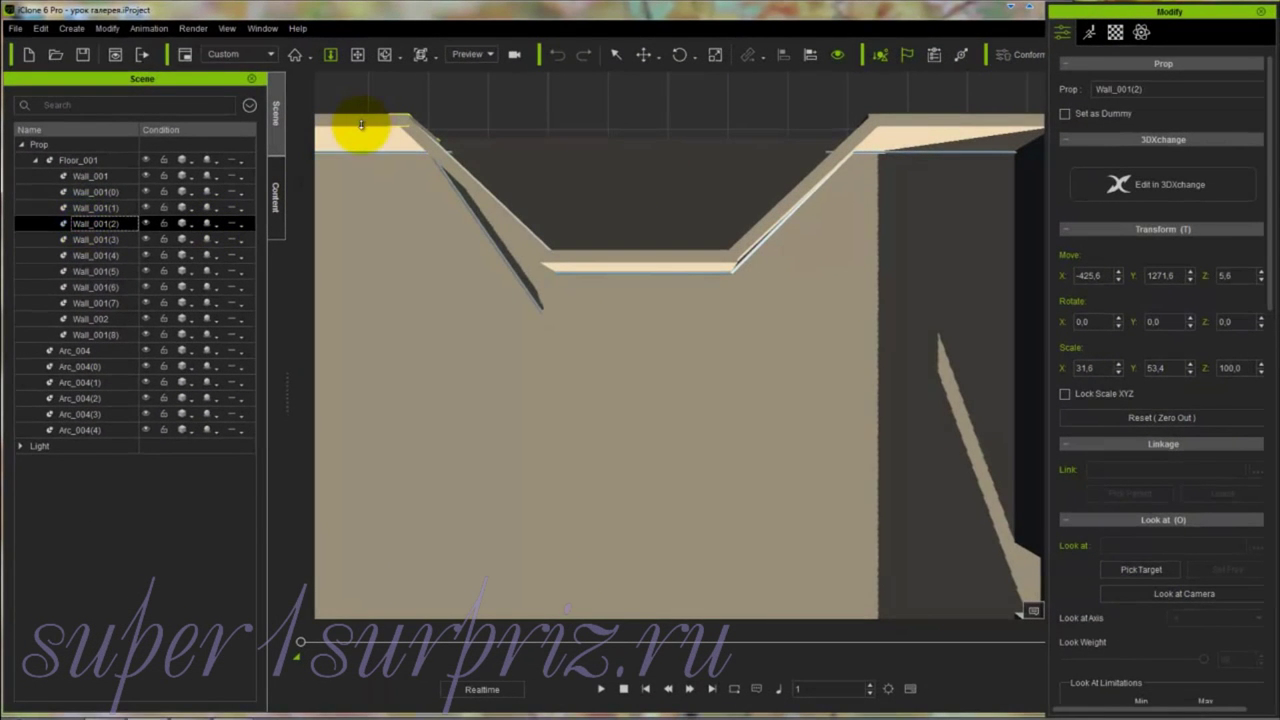
left_click(88, 240)
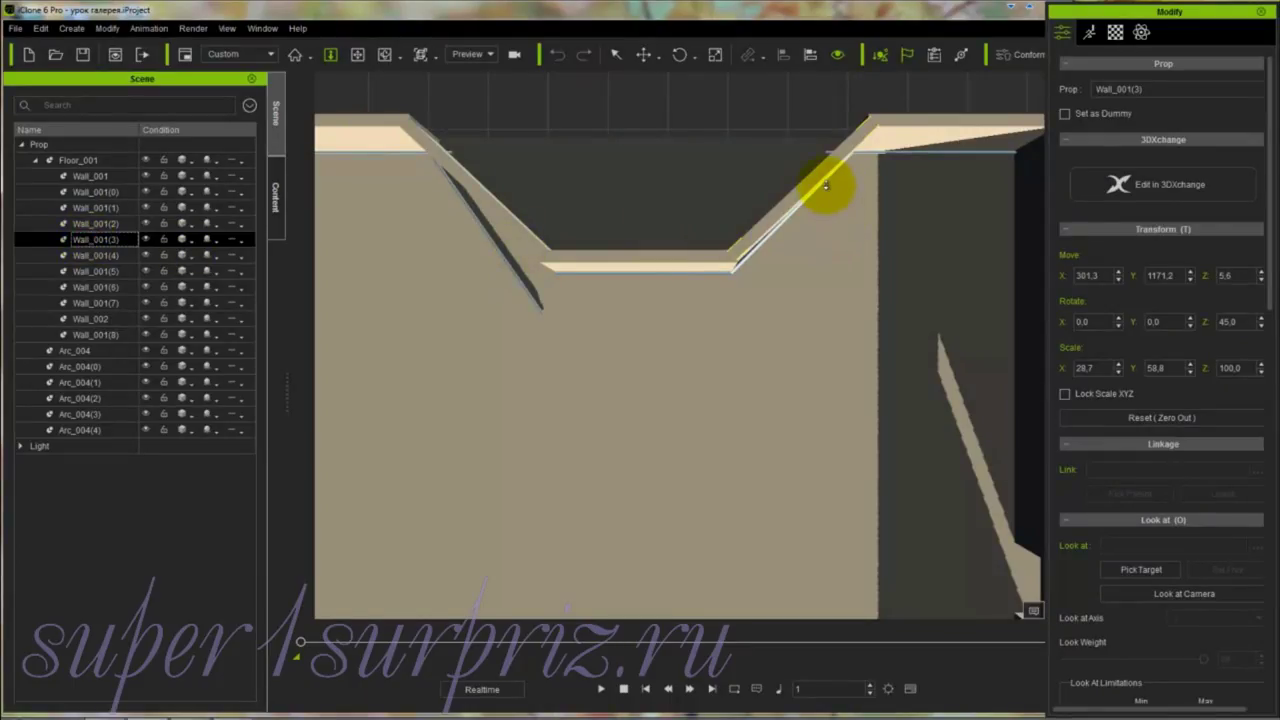
left_click(90, 256)
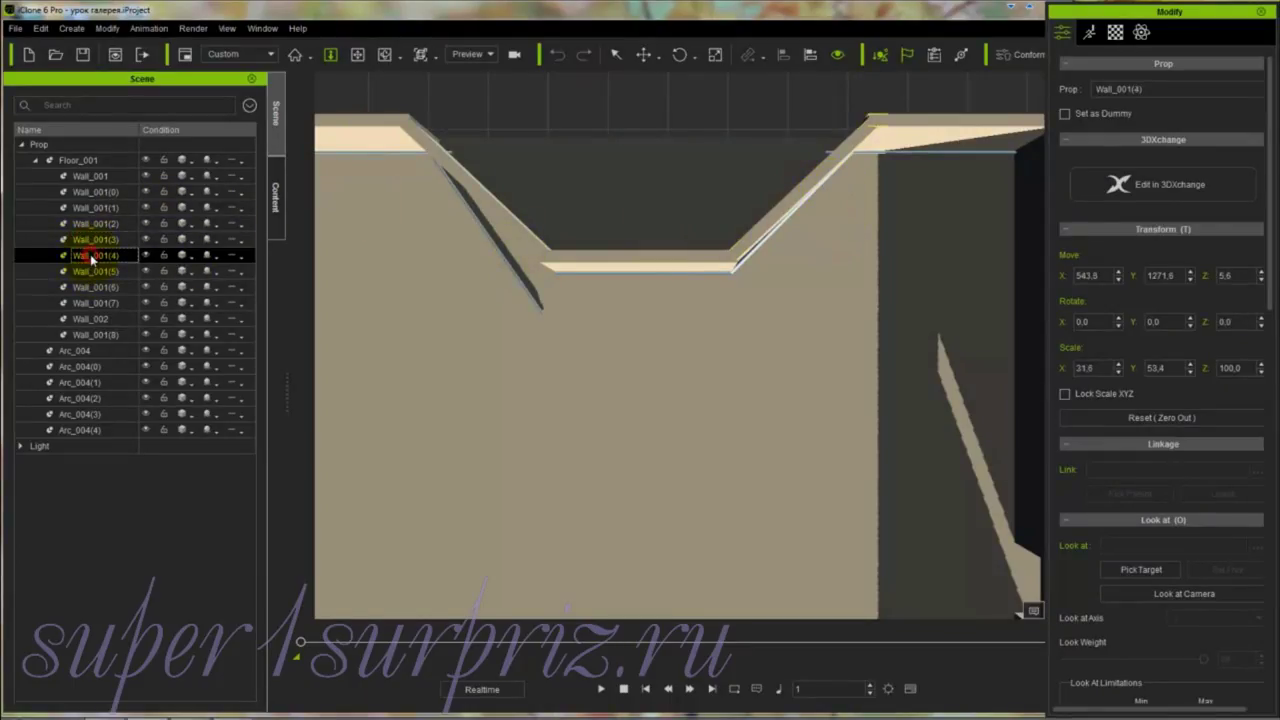
left_click(90, 271)
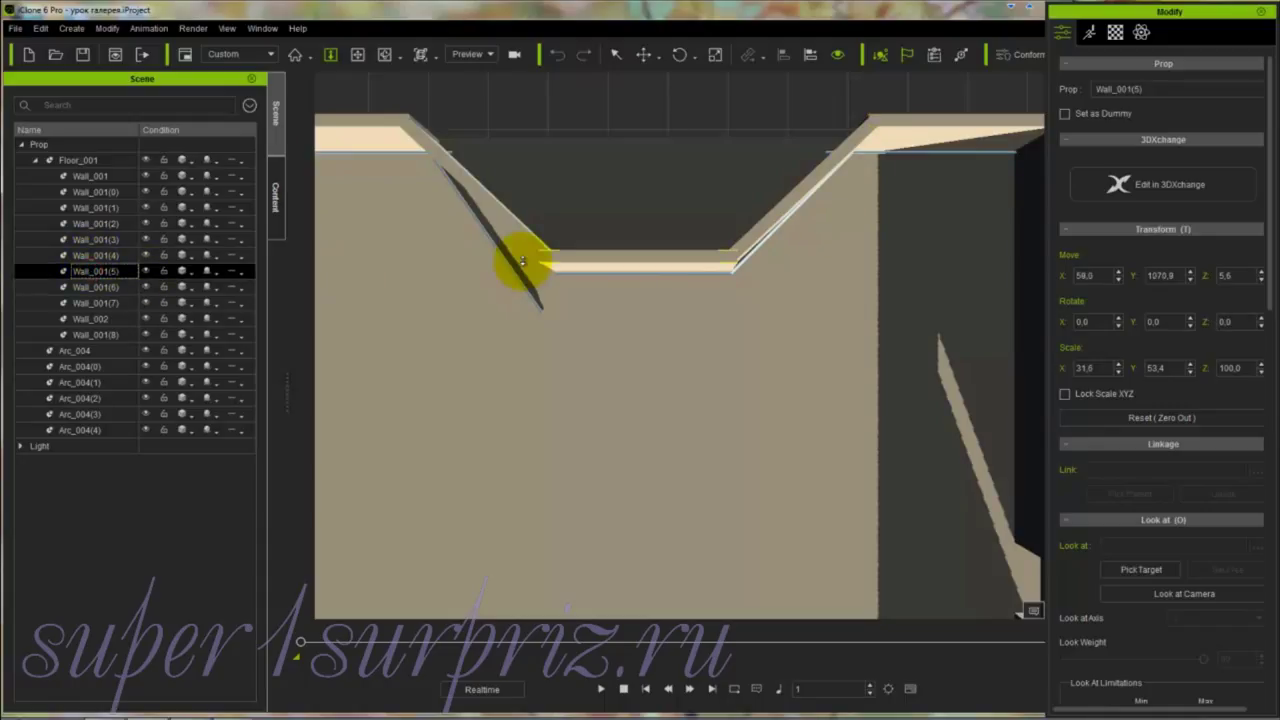
Step: Shift the slanted recess wall Wall_001(6) slightly to about X -177.5, Y 1174.7
left_click(90, 287)
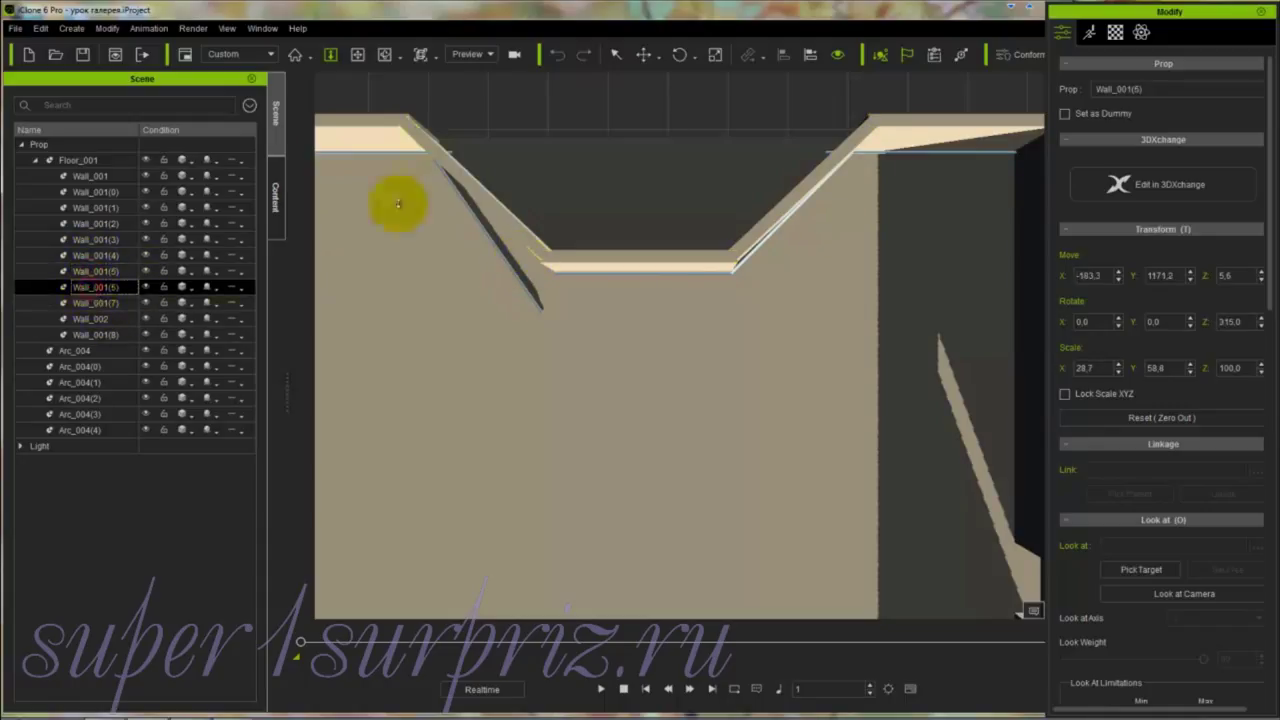
left_click(492, 206)
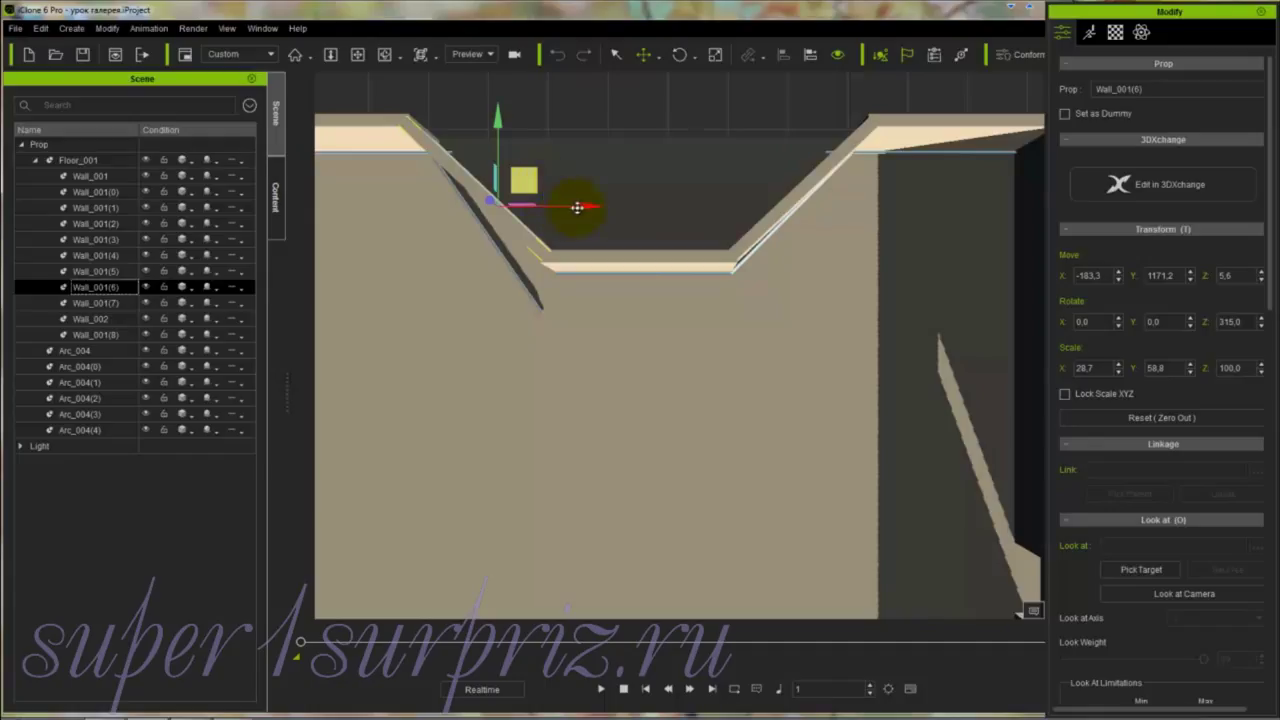
left_click_drag(579, 206, 582, 206)
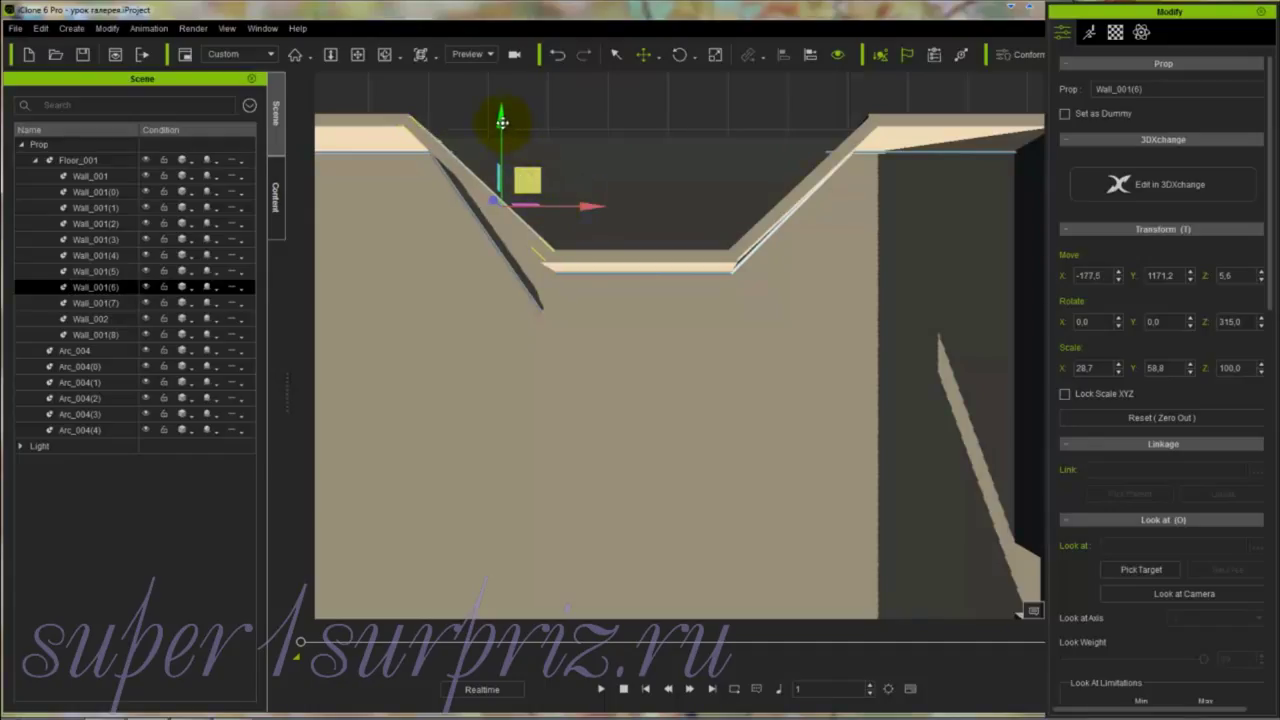
left_click_drag(502, 122, 500, 120)
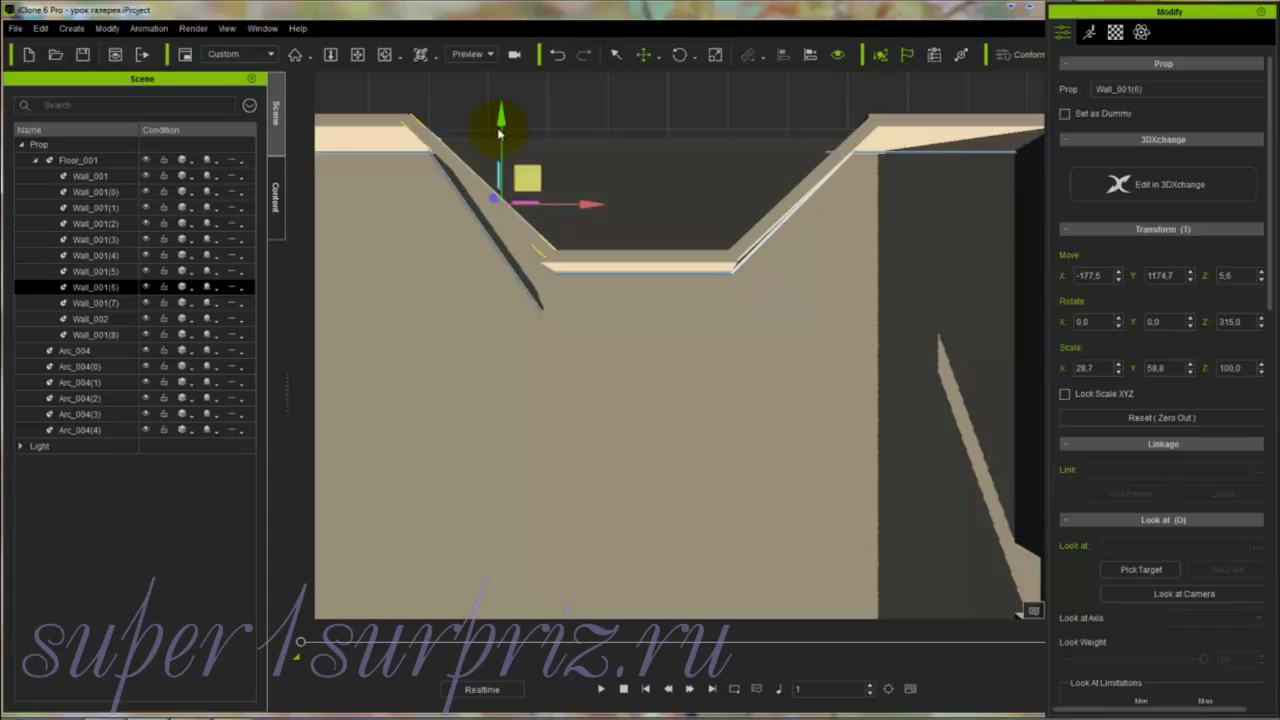
Step: Move the middle recess wall Wall_001(5) back and sideways to about X 67, Y 1077.8
left_click(84, 275)
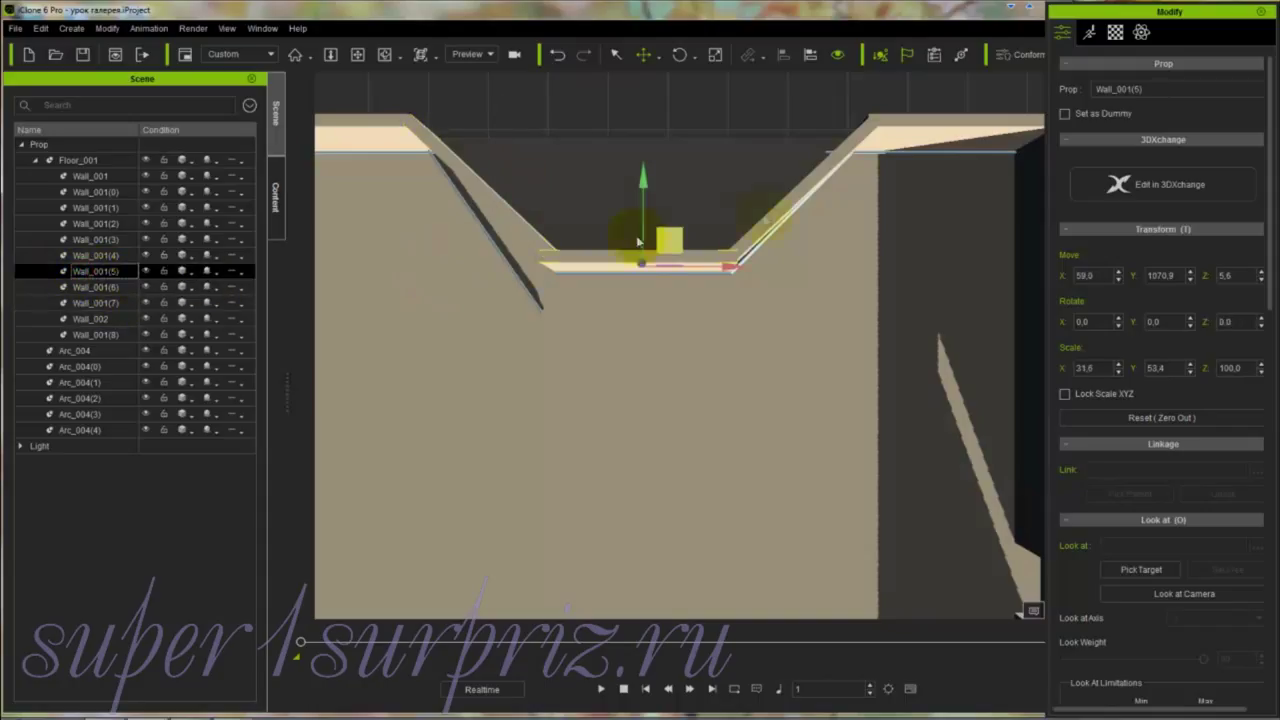
left_click_drag(646, 180, 646, 177)
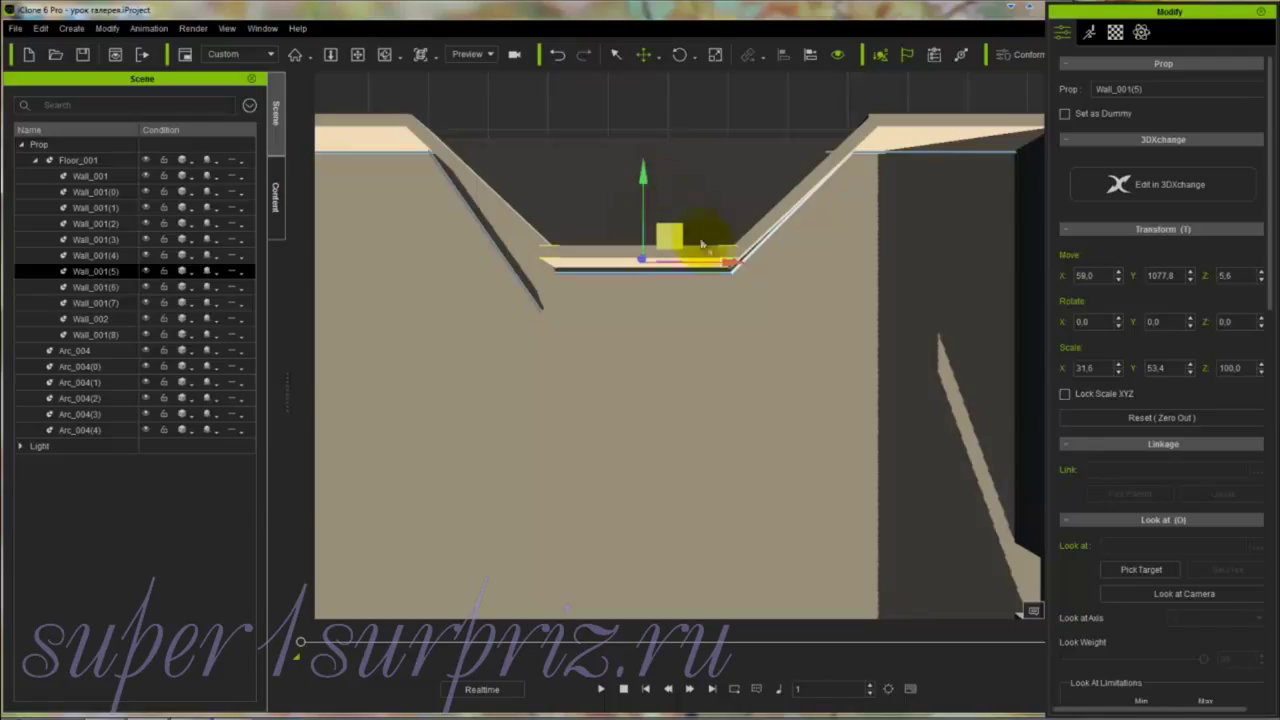
left_click_drag(729, 263, 733, 262)
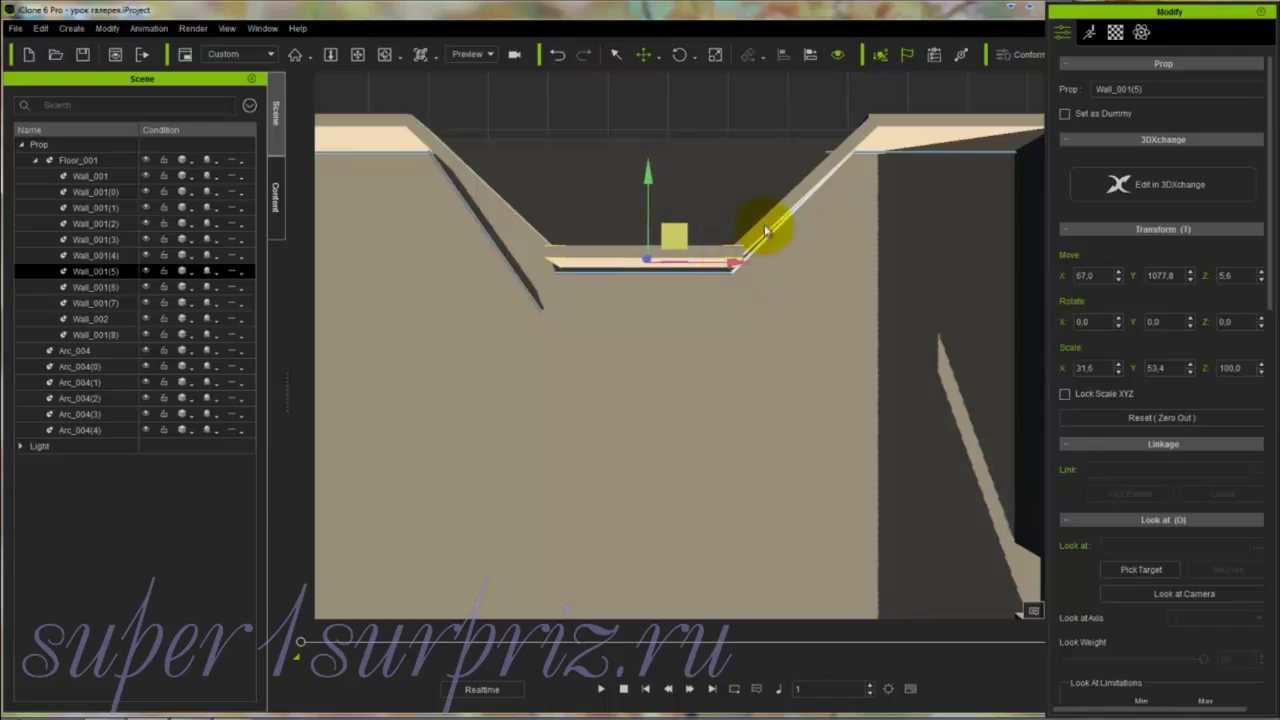
Step: Move the opposite slanted recess wall Wall_001(3) to about X 311.7, Y 1175.8
left_click(90, 240)
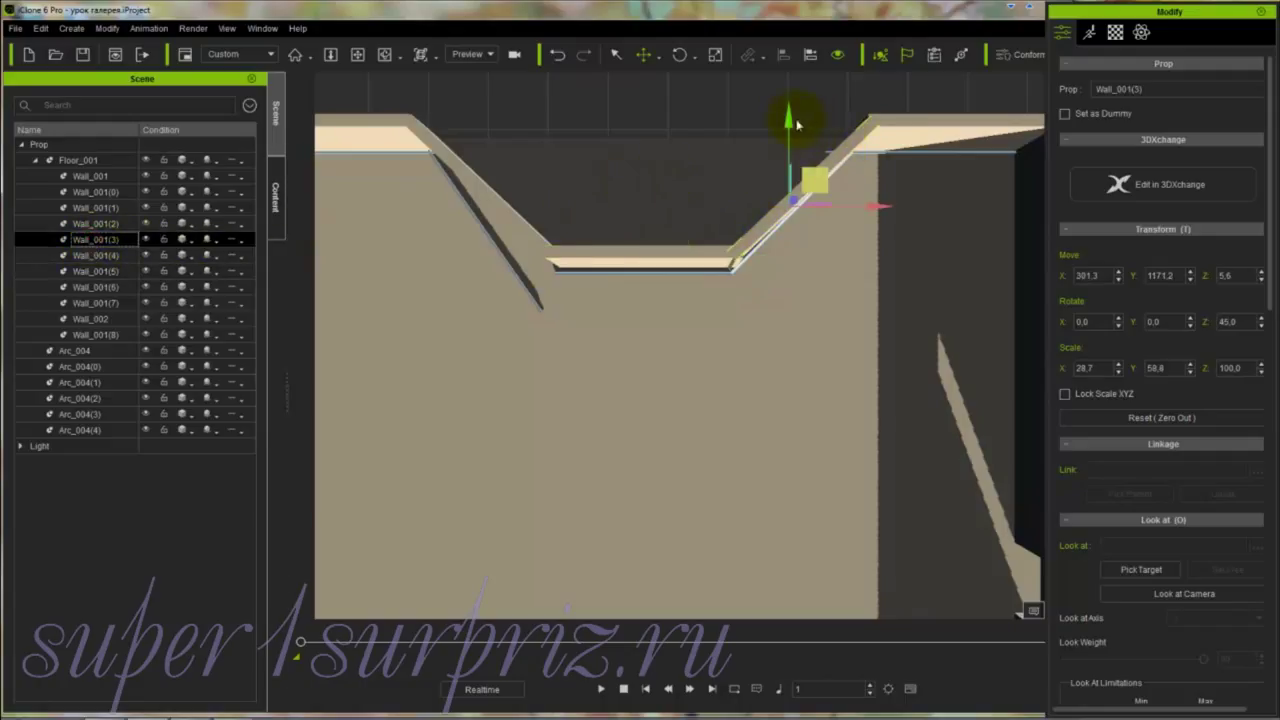
left_click_drag(788, 120, 789, 118)
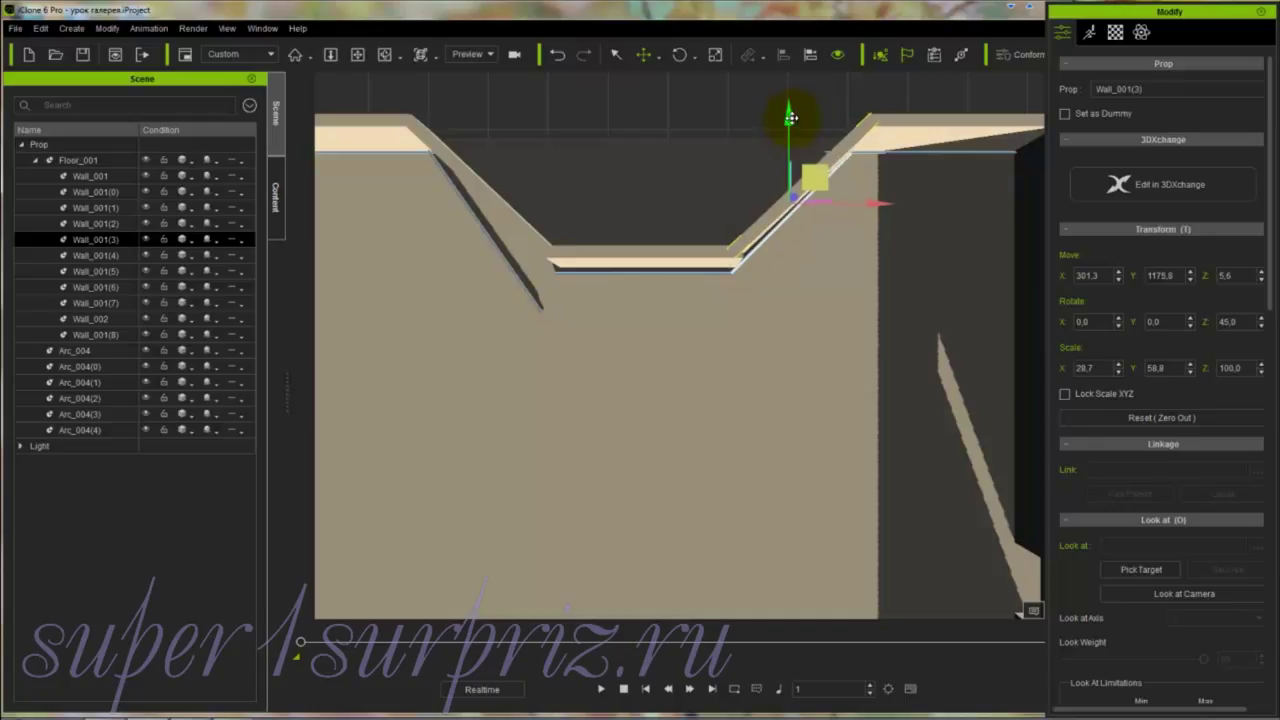
left_click_drag(871, 200, 880, 204)
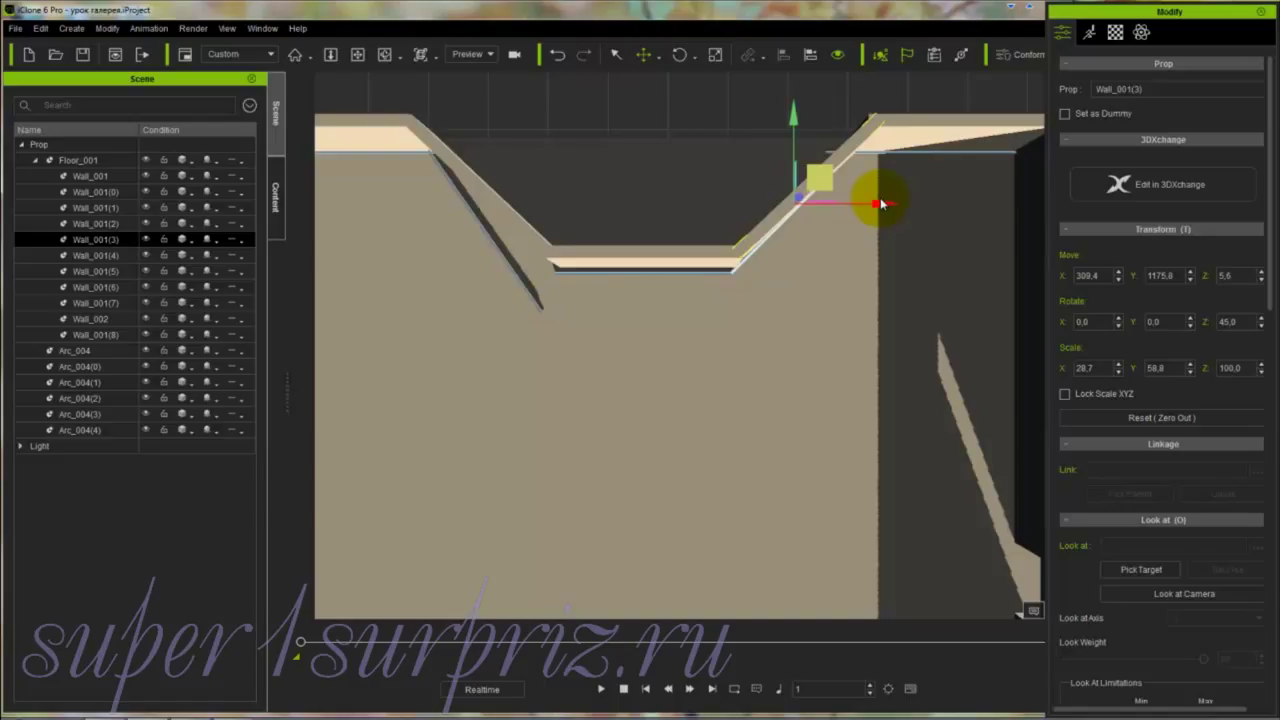
left_click_drag(880, 204, 882, 204)
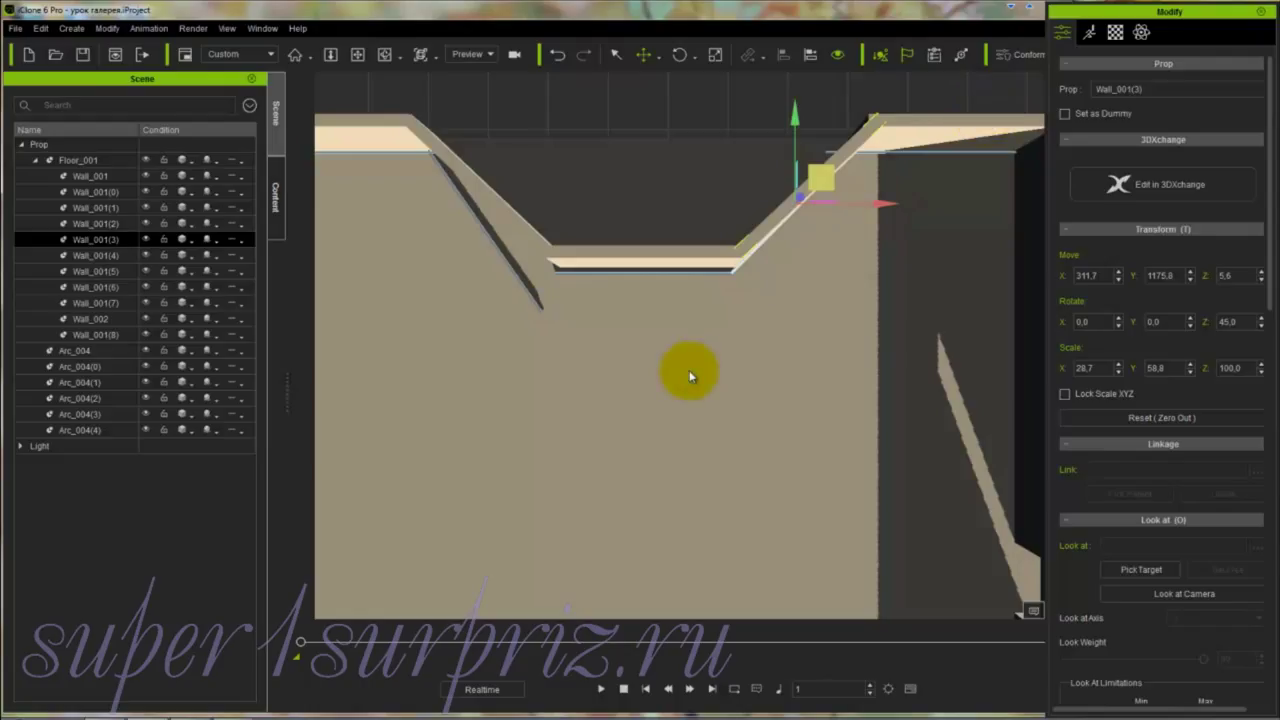
Step: Select the walls in the scene one after another to identify the back wall segment adjoining slanted wall Wall_001(3)
right_click_drag(837, 391, 708, 429)
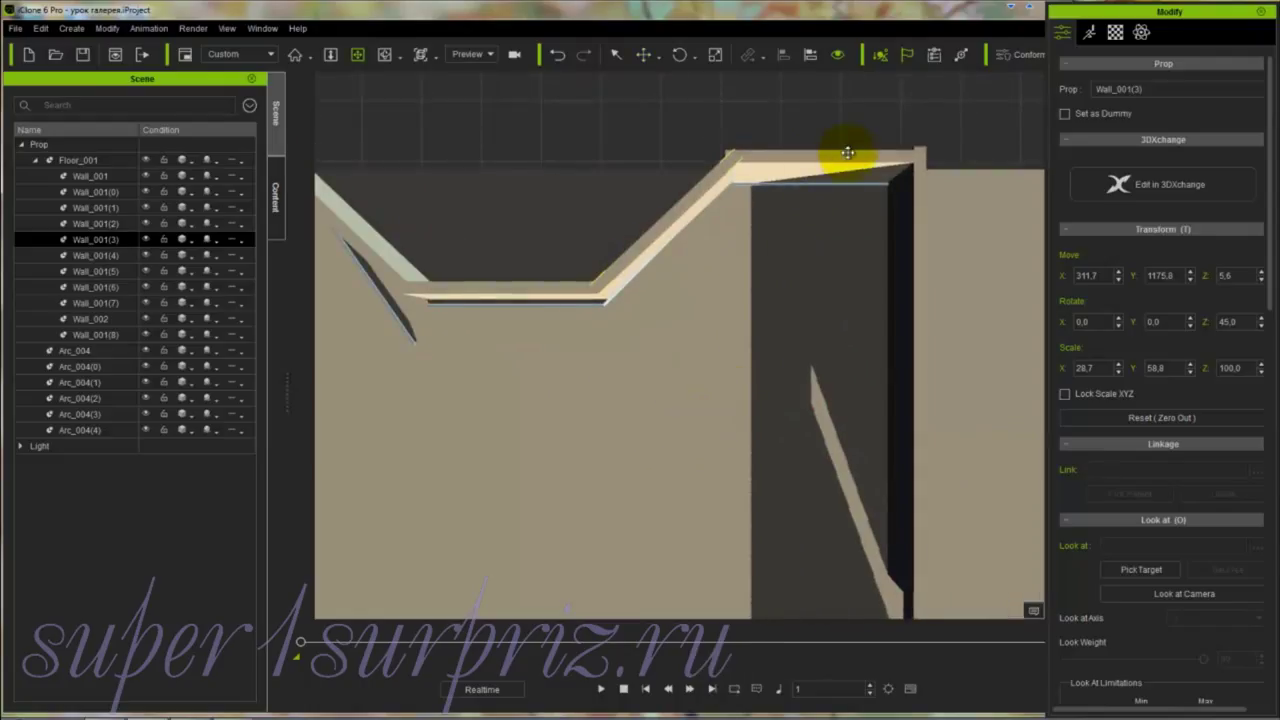
left_click(83, 213, "ctrl")
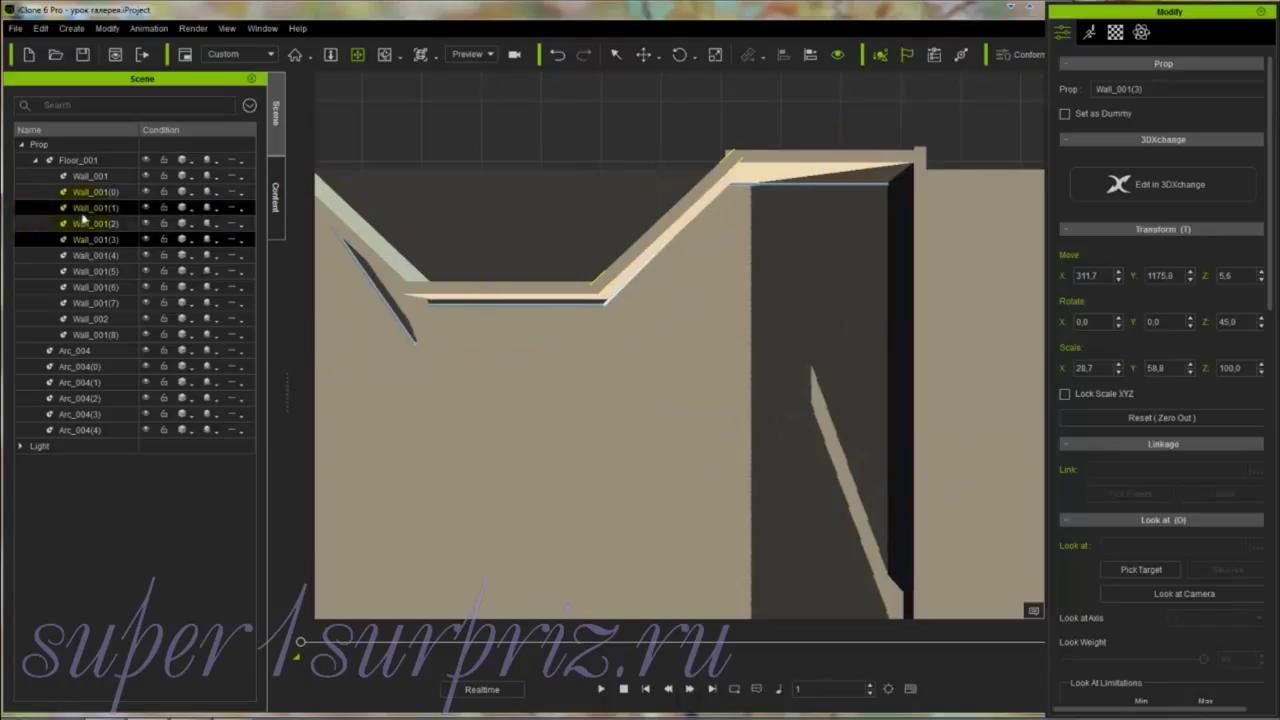
left_click(83, 223)
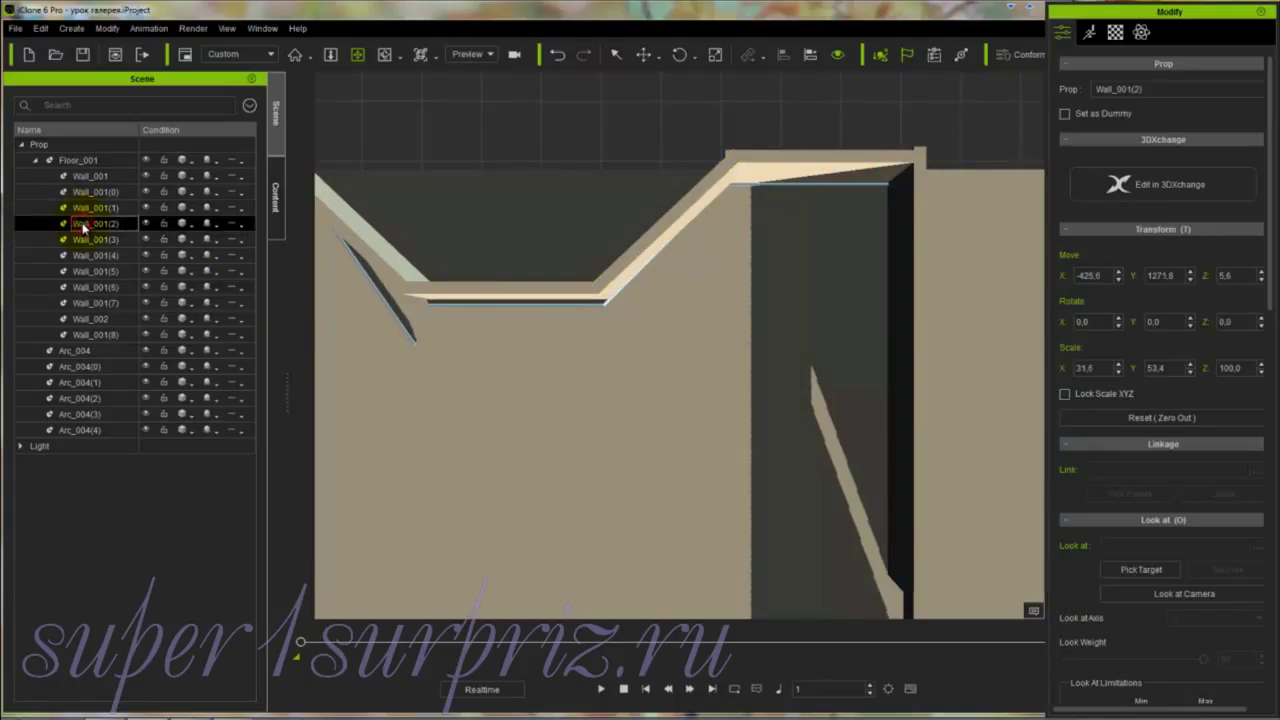
left_click(83, 208)
left_click(83, 192)
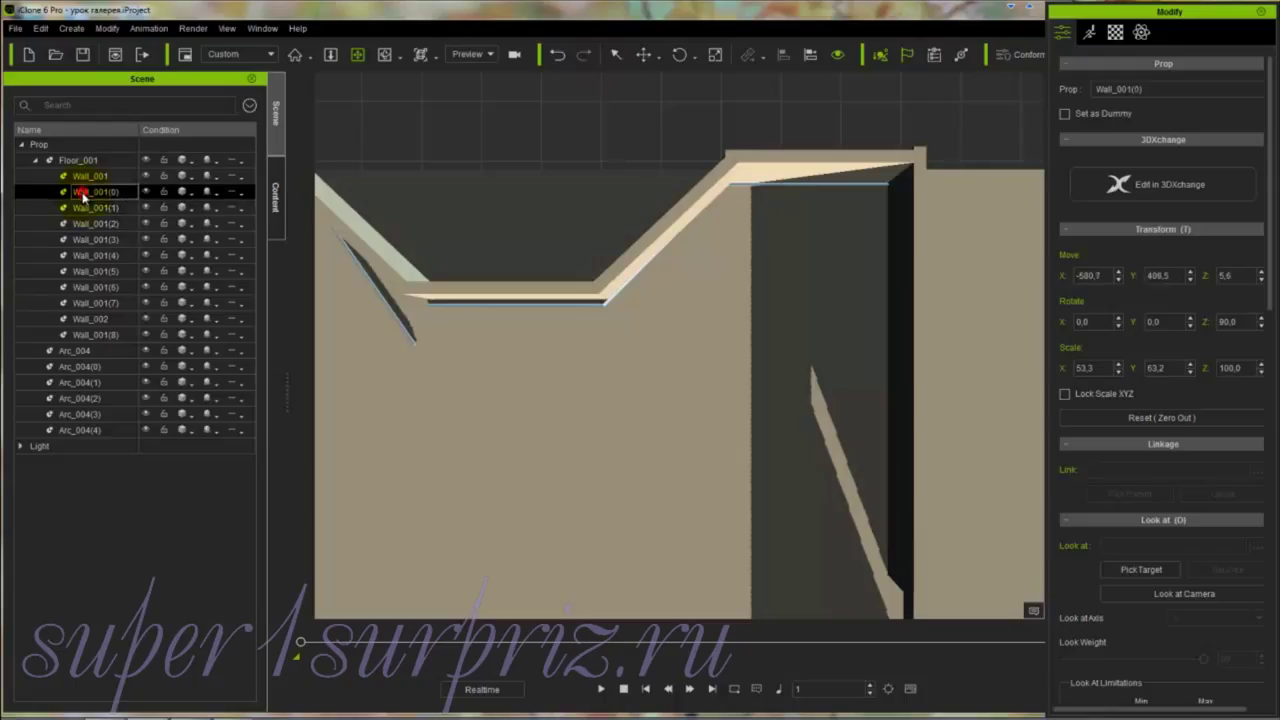
left_click(83, 176)
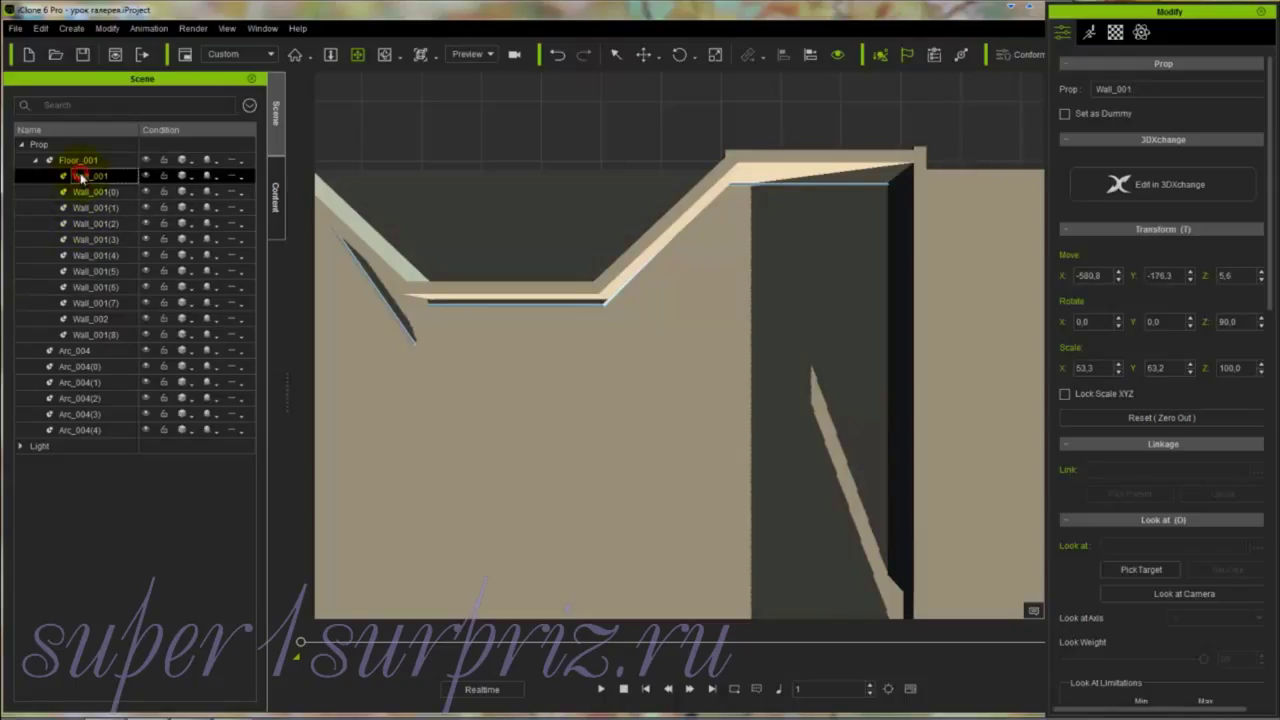
left_click(84, 271)
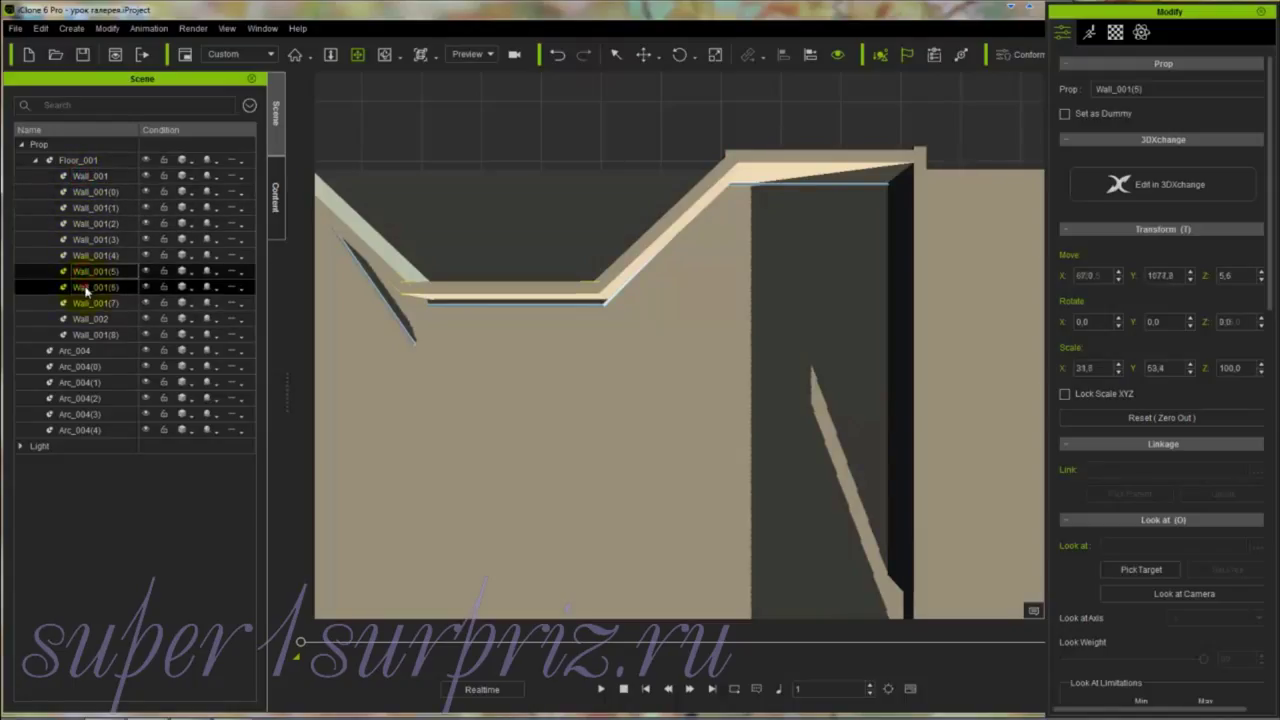
left_click(86, 303)
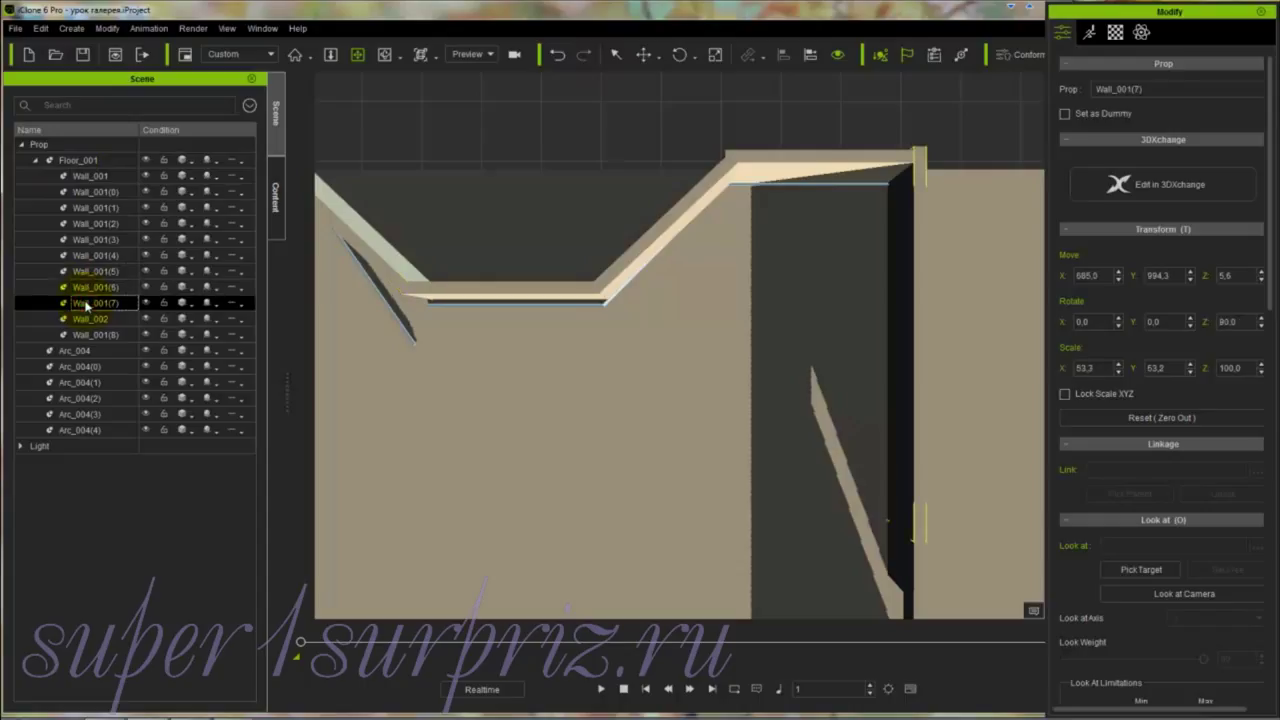
left_click(88, 318)
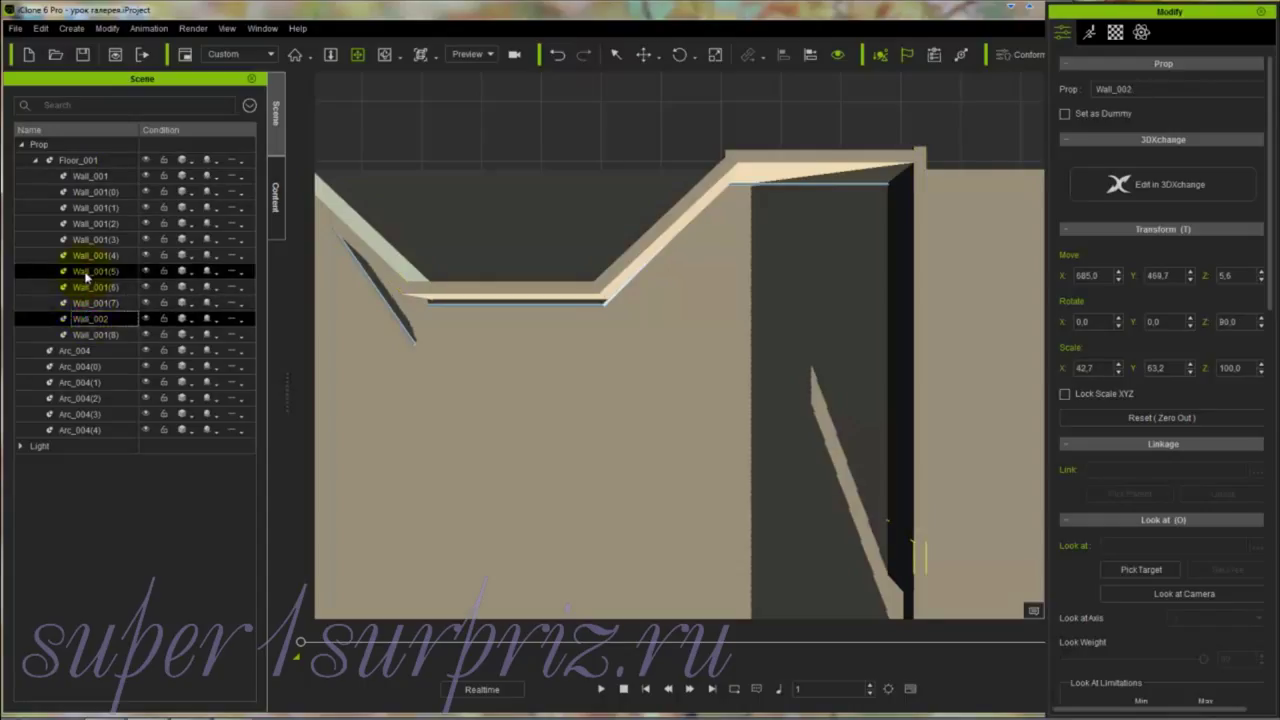
left_click(86, 271)
Step: Move the straight back wall Wall_001(4) slightly to about X 550.5, Y 1275.1 so it meets the neighbouring walls
left_click(86, 255)
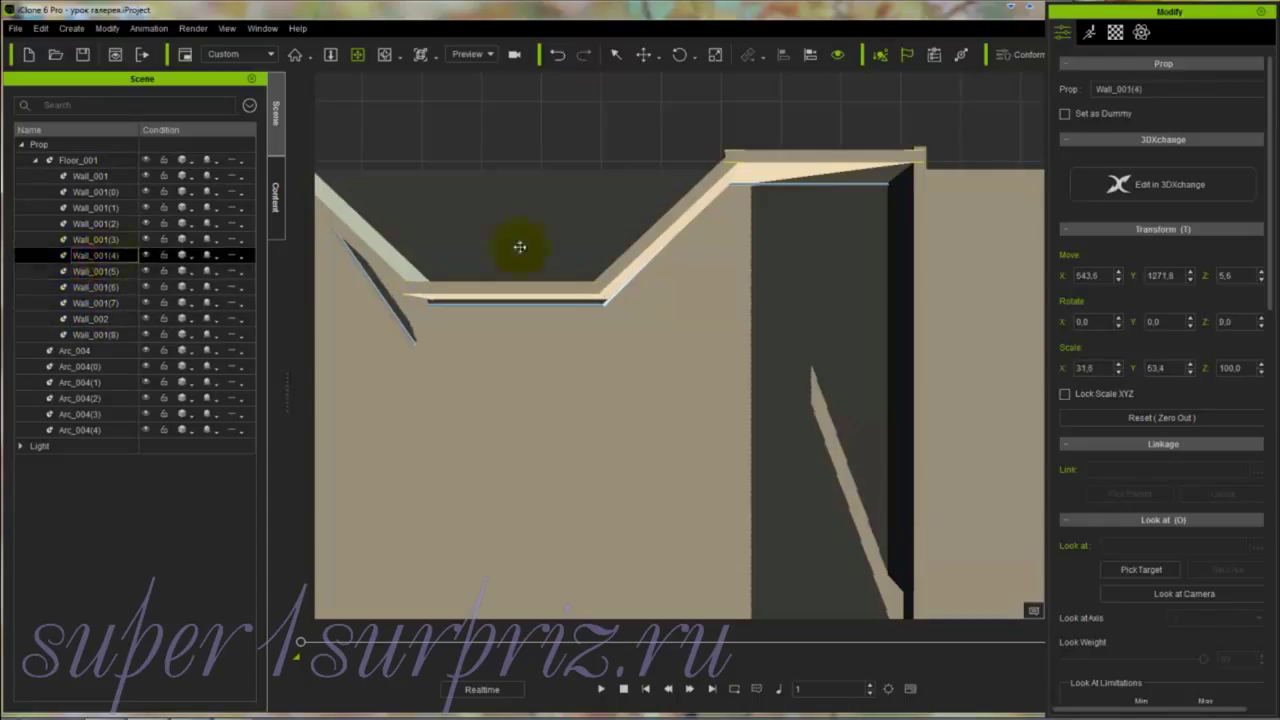
key("w")
left_click(892, 161)
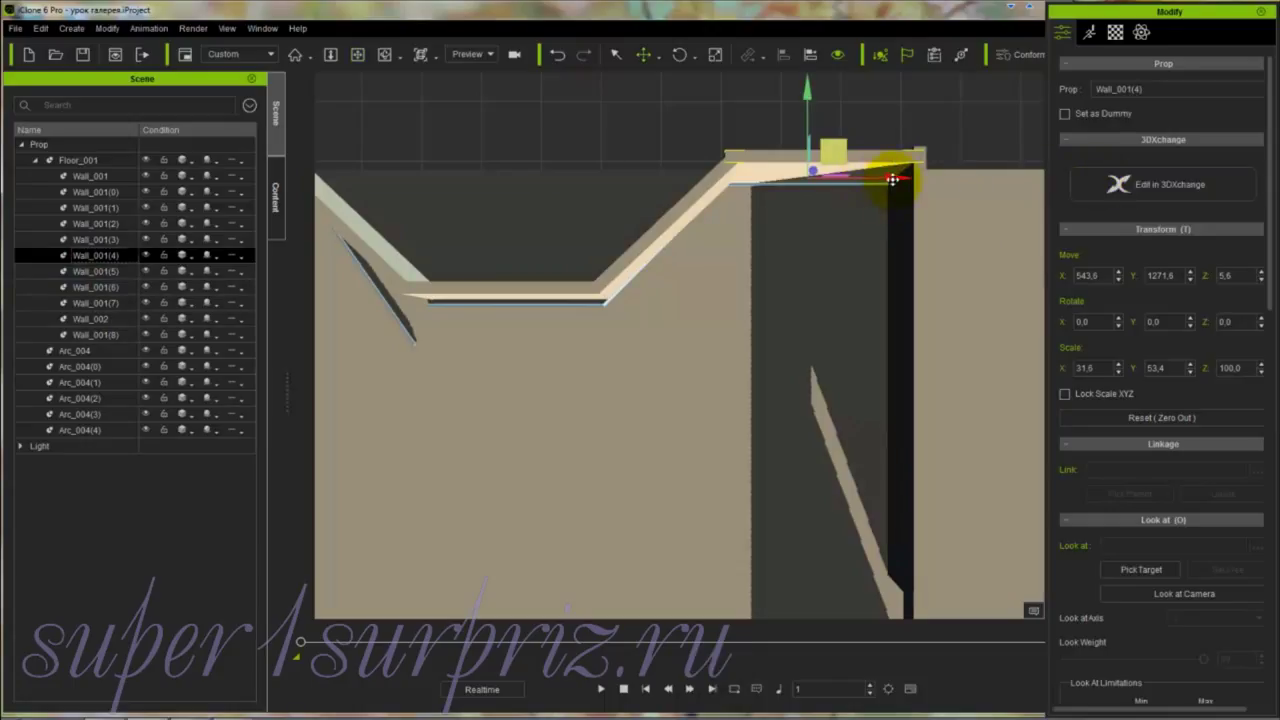
left_click_drag(892, 179, 897, 179)
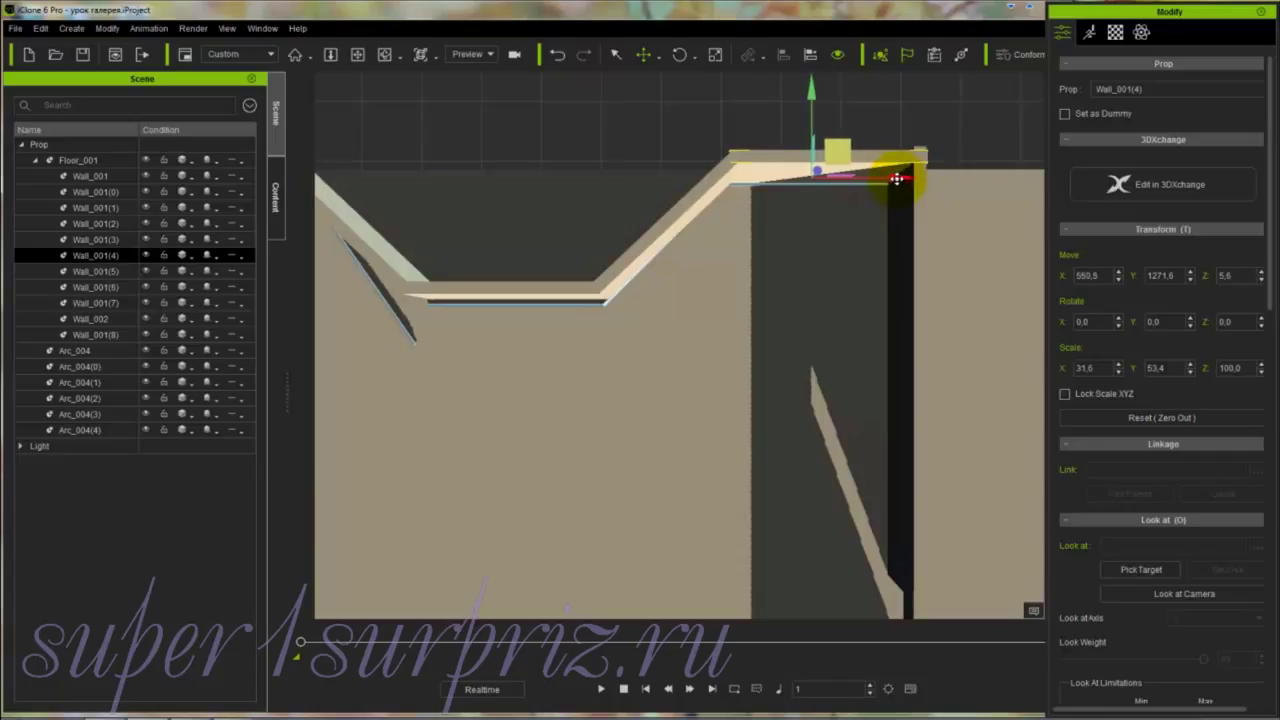
left_click_drag(812, 93, 813, 91)
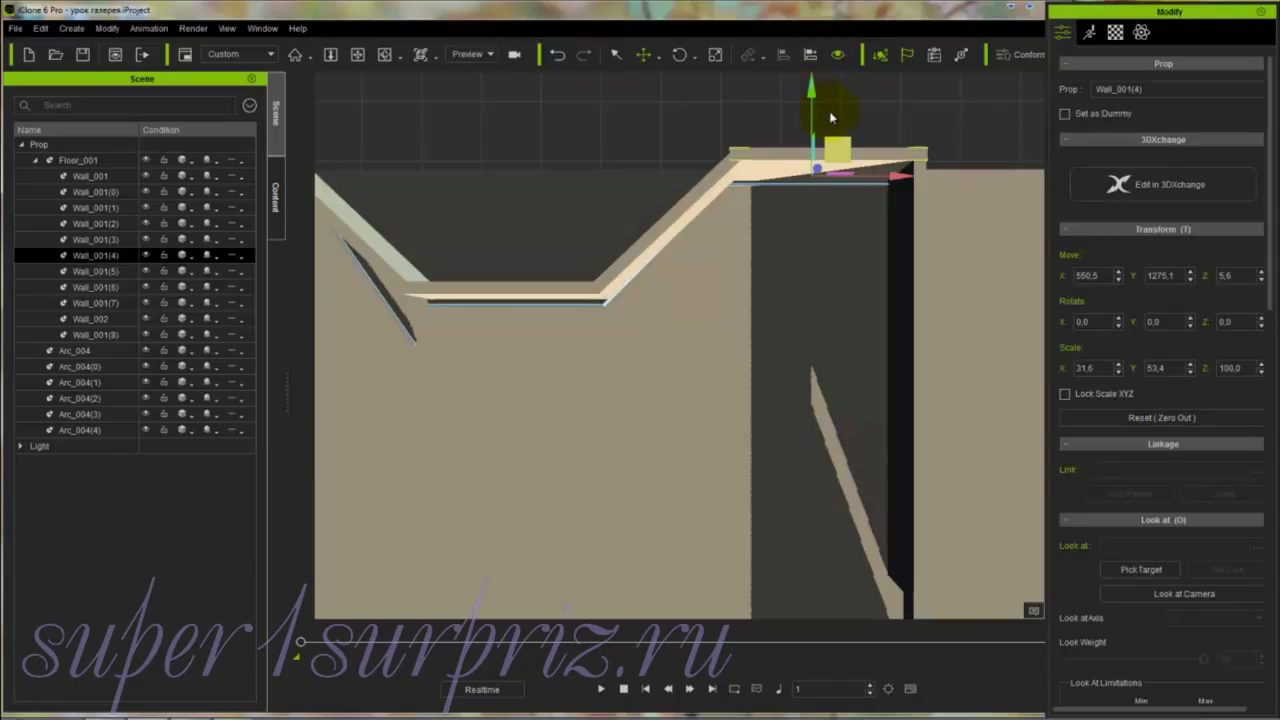
Step: Select Floor_001, frame the whole room and examine how the walls and baseboards fit together around the recess
left_click_drag(68, 162, 68, 165)
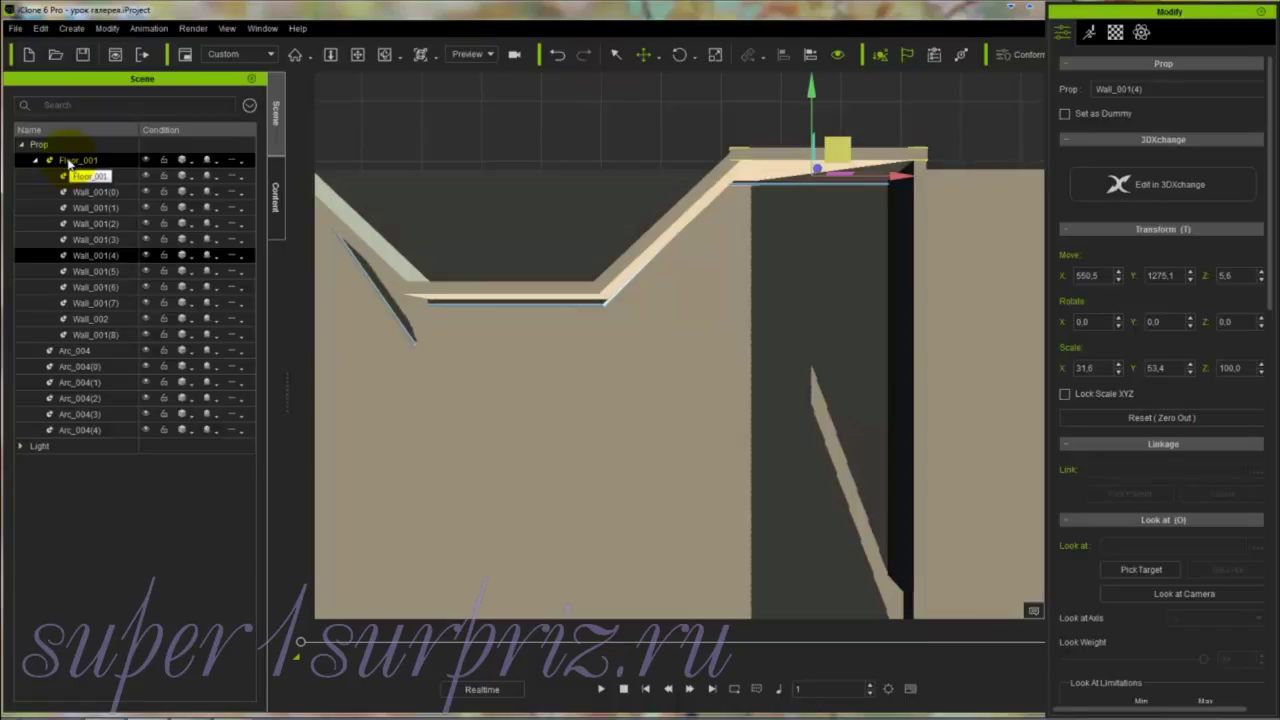
left_click_drag(68, 165, 110, 185)
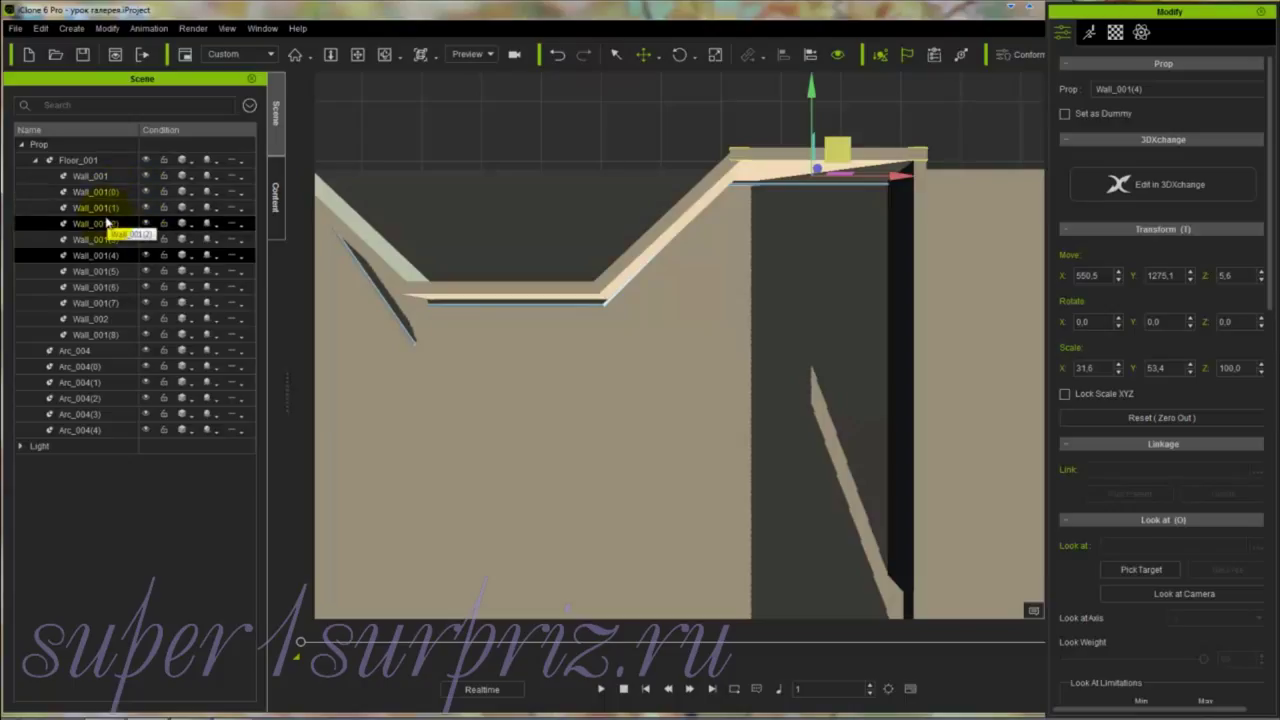
left_click(417, 117)
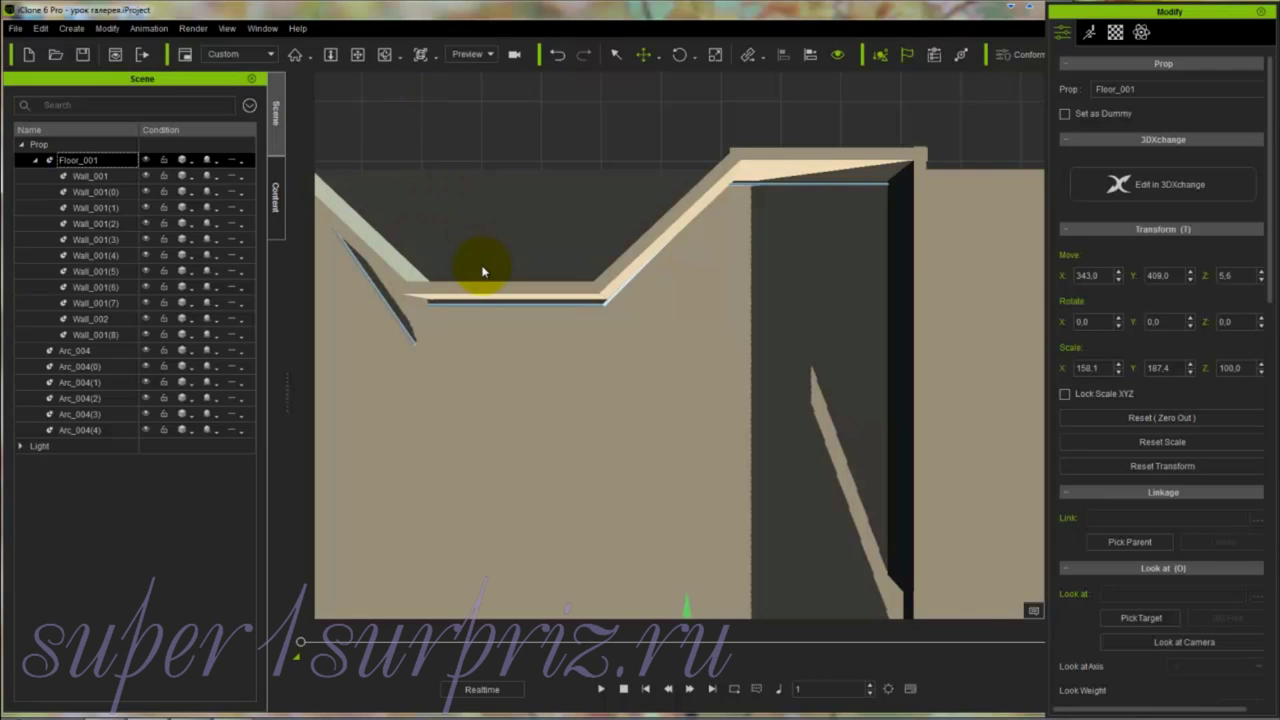
key("x")
left_click_drag(624, 414, 928, 398)
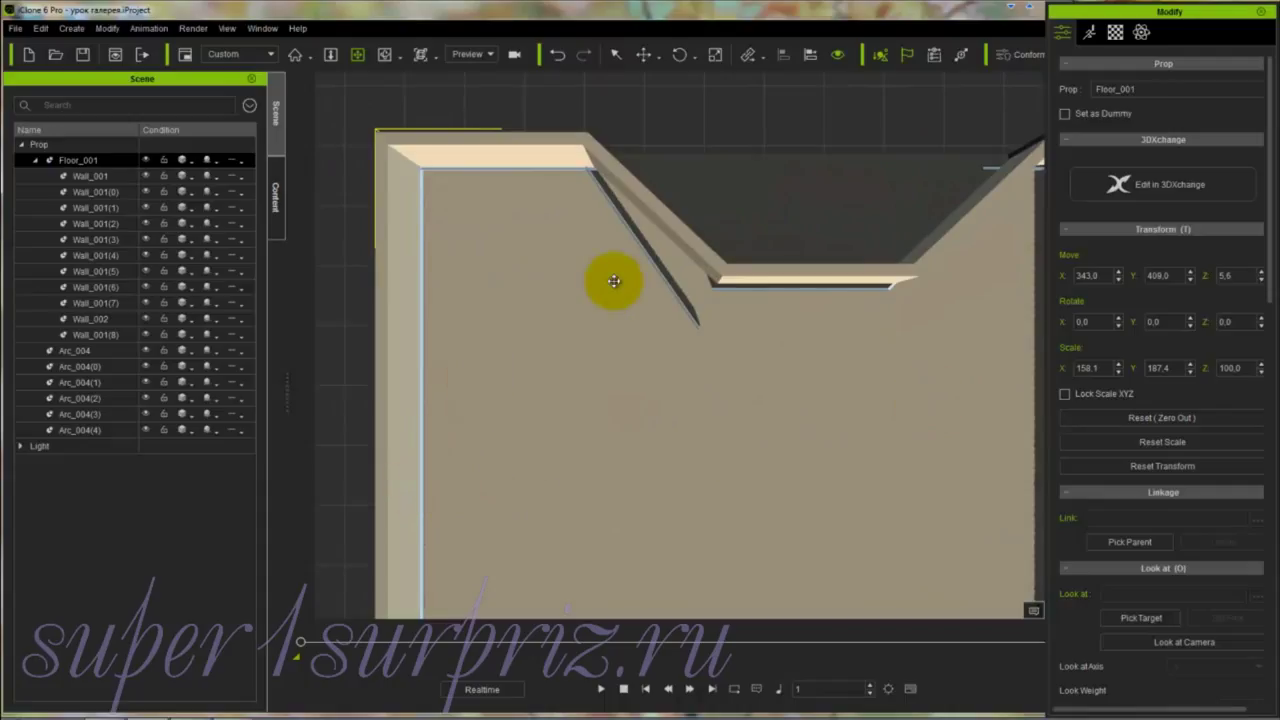
left_click(435, 58)
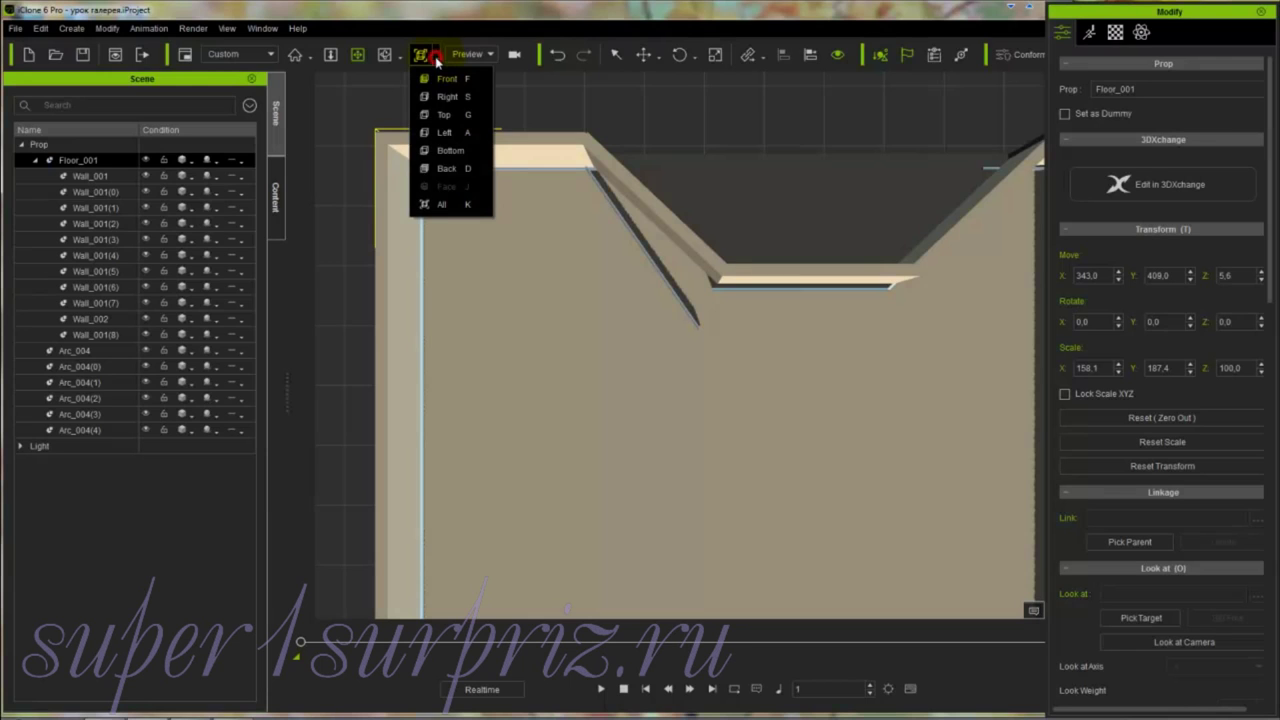
left_click(441, 204)
key("z")
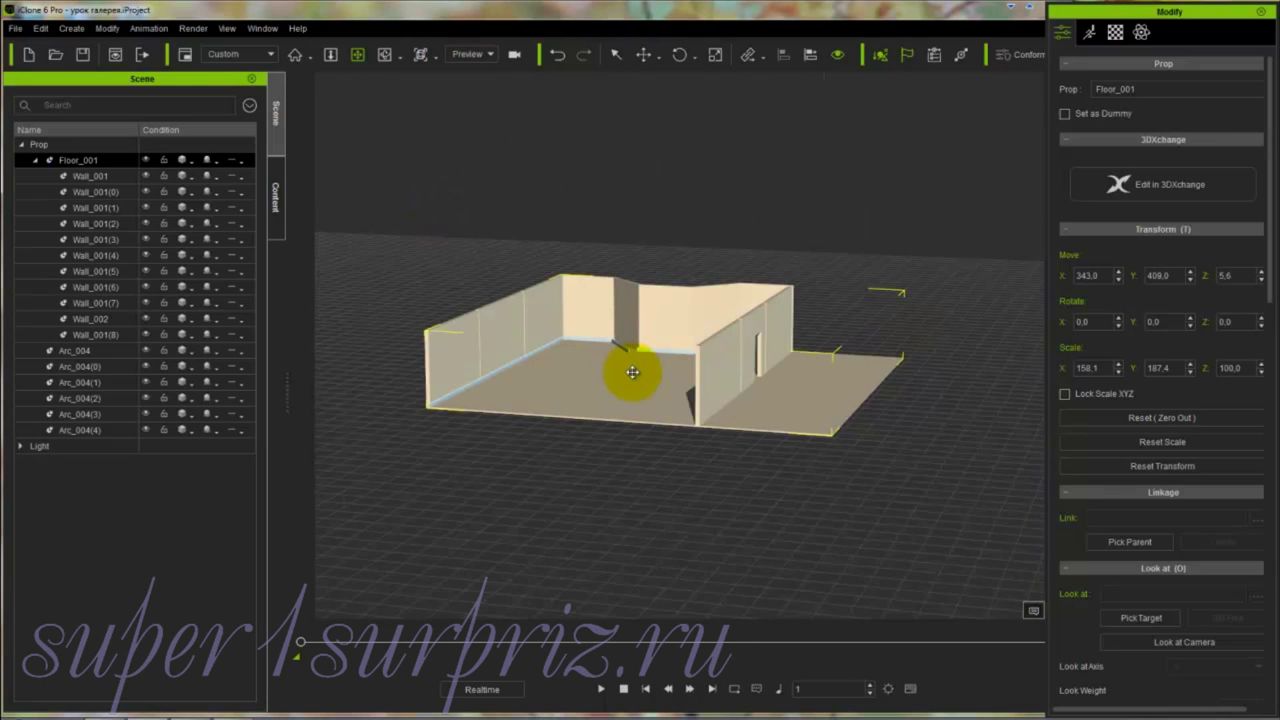
left_click_drag(618, 396, 640, 167)
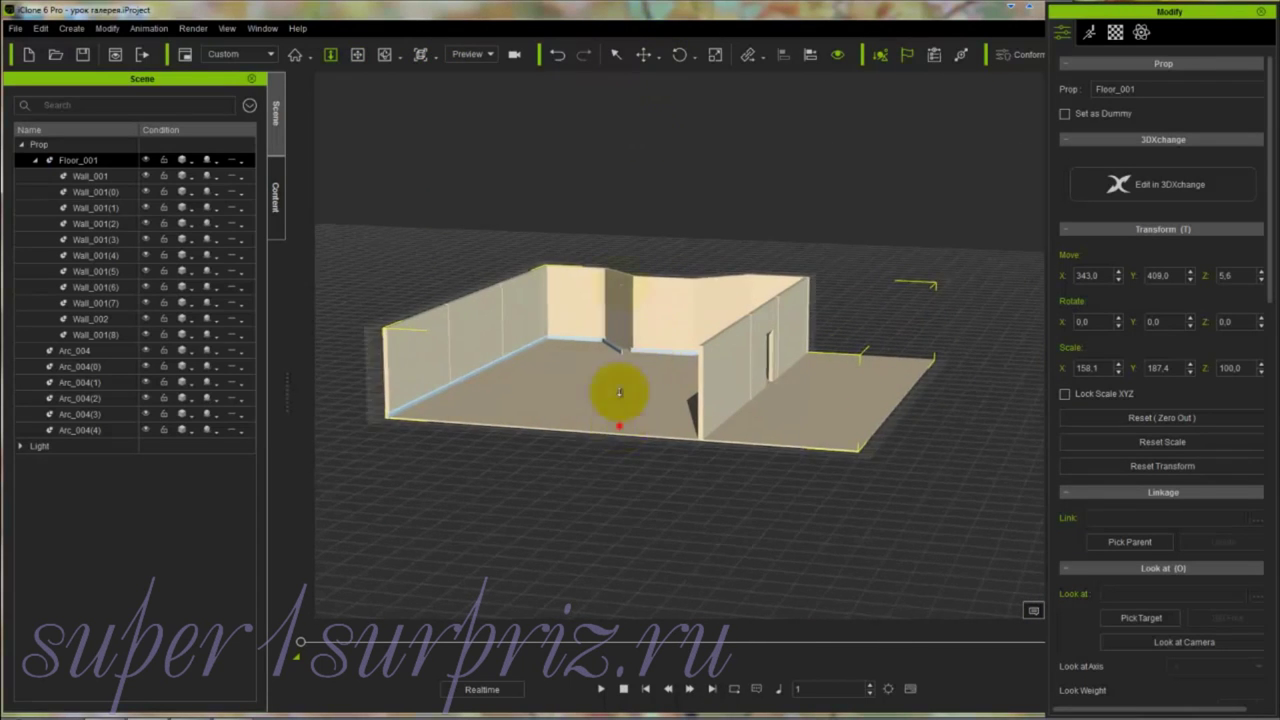
left_click_drag(617, 386, 594, 286)
scroll(554, 442, "up", 2)
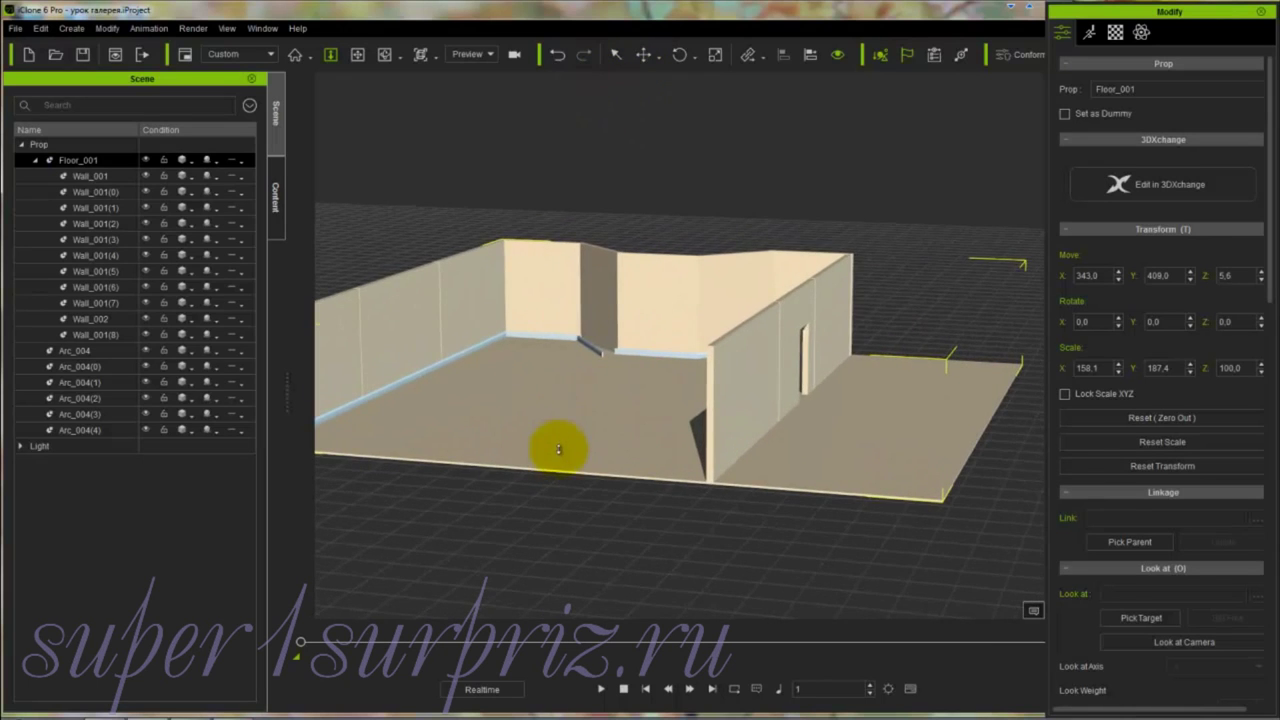
scroll(560, 443, "up", 3)
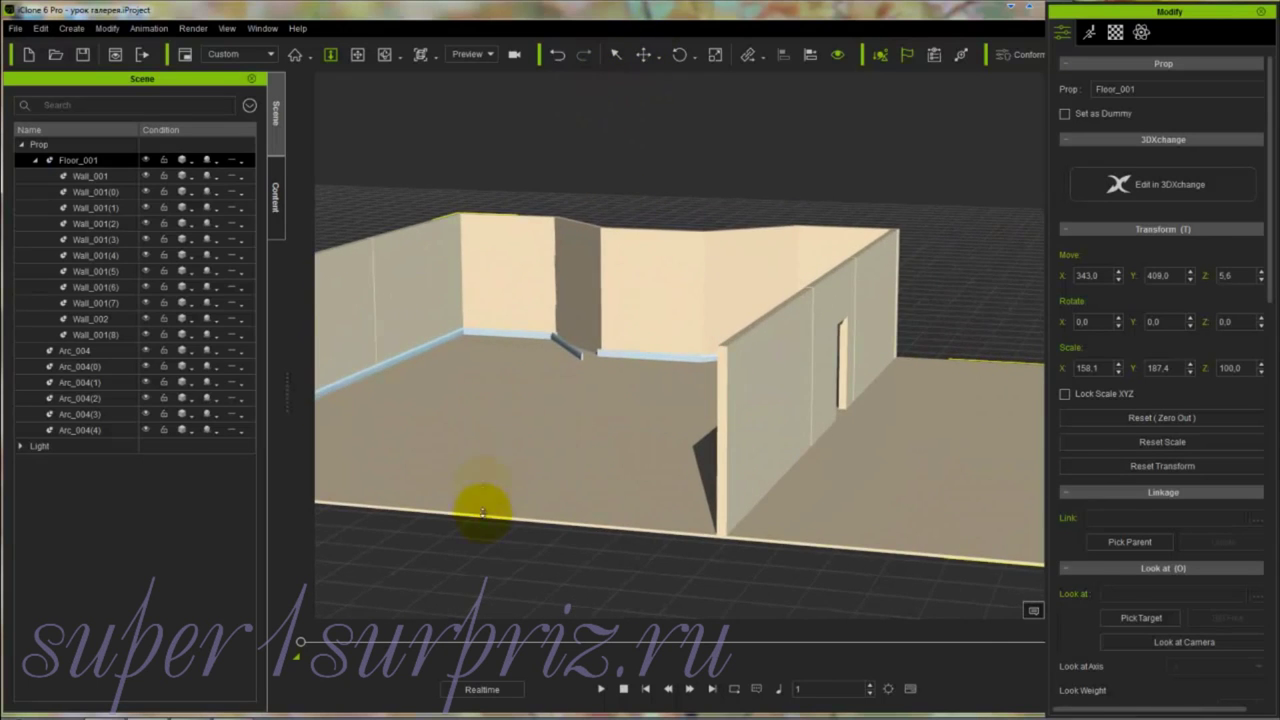
scroll(489, 466, "up", 2)
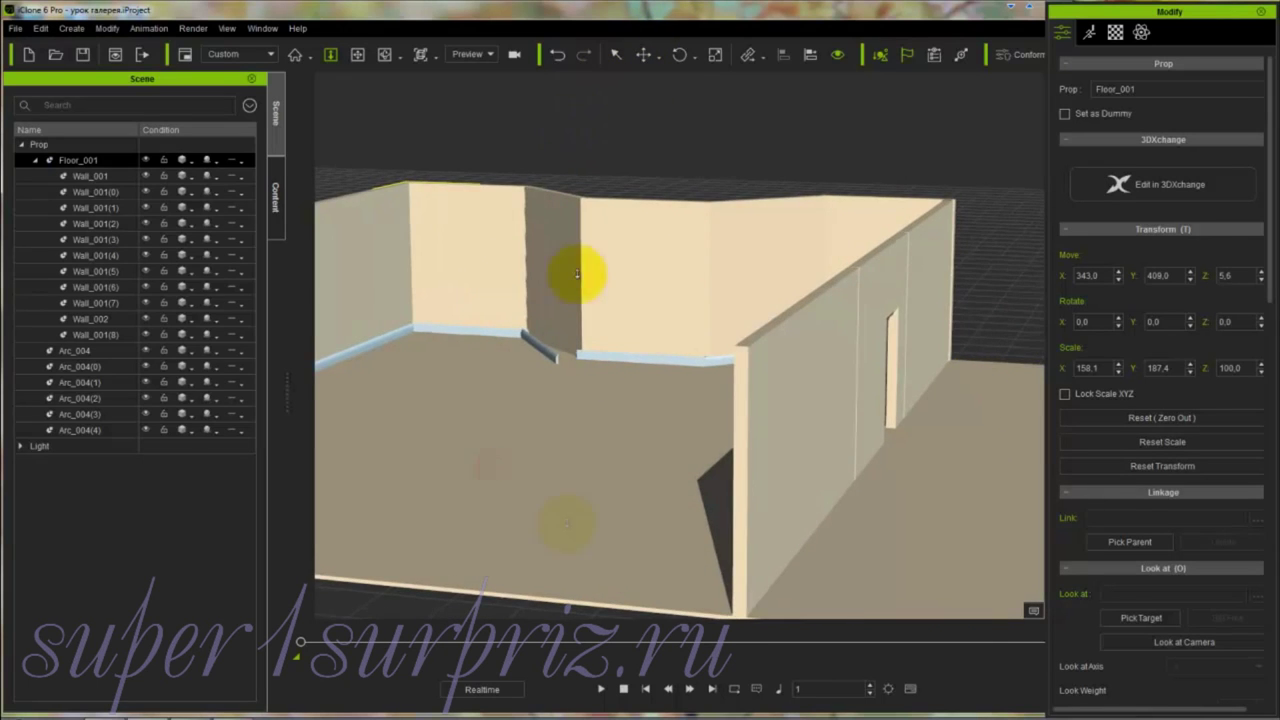
Step: Set the Z rotation of the back-wall baseboard Arc_004(0) beside the recess to 270
key("x")
scroll(534, 494, "up", 3)
left_click_drag(647, 503, 771, 121)
key("z")
left_click_drag(728, 534, 720, 286)
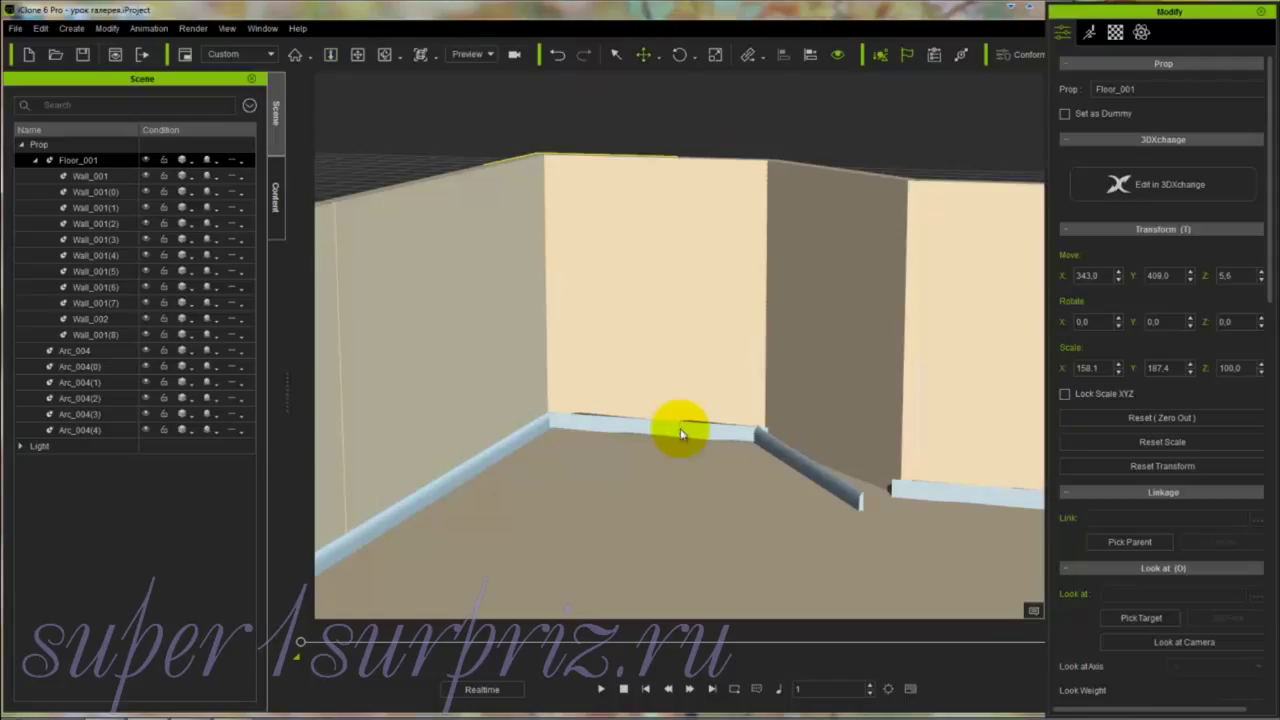
left_click(680, 428)
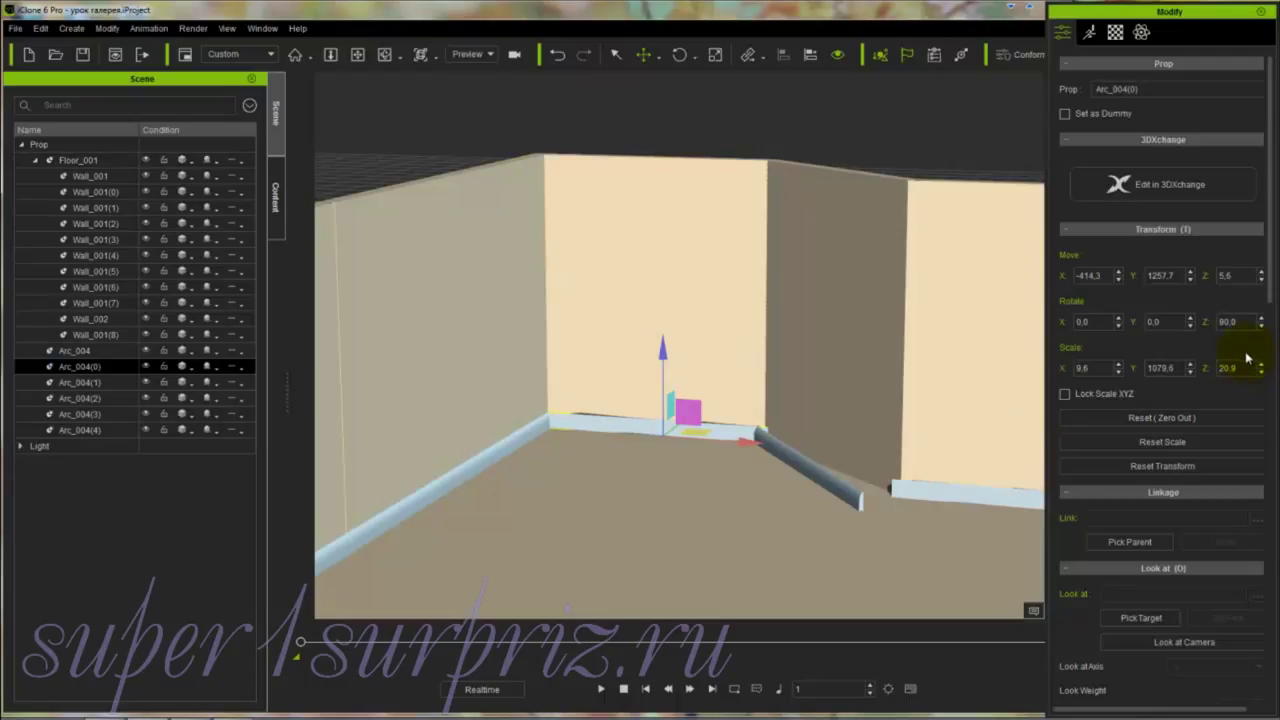
double_click(1238, 321)
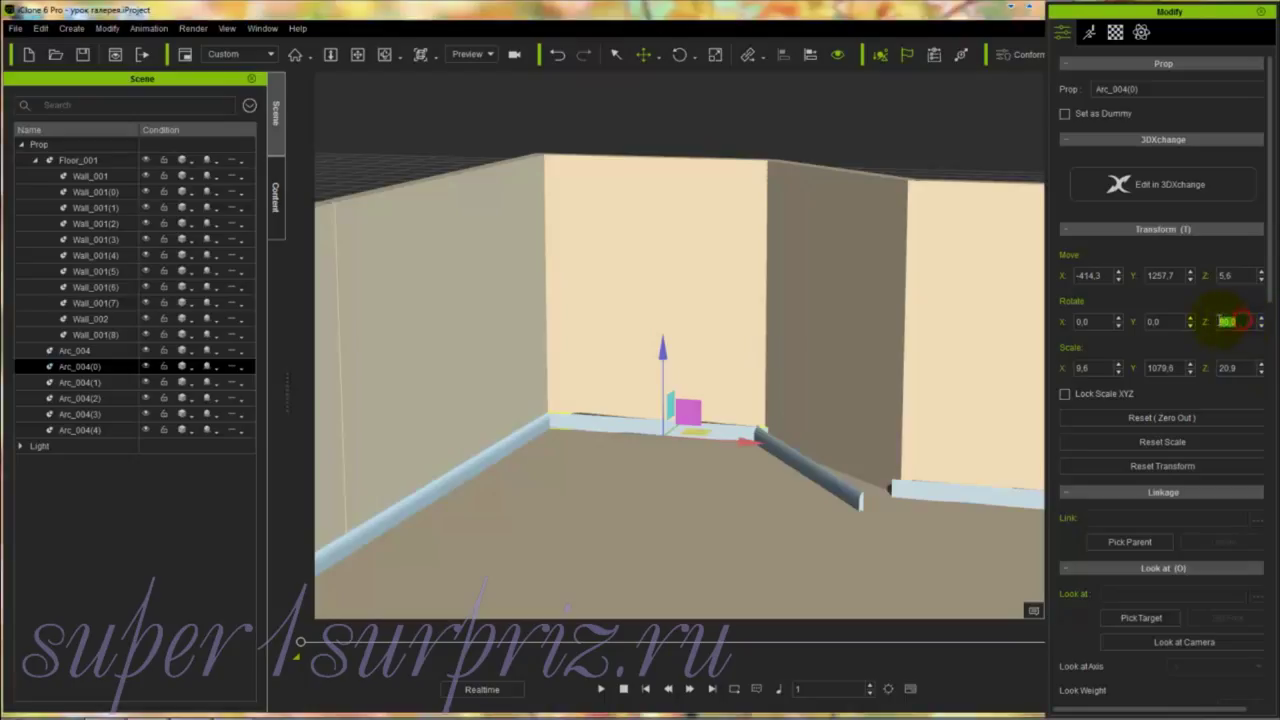
type("270")
key("Return")
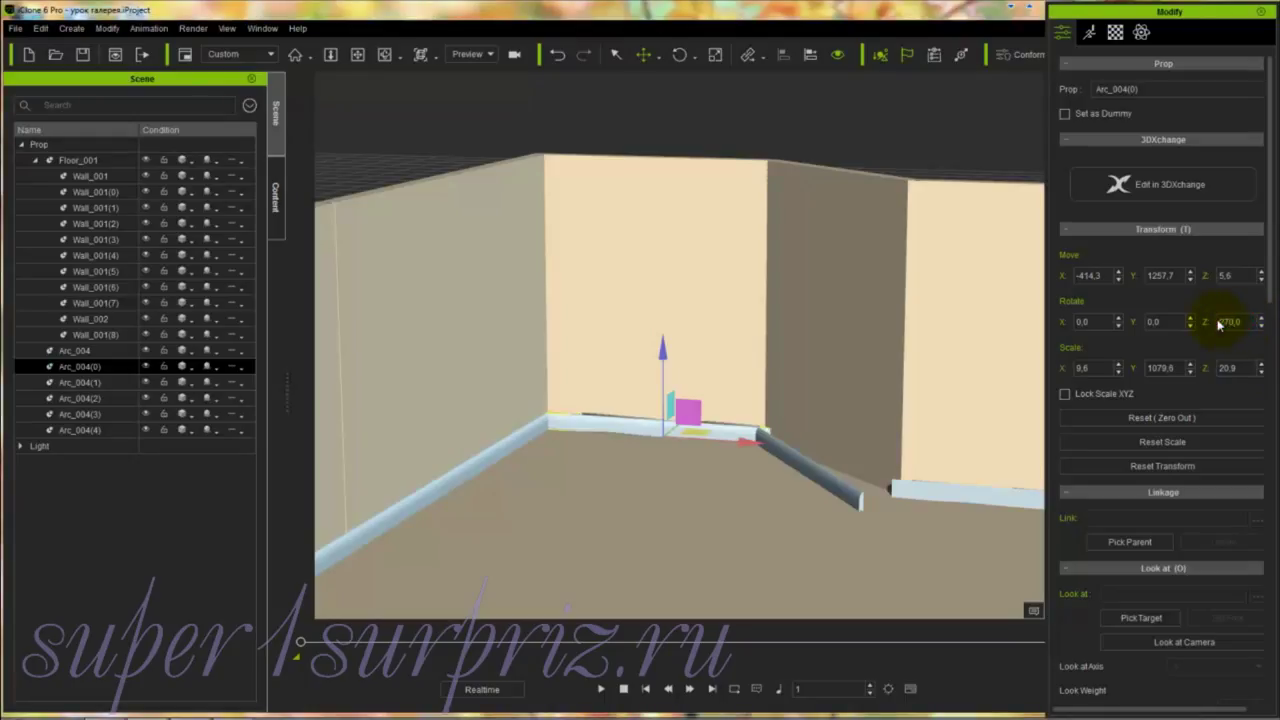
Step: Move the baseboard Arc_004(0) out from the back wall to about Y 1253.8
left_click(709, 434)
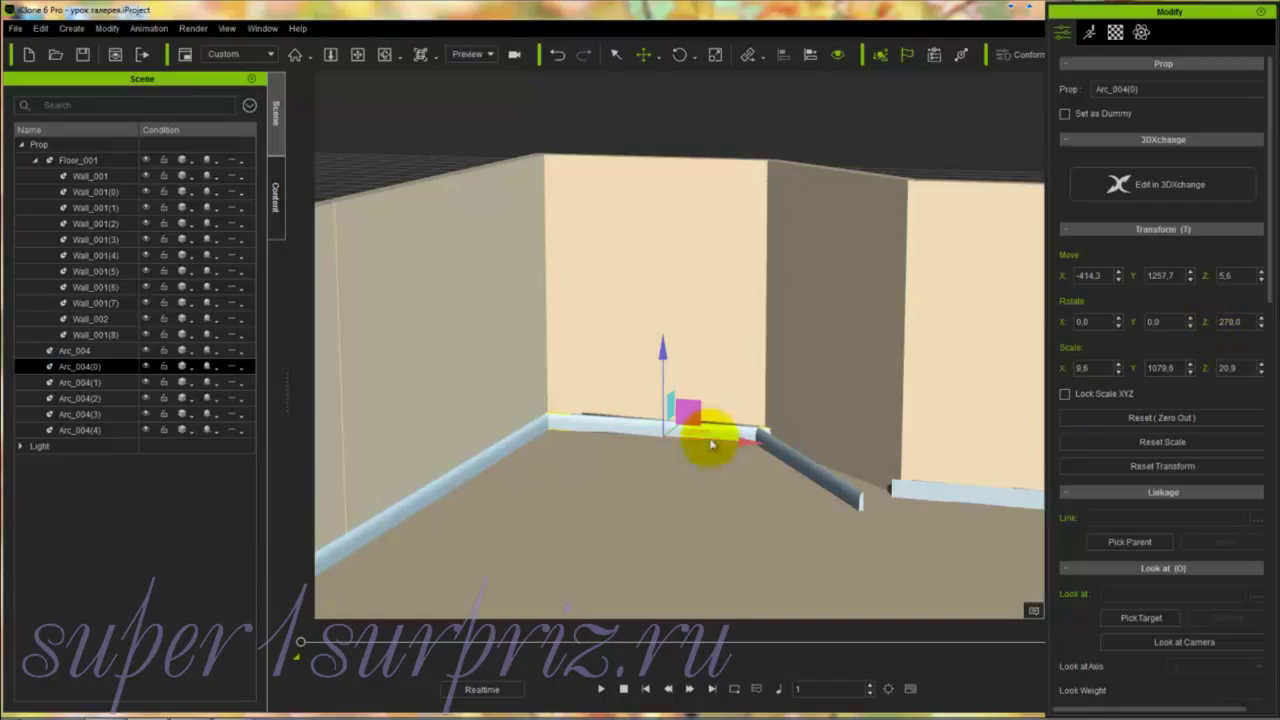
left_click(674, 425)
left_click_drag(674, 426, 677, 430)
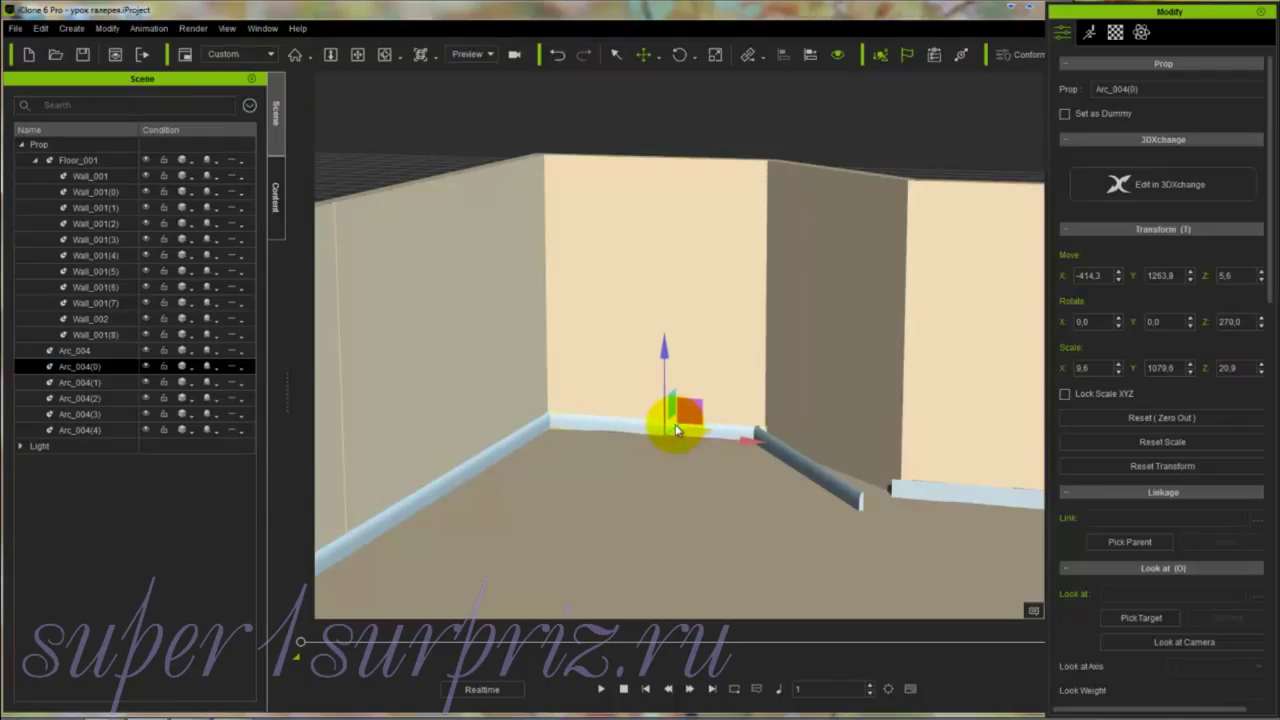
Step: Move the slanted-wall baseboard Arc_004(4) to about X -191.3, Y 1137.1 and rotate it to about Z 221.9
left_click(835, 487)
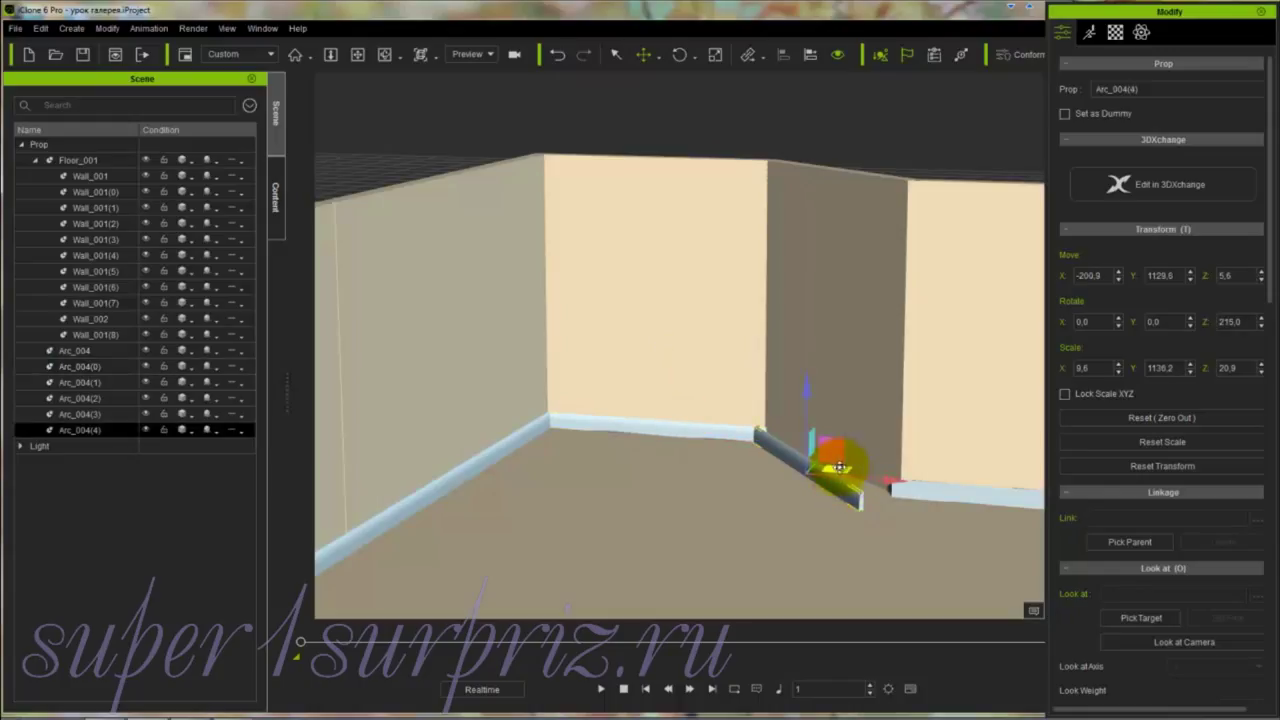
left_click_drag(814, 467, 893, 474)
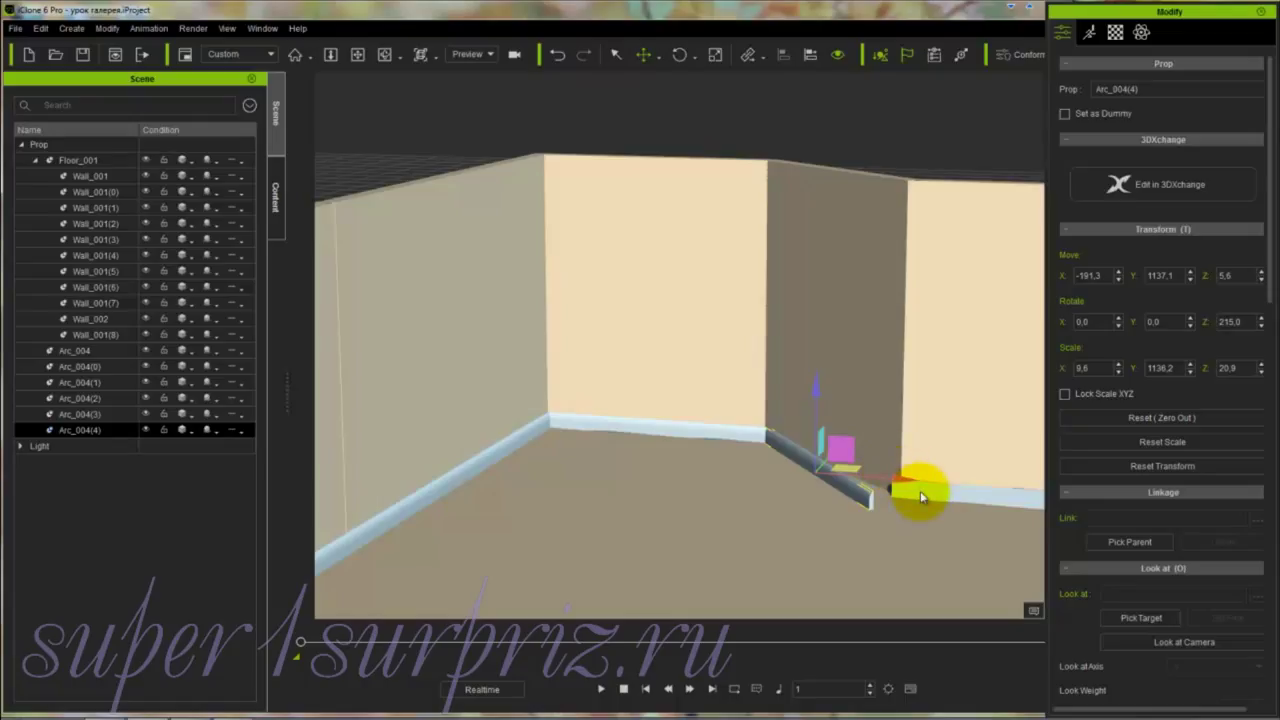
key("e")
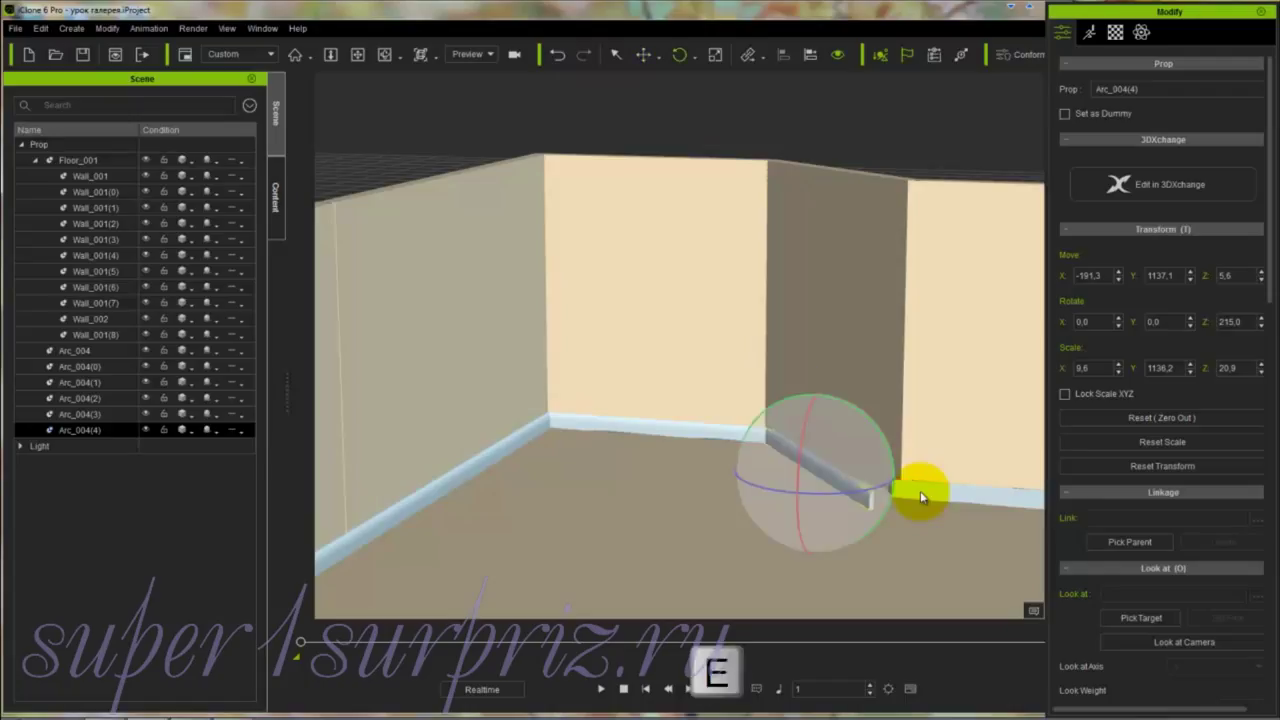
left_click_drag(848, 490, 770, 488)
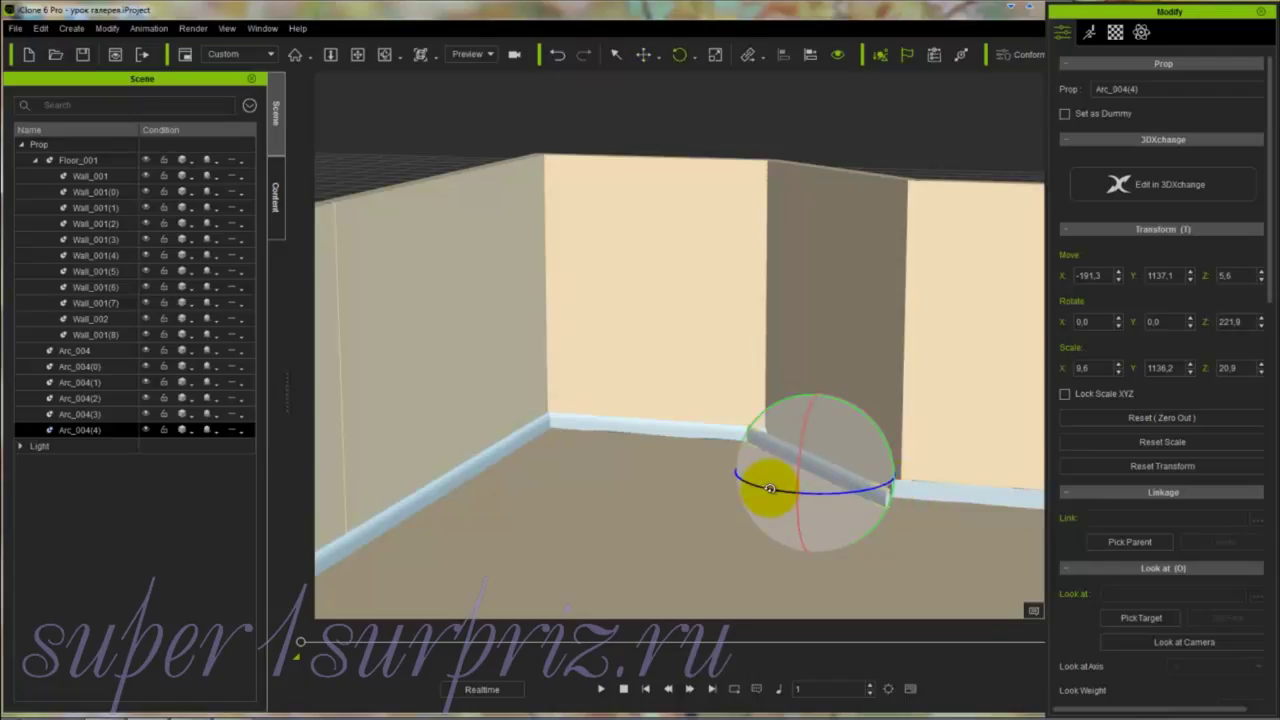
Step: Fit baseboard Arc_004(4) against the slanted recess wall at about X -193.8, Y 1172.9 with a Z rotation of about 224.9
key("w")
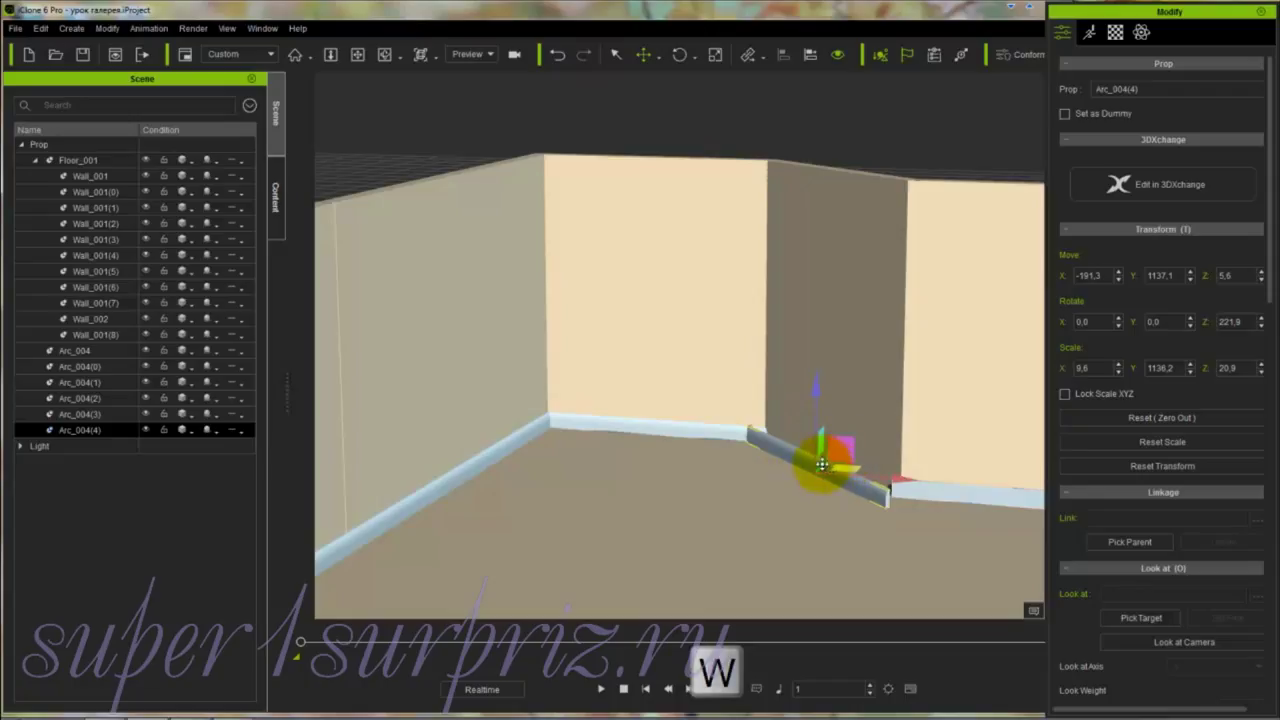
left_click_drag(821, 464, 901, 470)
key("e")
key("w")
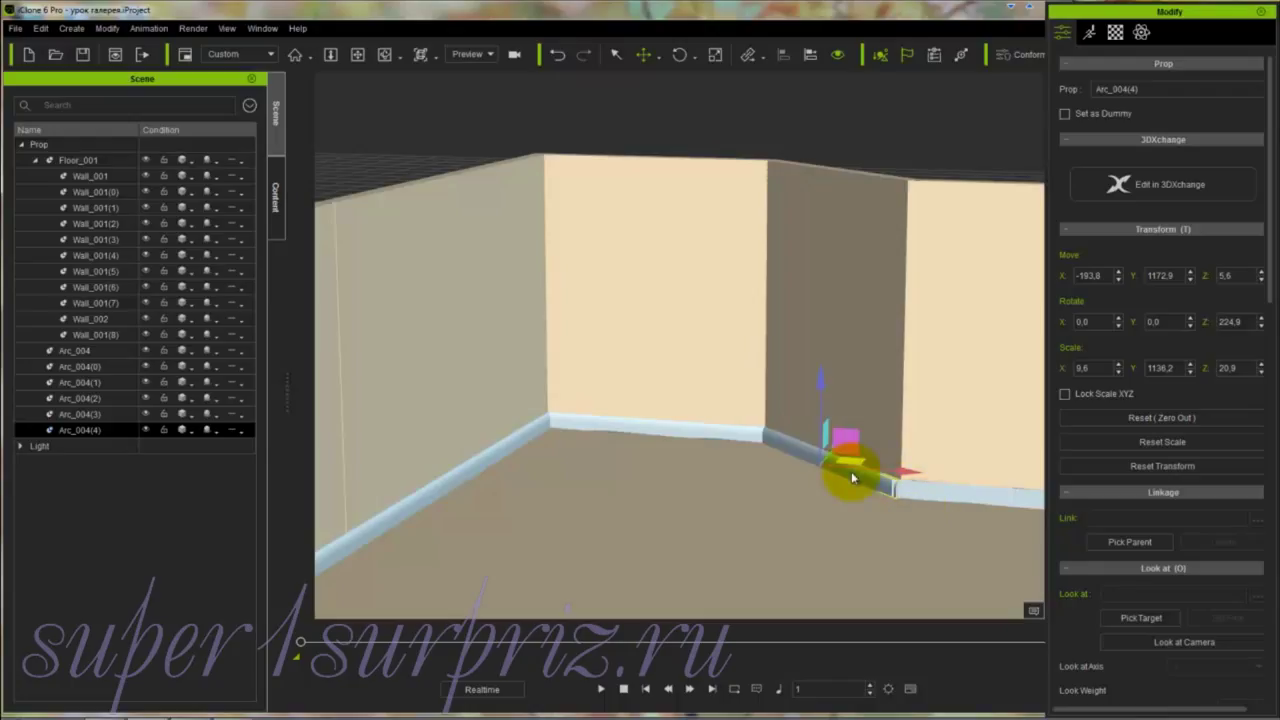
Step: Rotate the slanted-wall baseboard Arc_004(4) to about Z 226.2 and move it to about X -191.7, Y 1175.1
left_click(435, 55)
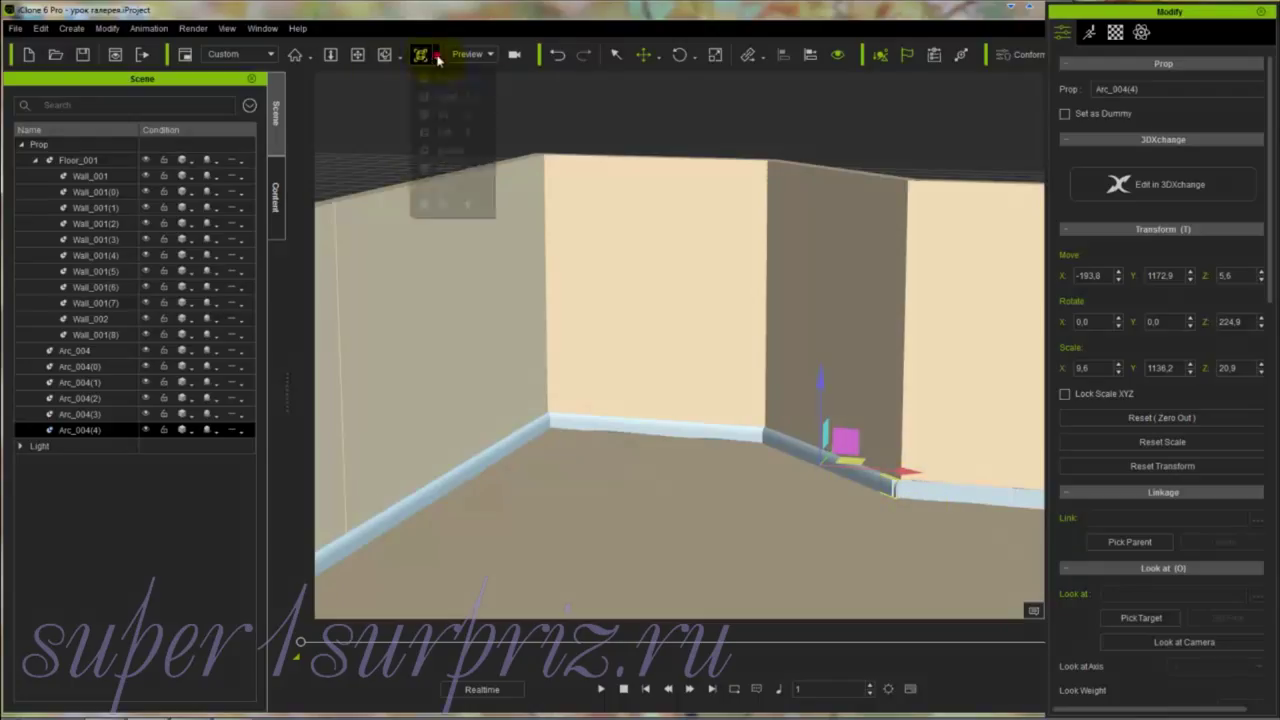
left_click(444, 114)
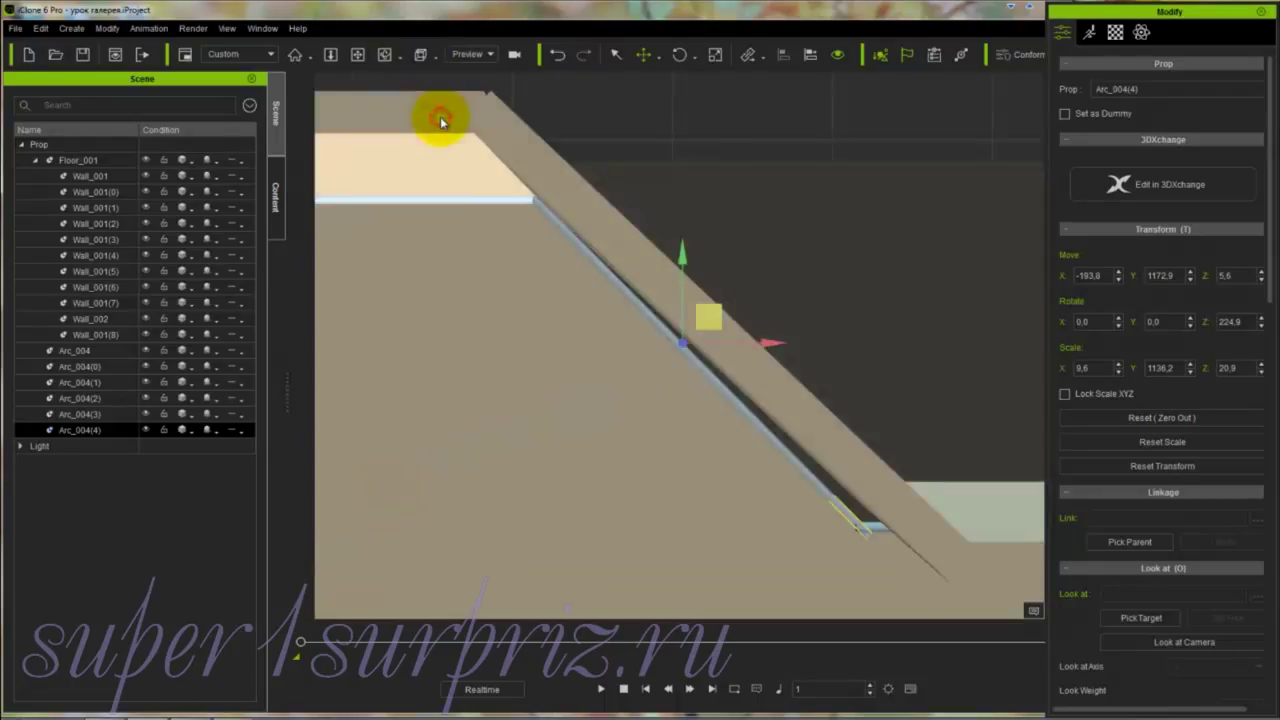
key("e")
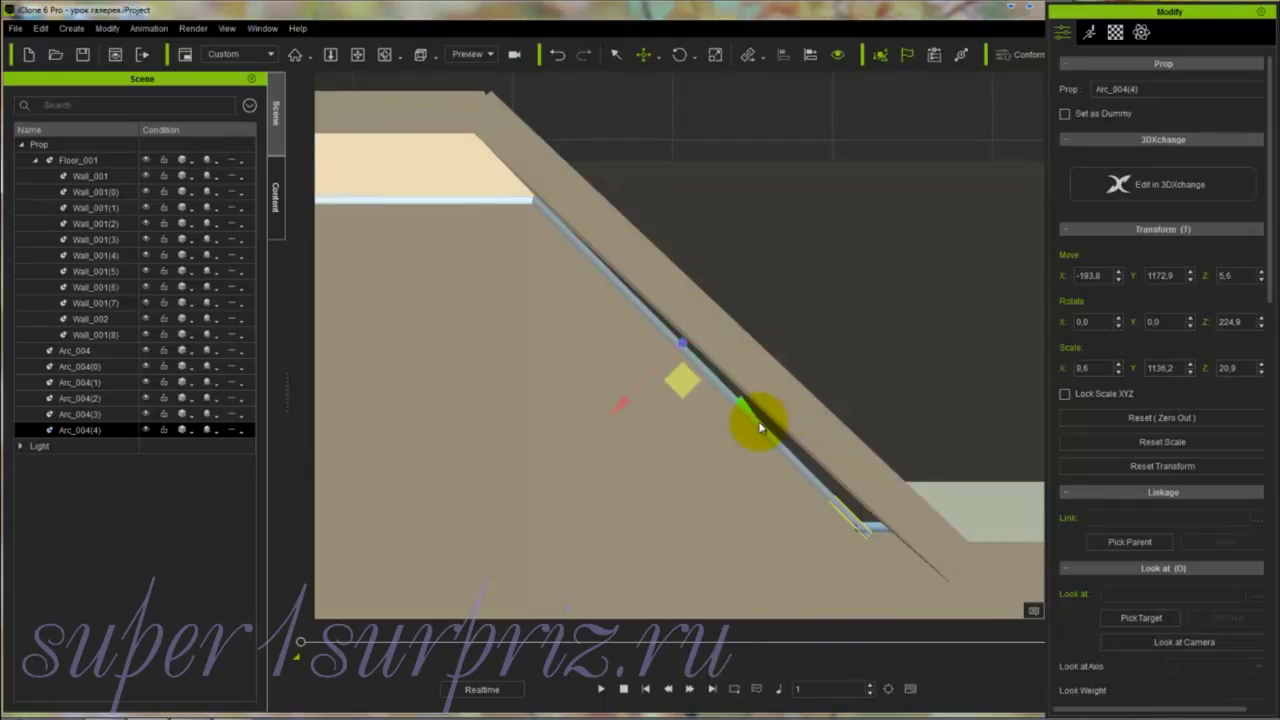
key("e")
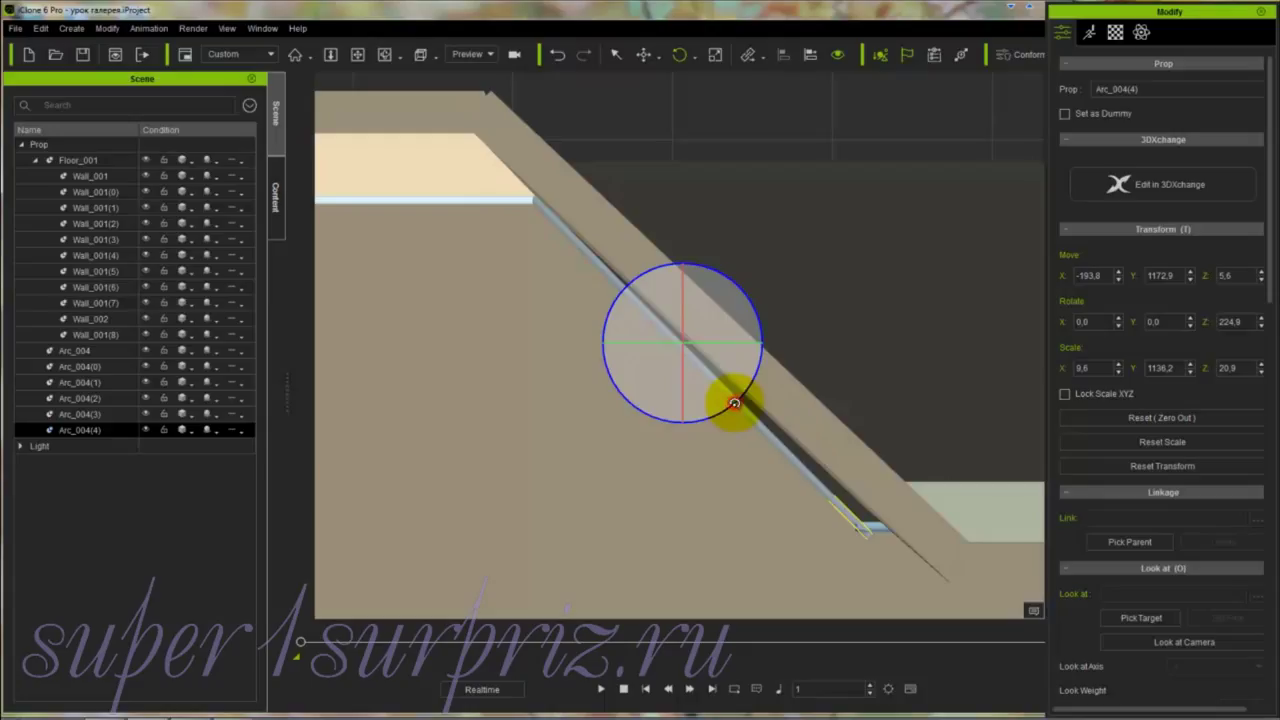
left_click_drag(734, 405, 734, 401)
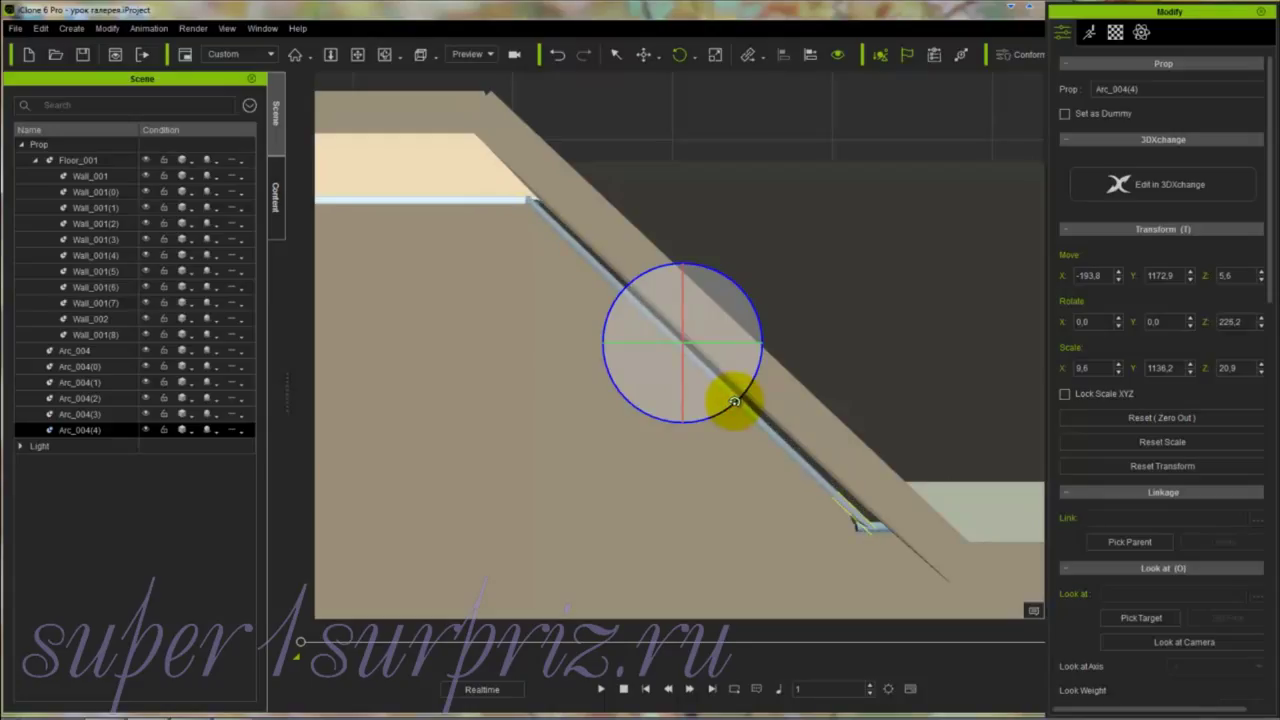
key("w")
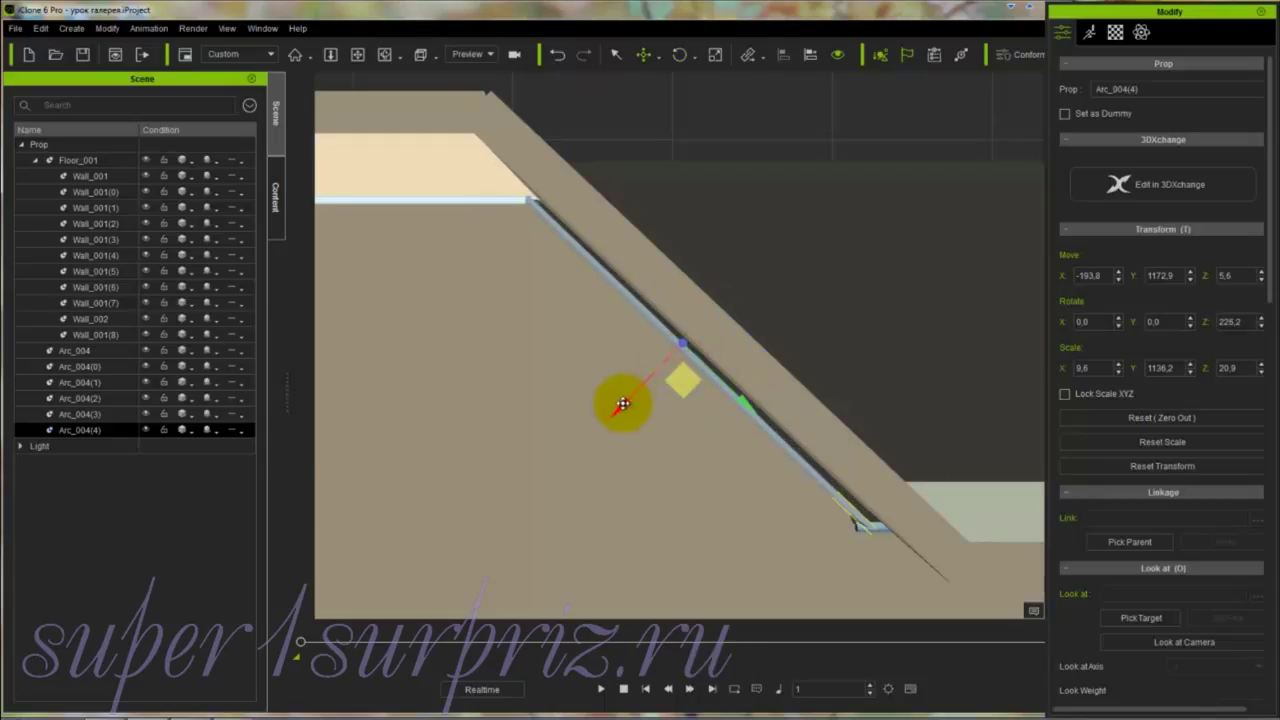
left_click_drag(622, 403, 627, 401)
Step: Set the Z rotation of the slanted-wall baseboard Arc_004(4) to 226
key("e")
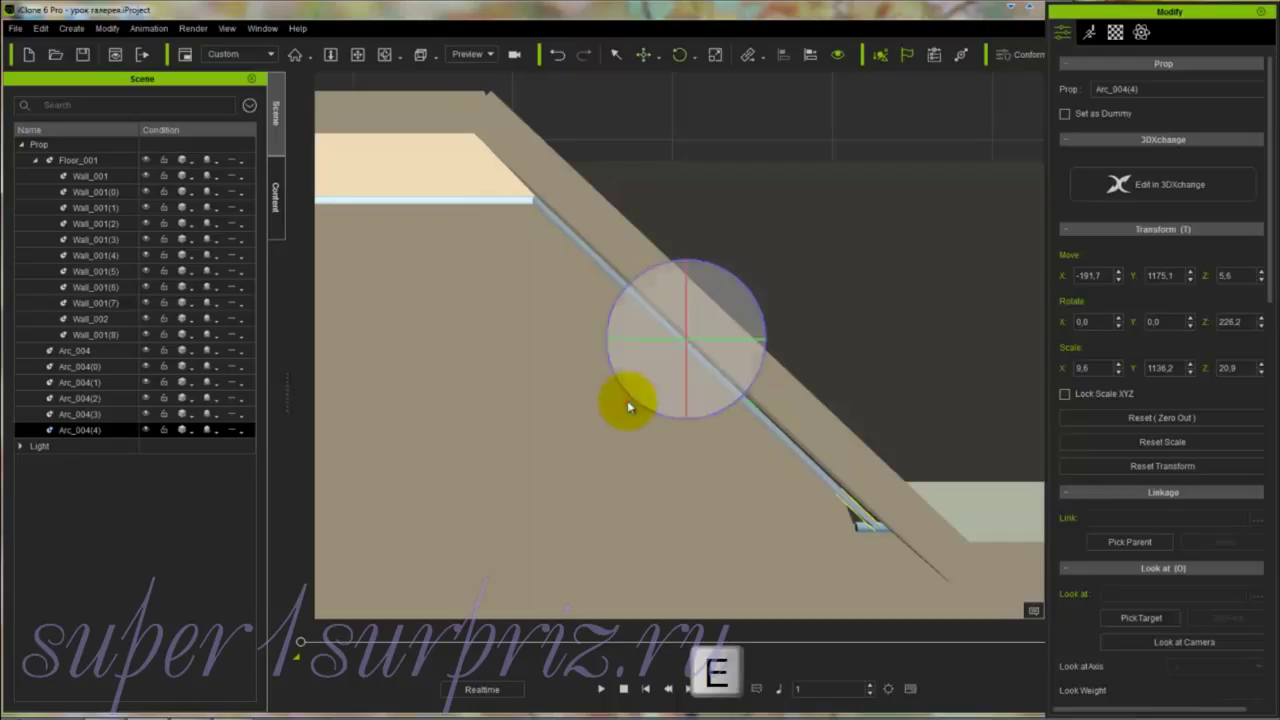
left_click_drag(743, 394, 743, 393)
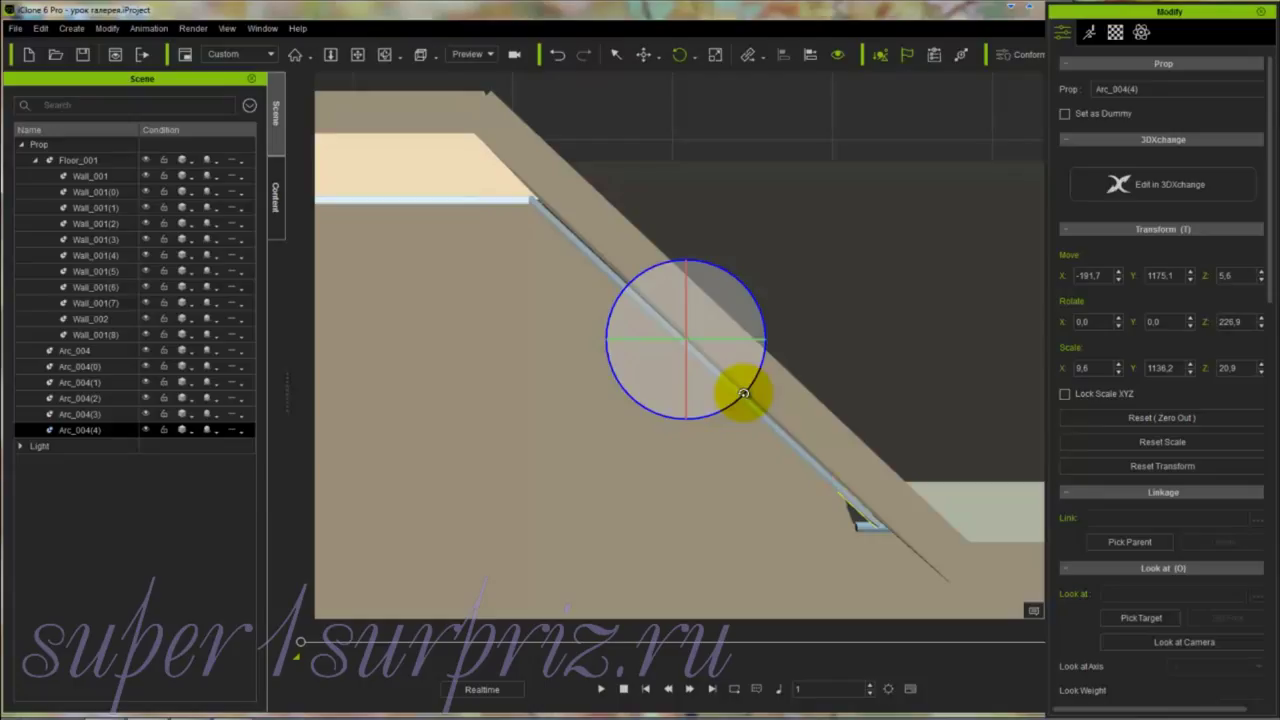
left_click_drag(743, 393, 743, 394)
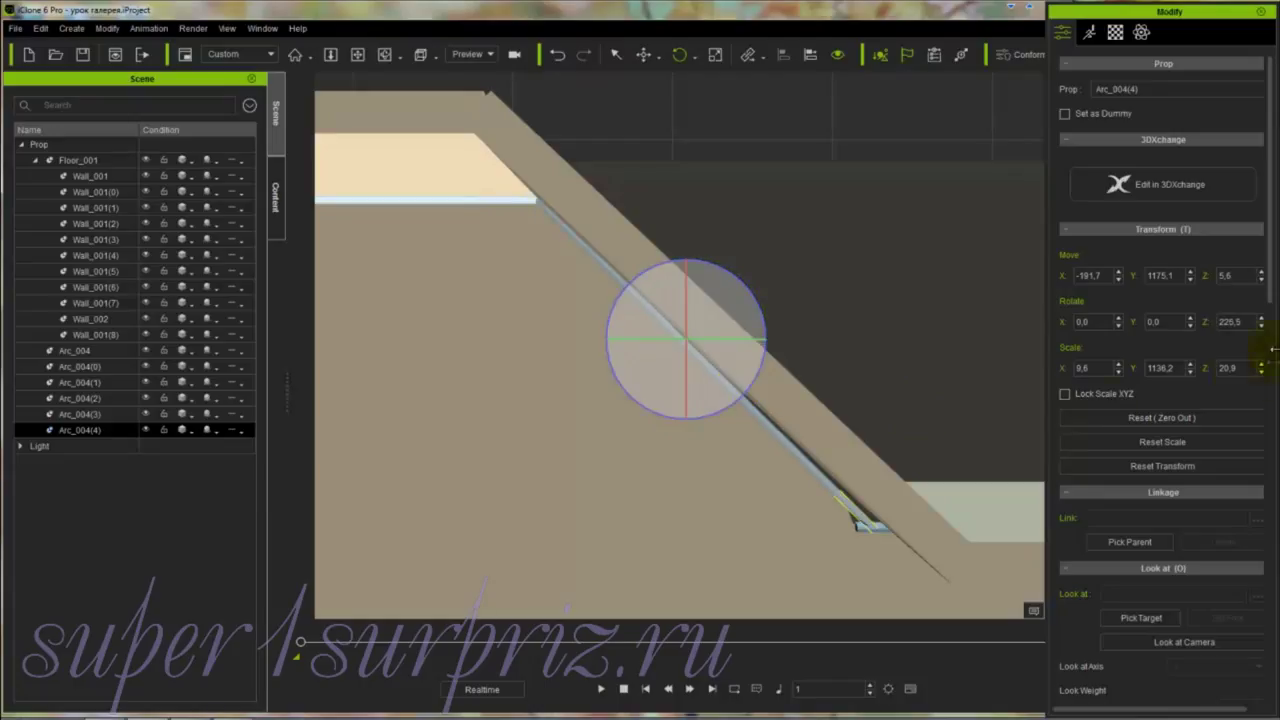
left_click(1234, 321)
left_click(1232, 321)
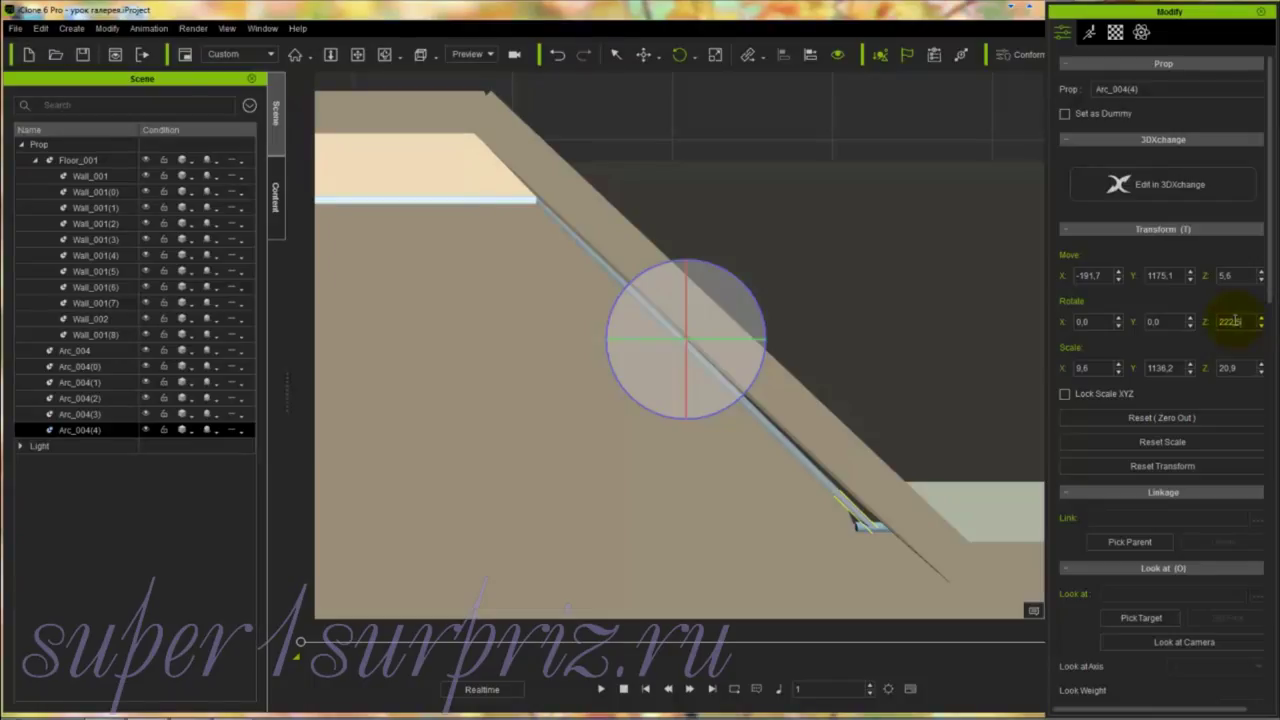
left_click(1243, 321)
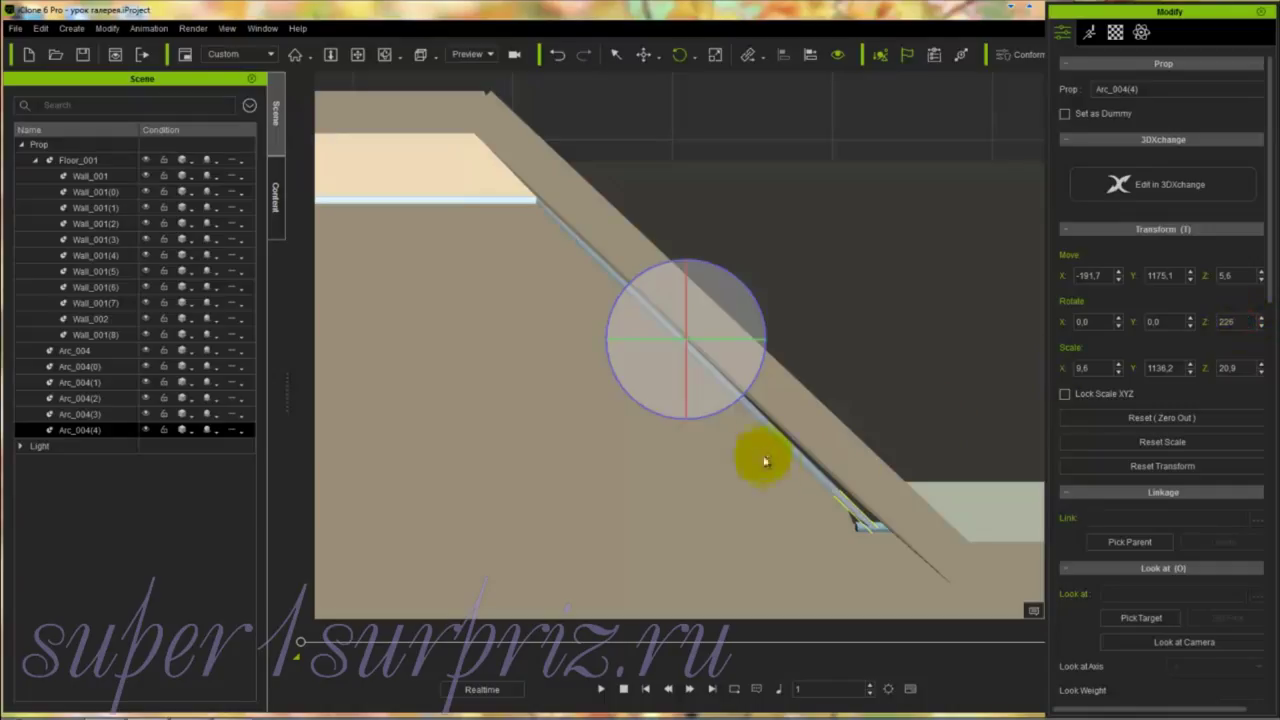
Step: Rotate baseboard Arc_004(4) to about Z 226.6 and move it closer to the slanted wall, at about X -191.3, Y 1175.5
left_click_drag(735, 402, 735, 403)
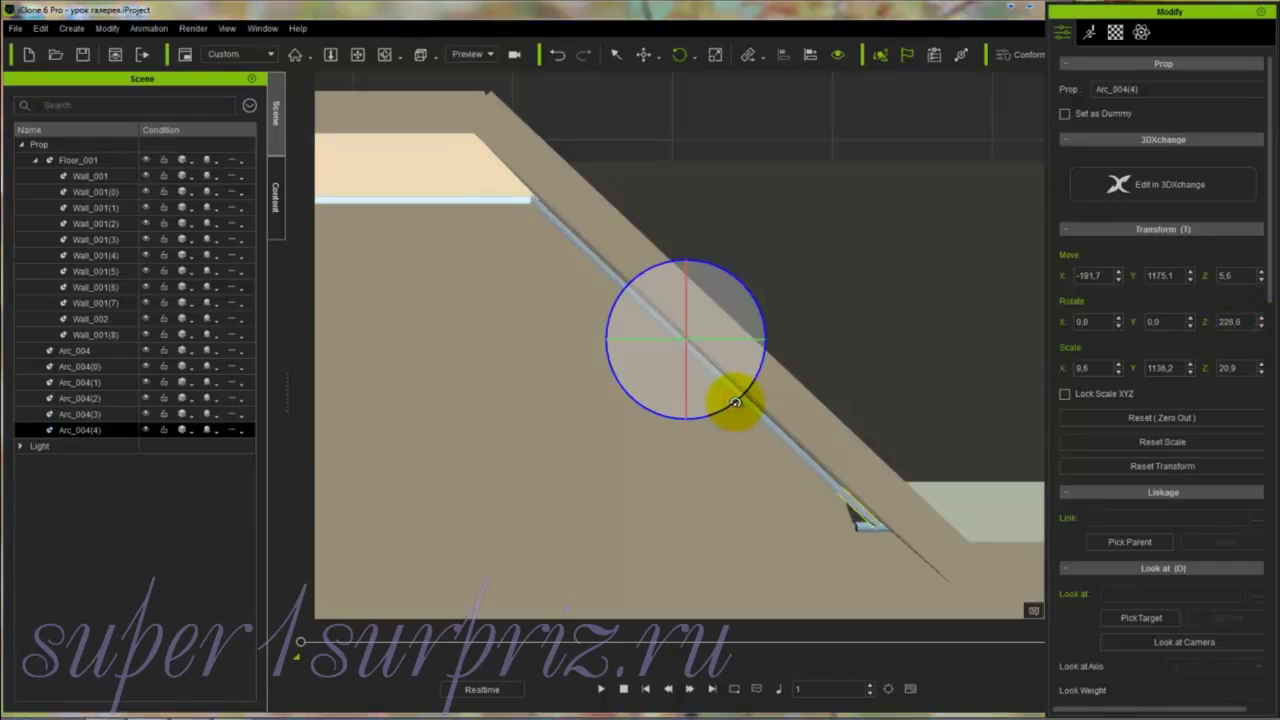
key("w")
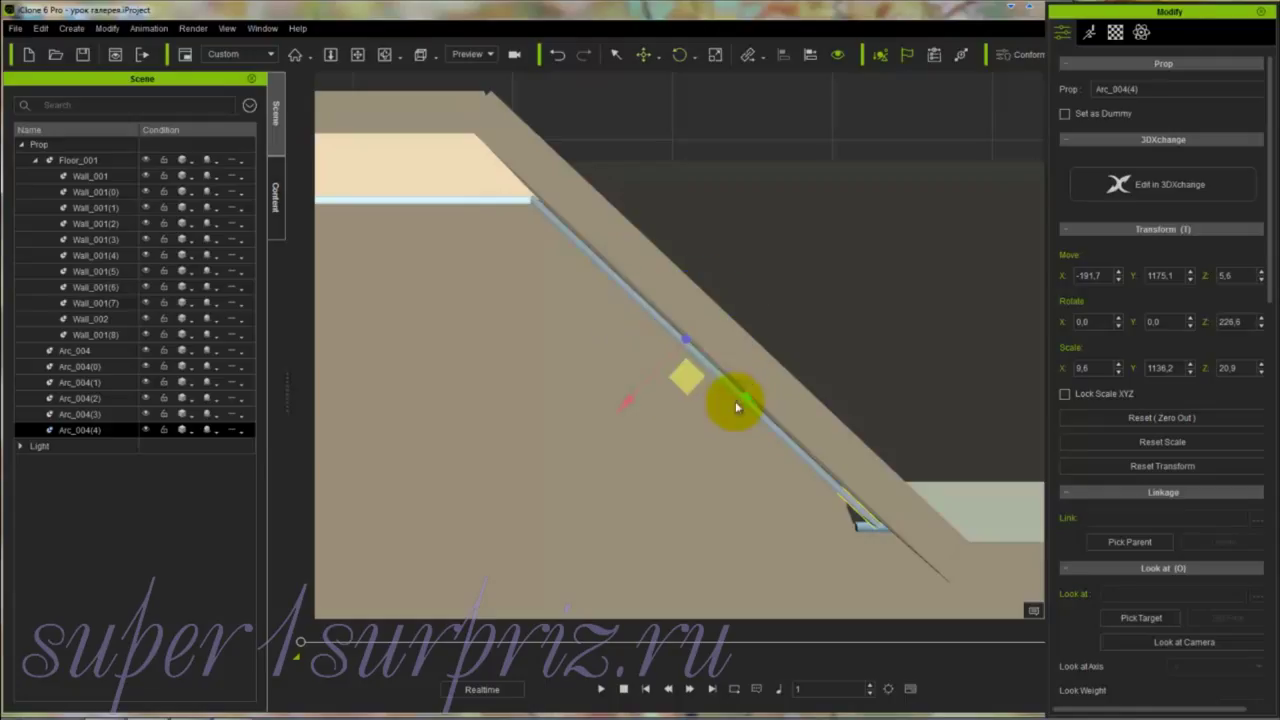
left_click_drag(624, 404, 626, 404)
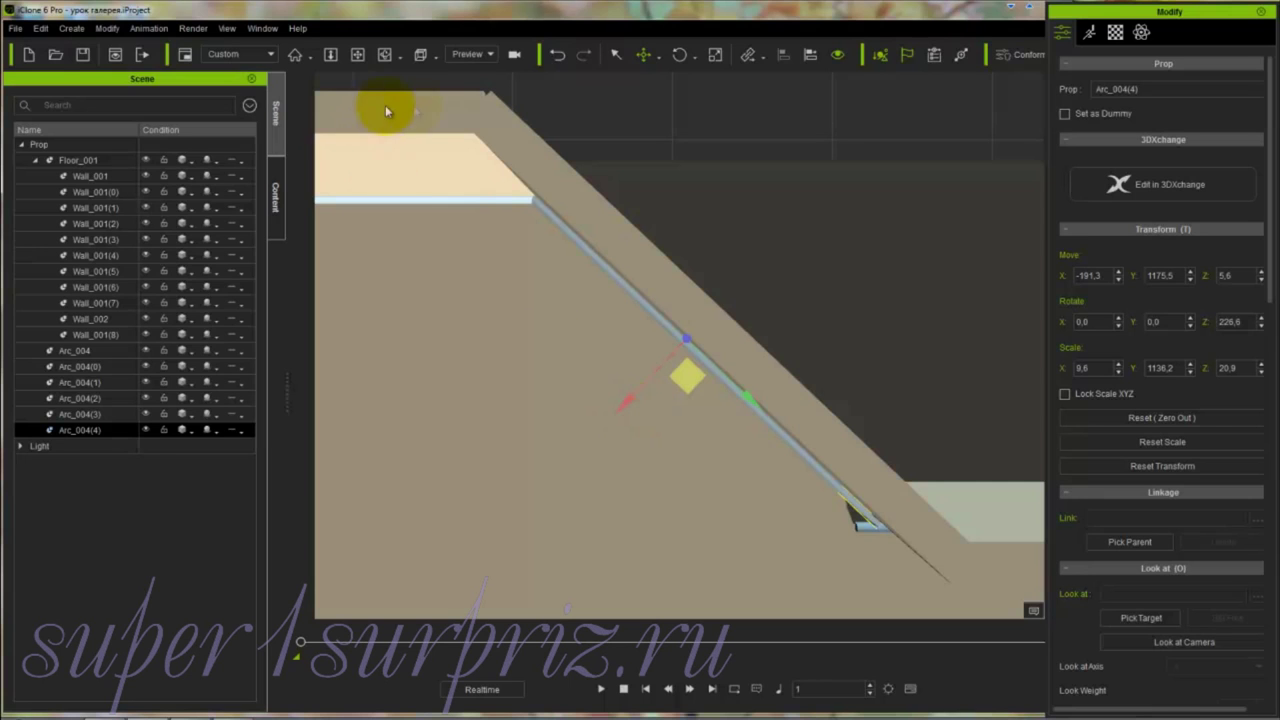
Step: Set the Z rotation of baseboard Arc_004(1), between the two slanted walls, to 270 and move it to about X 68.6, Y 1065.0
left_click(429, 54)
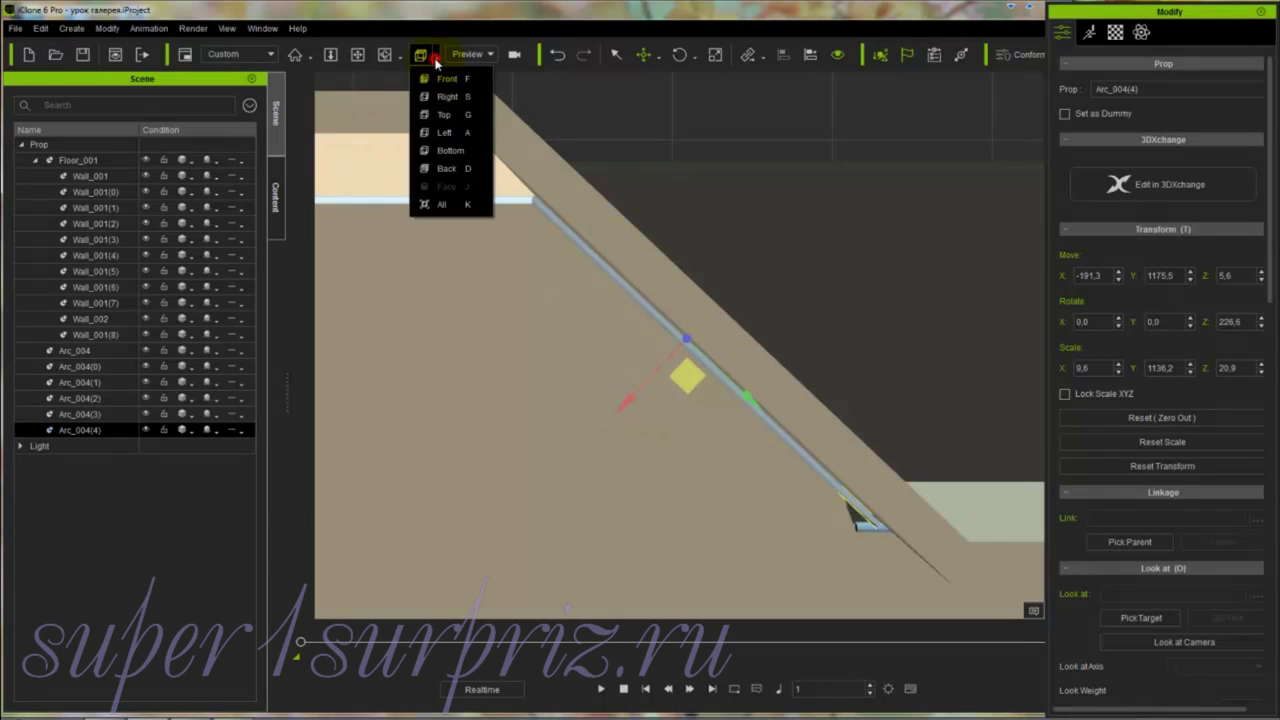
left_click(437, 204)
key("z")
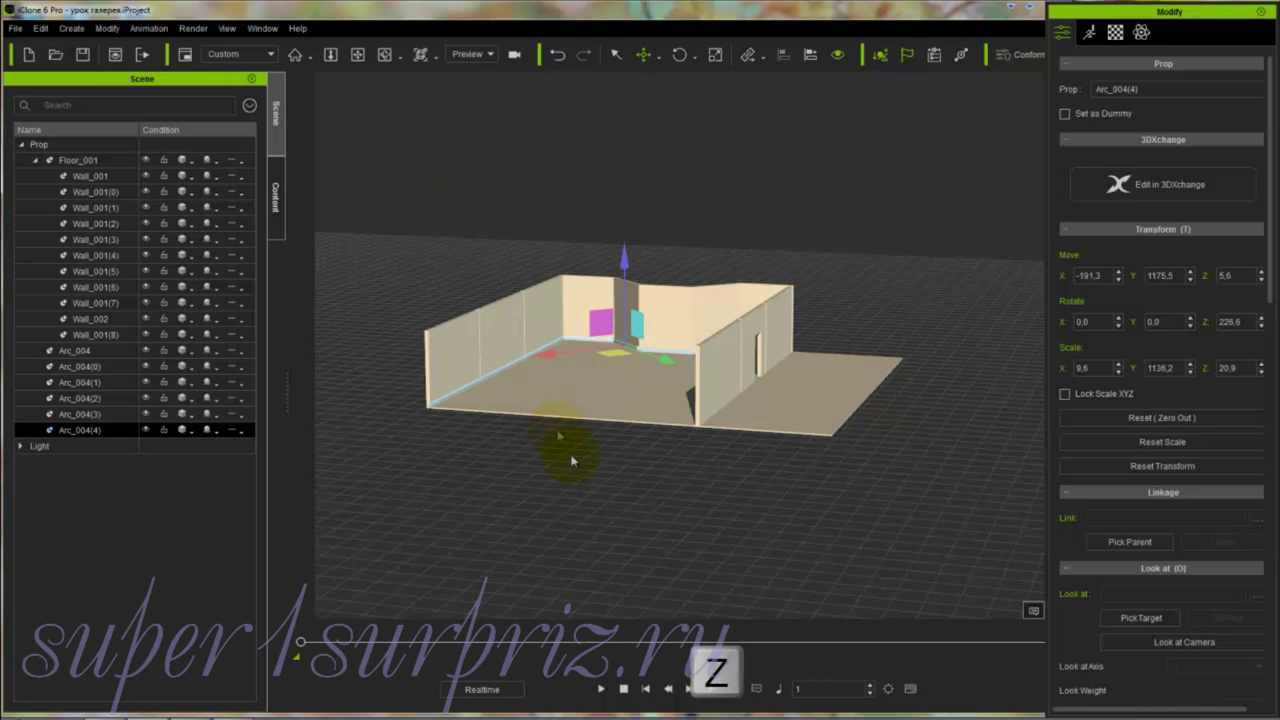
left_click_drag(573, 460, 725, 95)
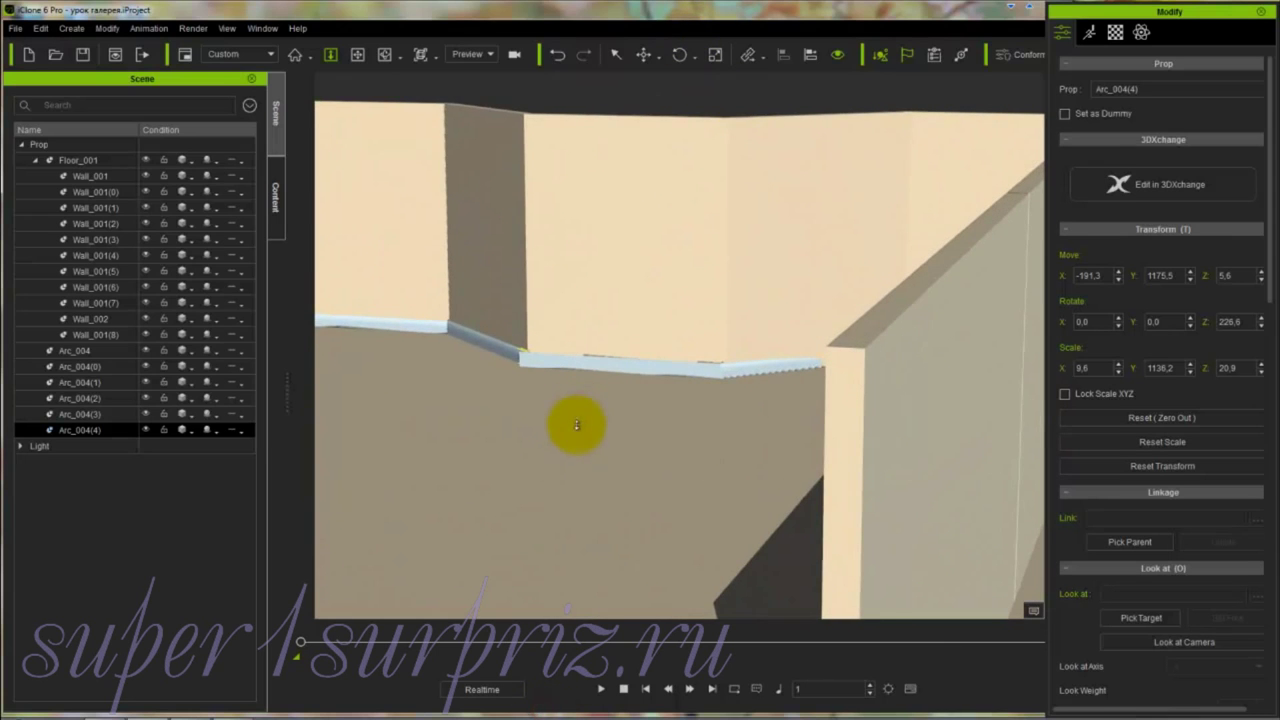
left_click_drag(576, 425, 583, 366)
key("c")
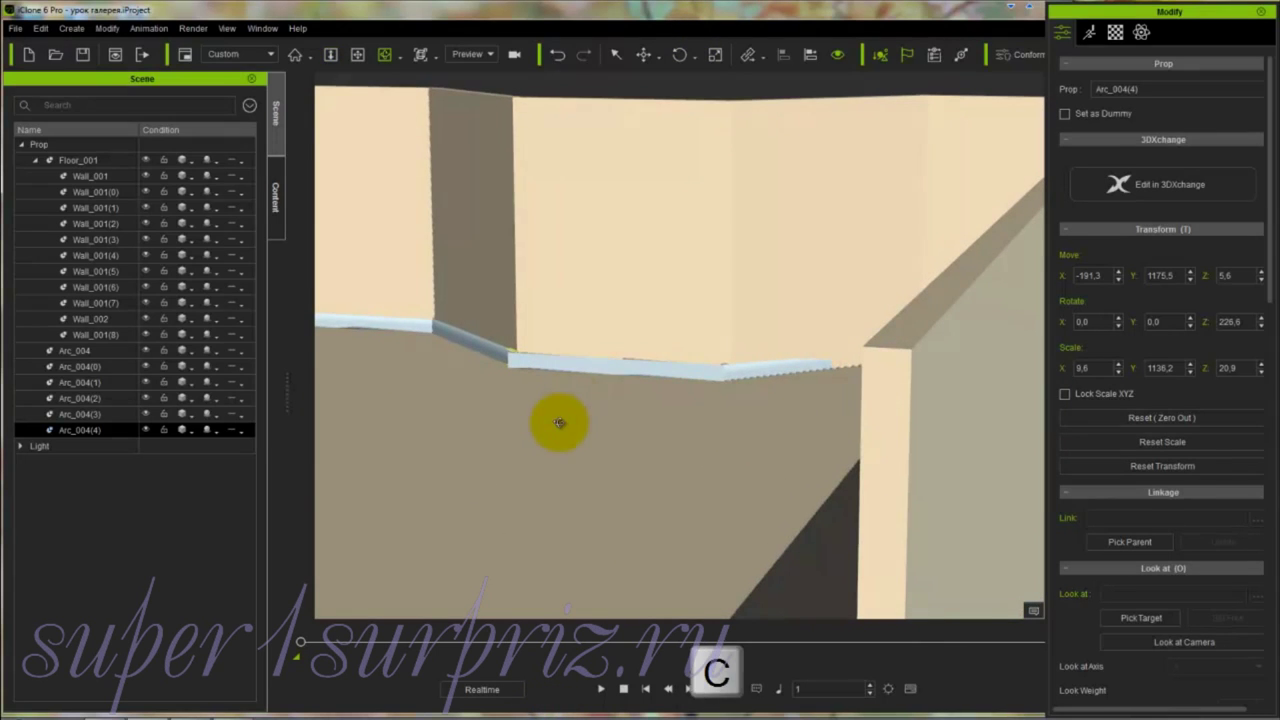
left_click_drag(559, 423, 625, 428)
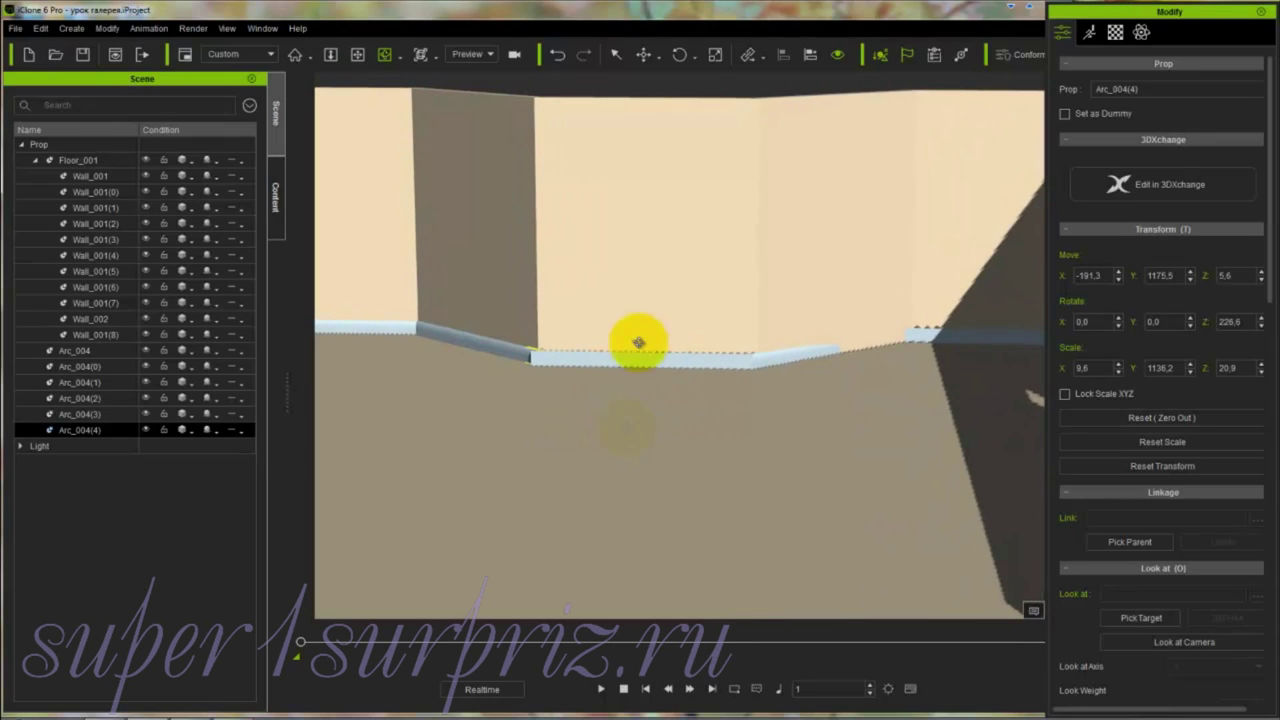
key("w")
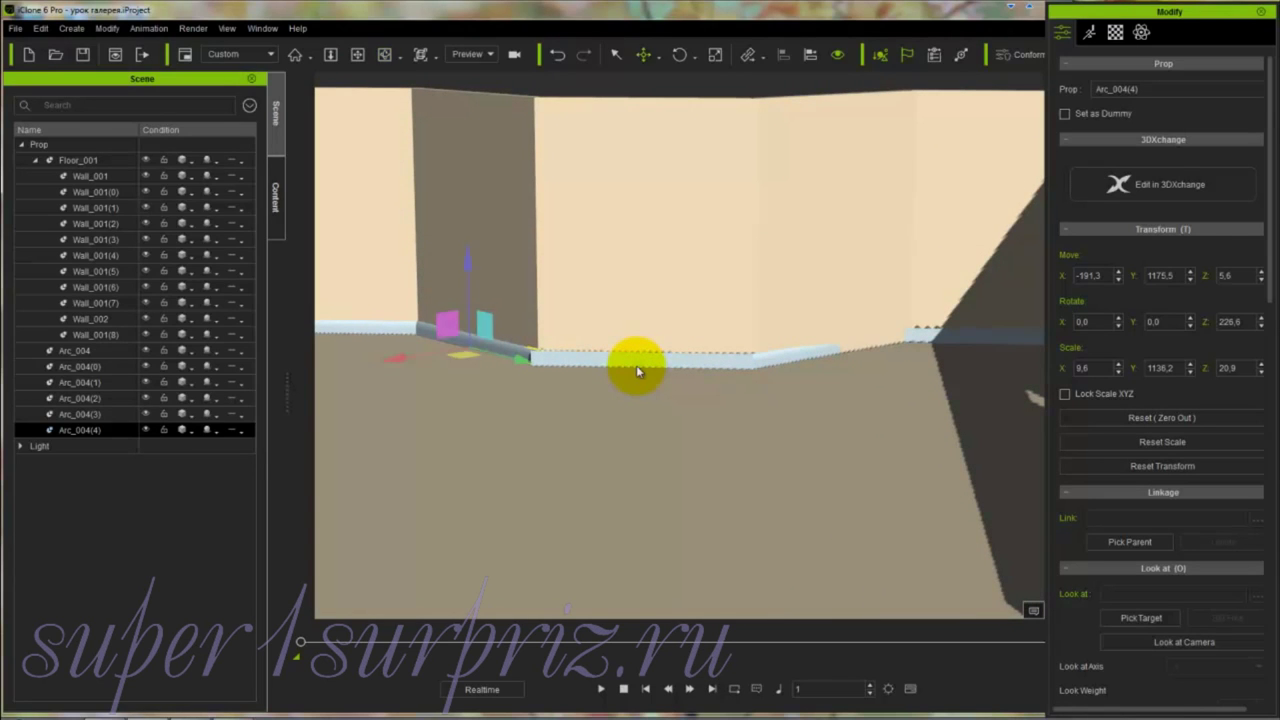
left_click(640, 366)
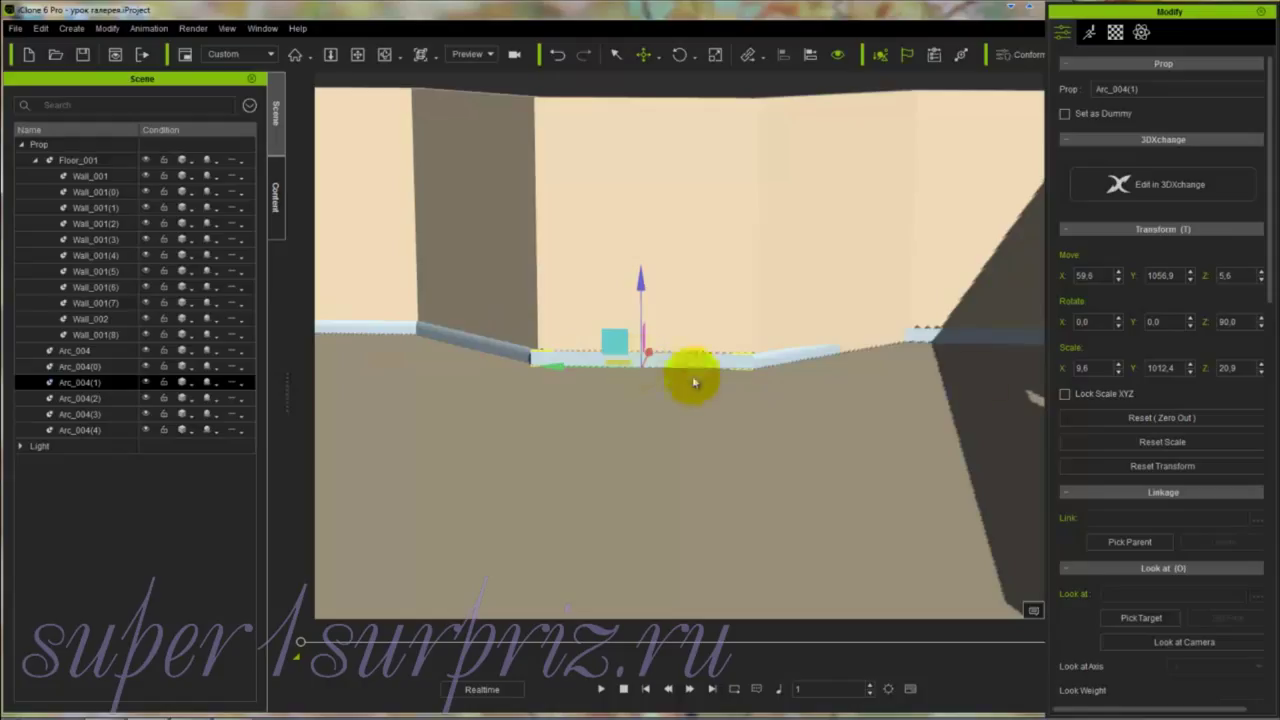
left_click_drag(1244, 322, 1218, 327)
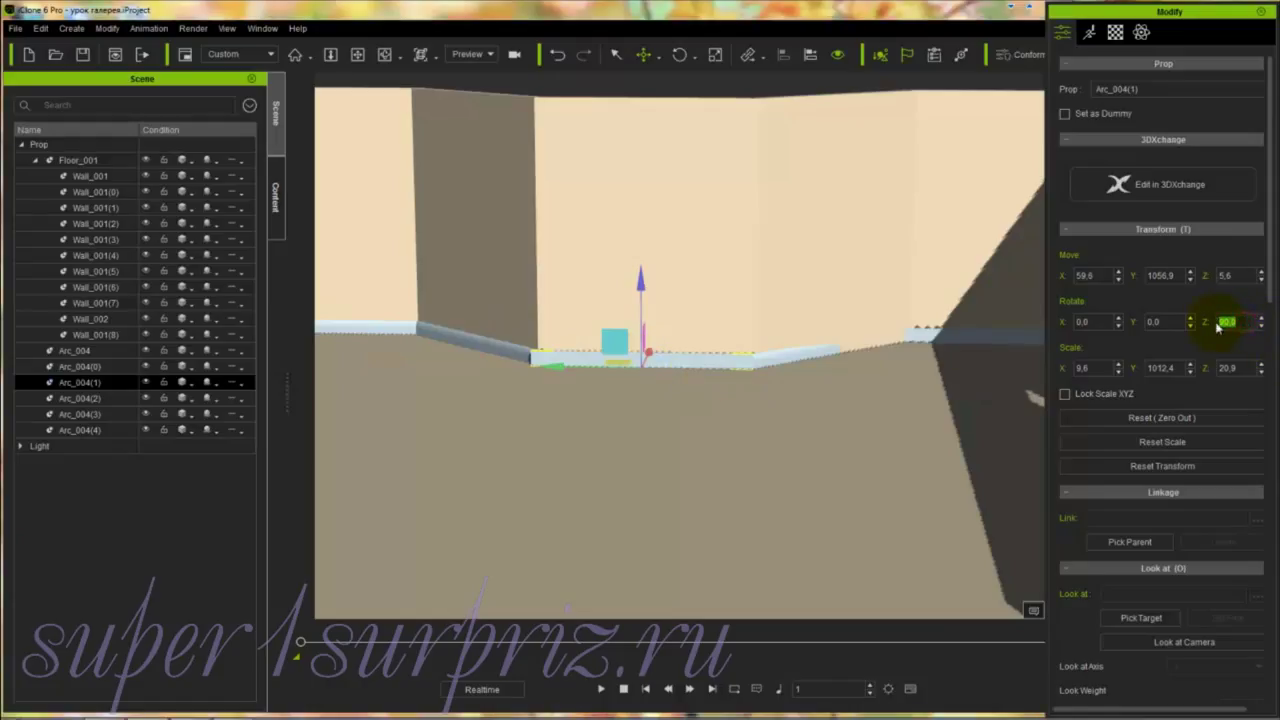
type("270")
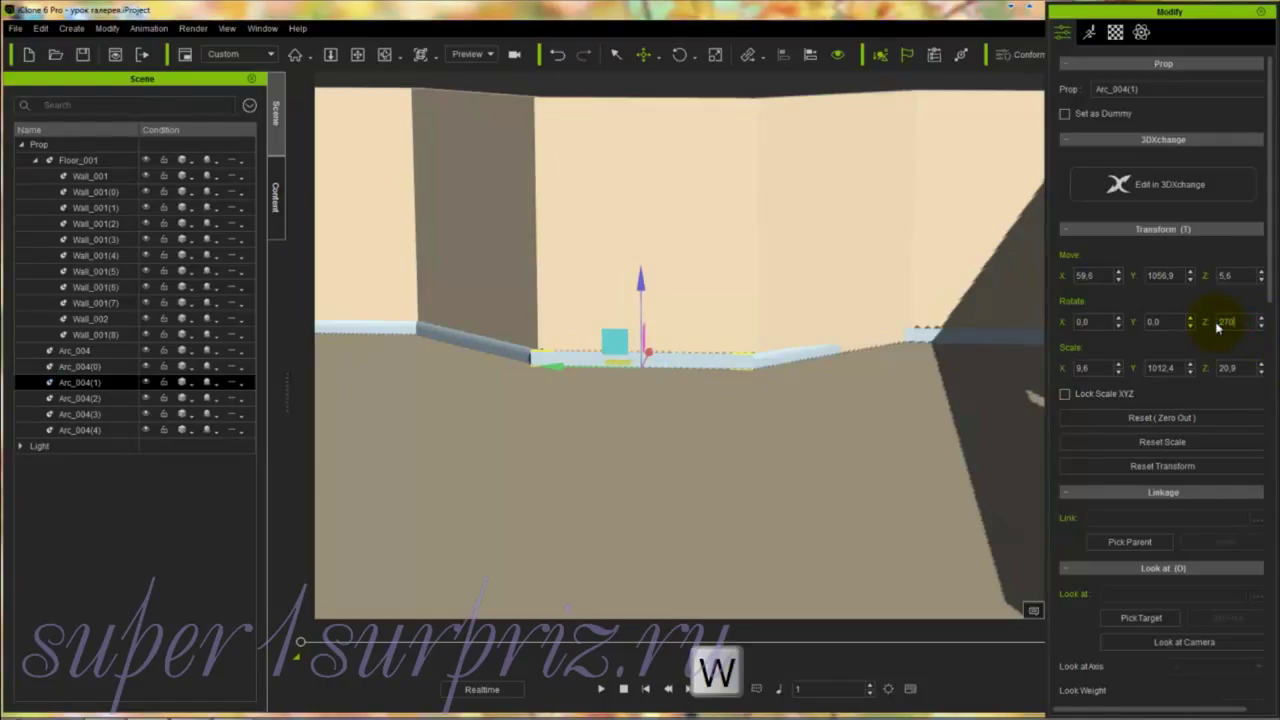
key("Return")
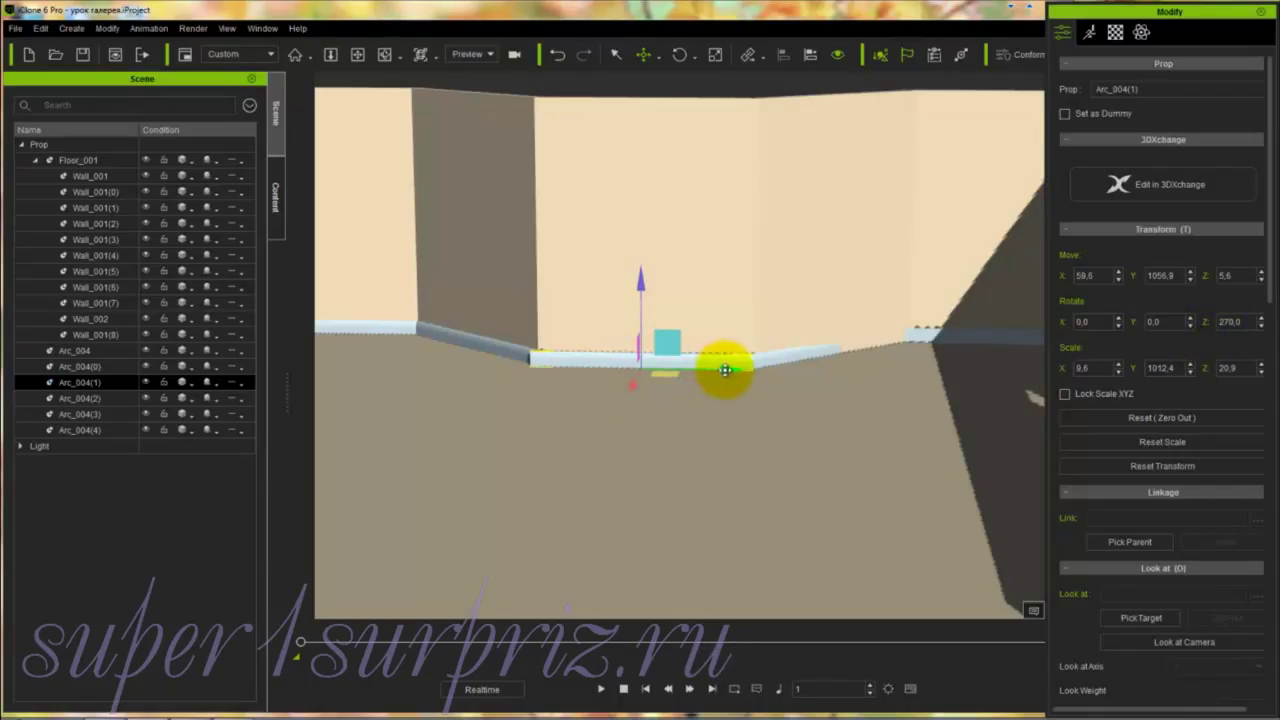
mouse_move(725, 370)
left_mouse_down()
mouse_move(736, 368)
mouse_move(724, 366)
left_mouse_up()
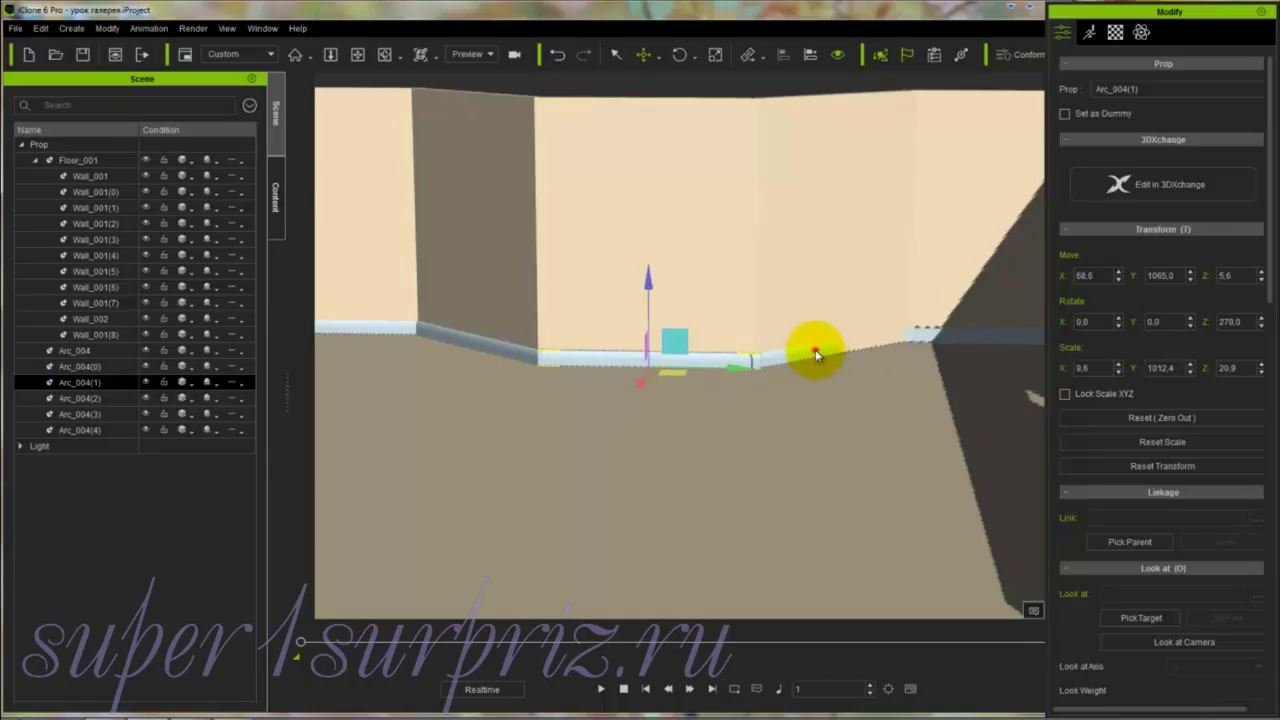
Step: Rotate the opposite slanted-wall baseboard Arc_004(3) to about Z 312.7 and move it to about X 333.0, Y 1180.9
left_click(815, 352)
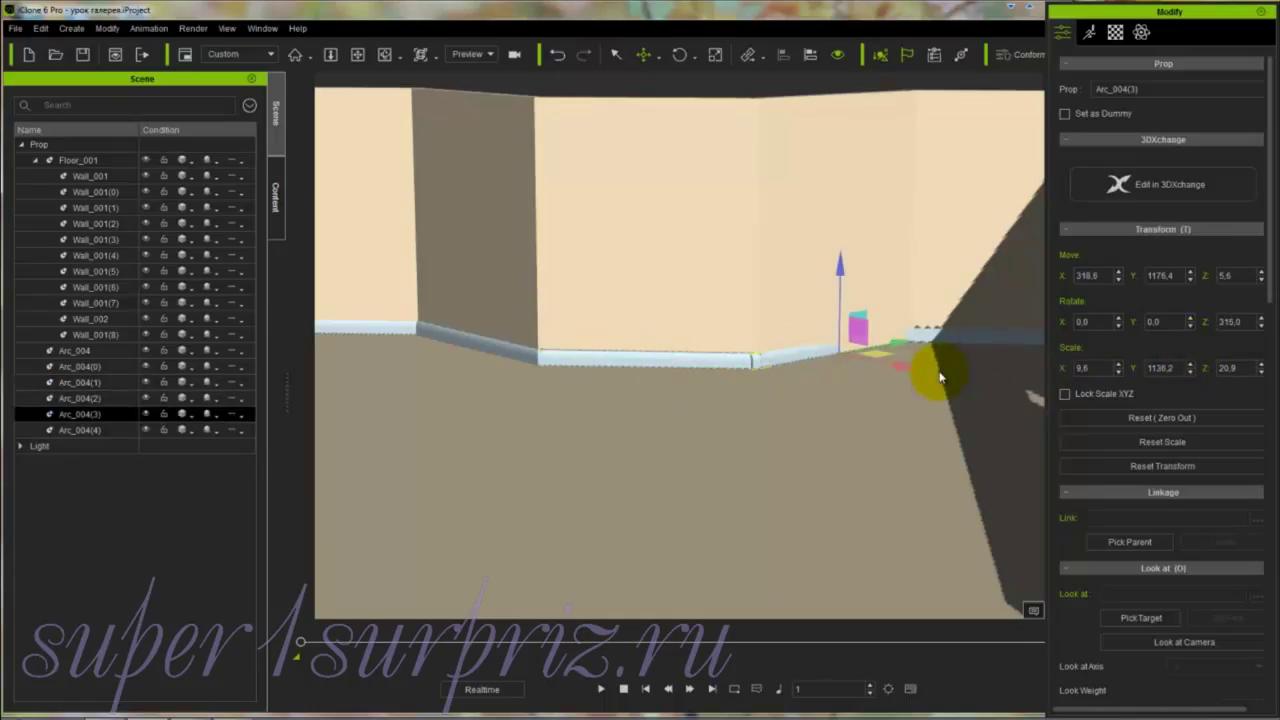
key("e")
left_click_drag(903, 366, 899, 367)
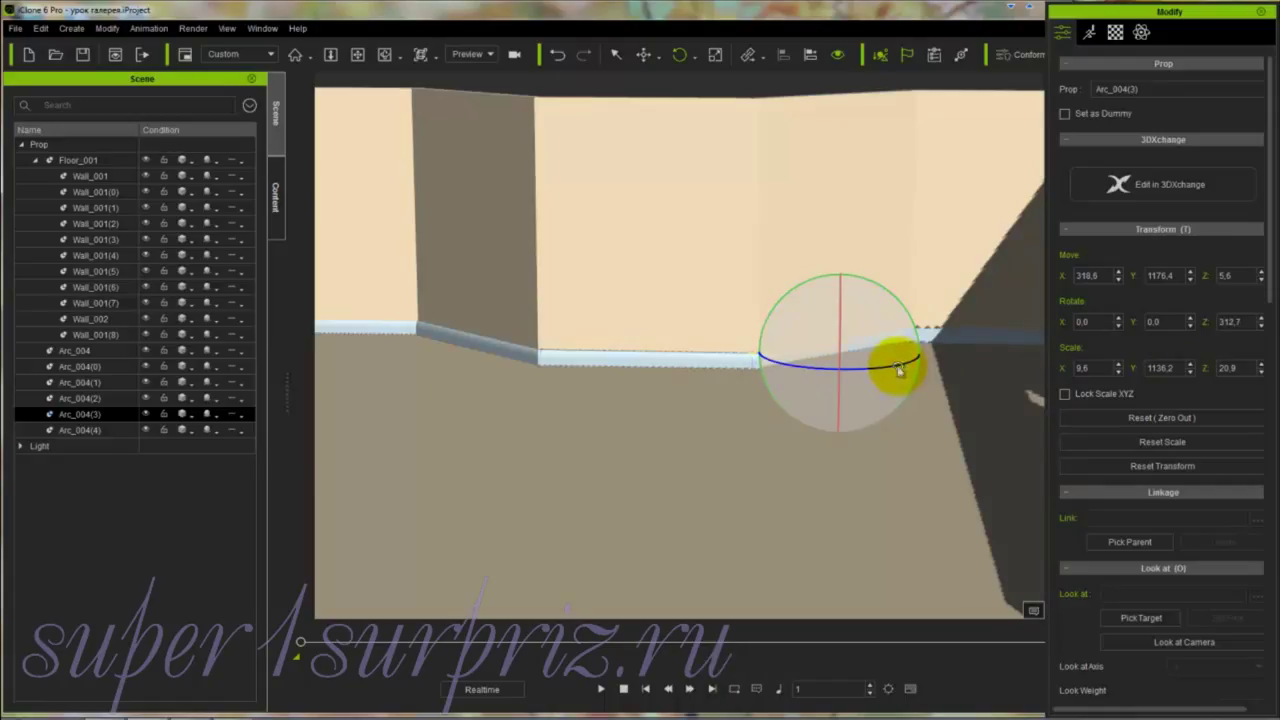
key("w")
left_click_drag(850, 322, 898, 368)
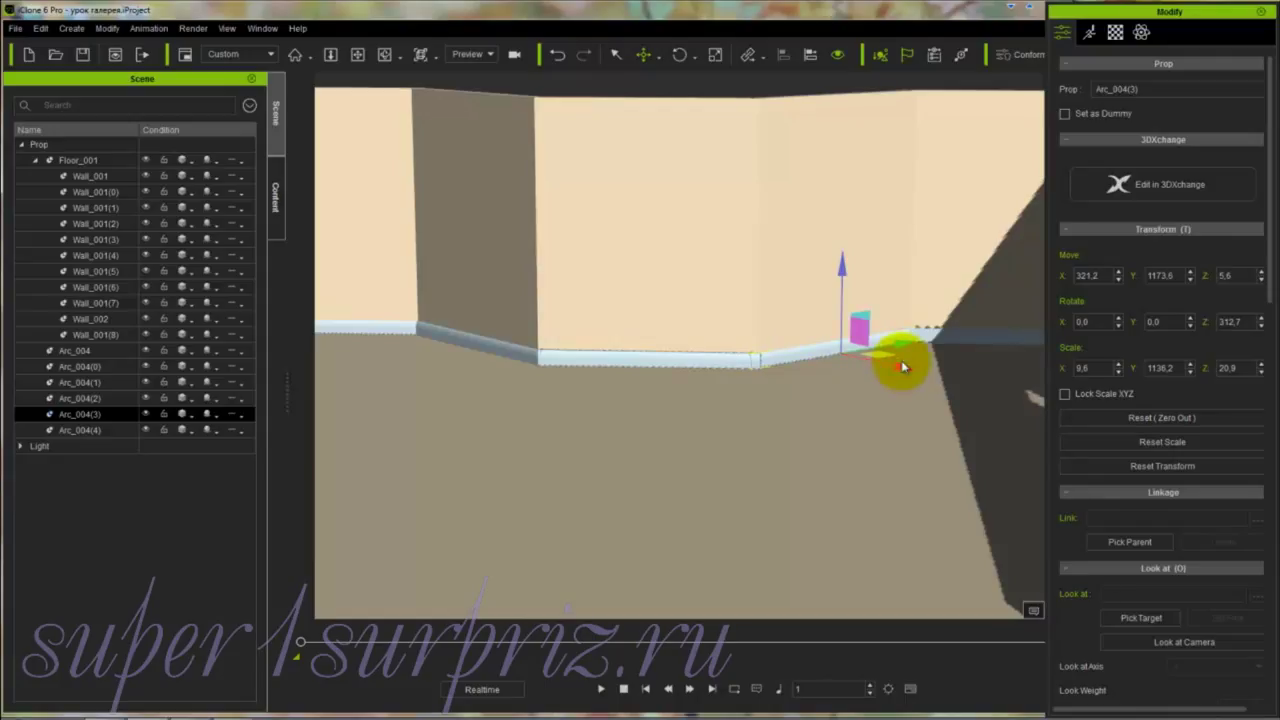
left_click_drag(900, 343, 909, 343)
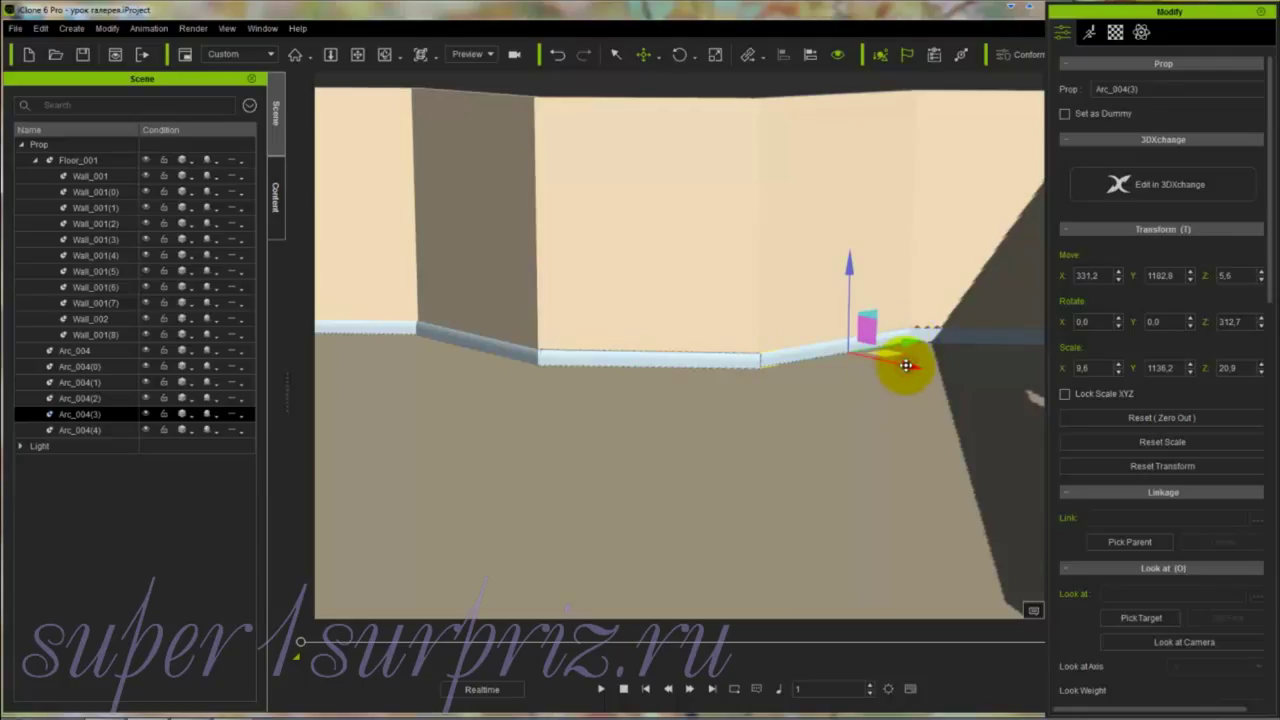
left_click_drag(906, 366, 907, 367)
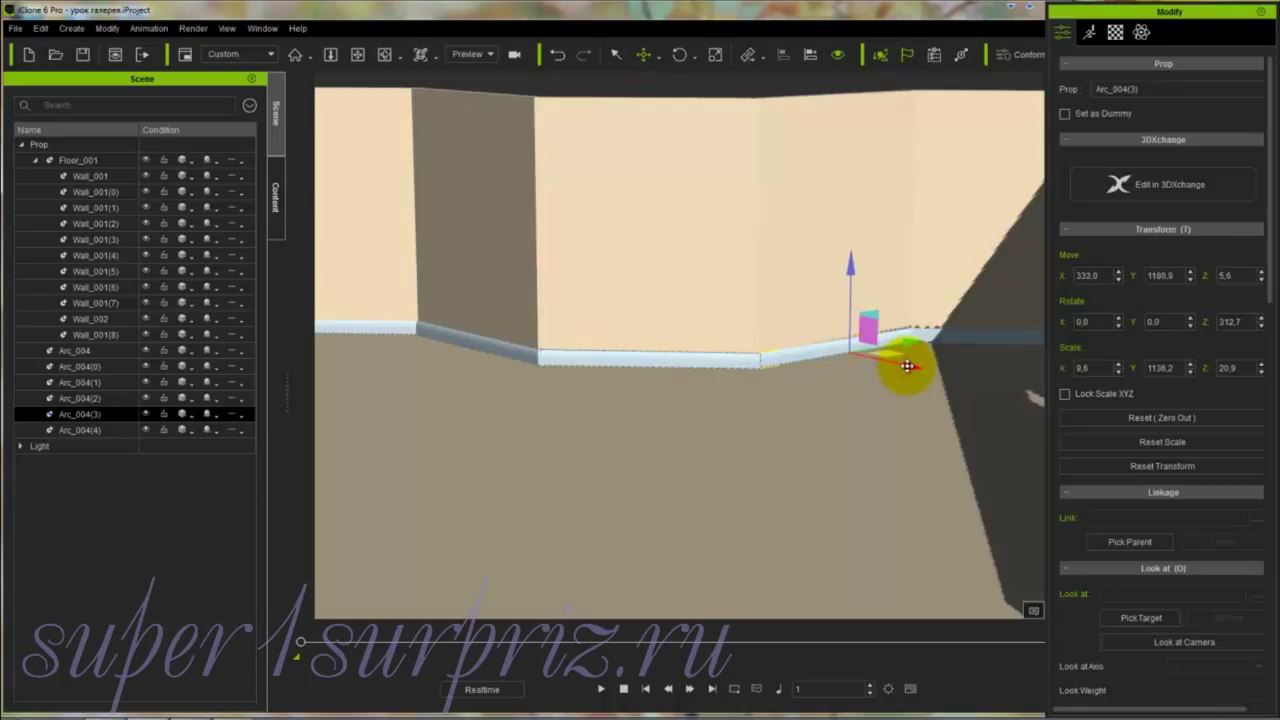
Step: Shift baseboard Arc_004(3) along its slanted wall to about X 329.1, Y 1177.3 and rotate it to about Z 313.6
left_click(437, 60)
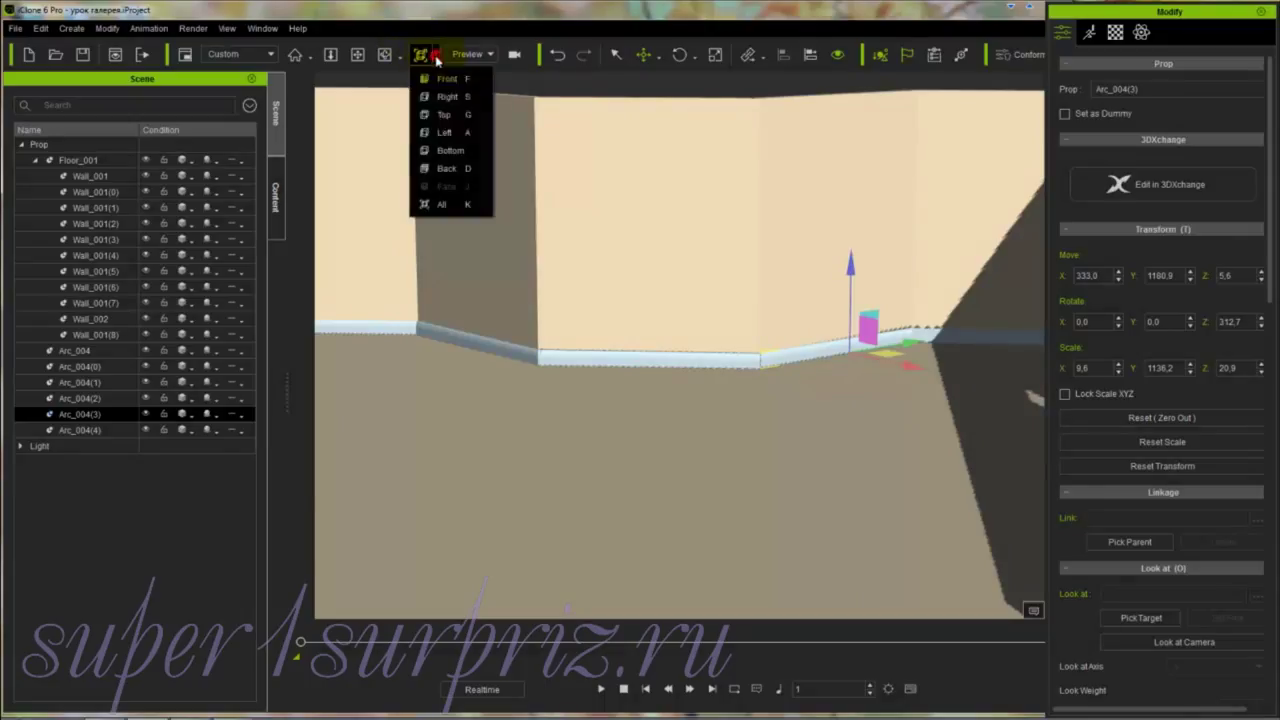
left_click(441, 119)
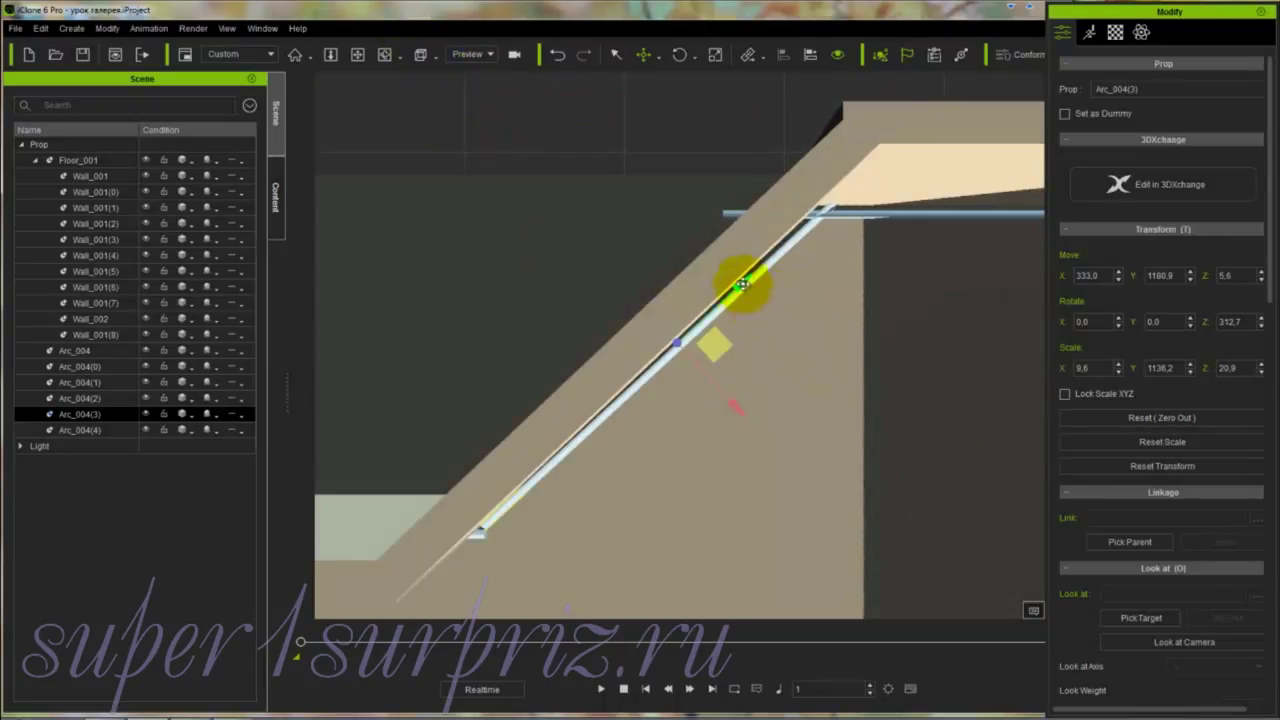
left_click_drag(741, 286, 734, 289)
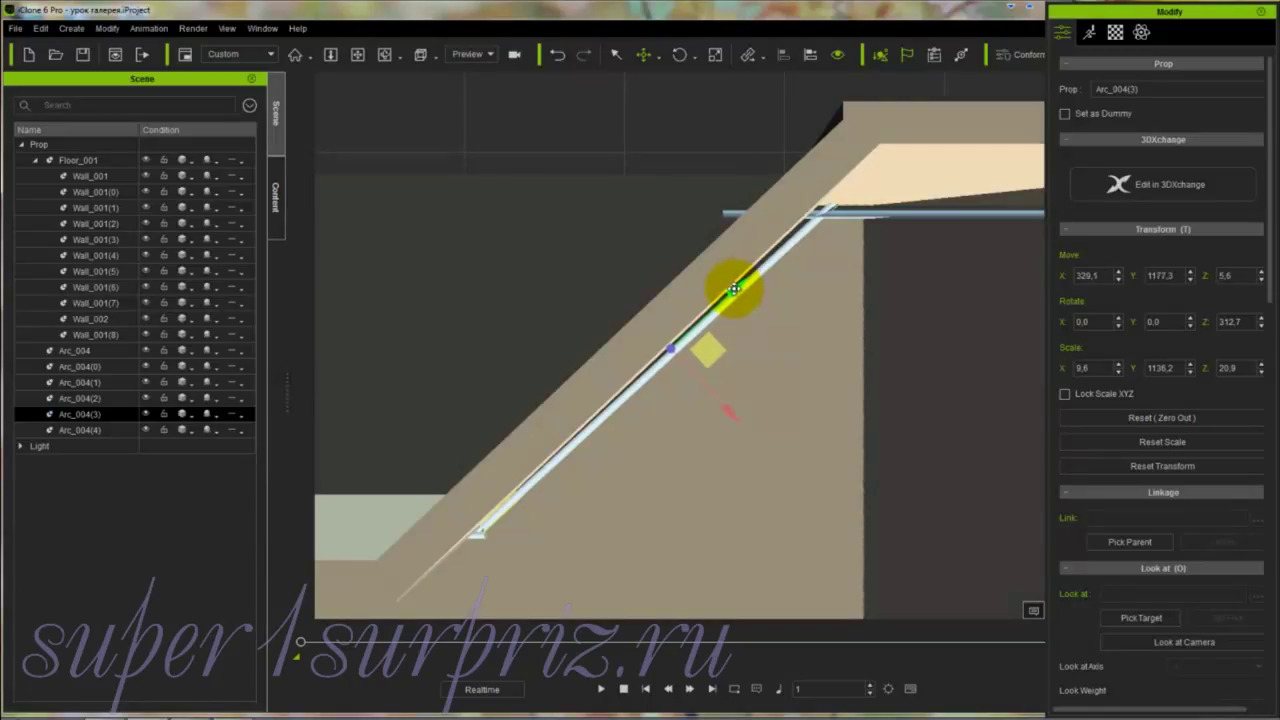
key("e")
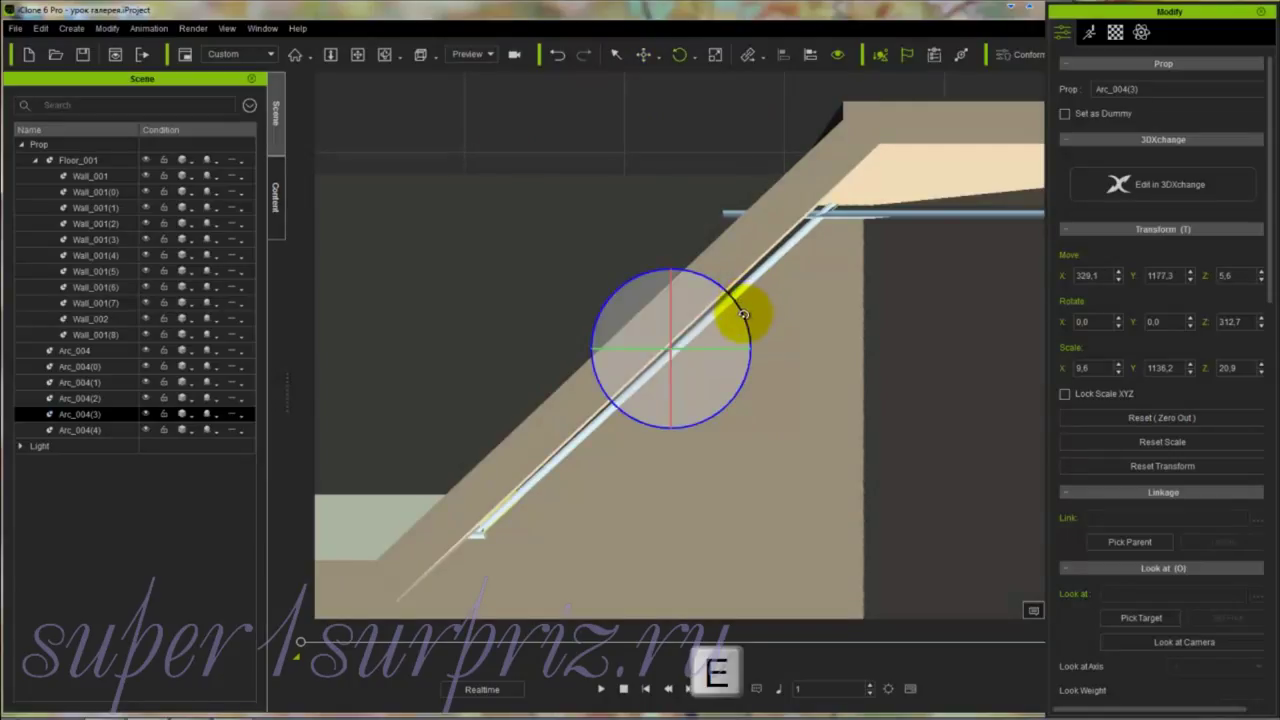
left_click_drag(742, 313, 744, 312)
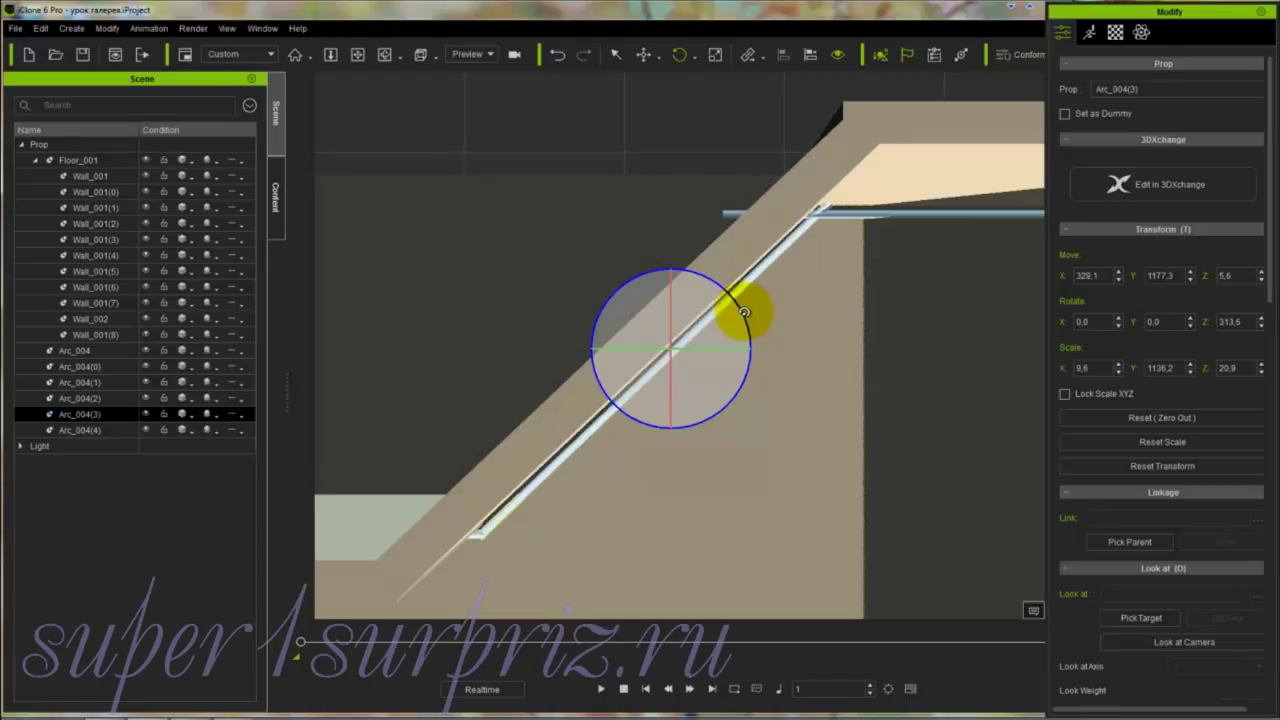
Step: Move slanted-wall baseboard Arc_004(3) to about X 327.4, Y 1177.4, and the adjoining straight-wall baseboard Arc_004(2) to about X 578.9, Y 1261.6
key("w")
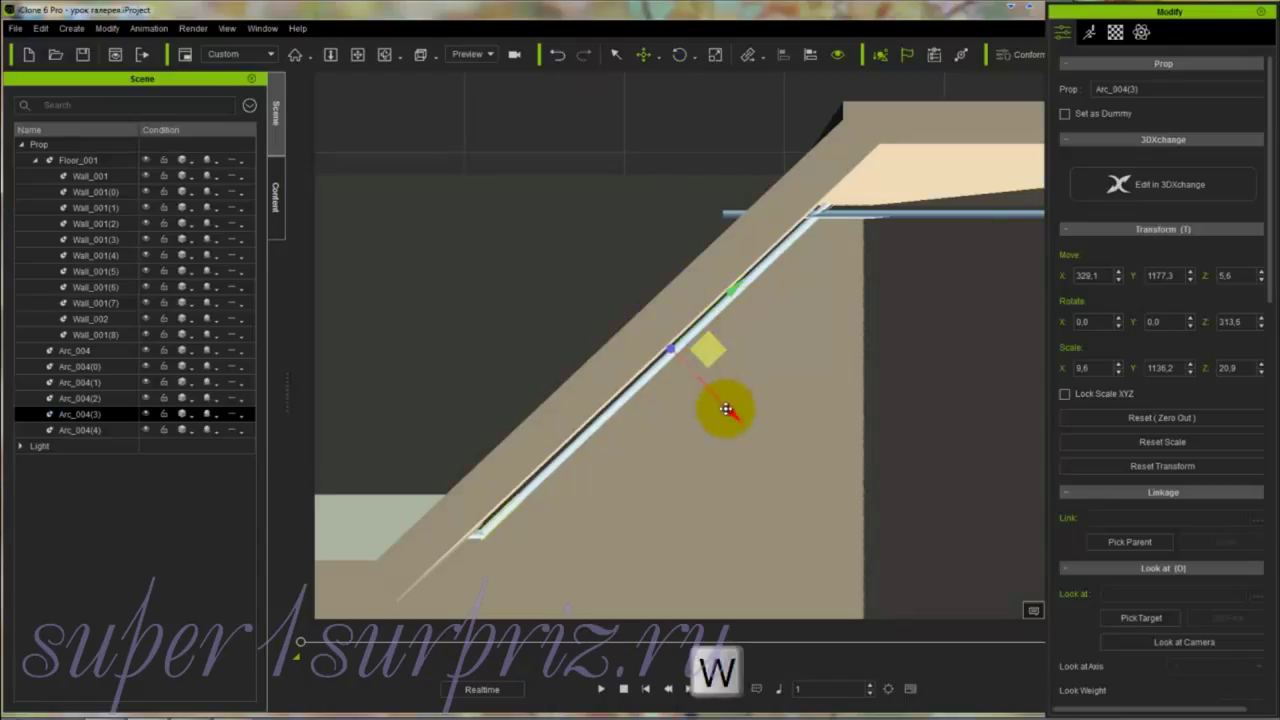
left_click_drag(725, 408, 722, 408)
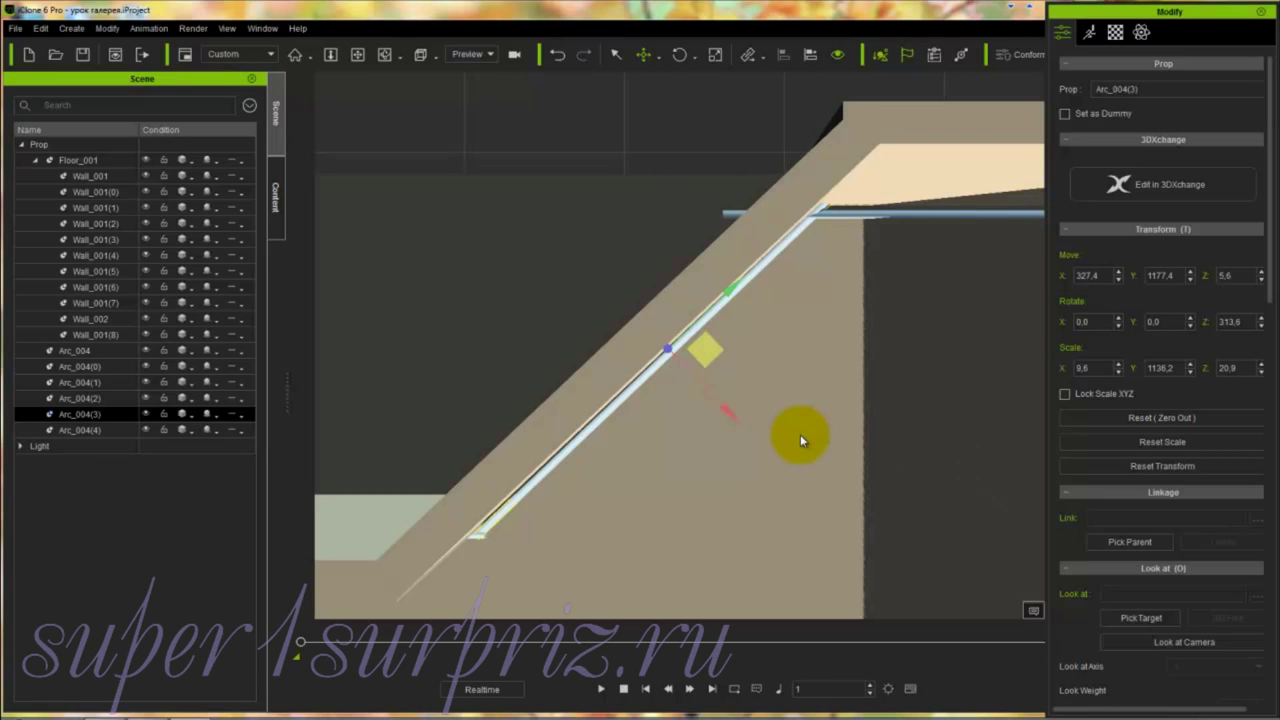
left_click(909, 214)
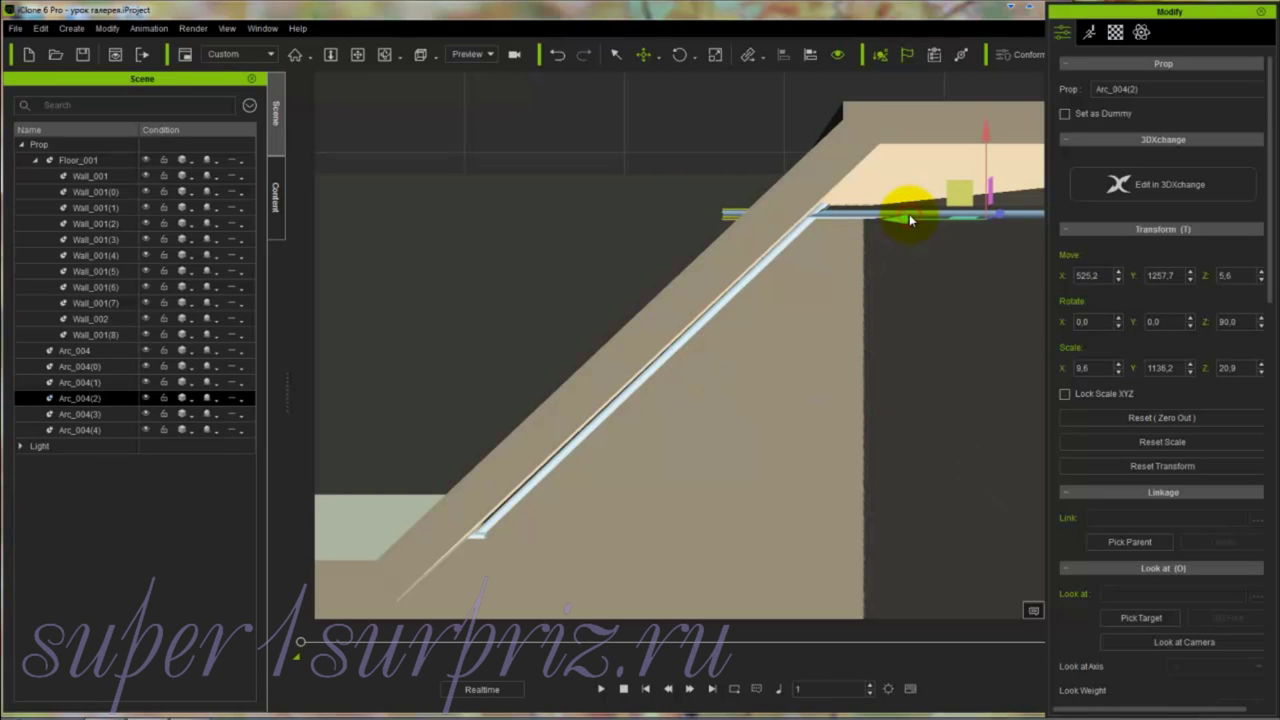
middle_click_drag(857, 357, 505, 395)
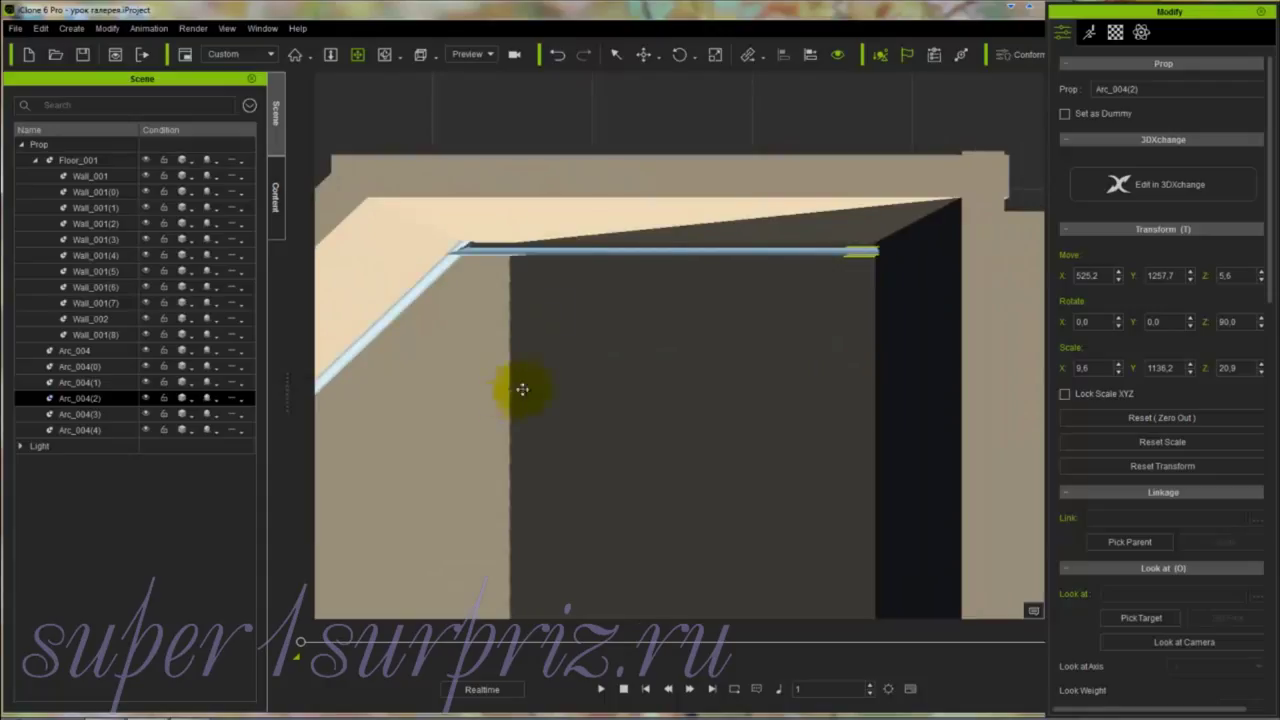
left_click(651, 254)
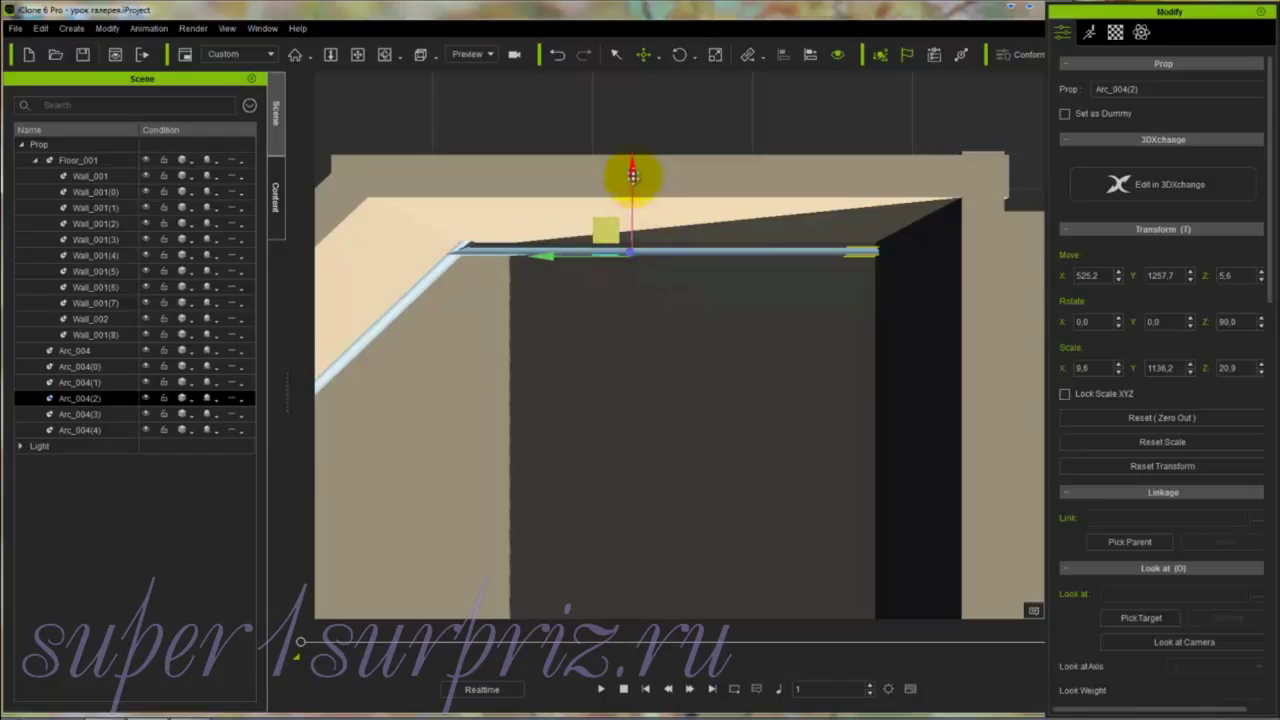
left_click_drag(632, 176, 634, 168)
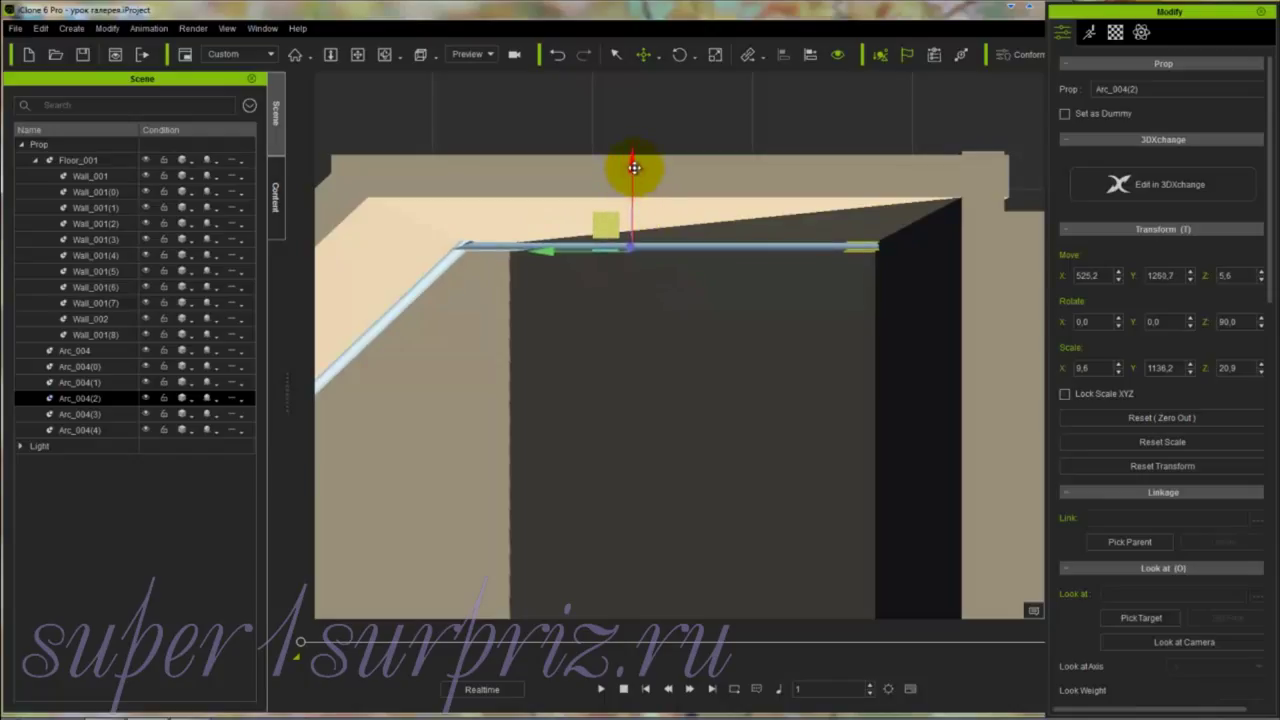
left_click_drag(545, 250, 623, 251)
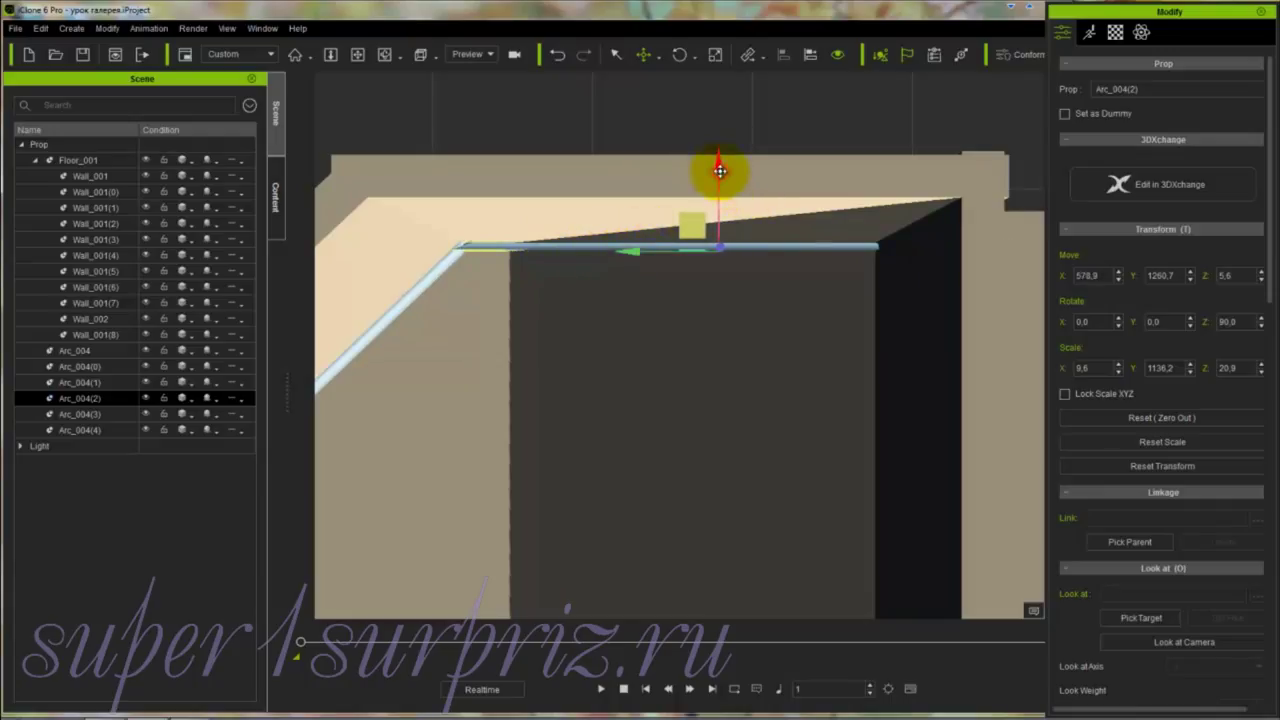
left_click_drag(720, 171, 720, 170)
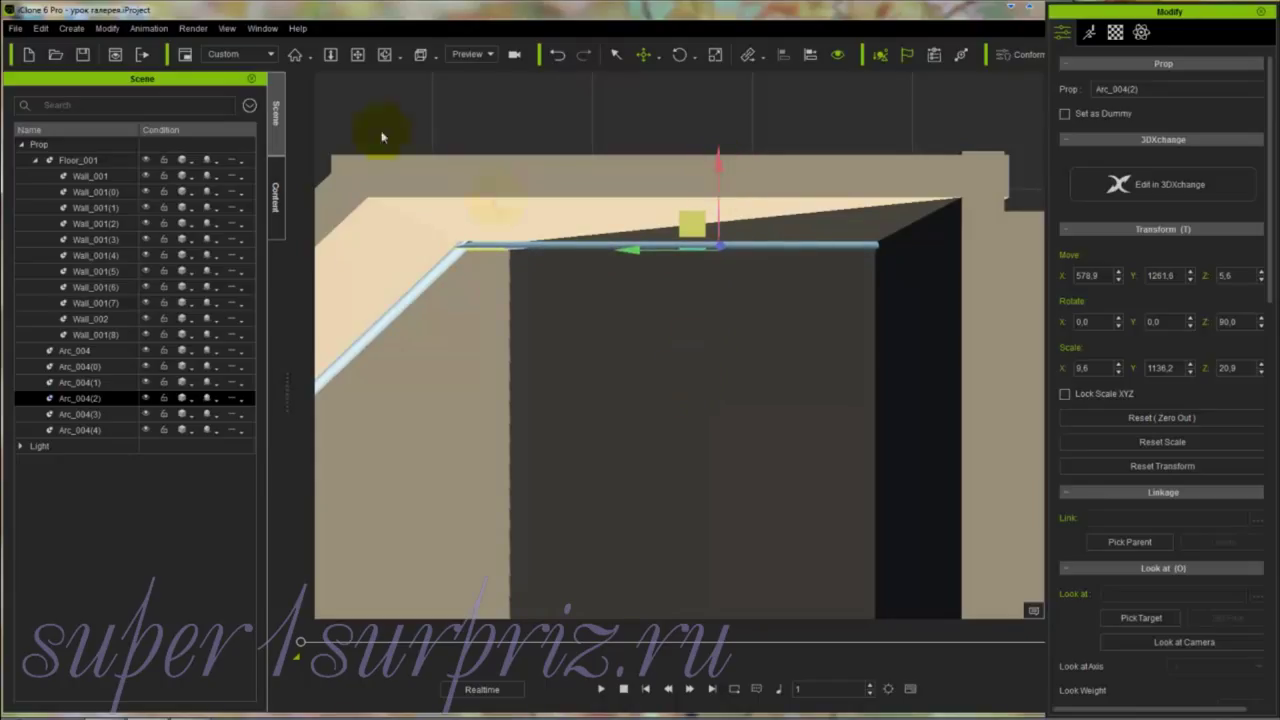
Step: In the perspective view, duplicate the long-wall baseboard Arc_004 into the room at about X -376.7
left_click(437, 57)
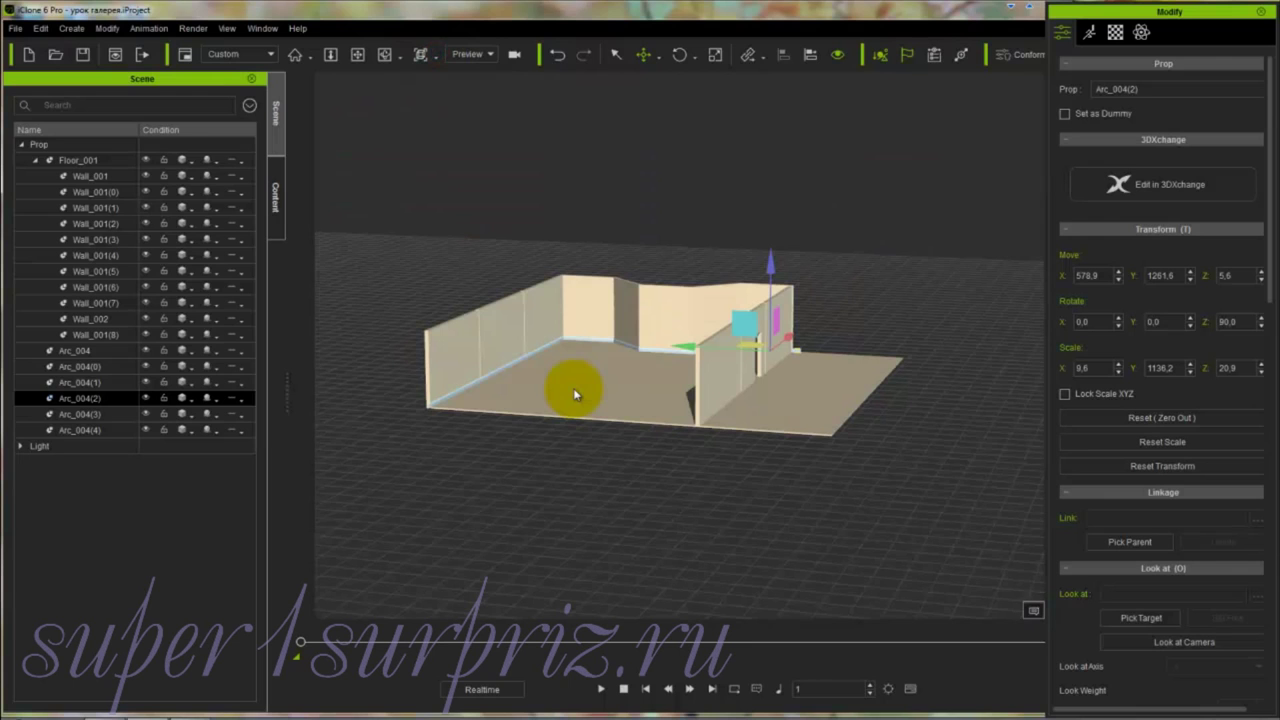
key("c")
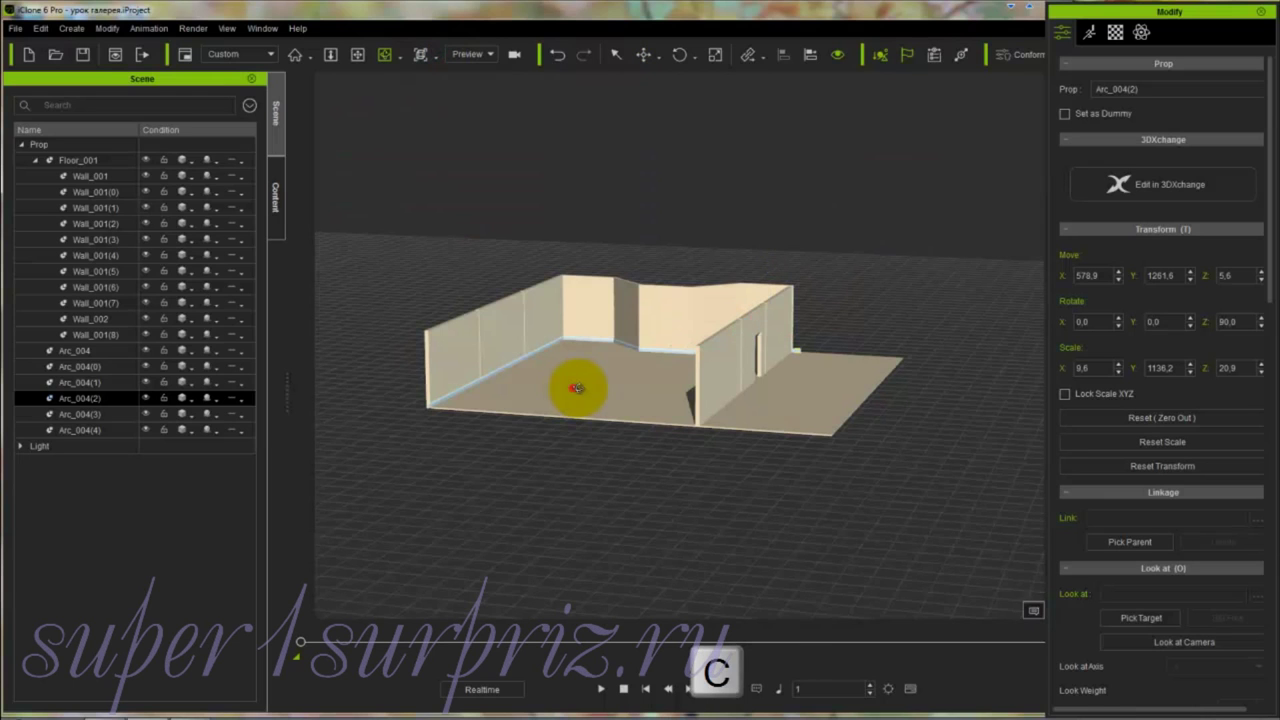
left_click_drag(577, 390, 664, 450)
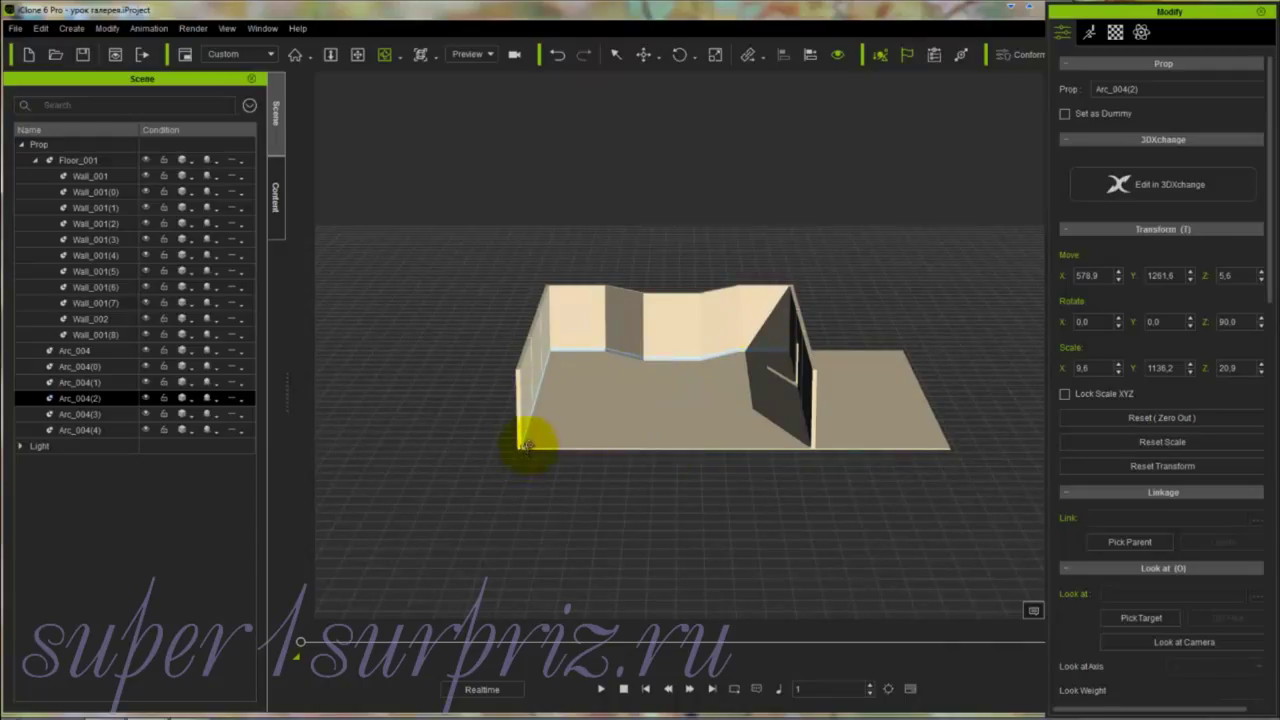
key("w")
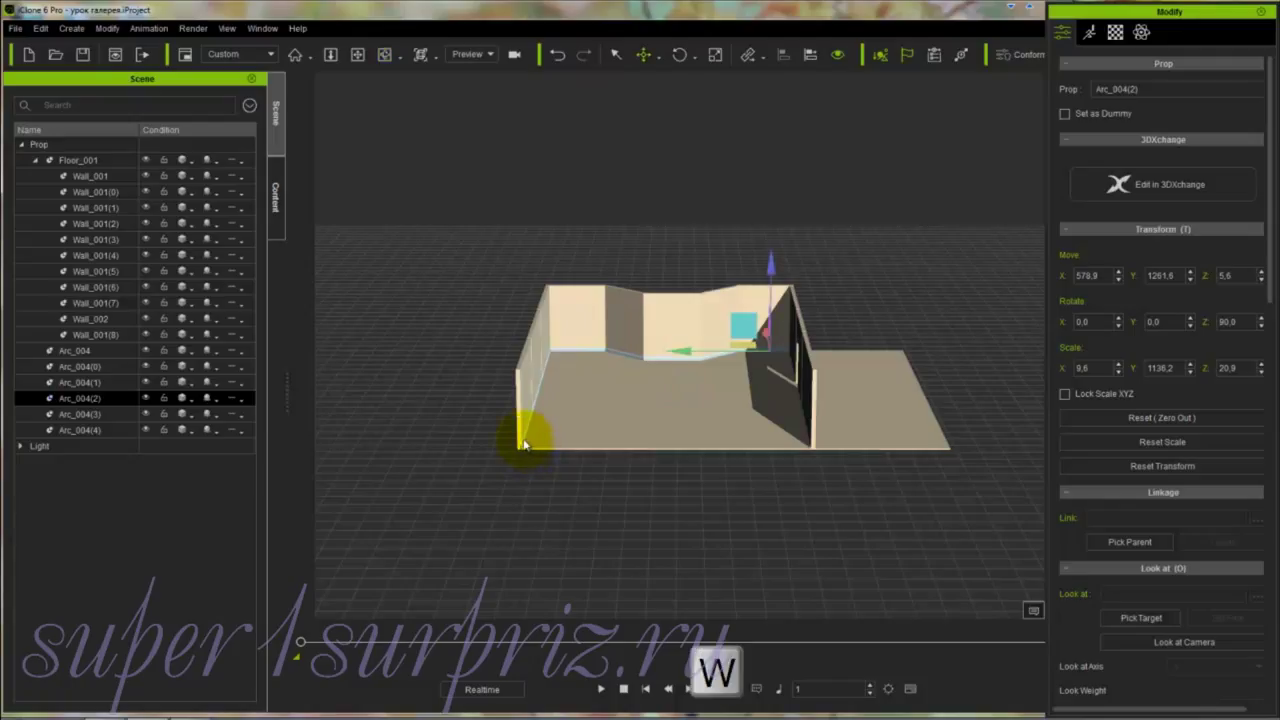
left_click(526, 444)
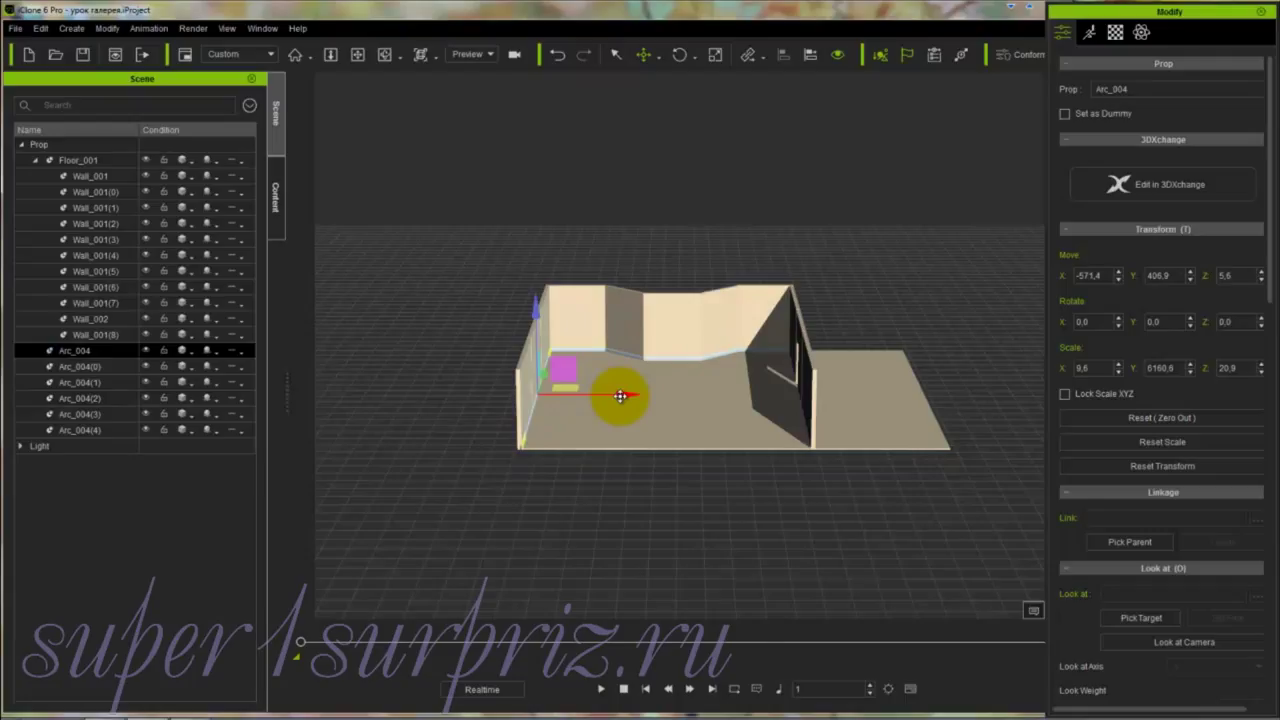
left_click_drag(620, 396, 661, 396, "ctrl")
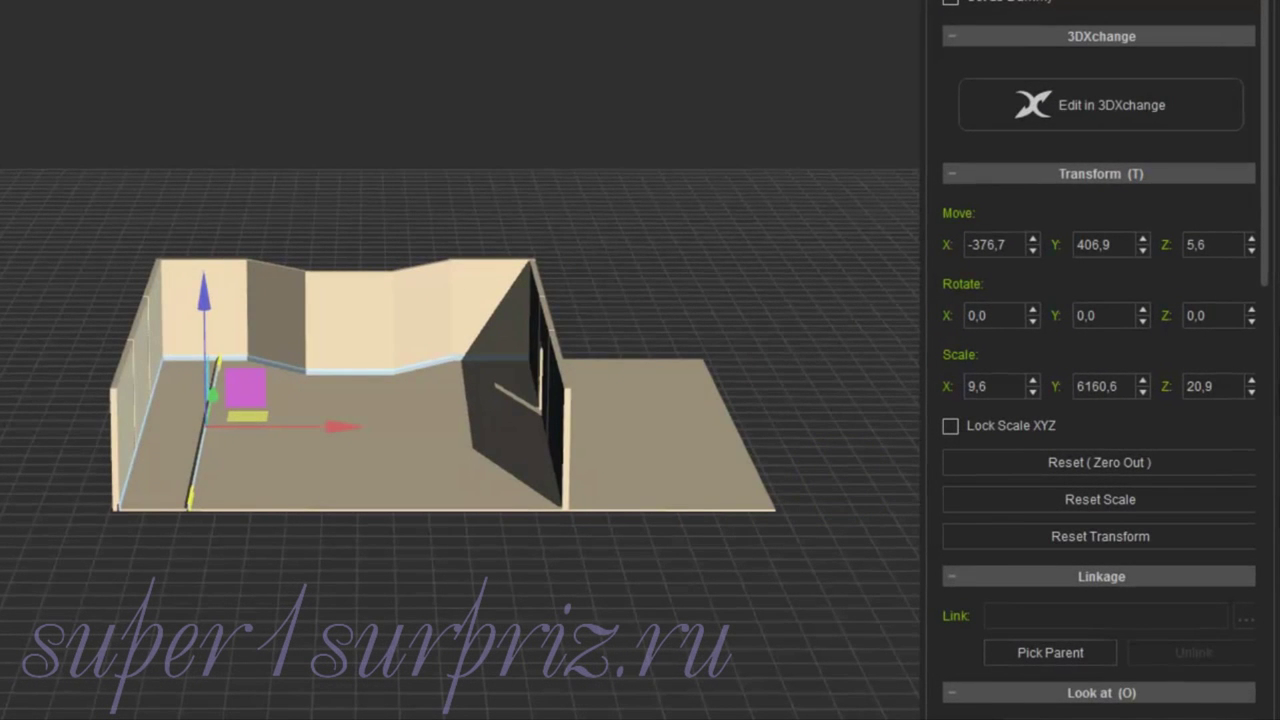
Step: Set the copied long baseboard's Z rotation to 180 and move it towards the doorway wall, to about X 600.3
double_click(1195, 315)
key("Return")
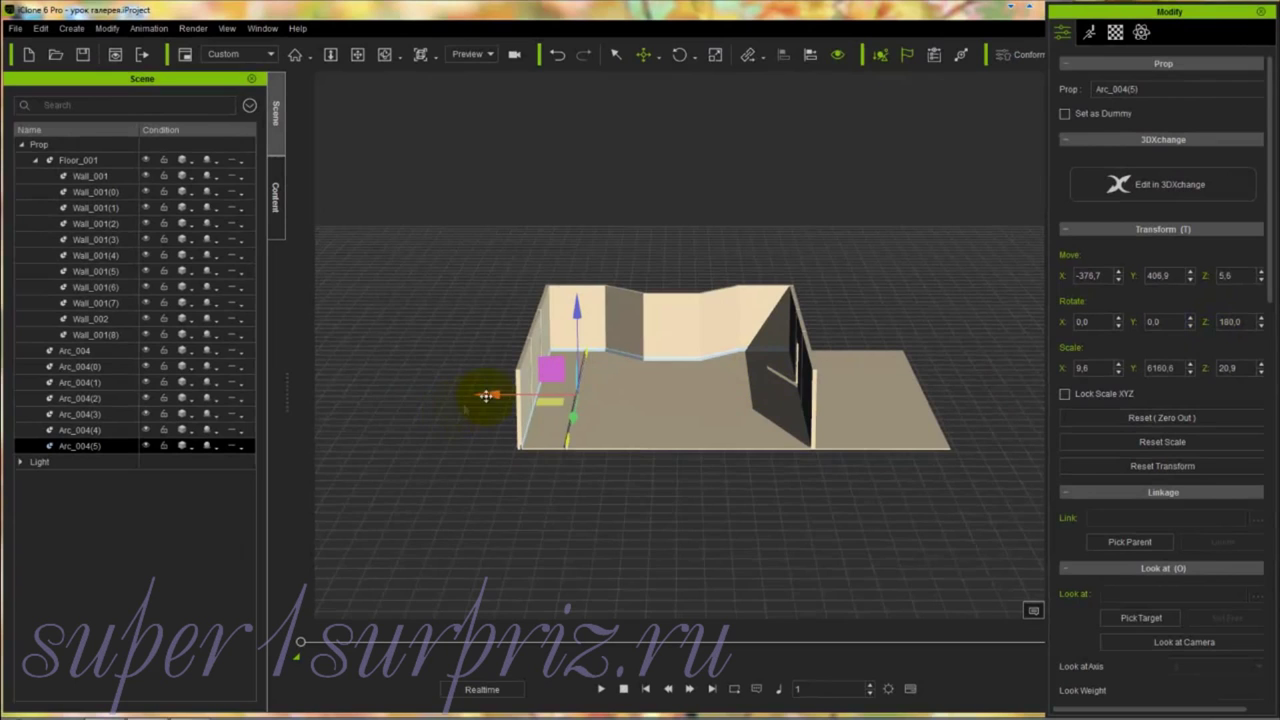
left_click_drag(491, 397, 698, 413)
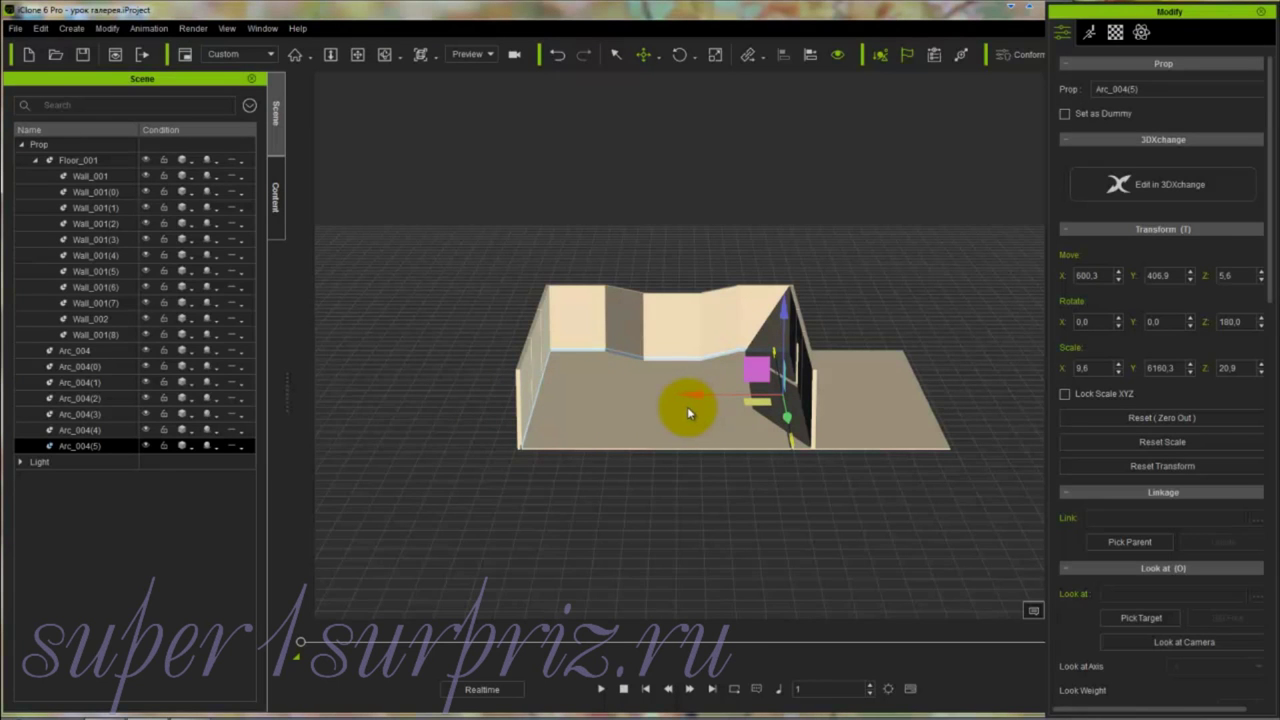
Step: Duplicate the doorway-wall baseboard Arc_004(5) towards the room's interior, at about X 452
key("c")
left_click_drag(680, 400, 706, 436)
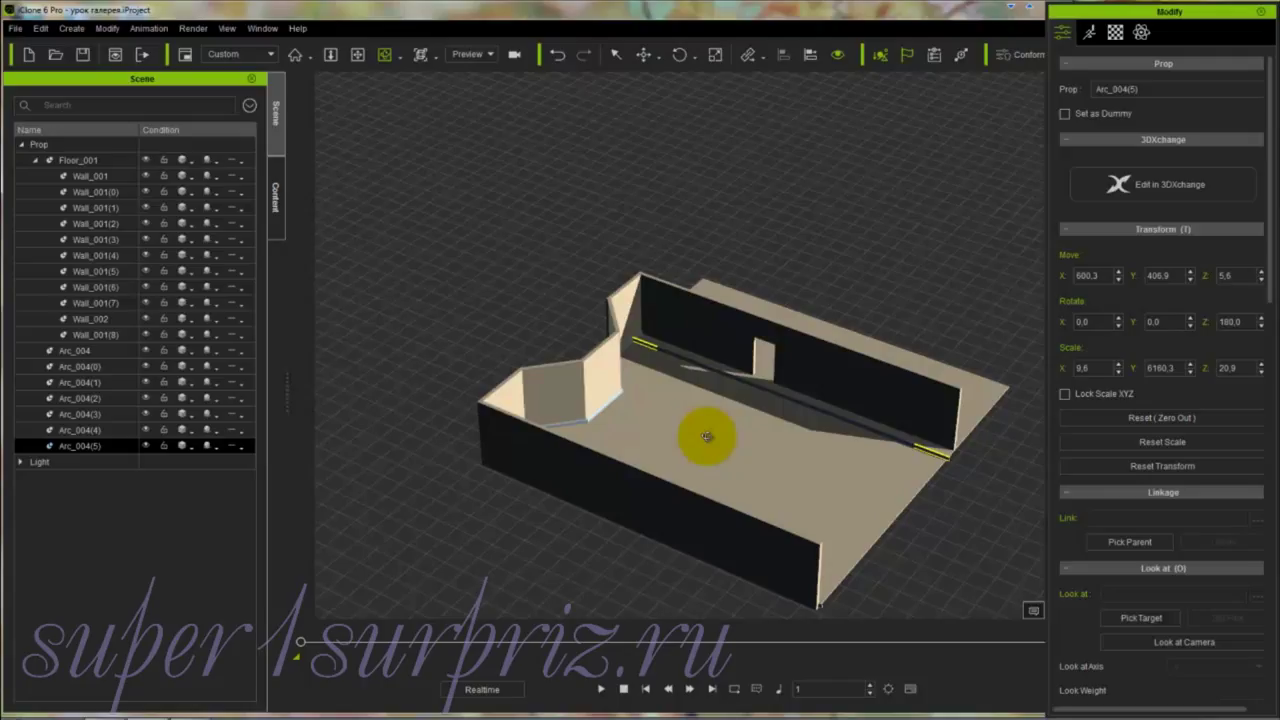
key("w")
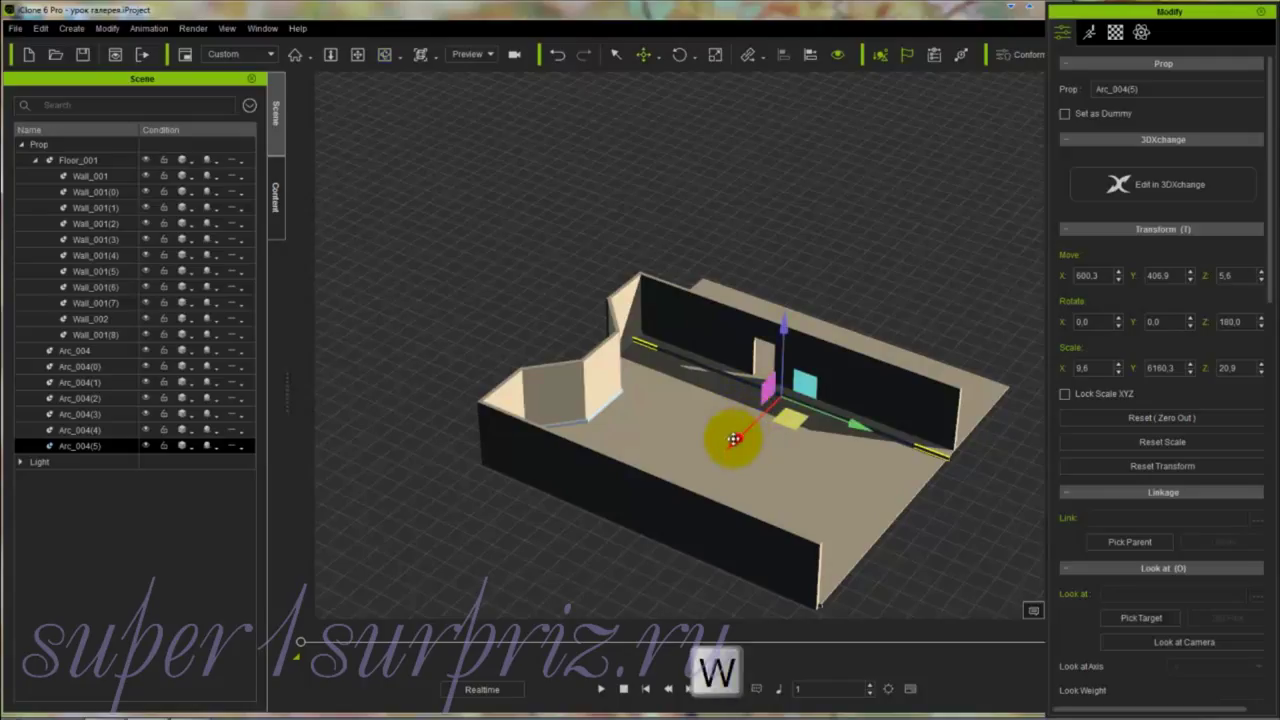
left_click_drag(734, 440, 714, 451, "ctrl")
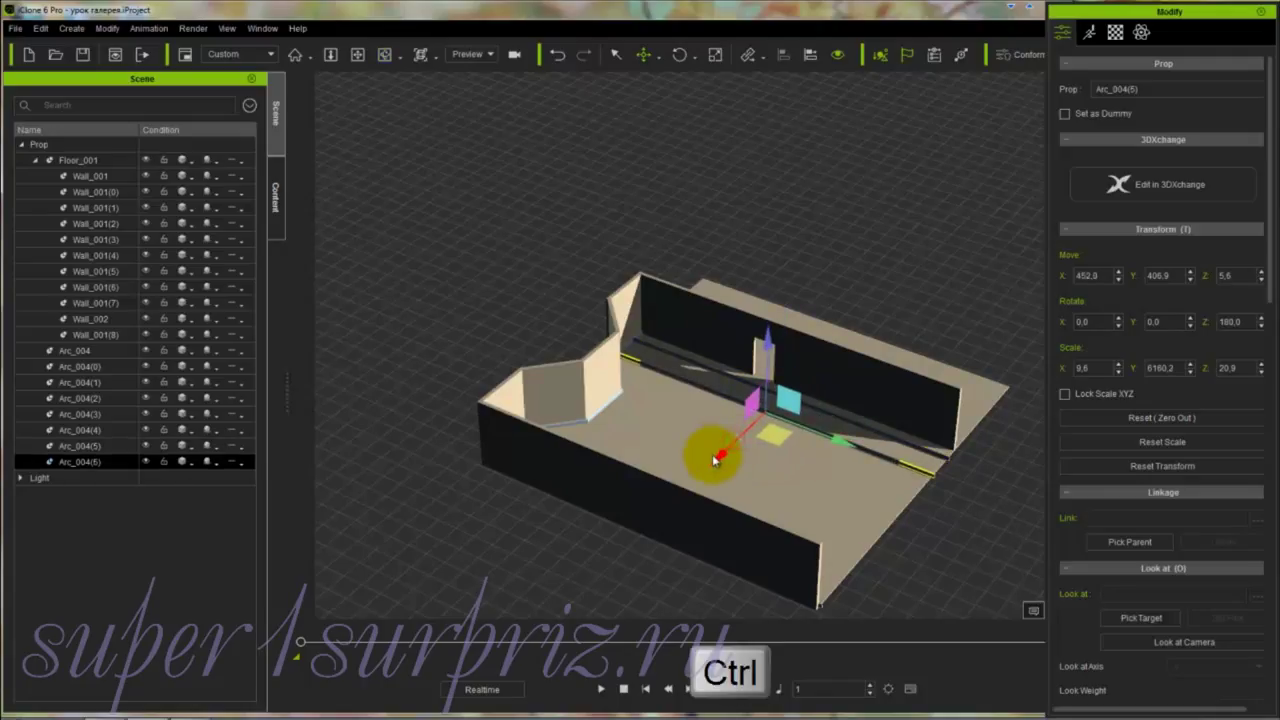
Step: Shorten the new copy Arc_004(6) to a Y scale of about 2815.9 and shift it along its length to about Y 101.3
key("r")
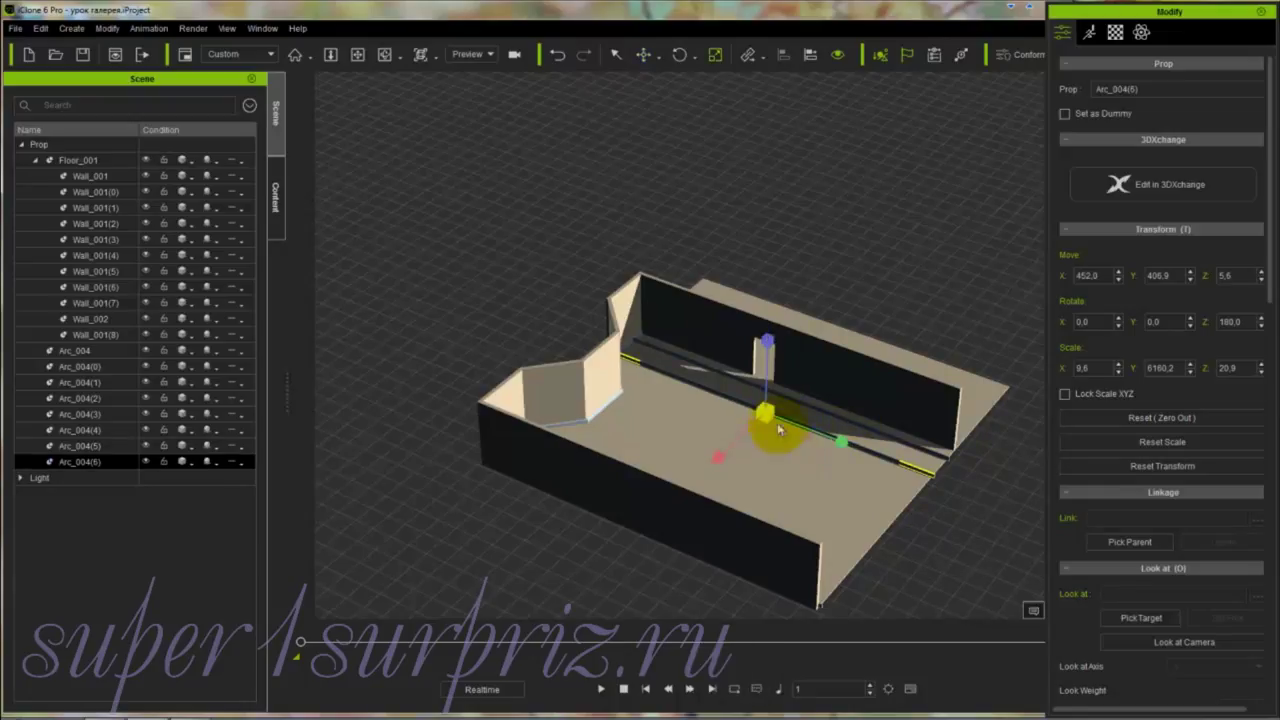
left_click_drag(843, 441, 646, 394)
key("w")
Step: Shorten baseboard Arc_004(5) to a Y scale of about 2108.5 and fit it between the corner and the doorway, at about X 670.7, Y 961.5
left_click(915, 450)
key("r")
key("w")
Step: Move baseboard Arc_004(6) against the wall on the doorway's other side, to about X 675, Y 6.7, and deselect it
left_click(818, 436)
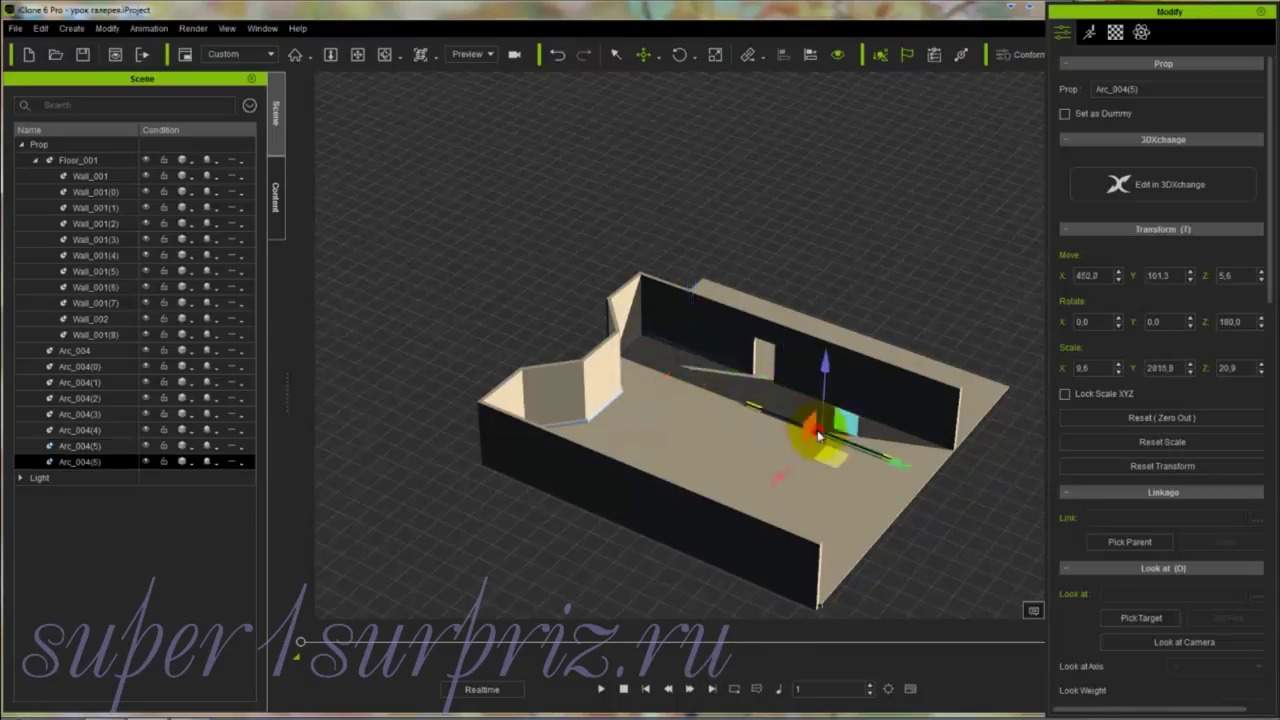
left_click_drag(782, 470, 940, 450)
left_click_drag(819, 461, 823, 459)
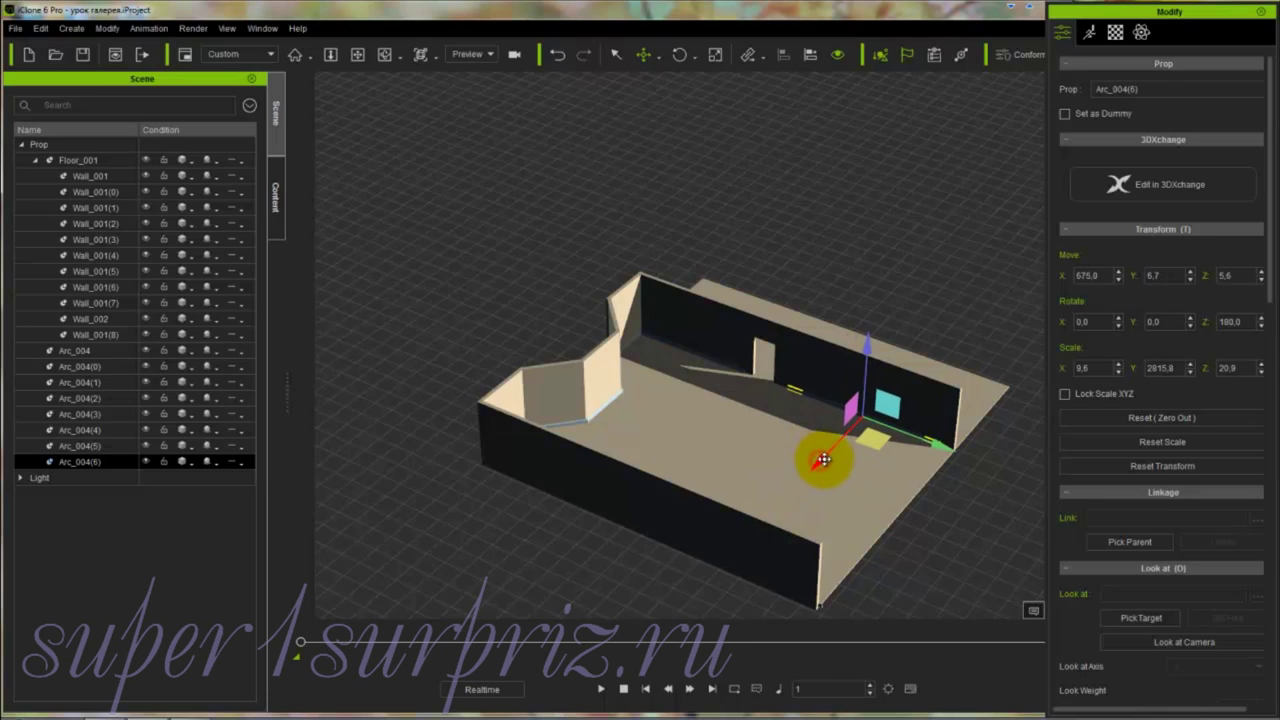
left_click(731, 408)
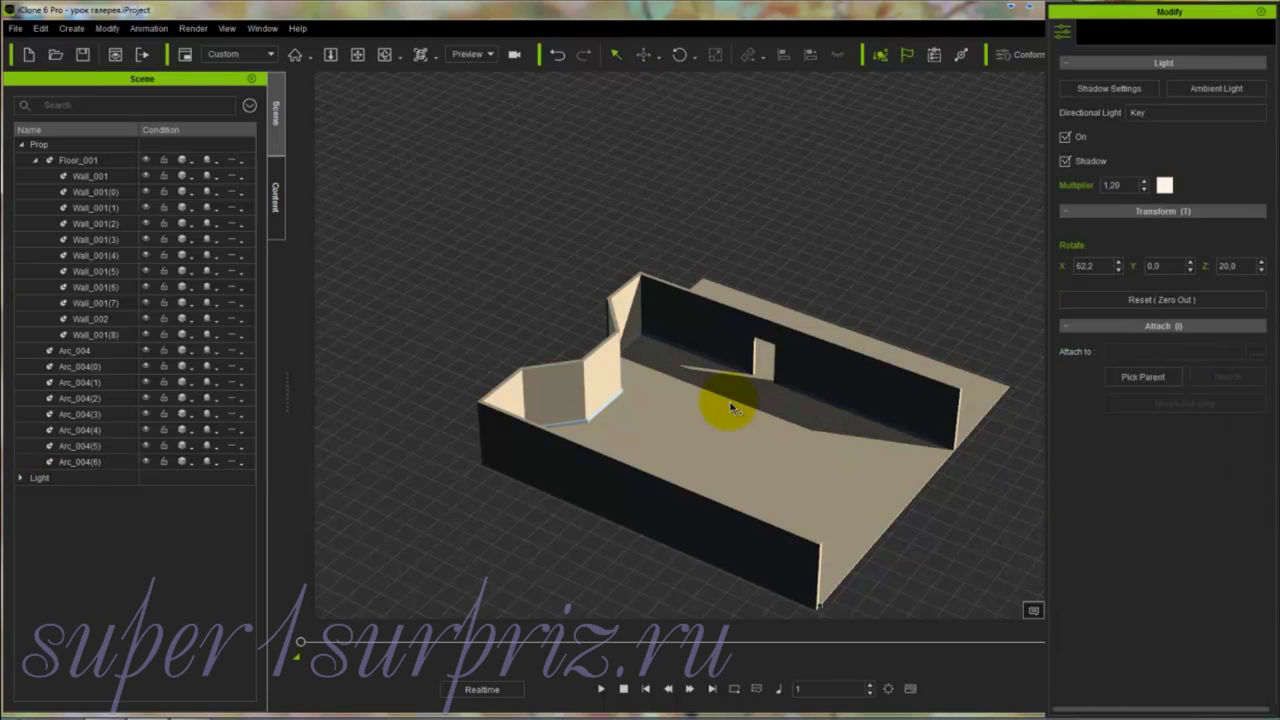
Step: Turn off shadow casting for the Key directional light
key("z")
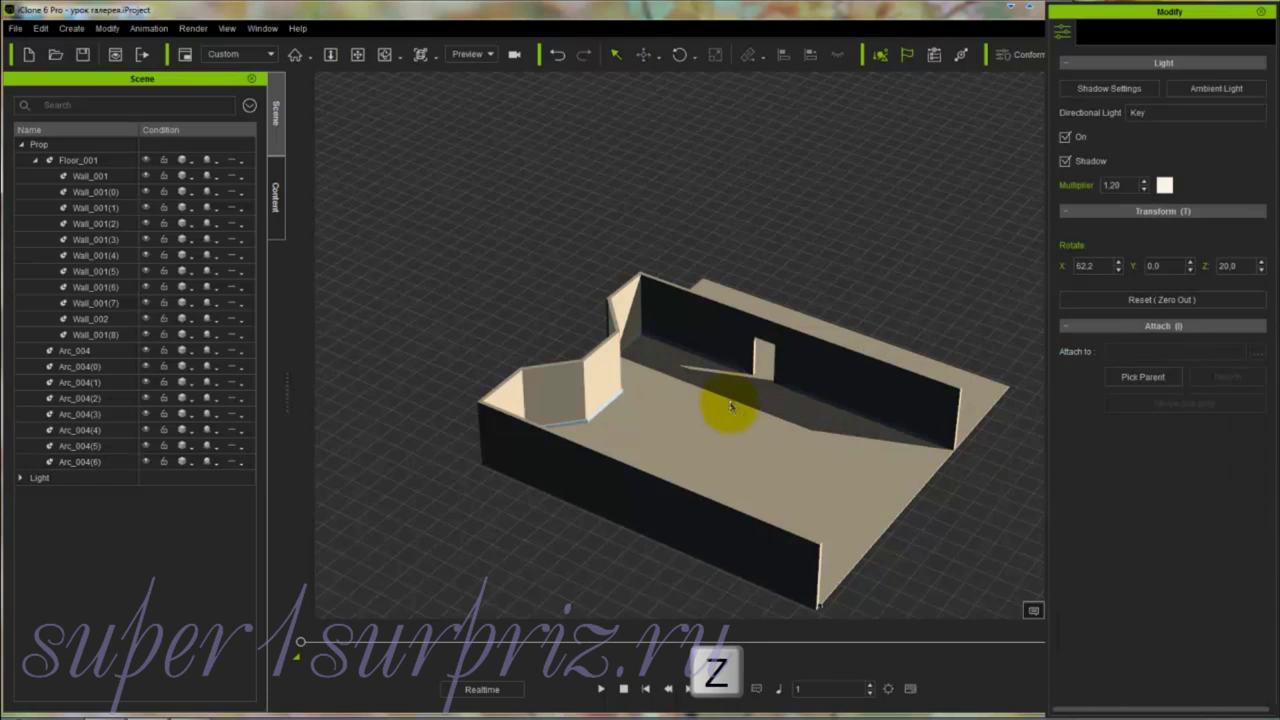
left_click_drag(749, 431, 789, 307)
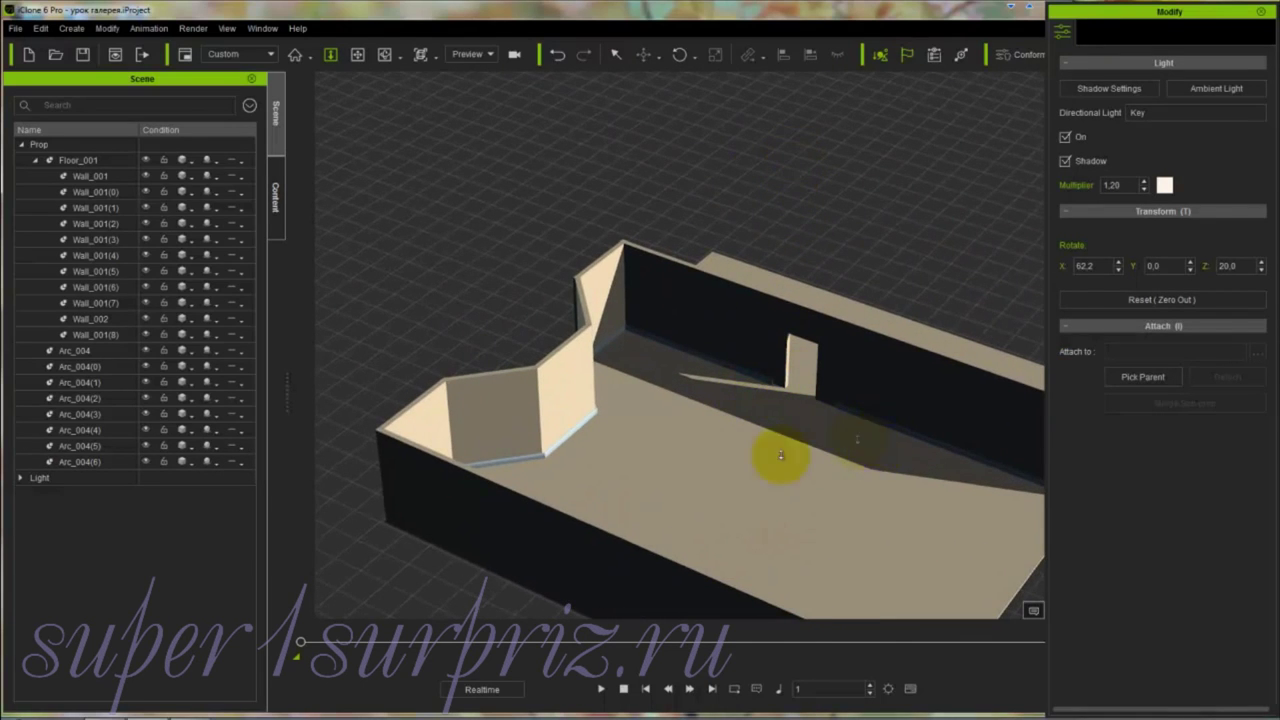
left_click_drag(762, 455, 778, 221)
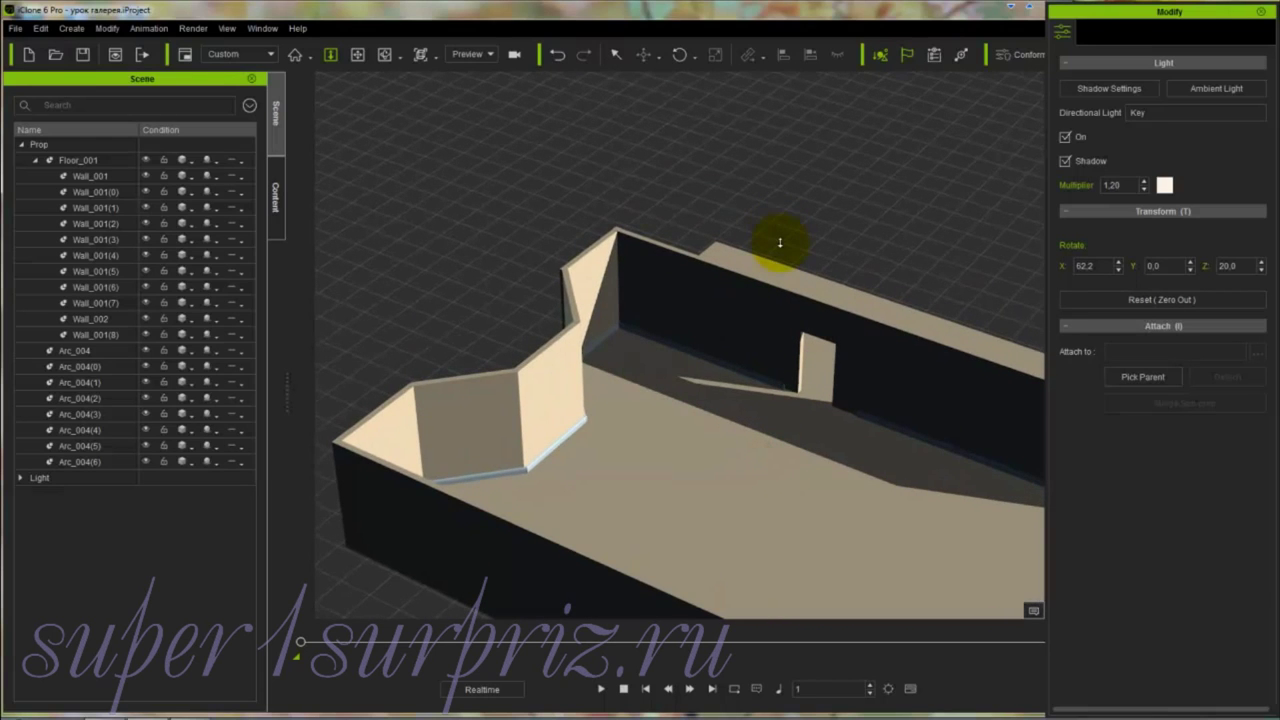
left_click(30, 398)
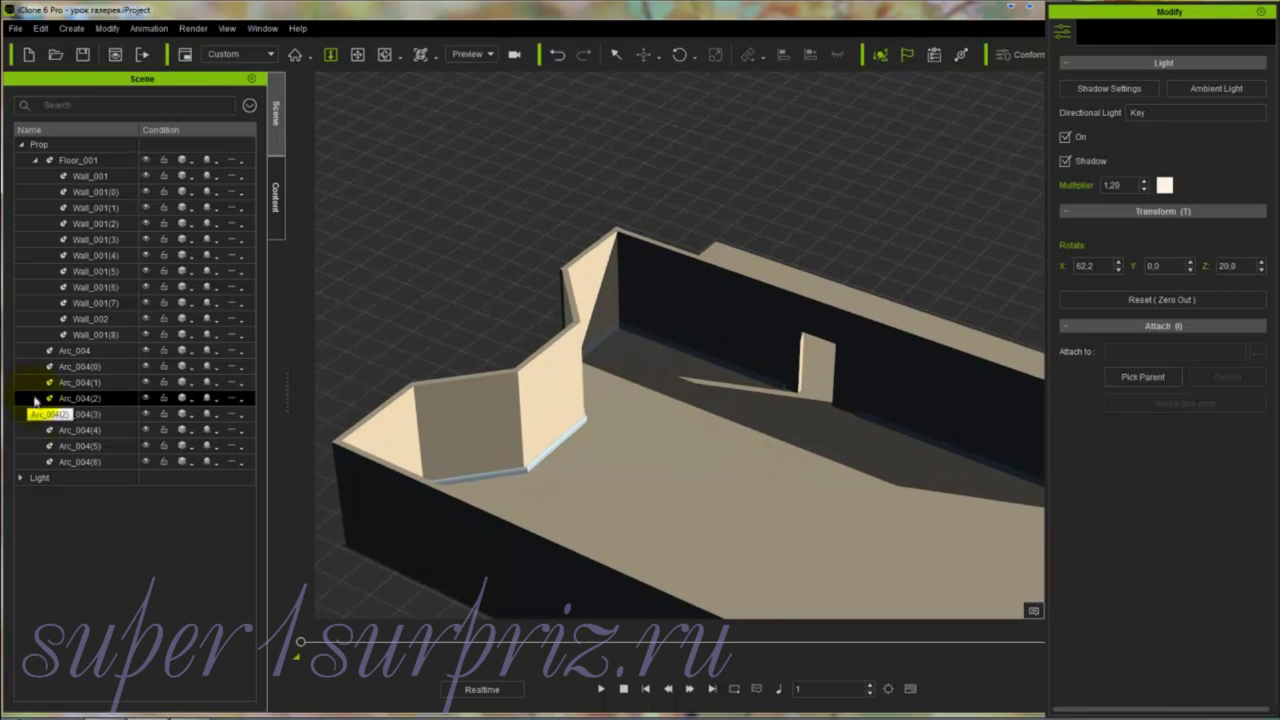
left_click(40, 478)
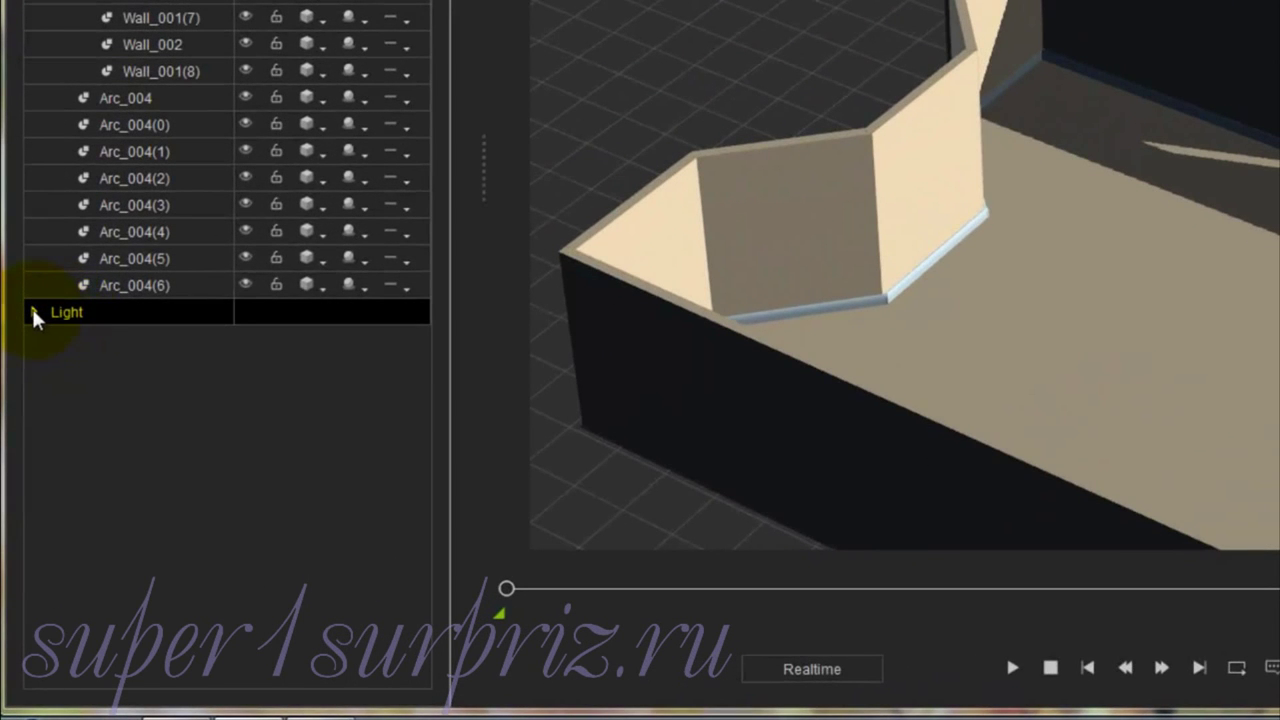
left_click(35, 313)
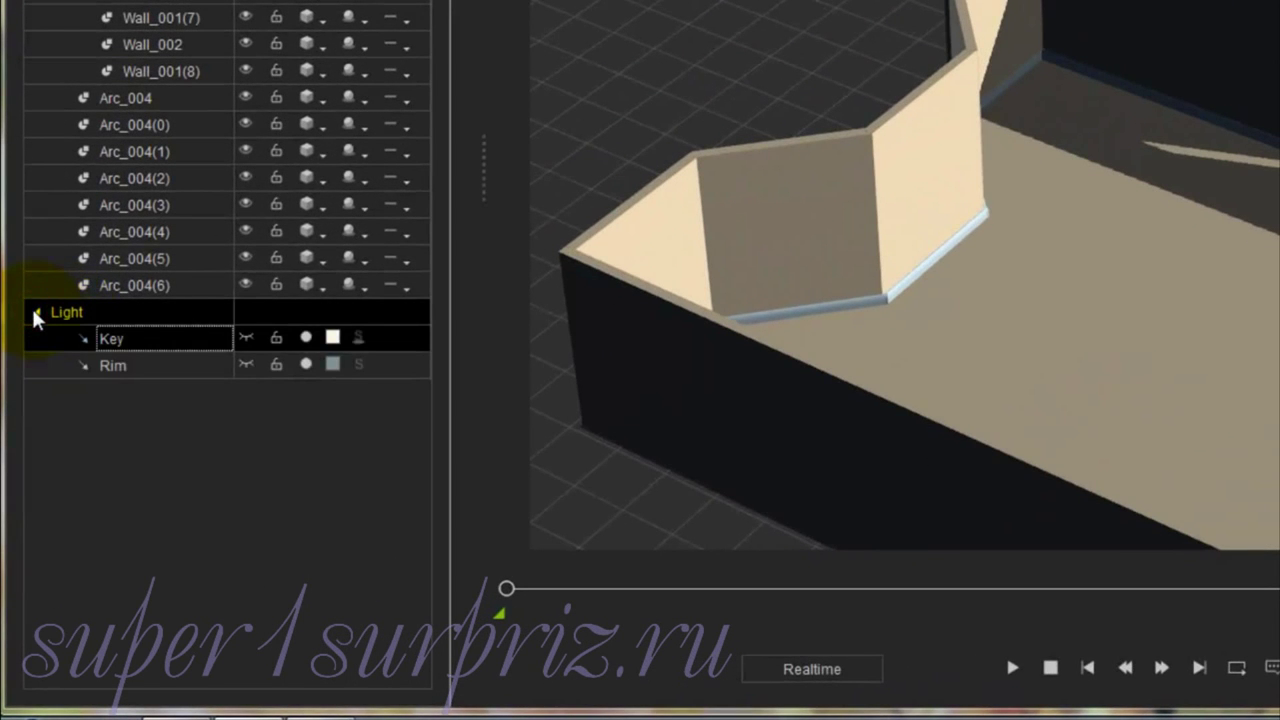
left_click(302, 343)
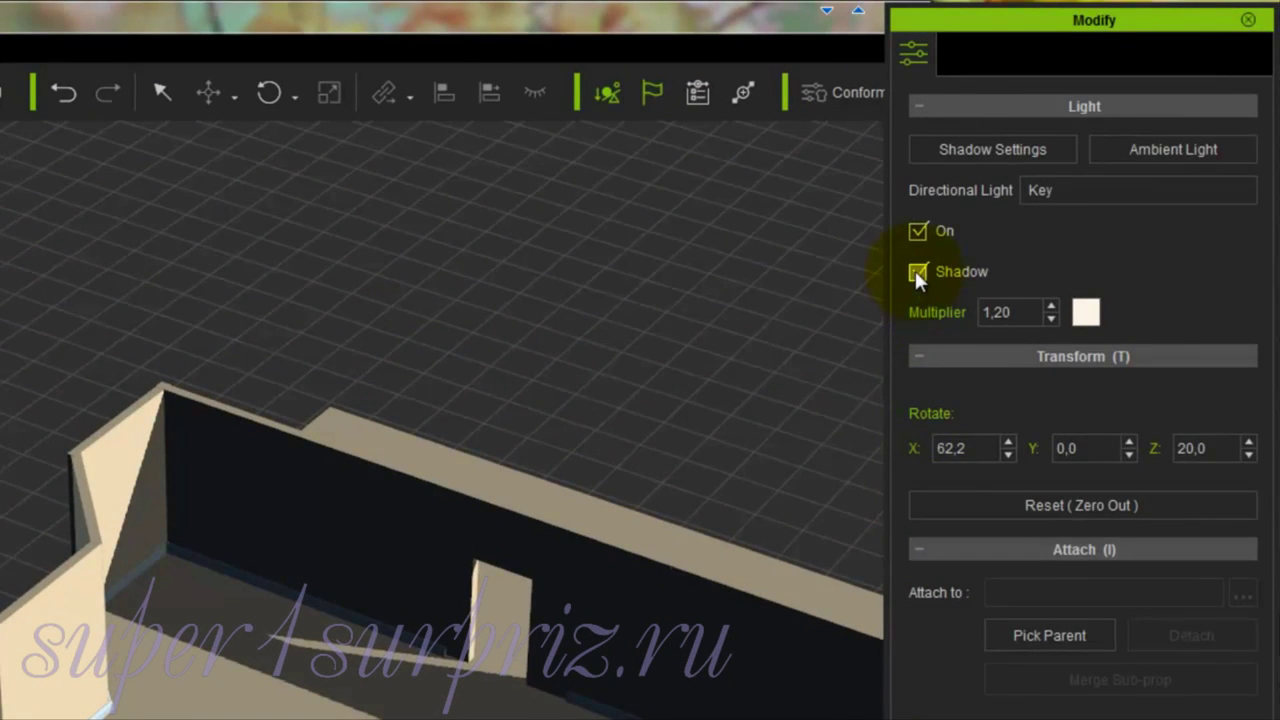
left_click(917, 272)
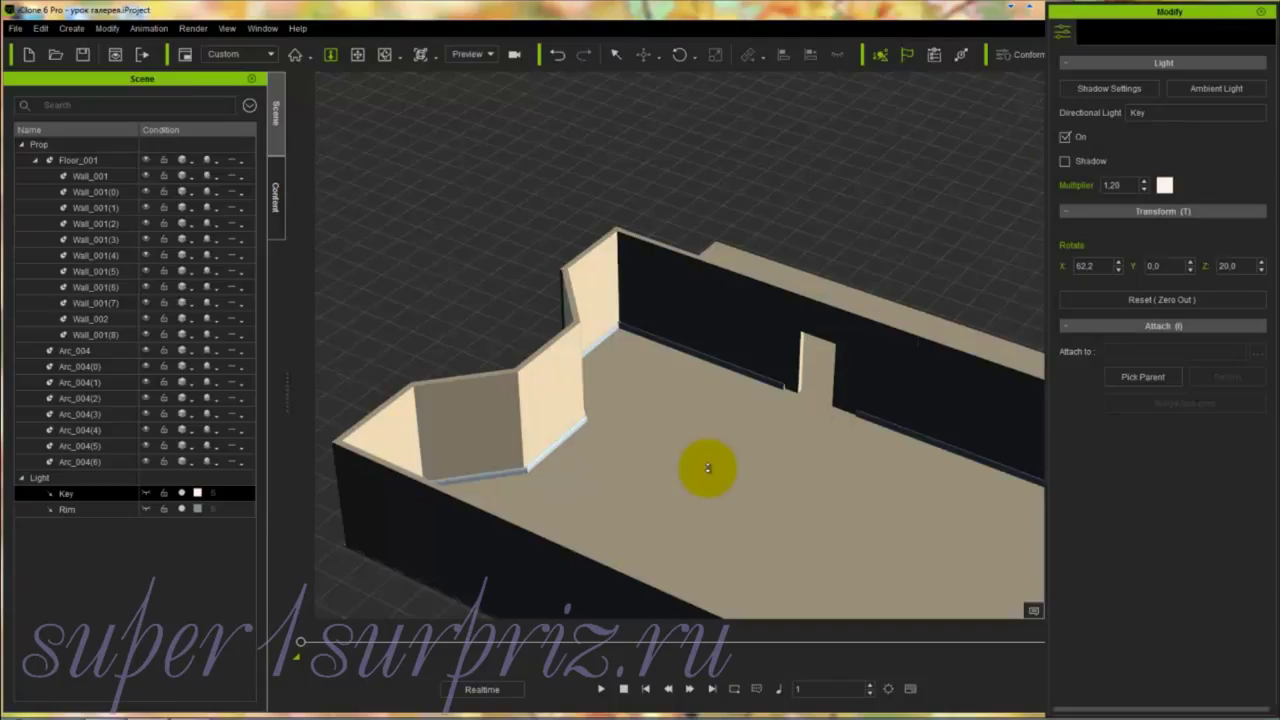
left_click(22, 478)
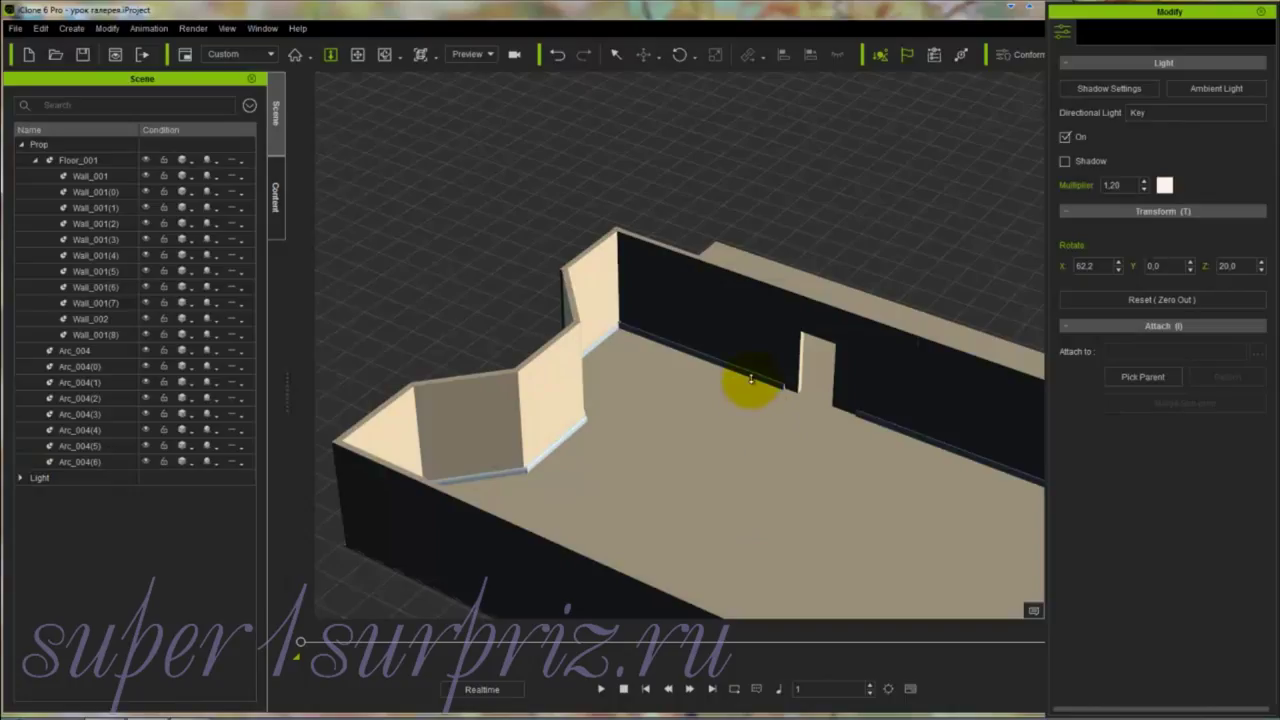
Step: Lengthen baseboard Arc_004(5) to a Y scale of about 2484 so it spans from the corner to the doorway
left_click(871, 200)
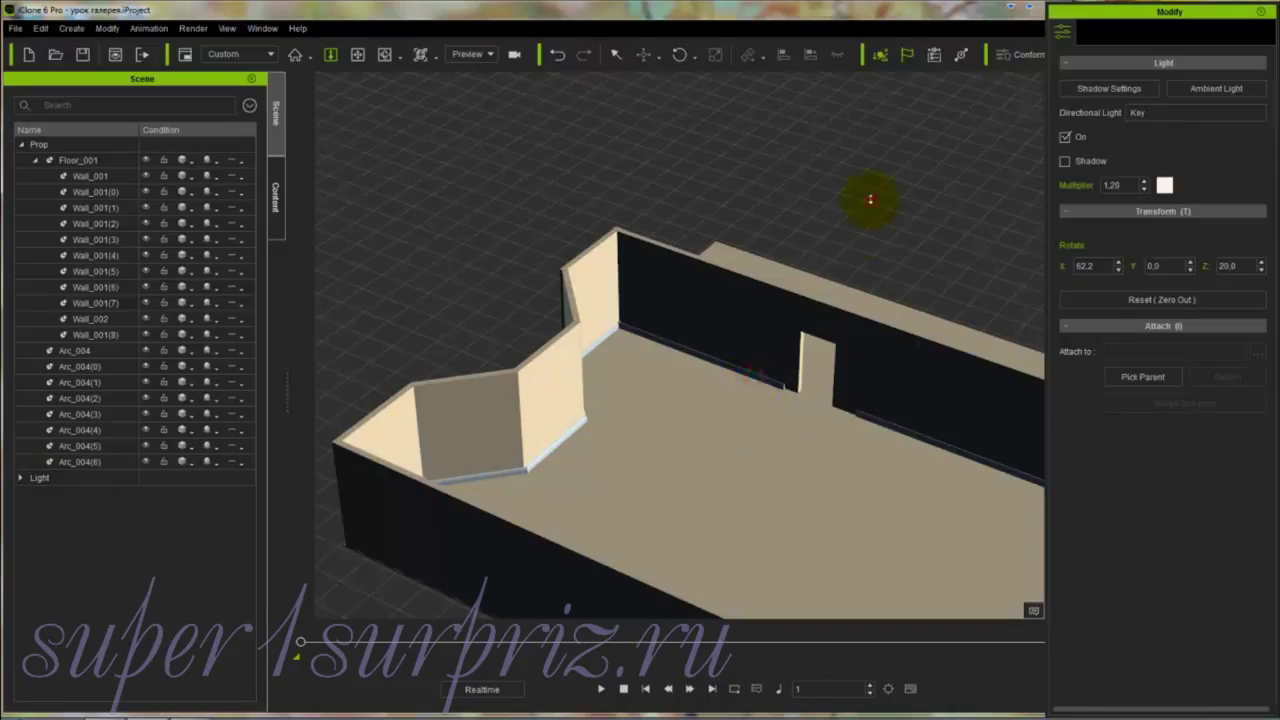
key("w")
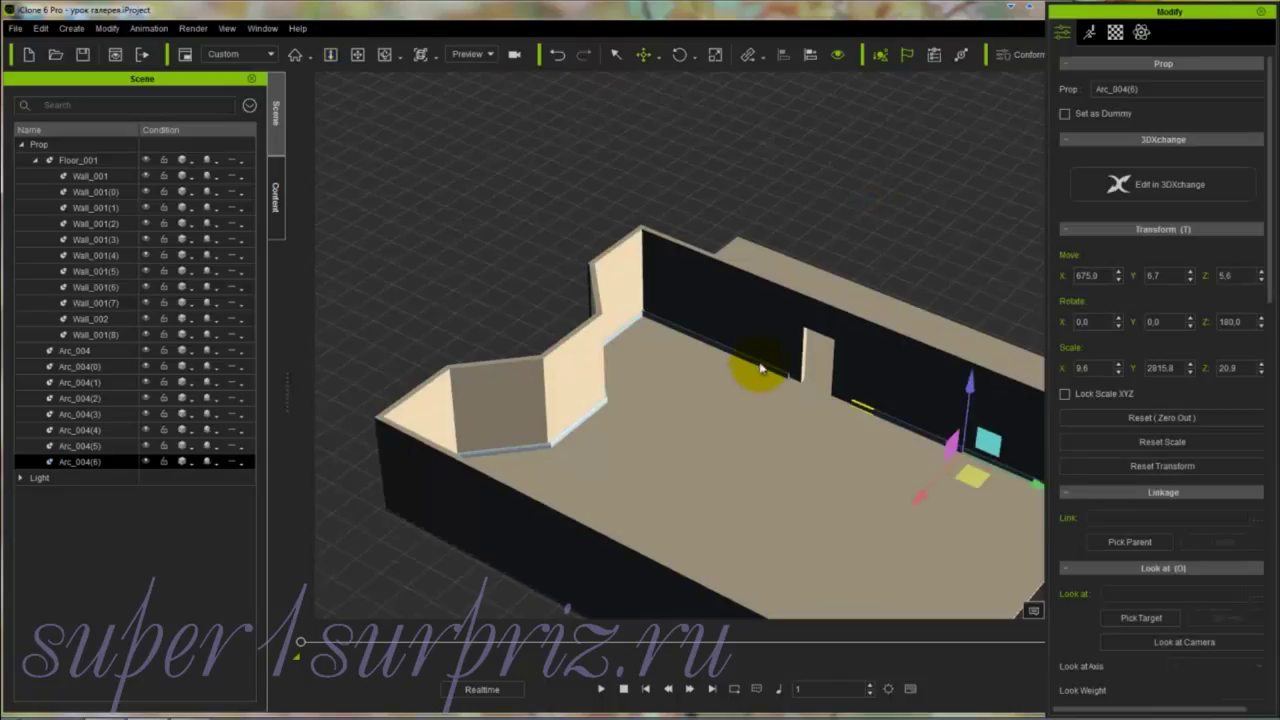
left_click(762, 370)
key("w")
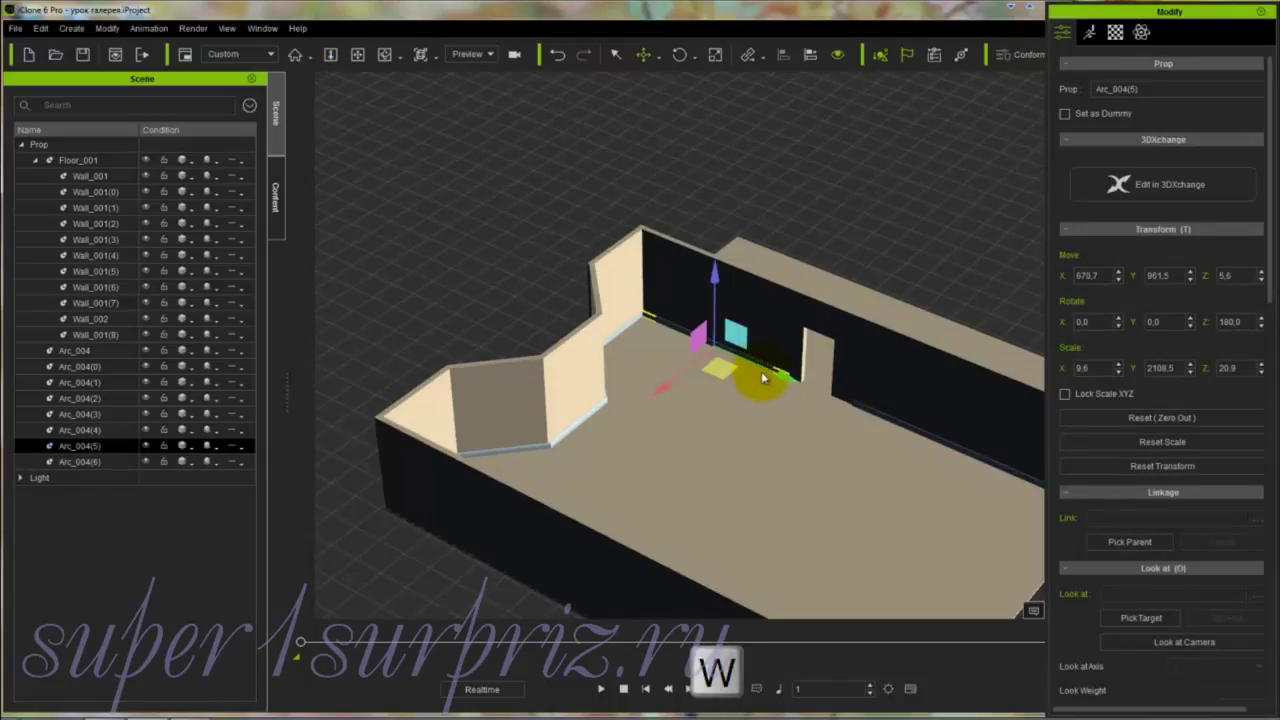
key("r")
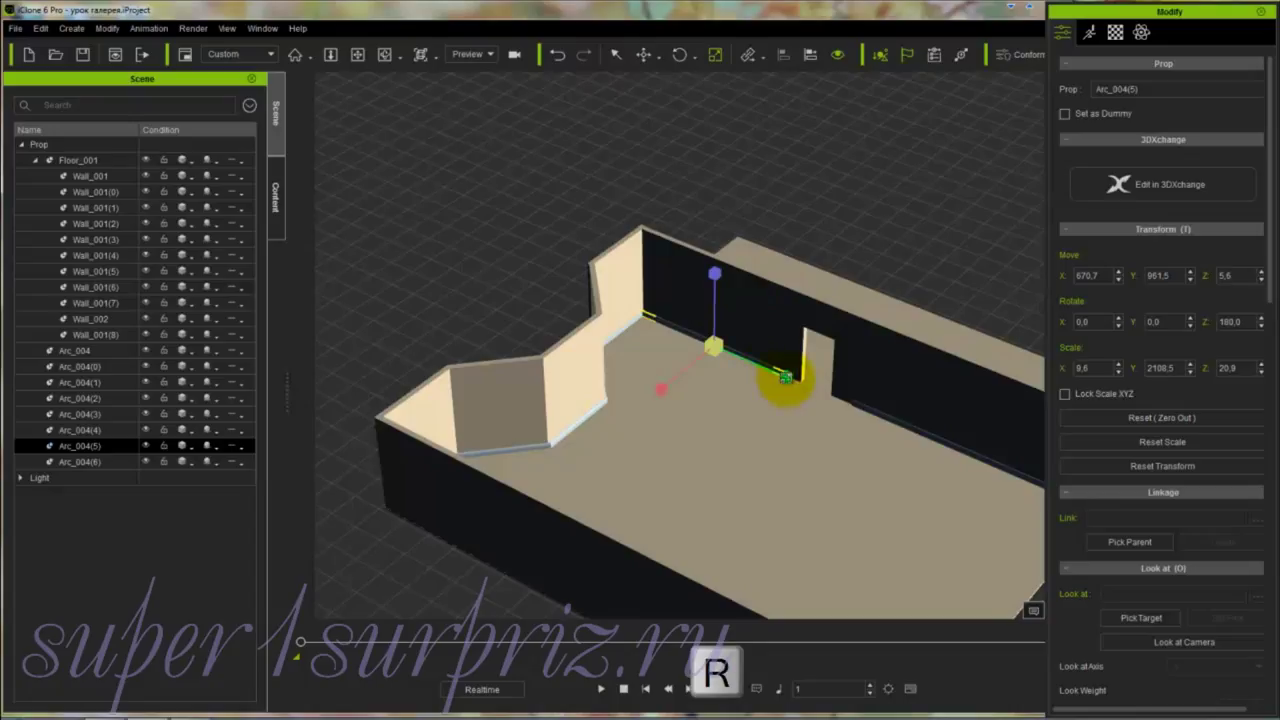
left_click_drag(786, 376, 790, 377)
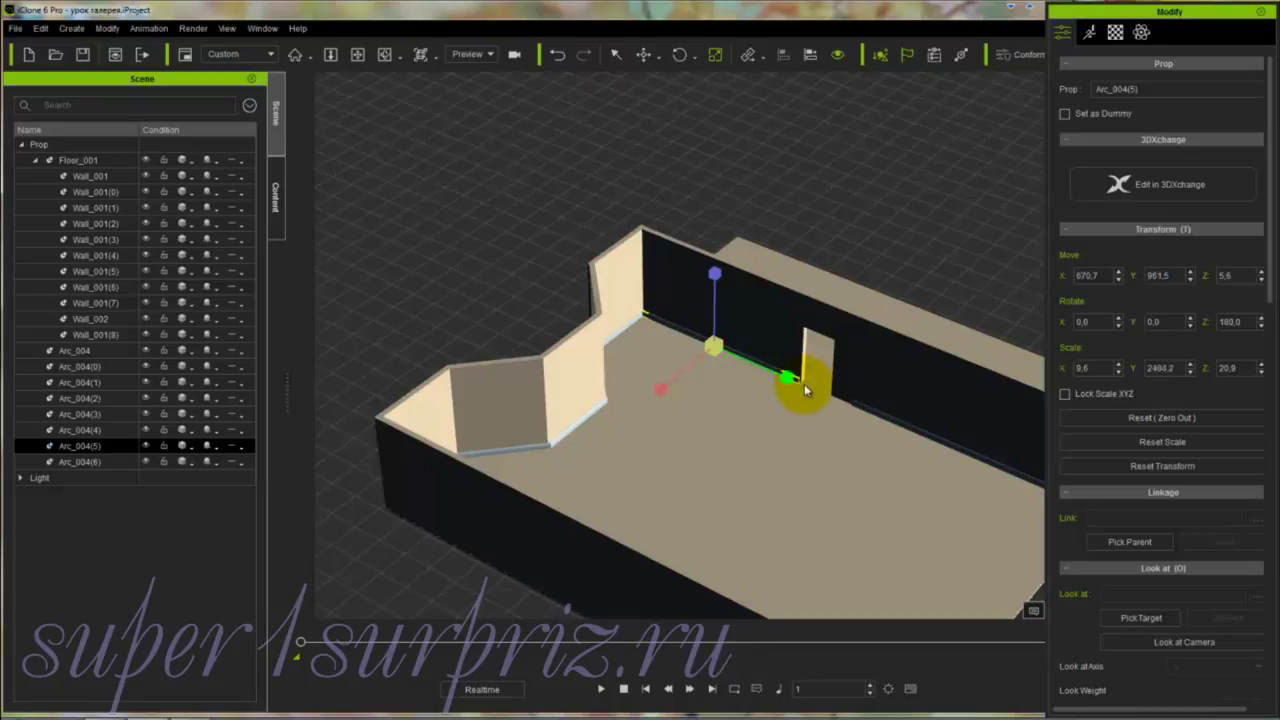
left_click_drag(807, 385, 802, 393)
Step: Lengthen baseboard Arc_004(6) on the doorway's other side to a Y scale of about 3286.6
left_click(879, 418)
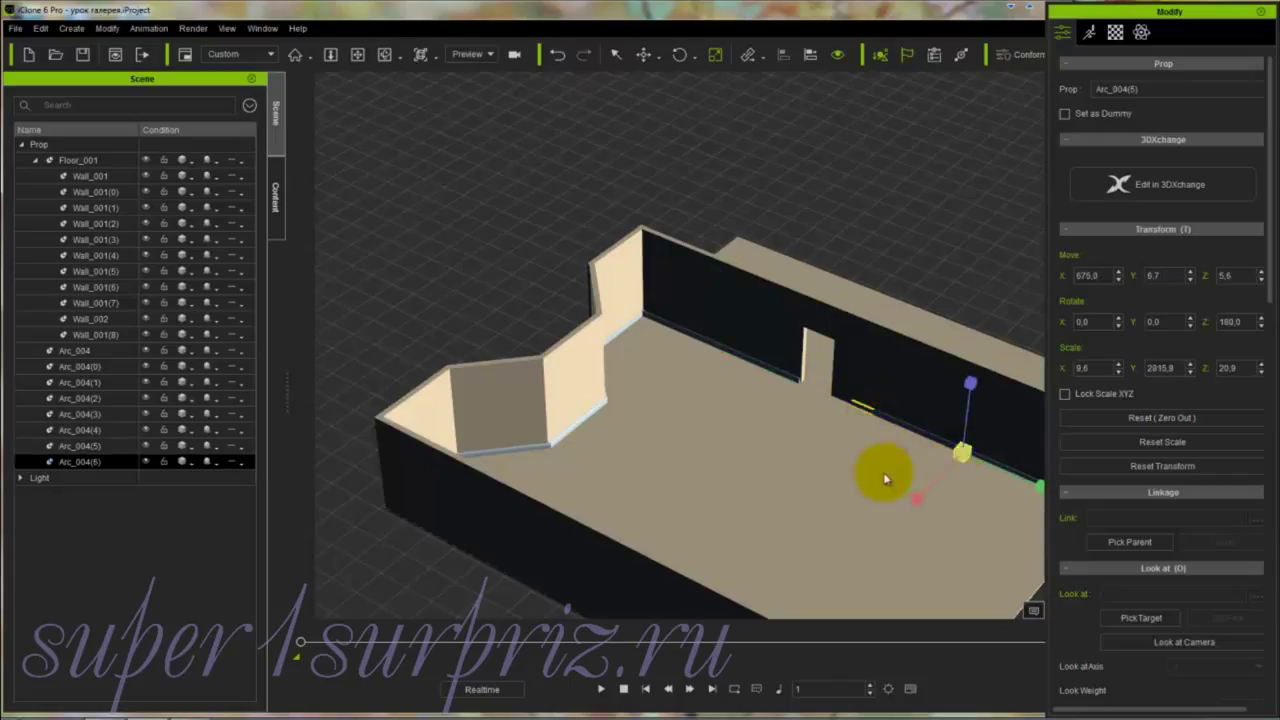
key("a")
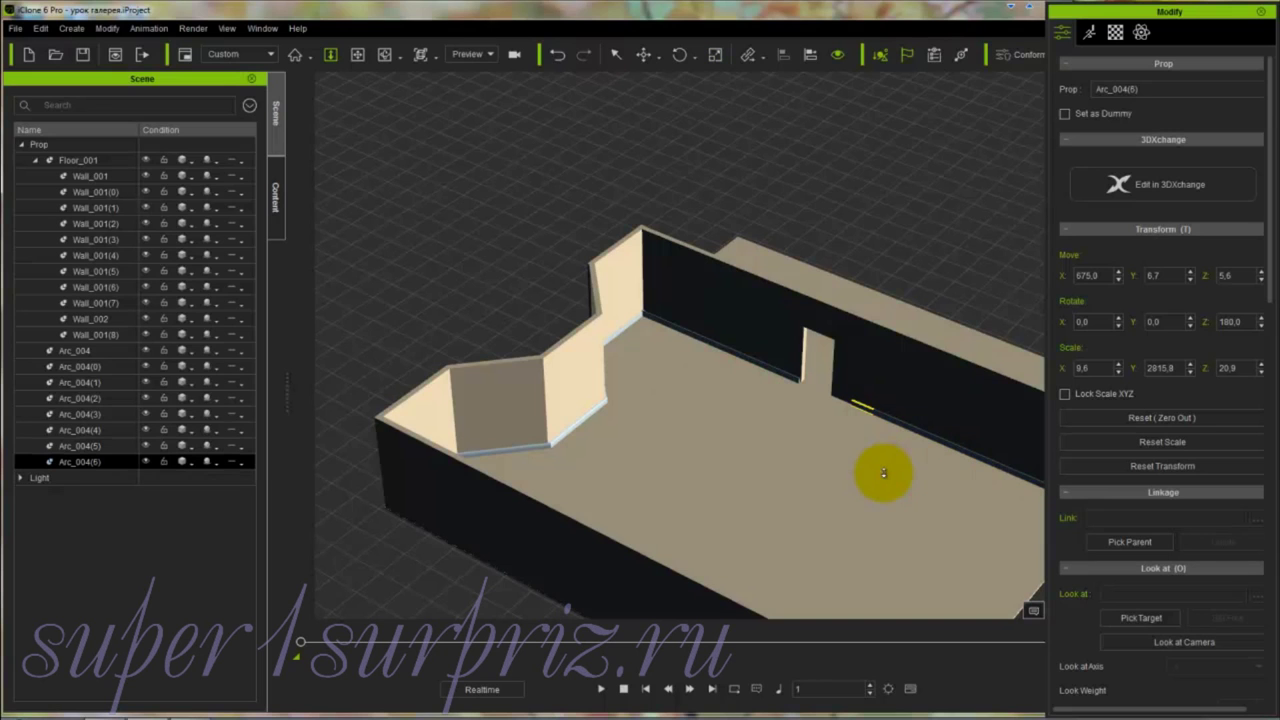
left_click_drag(883, 472, 765, 499)
key("x")
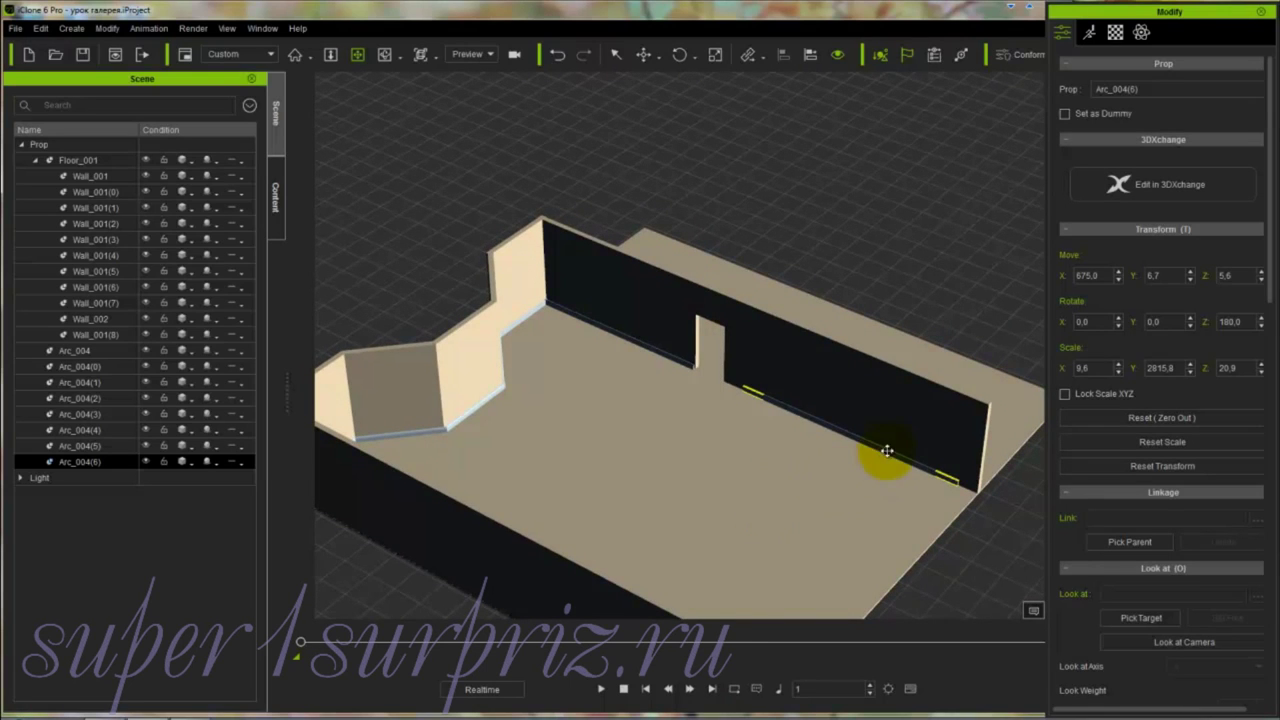
key("r")
left_click_drag(920, 471, 941, 479)
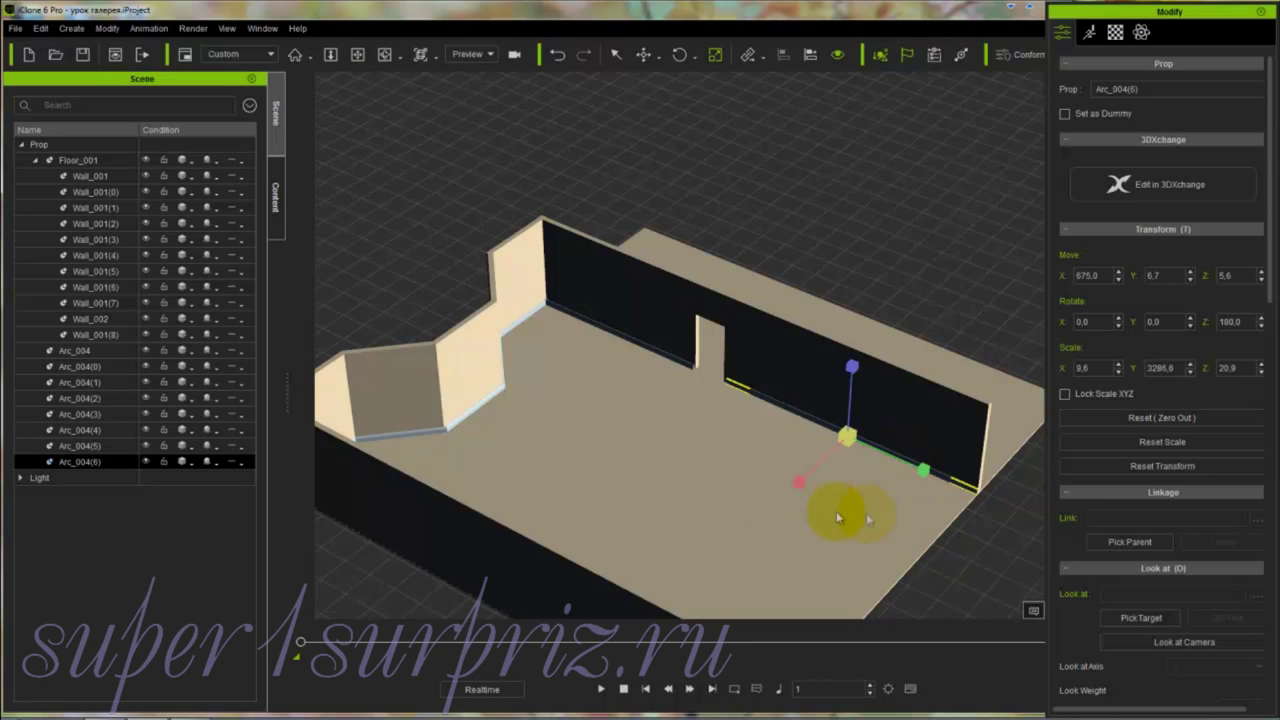
Step: Fit Arc_004(6) between the doorway and the wall's end by shifting it to about Y 13.6 and stretching its Y scale to about 3319.5
key("c")
left_click_drag(777, 509, 959, 437)
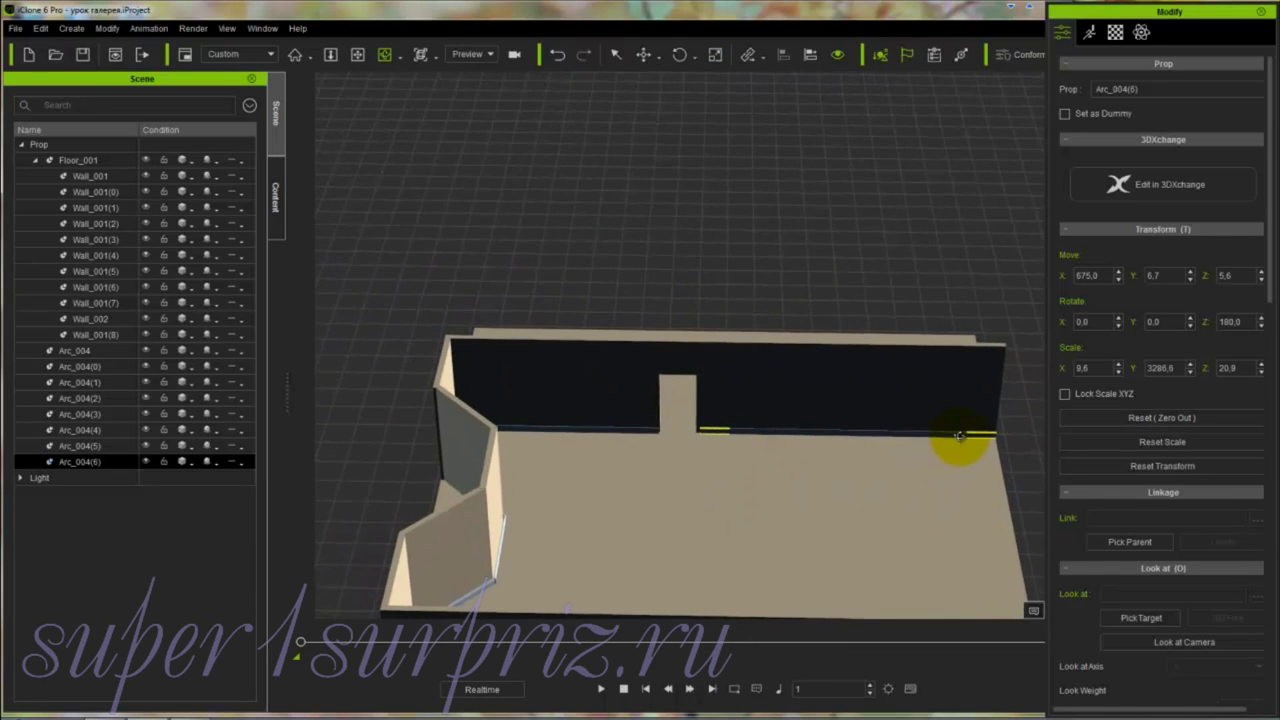
key("w")
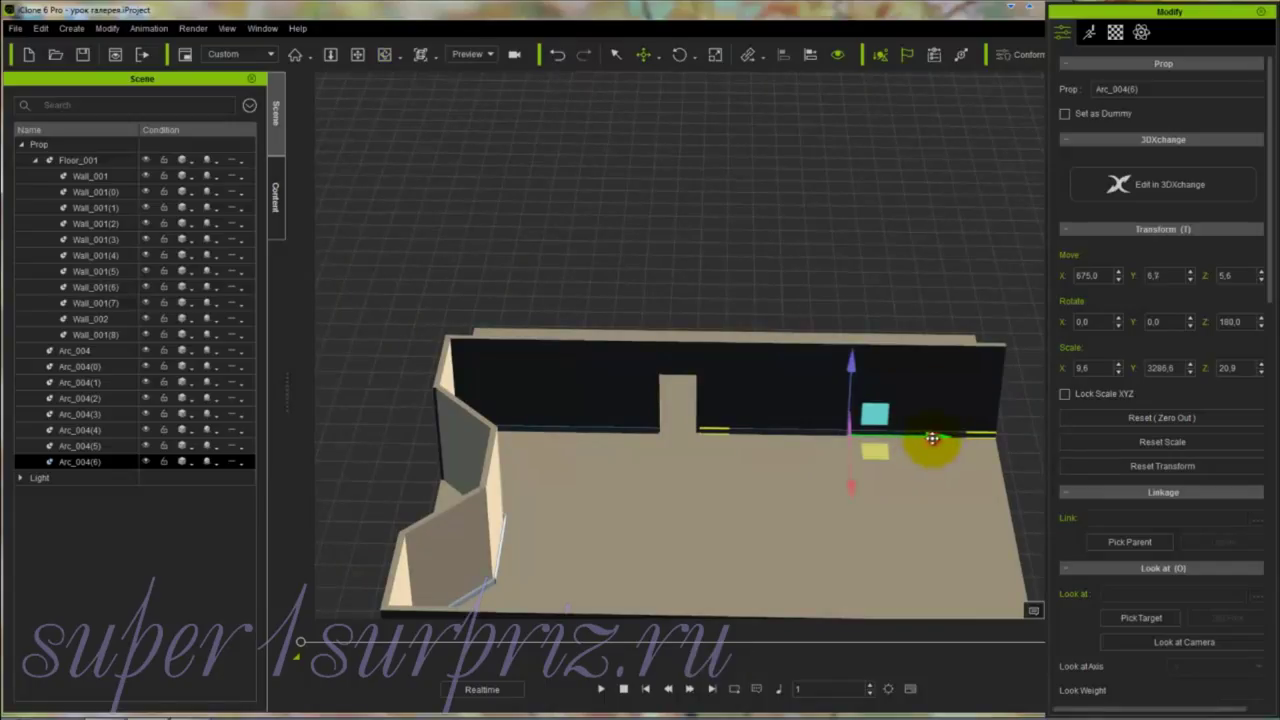
left_click_drag(931, 438, 934, 444)
key("r")
key("w")
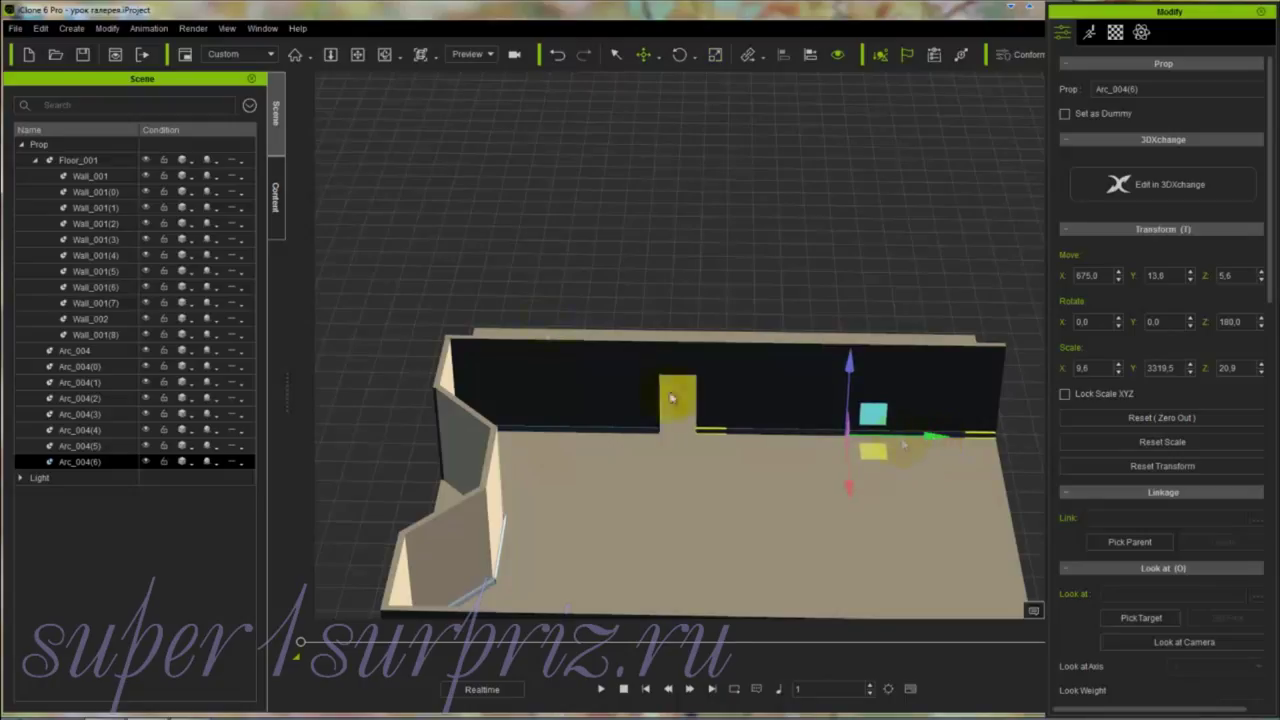
Step: Turn shadow casting back on for the Key directional light
left_click(434, 56)
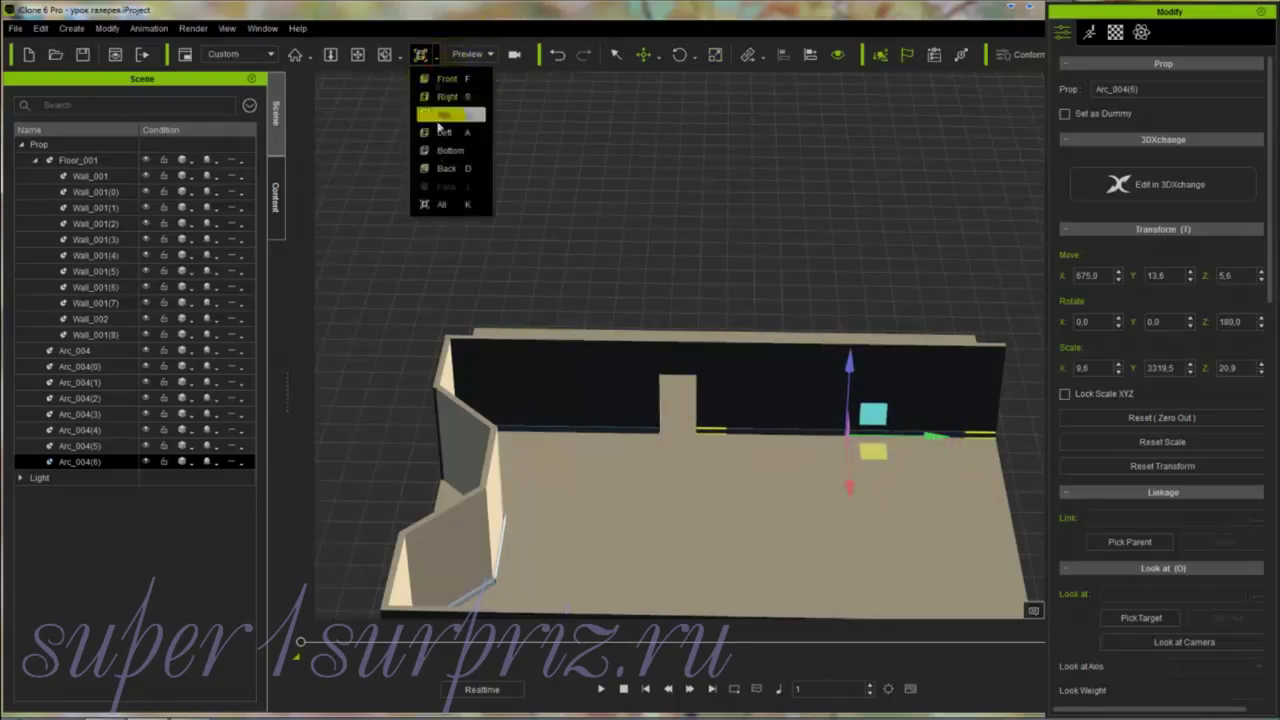
left_click(442, 205)
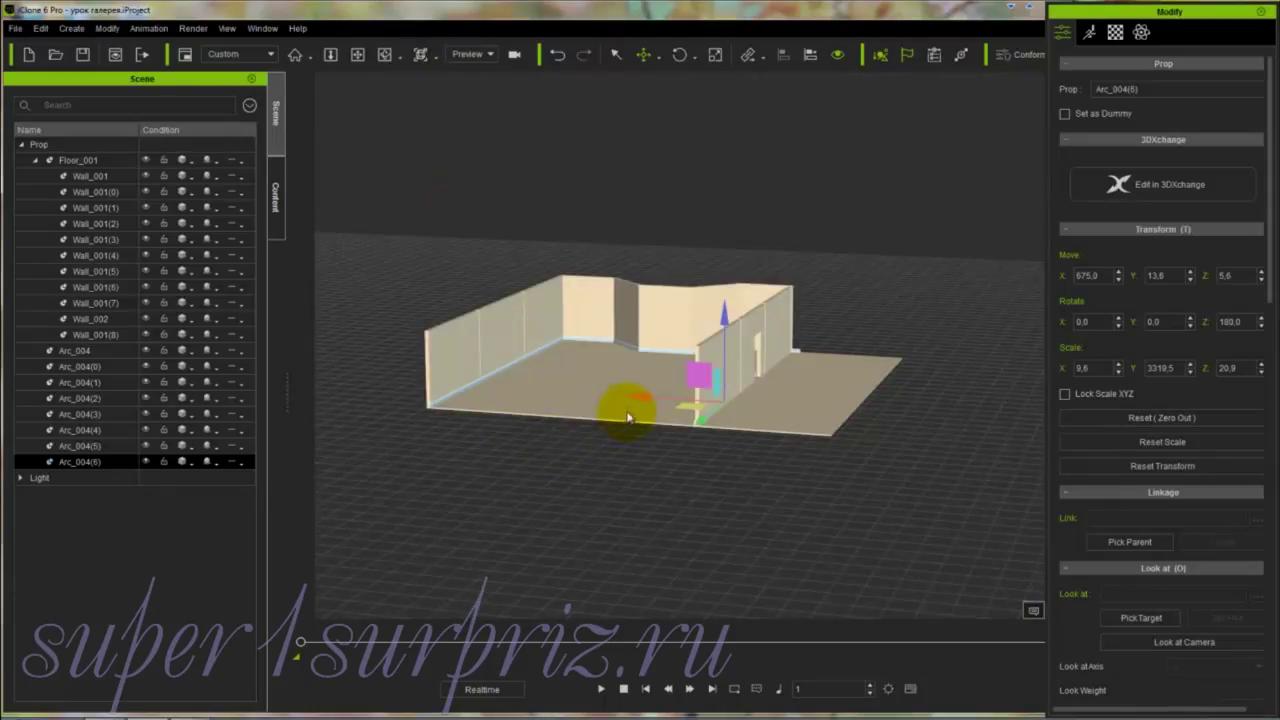
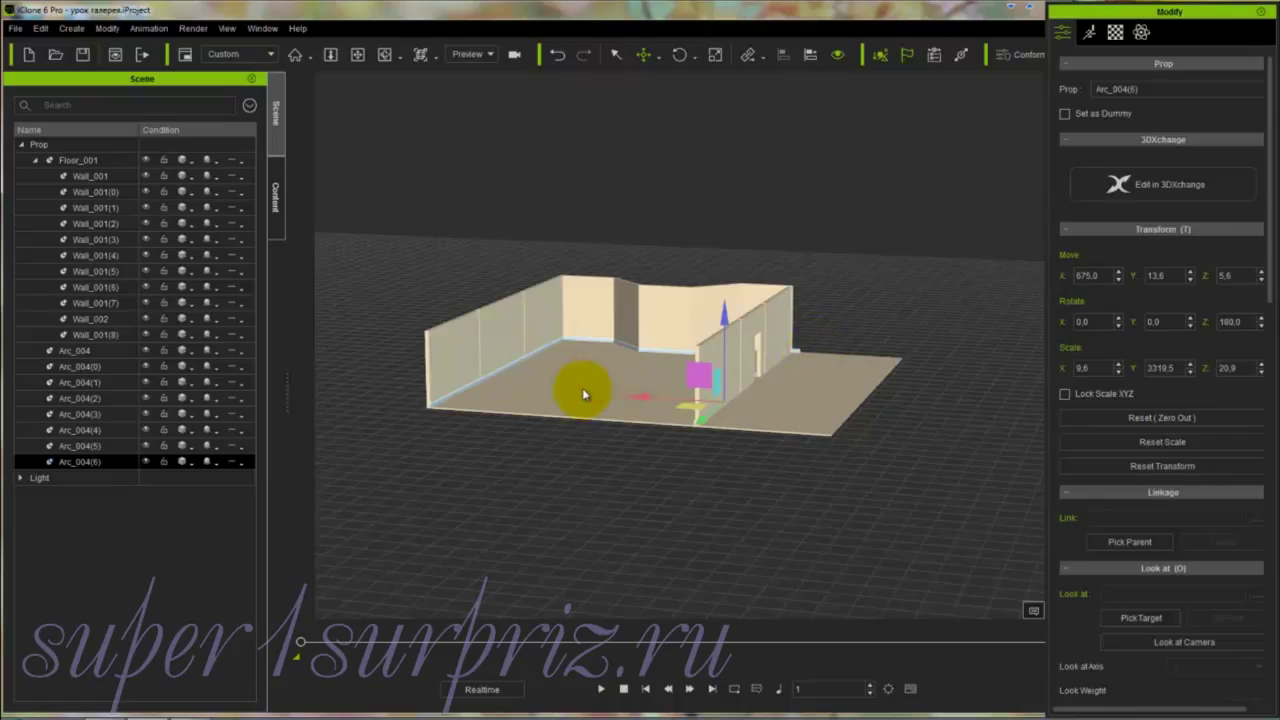
key("c")
left_click_drag(583, 390, 831, 487)
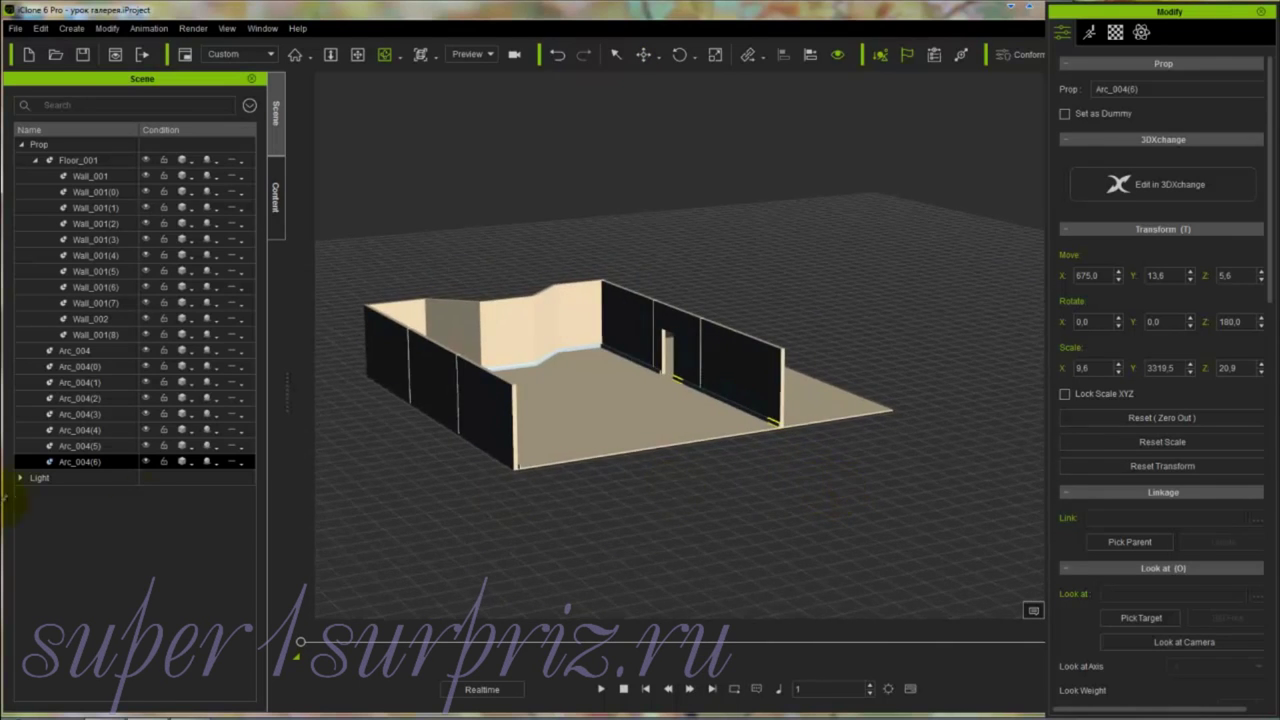
left_click(24, 479)
left_click(20, 478)
left_click(185, 508)
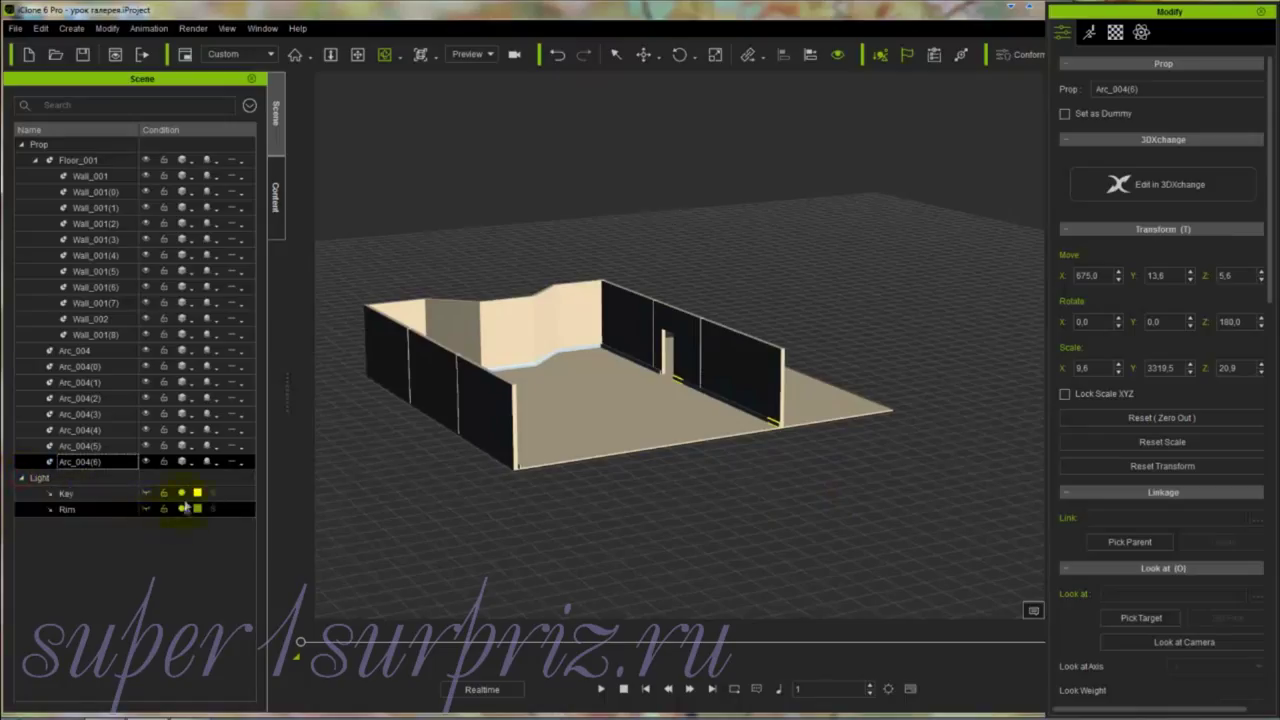
left_click(185, 497)
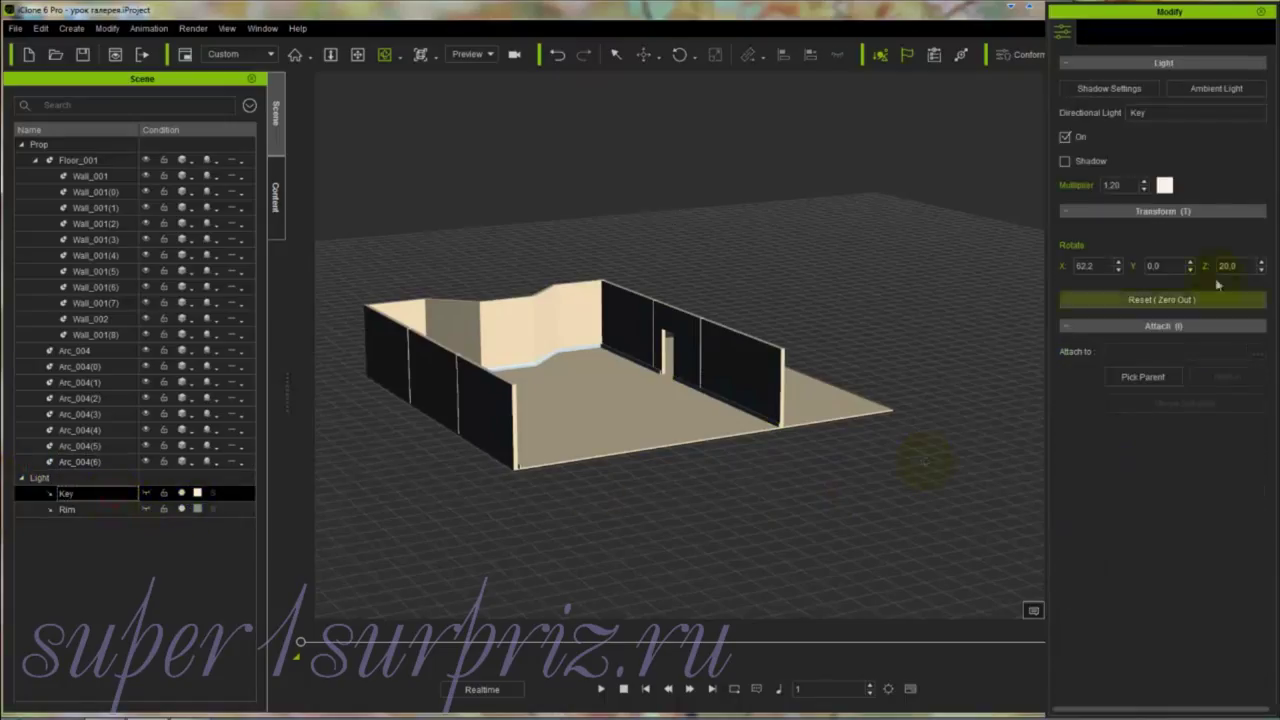
left_click(1066, 161)
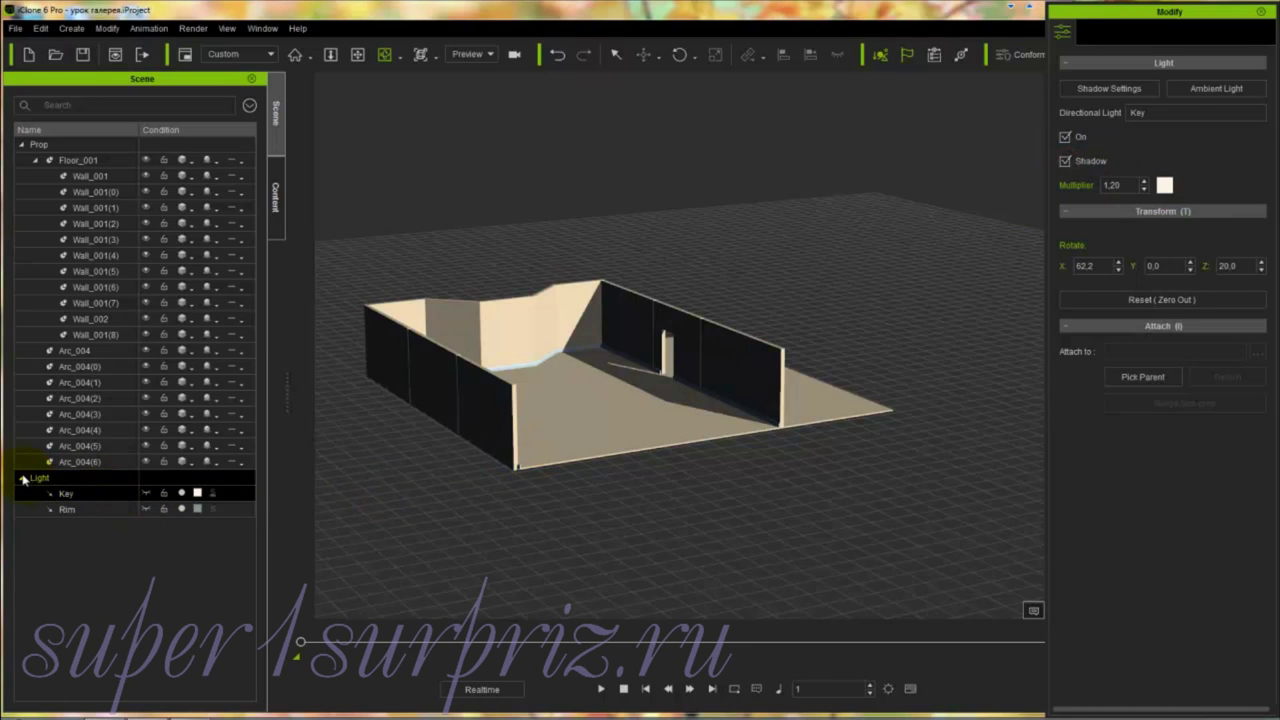
left_click(23, 479)
Step: Attach baseboard Arc_004 to the parent prop Floor_001
right_click_drag(598, 421, 591, 449)
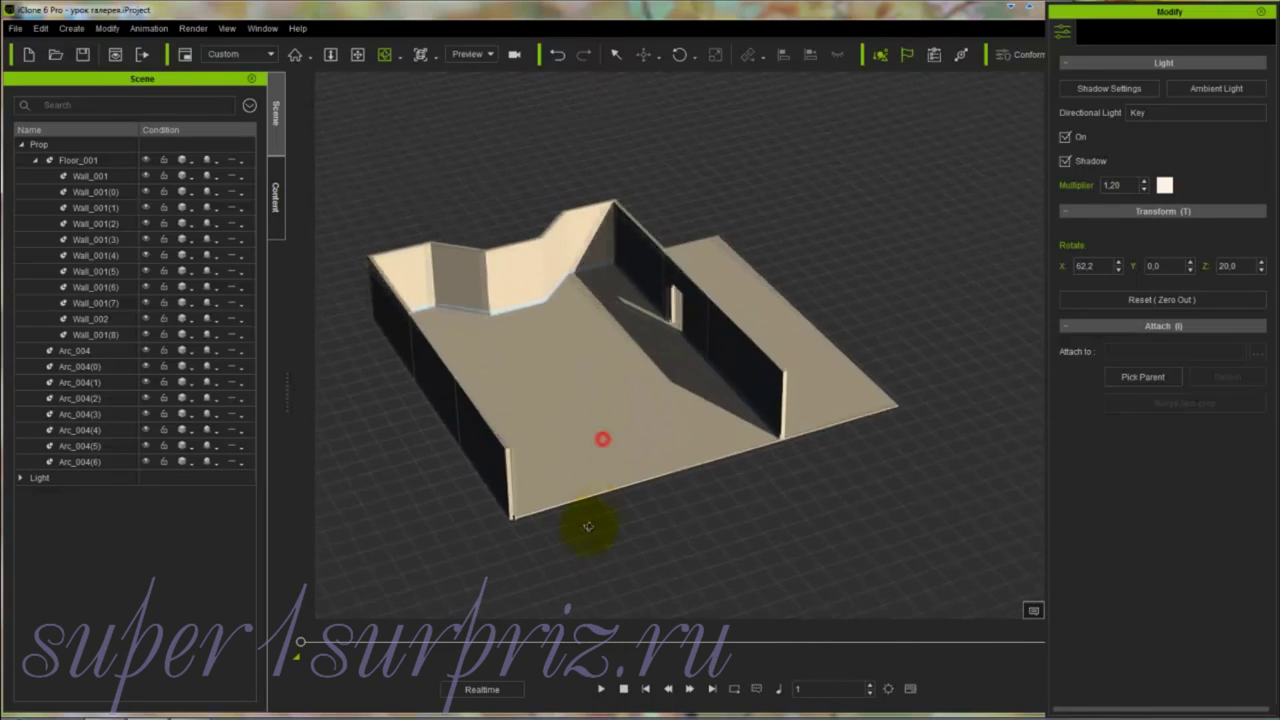
right_click_drag(588, 526, 509, 544)
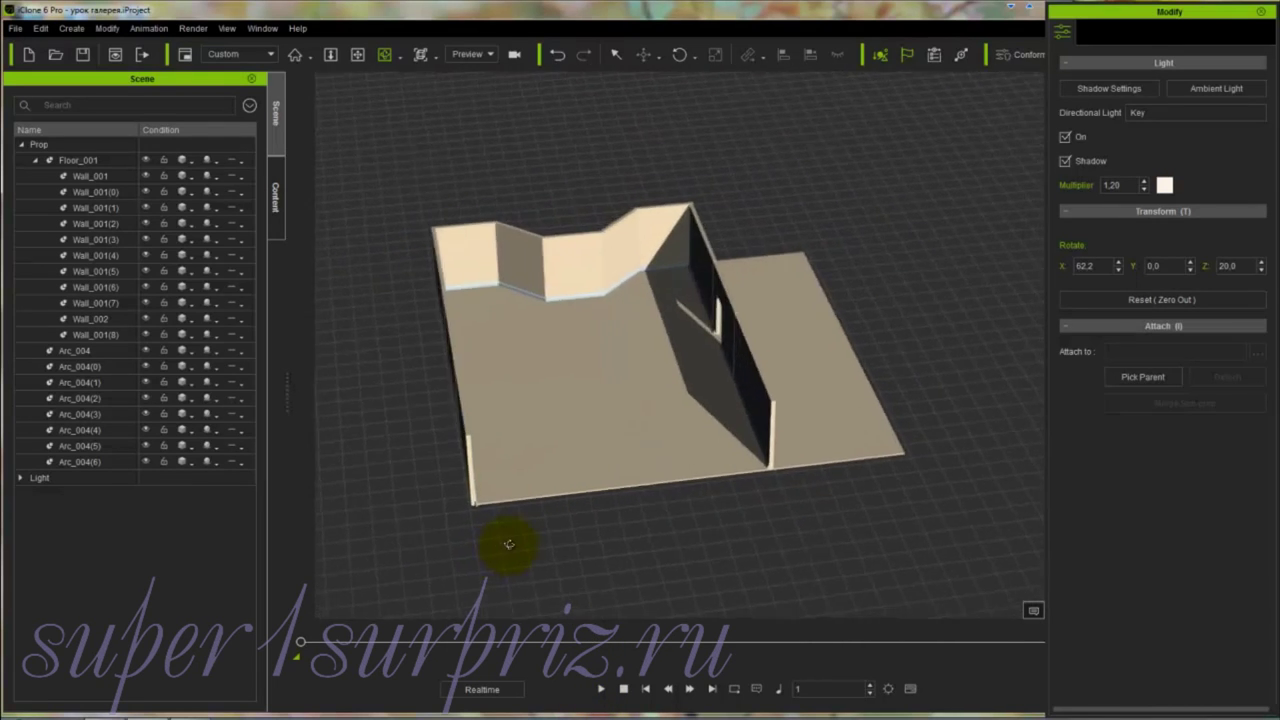
right_click_drag(680, 423, 565, 440)
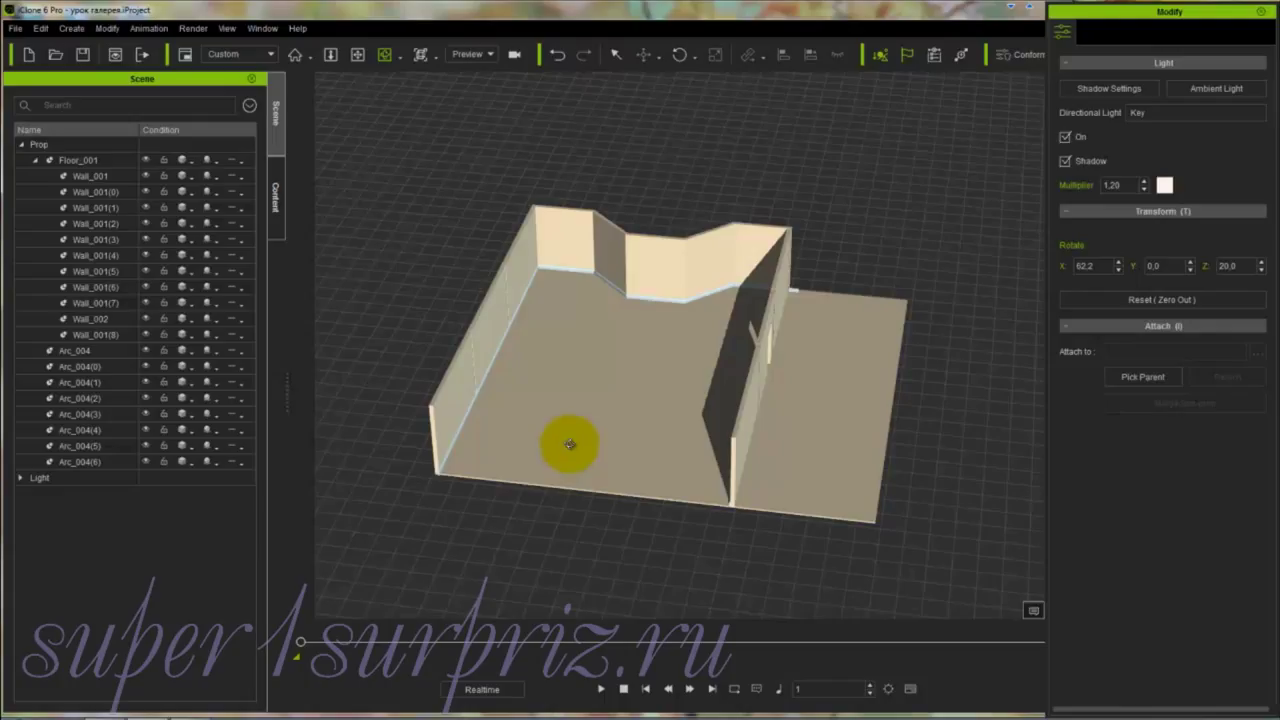
left_click(94, 162)
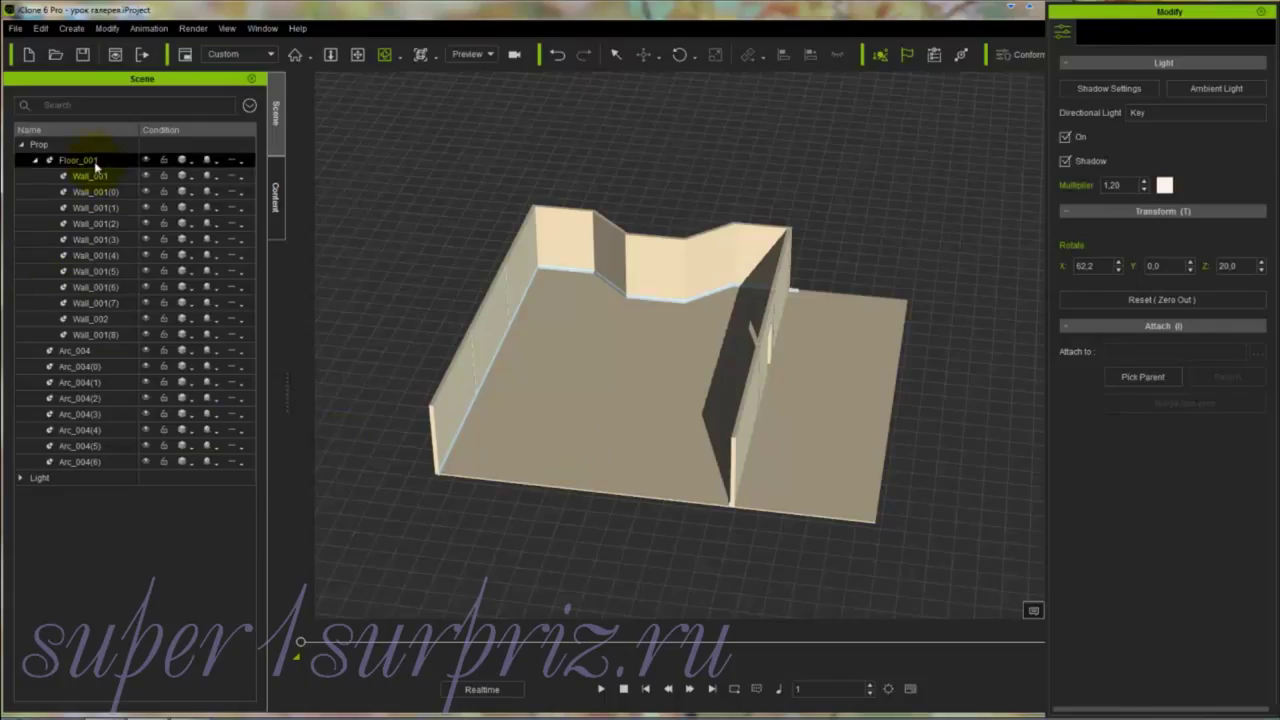
left_click(66, 352)
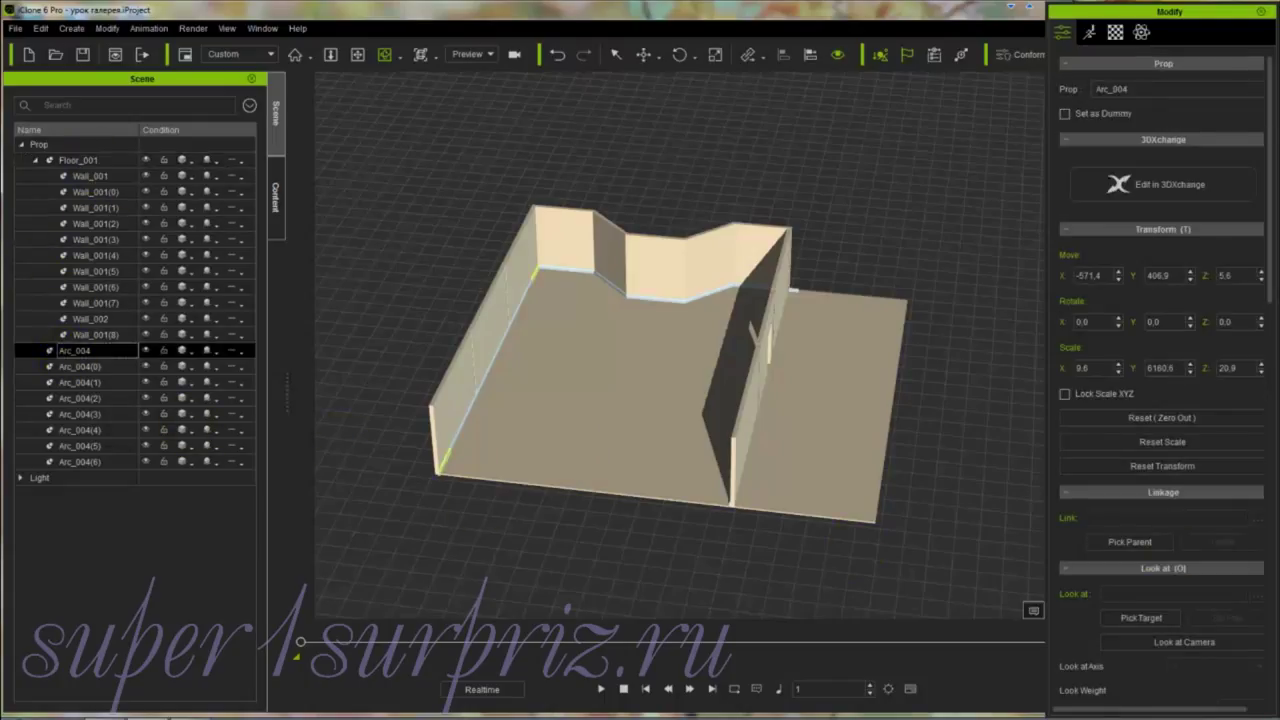
left_click_drag(1268, 310, 1268, 489)
left_click(1155, 425)
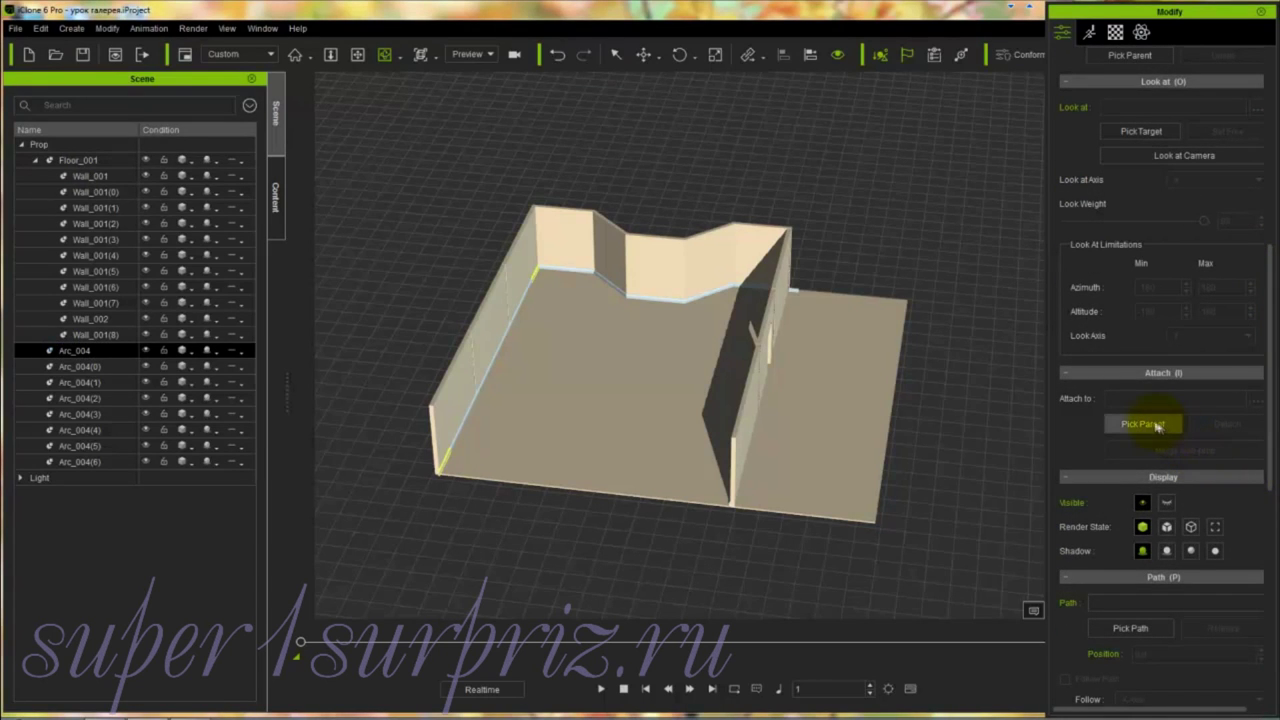
left_click(628, 407)
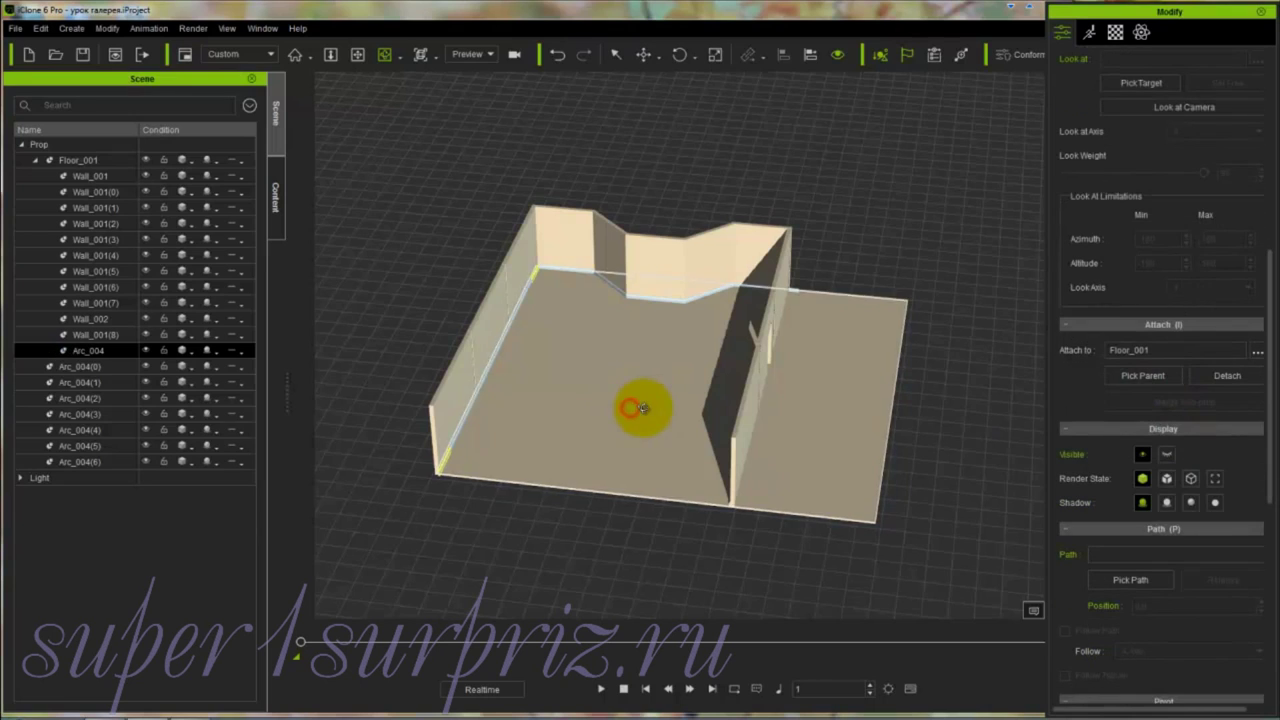
Step: Attach baseboard Arc_004(0) to the parent prop Floor_001
left_click(76, 366)
left_click_drag(589, 329, 567, 270)
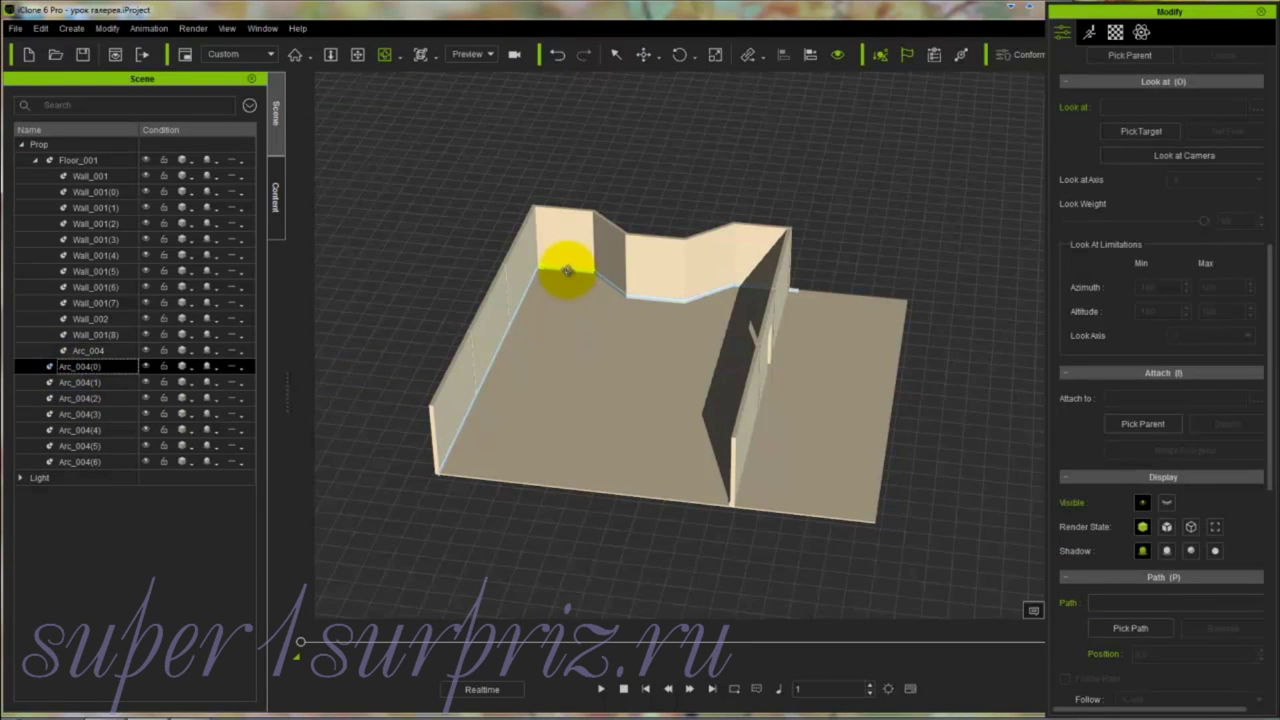
left_click(1142, 423)
left_click(654, 429)
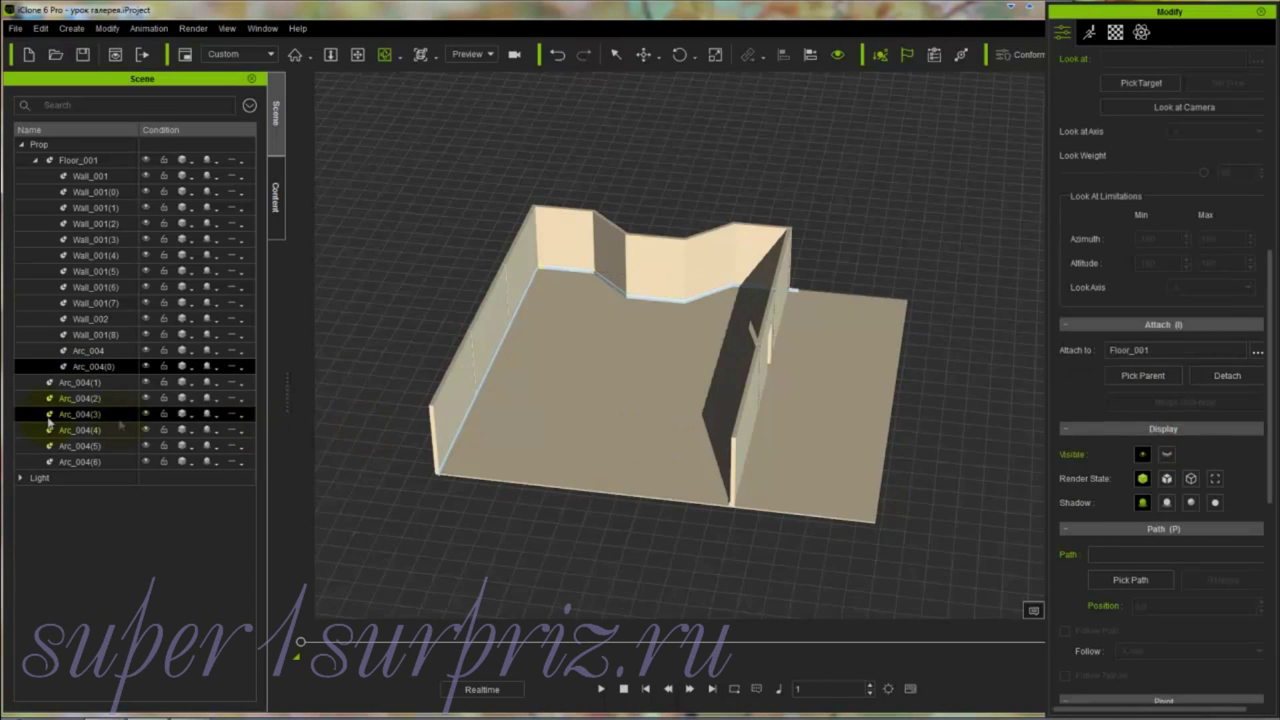
Step: Attach baseboards Arc_004(1) and Arc_004(2) to Floor_001, one after the other
left_click(79, 382)
left_click(1142, 423)
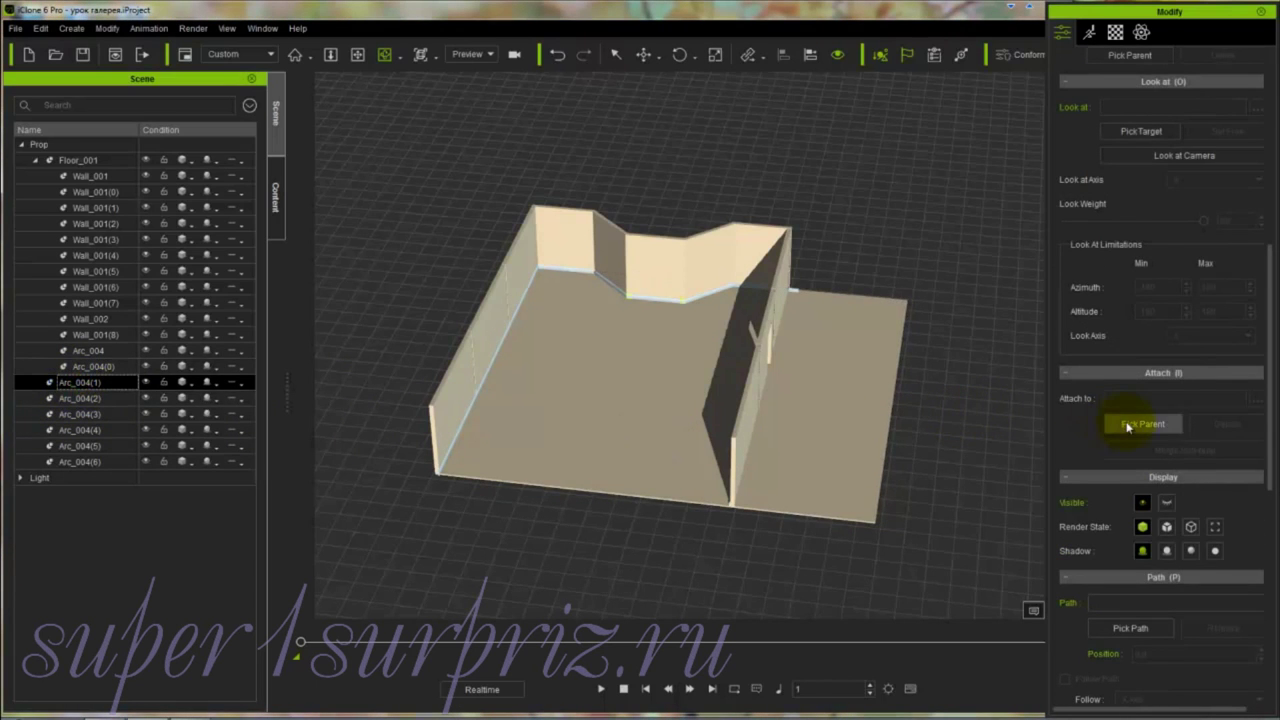
left_click(789, 423)
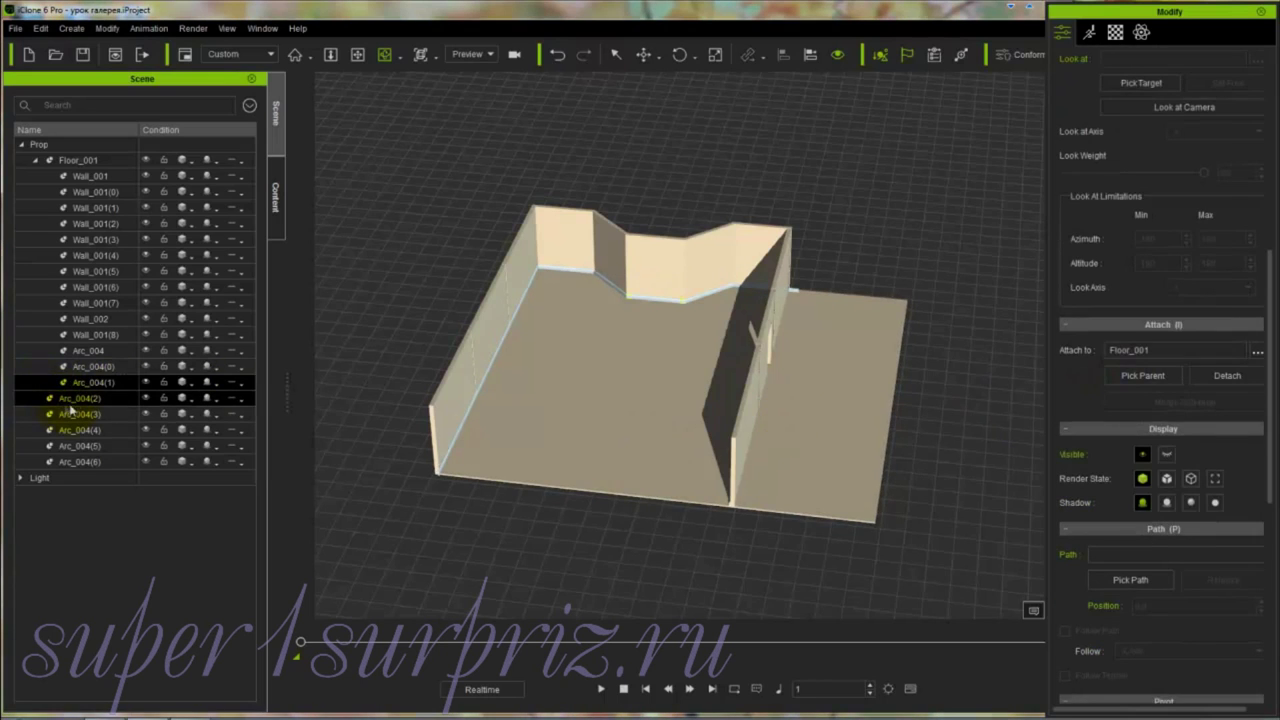
left_click(77, 400)
left_click(1142, 423)
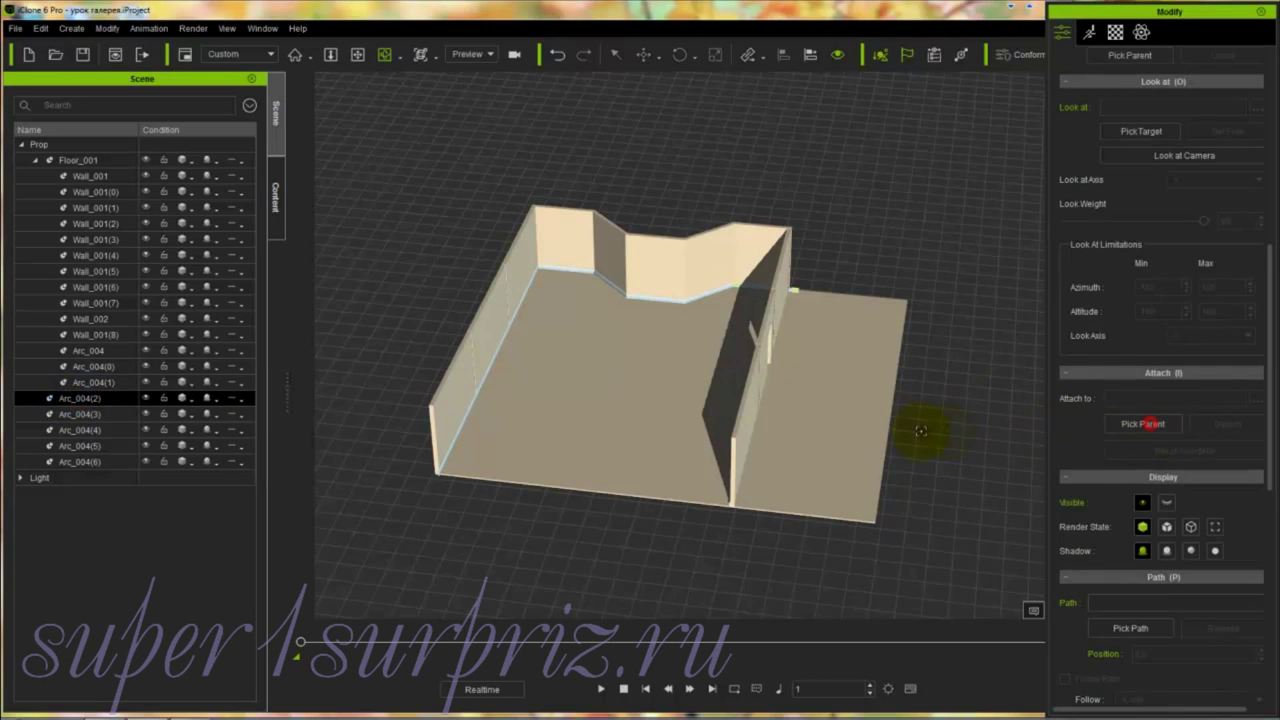
left_click(841, 430)
Step: Attach baseboards Arc_004(3) and Arc_004(4) to Floor_001, one after the other
left_click(65, 413)
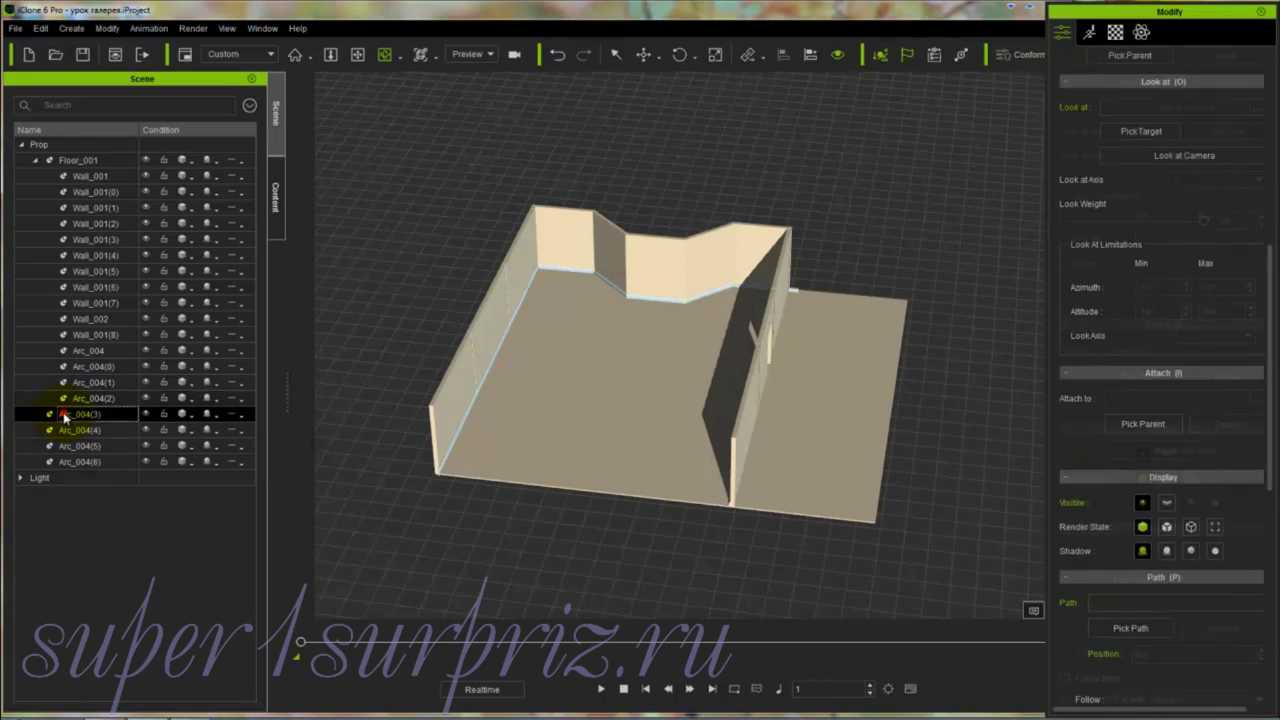
left_click(1143, 423)
left_click(832, 437)
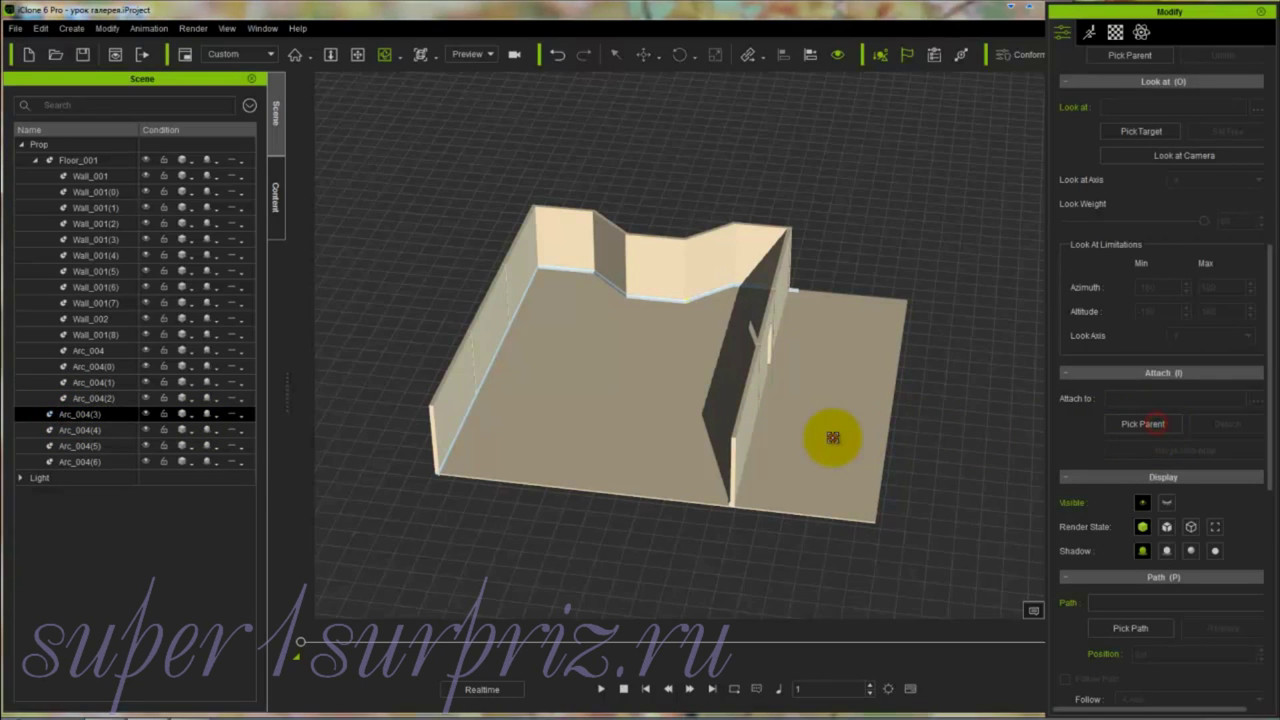
left_click(80, 430)
left_click(1143, 423)
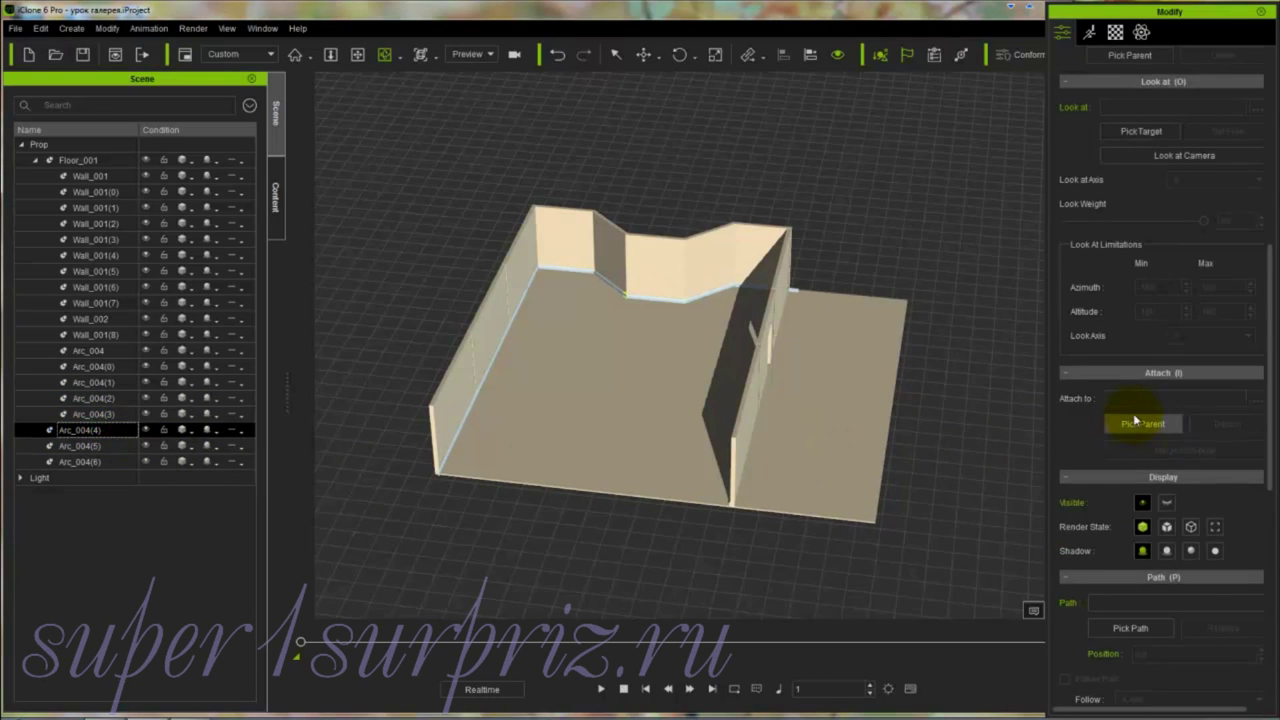
left_click(843, 434)
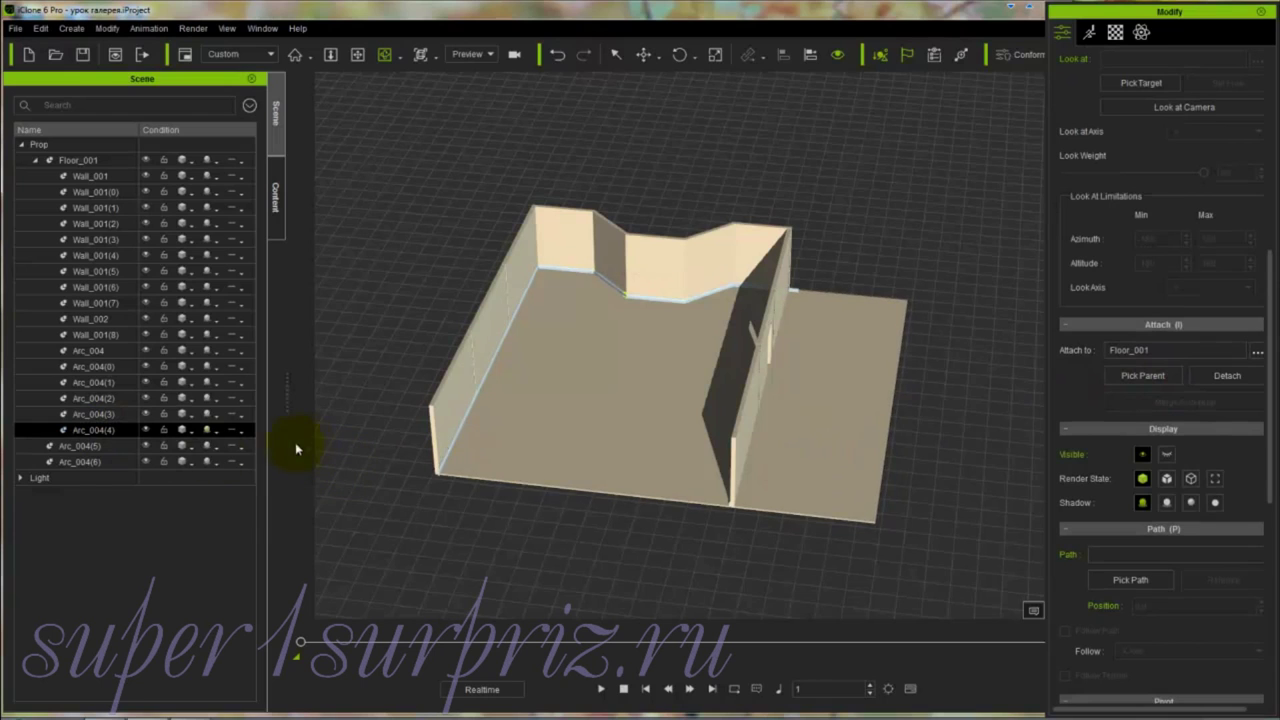
Step: Attach baseboards Arc_004(5) and Arc_004(6) to Floor_001, one after the other
left_click(68, 447)
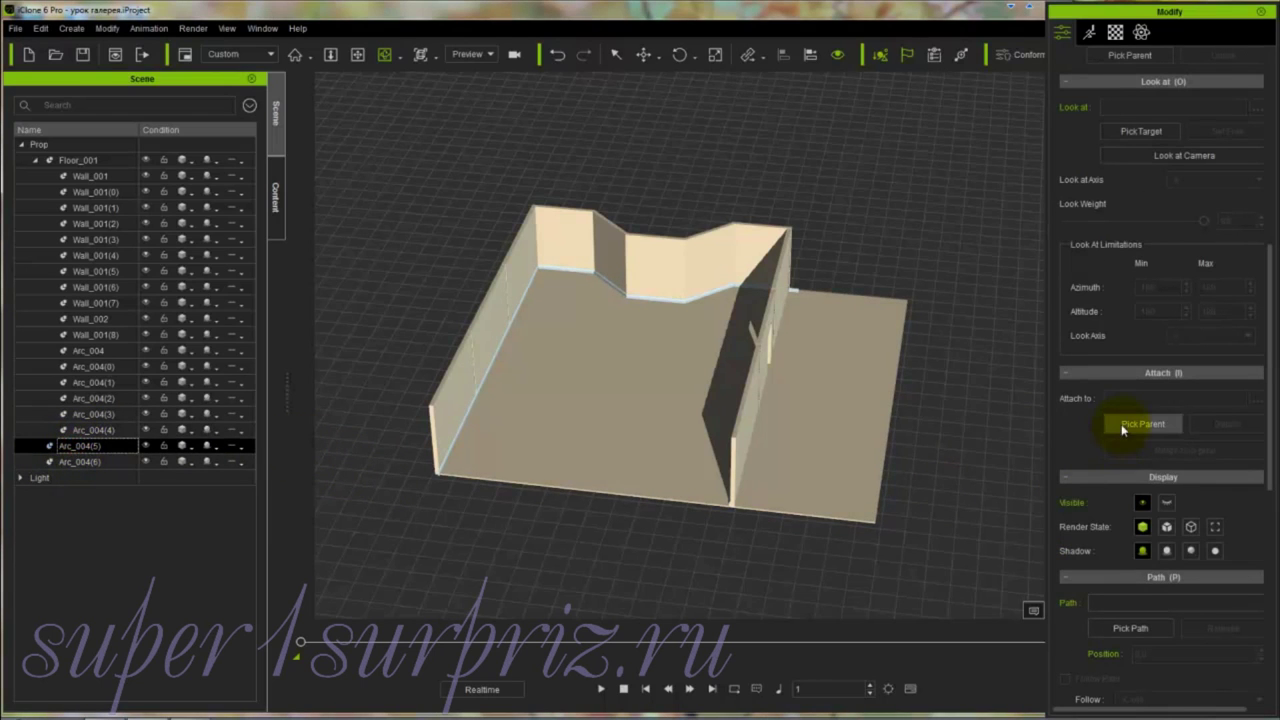
left_click(1143, 423)
left_click(848, 437)
left_click(75, 462)
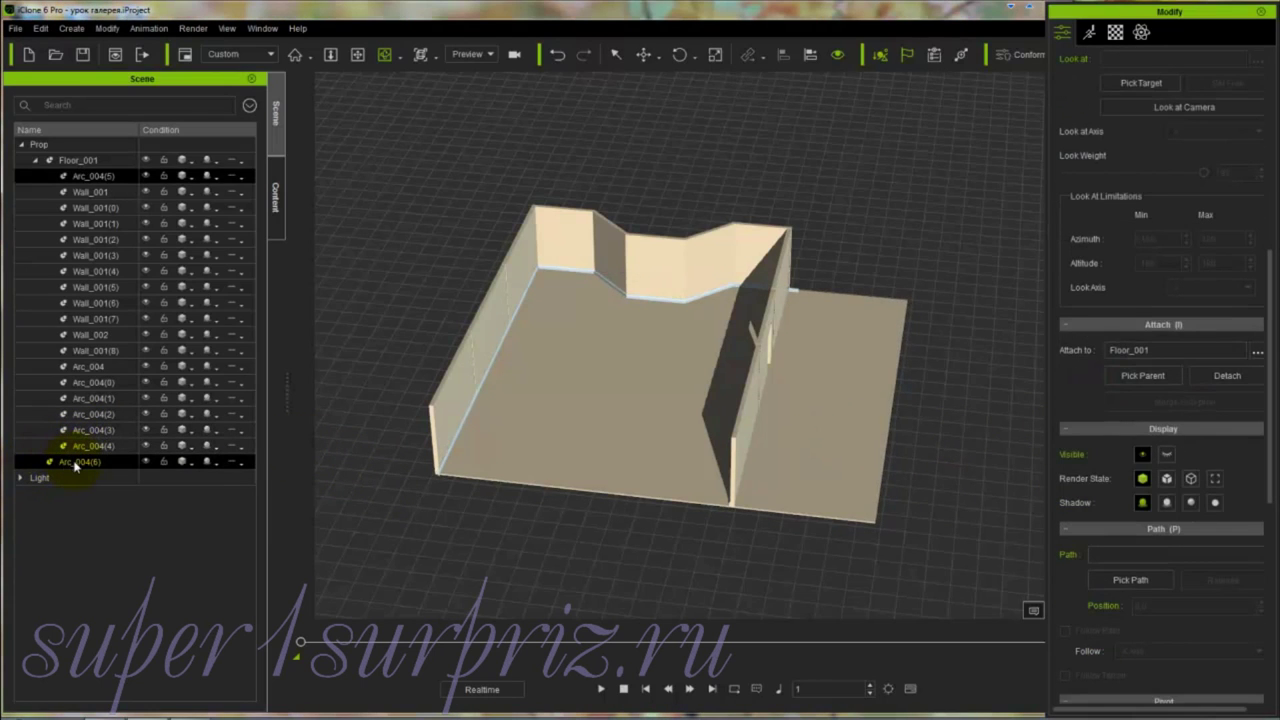
left_click(1170, 426)
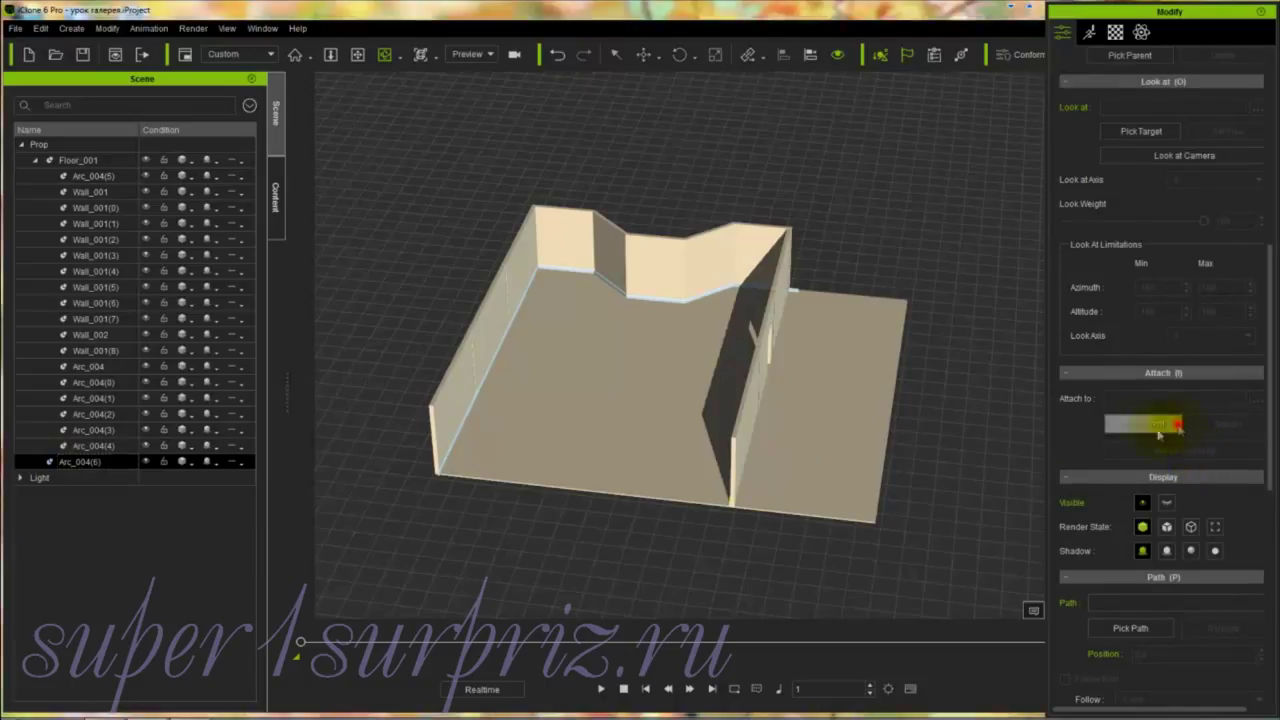
left_click(795, 437)
Step: Raise Floor_001 slightly along the vertical axis together with all its attached walls and baseboards
left_click(78, 160)
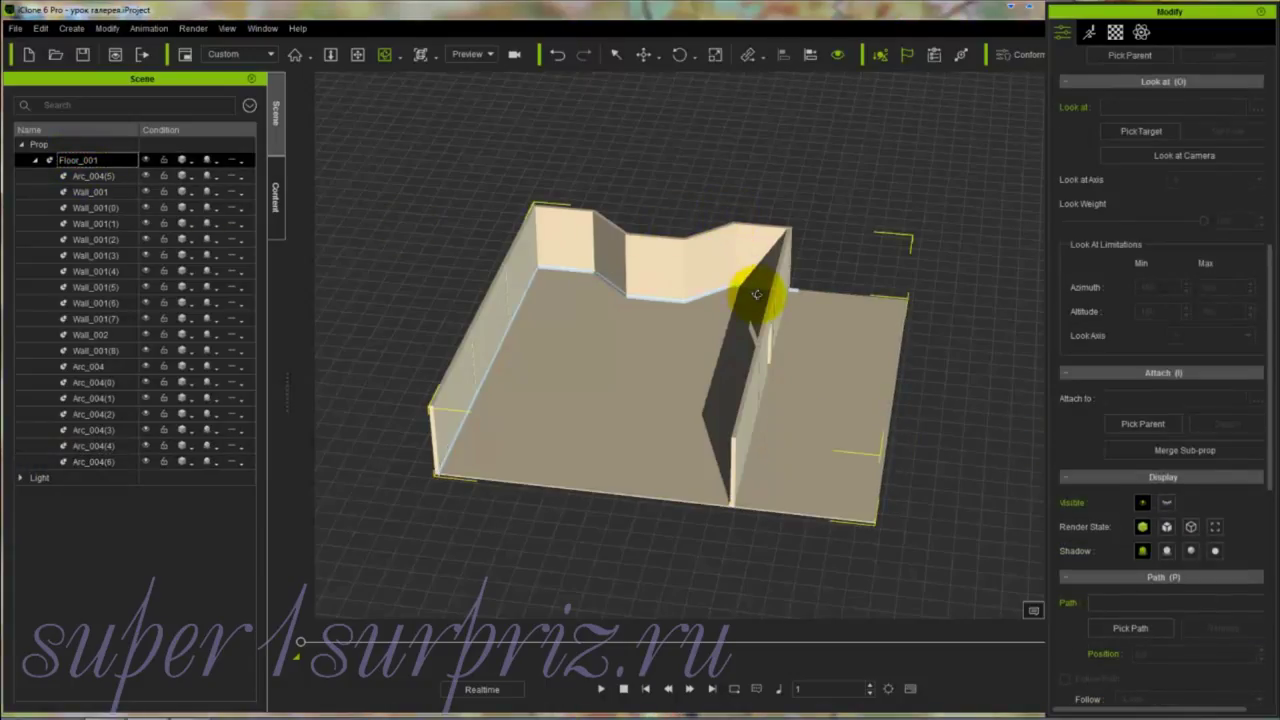
key("w")
mouse_move(683, 306)
left_mouse_down()
mouse_move(686, 255)
mouse_move(694, 320)
mouse_move(691, 280)
mouse_move(697, 313)
mouse_move(697, 302)
left_mouse_up()
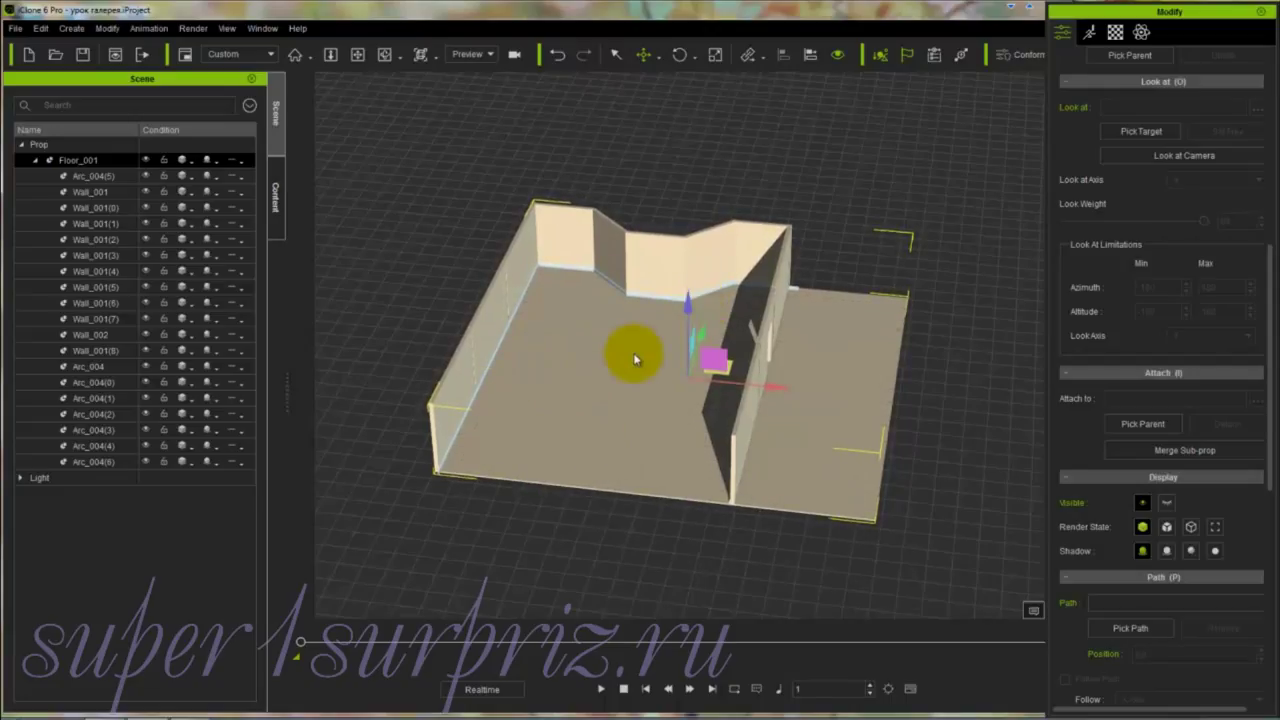
right_click_drag(651, 429, 705, 378)
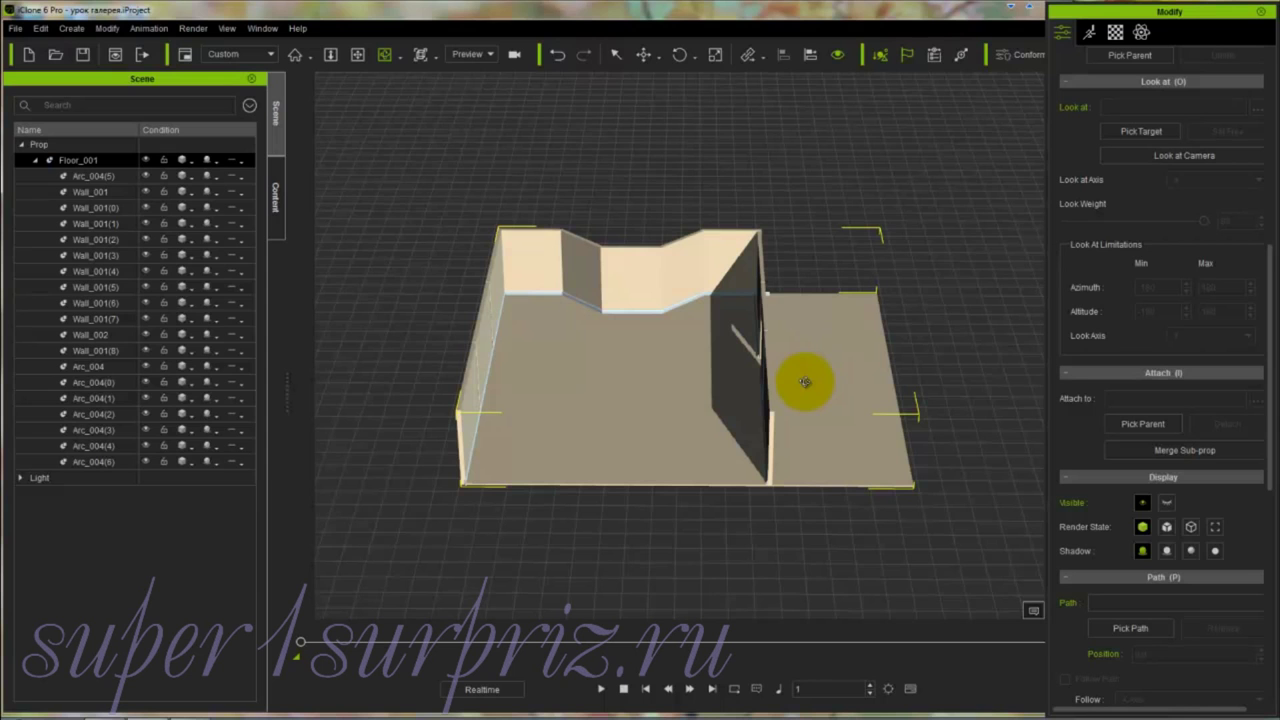
right_click_drag(806, 398, 777, 363)
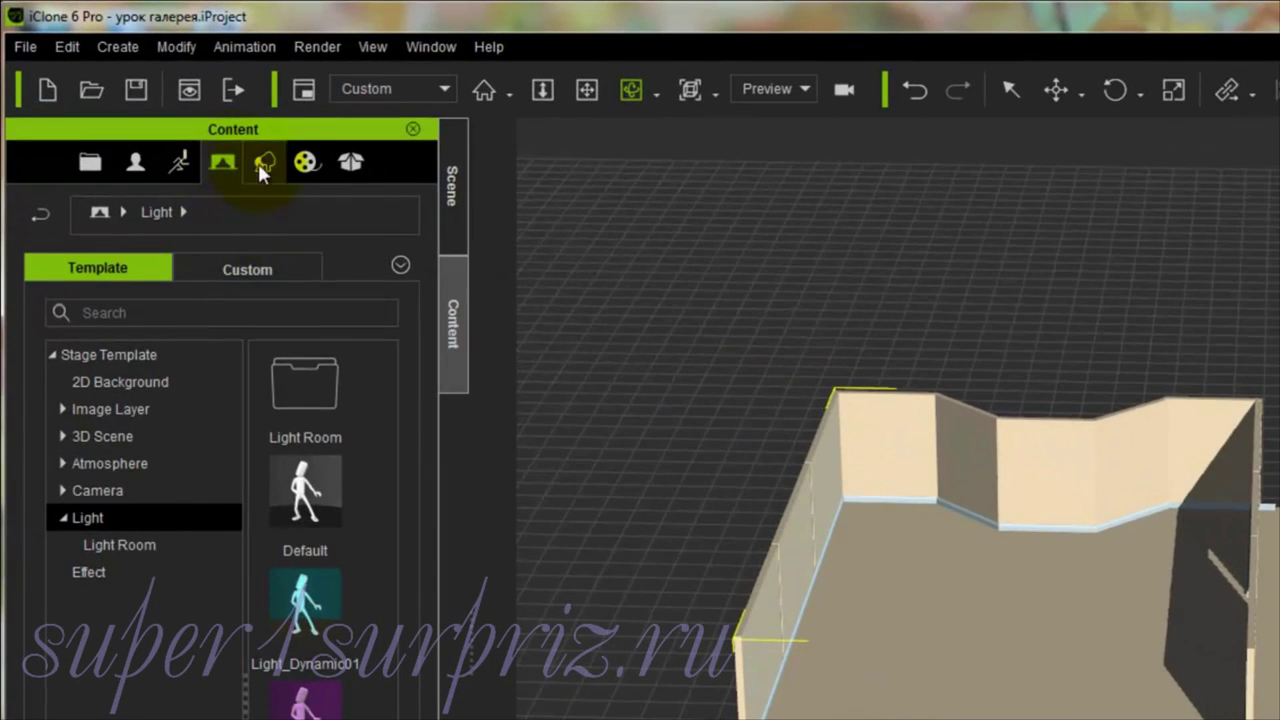
Step: Add a Box_002 prop to the scene from the 3D Blocks props library
left_click(258, 163)
left_click(62, 382)
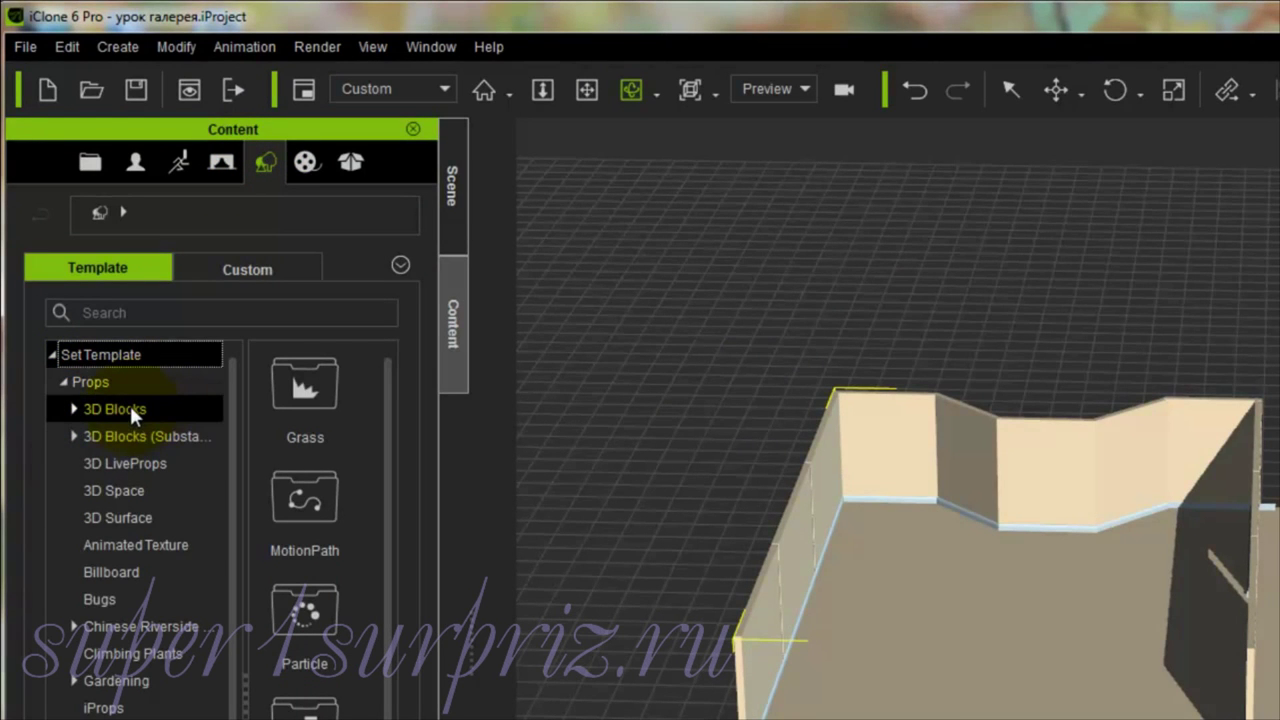
left_click(130, 410)
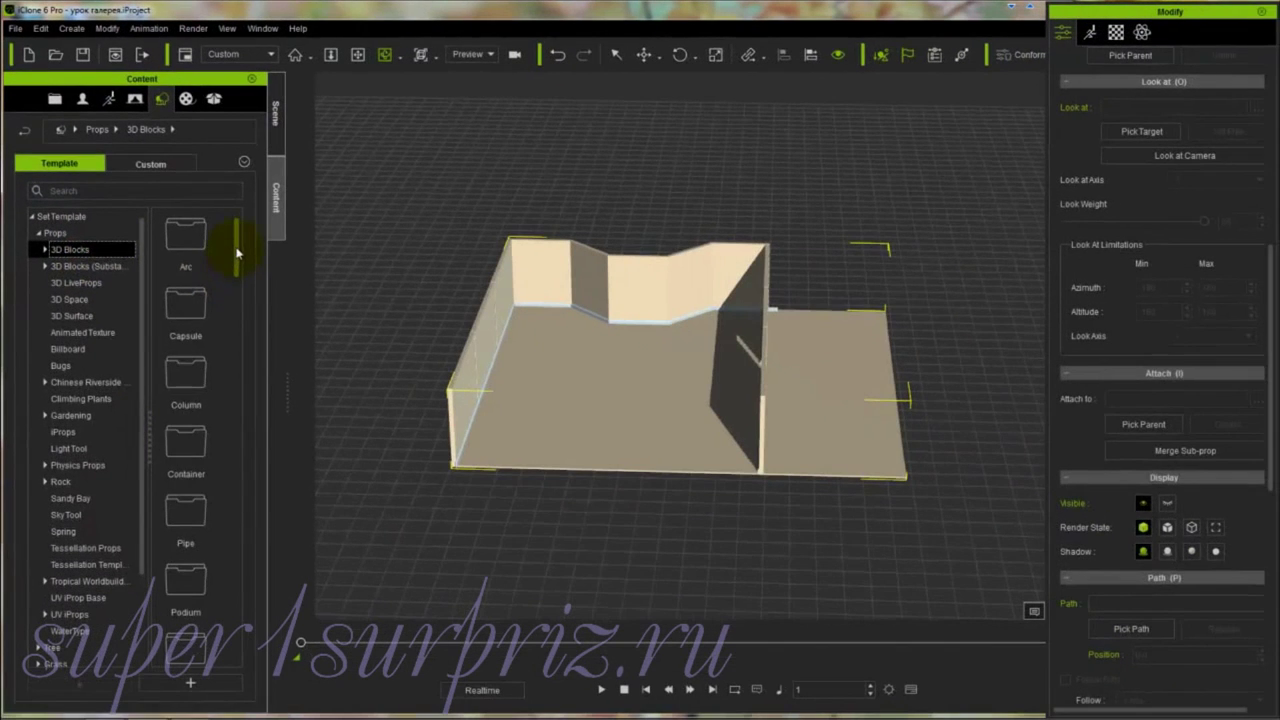
left_click_drag(237, 253, 237, 348)
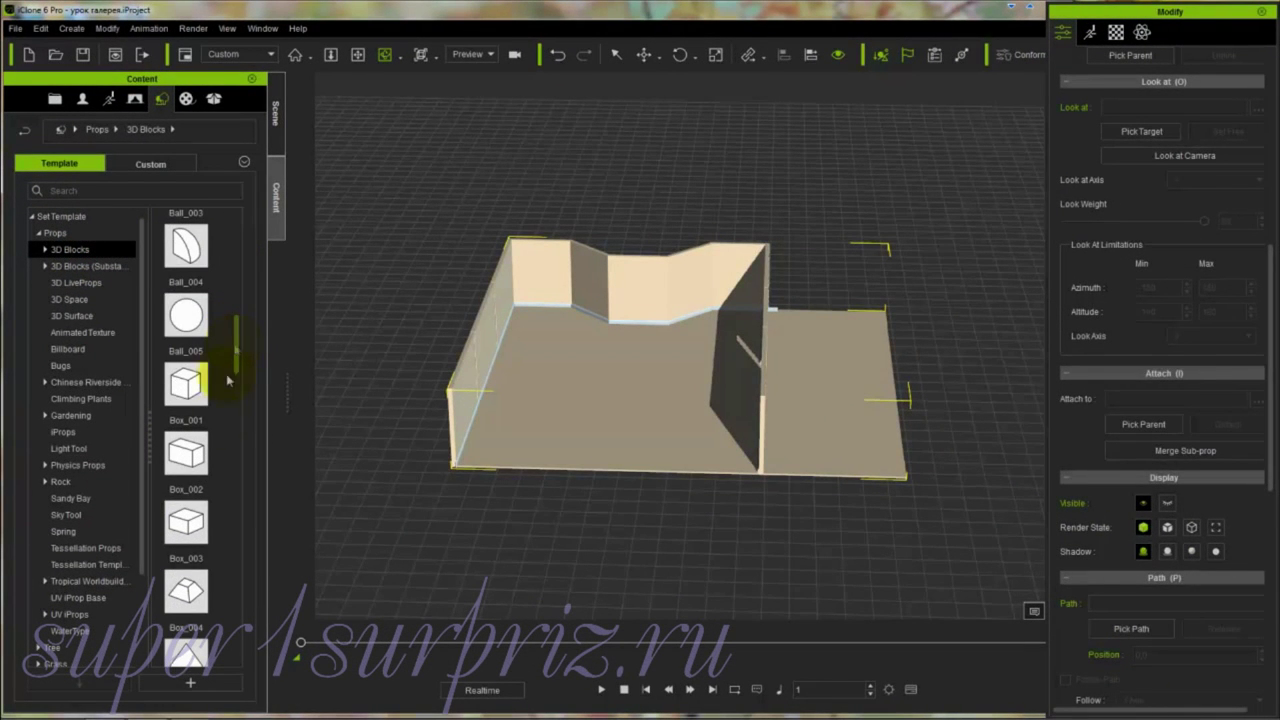
double_click(187, 453)
Step: Move Box_002 along the X axis out of the room, onto the floor strip beyond the doorway wall
left_click_drag(651, 417, 605, 417)
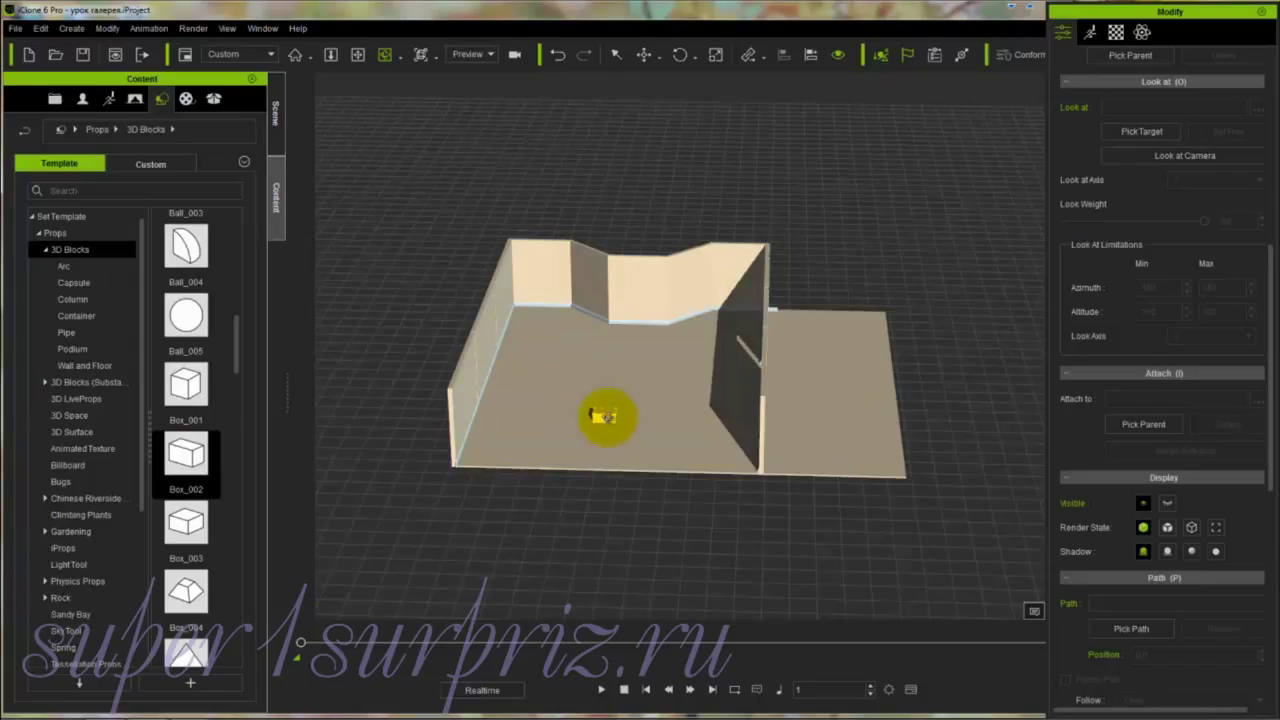
key("w")
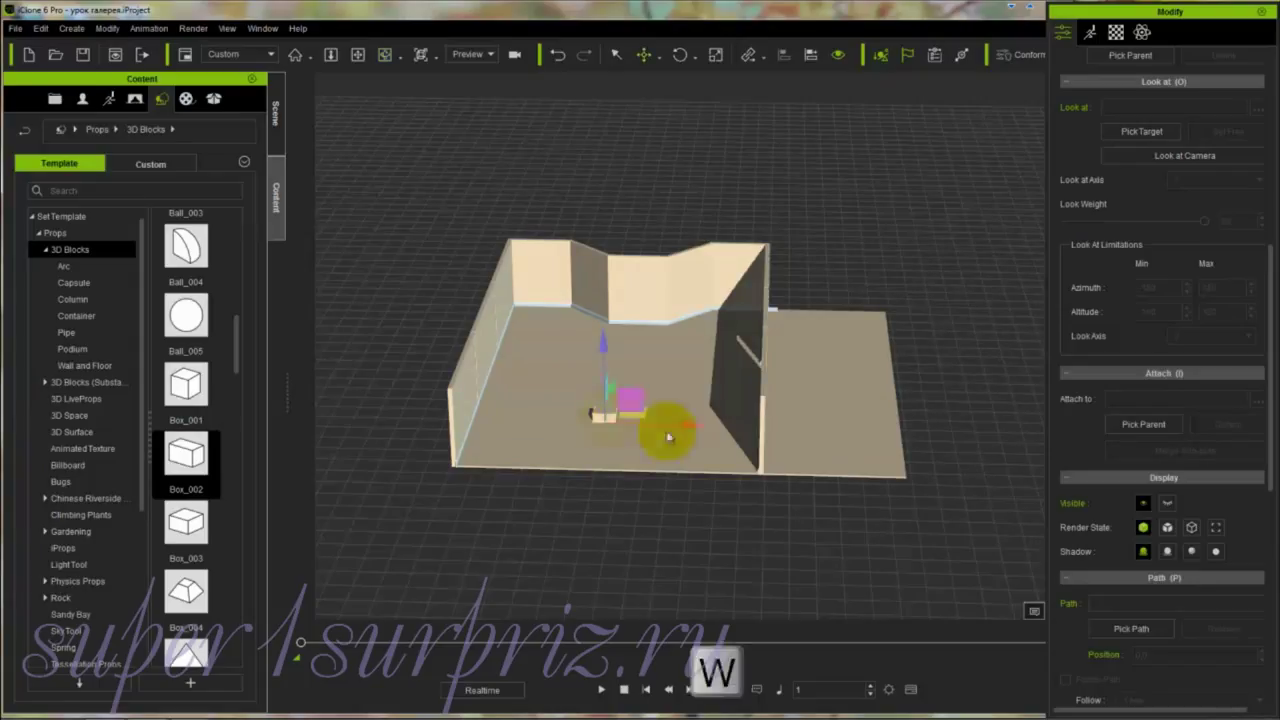
left_click_drag(680, 429, 789, 394)
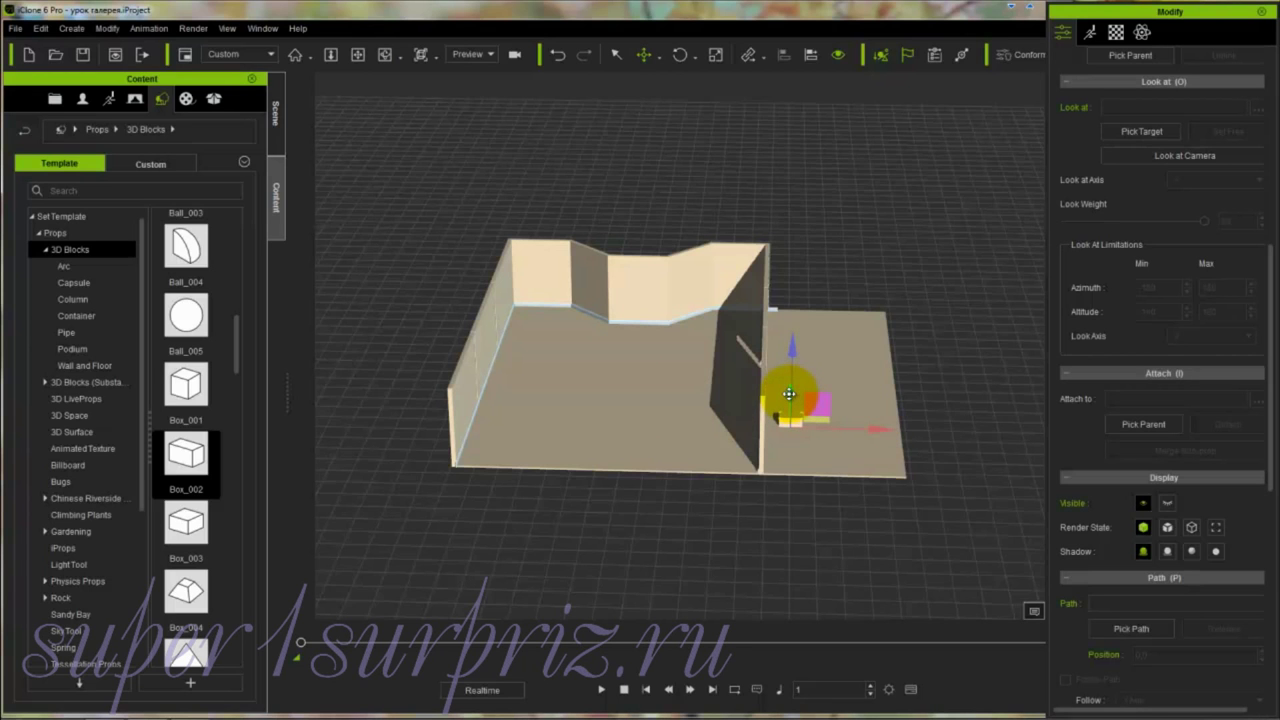
Step: Move Box_002 along the outside of the wall until it sits directly in front of the doorway
key("c")
left_click_drag(817, 413, 471, 371)
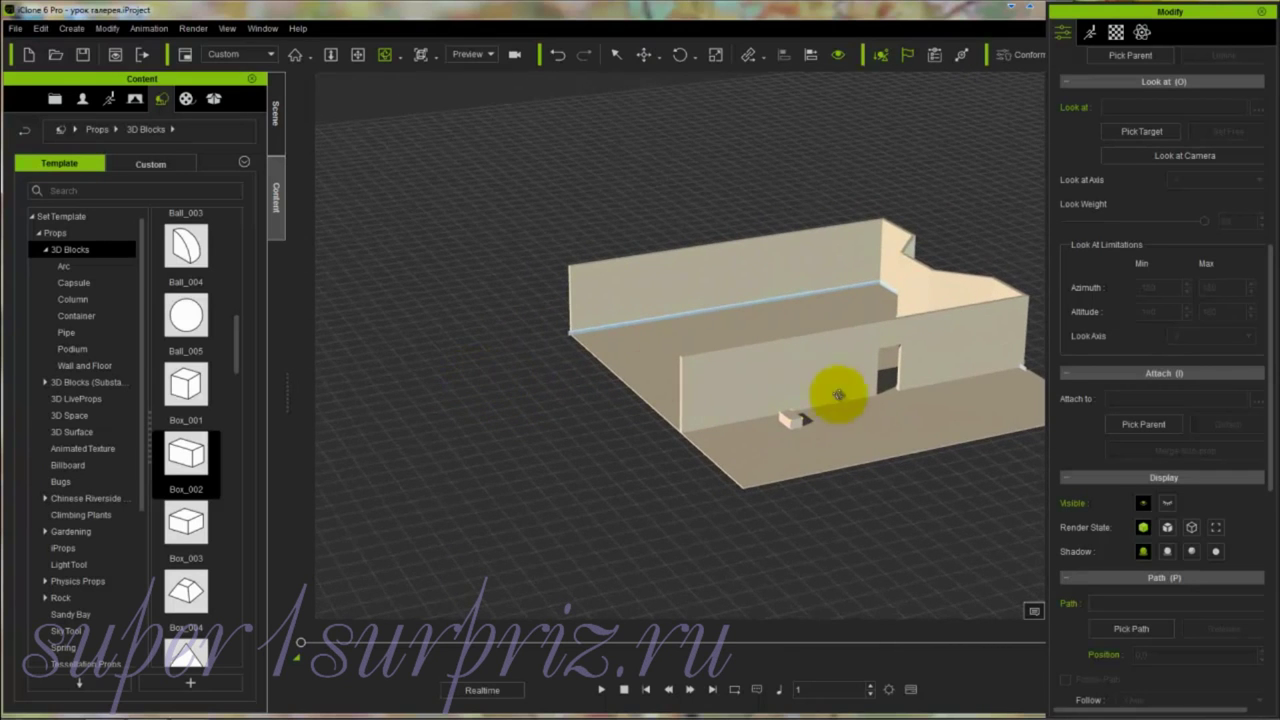
key("z")
left_click_drag(886, 417, 894, 194)
left_click(836, 440)
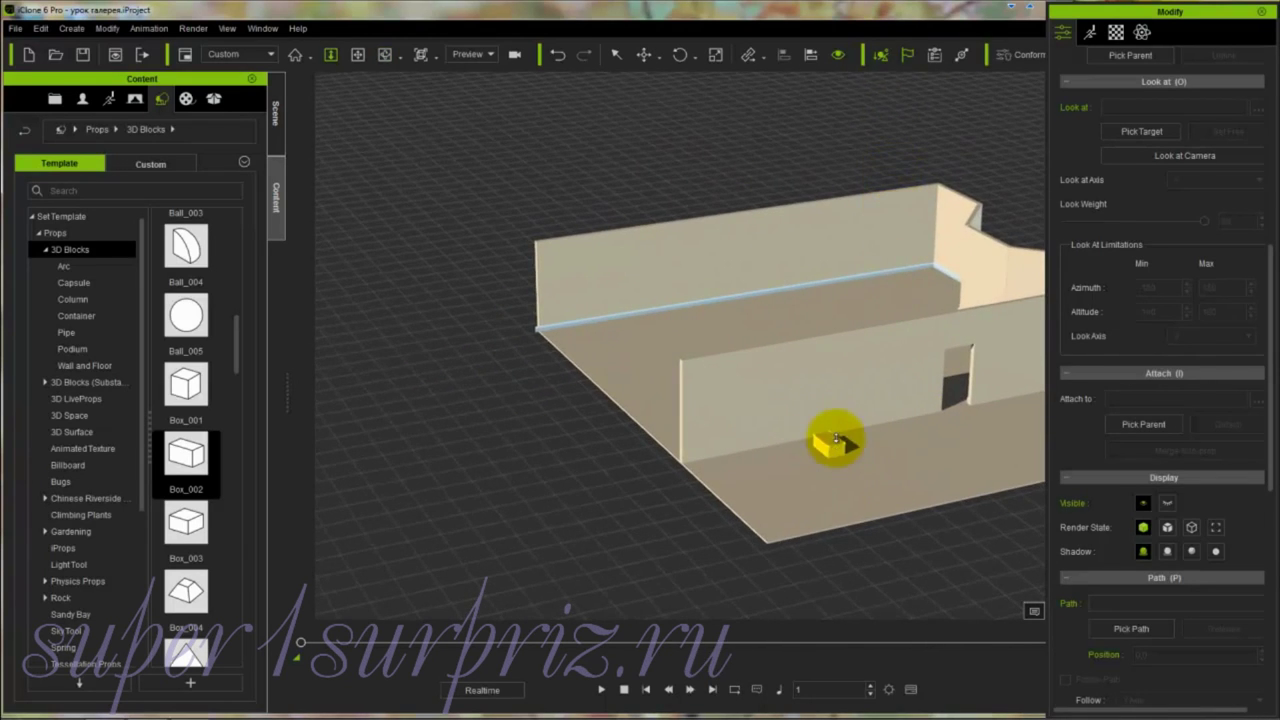
key("x")
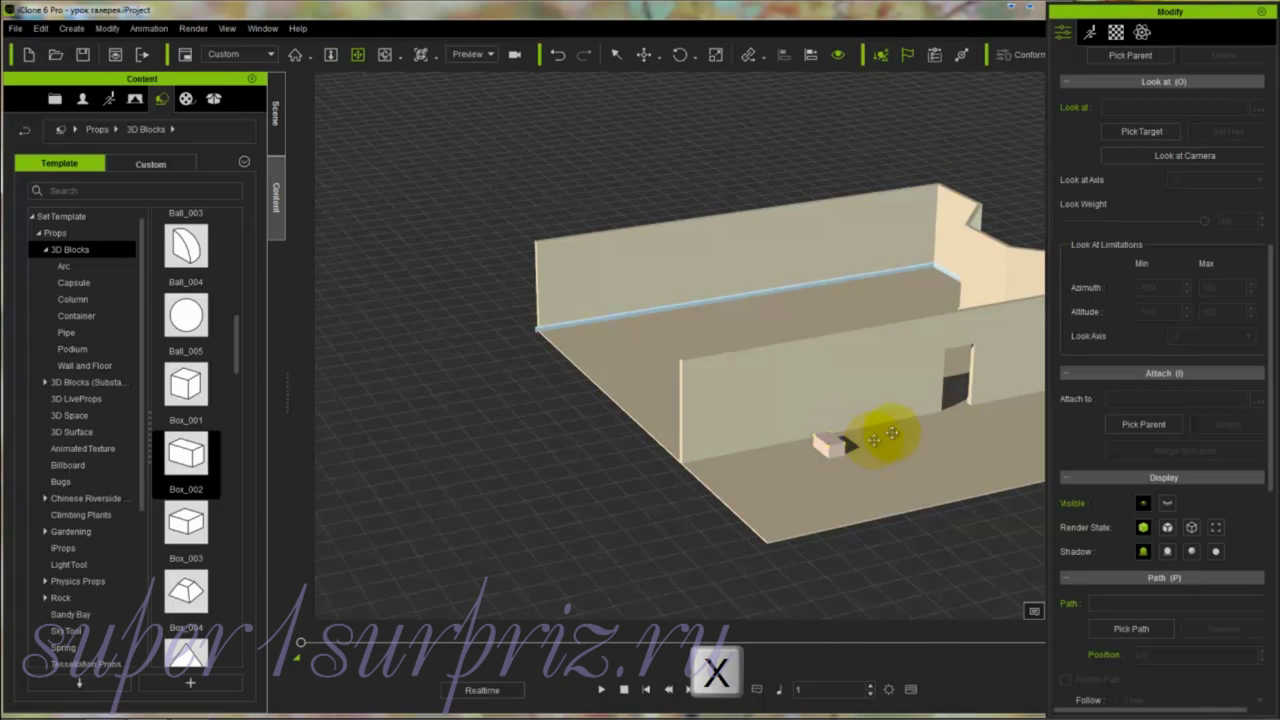
left_click_drag(888, 429, 626, 450)
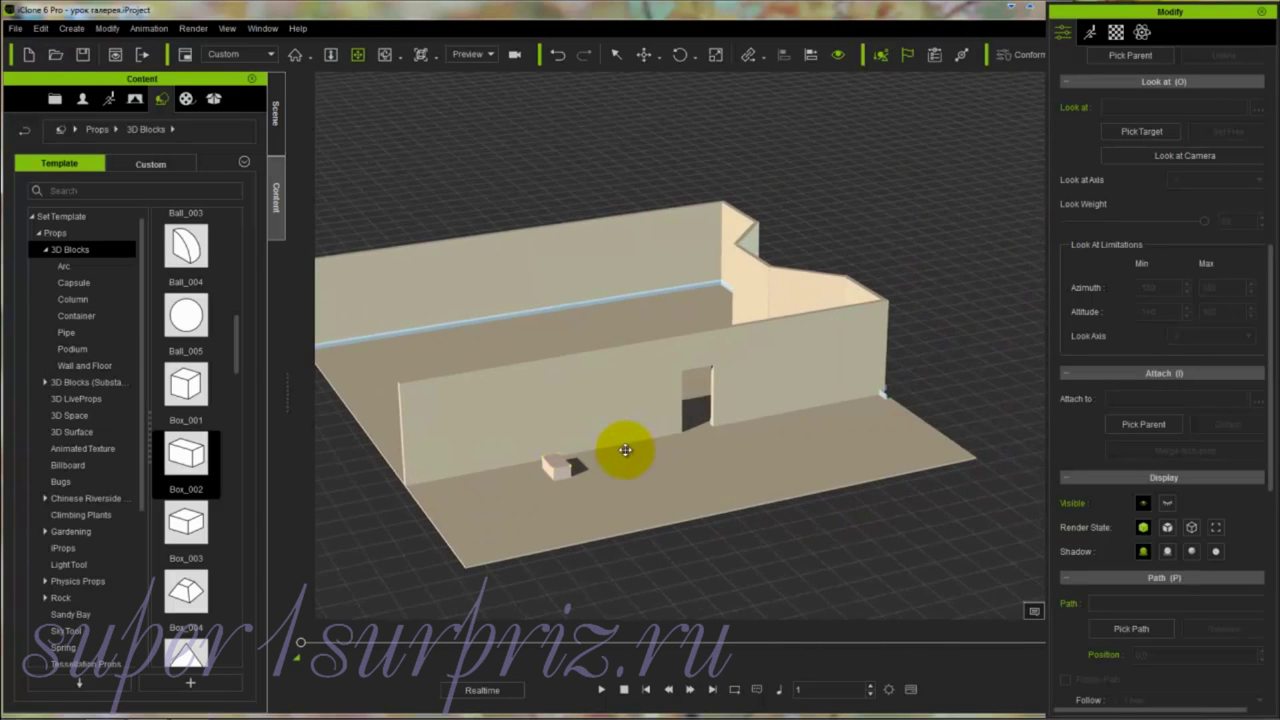
key("w")
left_click_drag(634, 457, 771, 320)
Step: Scale Box_002 into a low stair tread at the doorway, with X 46.4, Y 192.0 and Z 26.0
key("z")
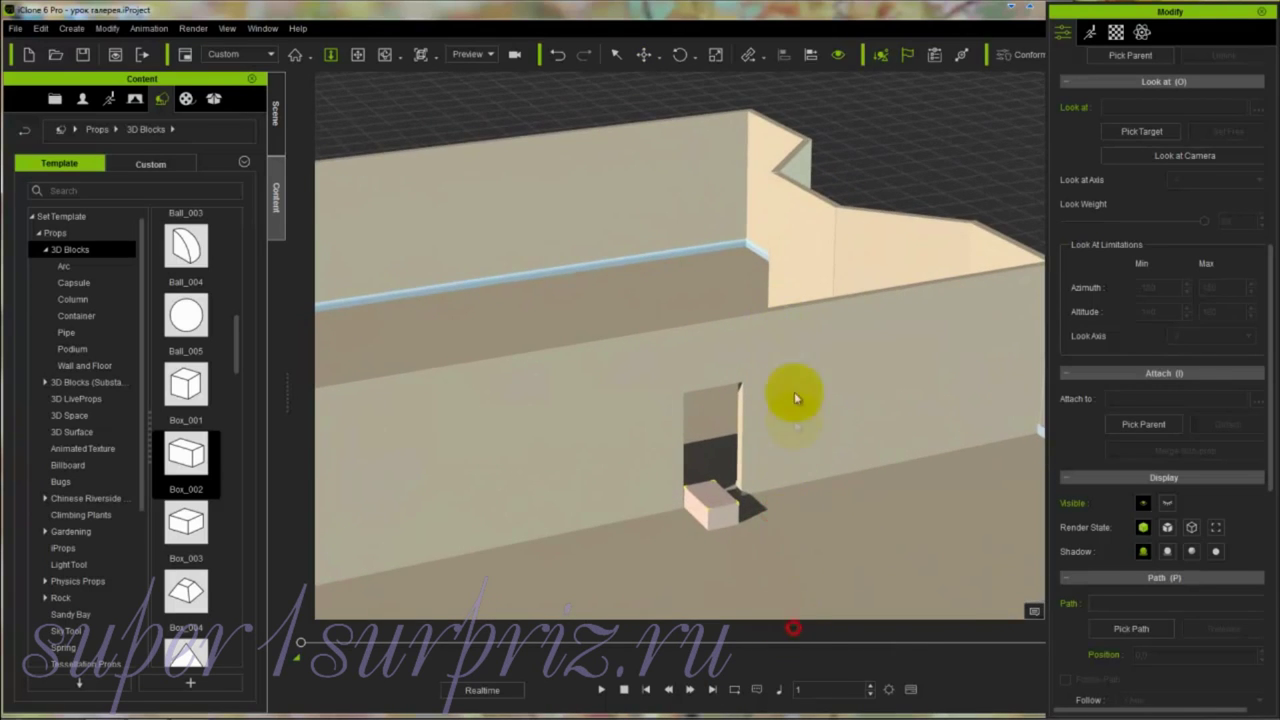
left_click_drag(783, 476, 758, 402)
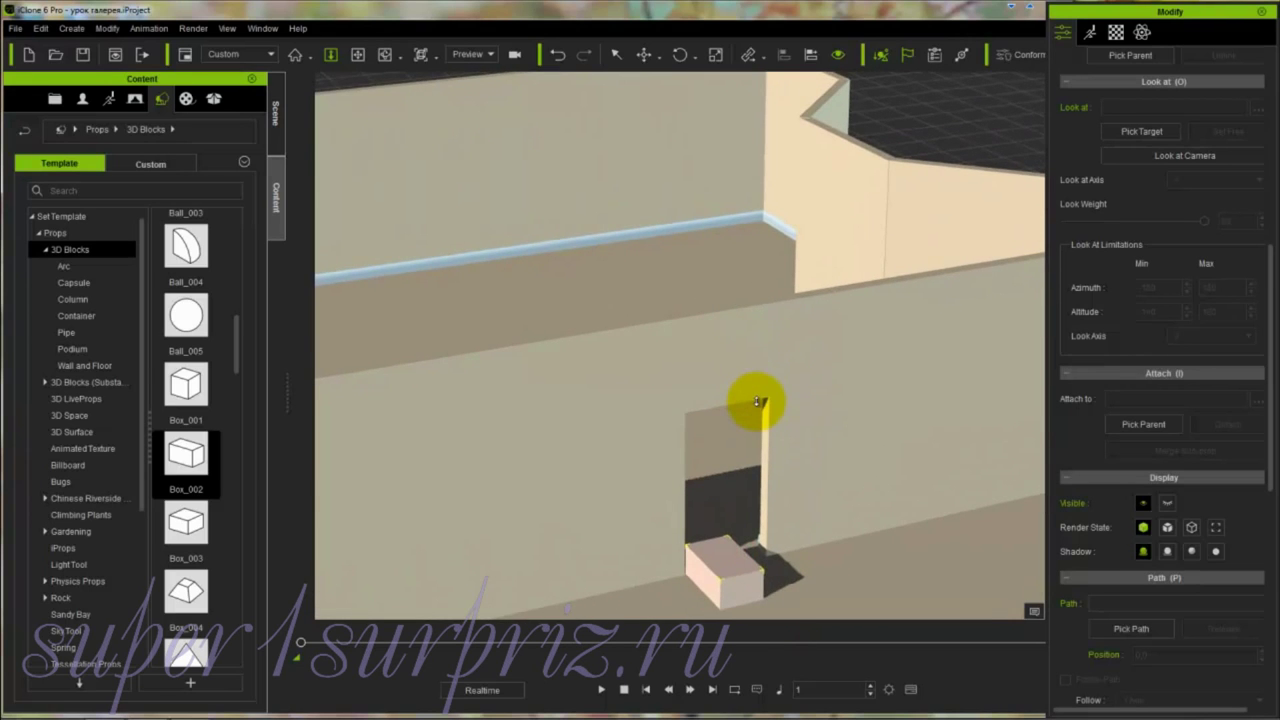
left_click(723, 586)
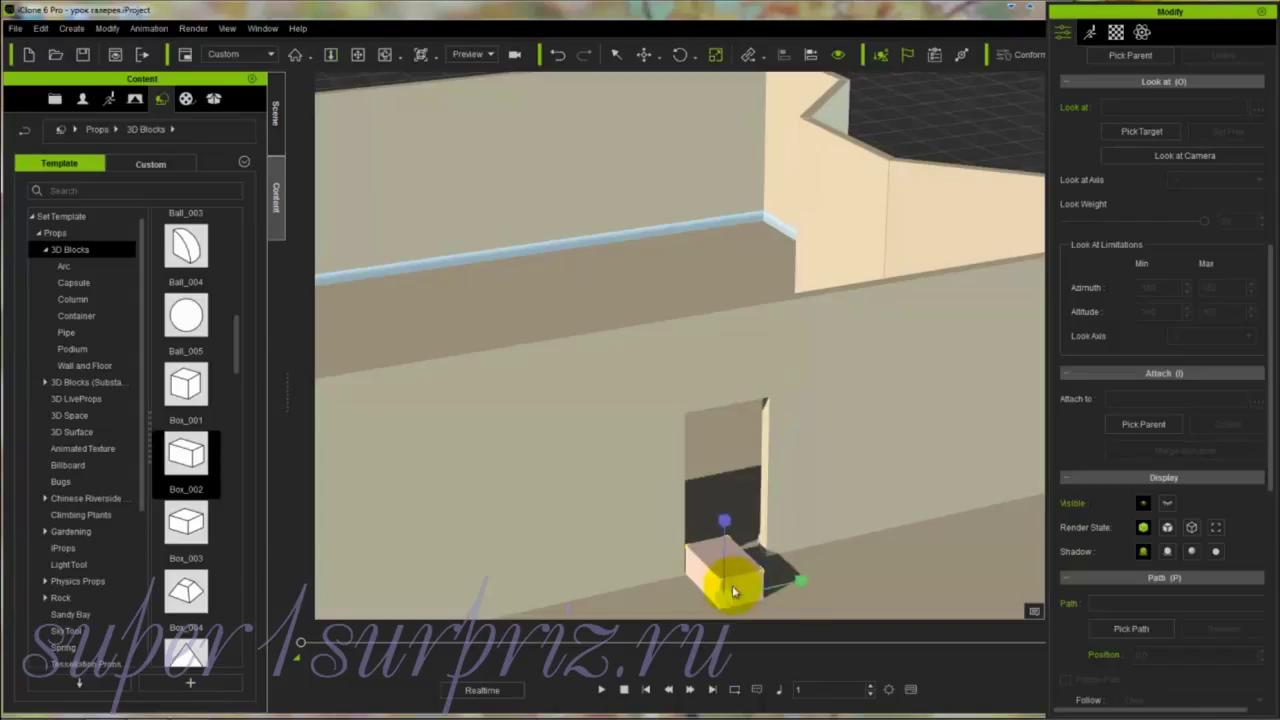
key("r")
left_click_drag(800, 580, 826, 580)
key("w")
key("r")
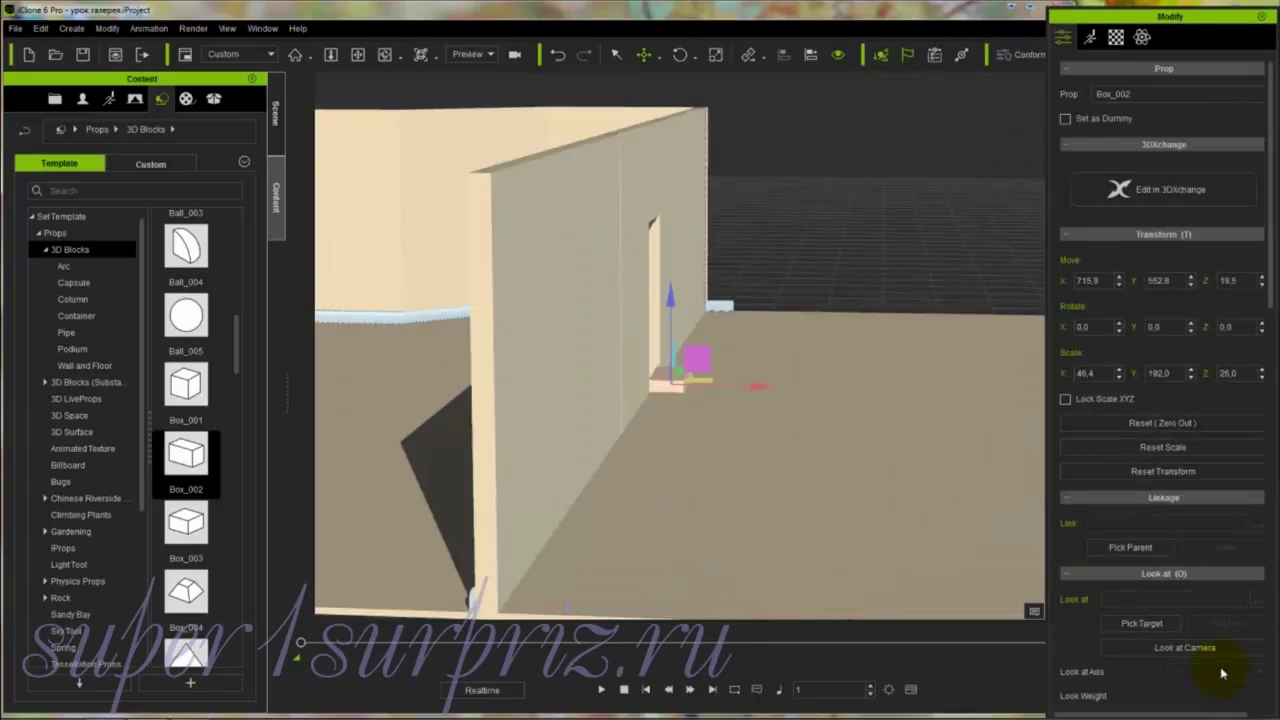
left_click(1215, 652)
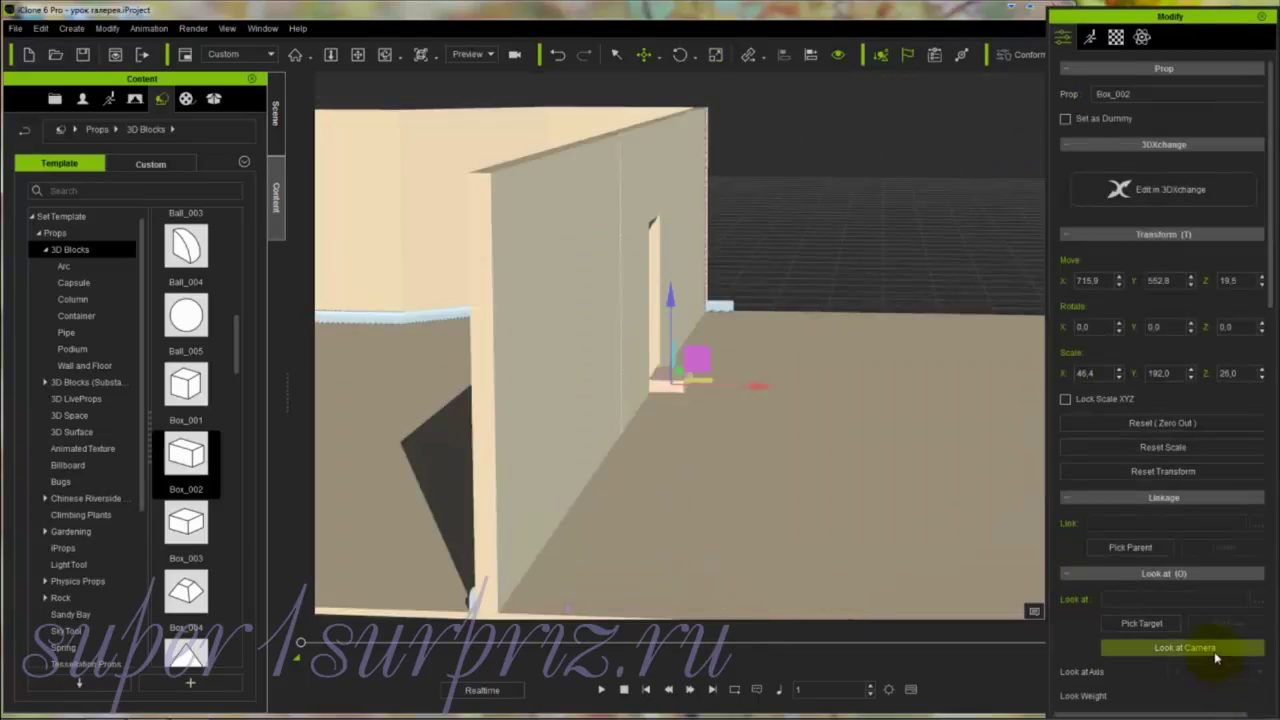
left_click(812, 503)
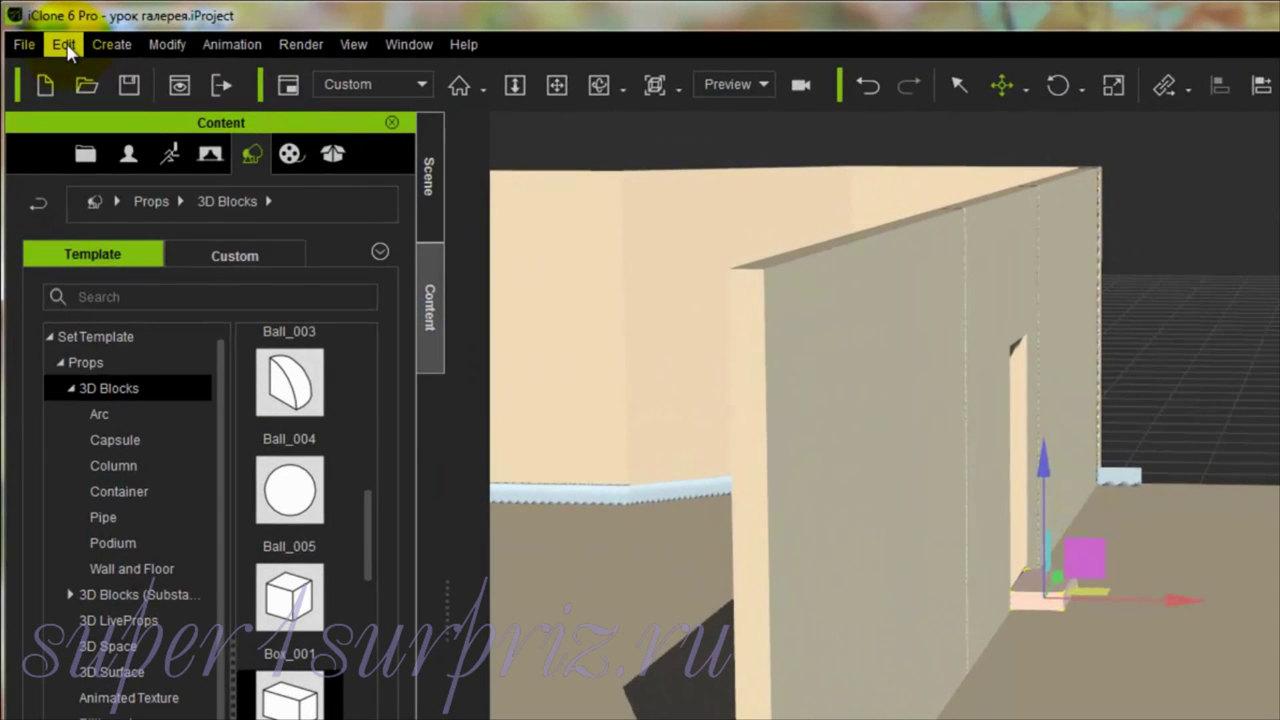
Step: Multi-duplicate Box_002 into 5 rising stair steps, with the first copy moved to X 762.2, Y 552.8 and Z 39.0
left_click(64, 45)
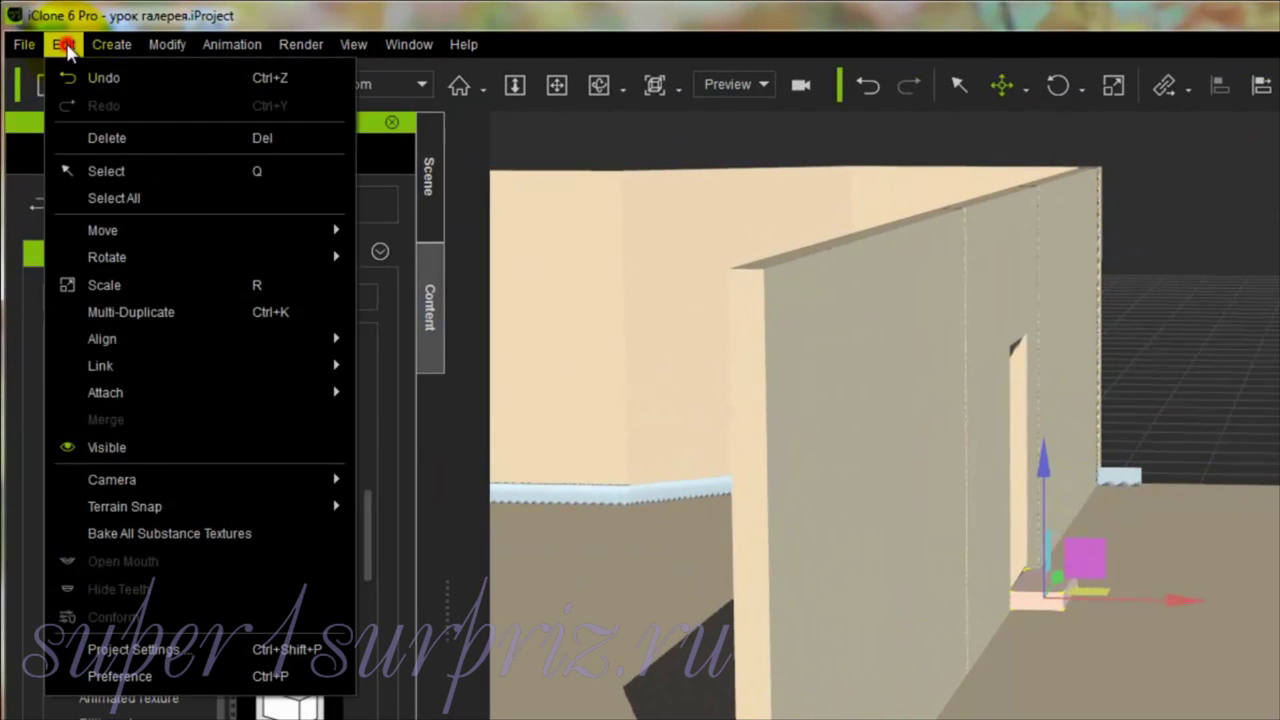
left_click(140, 313)
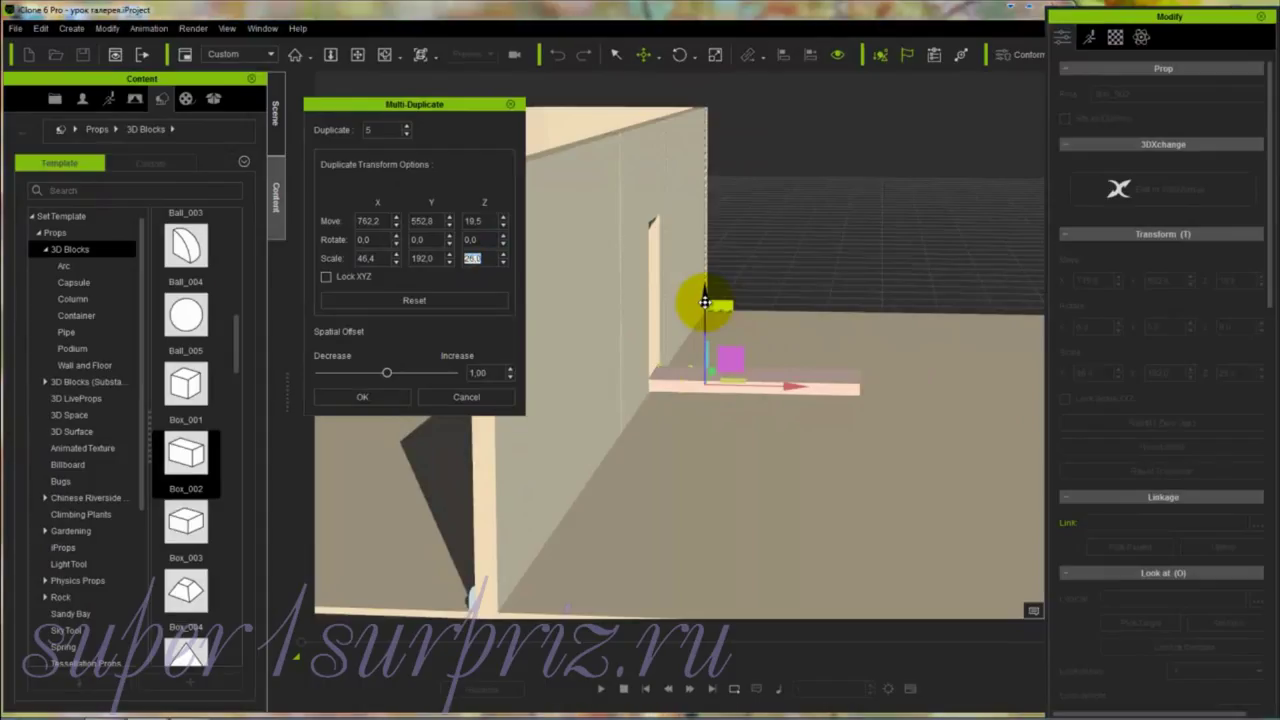
left_click_drag(705, 301, 702, 288)
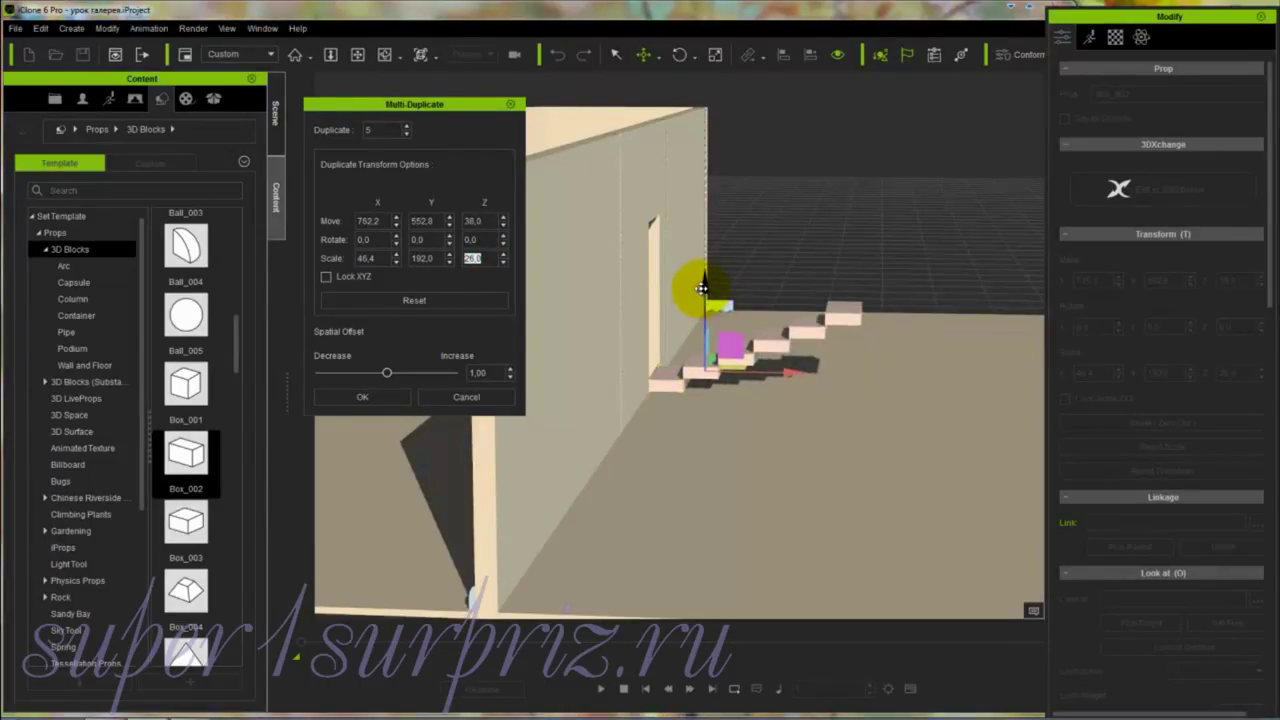
left_click_drag(702, 288, 702, 287)
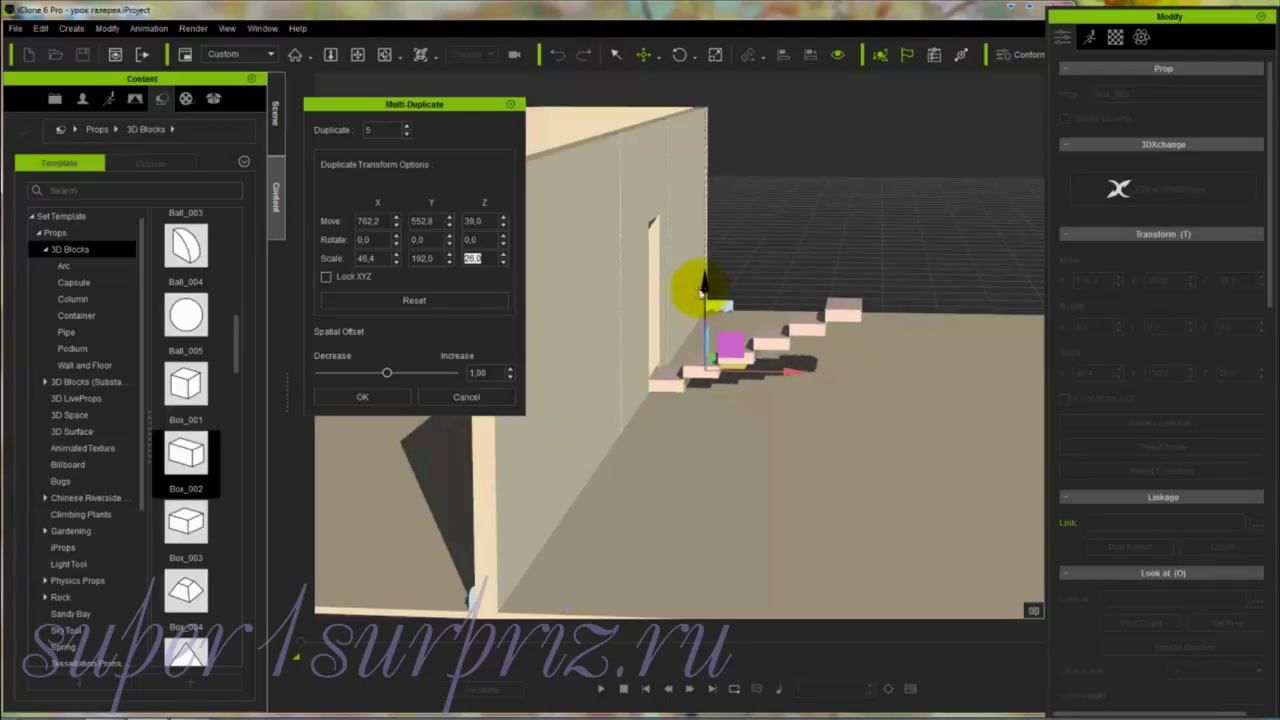
left_click(373, 401)
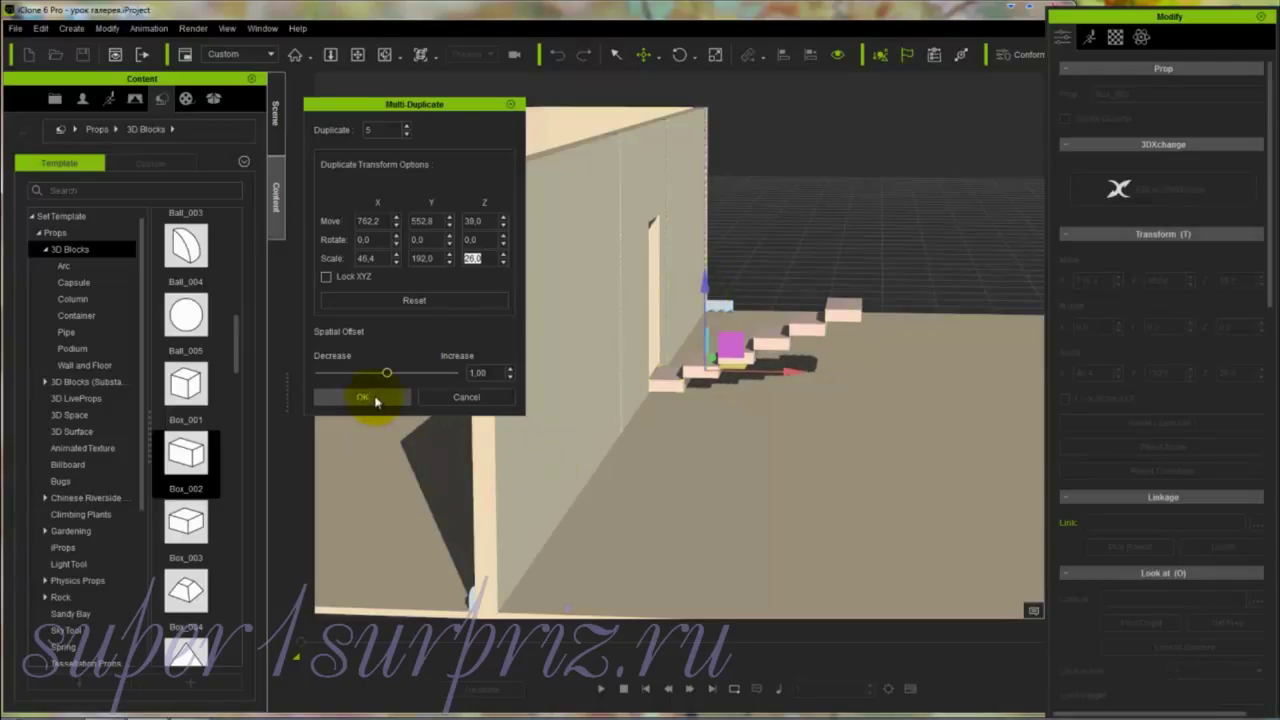
left_click(363, 398)
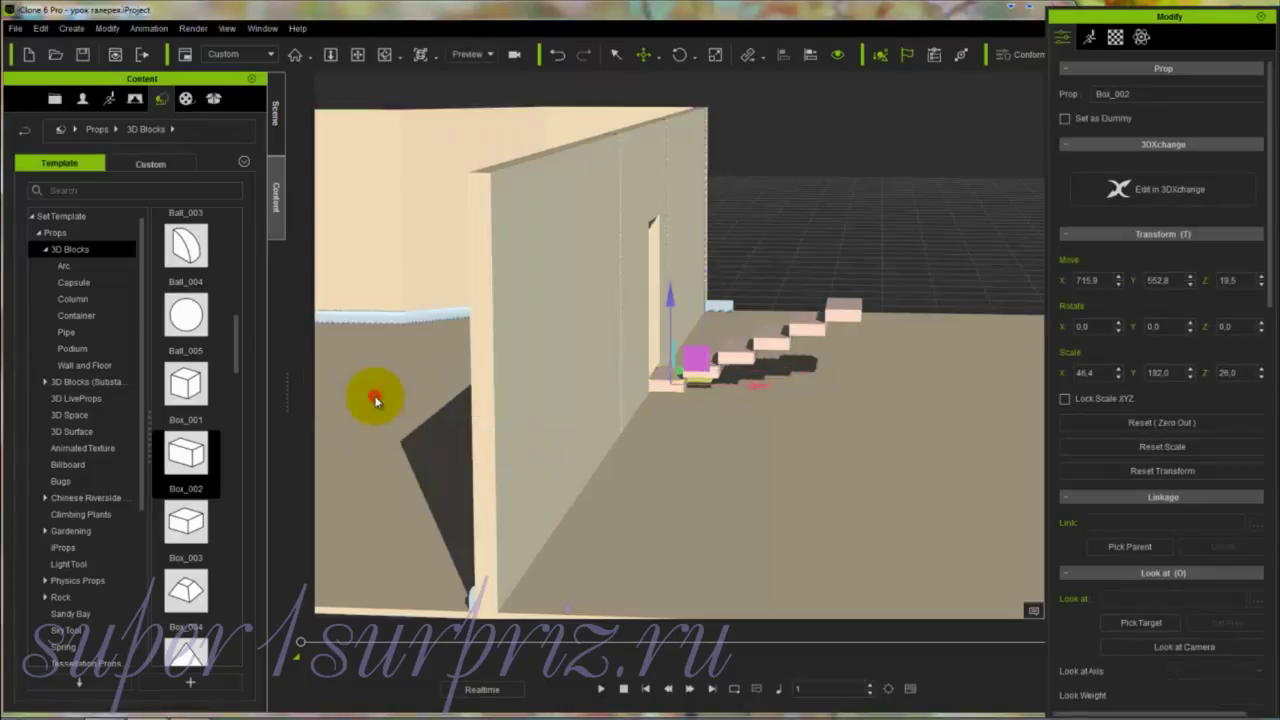
Step: Add another Wall_001 prop to the scene from the Wall and Floor library and ready it for moving
left_click(672, 500)
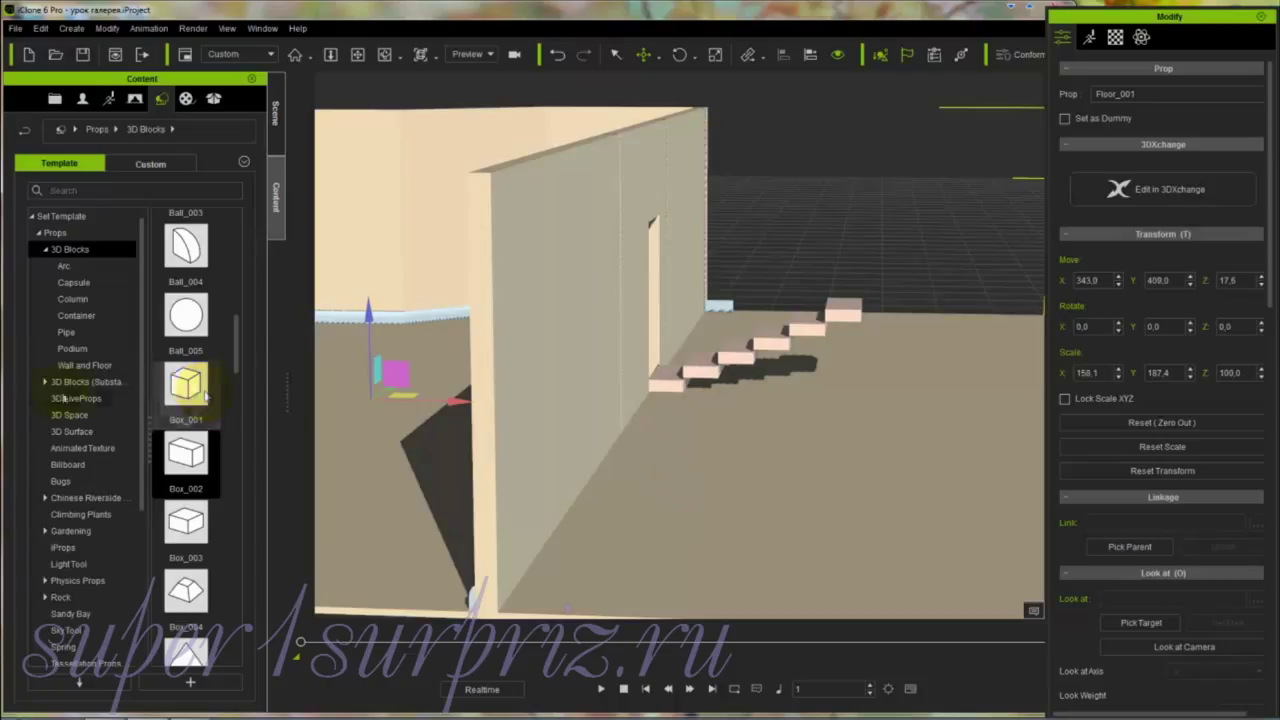
left_click(65, 366)
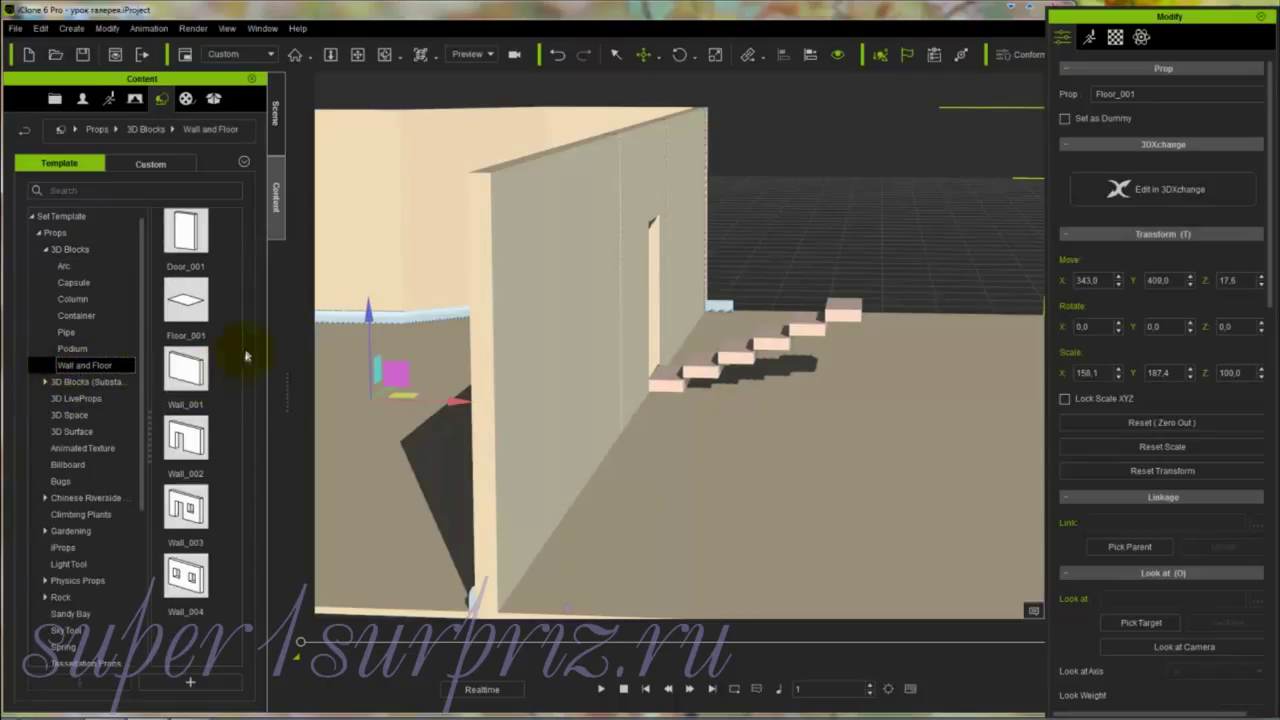
double_click(192, 370)
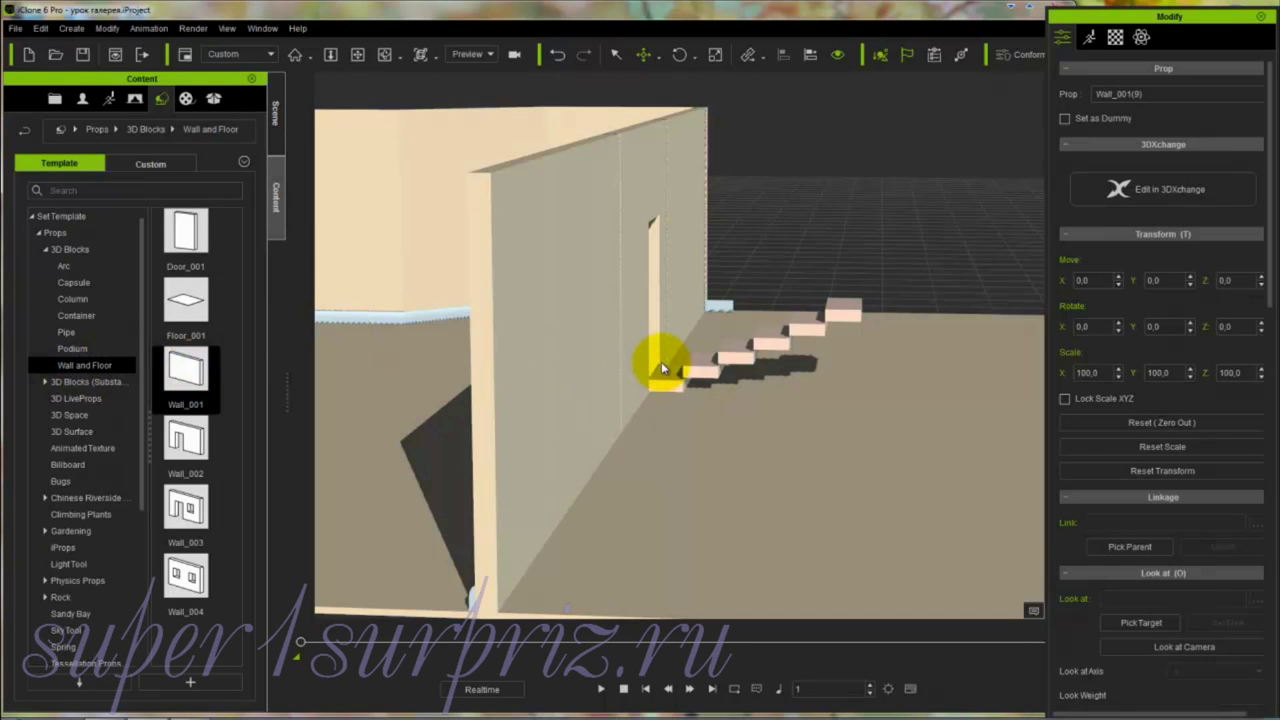
key("x")
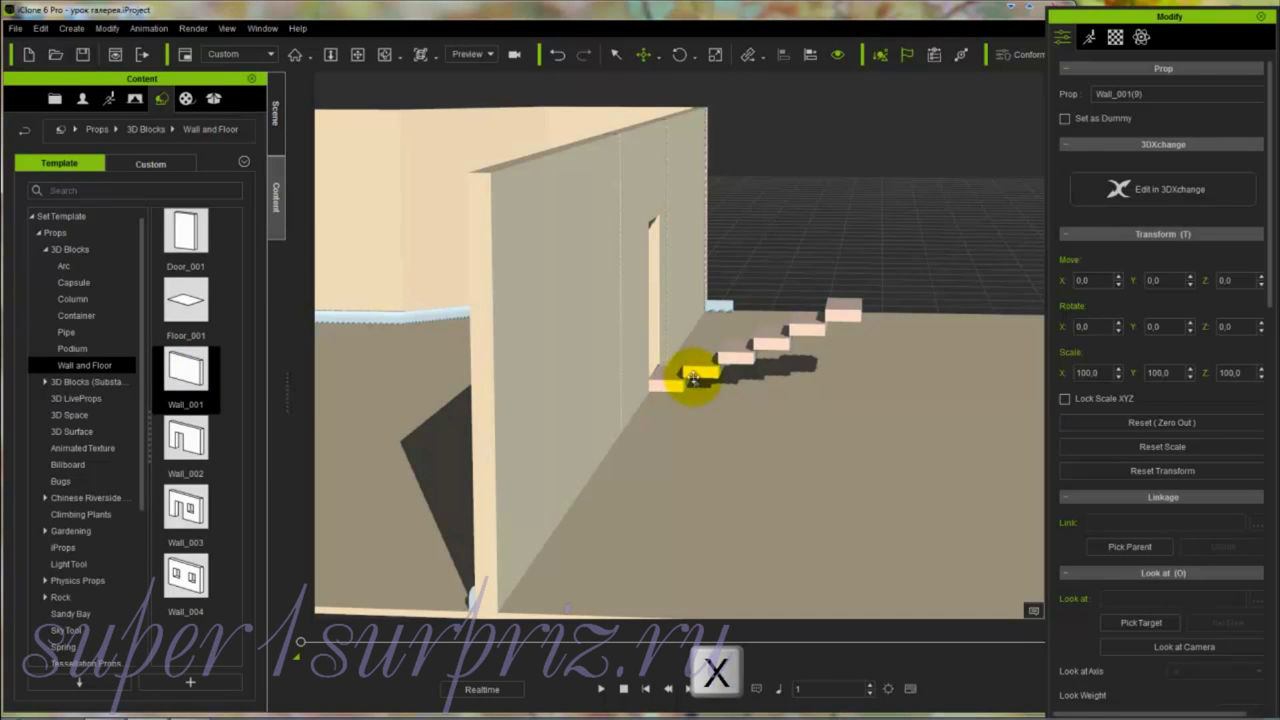
right_click_drag(630, 372, 480, 366)
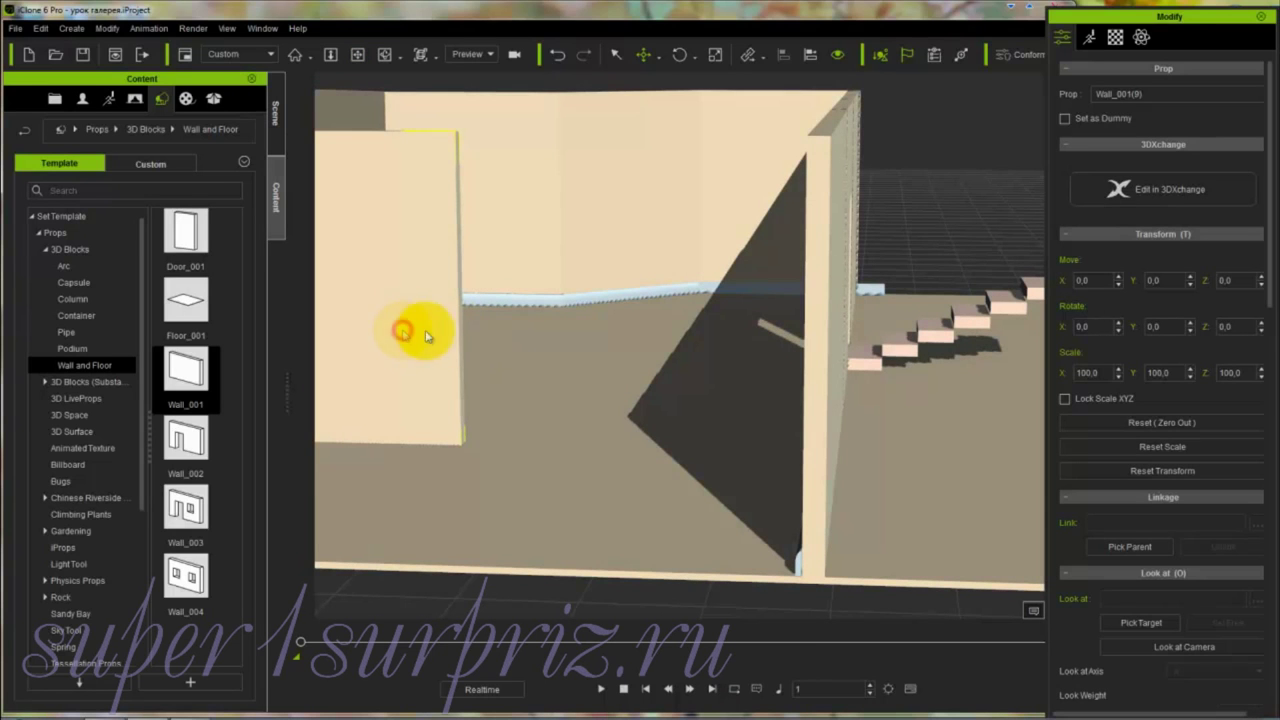
key("w")
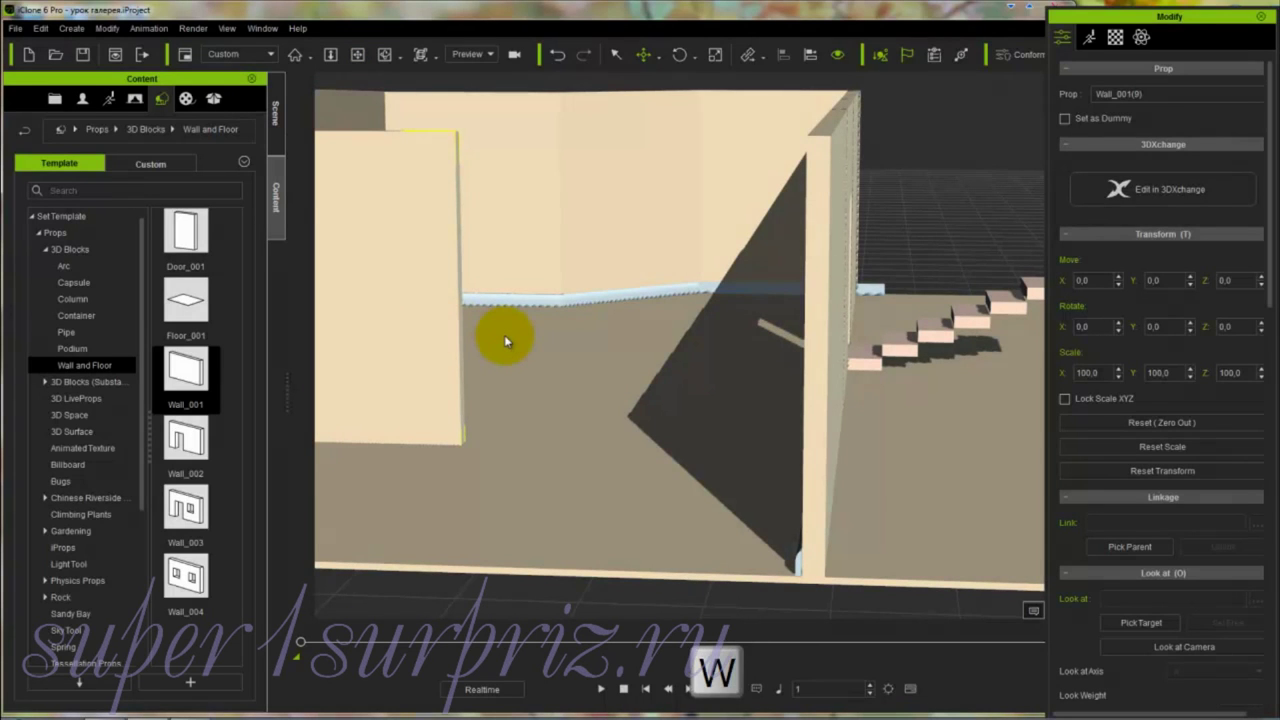
Step: Move the new Wall_001 out of the room along the X axis to X 1013.0
left_click_drag(505, 341, 780, 343)
scroll(780, 343, "down", 2)
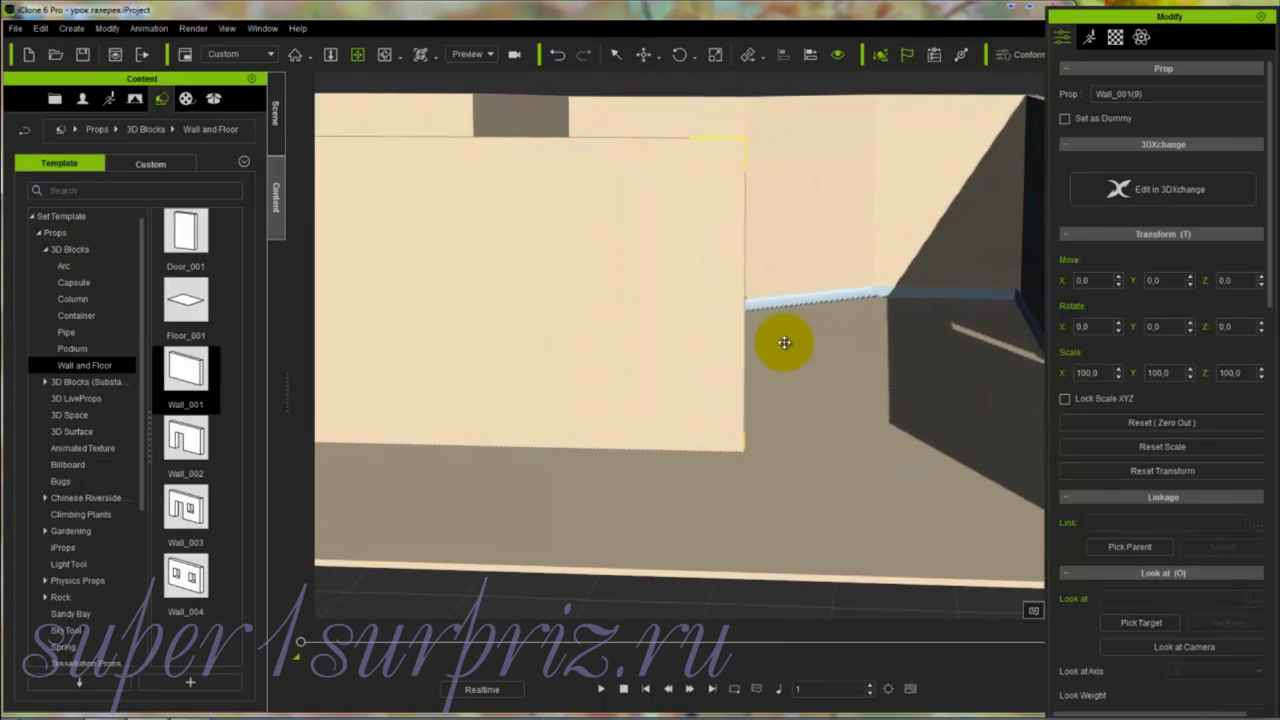
scroll(774, 374, "down", 5)
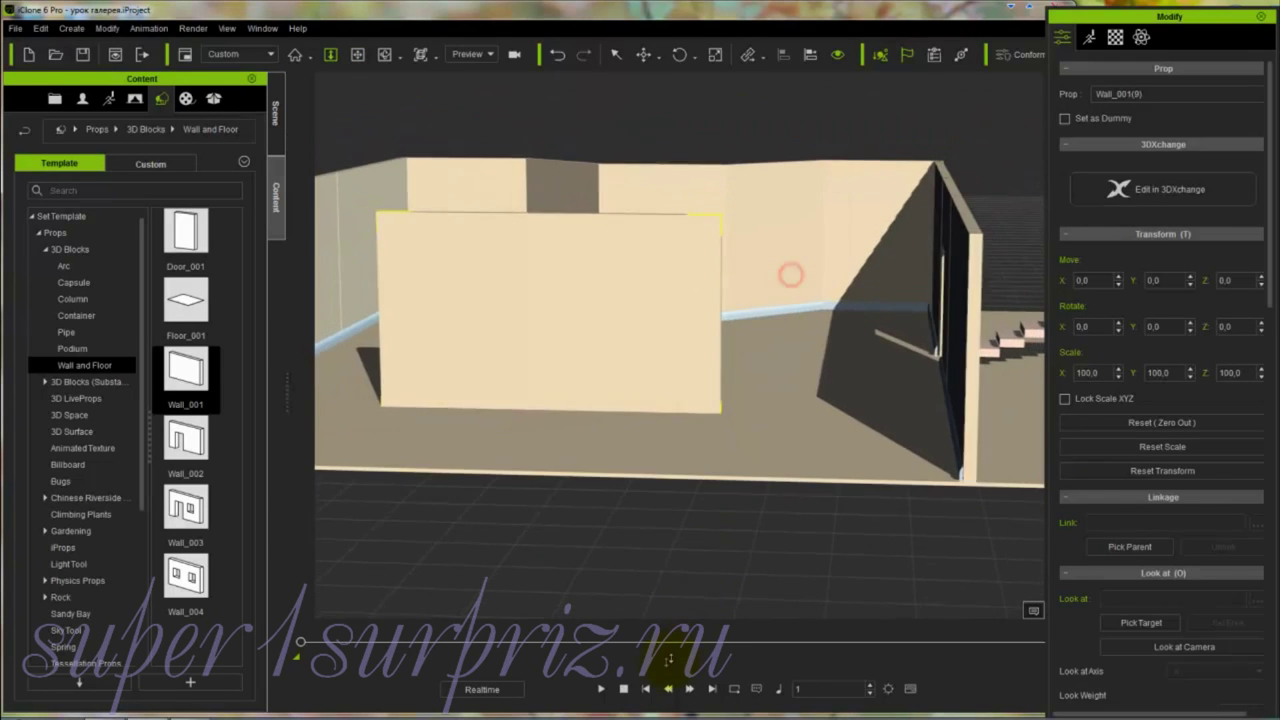
right_click_drag(790, 275, 722, 463)
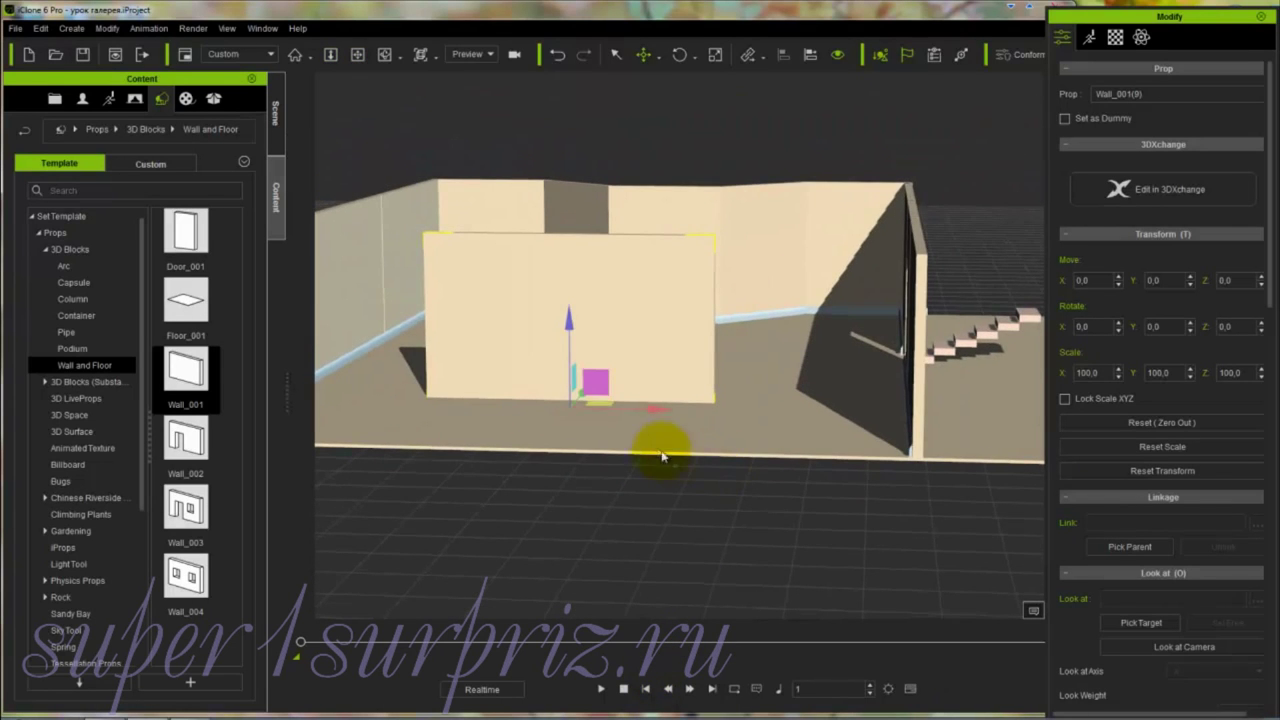
left_click_drag(657, 409, 1174, 418)
left_click(1025, 369)
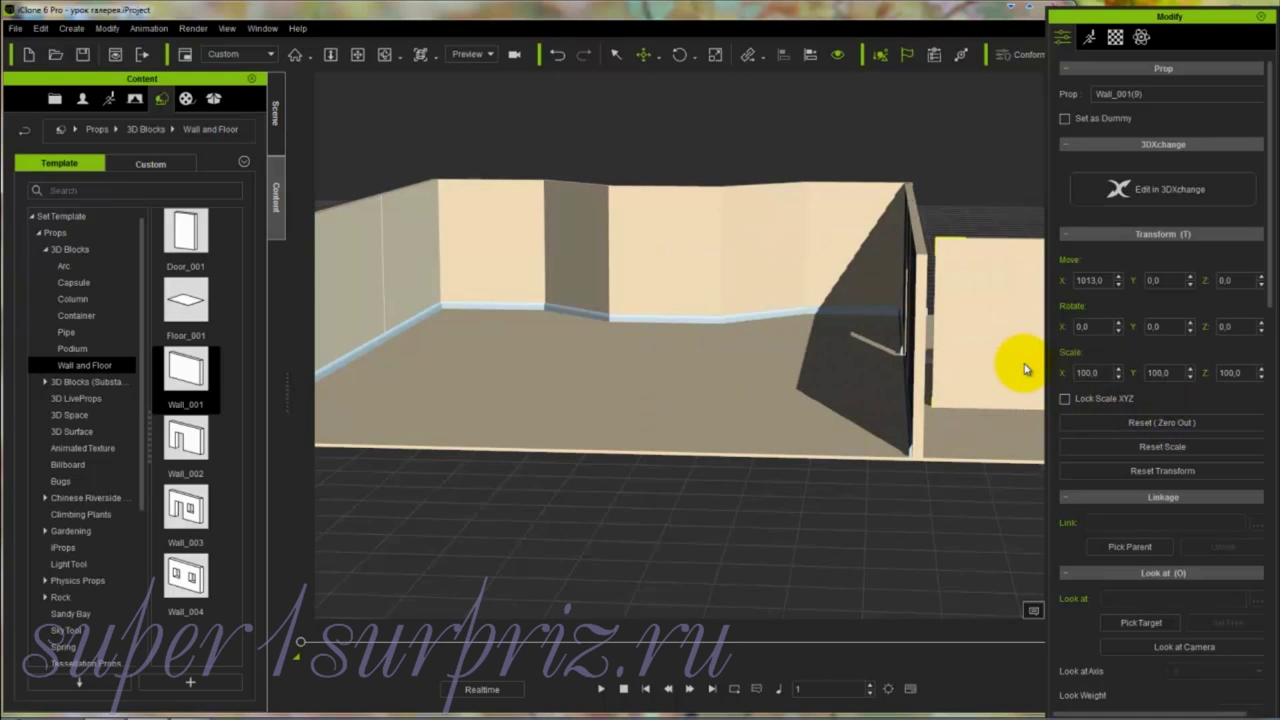
Step: Position the new wall directly behind the staircase outside the doorway, at X 984.6, Y 621.5 and Z 16.7
right_click_drag(1018, 364, 657, 437)
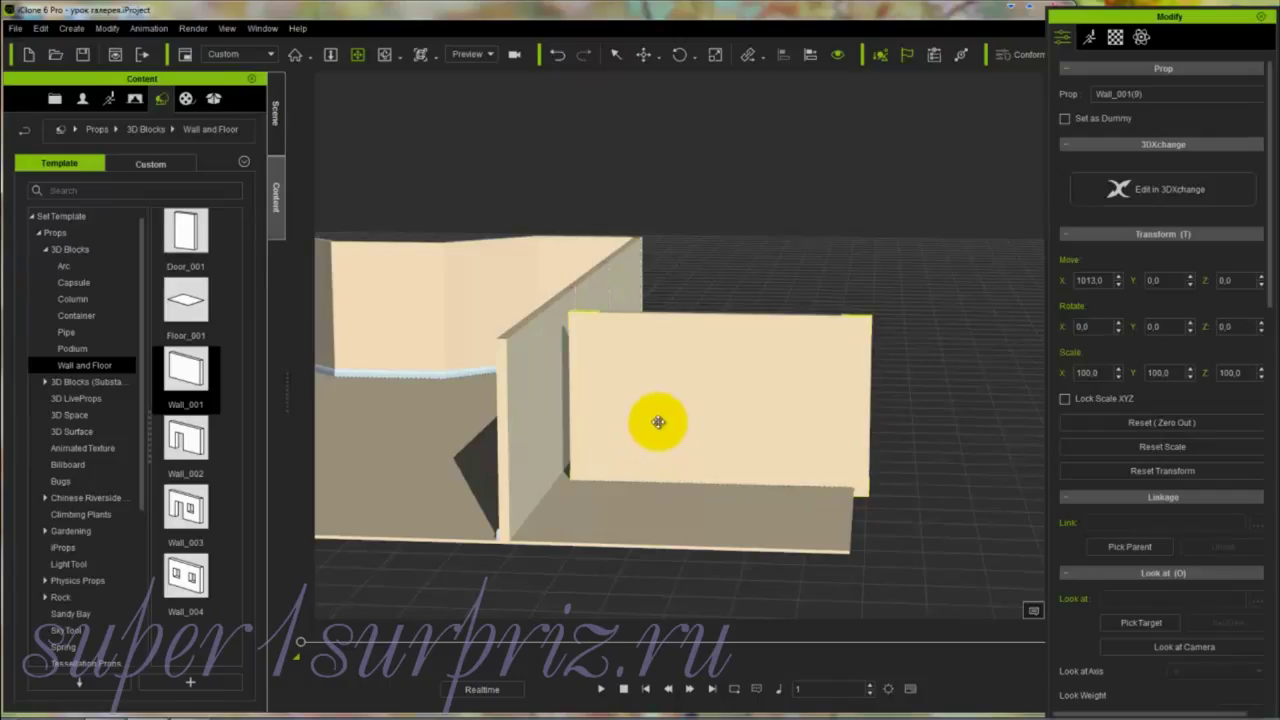
left_click(660, 424)
left_click_drag(728, 474, 743, 413)
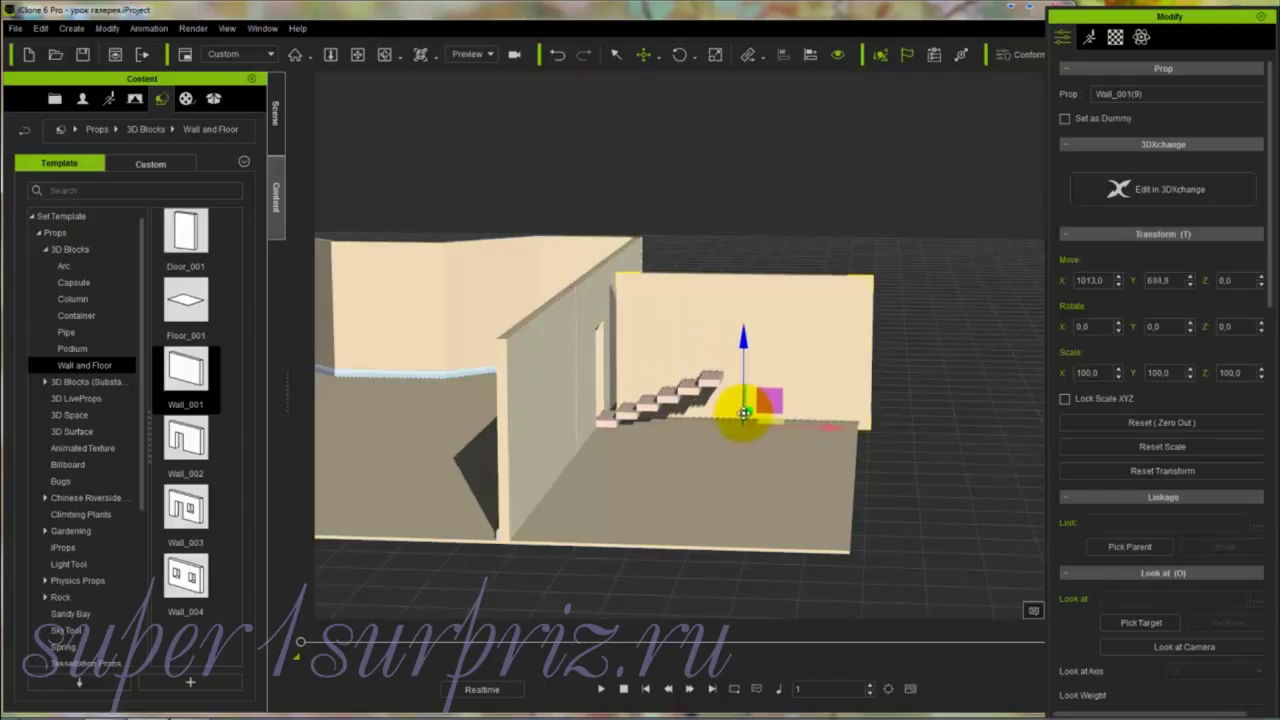
left_click_drag(830, 428, 818, 428)
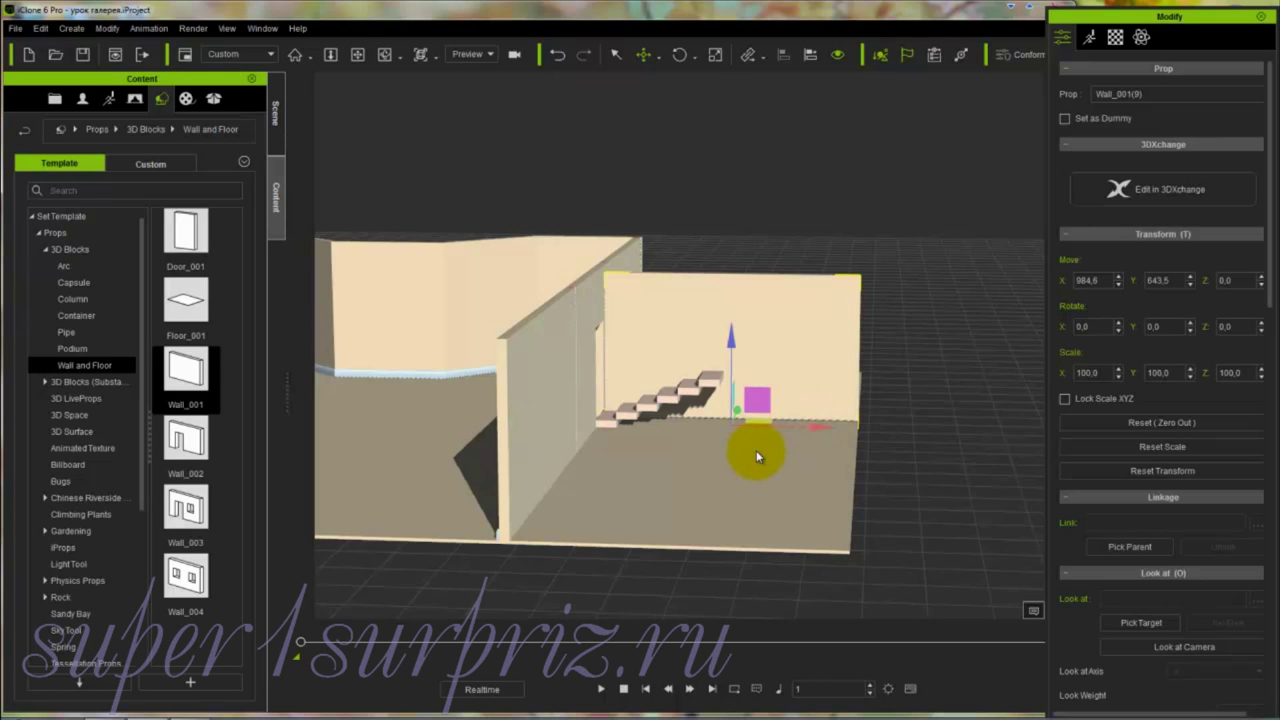
right_click_drag(756, 450, 639, 456)
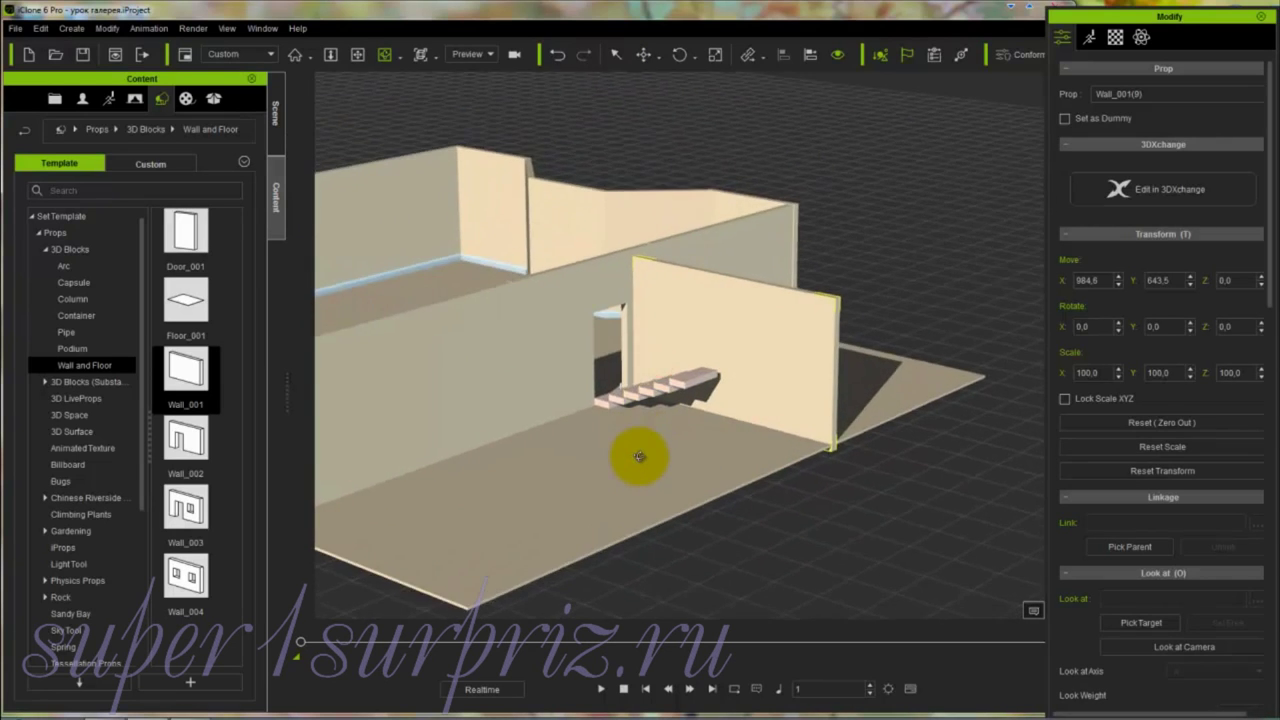
left_click(695, 390)
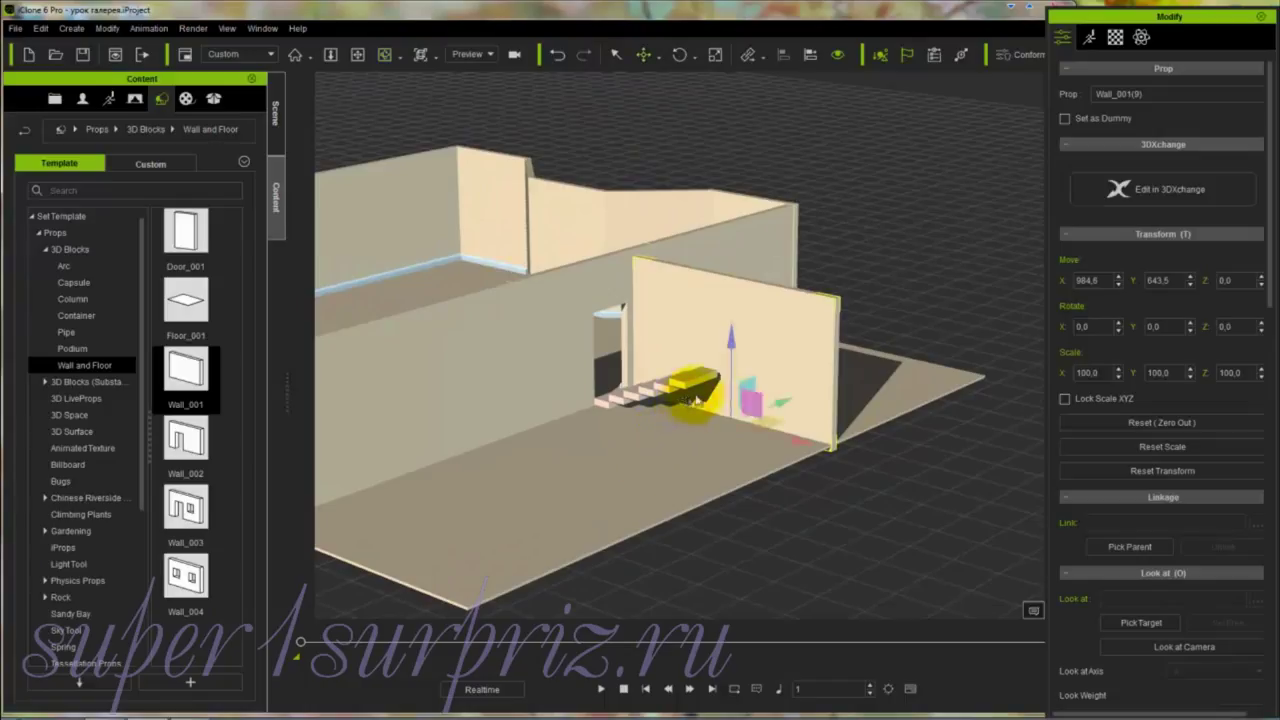
left_click_drag(783, 402, 778, 403)
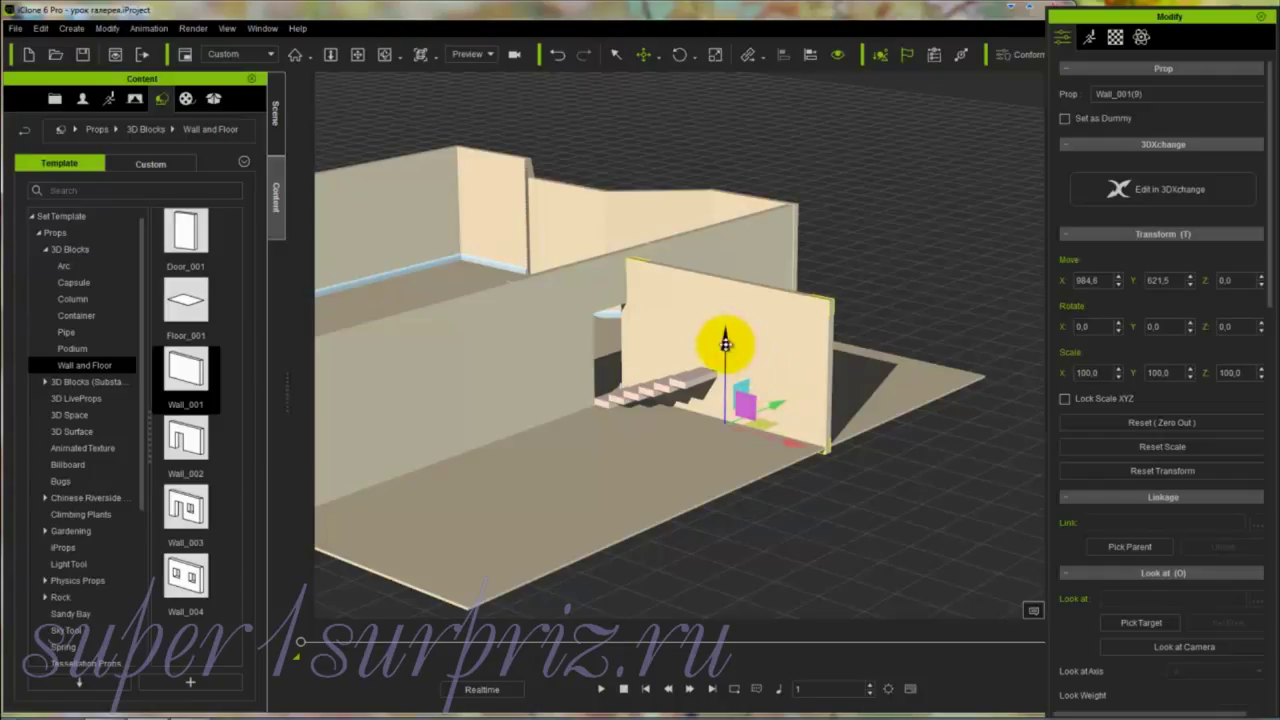
left_click_drag(725, 344, 726, 339)
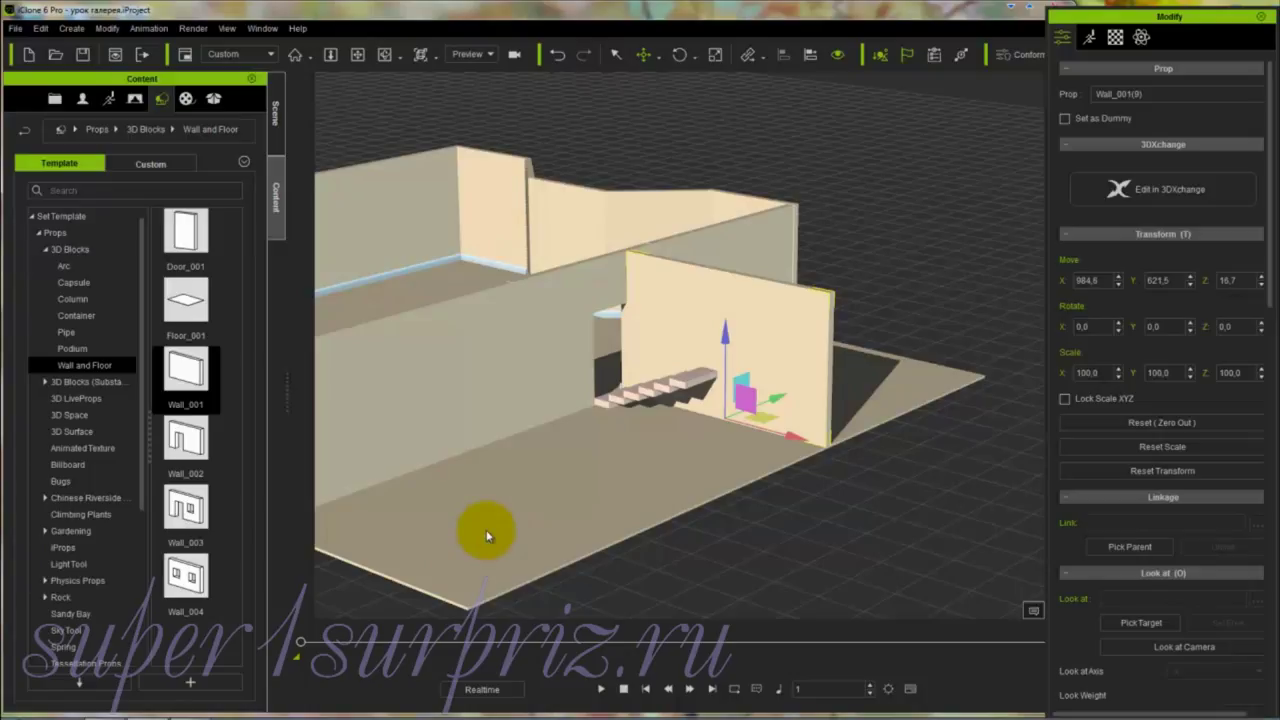
Step: Add a Box_002 prop from 3D Blocks and scale it into a beam with X 63.0, Y 964.6 and Z 68.9
left_click(71, 252)
left_click_drag(236, 252, 236, 340)
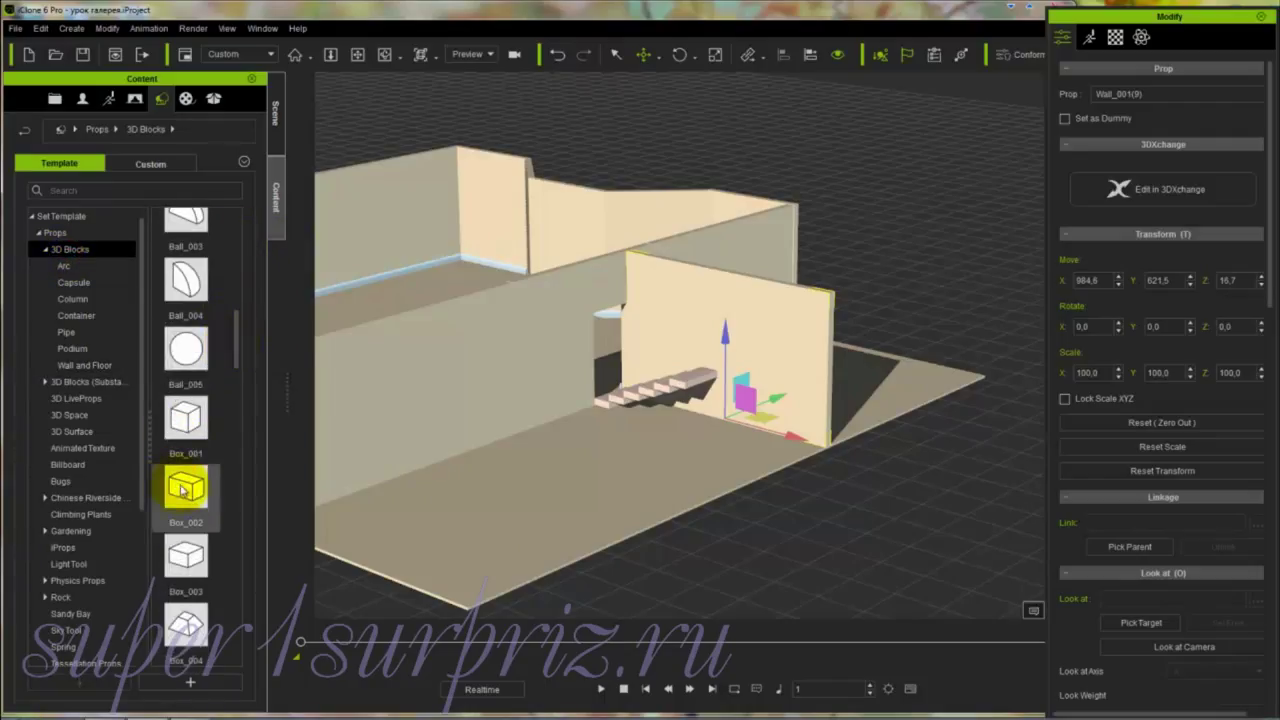
left_click_drag(182, 488, 380, 391)
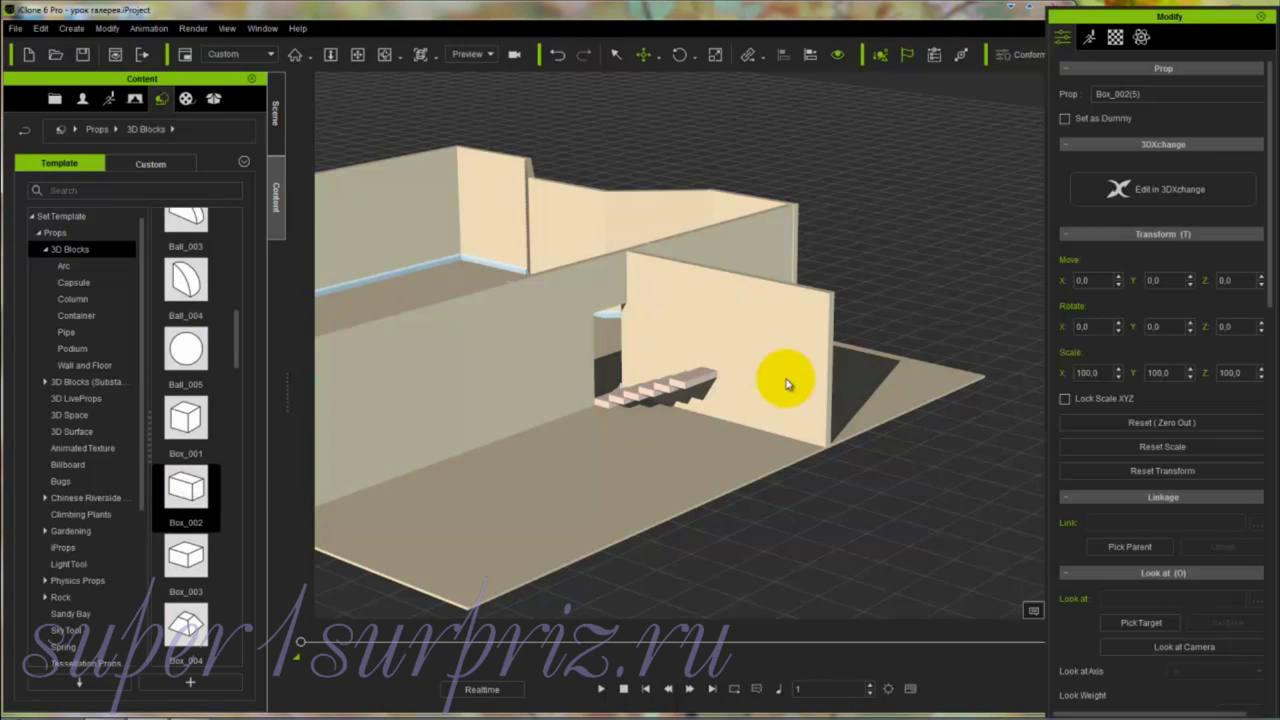
right_click_drag(571, 409, 934, 430)
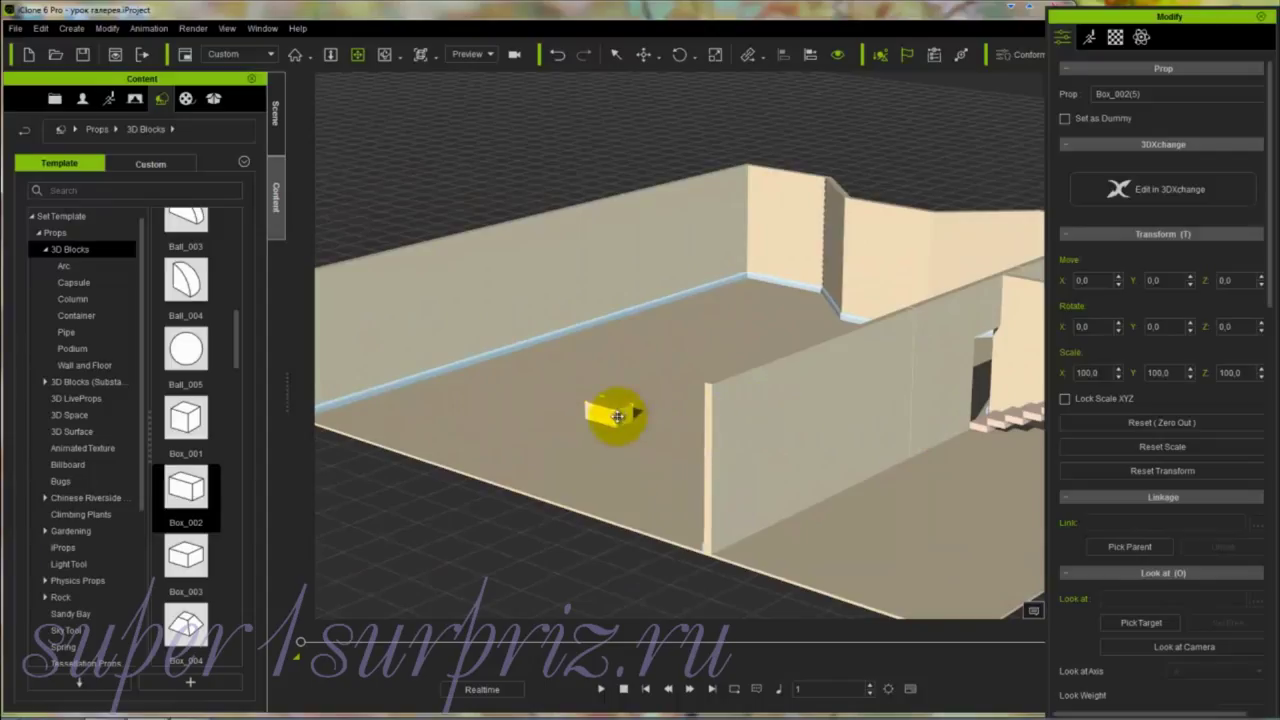
left_click(617, 416)
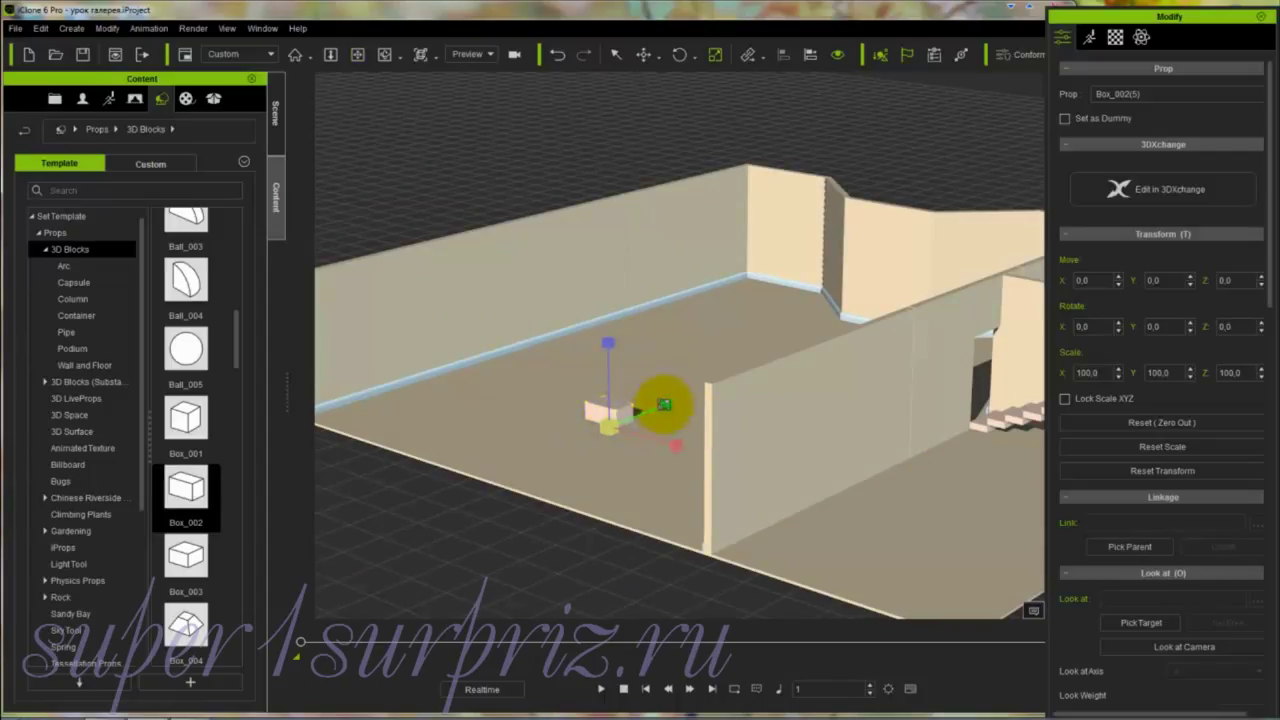
left_click_drag(663, 404, 609, 400)
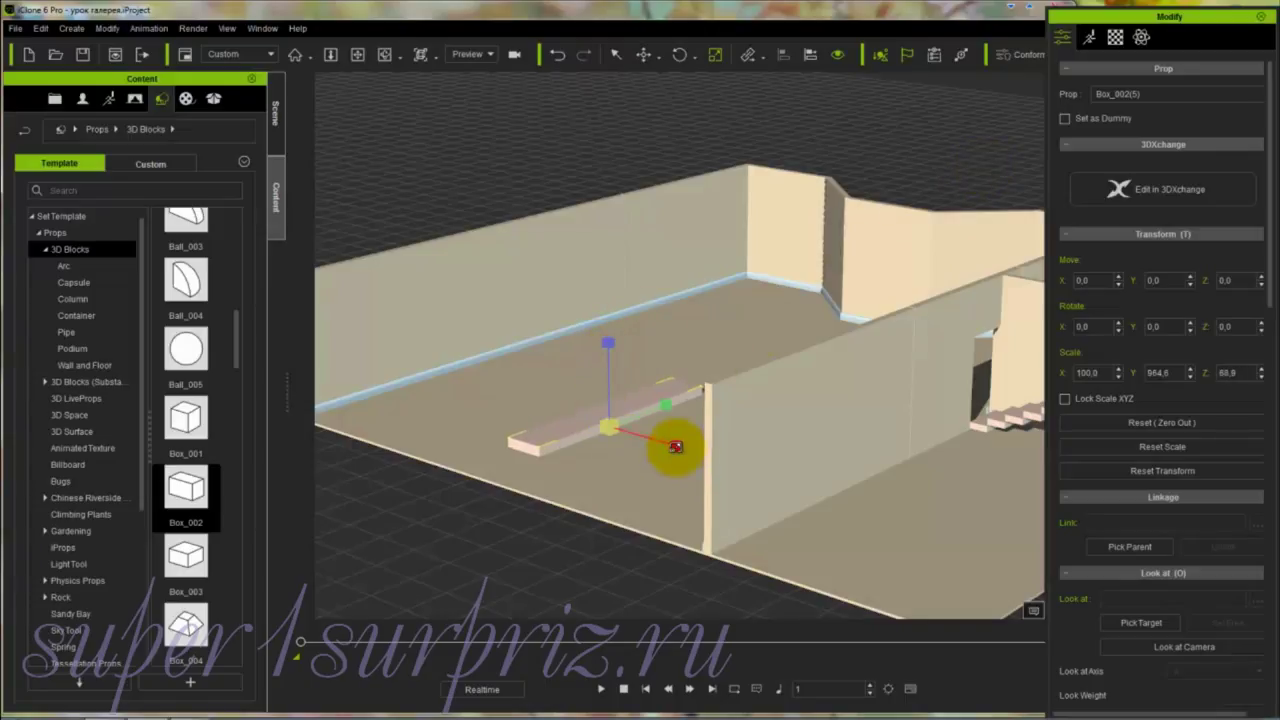
left_click_drag(674, 450, 640, 449)
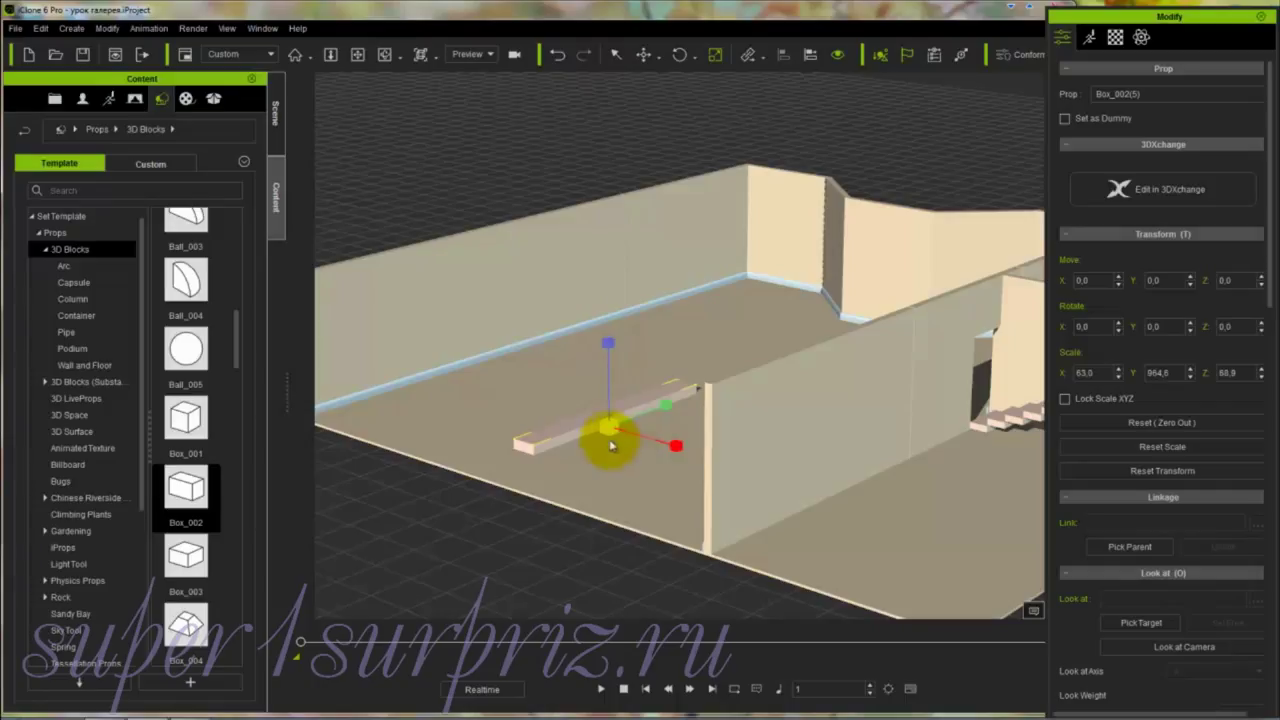
Step: In top view, stretch the beam to Y scale 2230.2 and move it against the long wall without a doorway, at X -531.0, Y 324.0
left_click(436, 57)
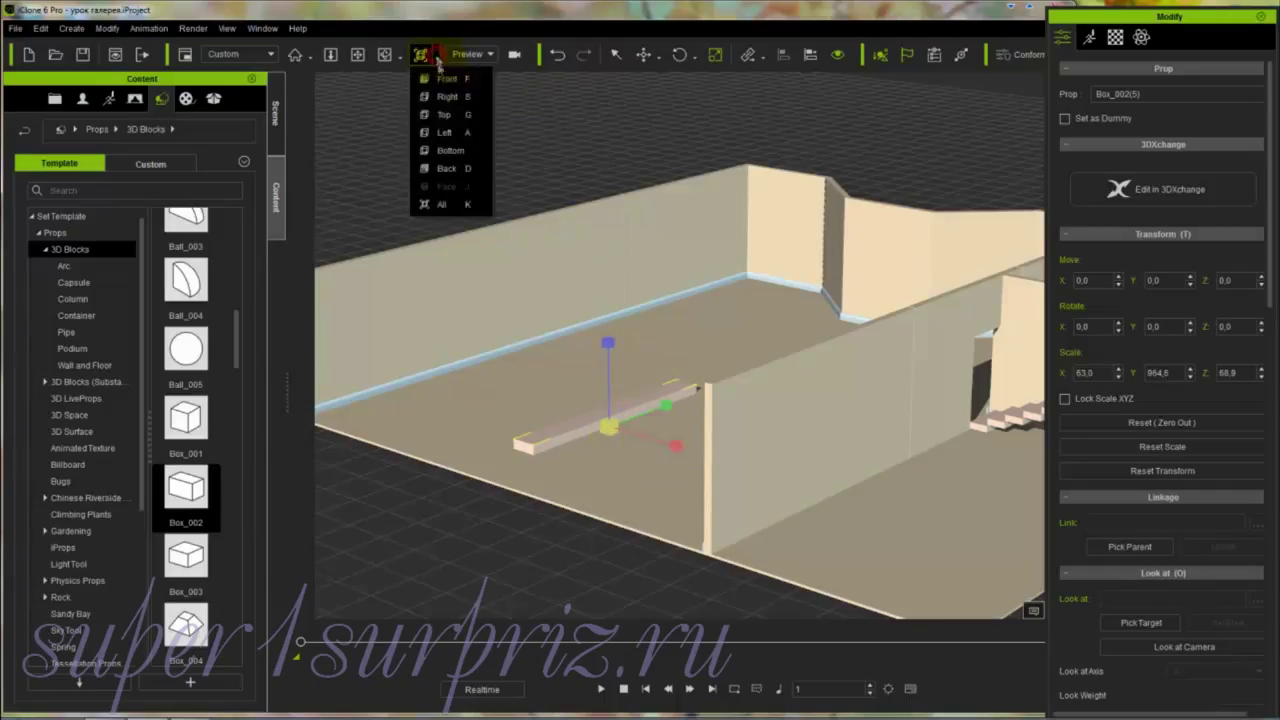
left_click(447, 117)
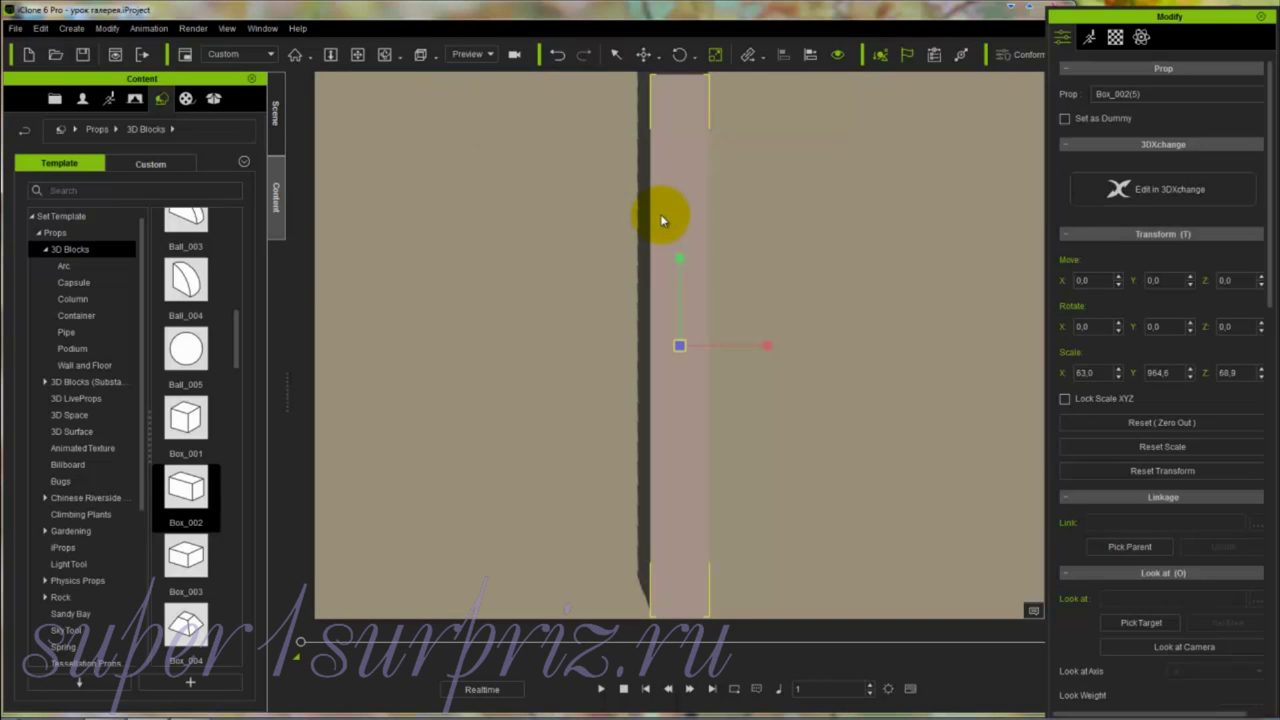
right_click_drag(660, 214, 686, 606)
left_click(680, 54)
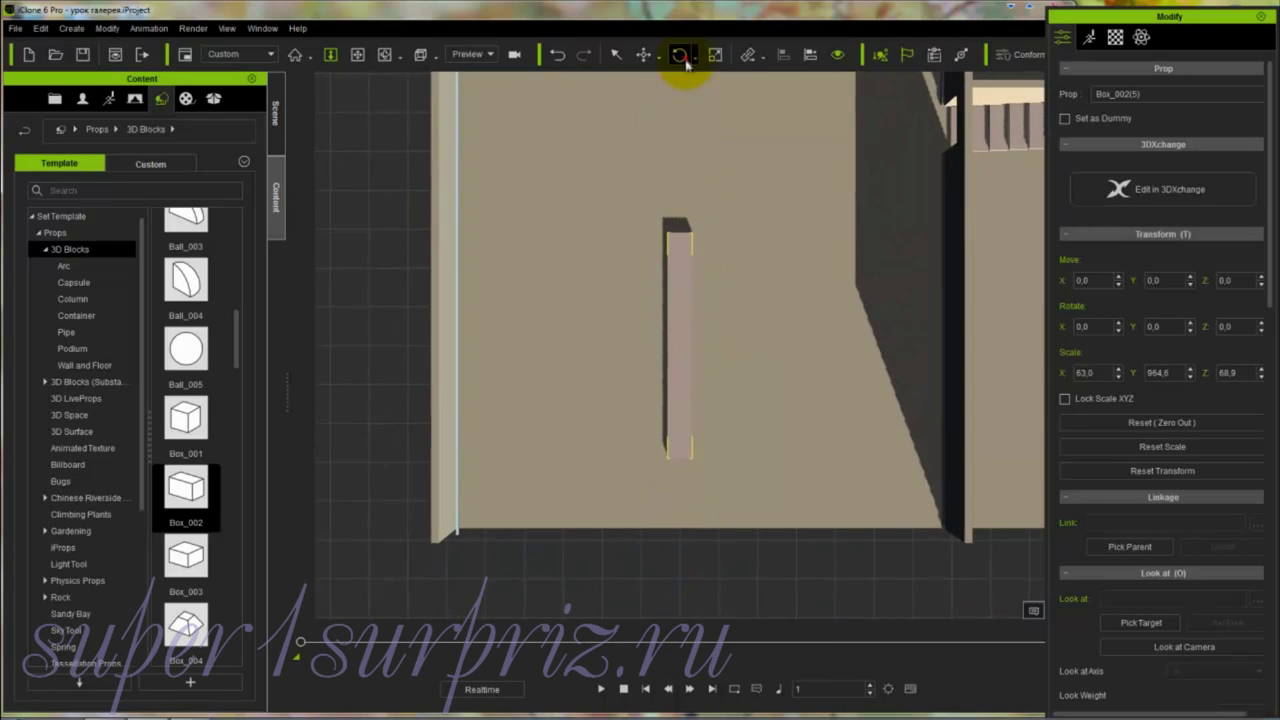
right_click_drag(697, 194, 694, 329)
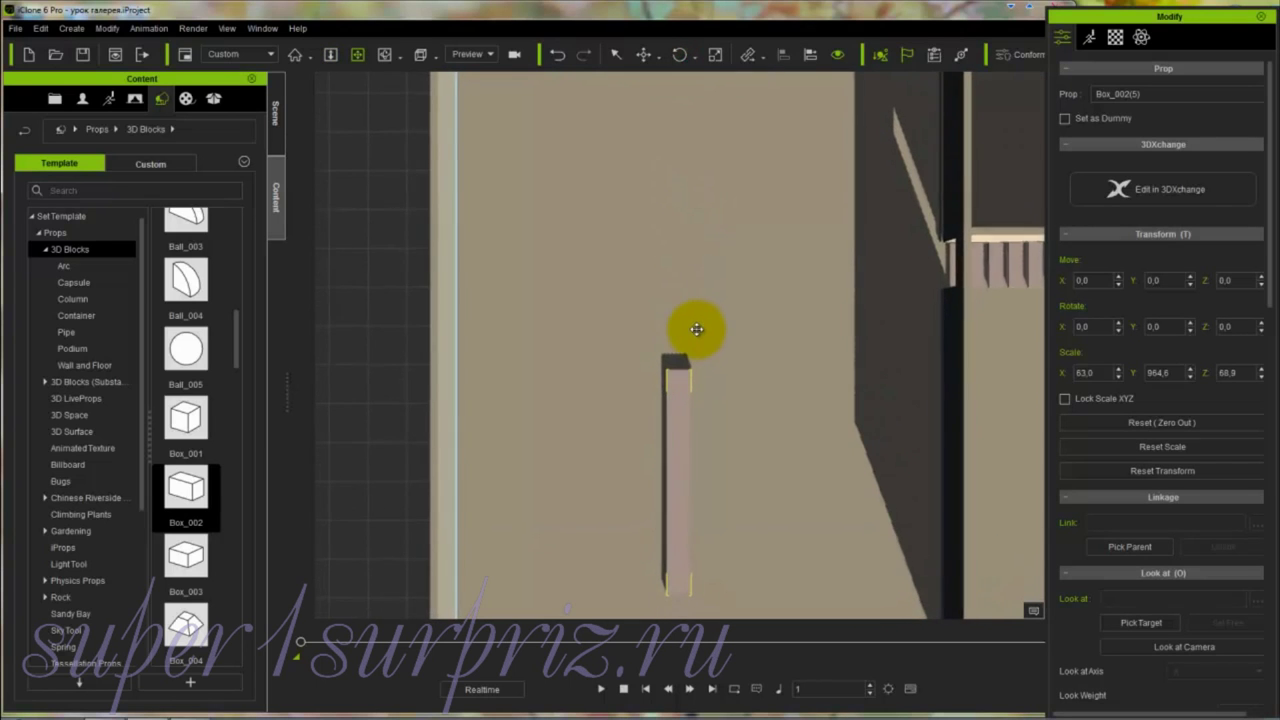
right_click_drag(691, 206, 691, 420)
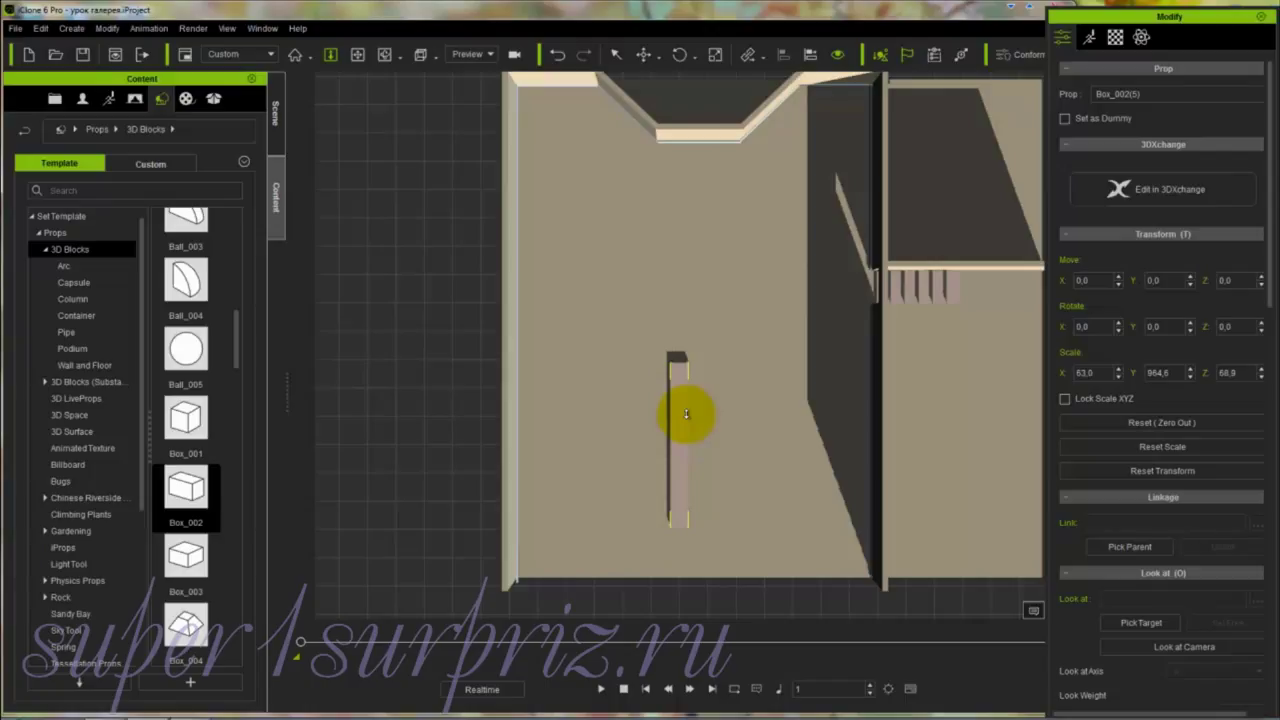
left_click_drag(679, 376, 684, 250)
key("w")
left_click_drag(680, 363, 603, 269)
left_click_drag(766, 350, 617, 368)
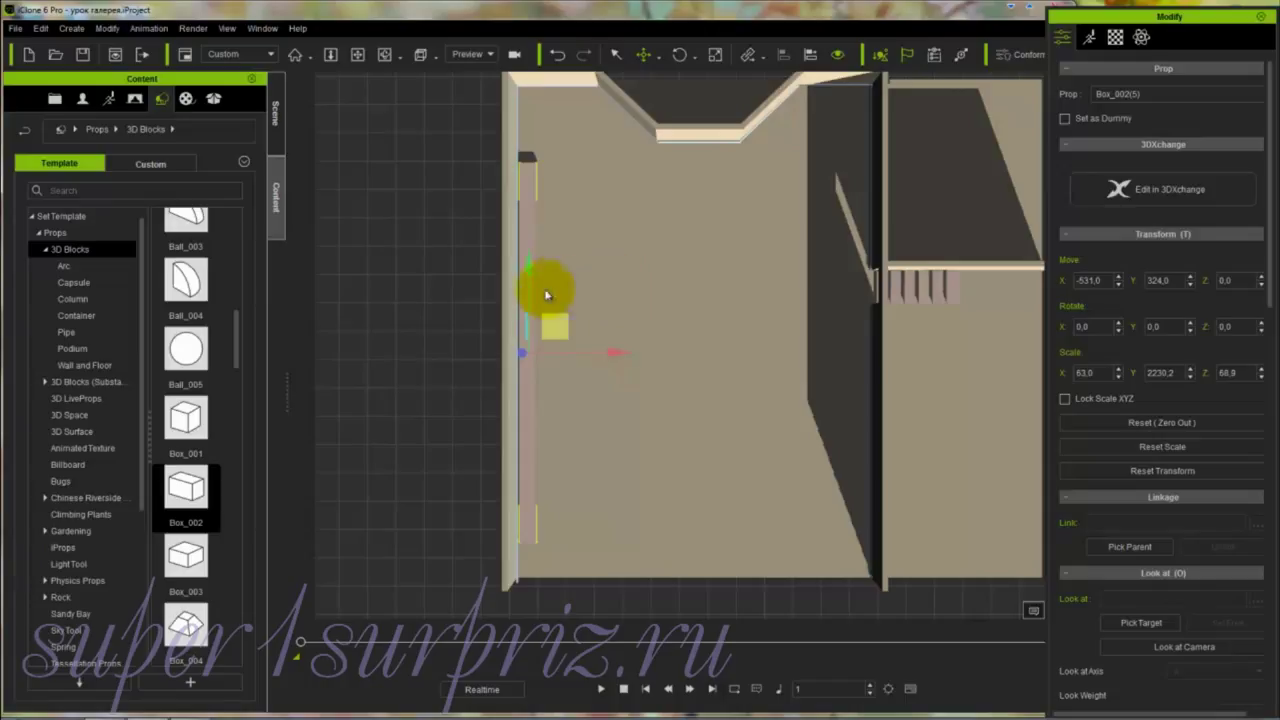
Step: Extend the beam along the full length of the wall with Y scale 2919.0 and shift it to Y 397.0
key("r")
left_click_drag(529, 267, 527, 241)
key("w")
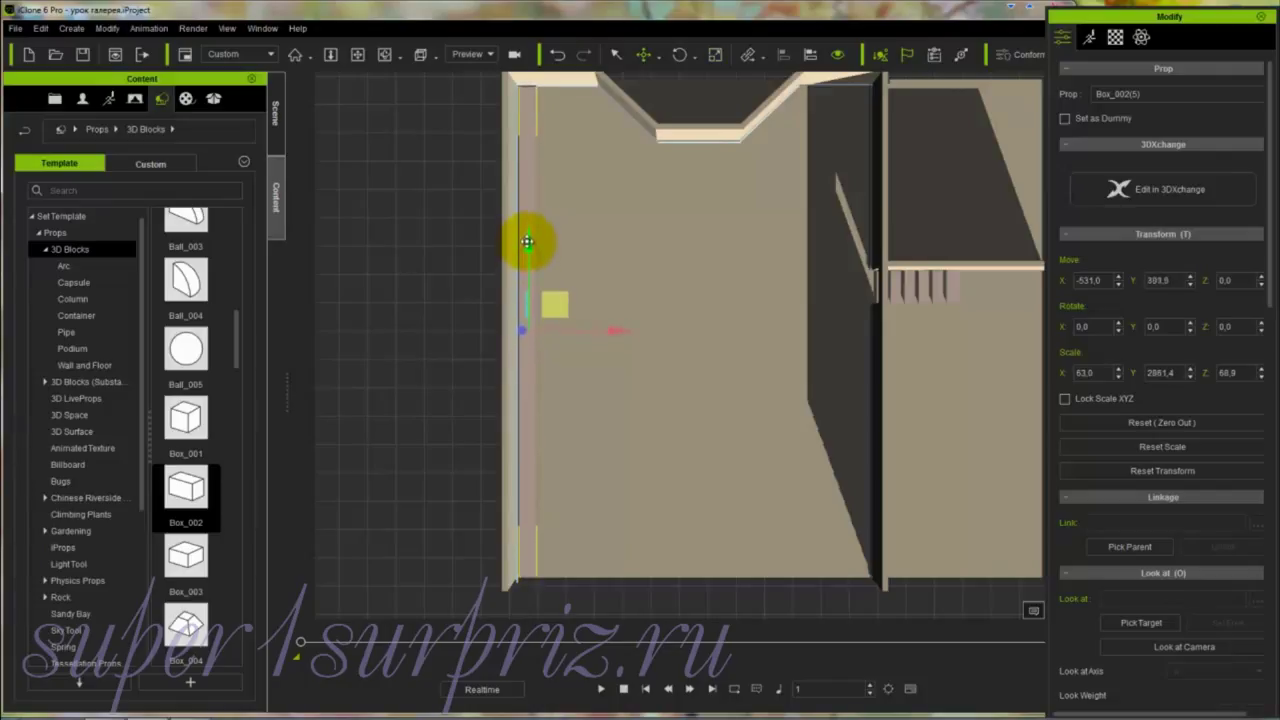
key("r")
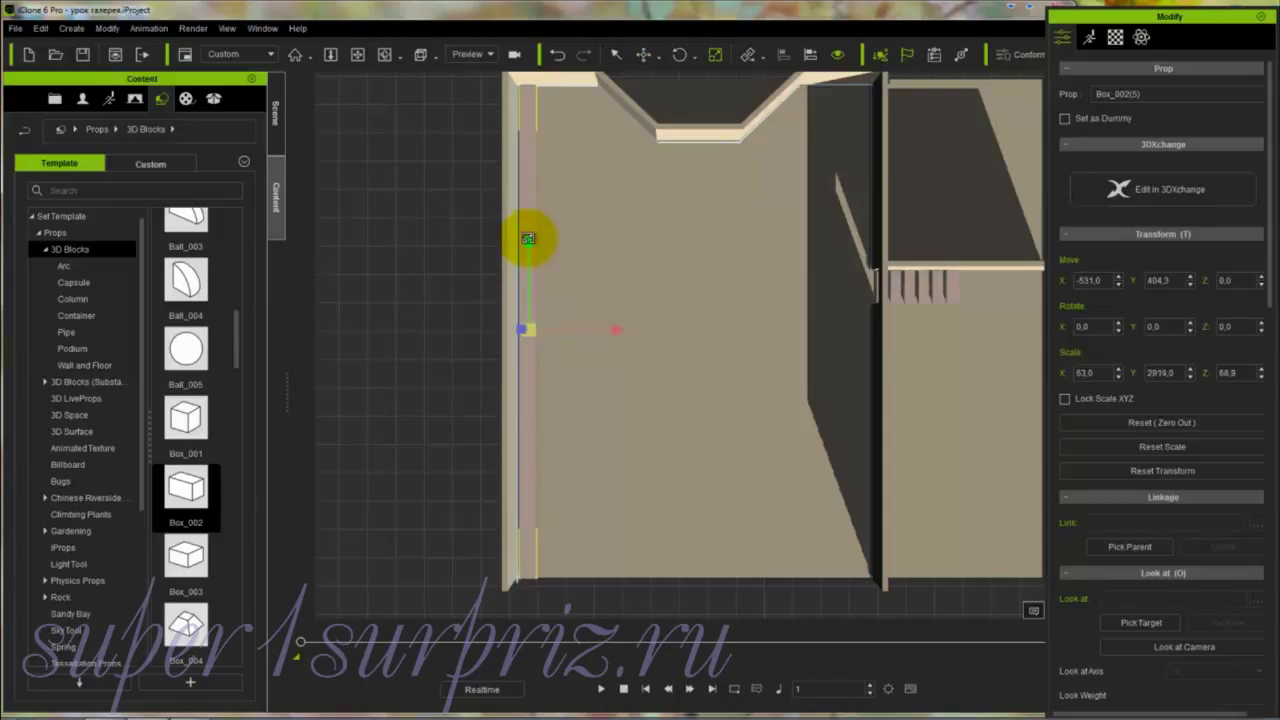
key("w")
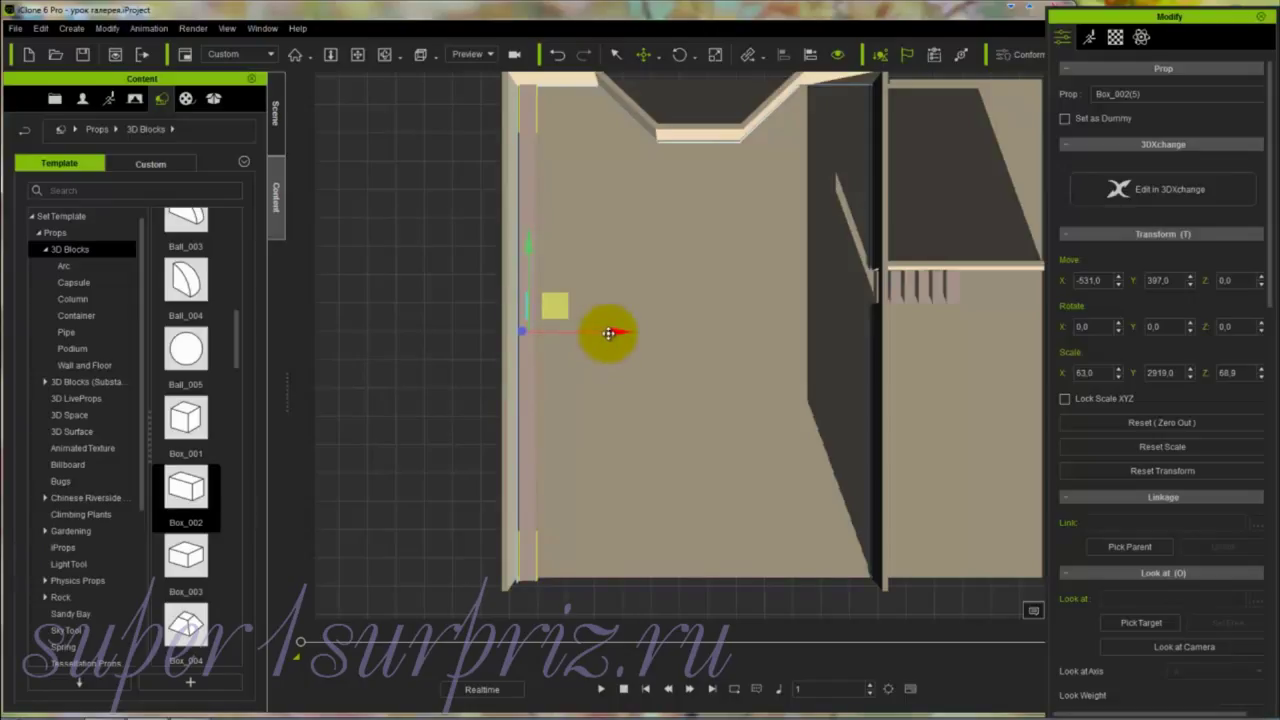
Step: Duplicate the beam across to the doorway wall at X 645.5 and raise the copy to Z 333.0
left_click_drag(609, 333, 942, 374)
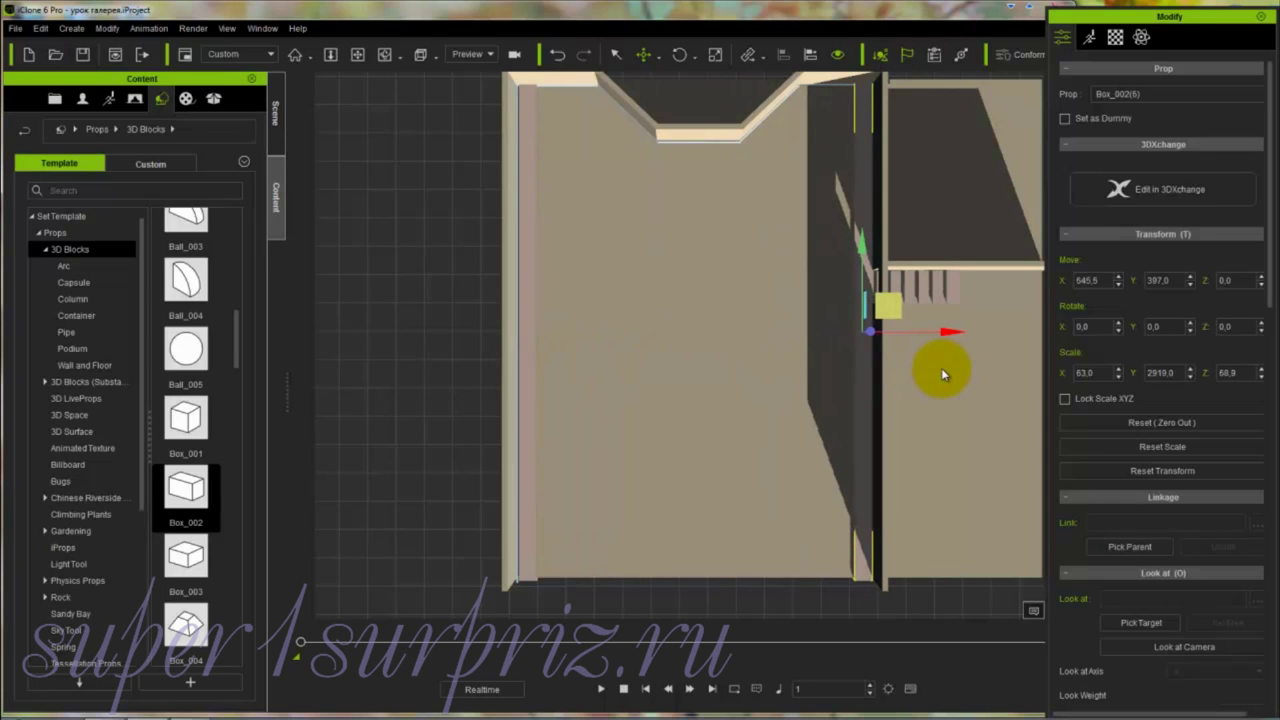
left_click(421, 54)
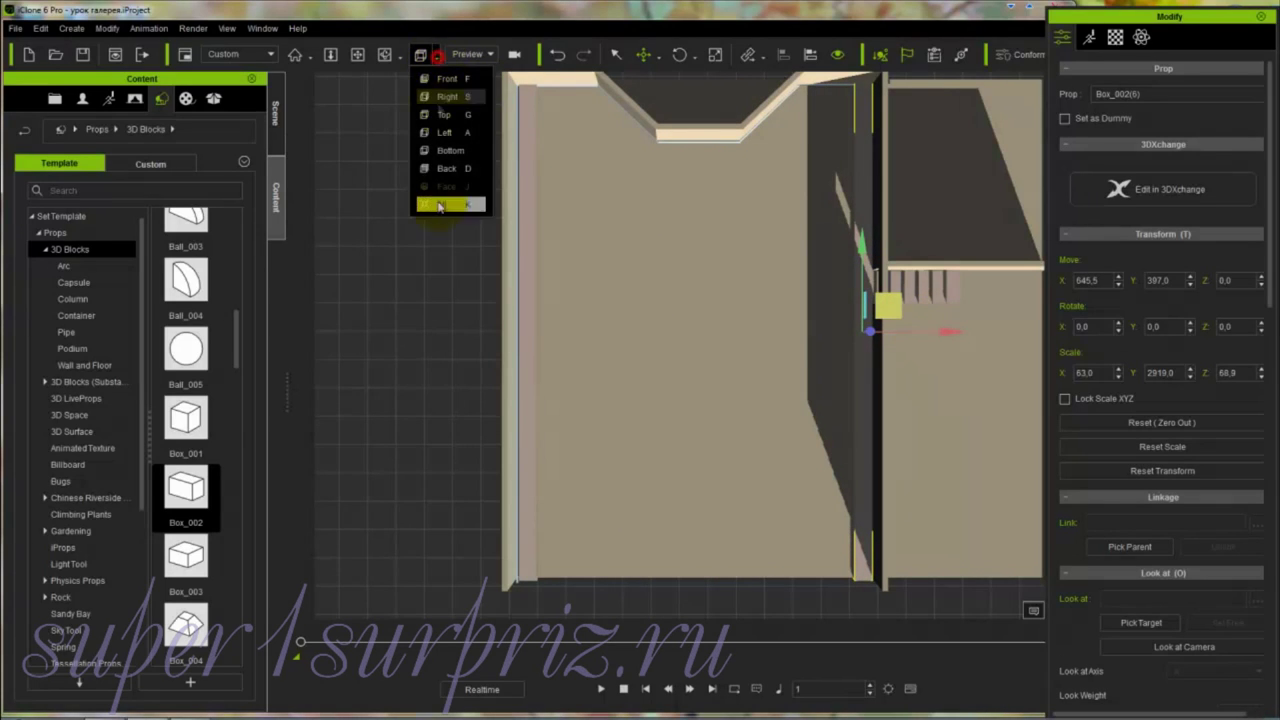
left_click(438, 207)
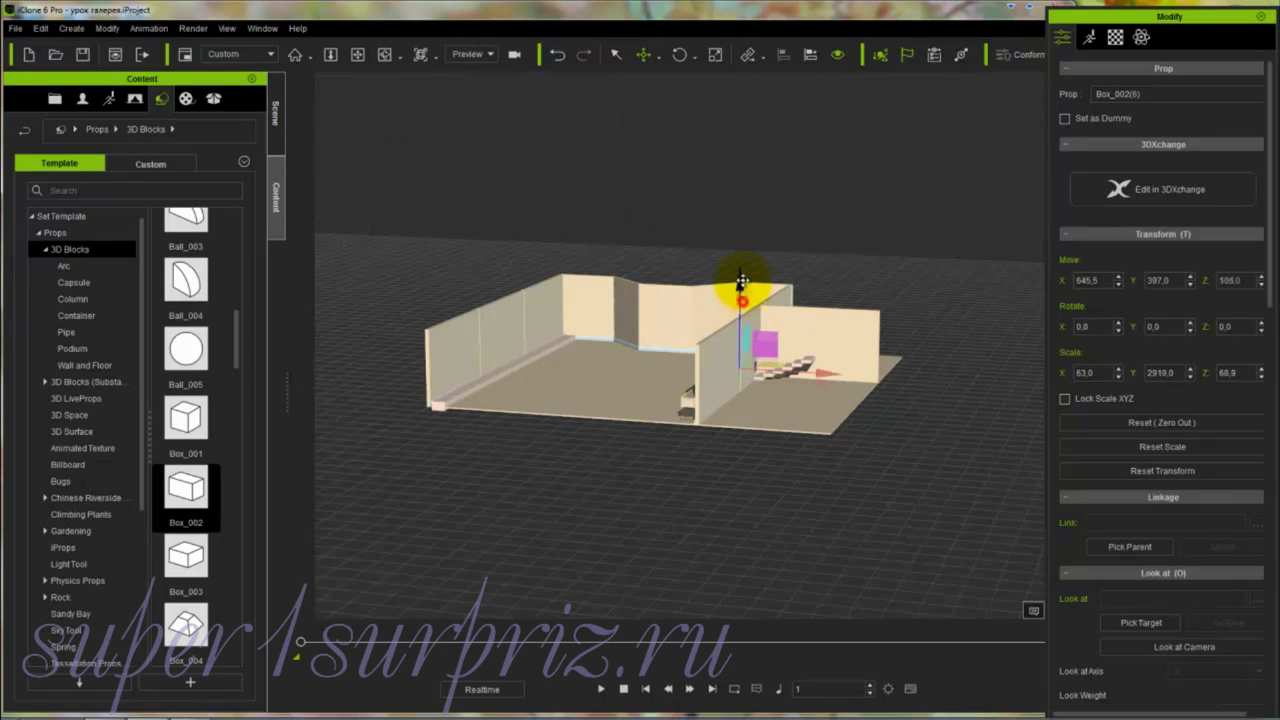
left_click_drag(743, 294, 743, 232)
left_click(653, 397)
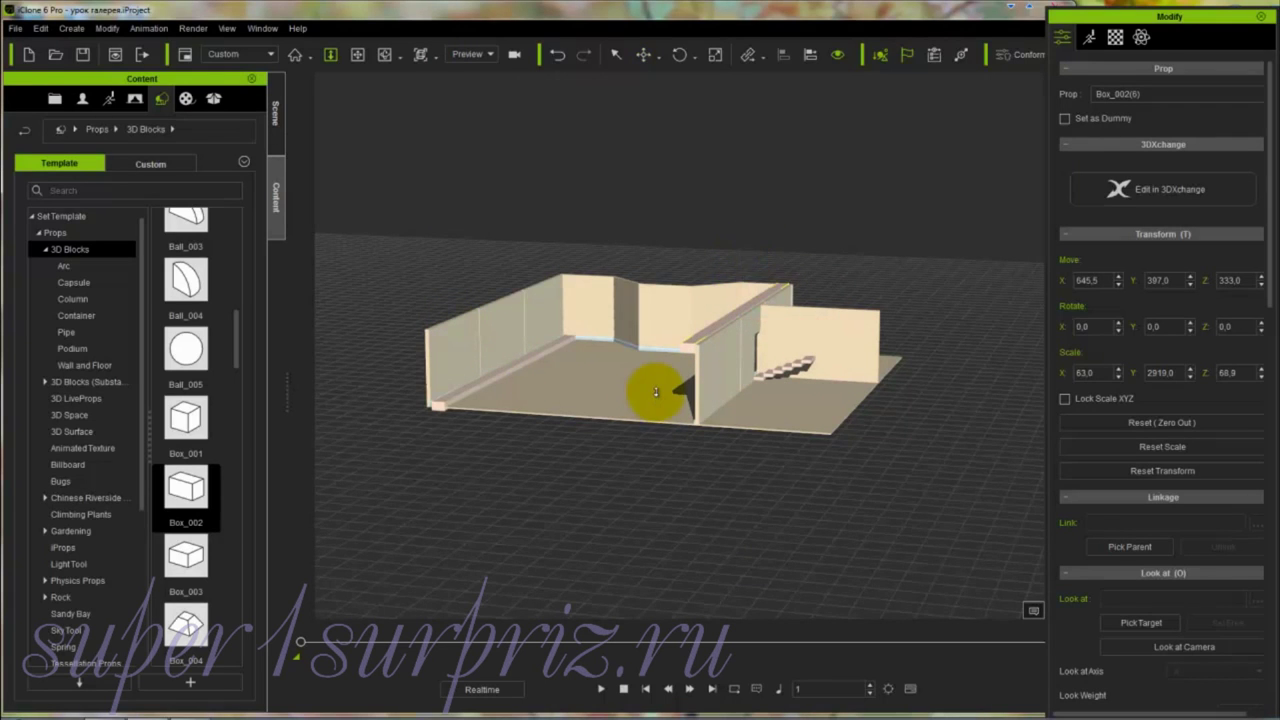
Step: Flatten the raised beam to Z scale 33.1 and lift it to the wall's top edge at Z 349.0
right_click_drag(653, 397, 654, 471)
left_click(793, 277)
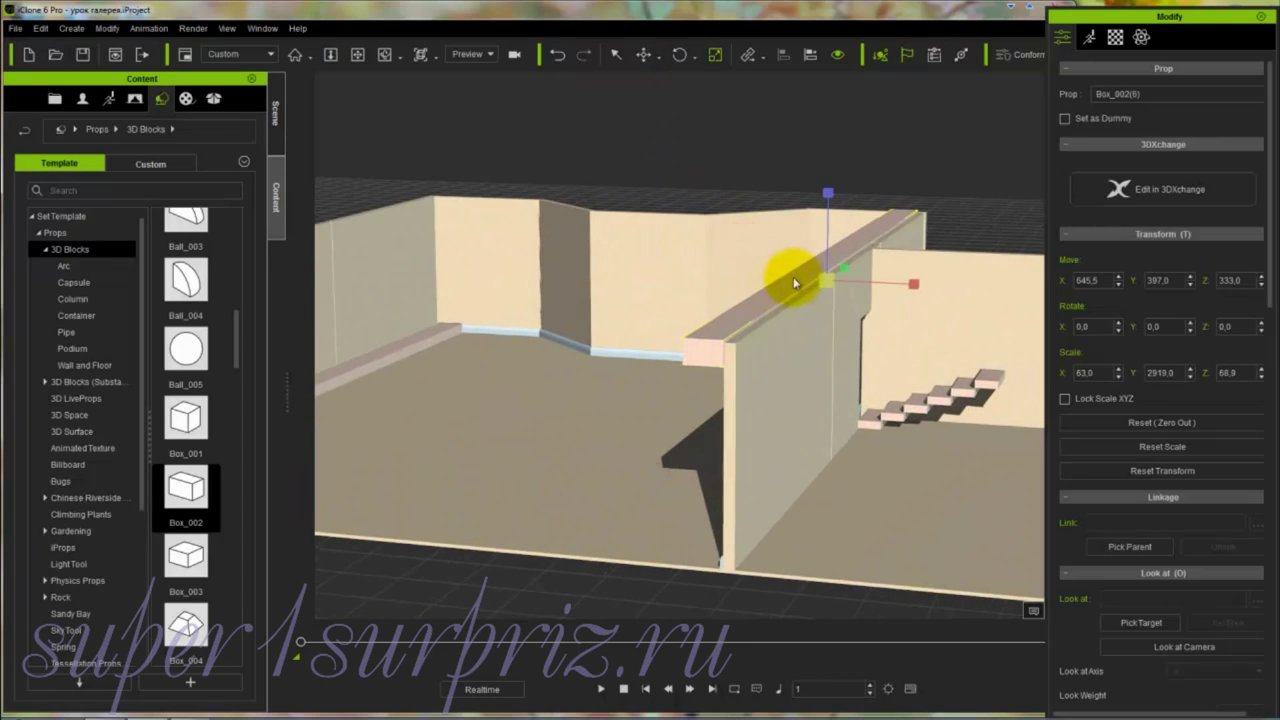
key("r")
left_click_drag(828, 194, 831, 263)
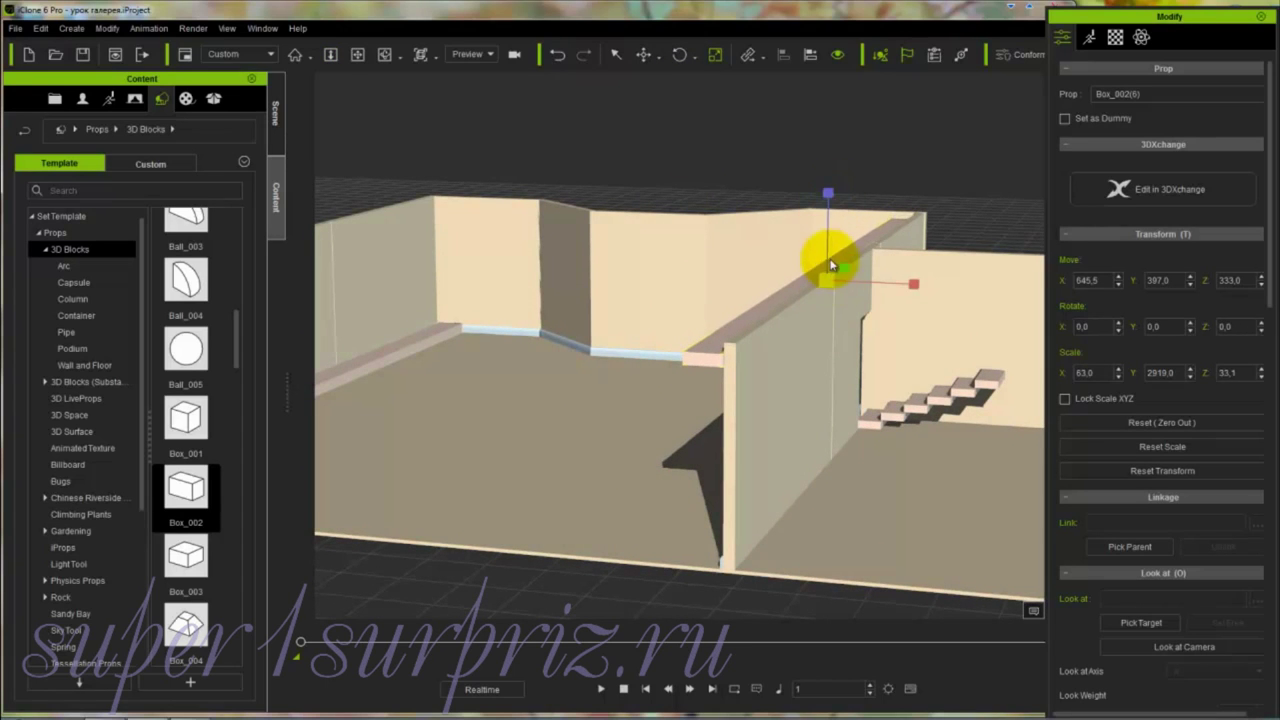
key("w")
left_click_drag(829, 200, 830, 189)
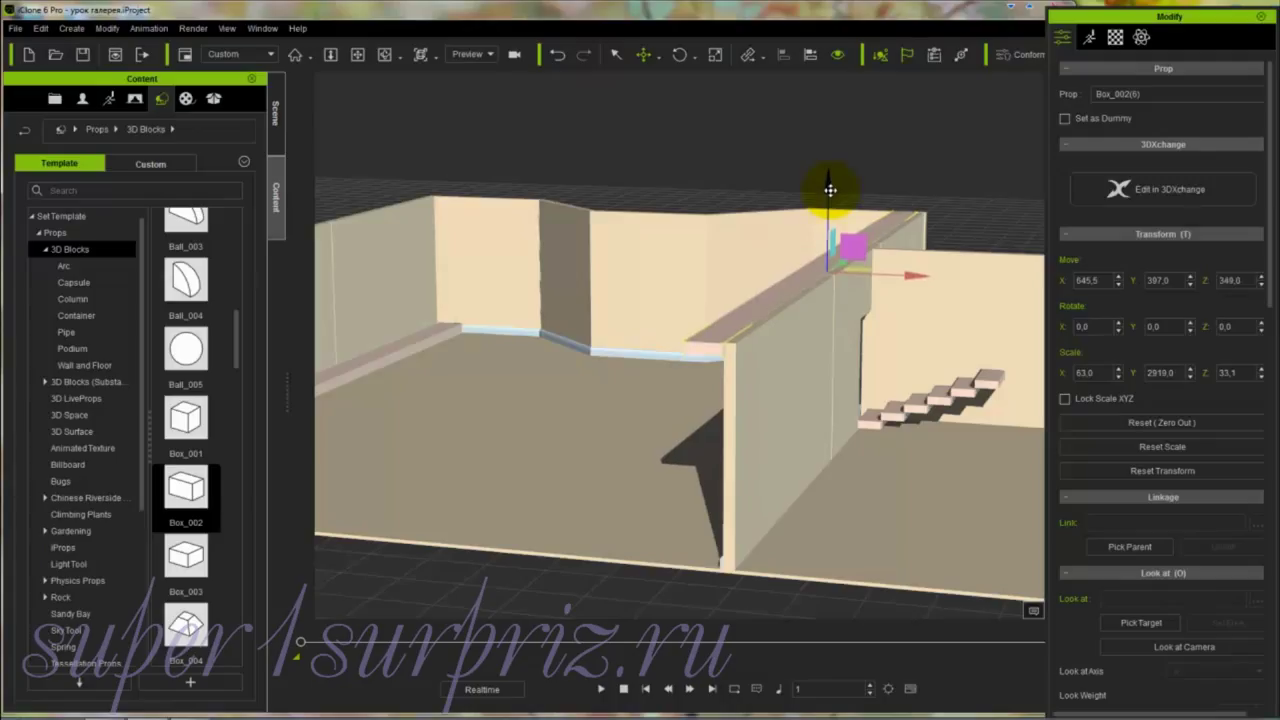
Step: Delete the floor-level beam and duplicate the raised beam onto the top of the opposite wall, at X -542.7
left_click(392, 357)
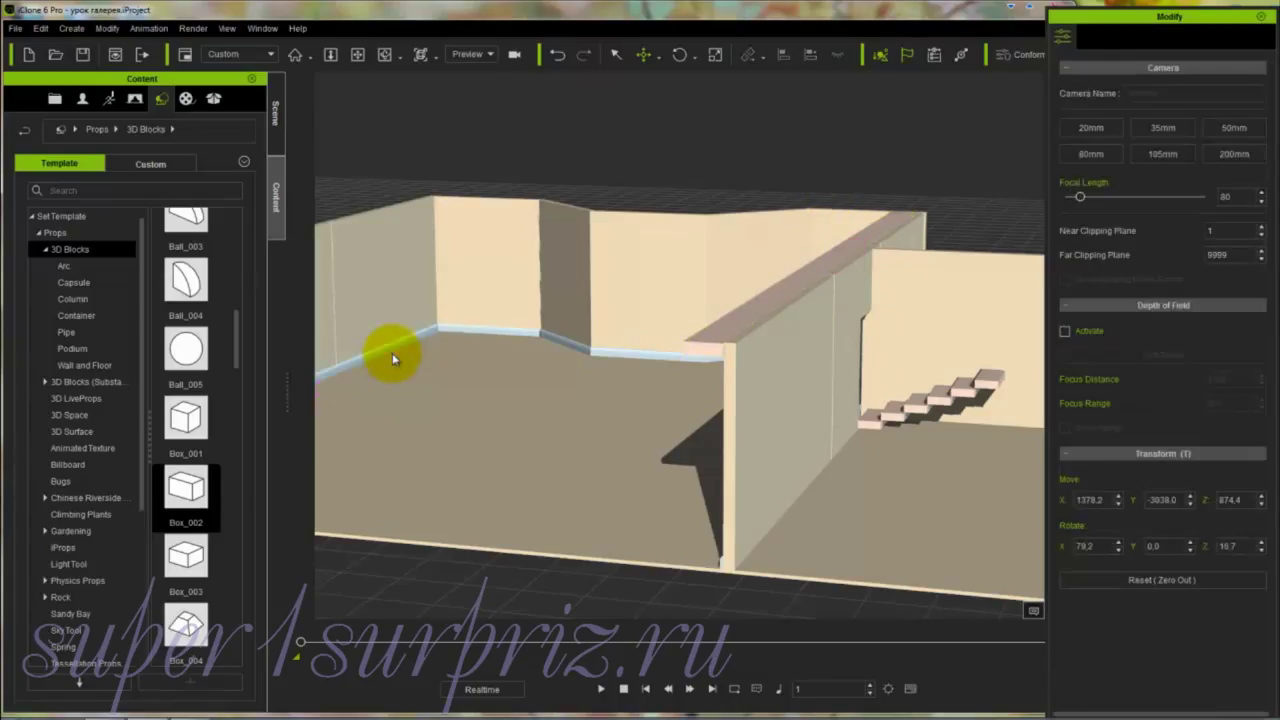
left_click(777, 300)
left_click_drag(914, 275, 414, 228)
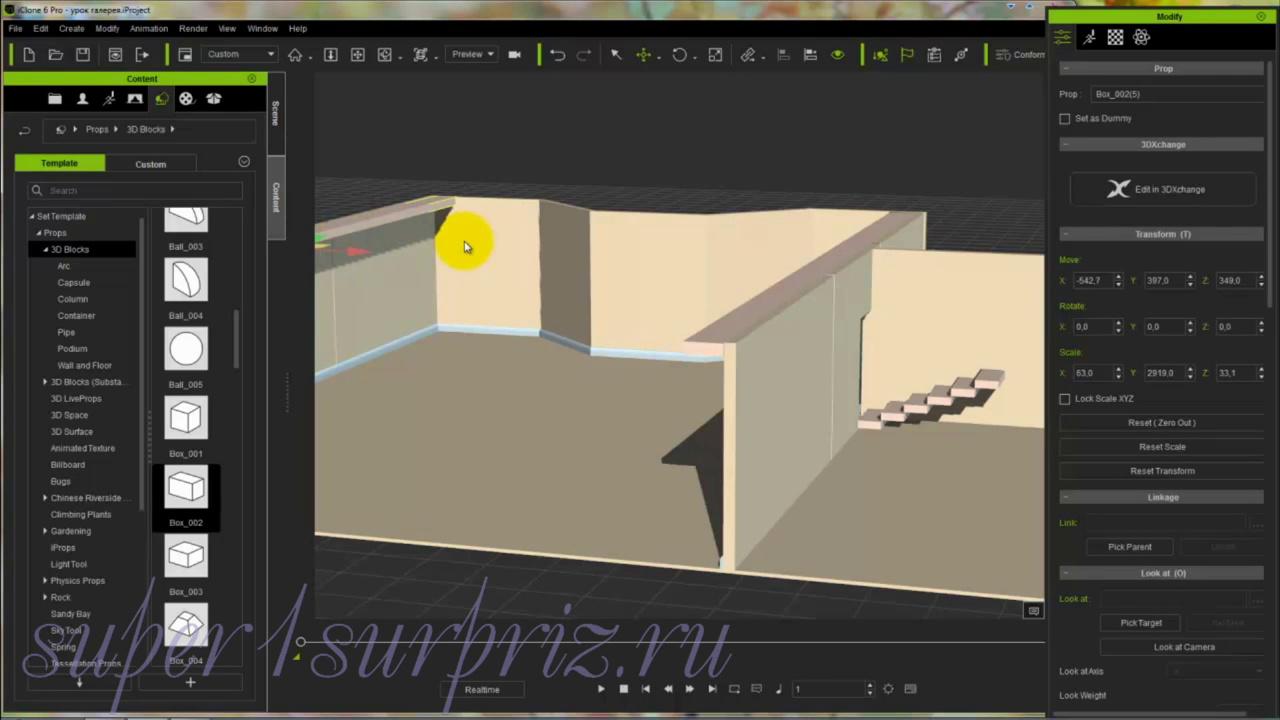
Step: Duplicate the beam above the doorless side wall into the room at X -378.3 and set the copy's Z rotation to 90
right_click_drag(457, 334, 557, 337)
right_click_drag(424, 300, 366, 324)
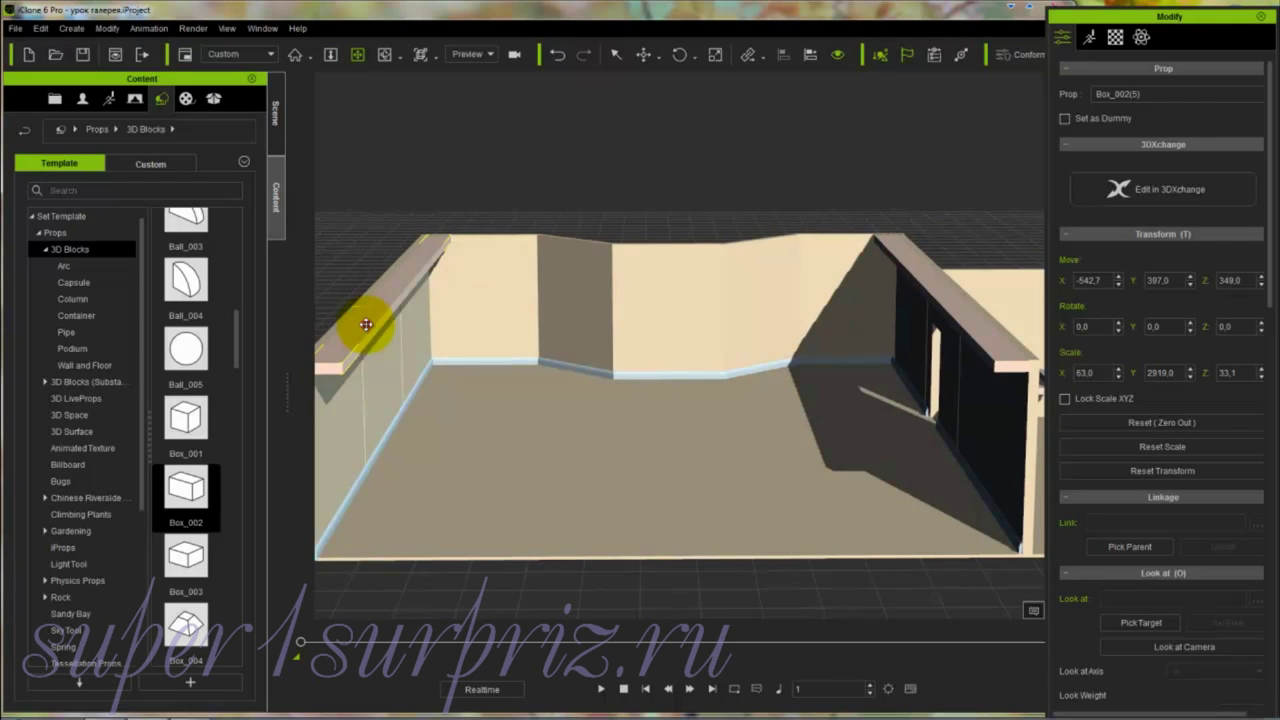
key("w")
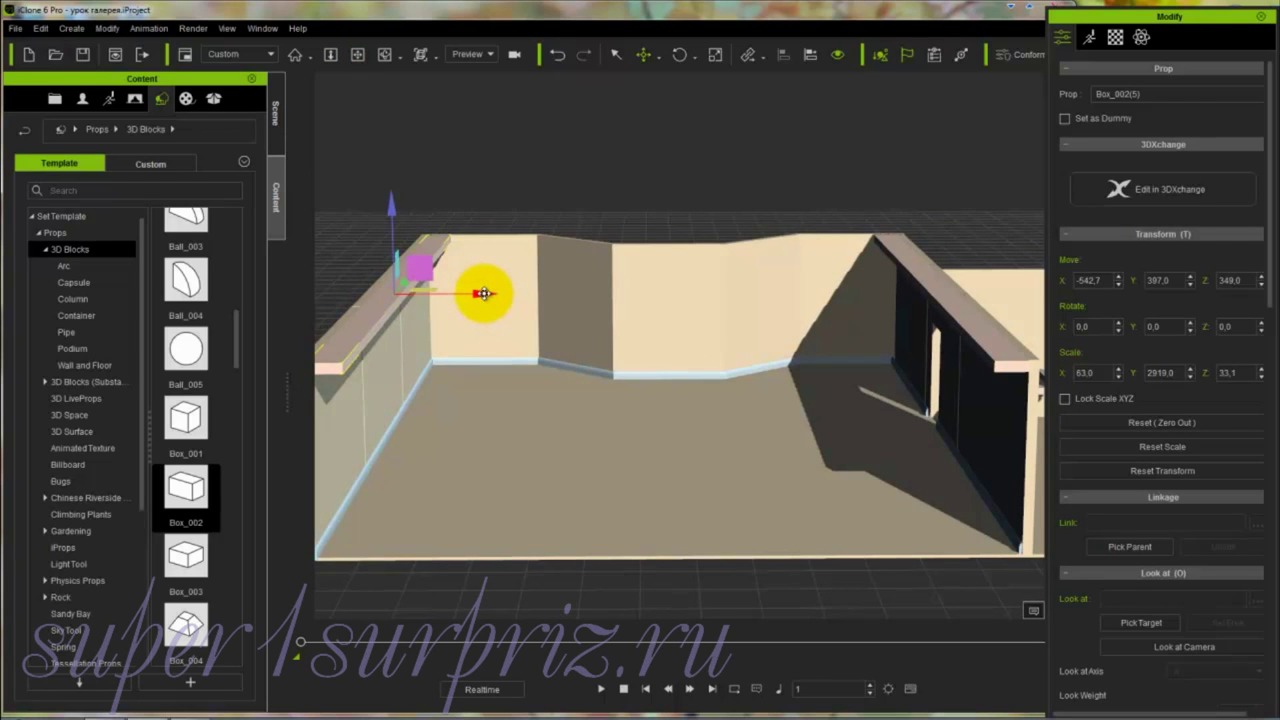
left_click_drag(483, 293, 563, 309, "shift")
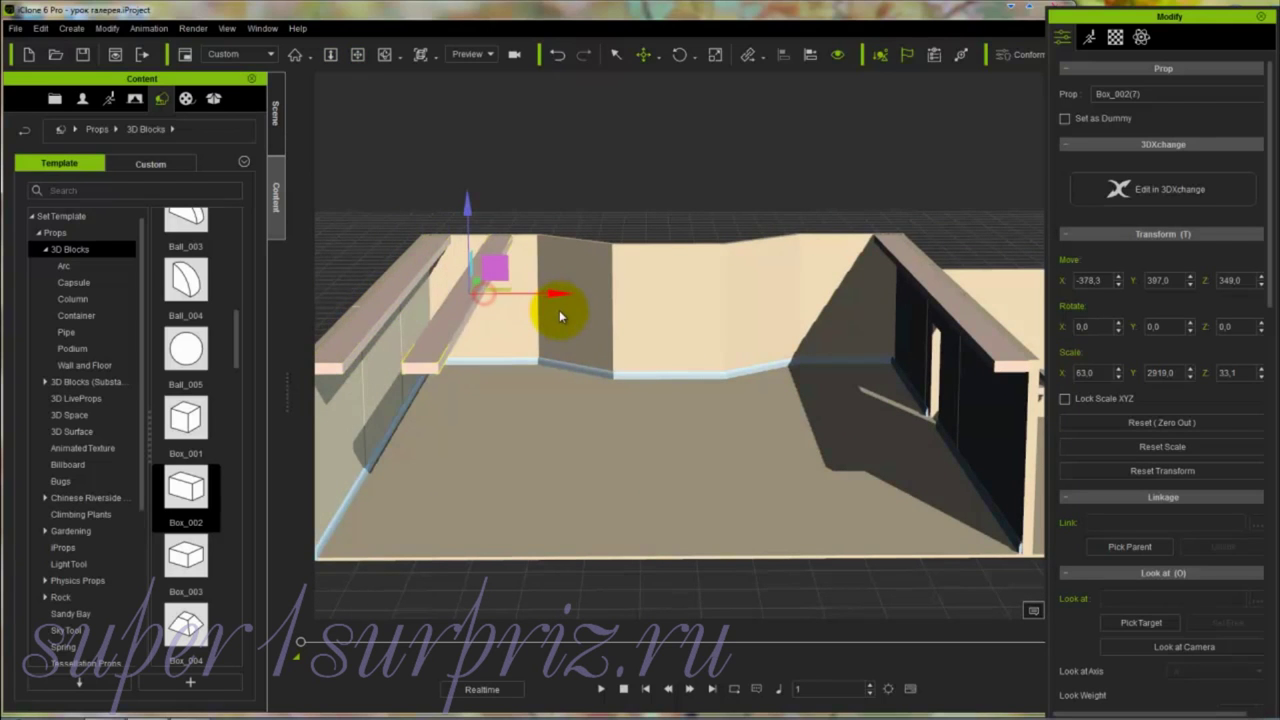
left_click(1240, 326)
type("90")
key("Return")
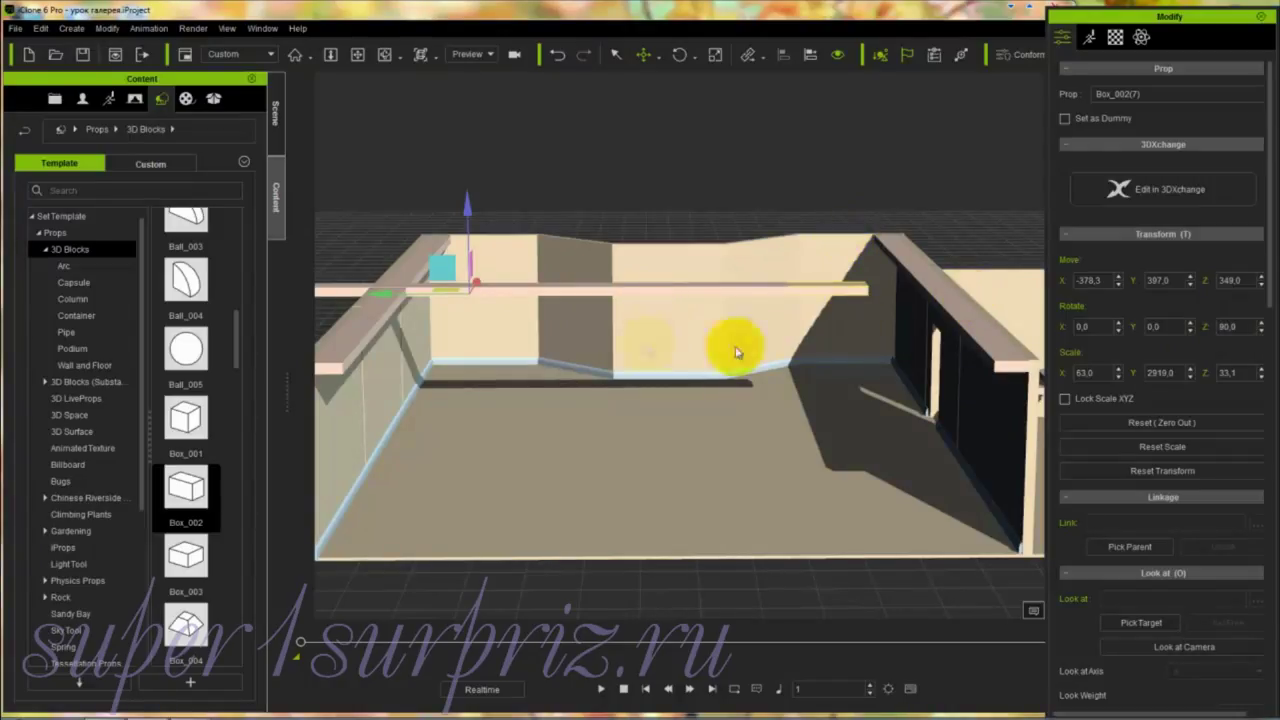
Step: Shorten the rotated beam to Y scale 656.1 and, in the top view, move it onto the back wall at X -376.7, Y 1170.9
key("r")
left_click_drag(400, 286, 502, 133)
left_click(424, 54)
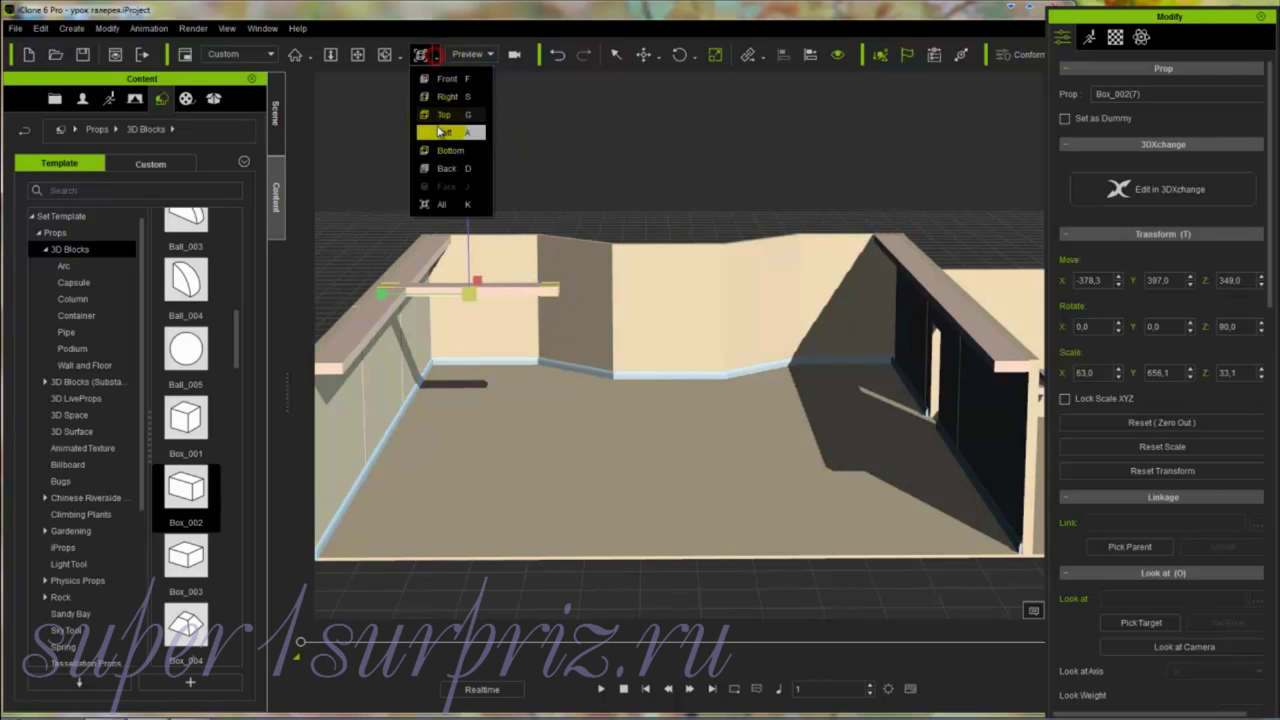
left_click(452, 128)
left_click_drag(666, 442, 700, 466)
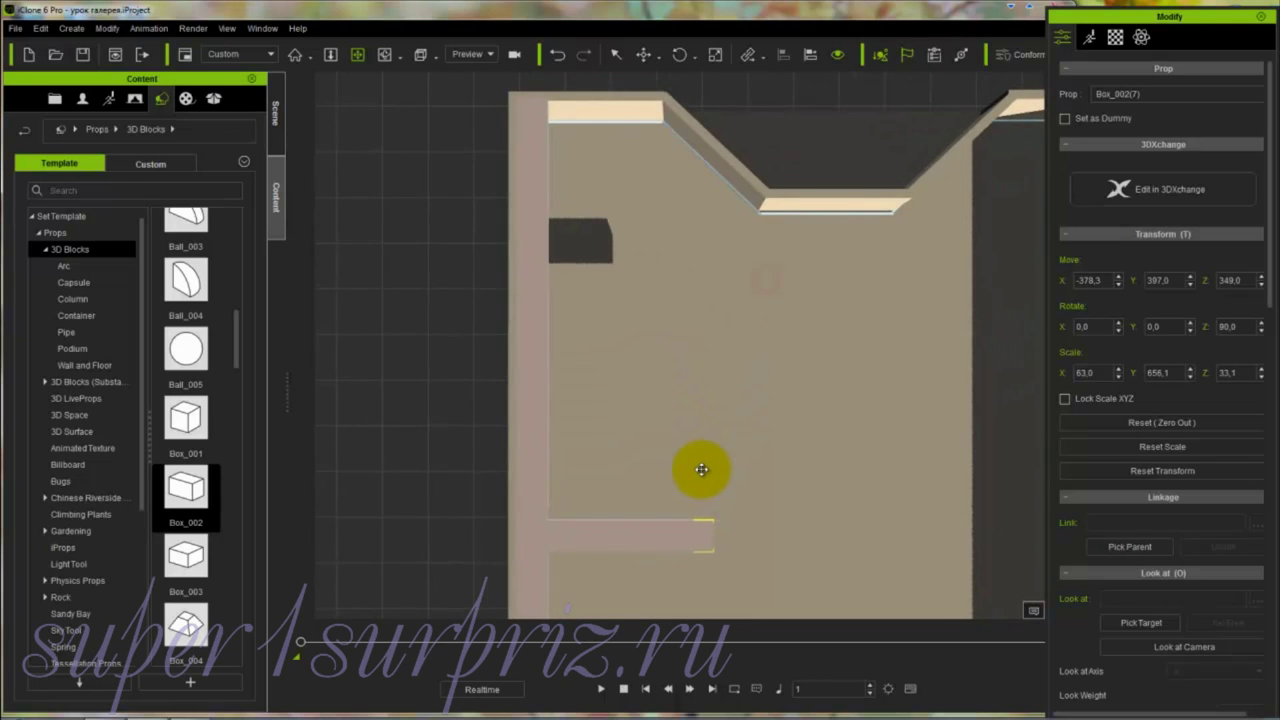
key("w")
left_click_drag(617, 452, 621, 50)
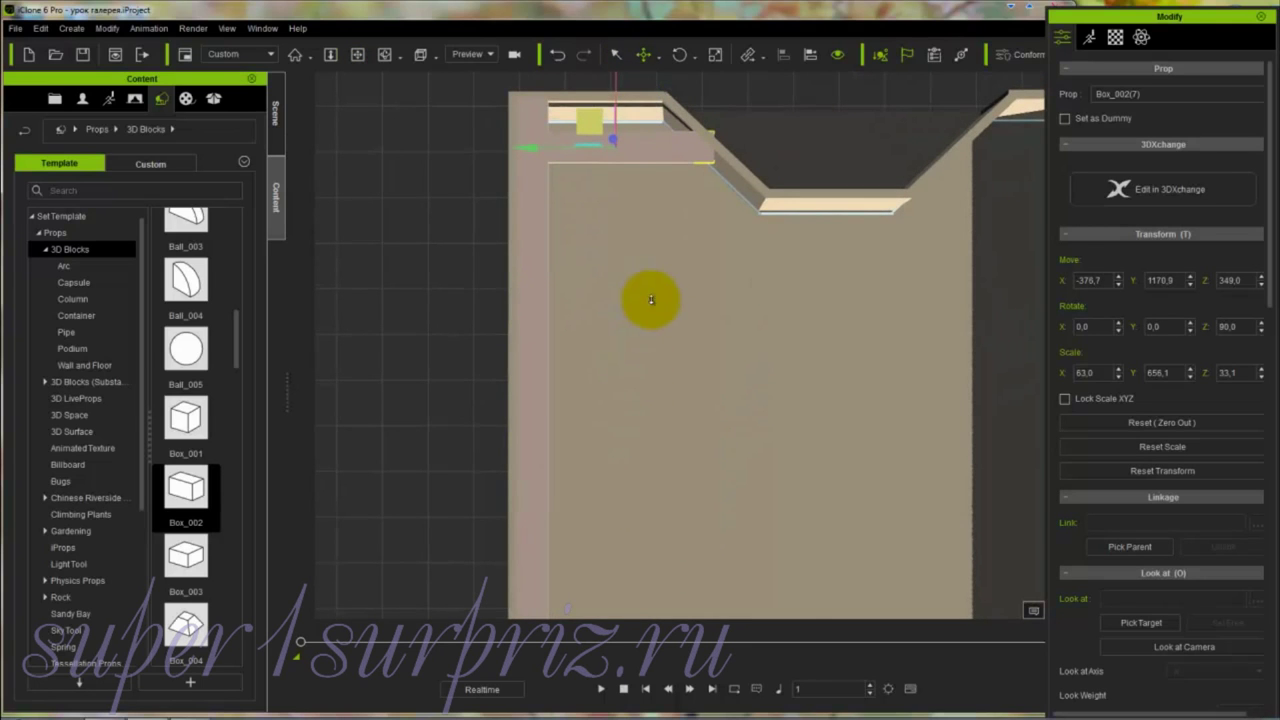
Step: Duplicate the back wall's beam and place a copy with Y scale 581.6 along the projecting middle wall at X 62.0, Y 1036.8
left_click_drag(655, 305, 529, 401)
left_click_drag(443, 254, 451, 210)
left_click_drag(357, 297, 611, 409)
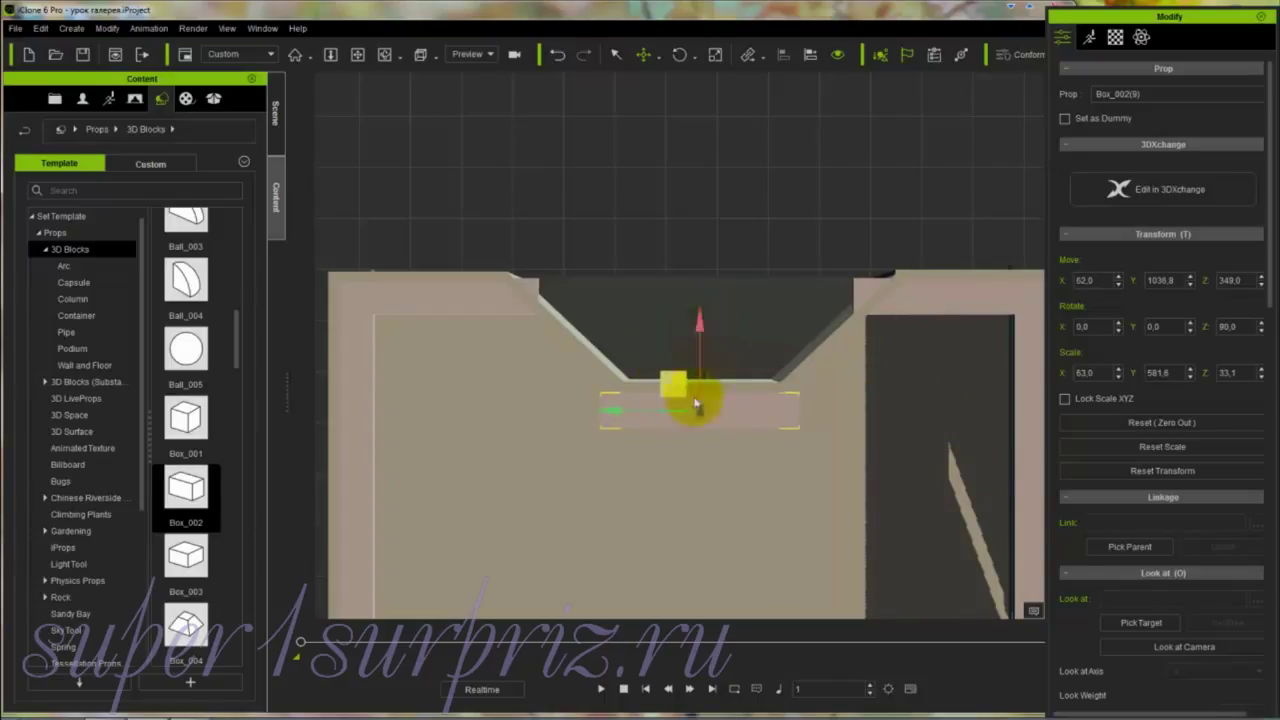
Step: Duplicate the middle beam for the adjoining angled wall, rotate the copy to Z 39.8 and move it to X -183.0, Y 1120.9
left_click_drag(609, 414, 447, 407, "ctrl")
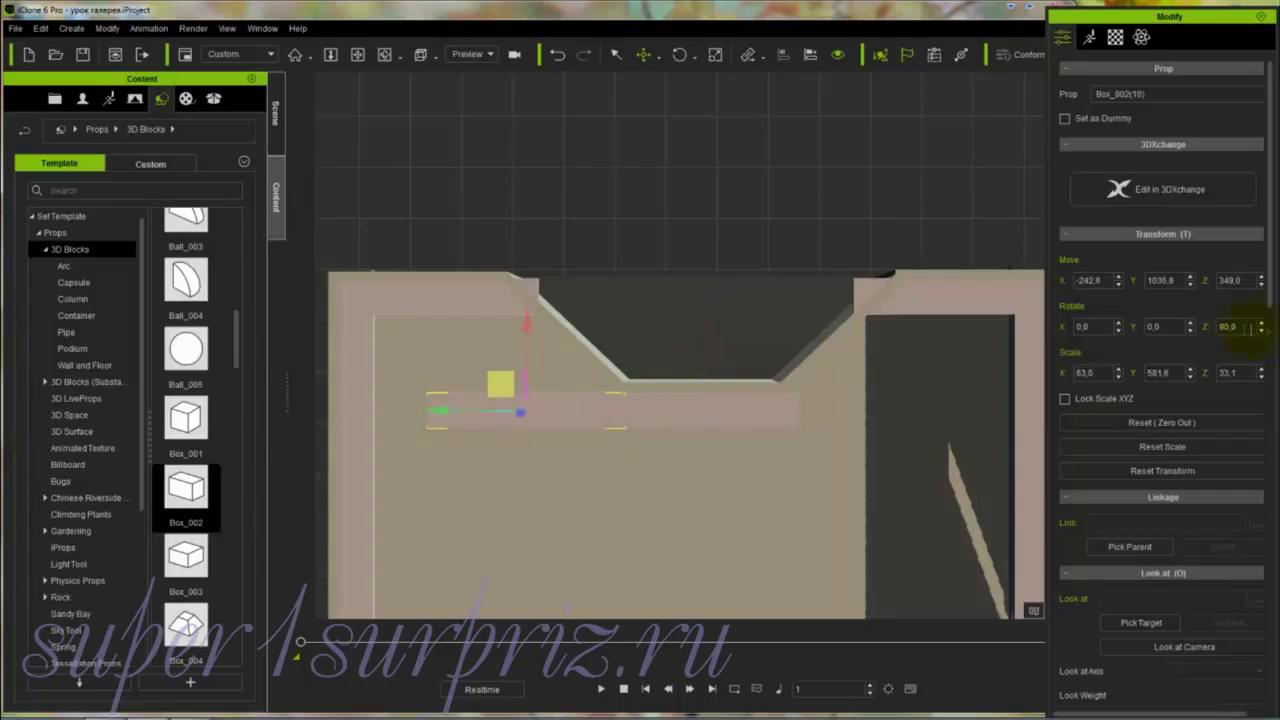
key("e")
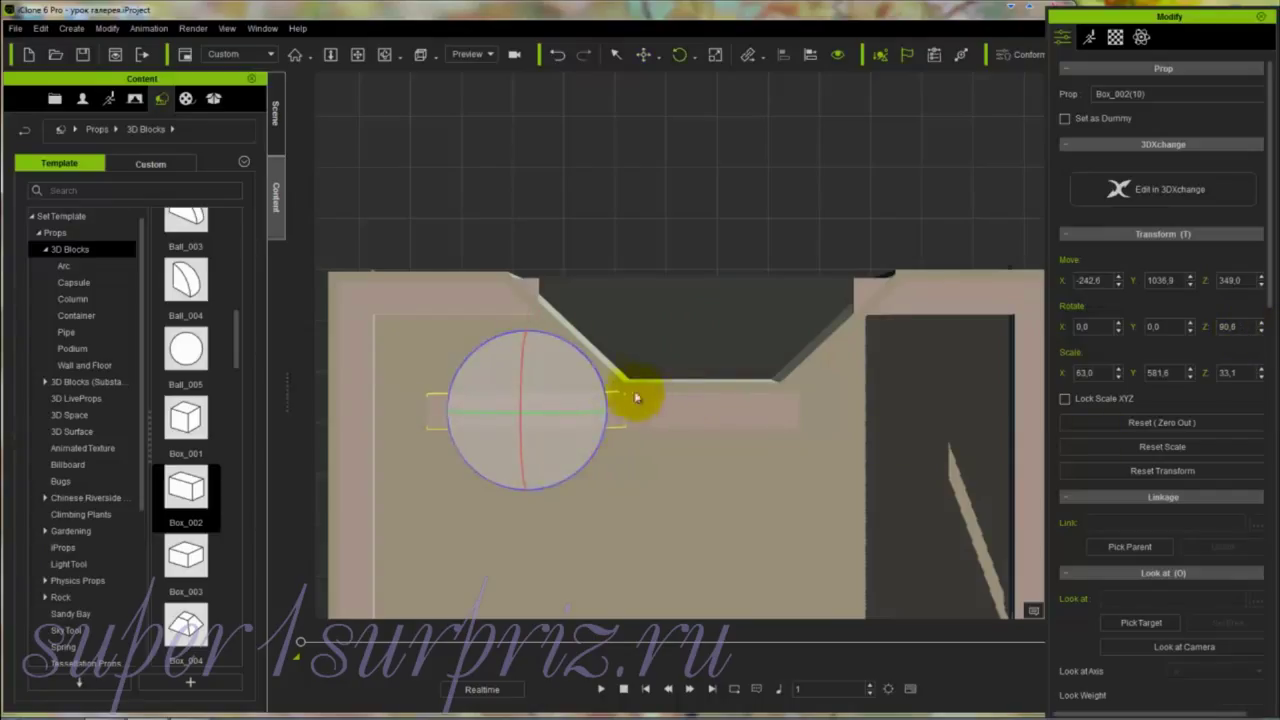
left_click_drag(594, 386, 600, 409)
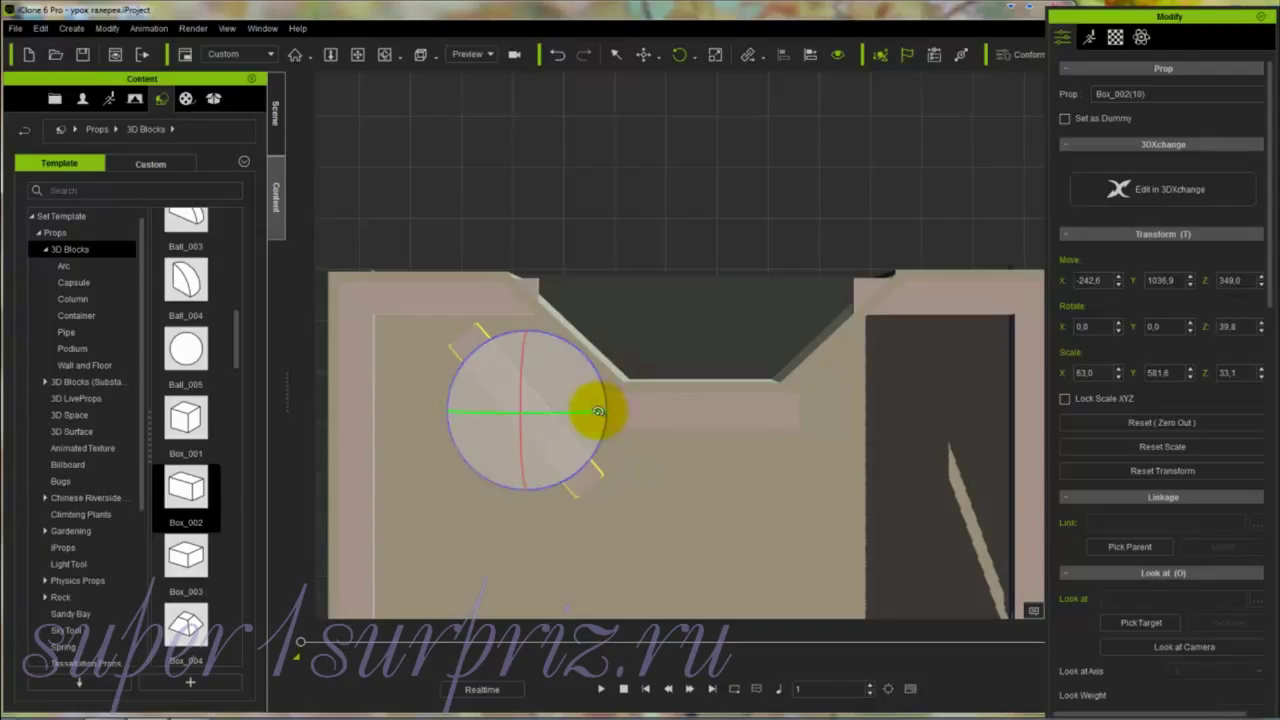
key("w")
left_click_drag(592, 357, 624, 306)
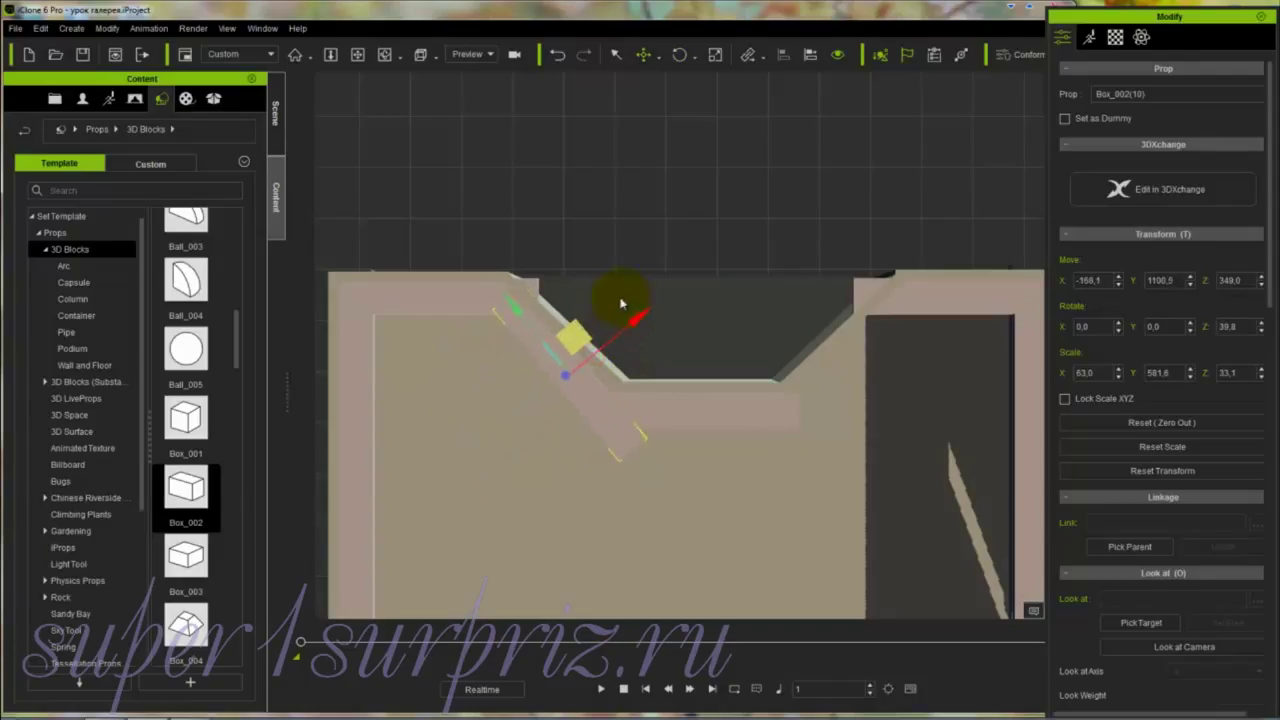
left_click_drag(517, 306, 503, 300)
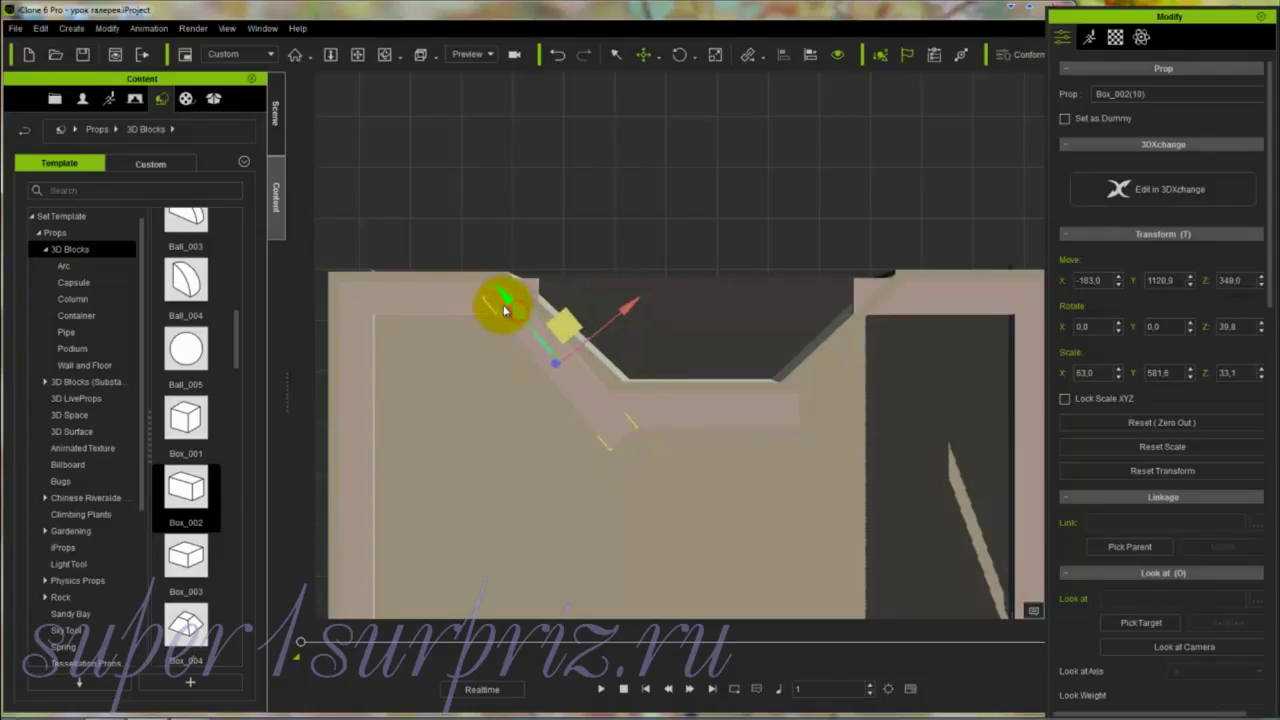
Step: Adjust the angled beam's Z rotation to 48.5 and shift it against the slanted wall at Y 1137.9
key("e")
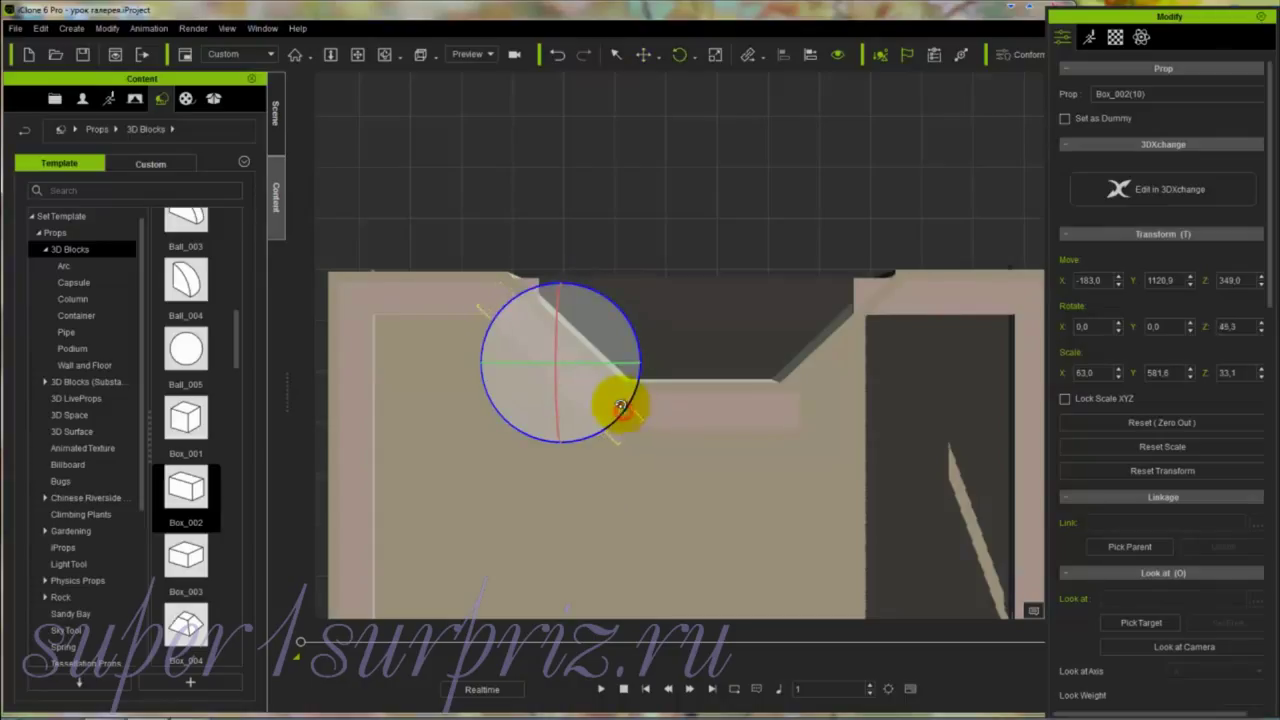
key("w")
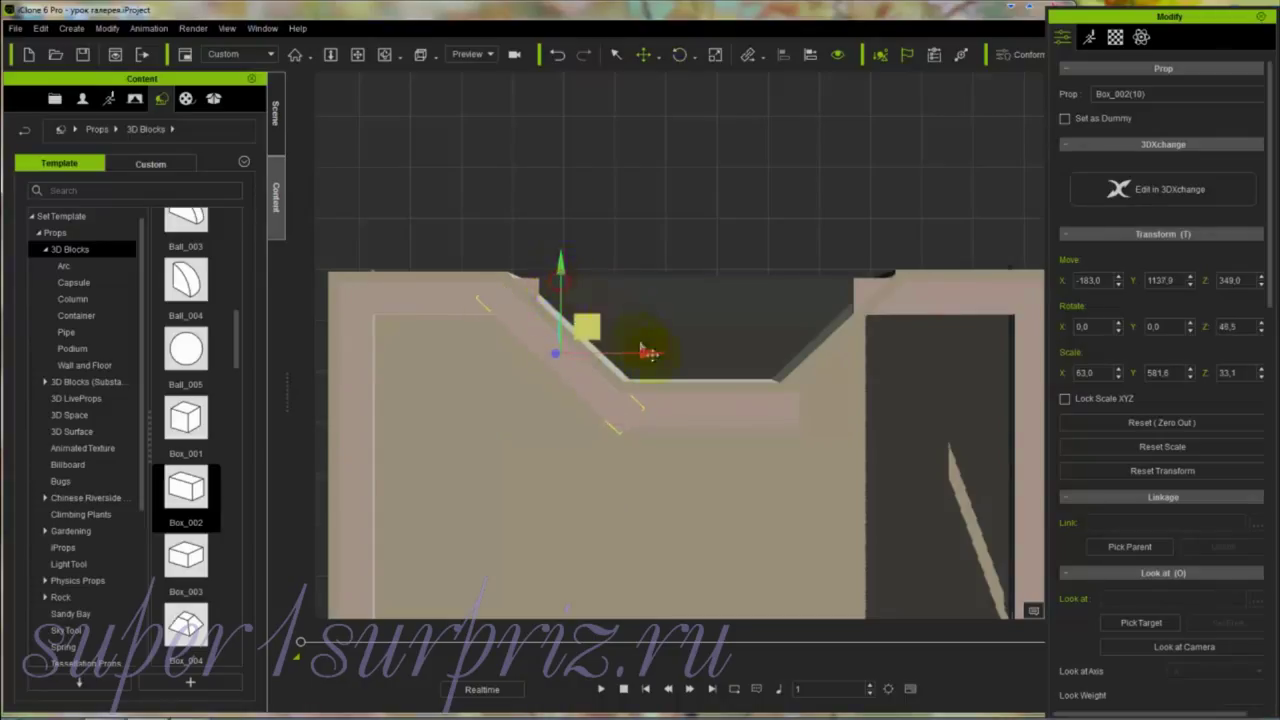
left_click_drag(646, 349, 640, 353)
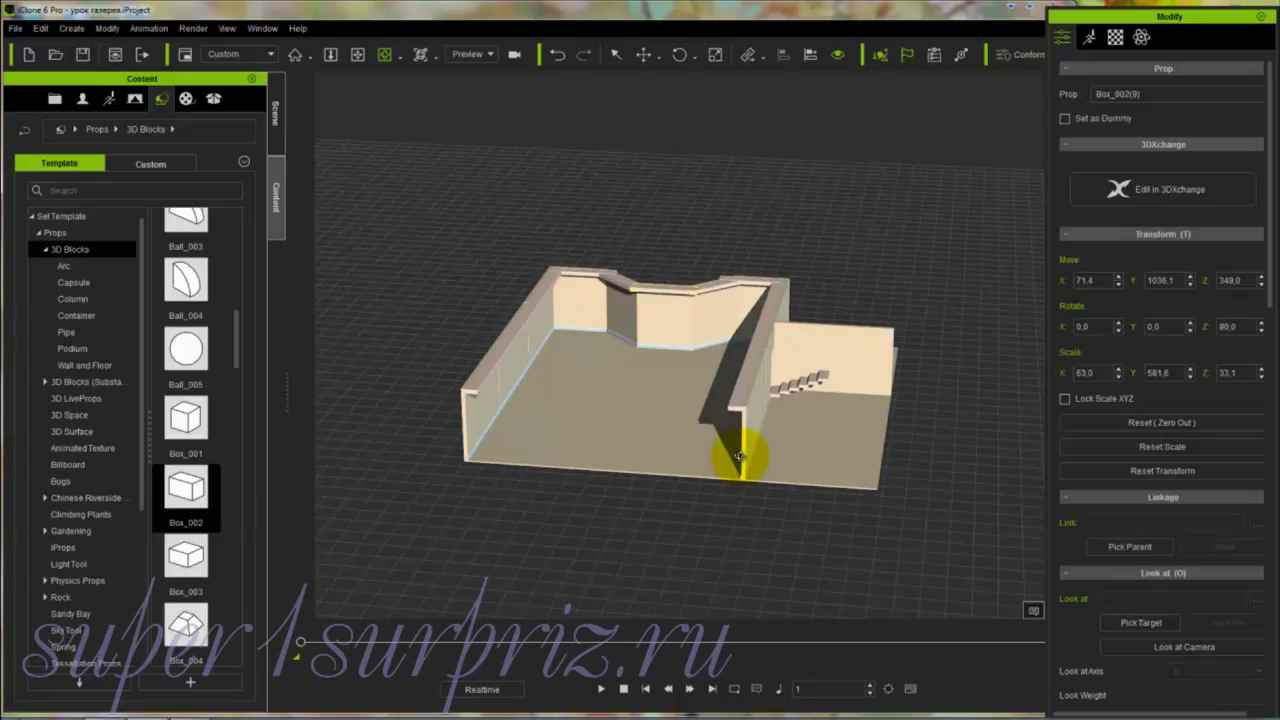
Step: Add a Floor_001 block from Wall and Floor and raise it to Z 376.0 as the room's ceiling
left_click(84, 365)
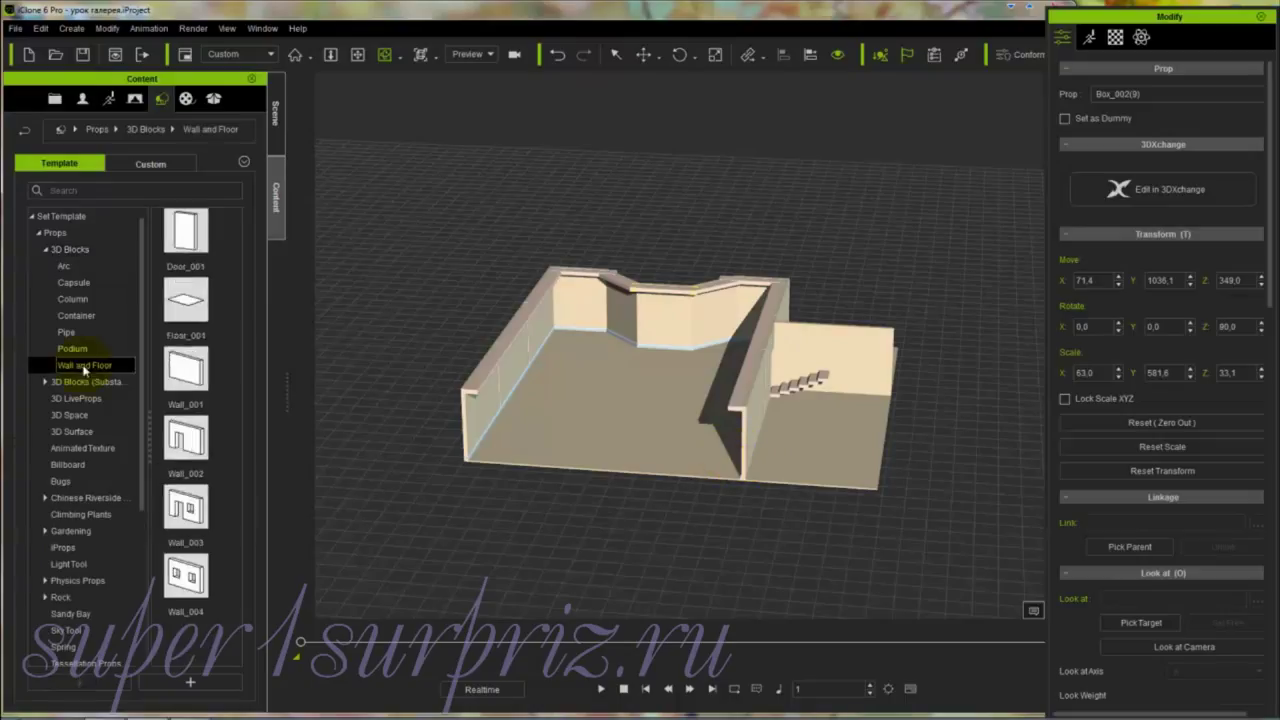
left_click(181, 304)
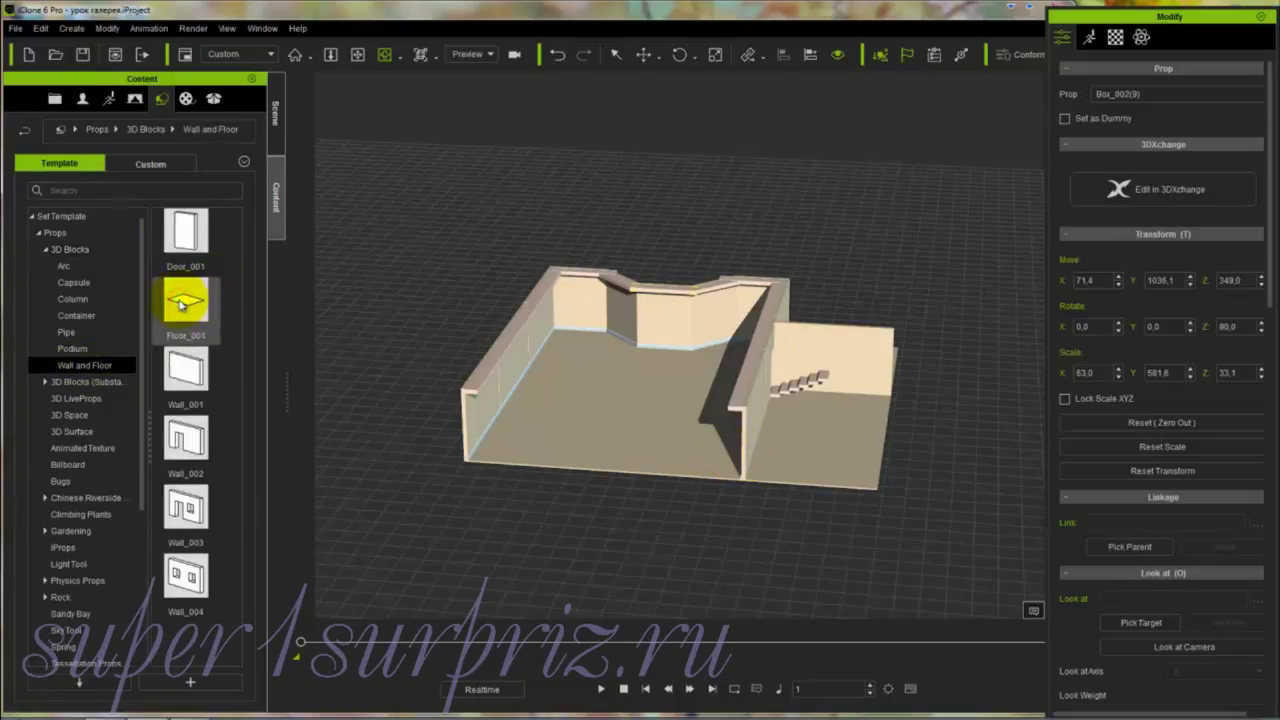
double_click(181, 304)
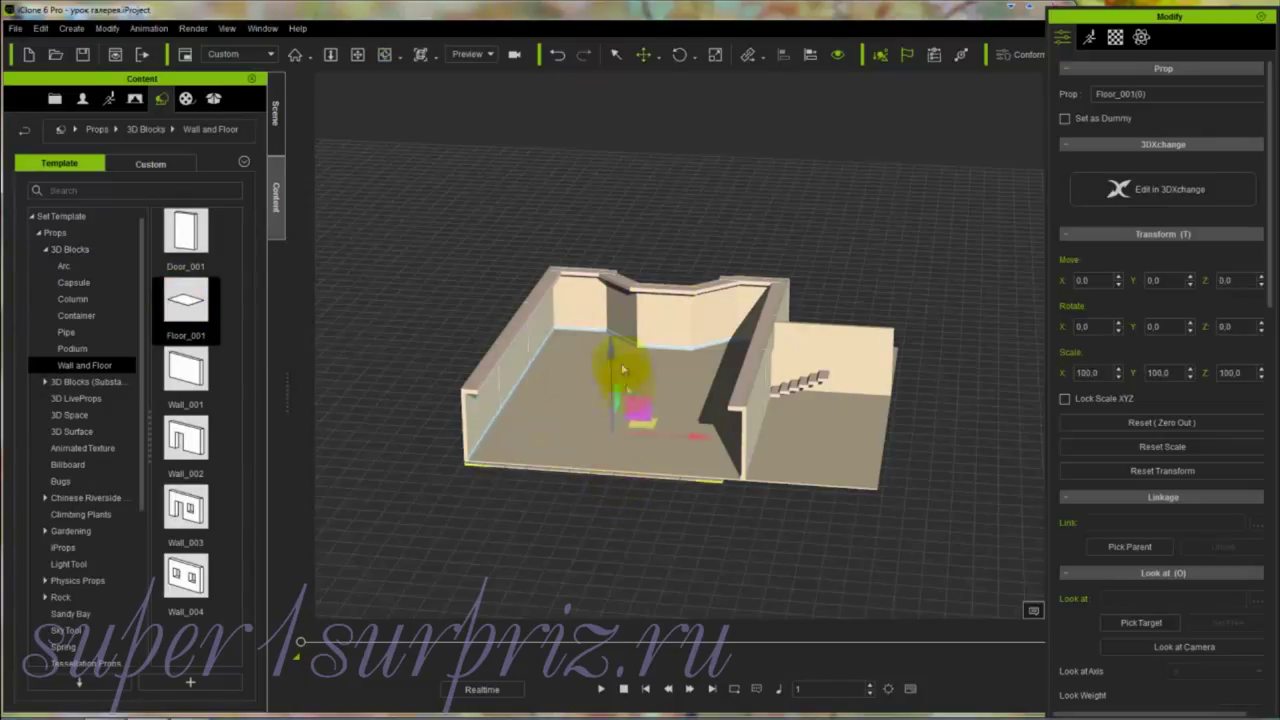
left_click_drag(609, 343, 609, 273)
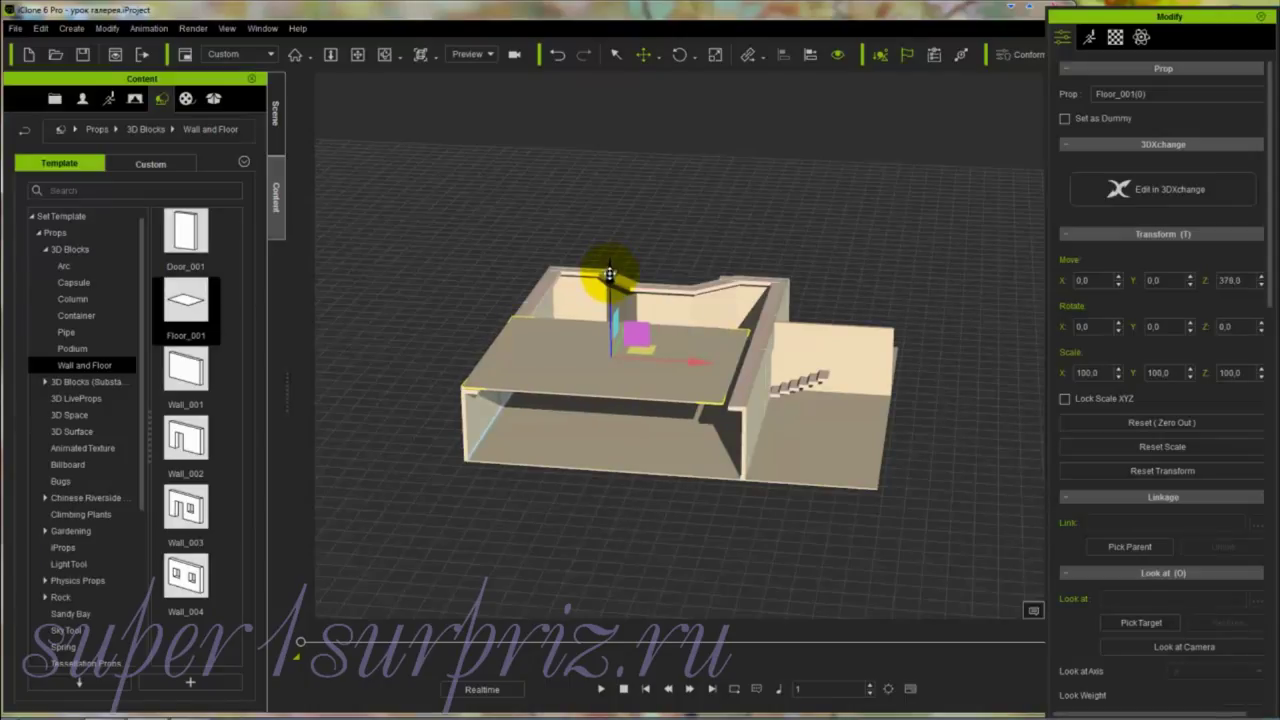
Step: Widen the ceiling slab to X scale 108.8 and shift it to X 51.6 to span both side walls
key("r")
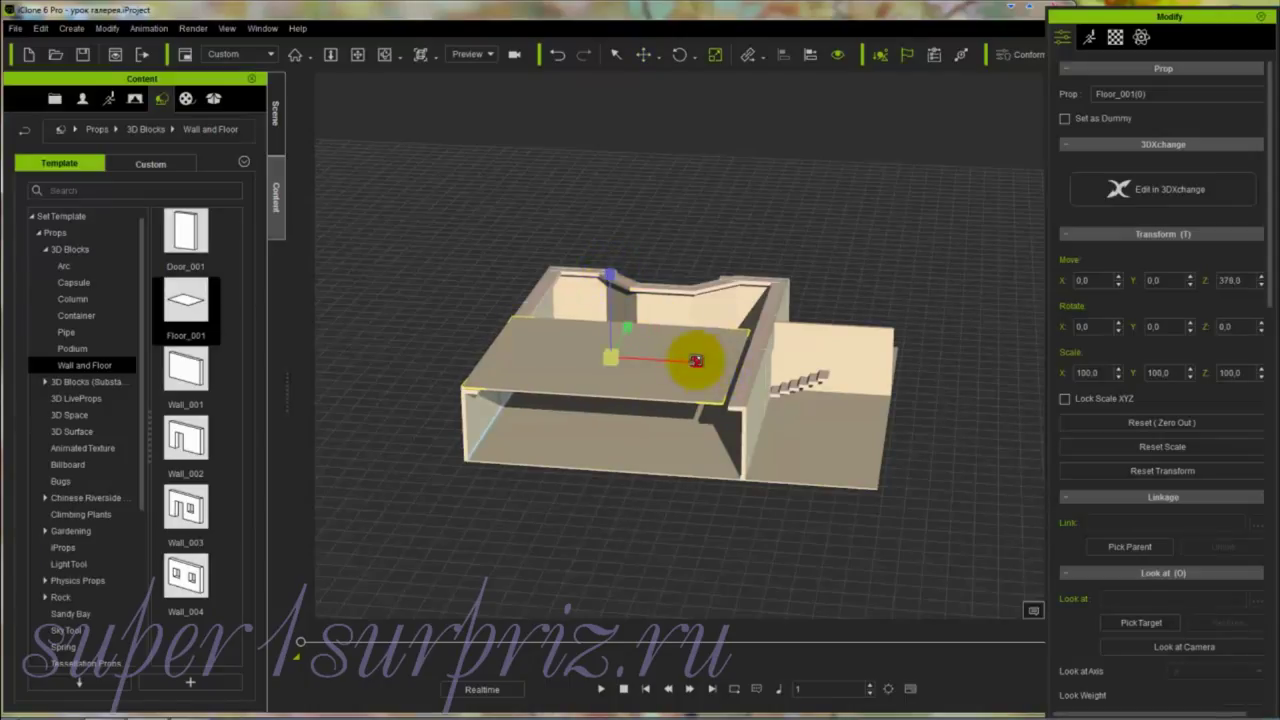
left_click_drag(695, 363, 706, 365)
key("w")
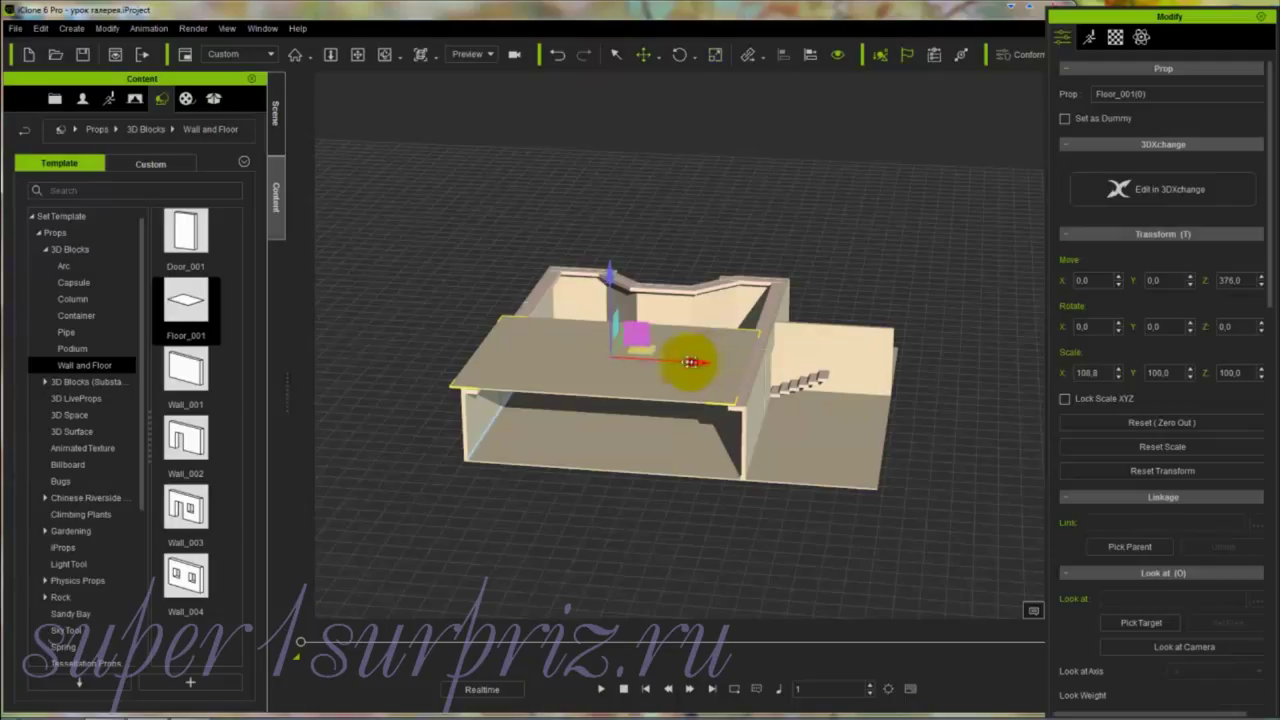
left_click_drag(686, 363, 701, 362)
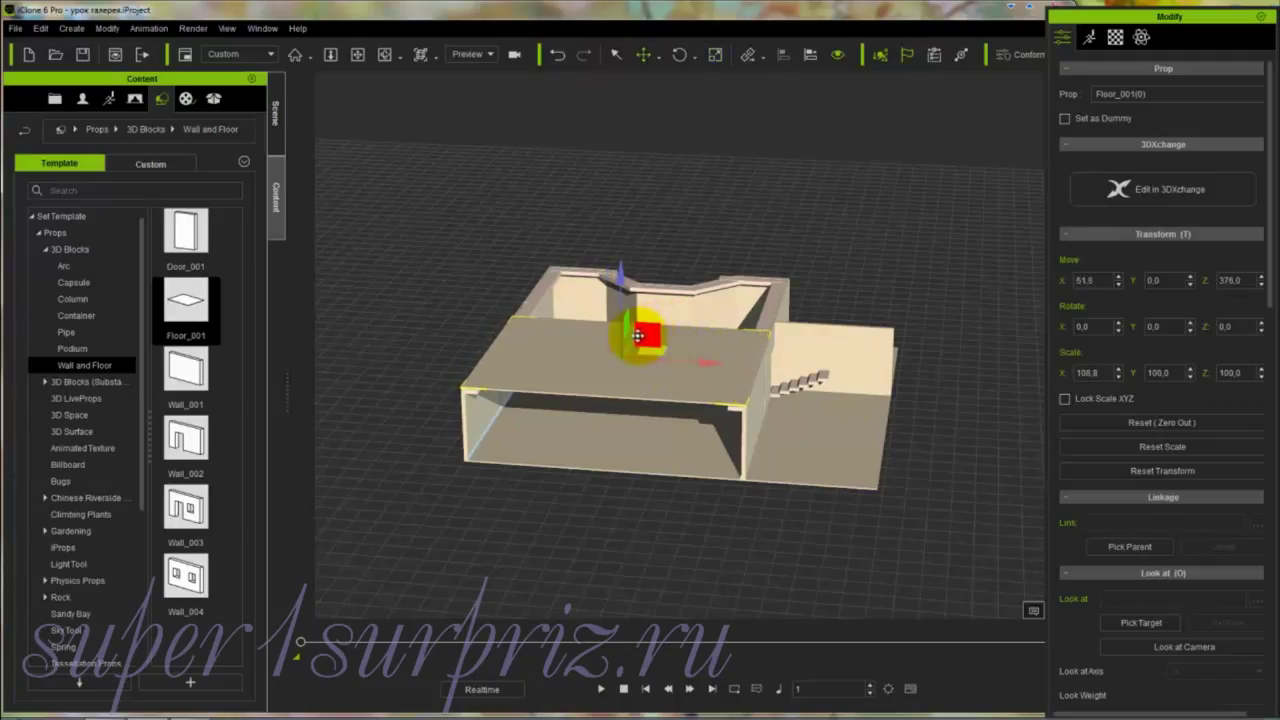
Step: Lengthen the ceiling slab to Y scale 184.6 and move it to Y 397.4 to cover the whole room
key("r")
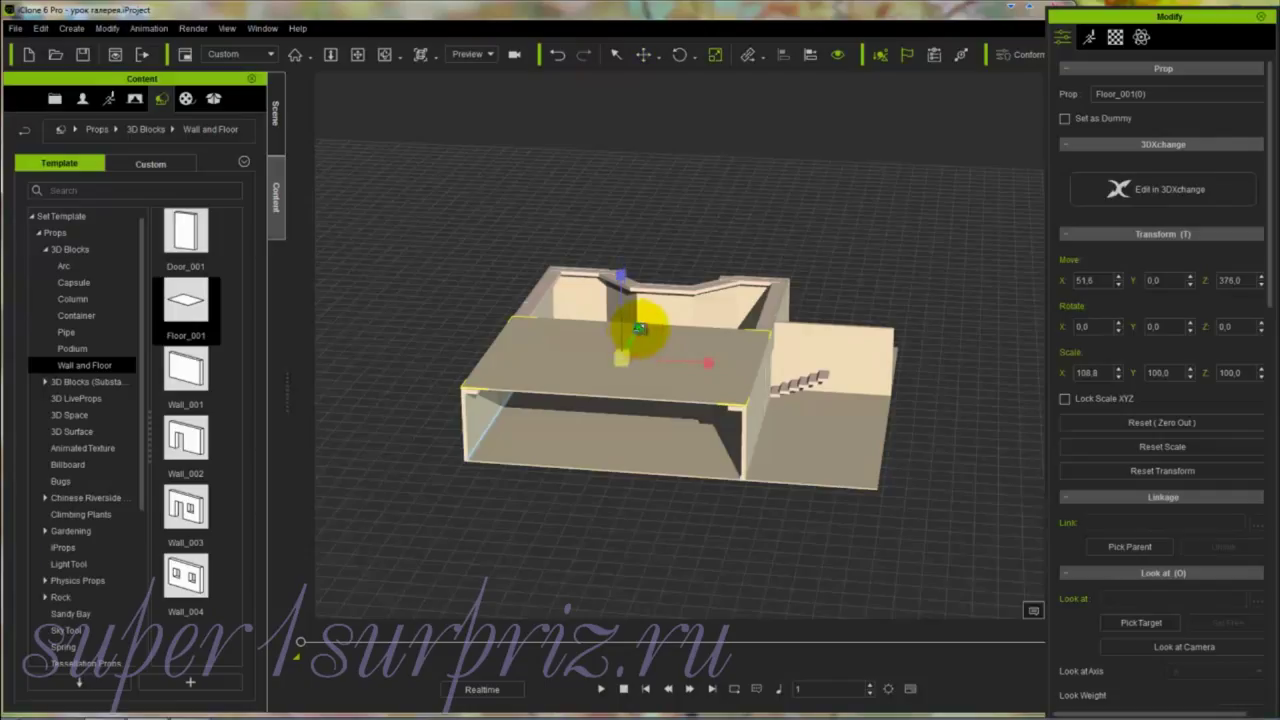
left_click_drag(638, 328, 677, 257)
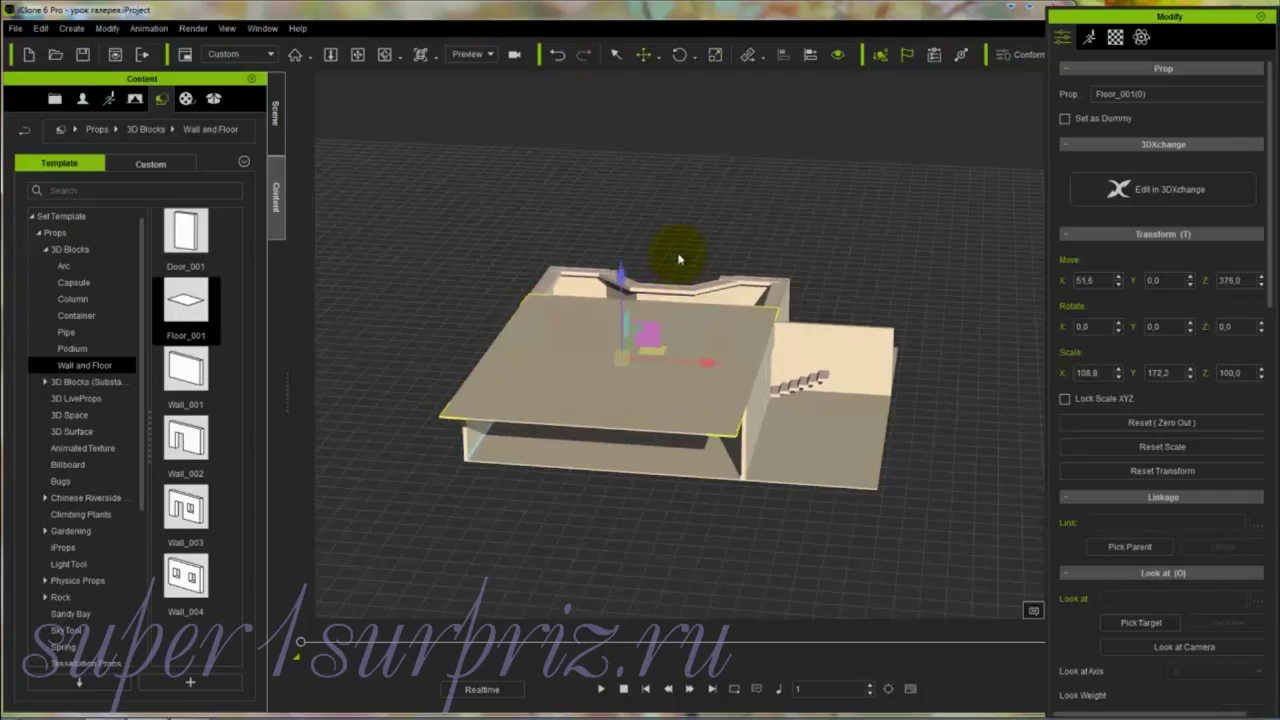
left_click_drag(636, 340, 646, 306)
key("w")
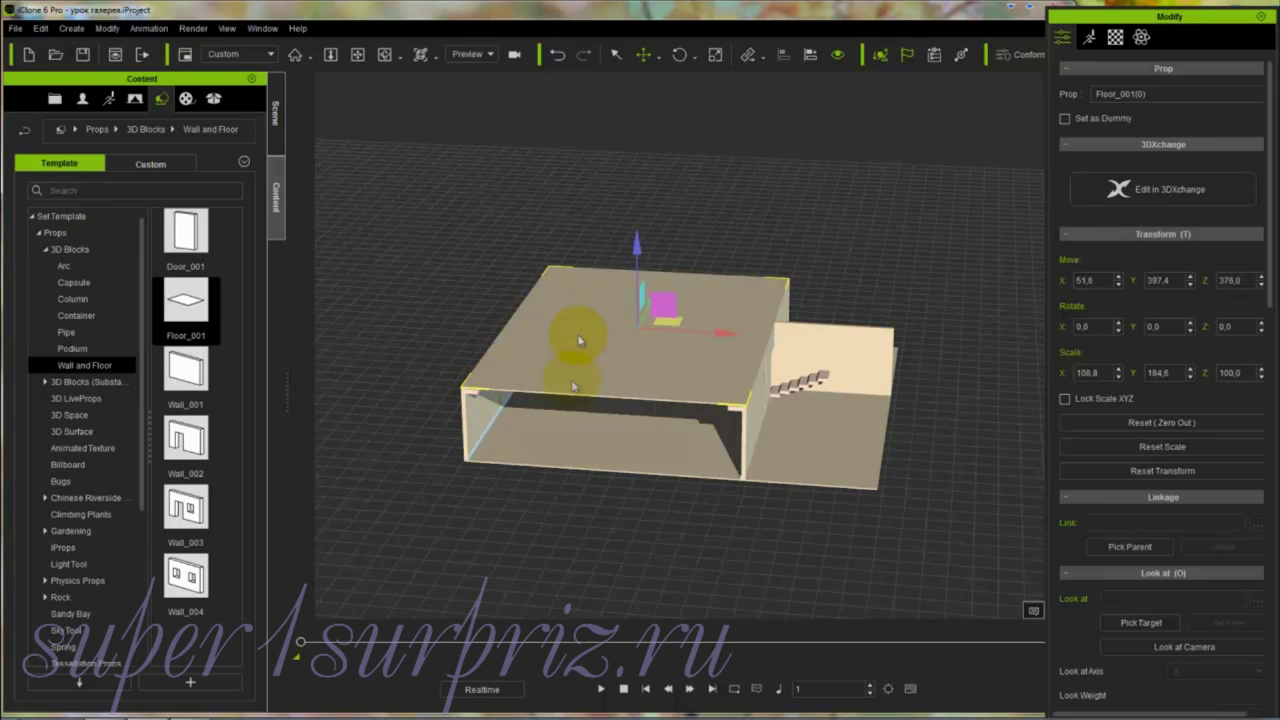
Step: Check the room from its open front and rename the ceiling slab Floor_001(0) to "potplok" in the scene list
right_click_drag(592, 443, 646, 195)
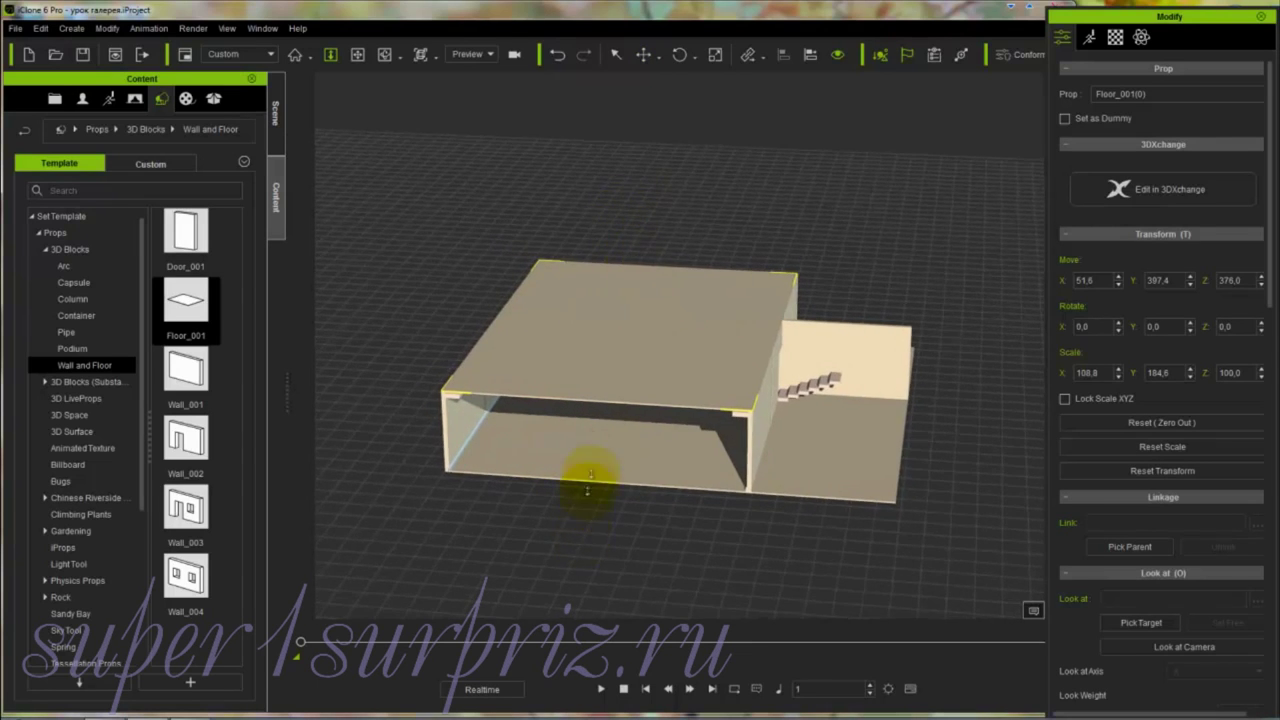
scroll(581, 471, "up", 3)
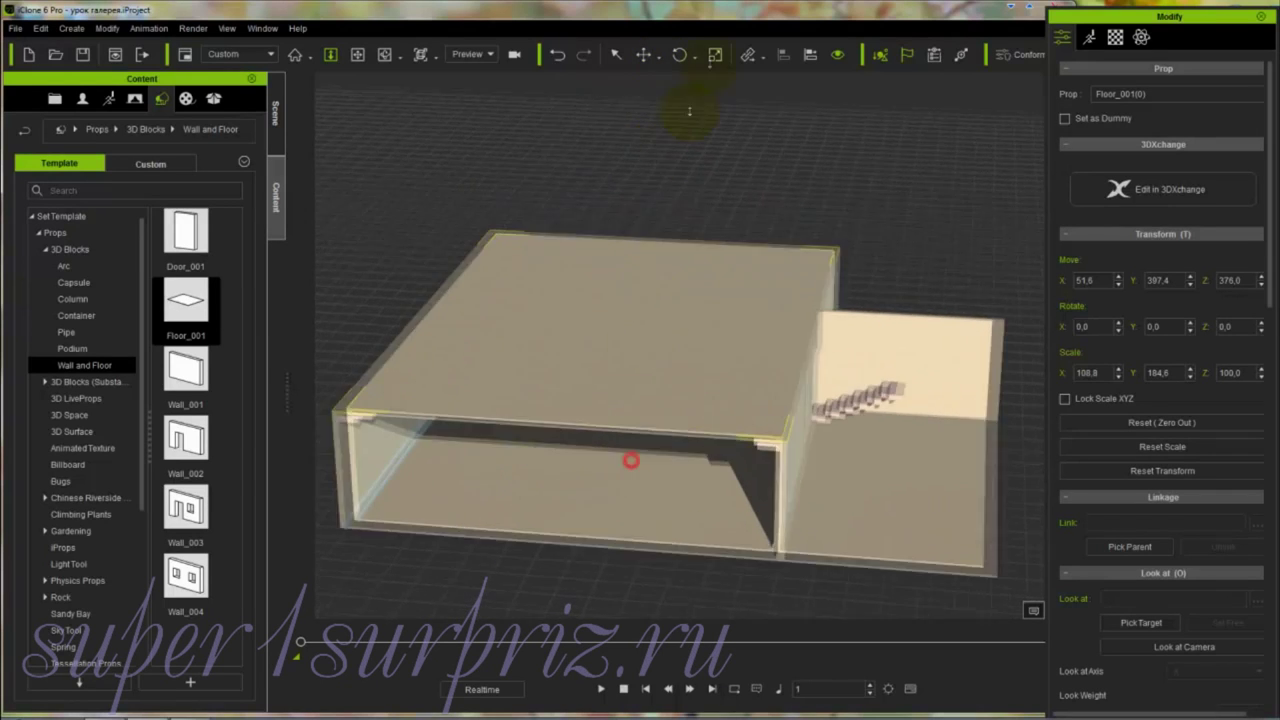
right_click_drag(603, 473, 649, 251)
right_click_drag(600, 514, 663, 299)
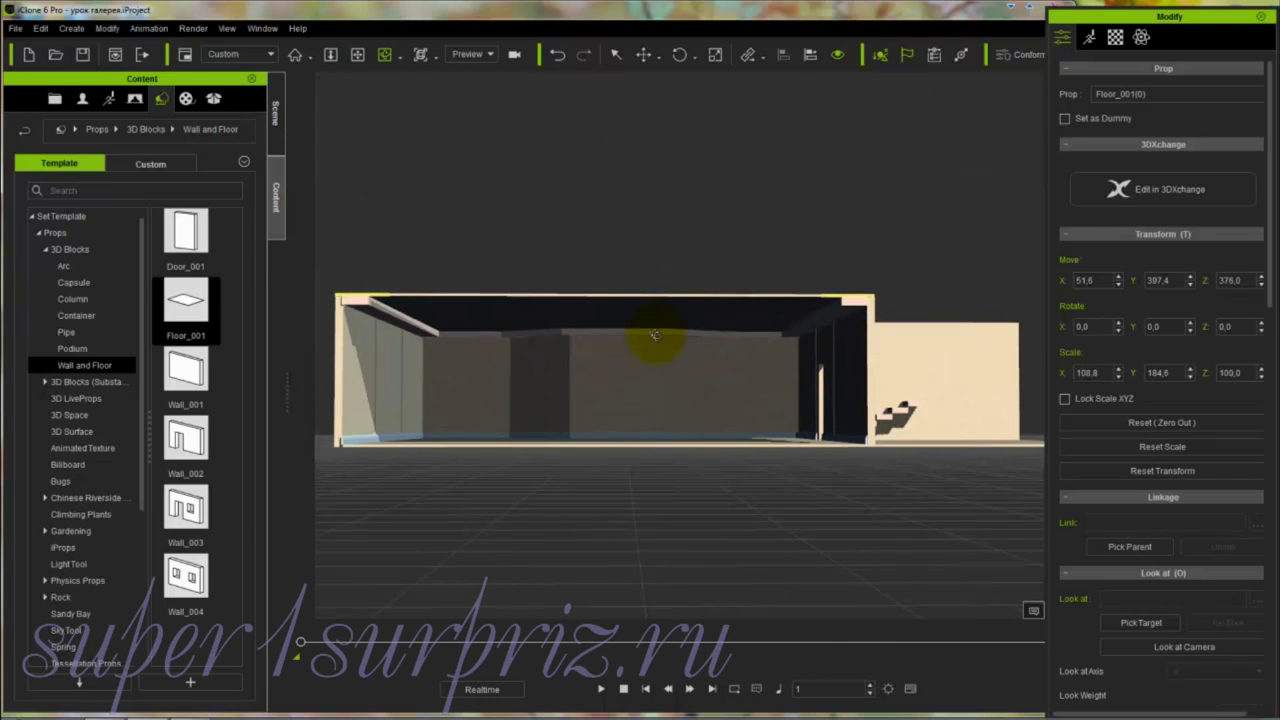
left_click(276, 118)
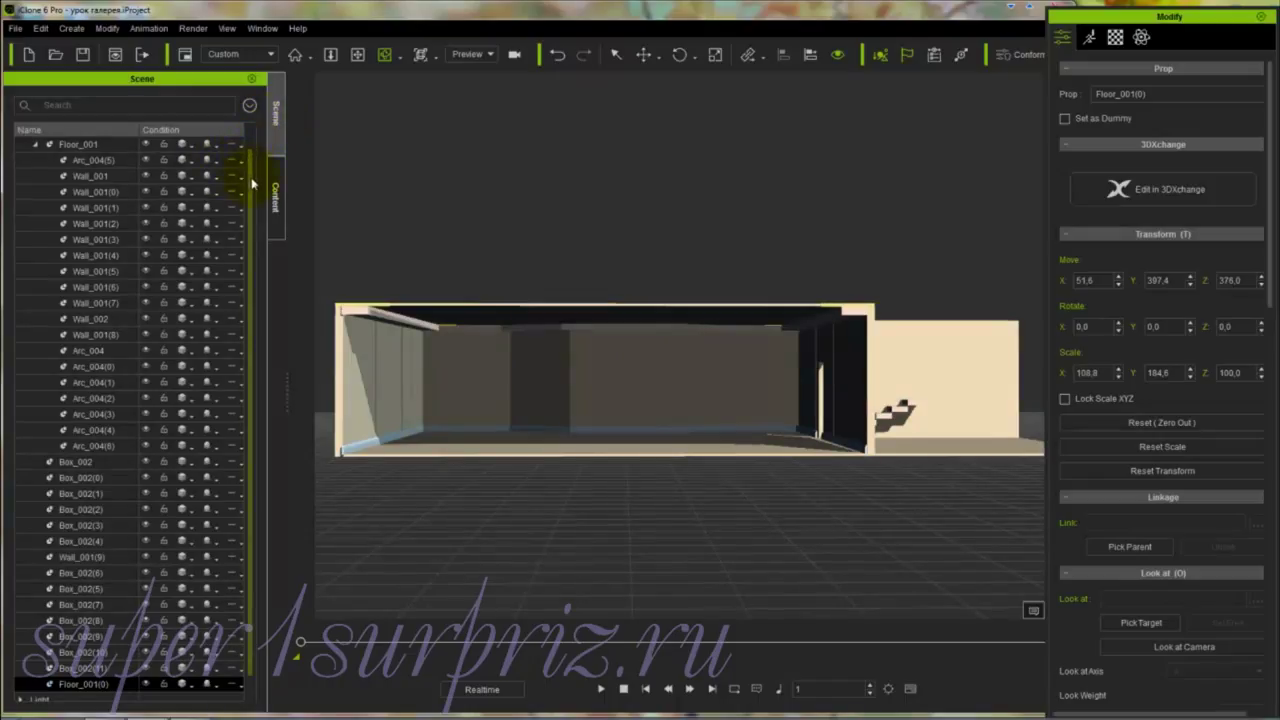
left_click_drag(251, 178, 252, 218)
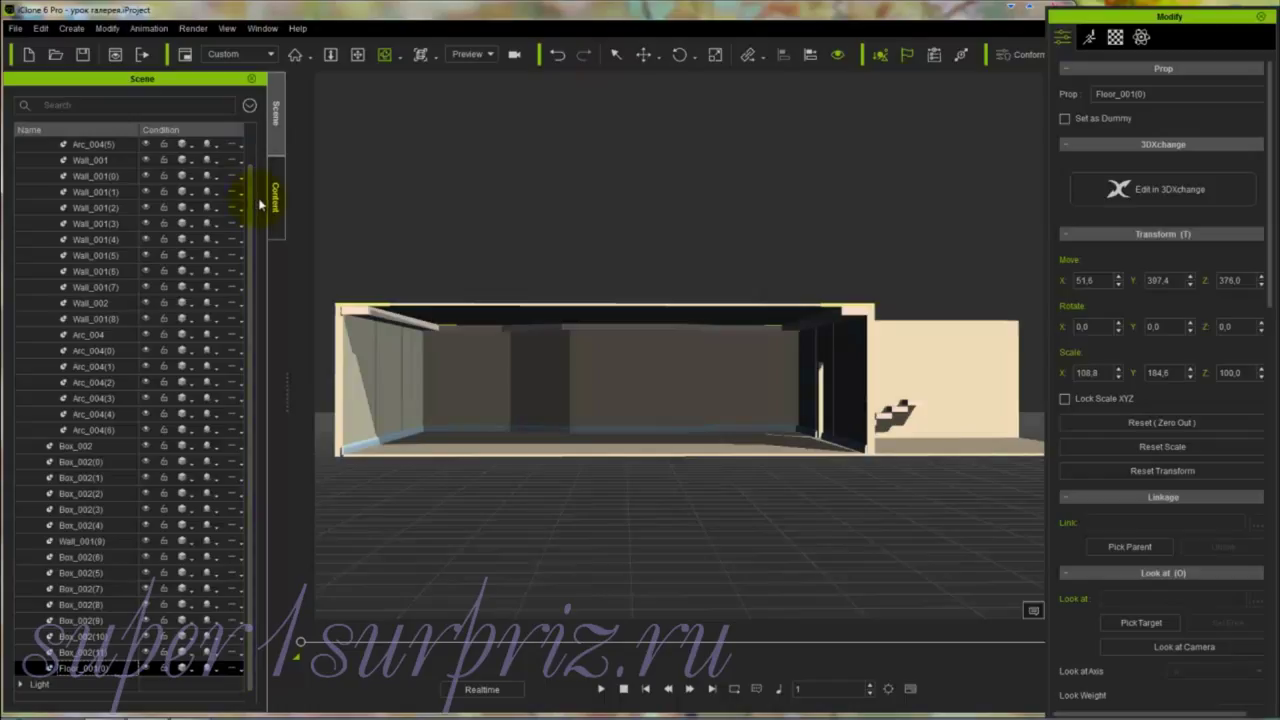
double_click(73, 670)
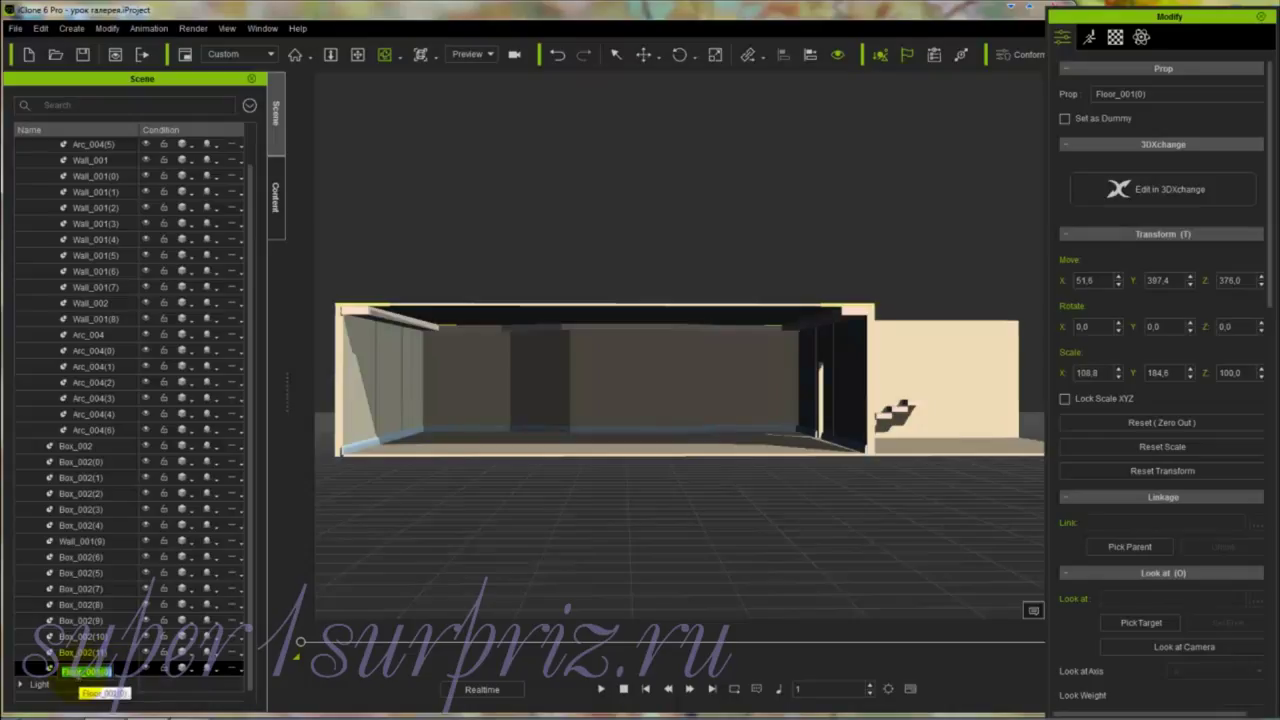
type("pl")
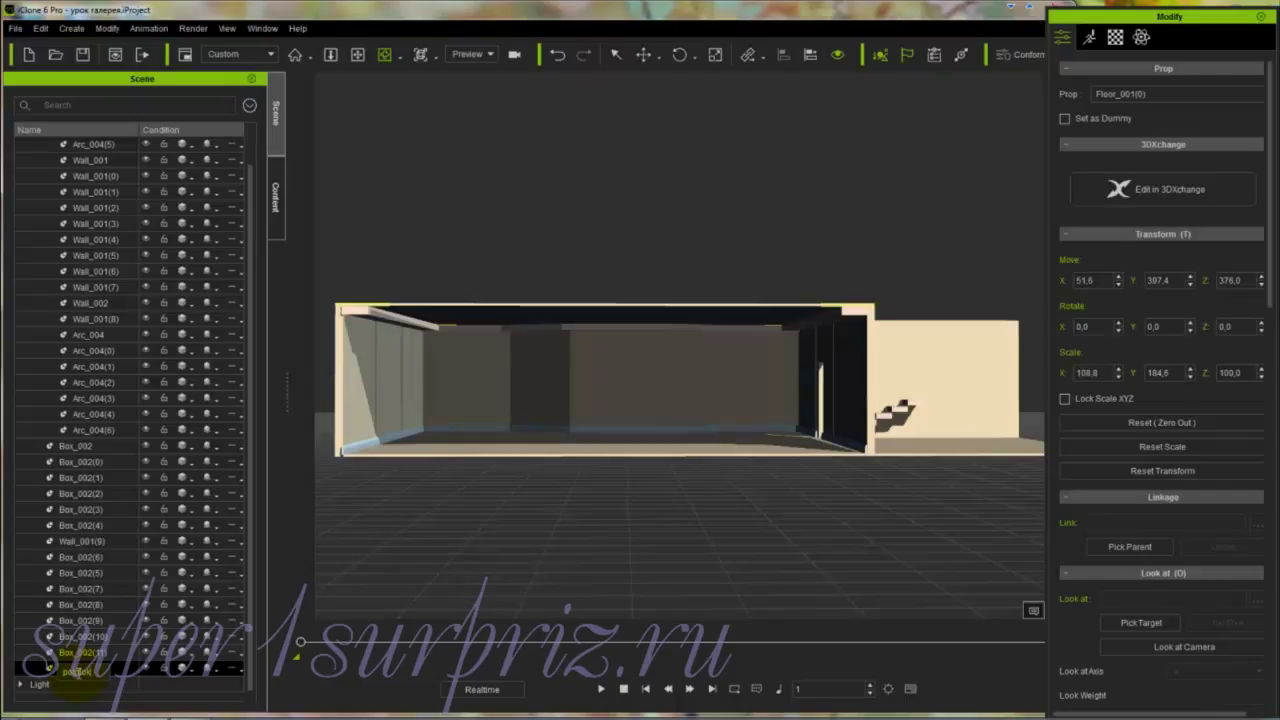
type("lplok")
key("Return")
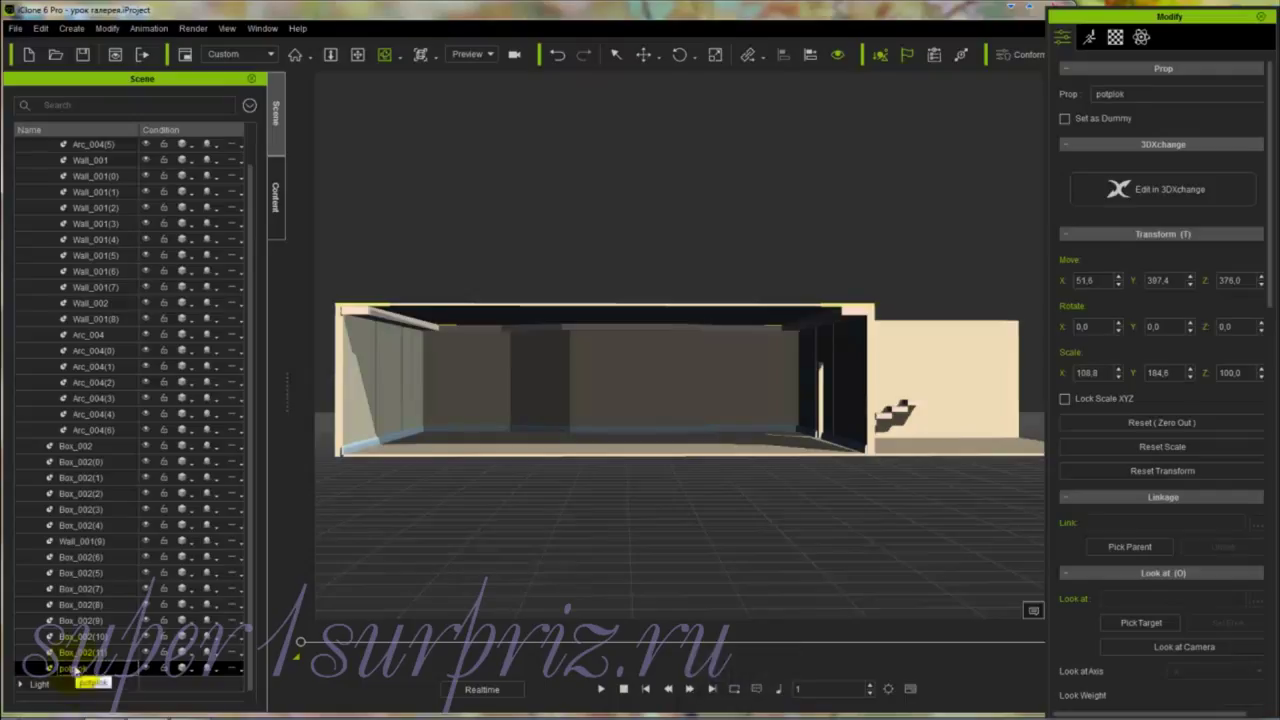
Step: Attach the ceiling beams Box_002(11) and Box_002(10) to the potplok slab as their parent
left_click(110, 638, "shift")
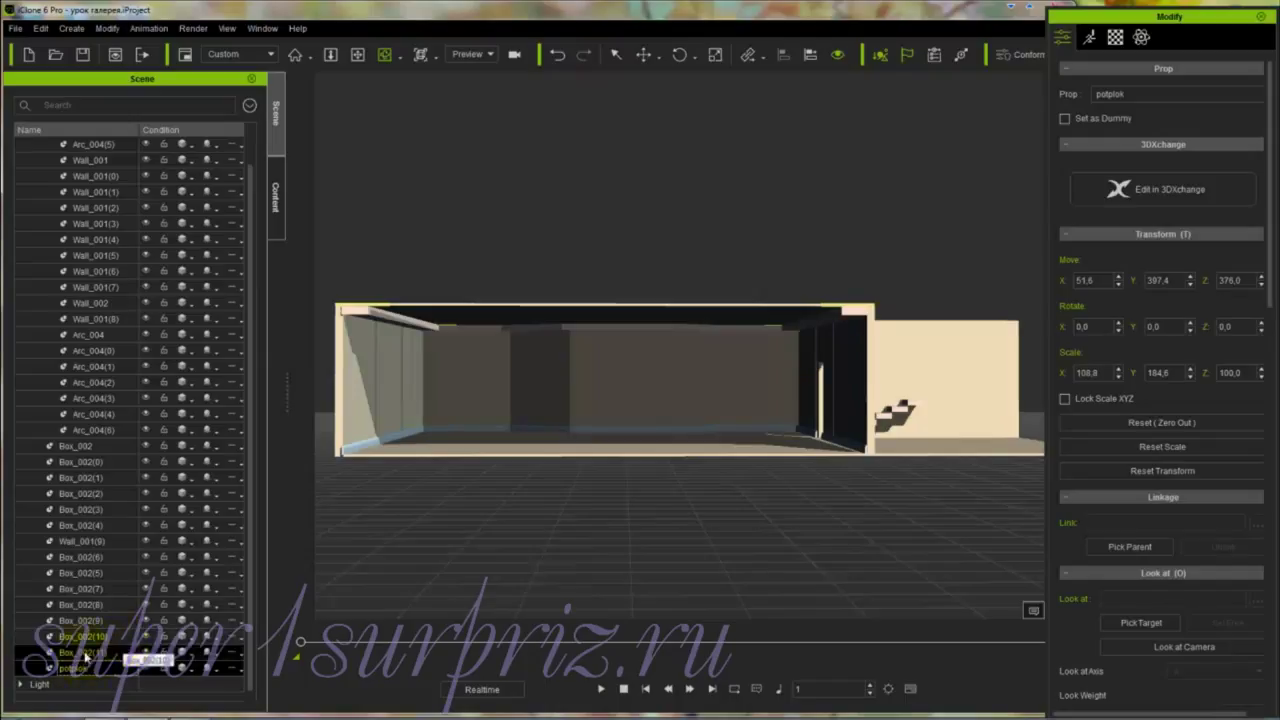
left_click(86, 652)
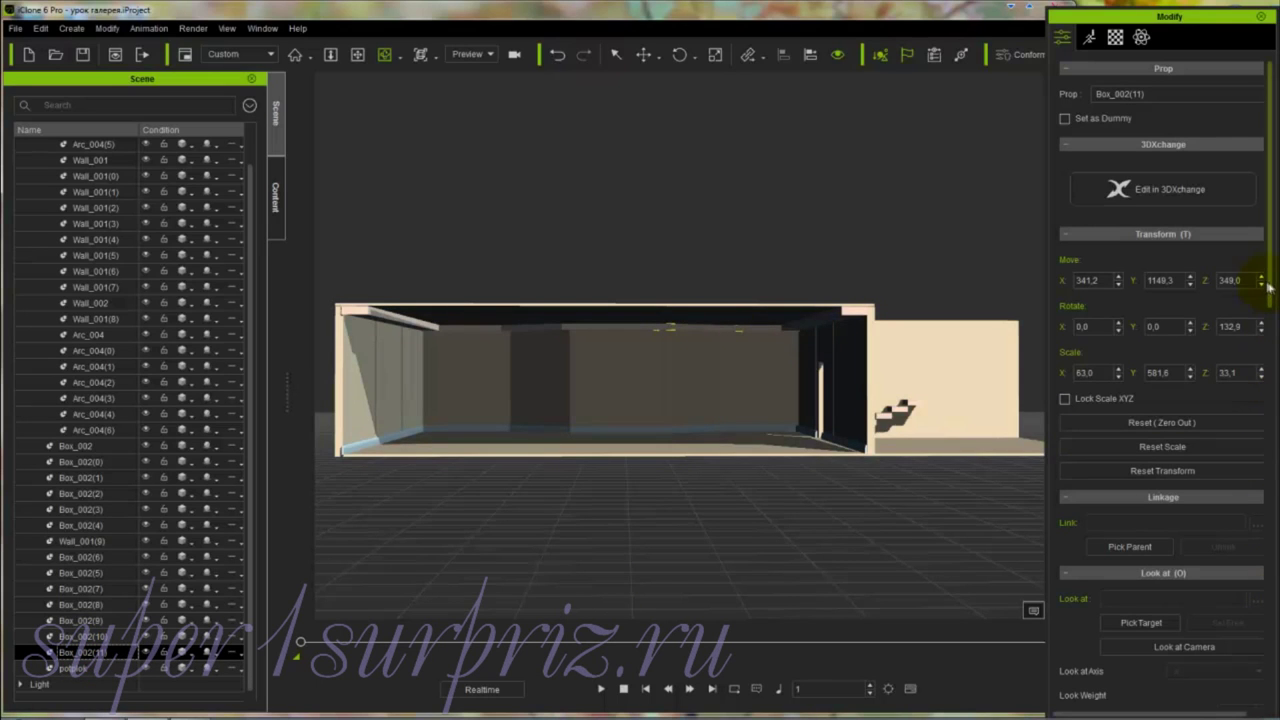
left_click_drag(1268, 286, 1260, 481)
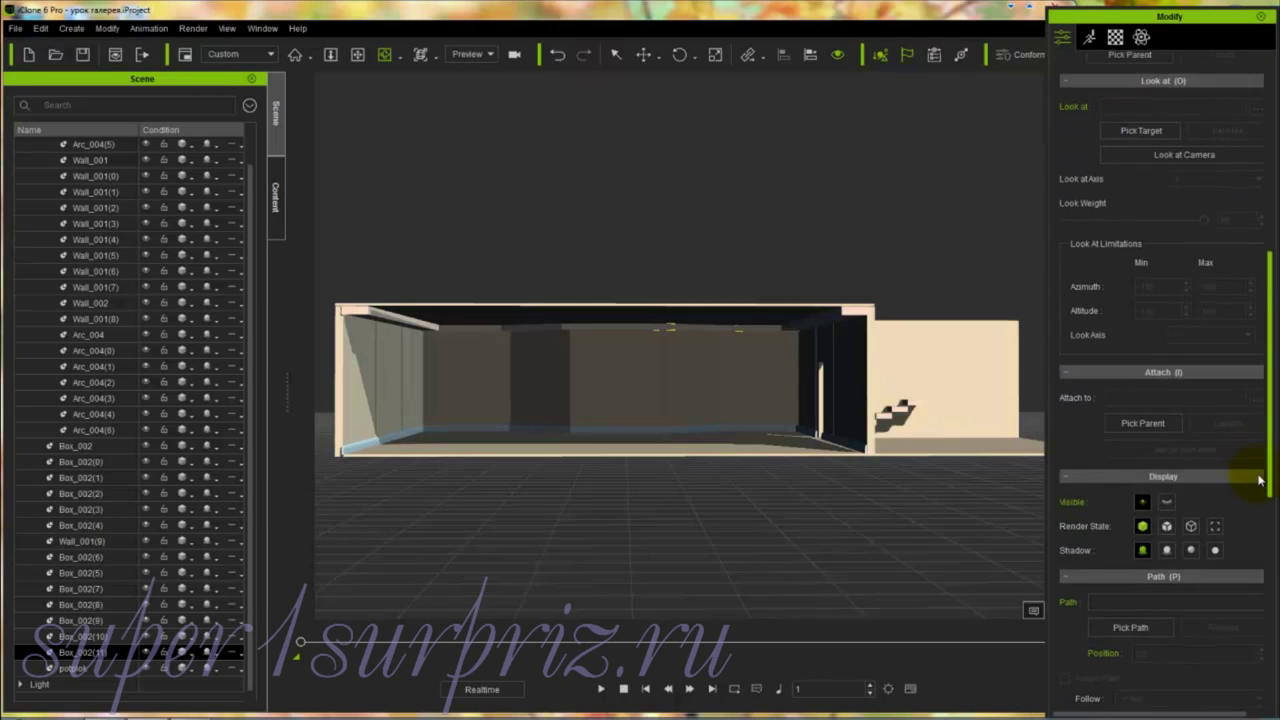
left_click(1150, 424)
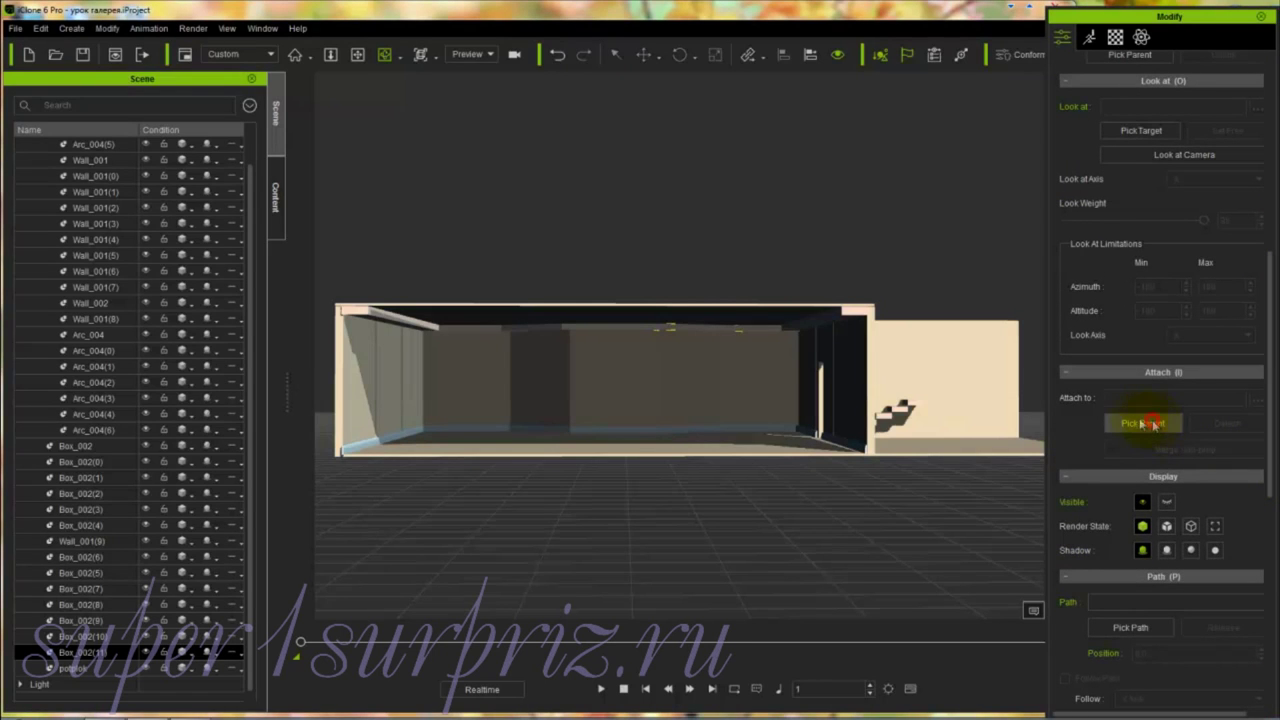
left_click(767, 311)
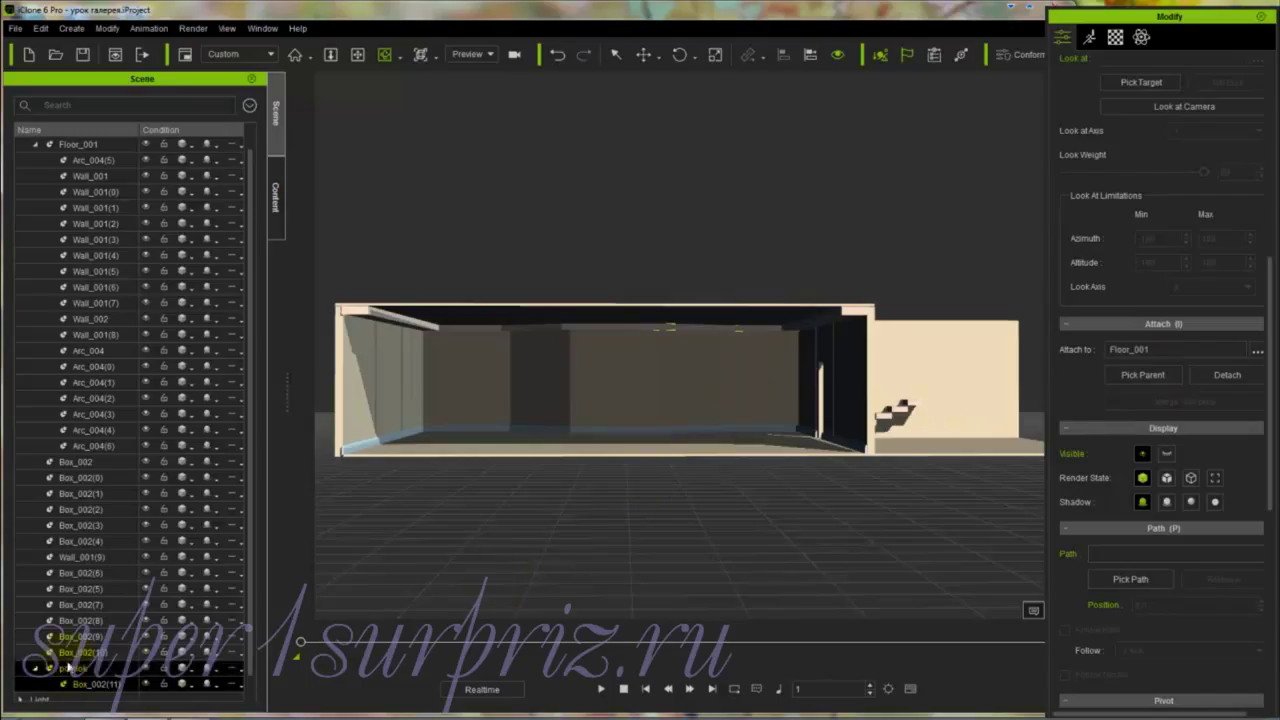
left_click_drag(73, 684, 74, 660)
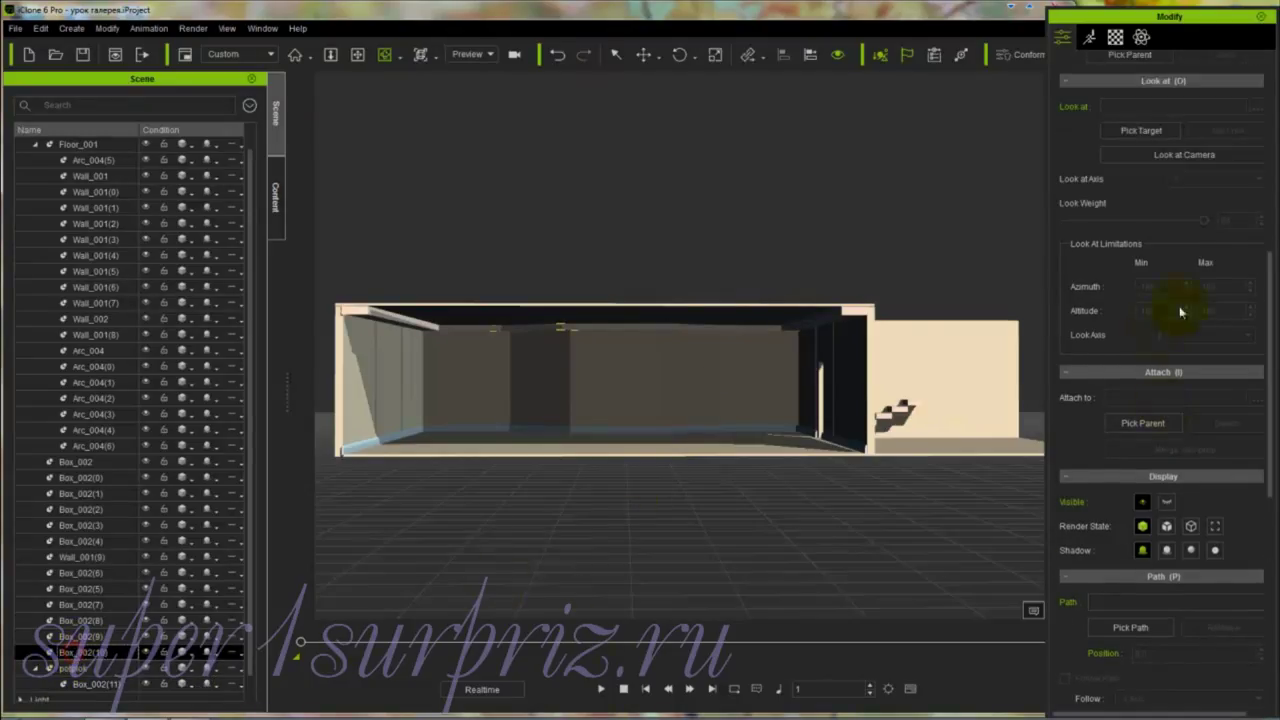
left_click(1143, 423)
left_click(790, 311)
Step: Attach the beams Box_002(9) and Box_002(8) to the potplok ceiling slab
left_click(79, 637)
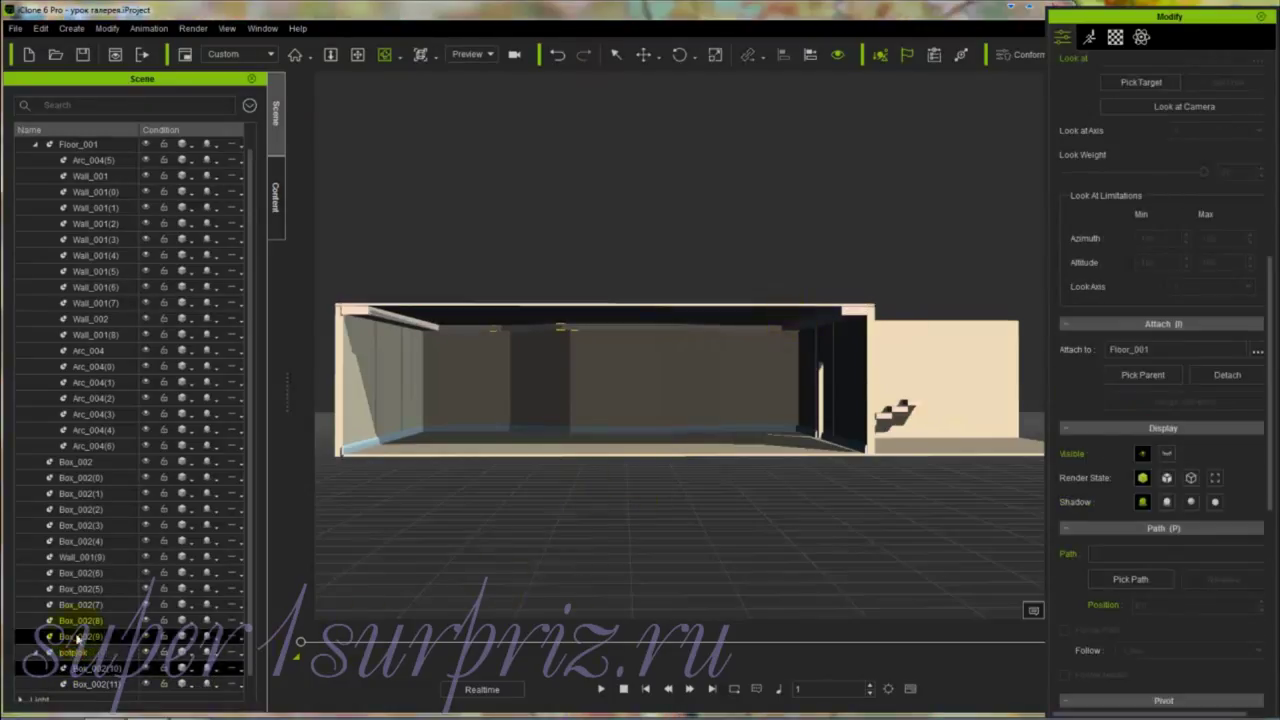
left_click(1130, 425)
left_click(779, 314)
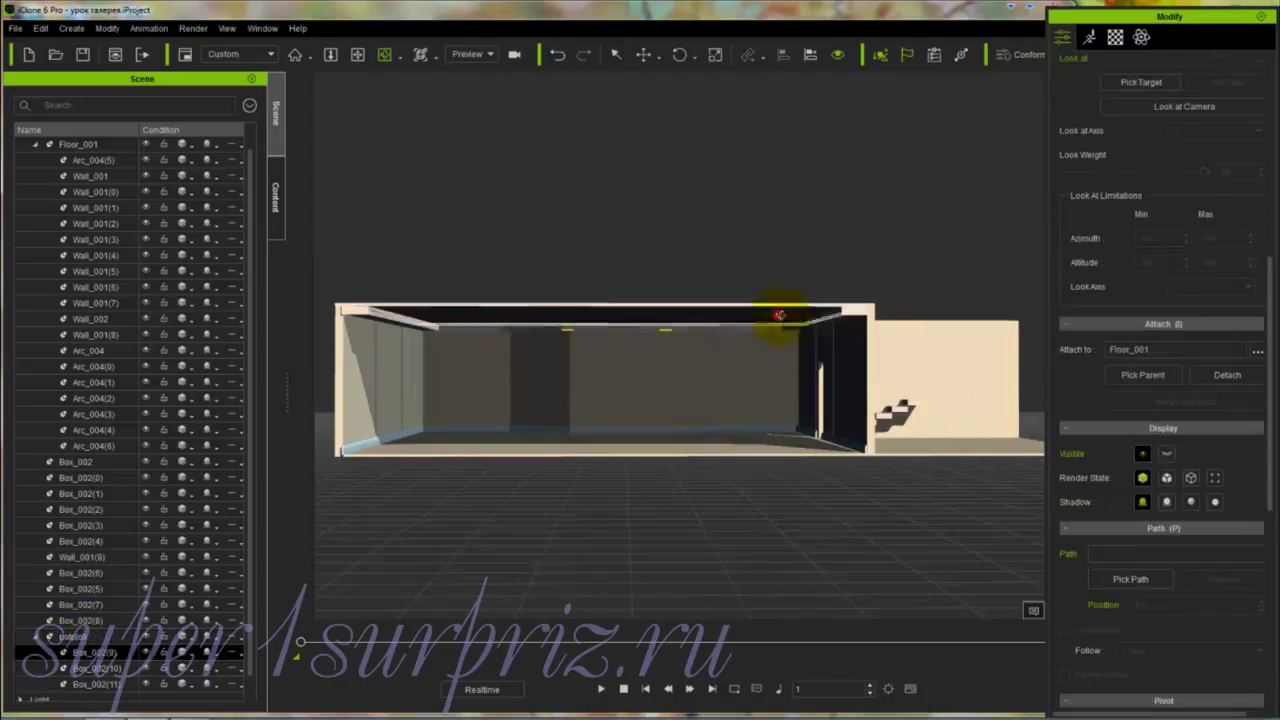
left_click(68, 622)
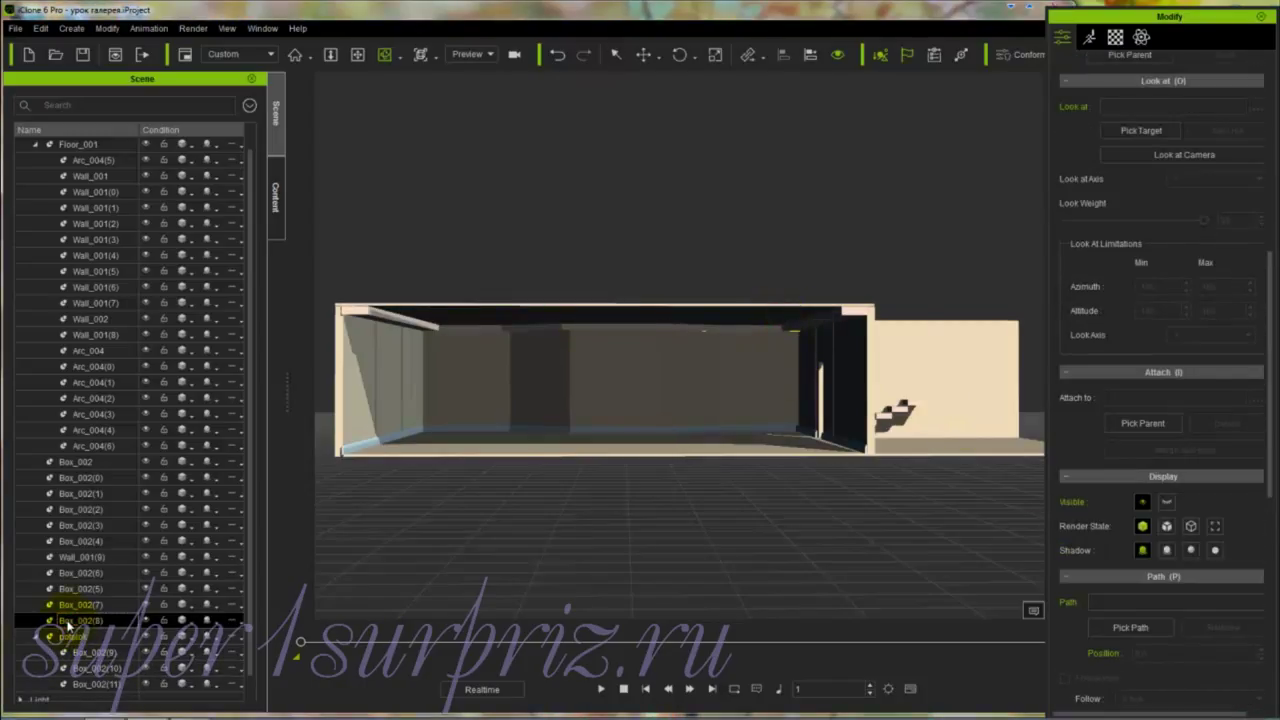
left_click(1140, 423)
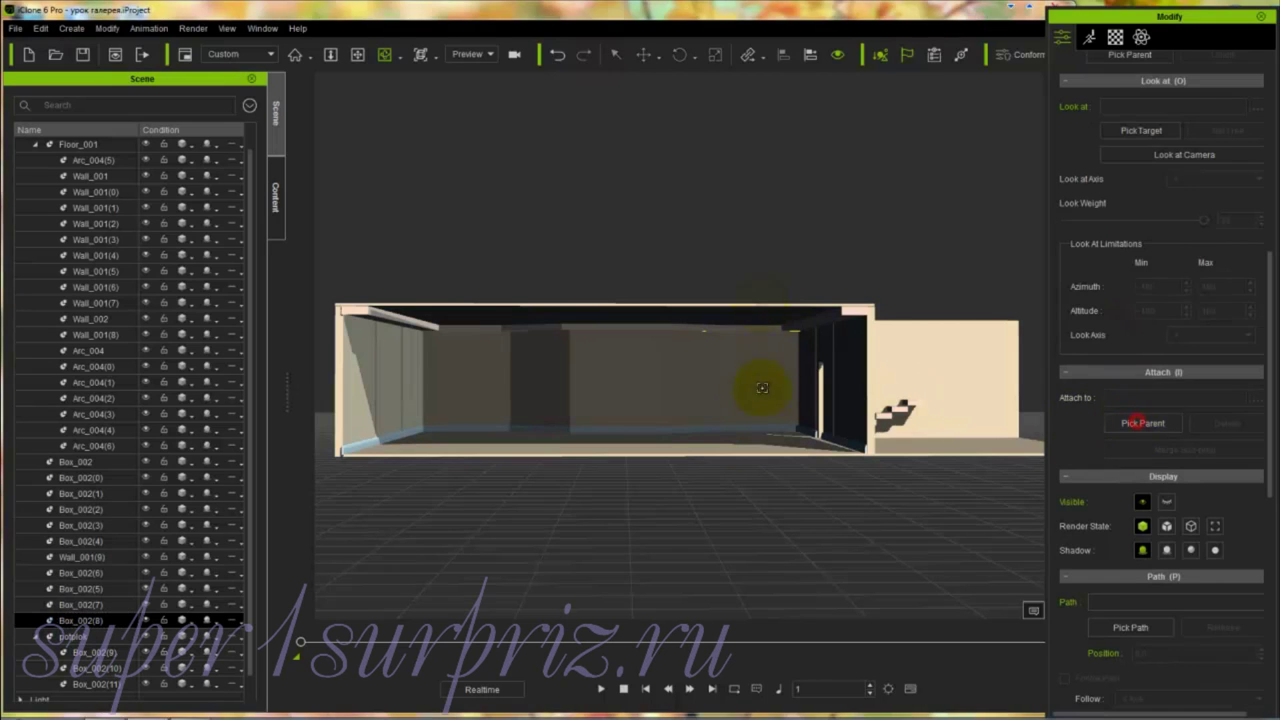
left_click(741, 313)
Step: Attach the beams Box_002(7), Box_002(5) and Box_002(6) to the potplok ceiling slab
left_click(82, 605)
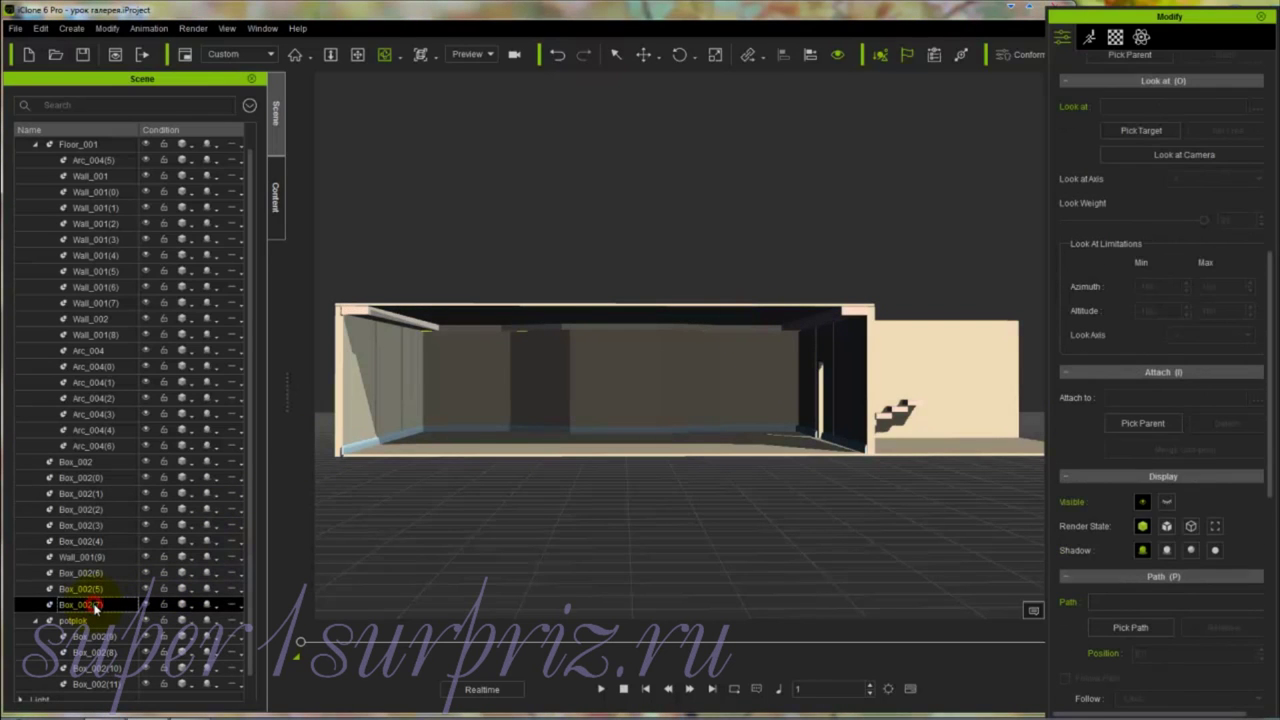
left_click(1142, 423)
left_click(743, 306)
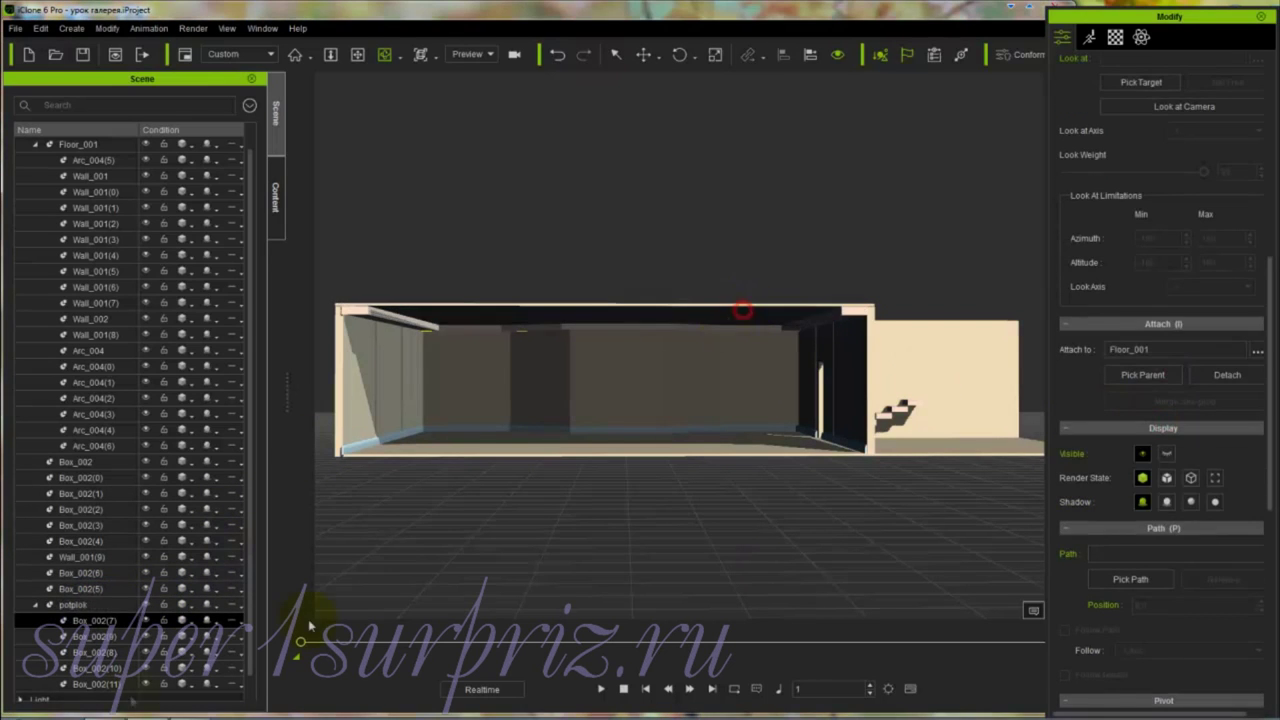
left_click(77, 589)
left_click(1146, 423)
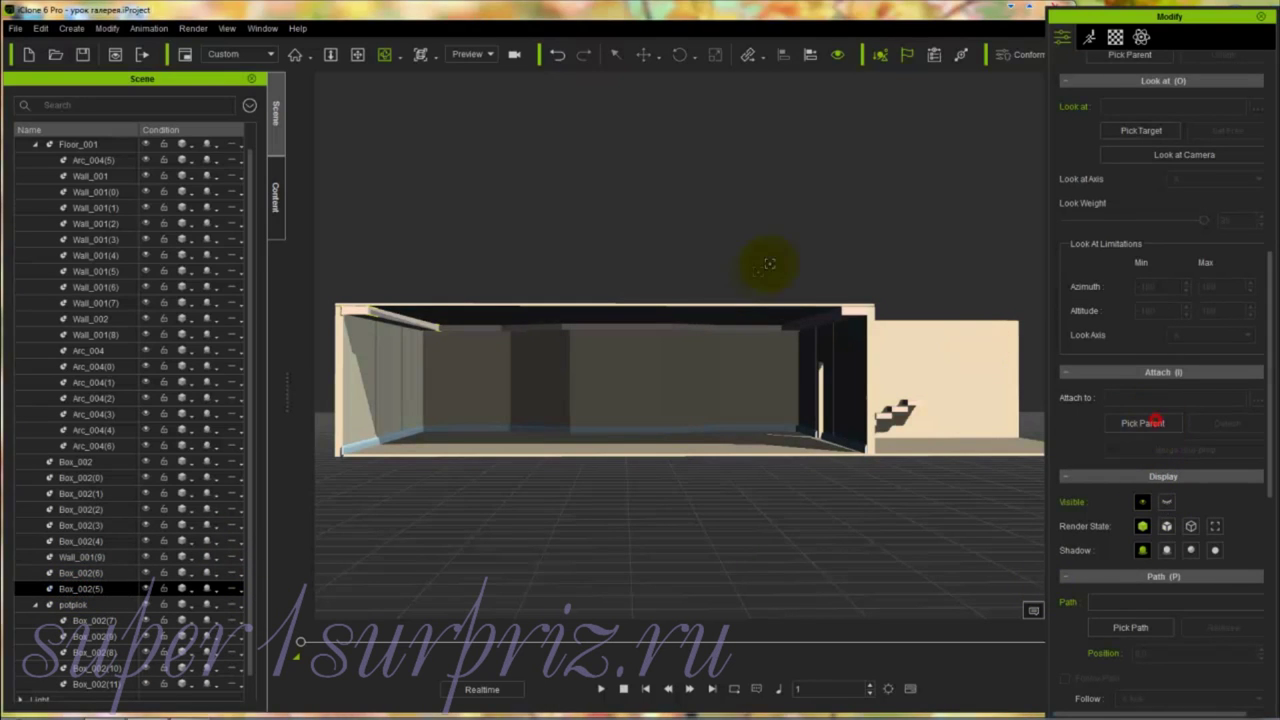
left_click(754, 311)
left_click_drag(64, 573, 35, 597)
Step: Test-move the potplok ceiling vertically with its attached beams and inspect the room from above and the front
left_click(72, 574)
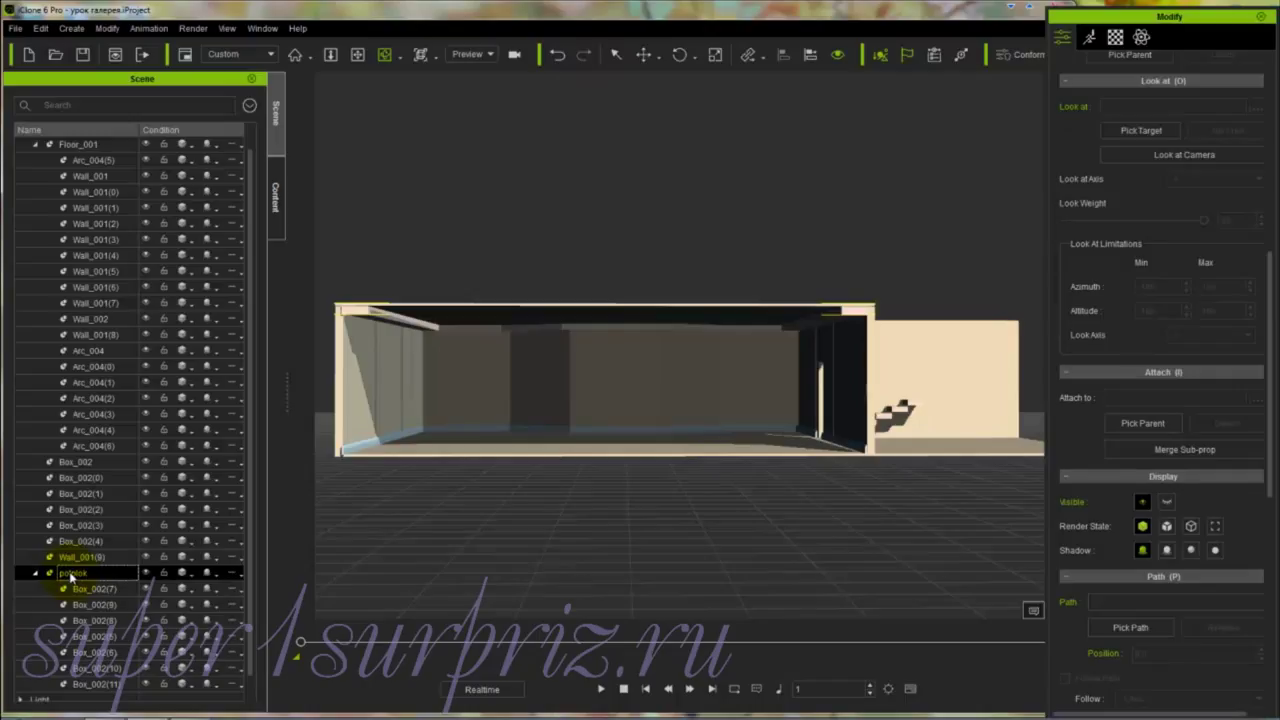
key("w")
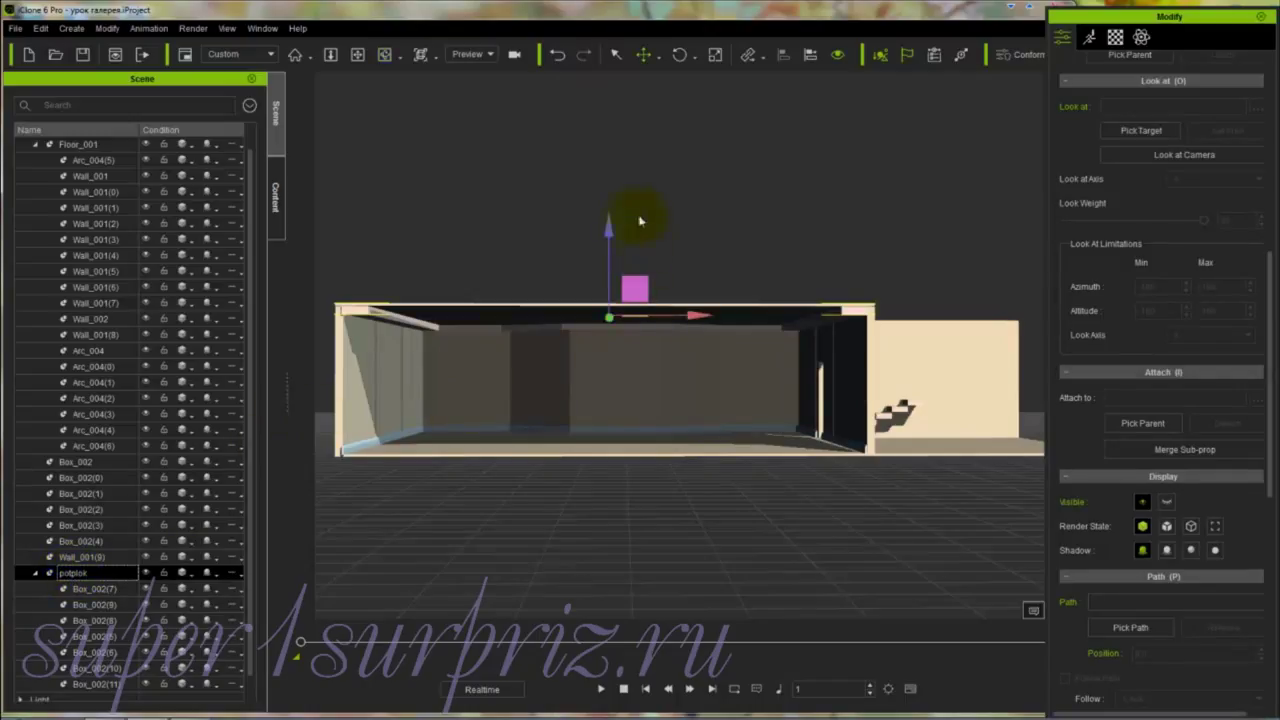
mouse_move(610, 230)
left_mouse_down()
mouse_move(621, 146)
mouse_move(612, 228)
left_mouse_up()
right_click_drag(650, 350, 543, 466)
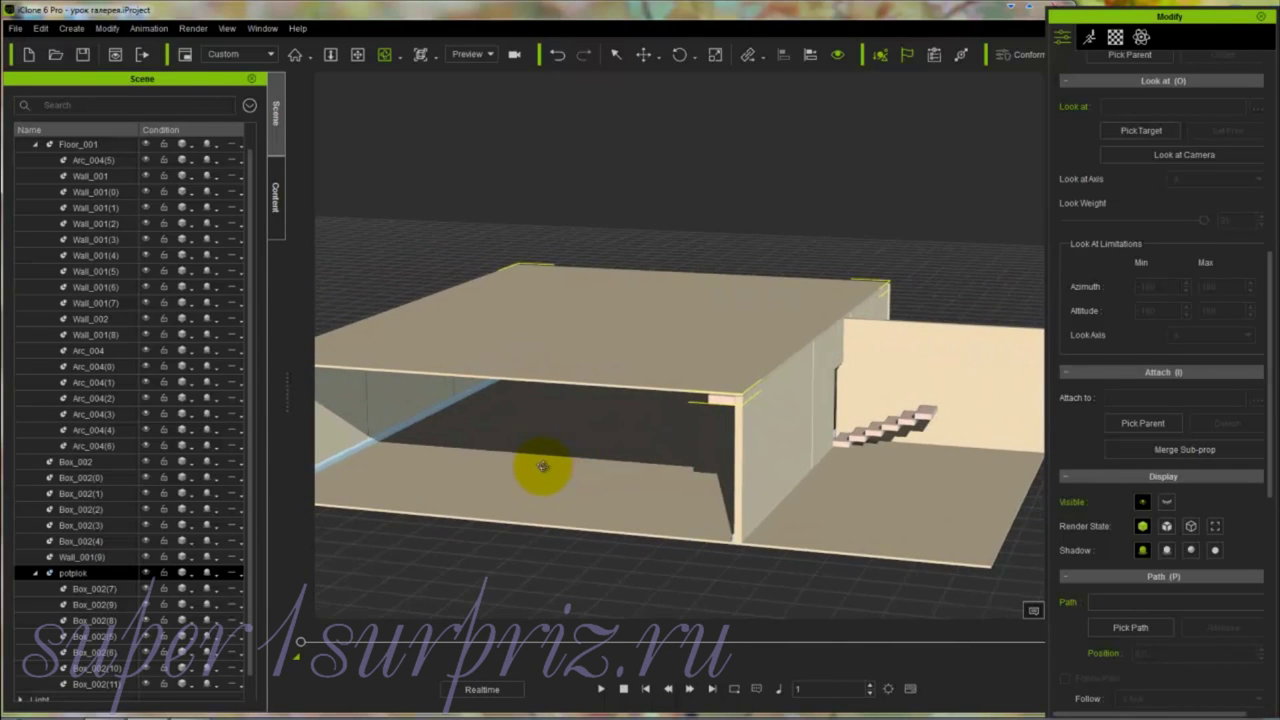
right_click_drag(706, 416, 752, 367)
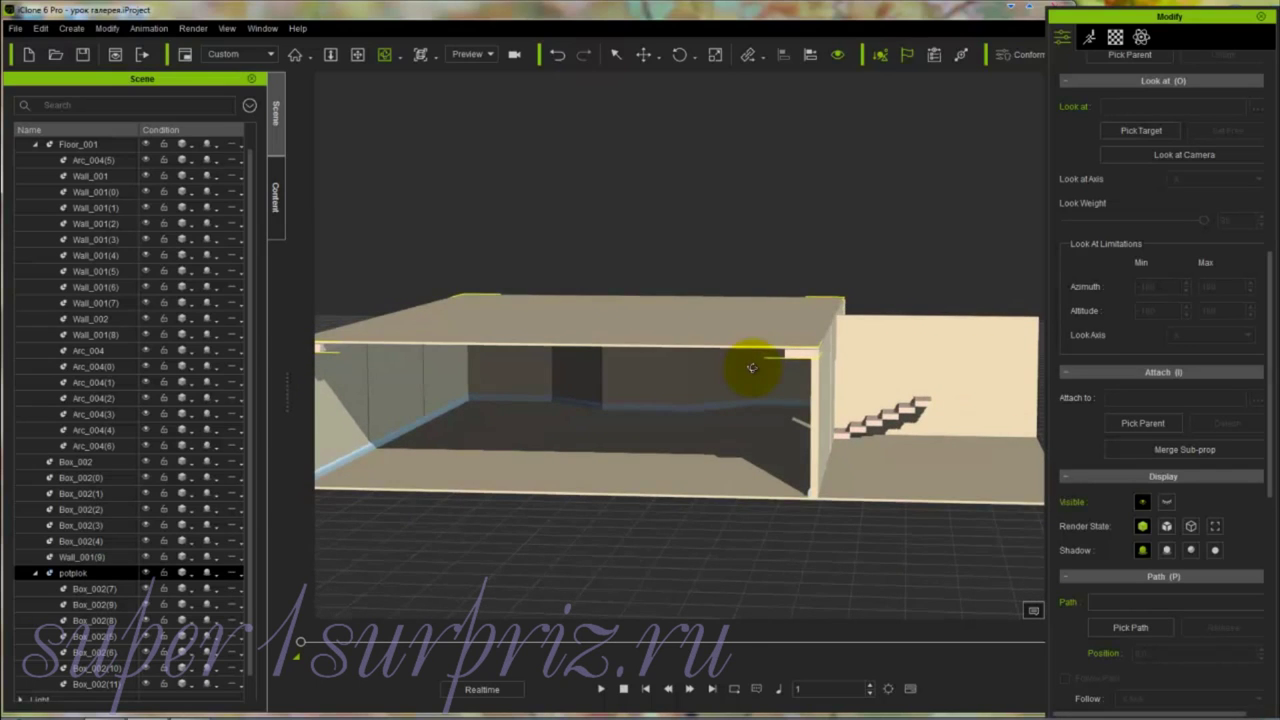